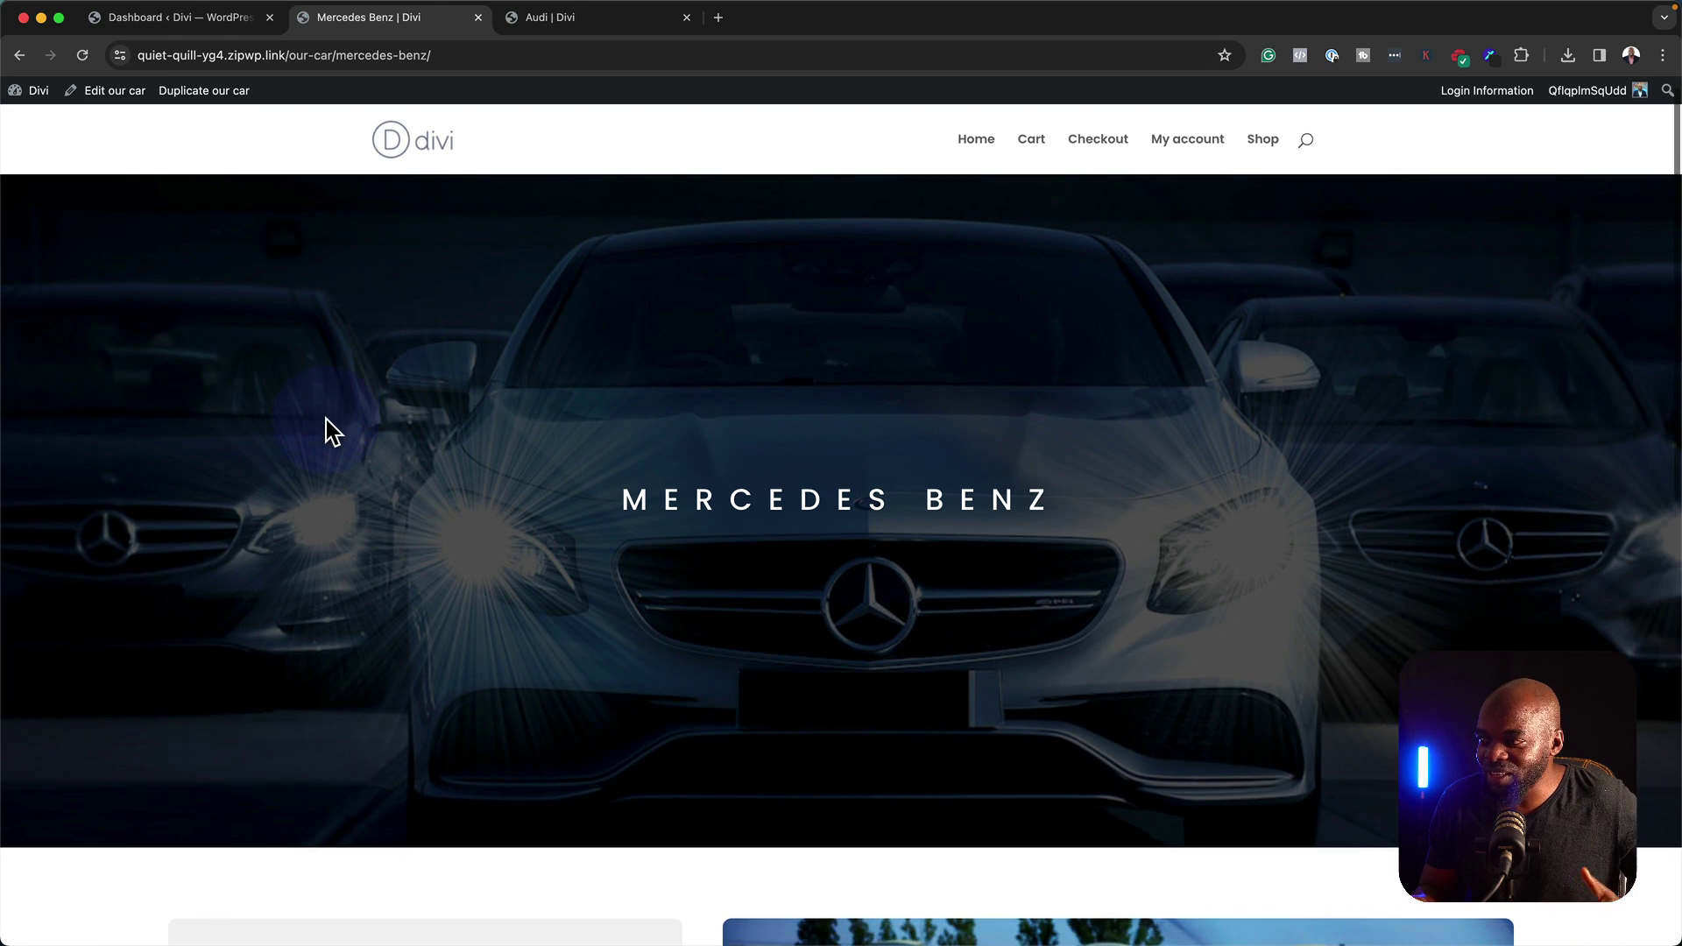
Go from the admin dashboard to the Divi Theme Builder.
{"action": "scroll", "coordinate": [332, 428], "scroll_direction": "down", "scroll_amount": 3}
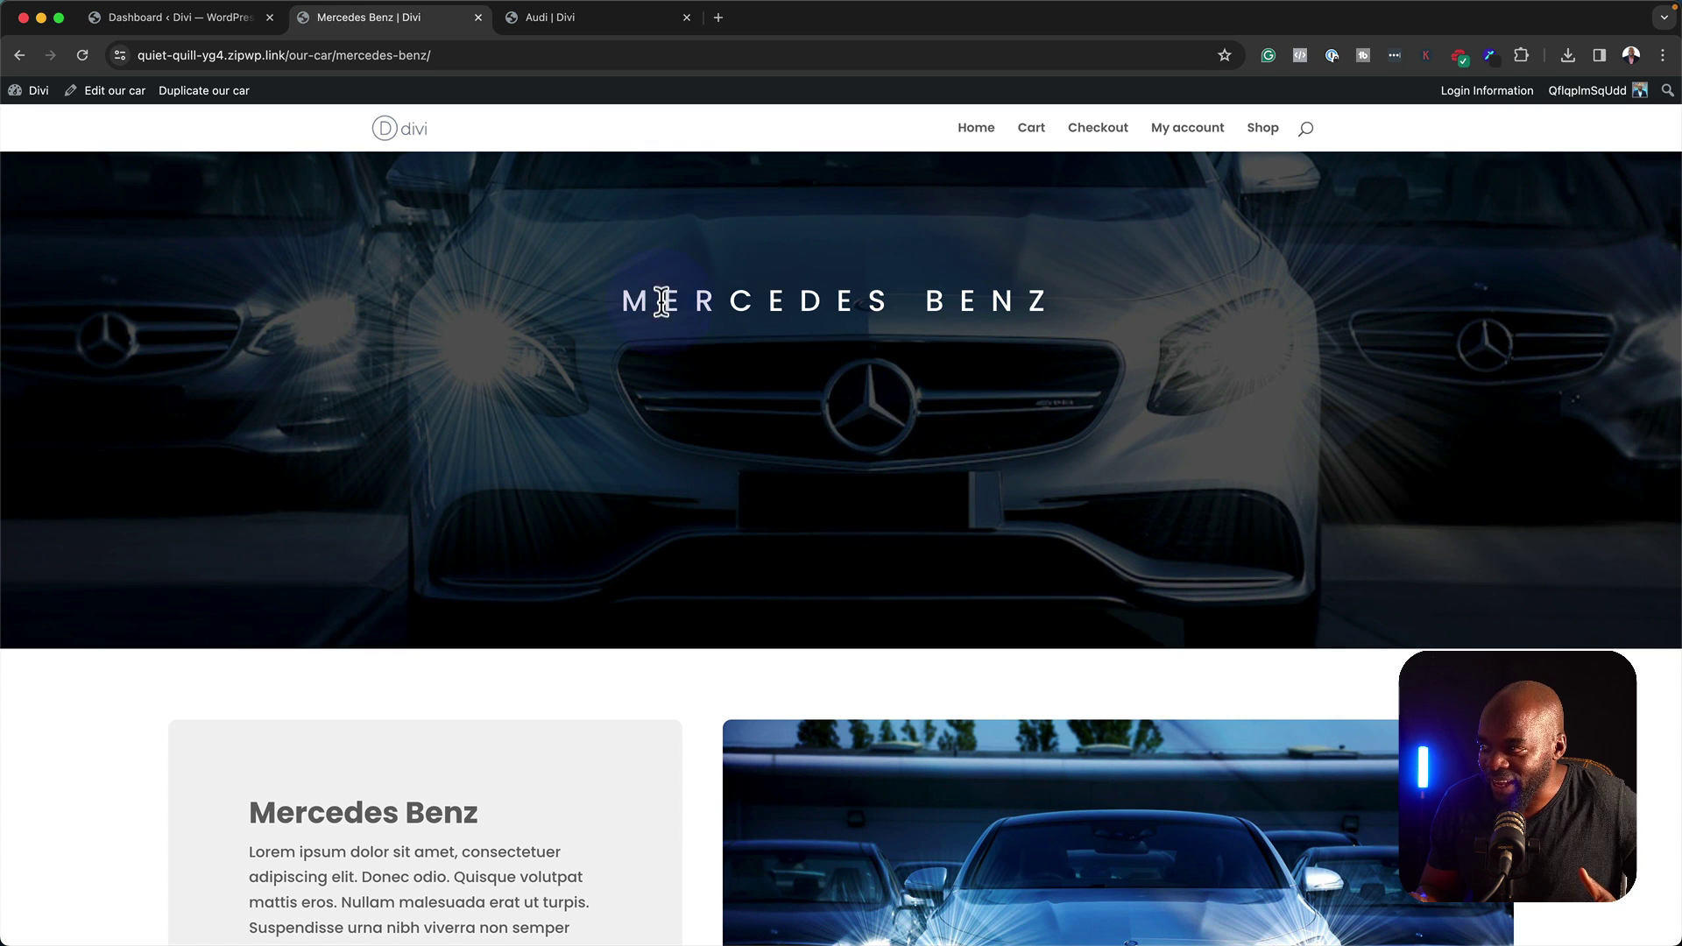
{"action": "scroll", "coordinate": [311, 648], "scroll_direction": "down", "scroll_amount": 9}
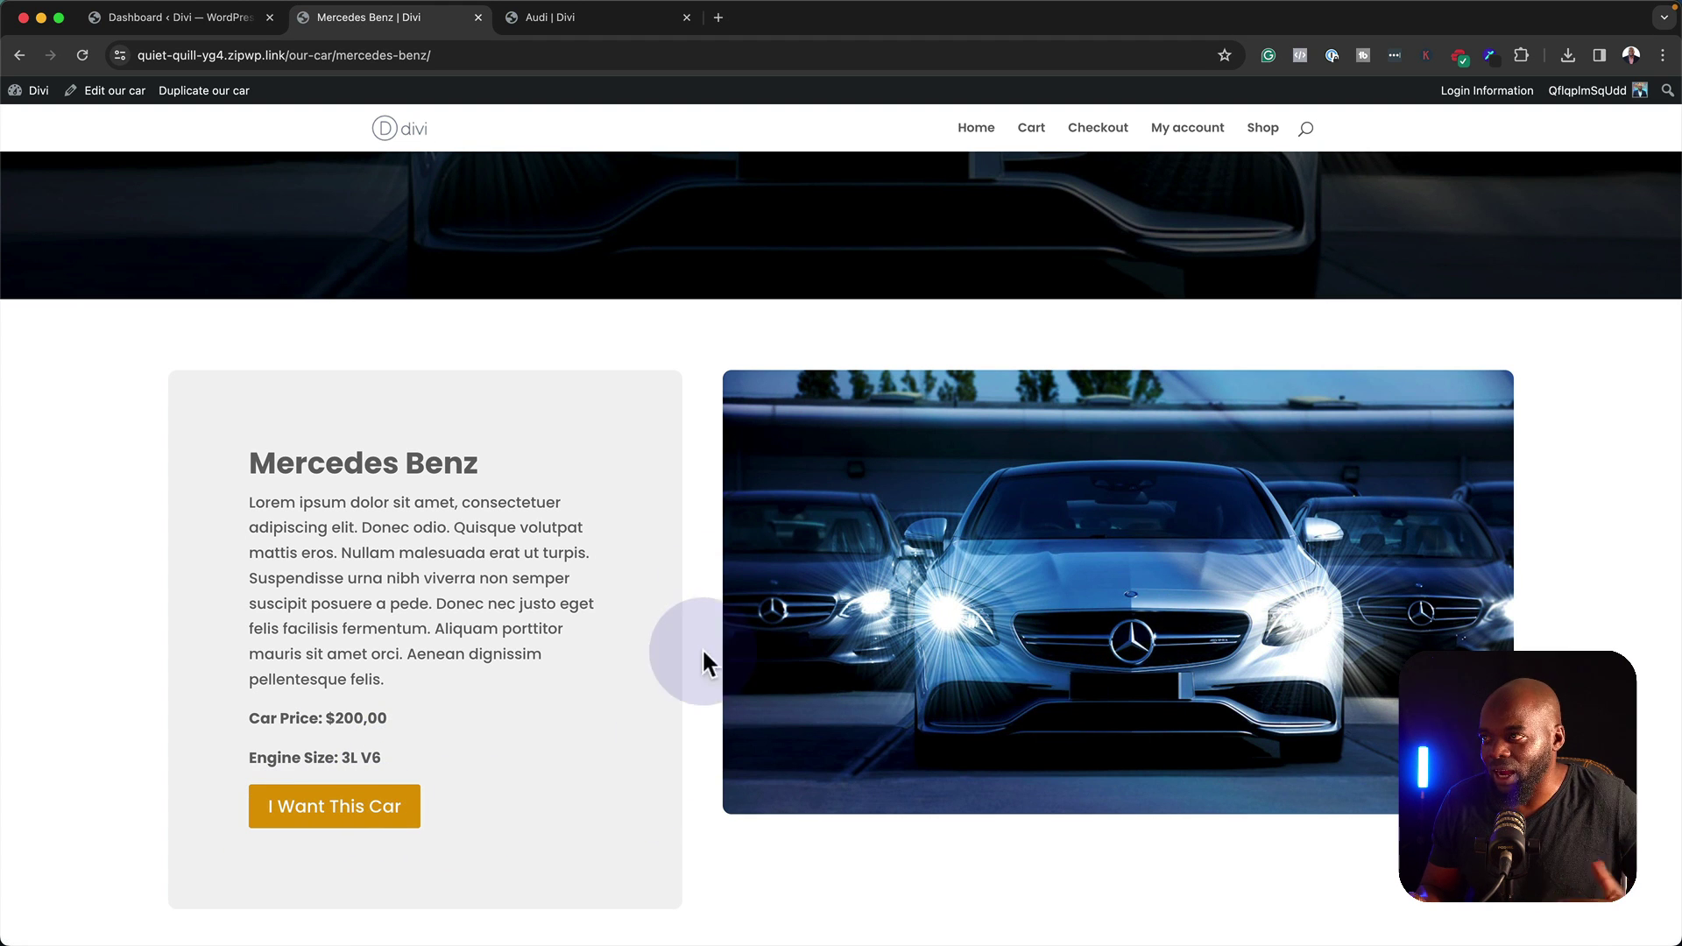
{"action": "scroll", "coordinate": [693, 631], "scroll_direction": "up", "scroll_amount": 9}
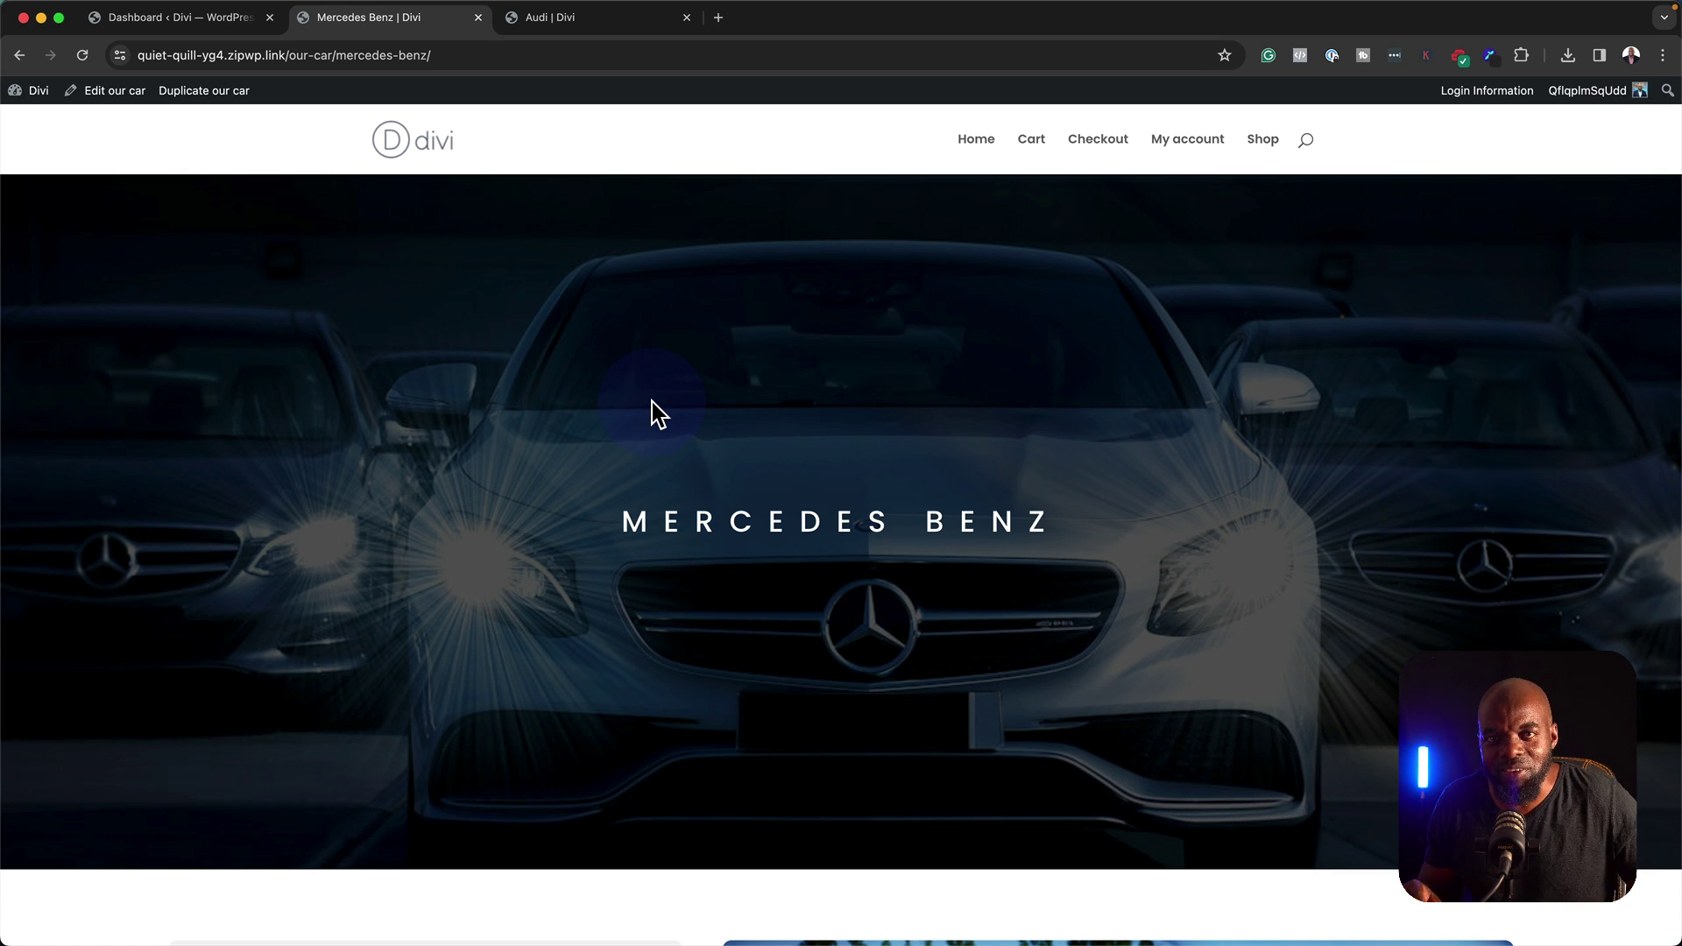
{"action": "left_click", "coordinate": [188, 19]}
{"action": "mouse_move", "coordinate": [65, 582]}
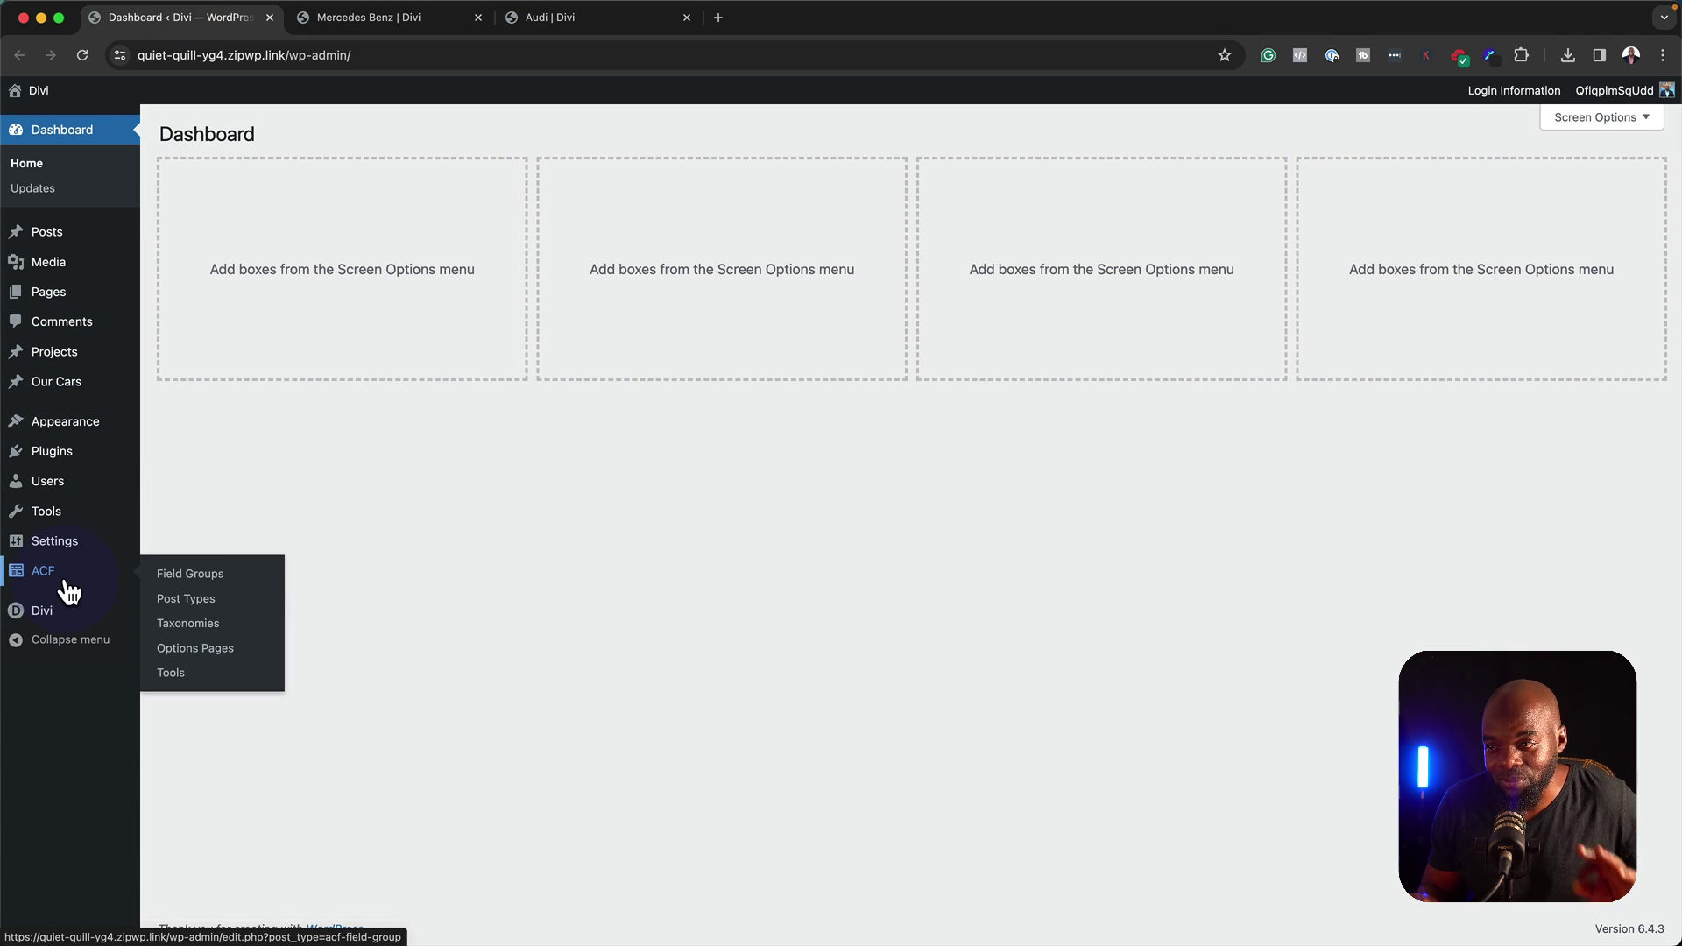
{"action": "left_click", "coordinate": [60, 610]}
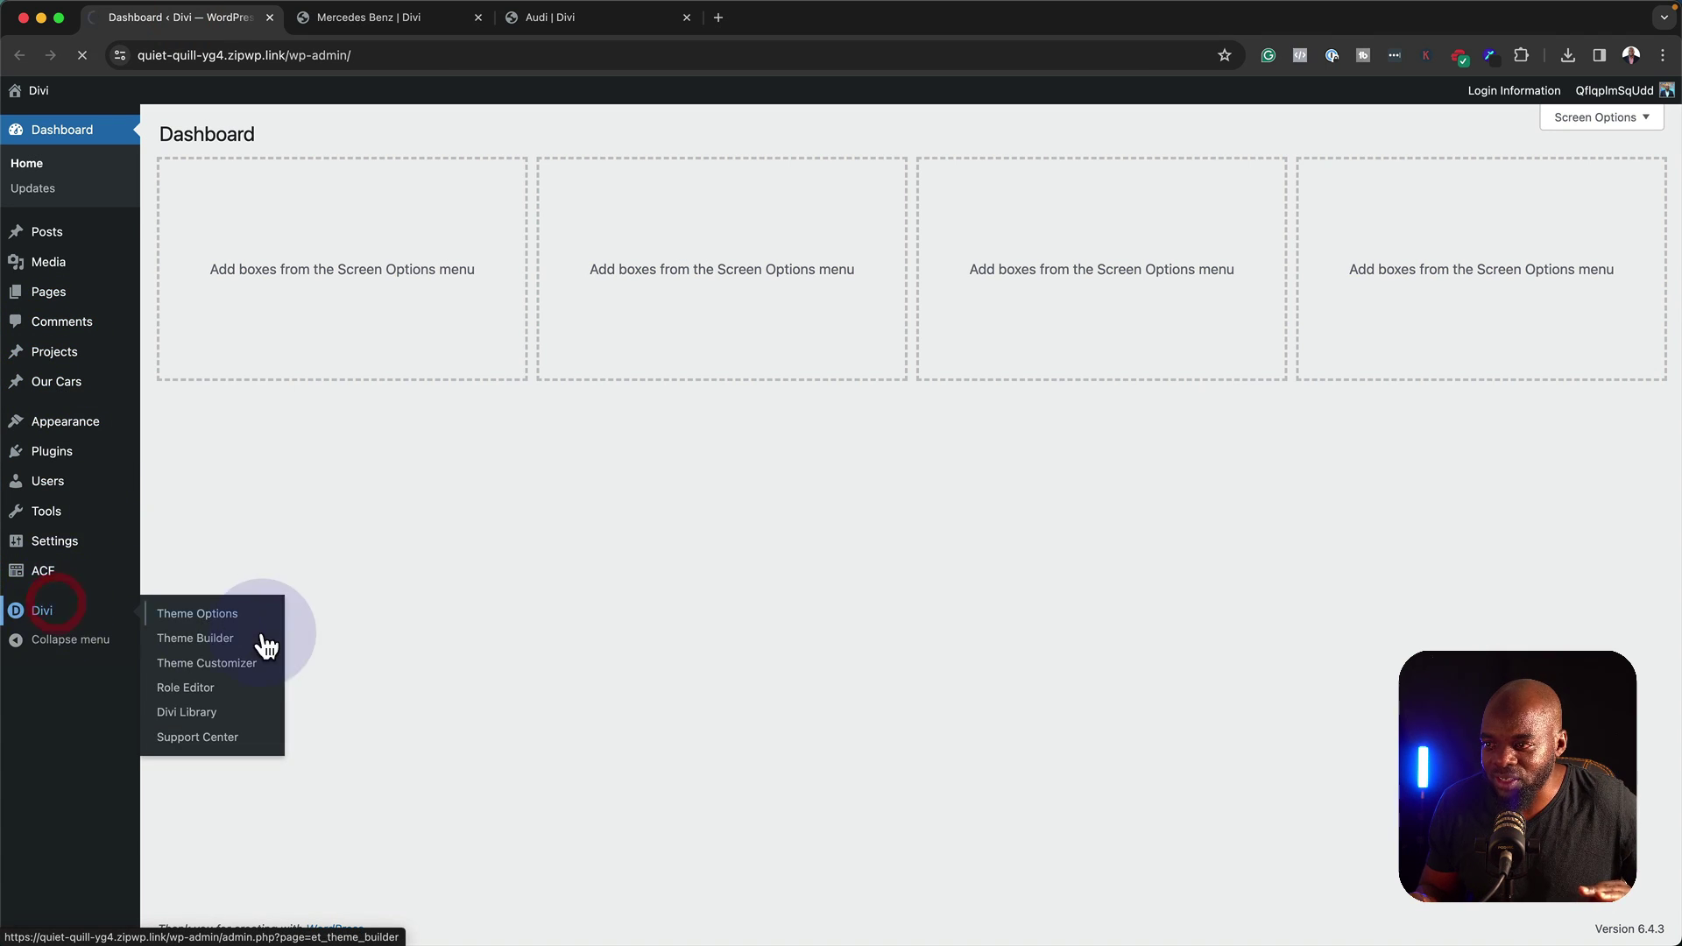
{"action": "left_click", "coordinate": [249, 626]}
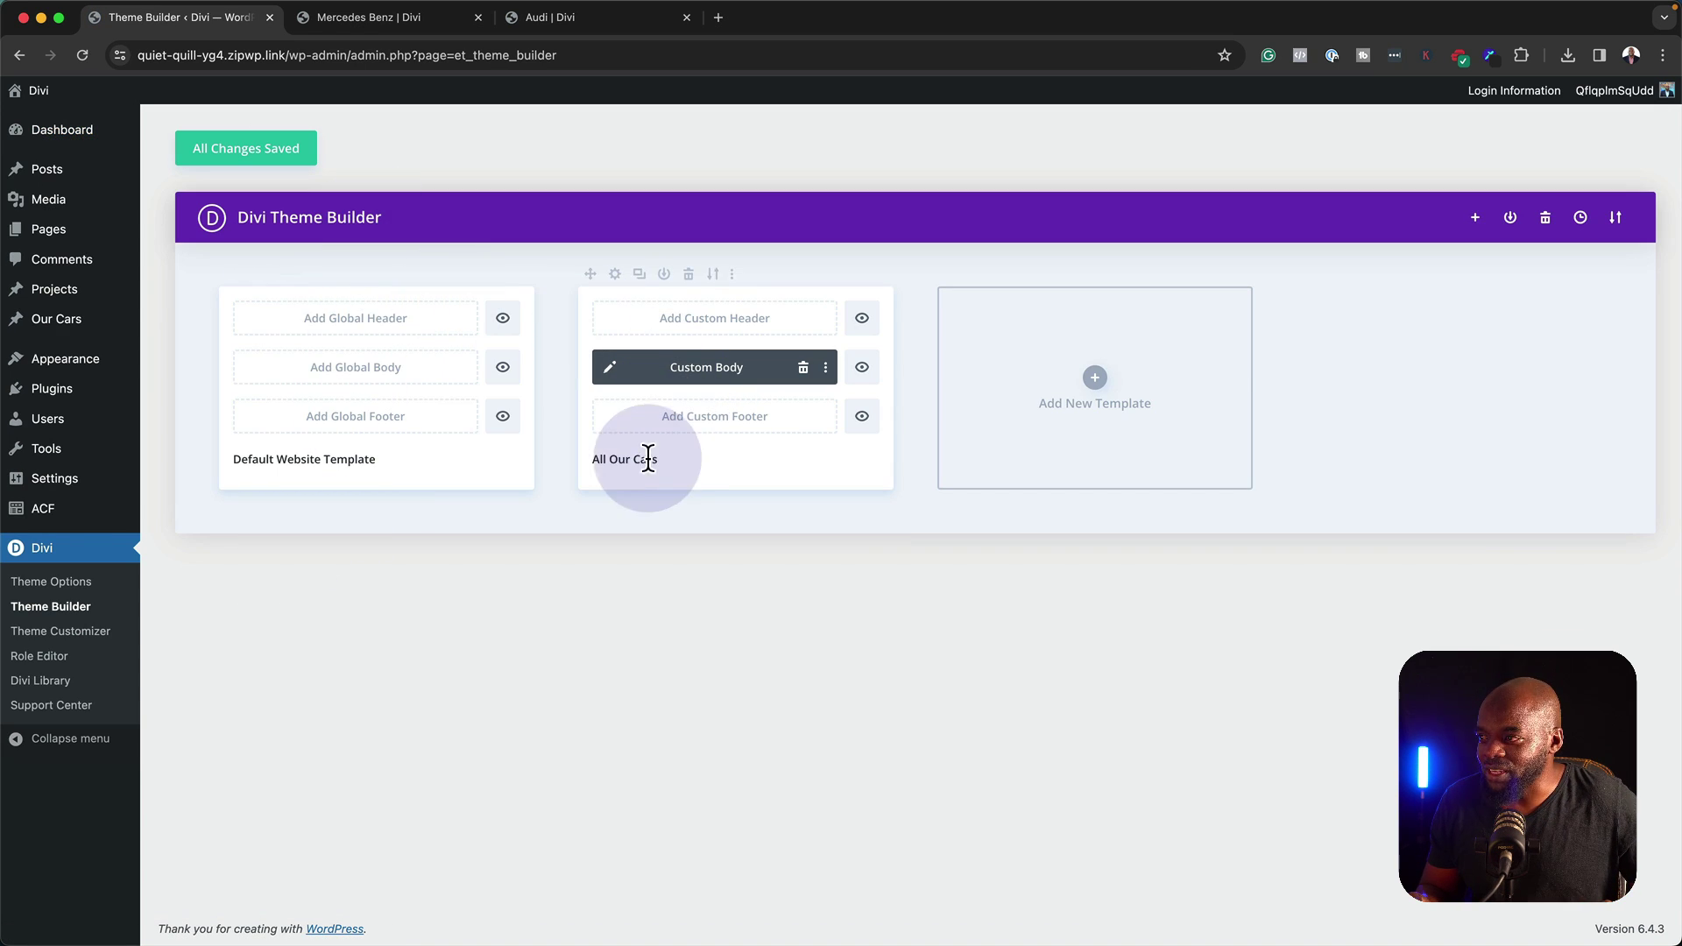
Review the Mercedes Benz and Audi A5 car pages in their browser tabs.
{"action": "left_click", "coordinate": [424, 9]}
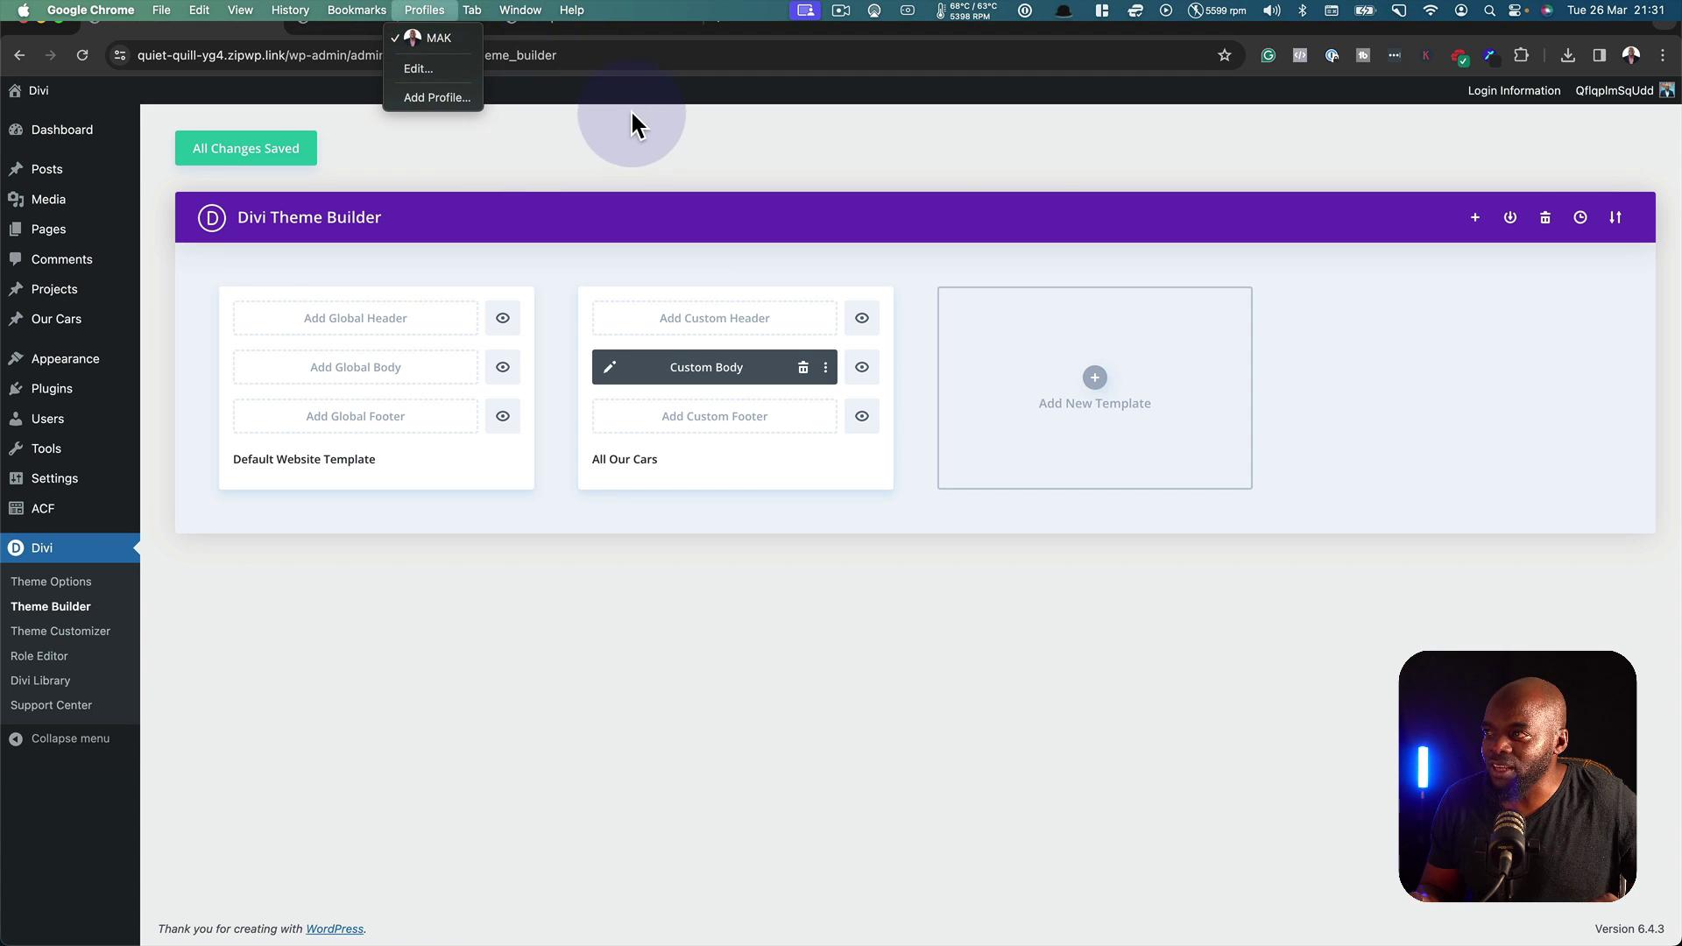
{"action": "left_click", "coordinate": [636, 125]}
{"action": "left_click", "coordinate": [439, 20]}
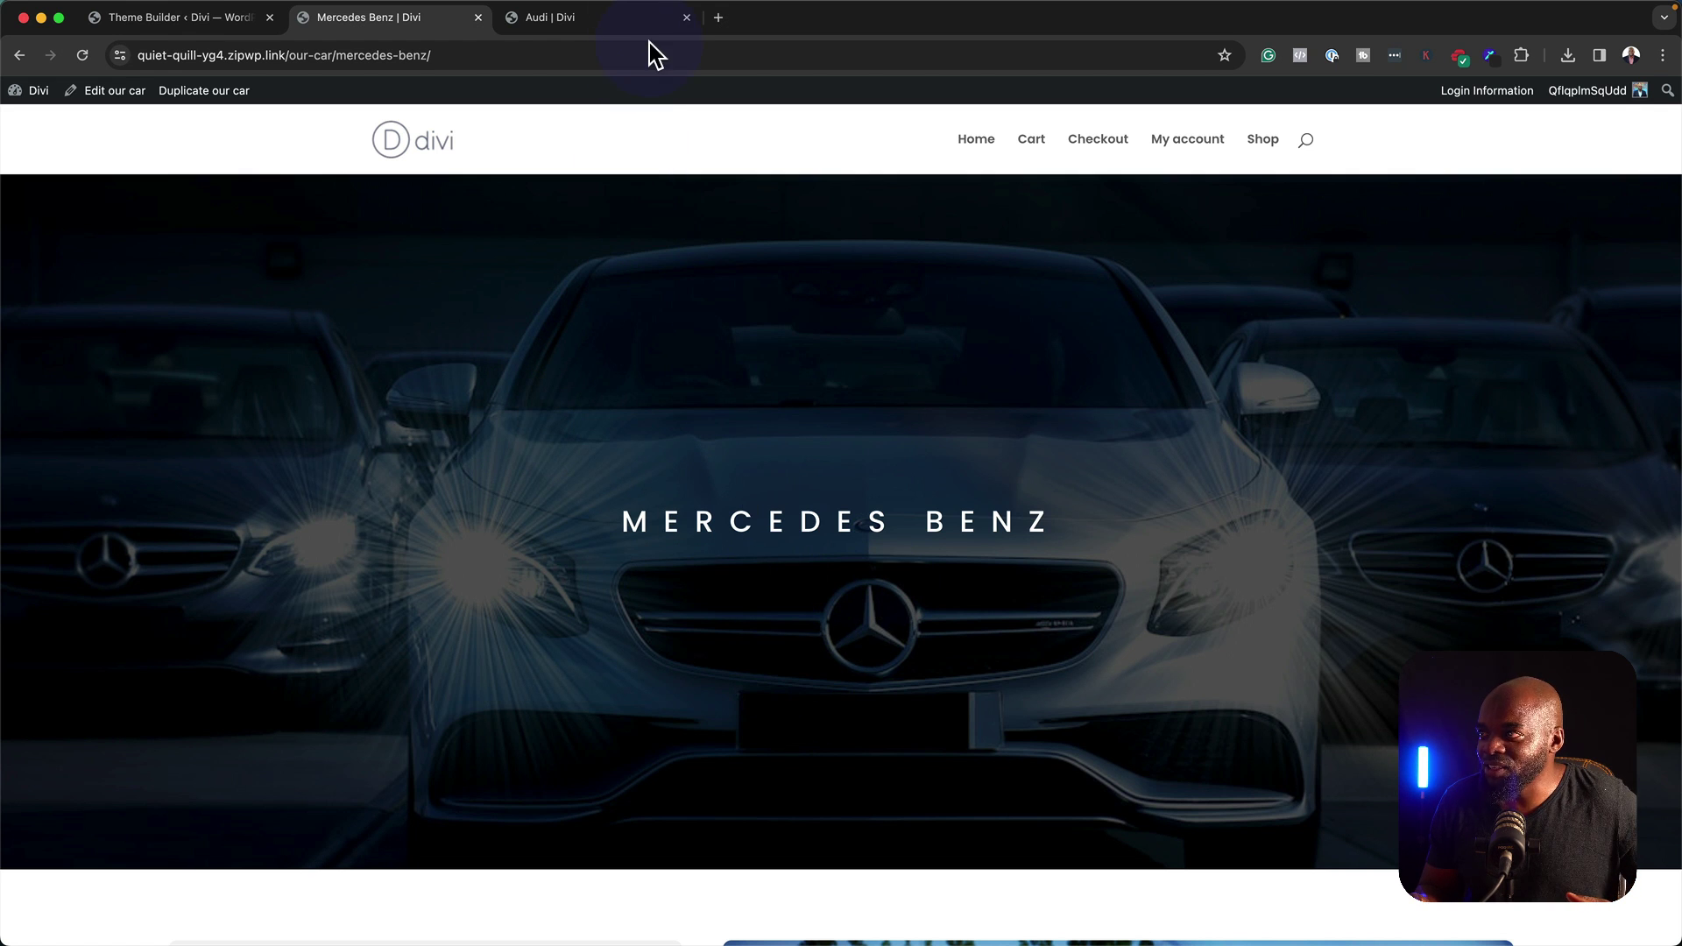
{"action": "left_click", "coordinate": [645, 17]}
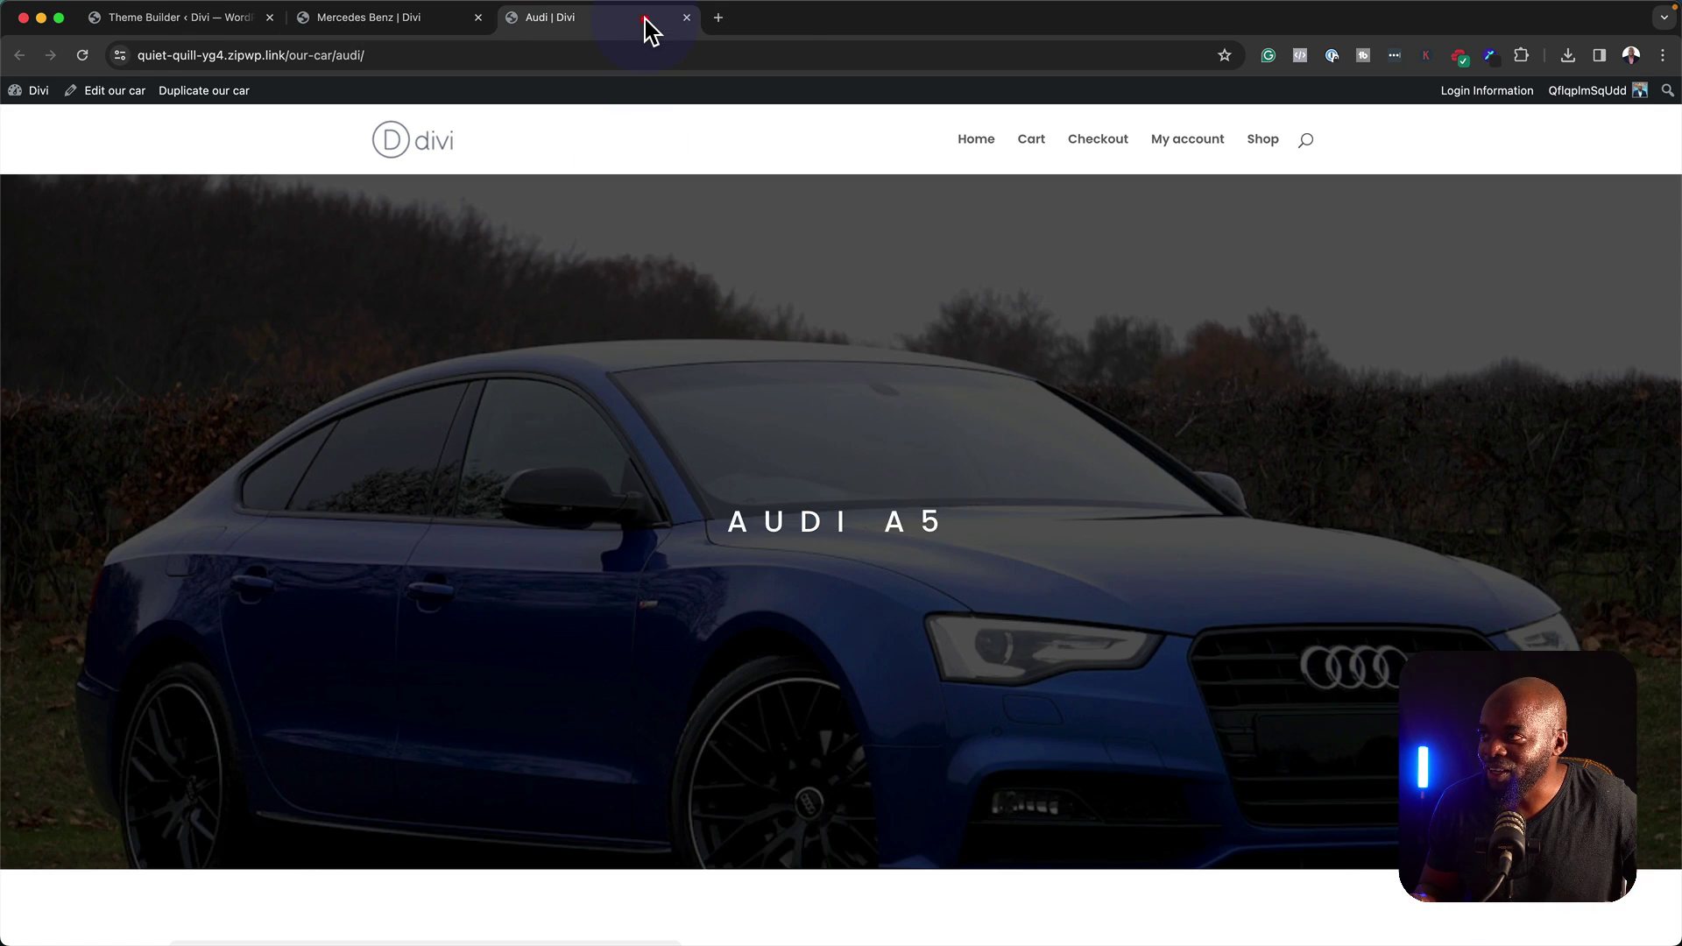
{"action": "scroll", "coordinate": [637, 430], "scroll_direction": "down", "scroll_amount": 6}
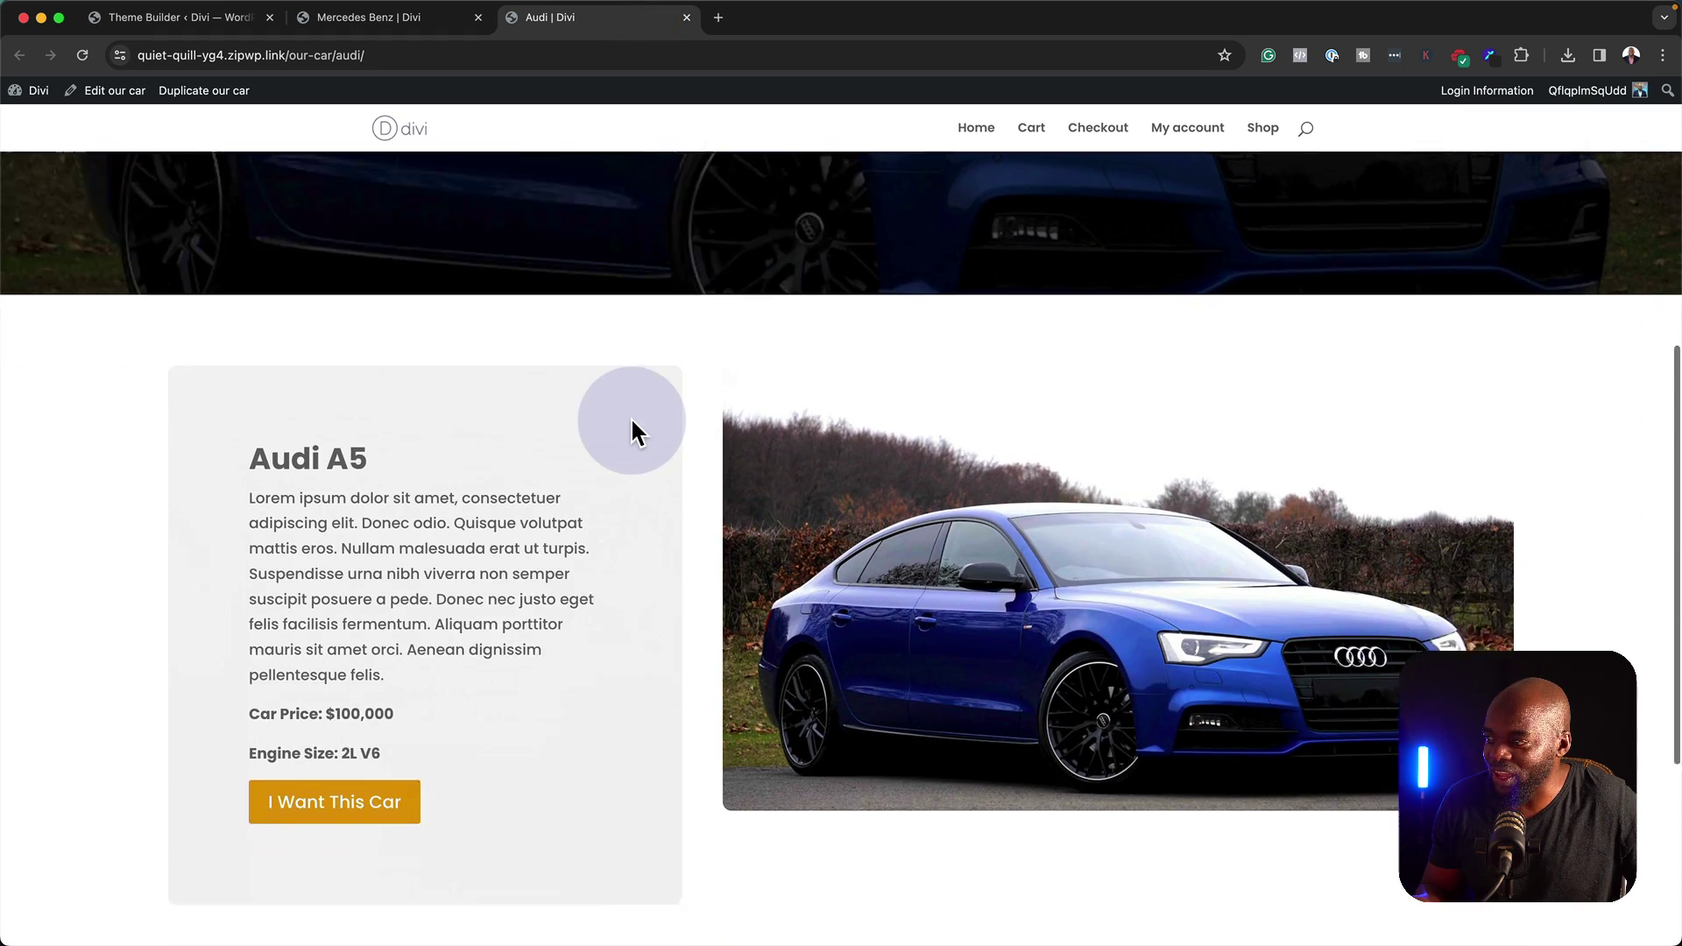
{"action": "scroll", "coordinate": [632, 432], "scroll_direction": "up", "scroll_amount": 4}
Recheck the Mercedes Benz page, then open the Our Cars entries list in admin.
{"action": "left_click", "coordinate": [403, 21]}
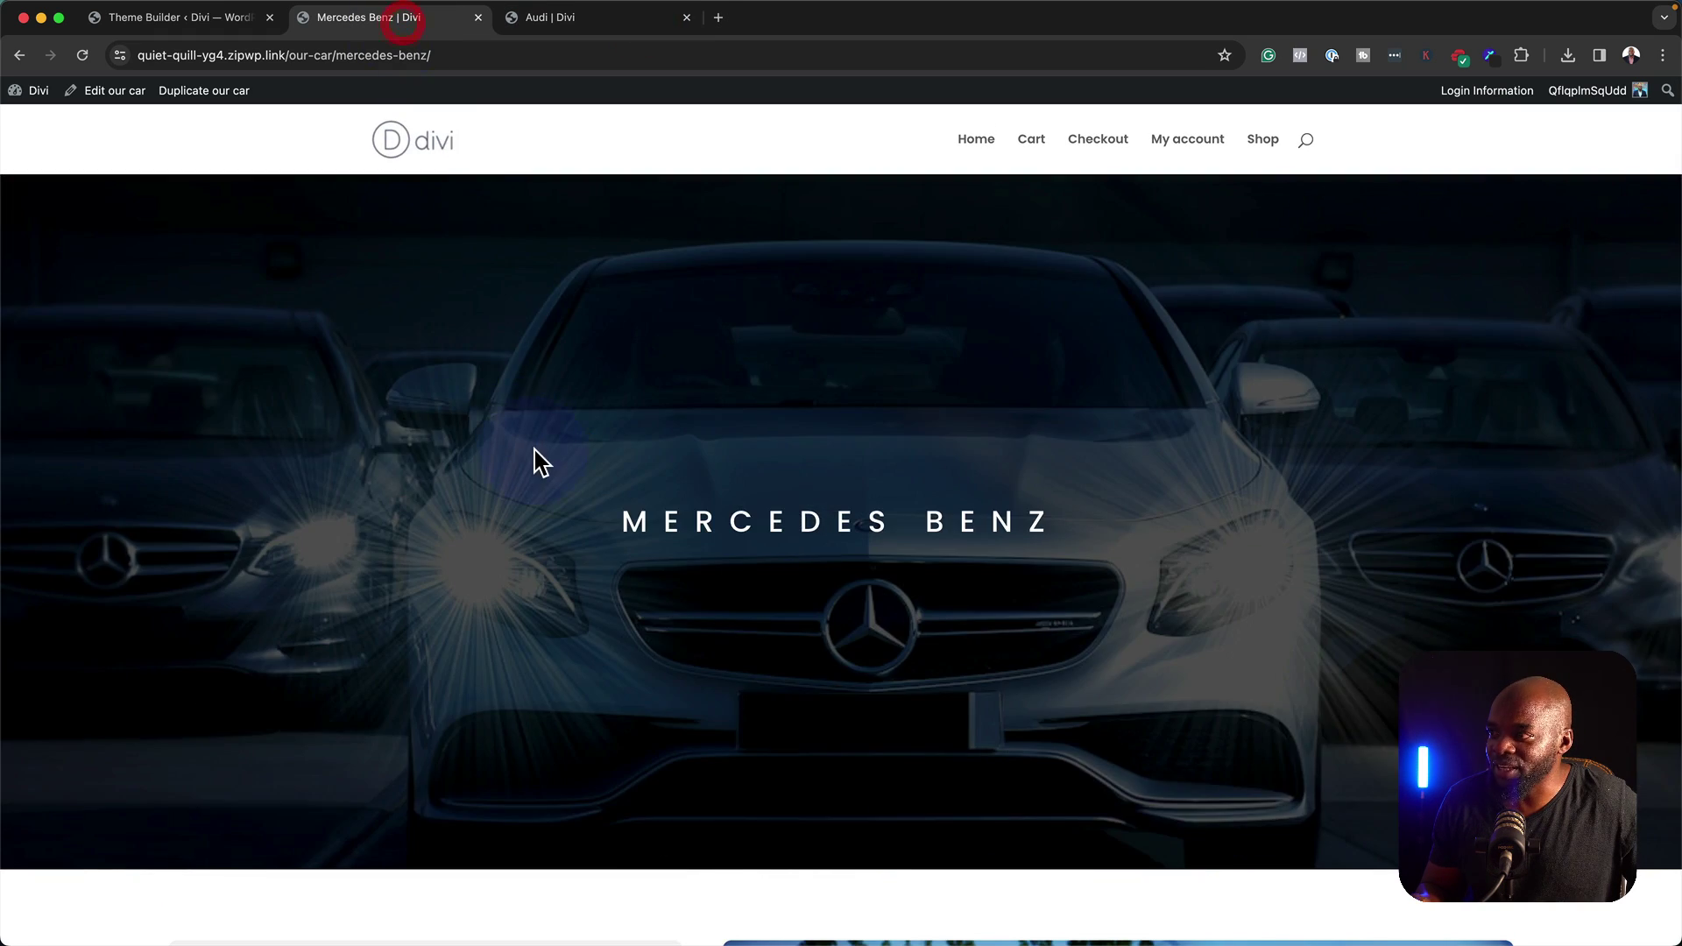
{"action": "scroll", "coordinate": [535, 449], "scroll_direction": "down", "scroll_amount": 7}
{"action": "left_click", "coordinate": [236, 22]}
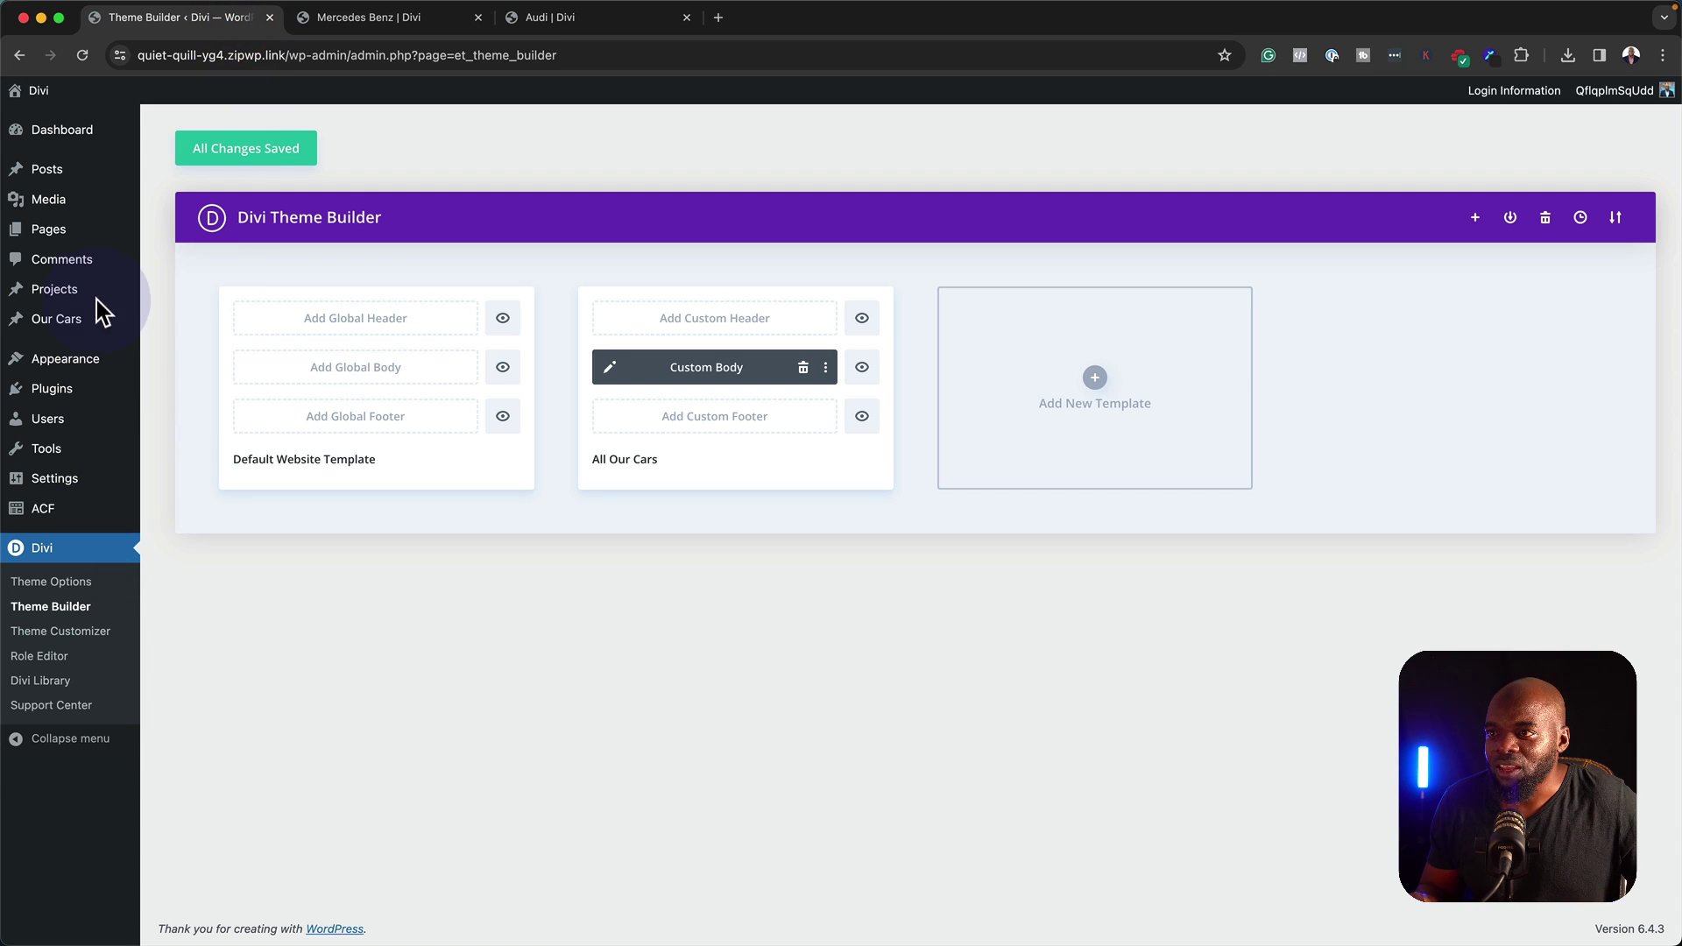
{"action": "left_click", "coordinate": [76, 331]}
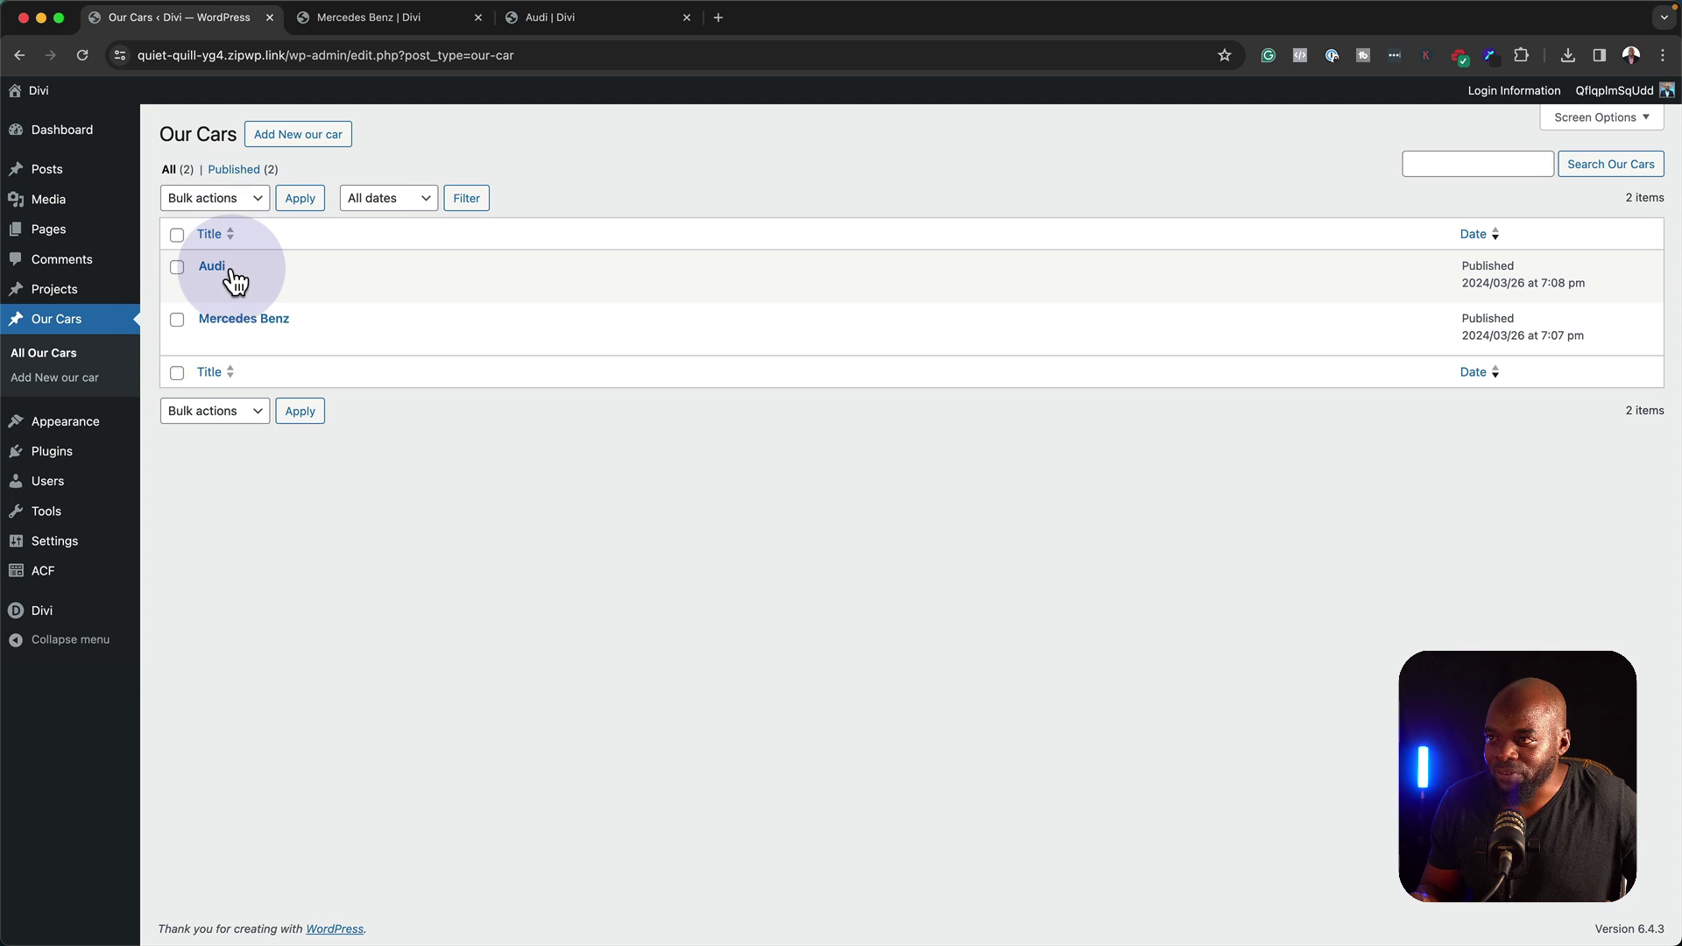
Start a new our car entry at the Name Of Car field, then check the Mercedes Benz page.
{"action": "left_click", "coordinate": [321, 136]}
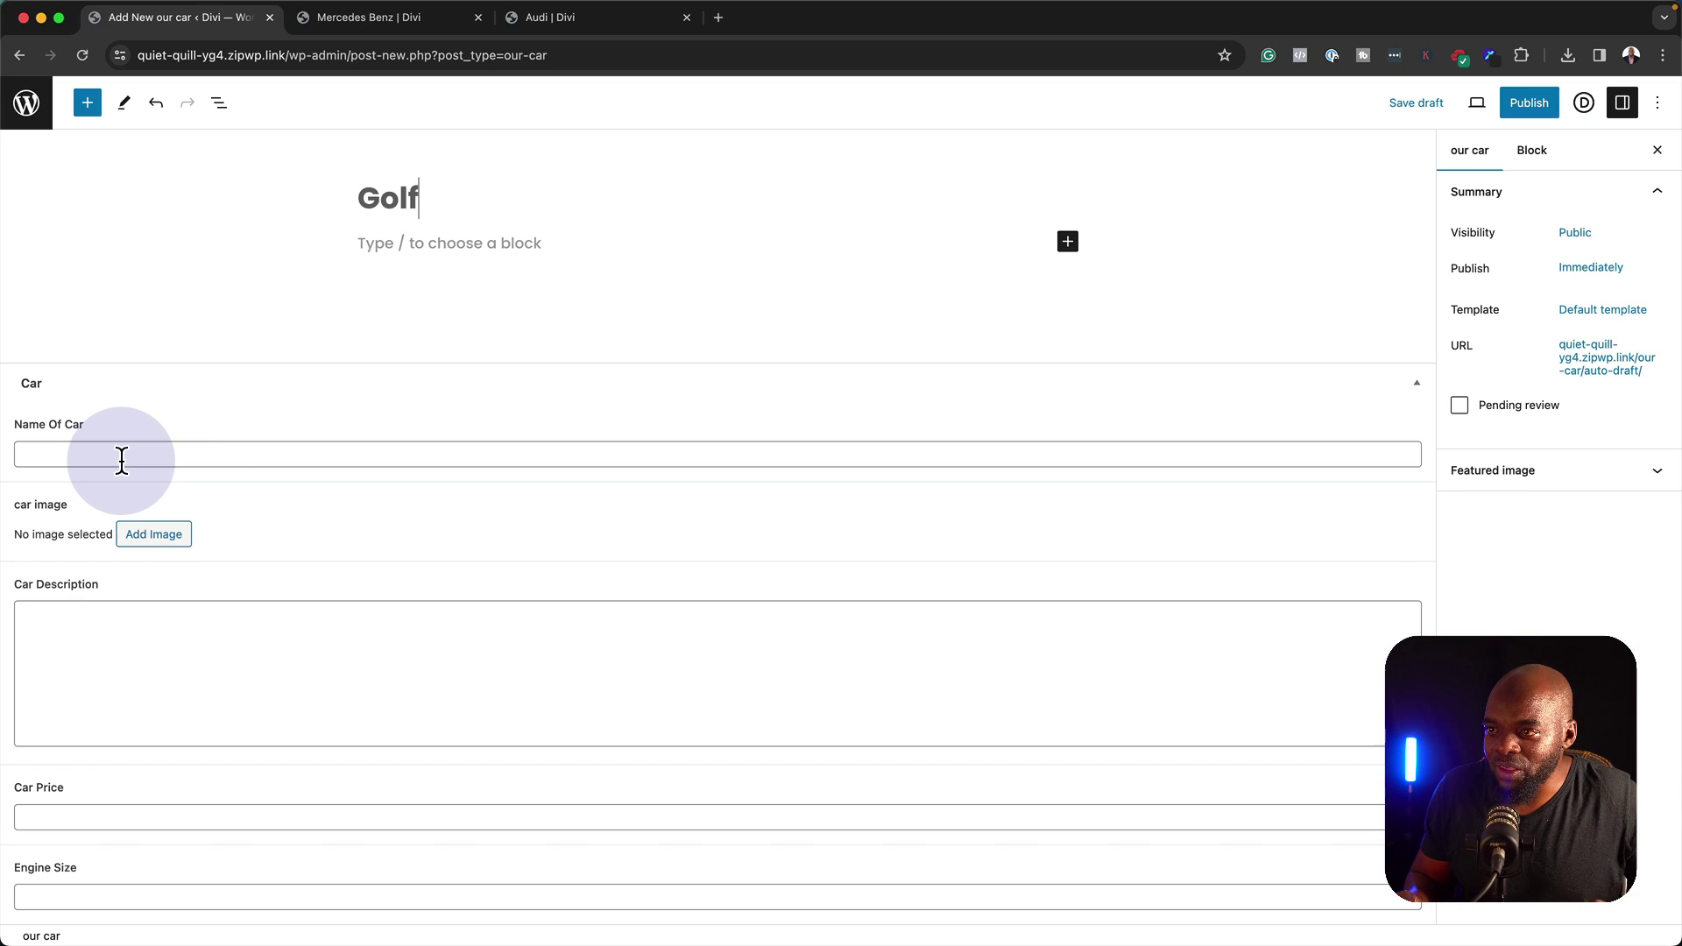
{"action": "left_click", "coordinate": [120, 455]}
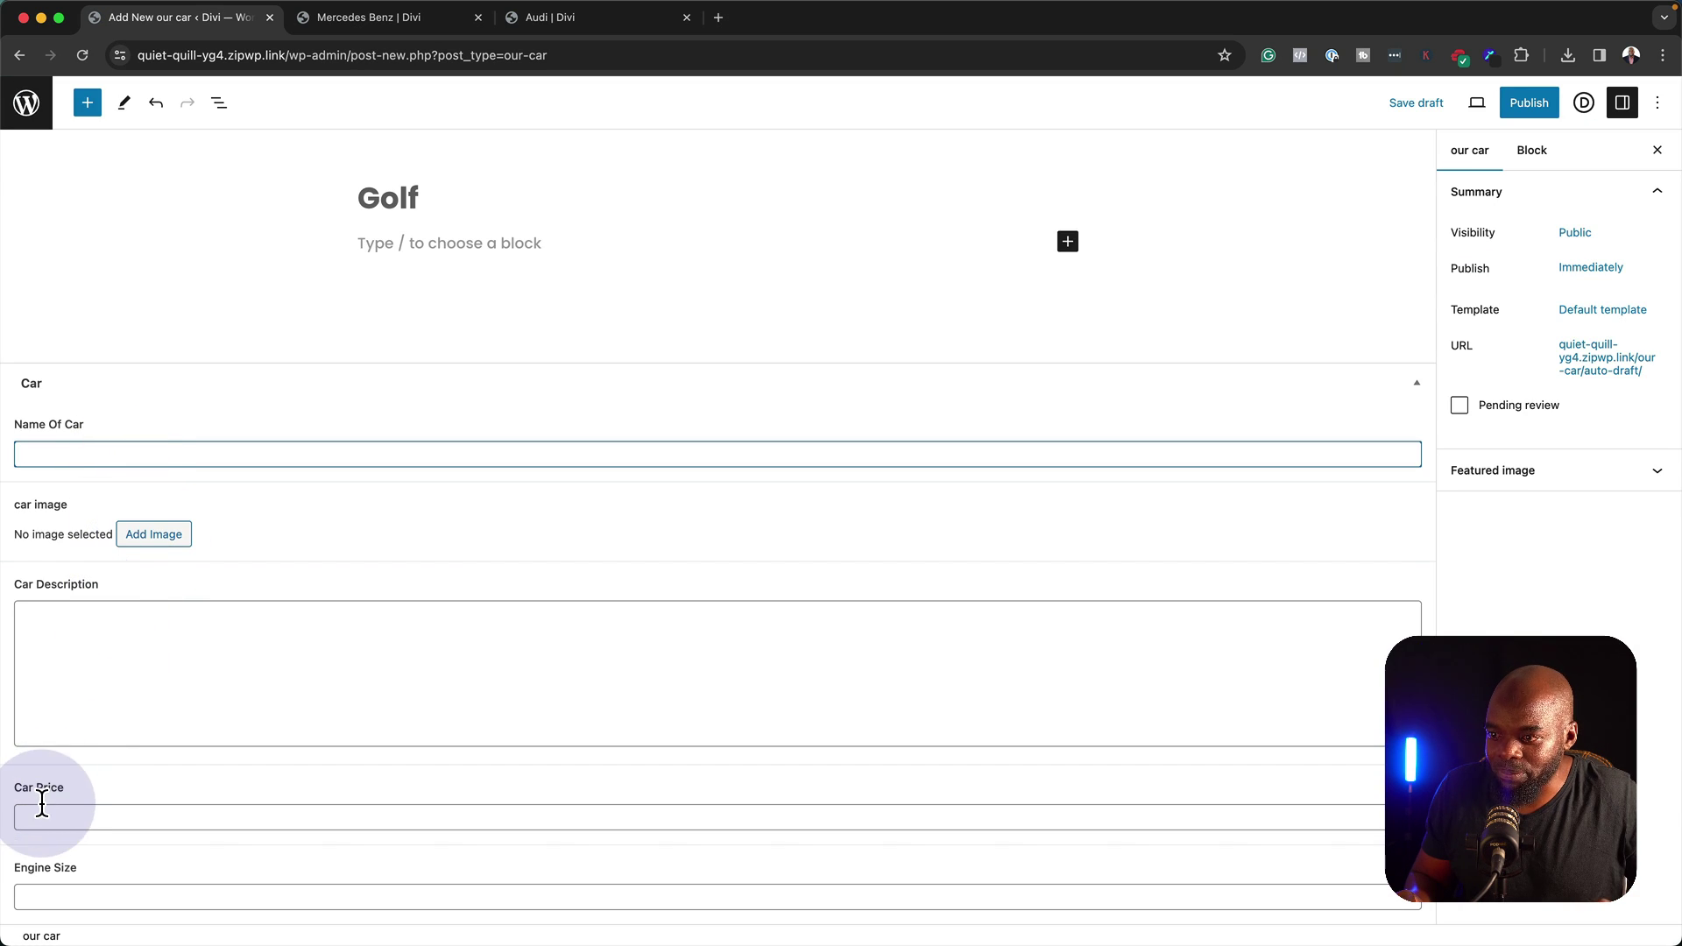
{"action": "left_click", "coordinate": [433, 19]}
{"action": "scroll", "coordinate": [596, 447], "scroll_direction": "down", "scroll_amount": 7}
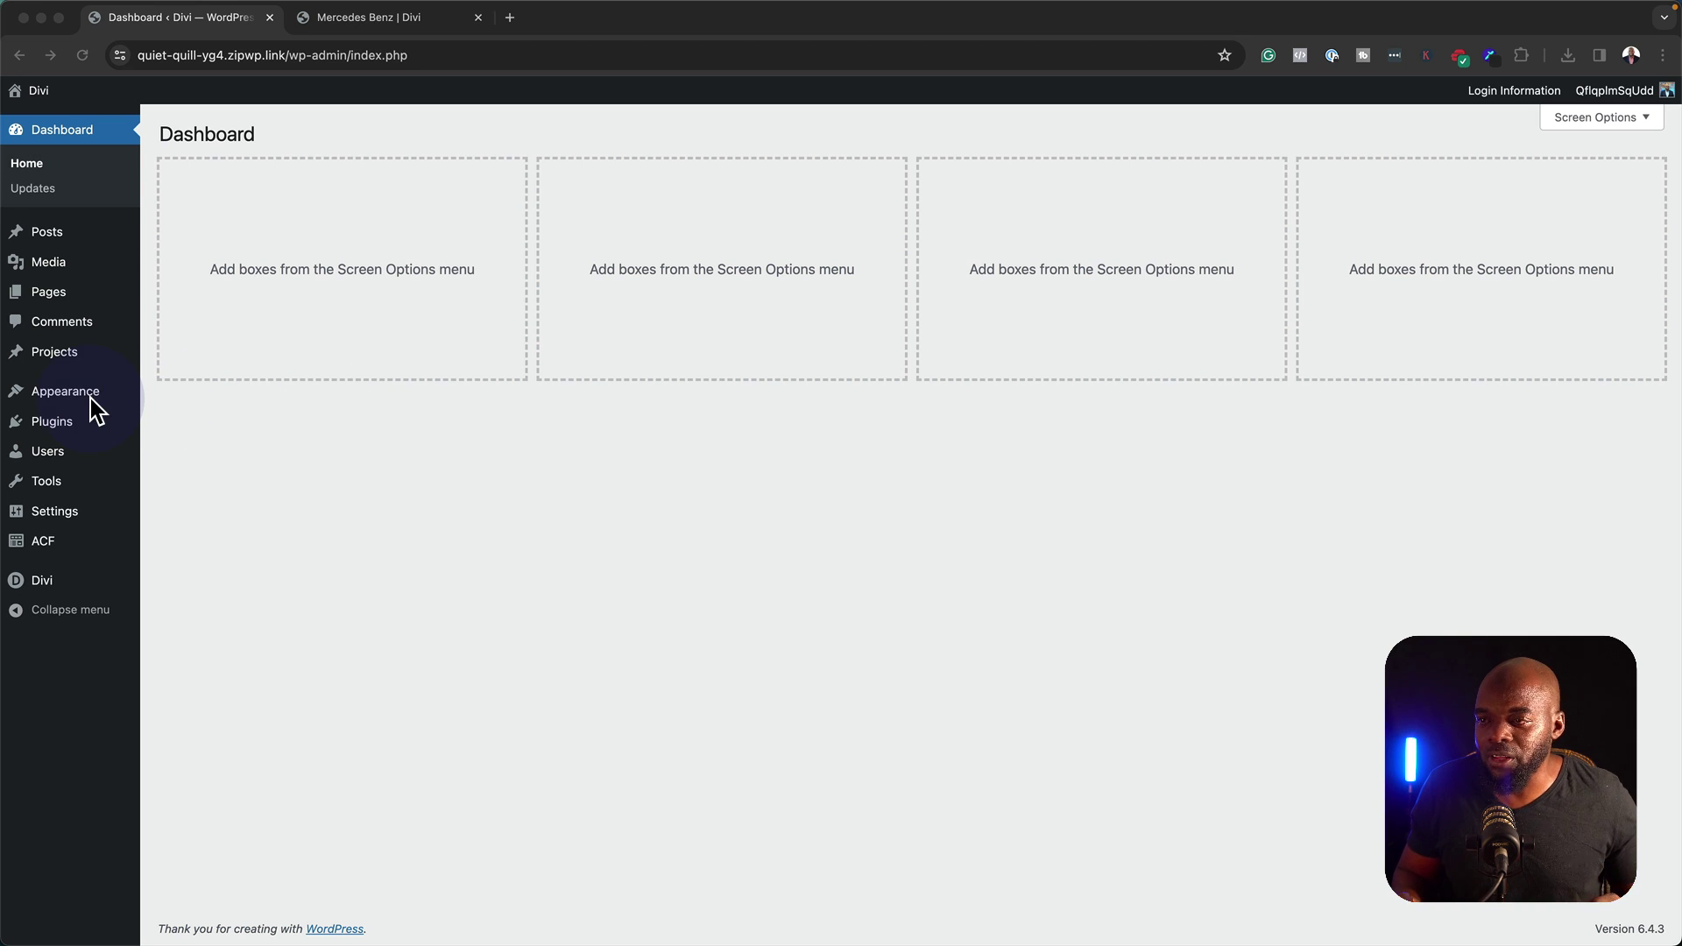
Search Add Plugins for 'advanced' and confirm Advanced Custom Fields shows as Active.
{"action": "left_click", "coordinate": [30, 422]}
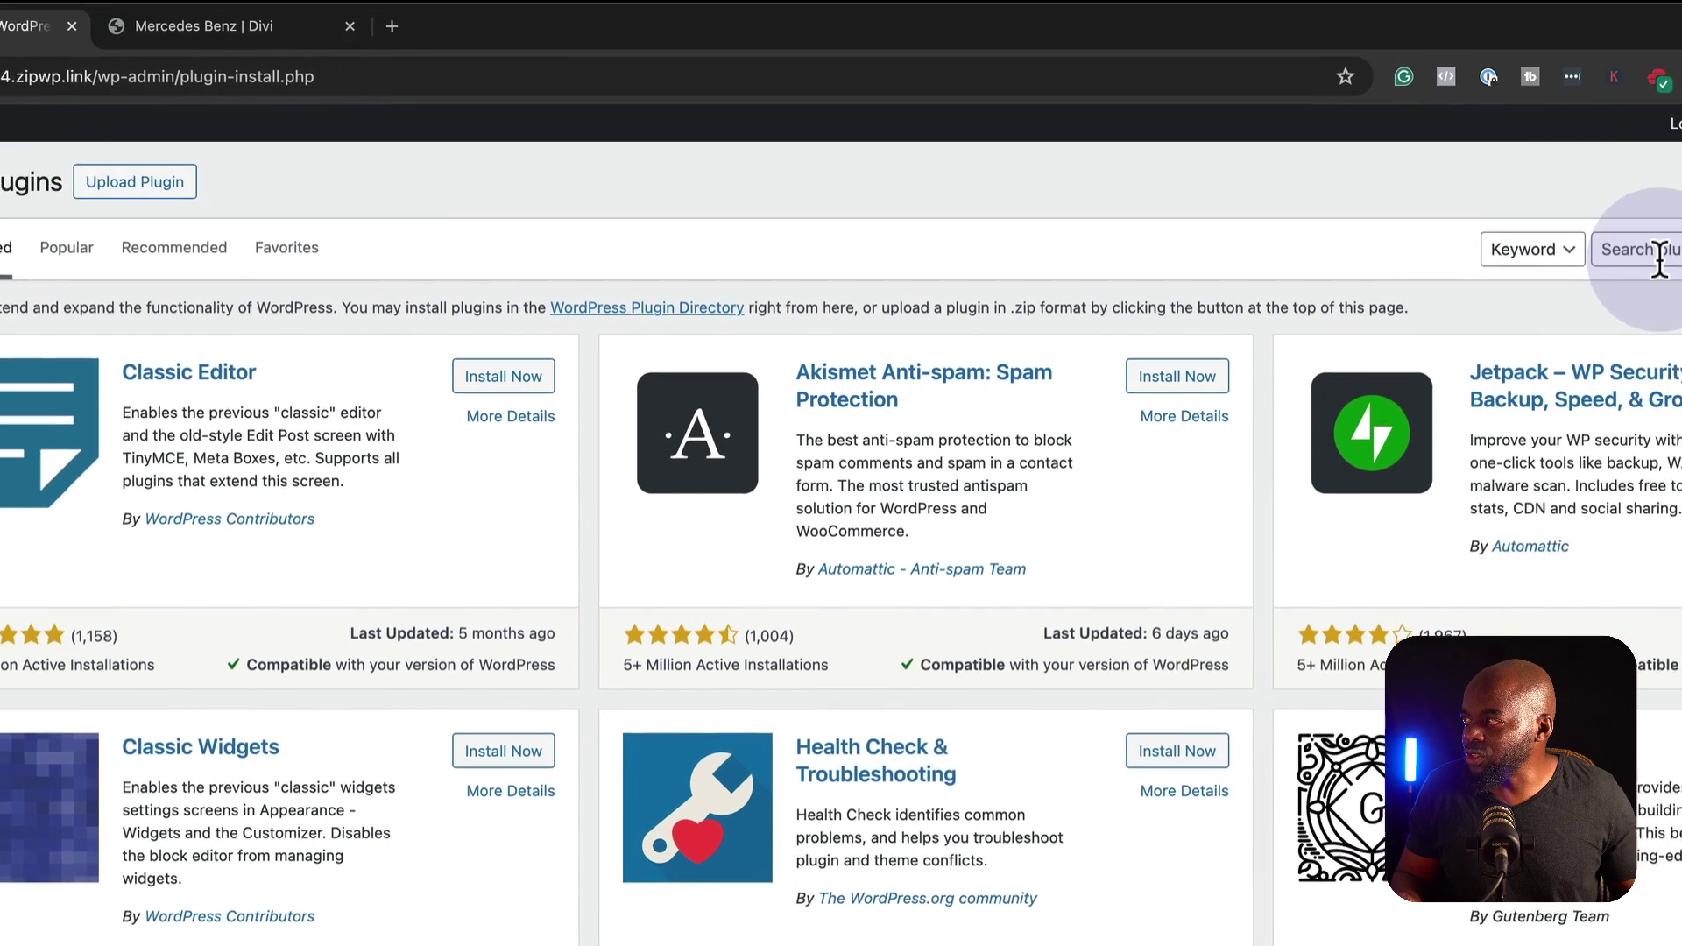
{"action": "left_click", "coordinate": [1681, 246]}
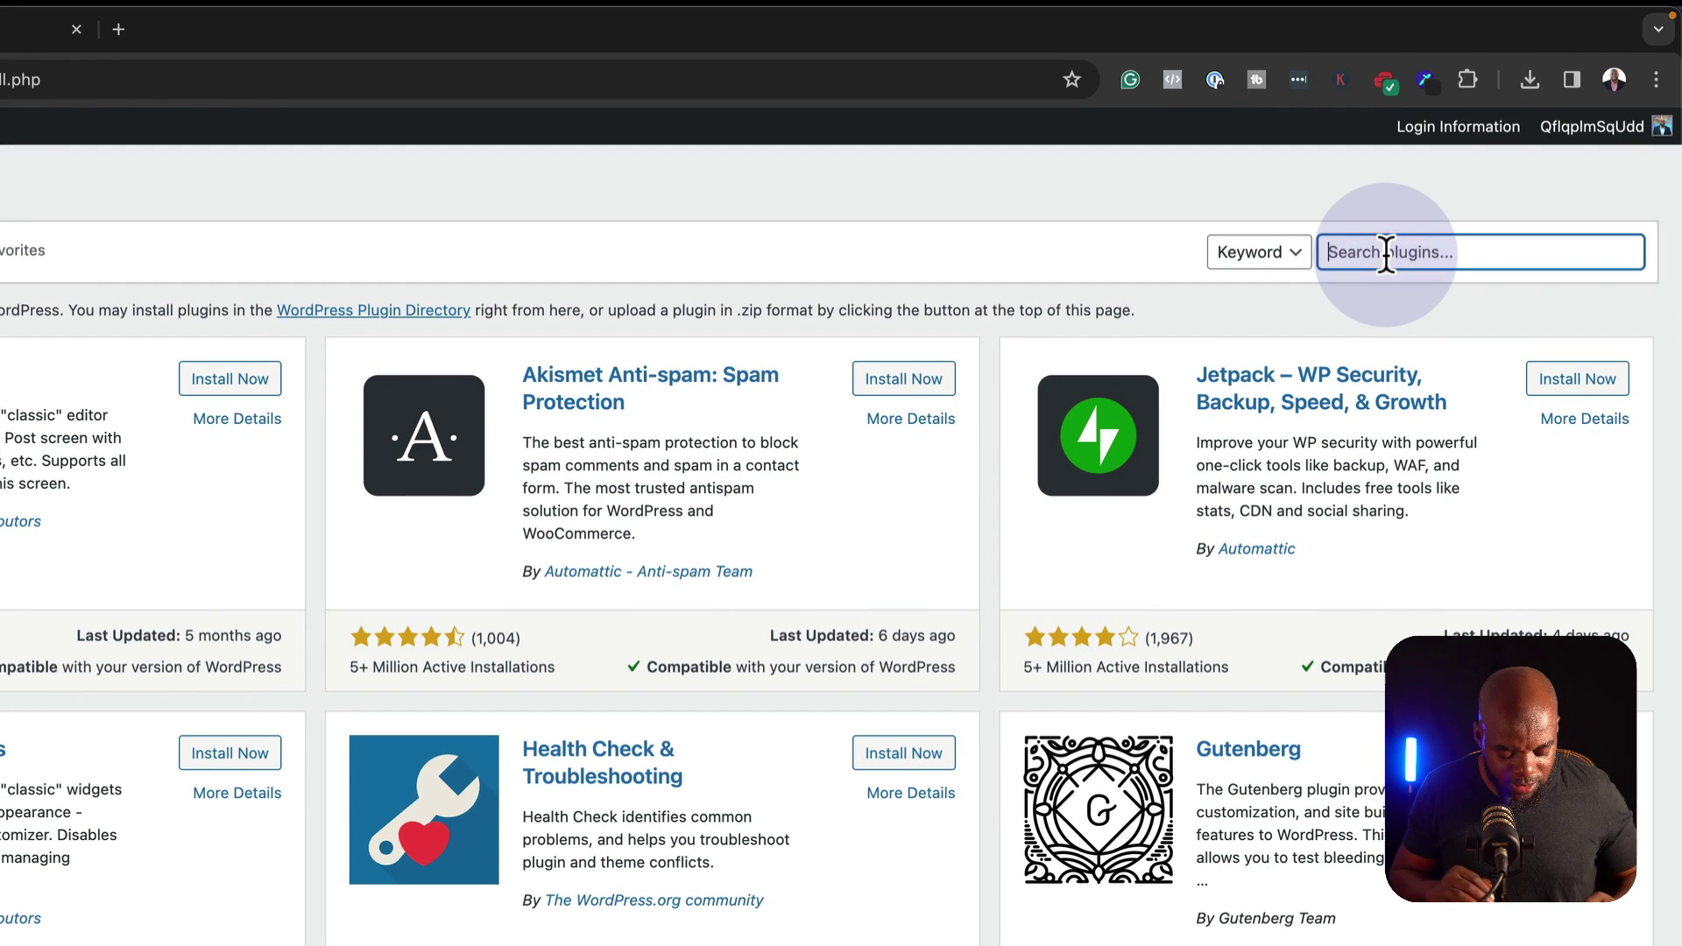
{"action": "type", "text": "advanced"}
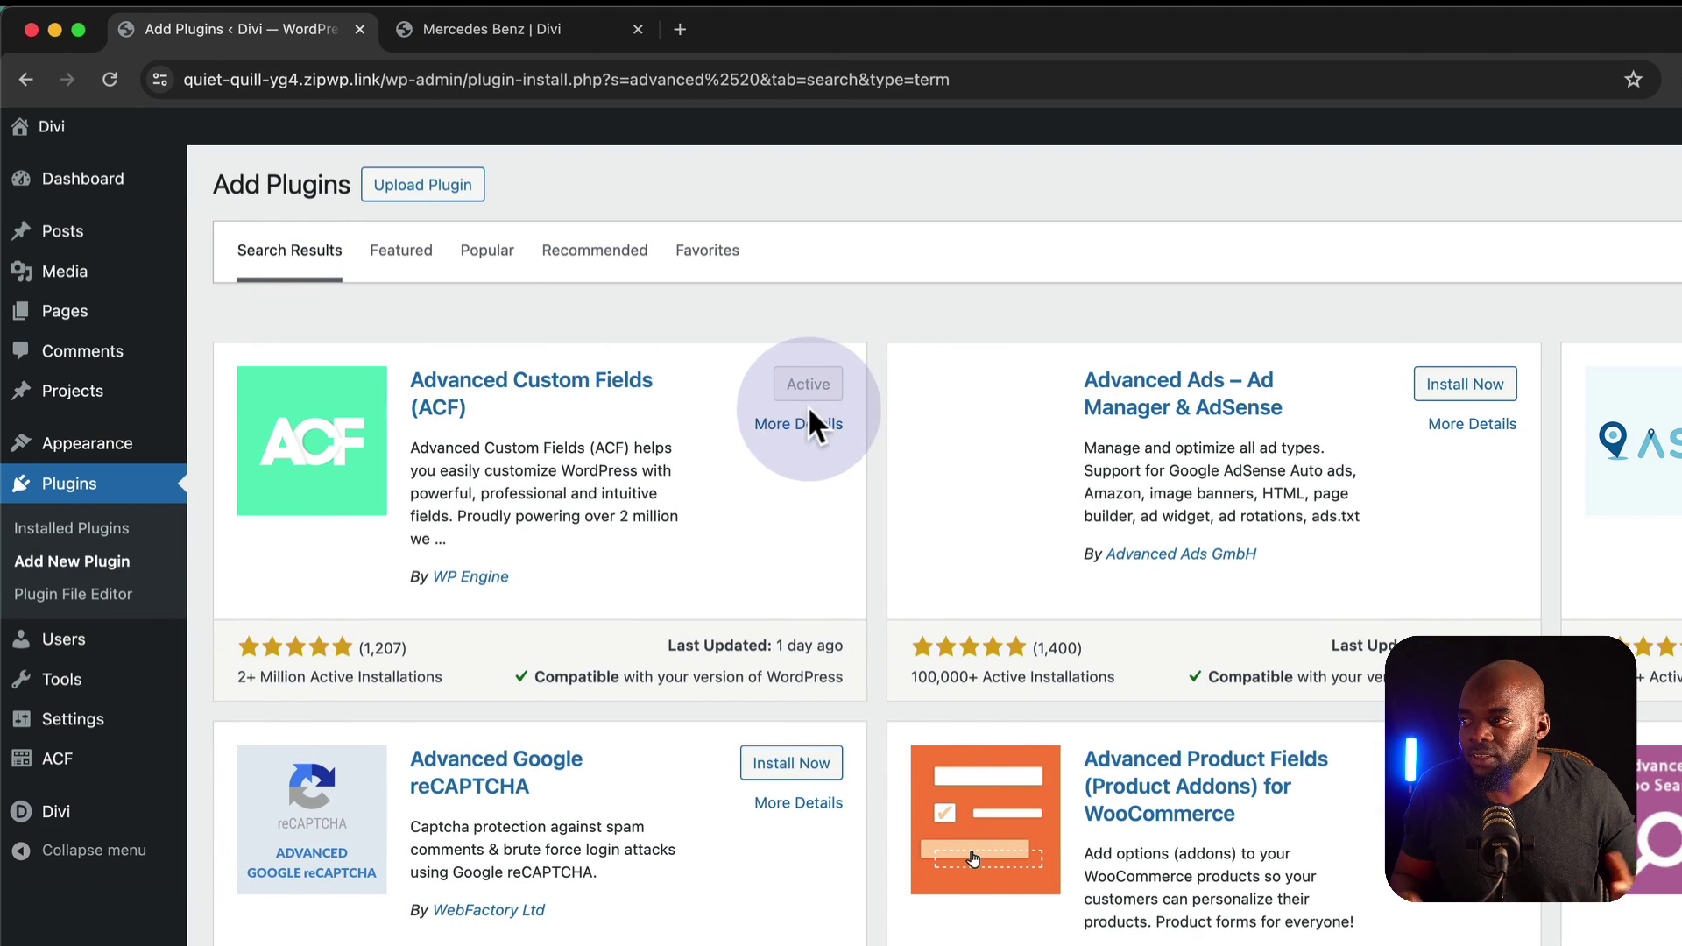
{"action": "mouse_move", "coordinate": [78, 771]}
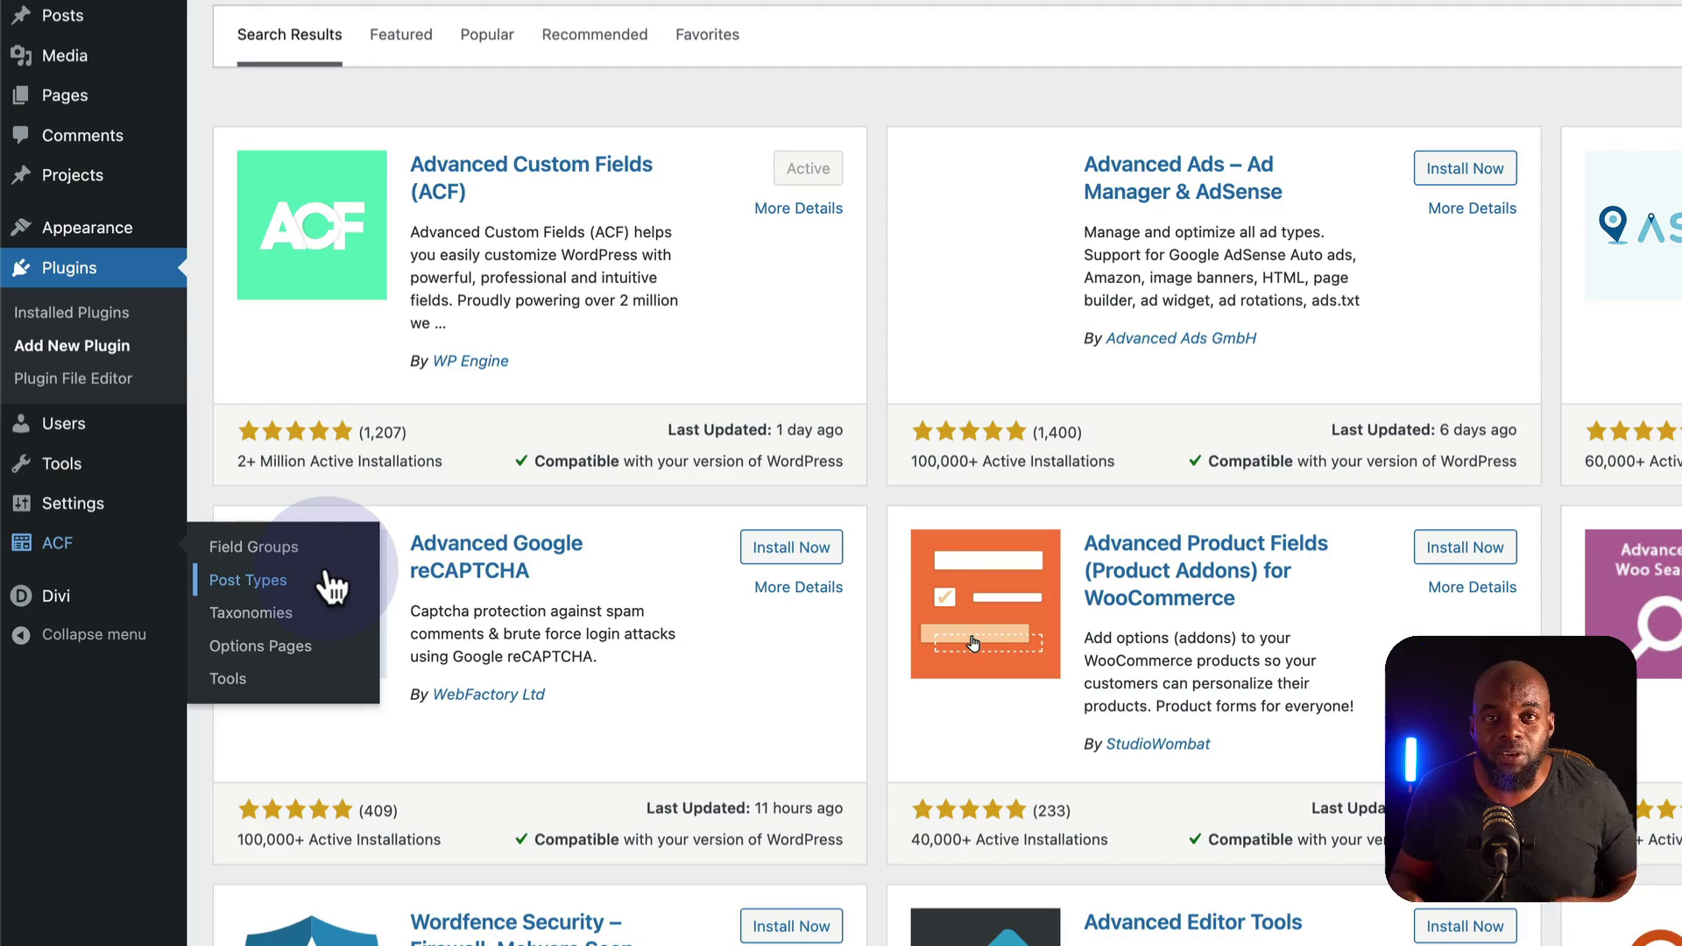
Create the ACF post type 'Our Cars', singular 'our car', key 'our-car', and save it.
{"action": "left_click", "coordinate": [250, 582]}
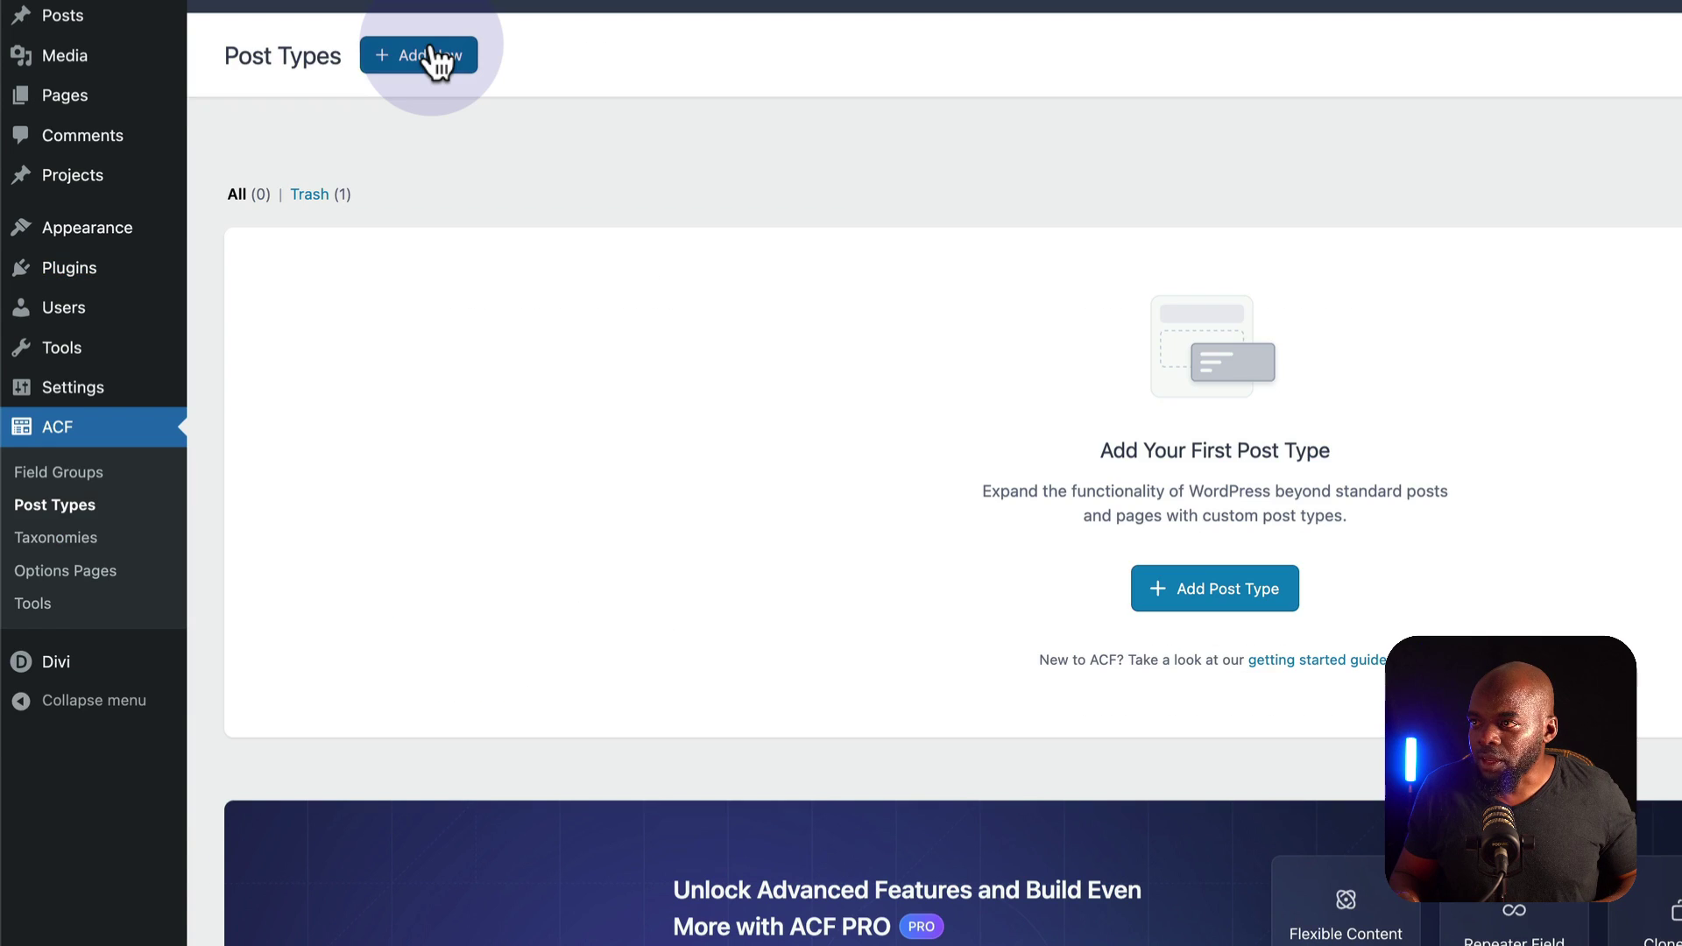
{"action": "left_click", "coordinate": [431, 55]}
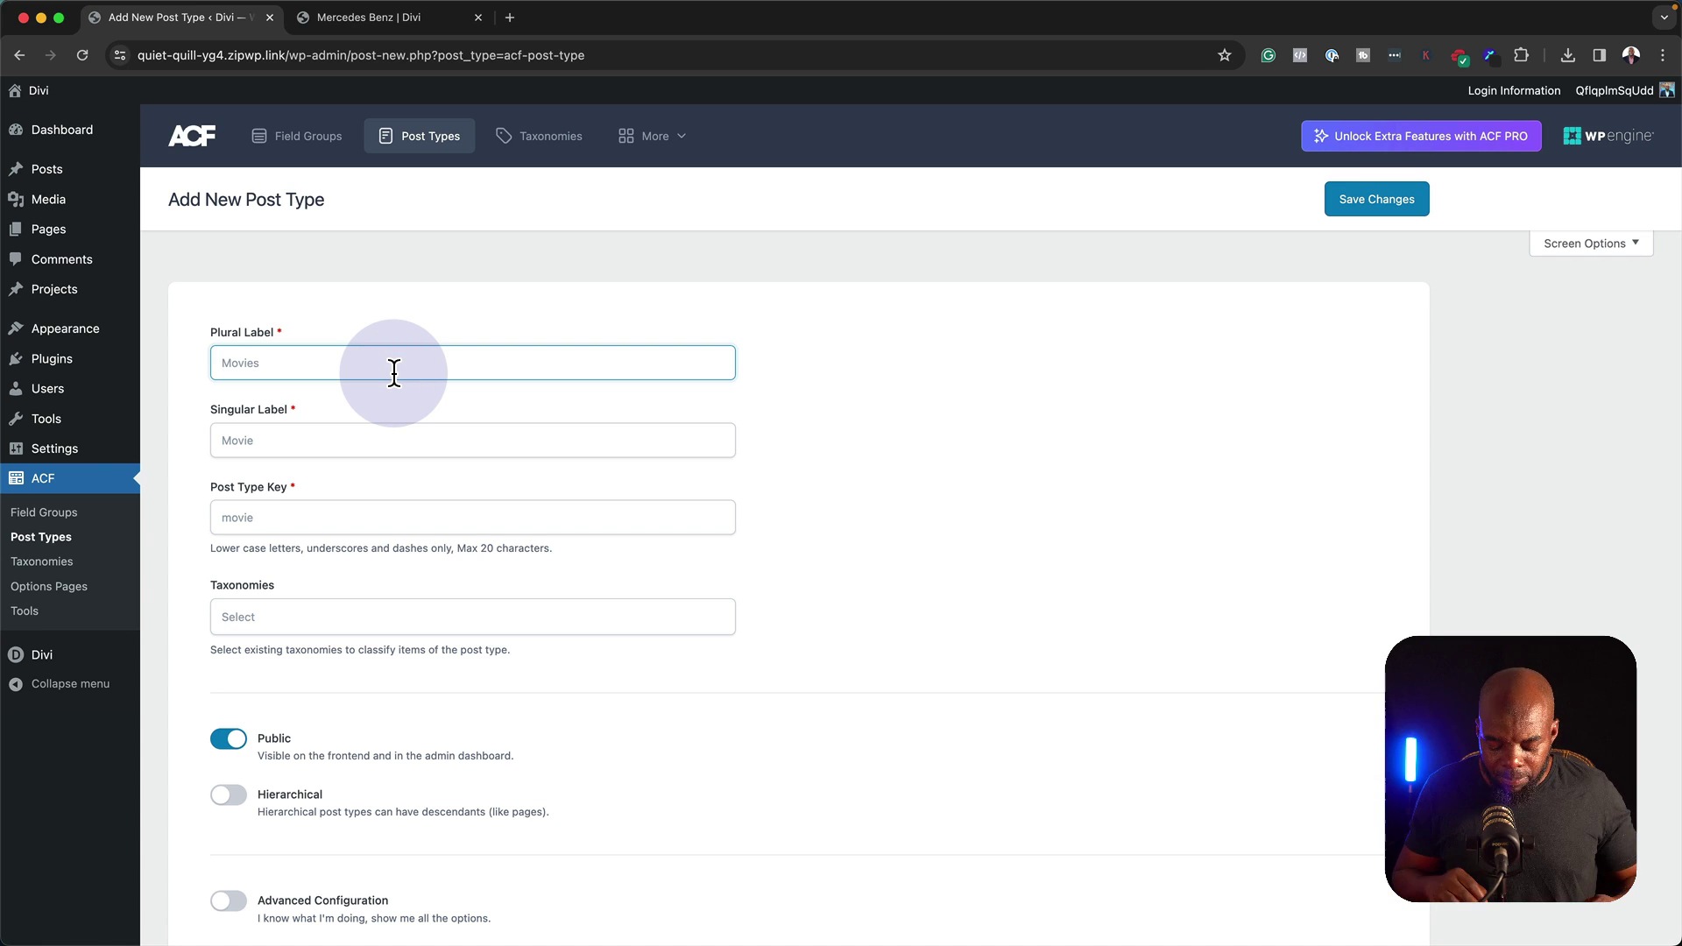
{"action": "type", "text": "Ou"}
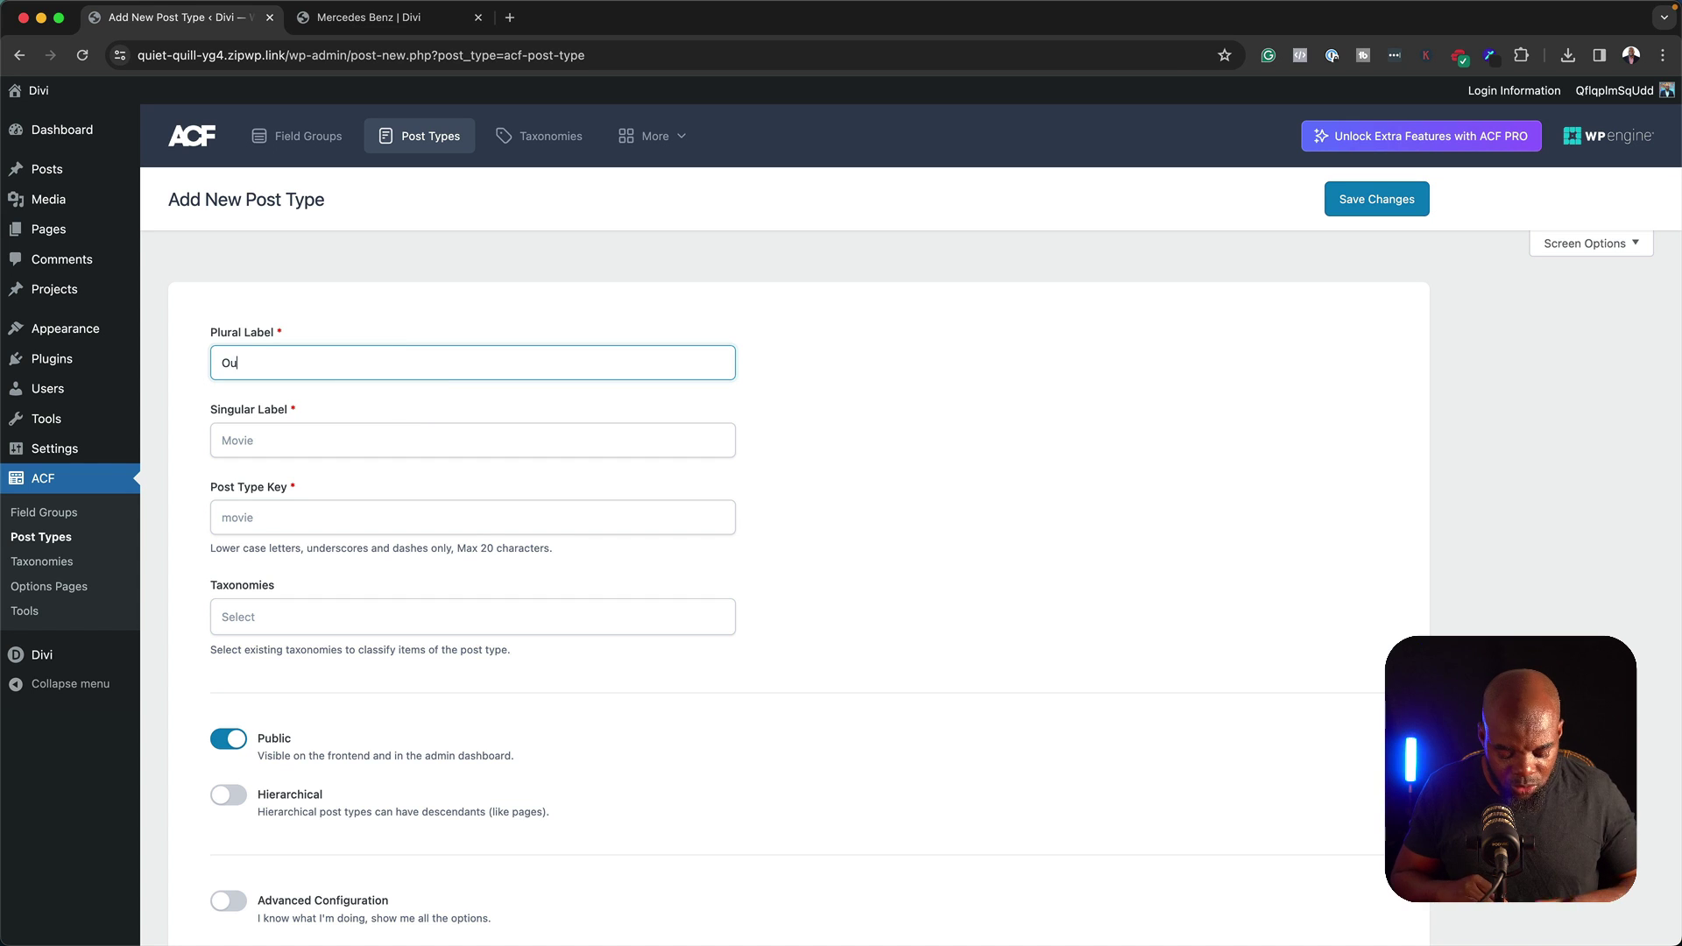
{"action": "type", "text": "r Cars"}
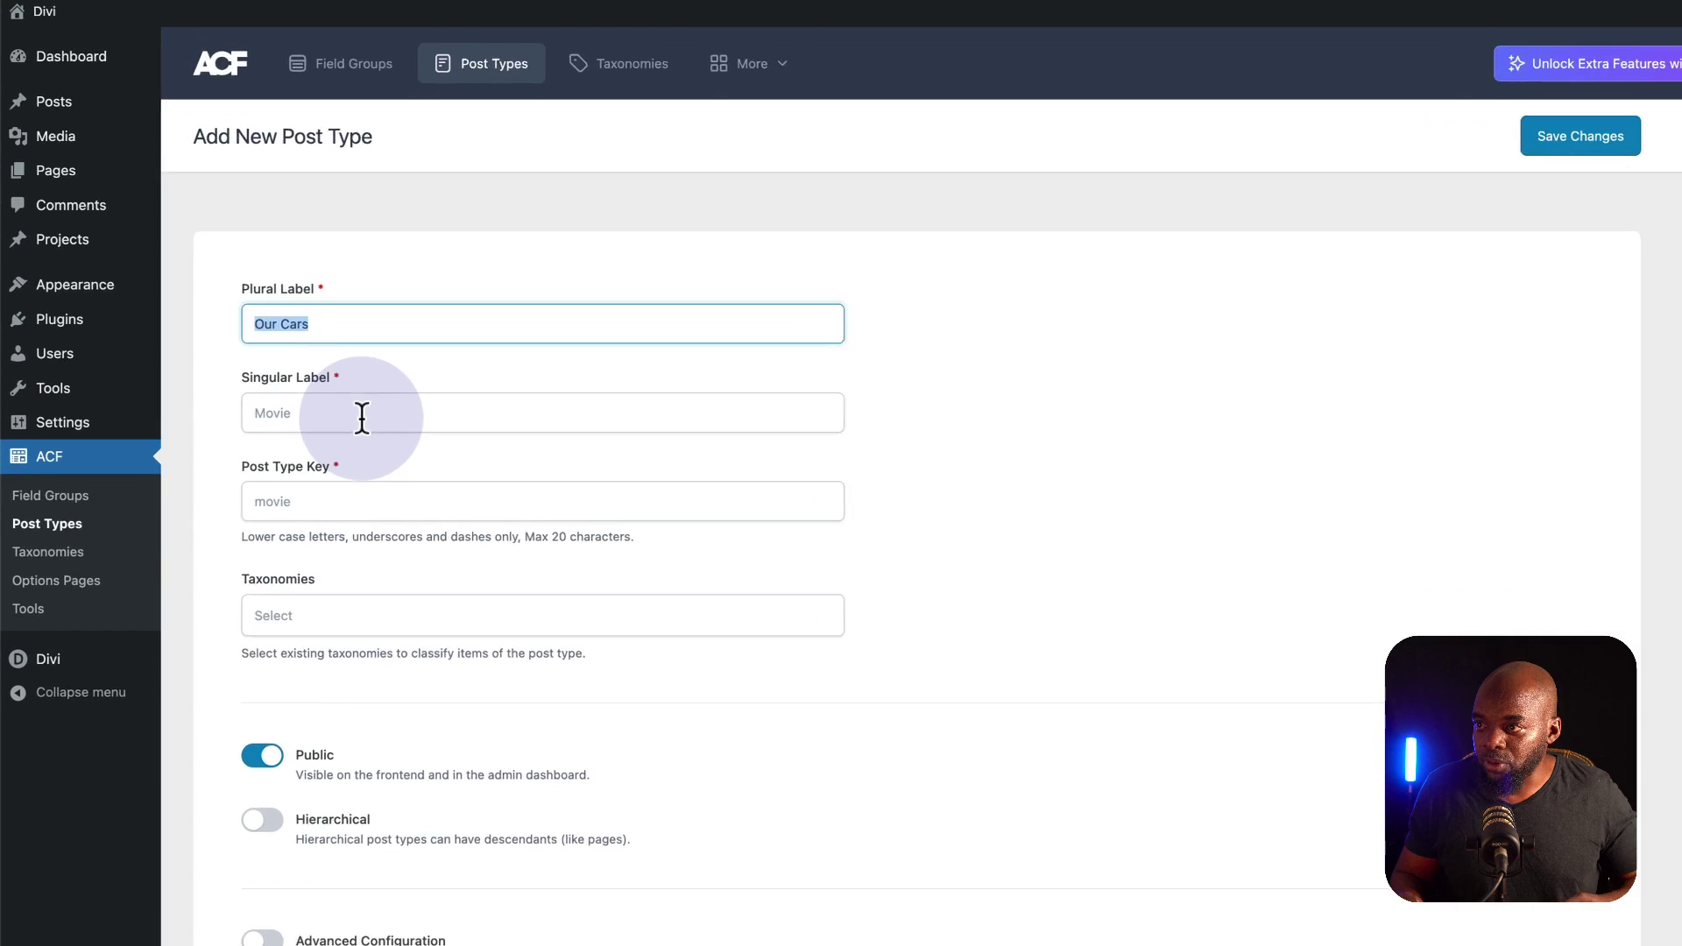
{"action": "left_click", "coordinate": [315, 442]}
{"action": "type", "text": "our"}
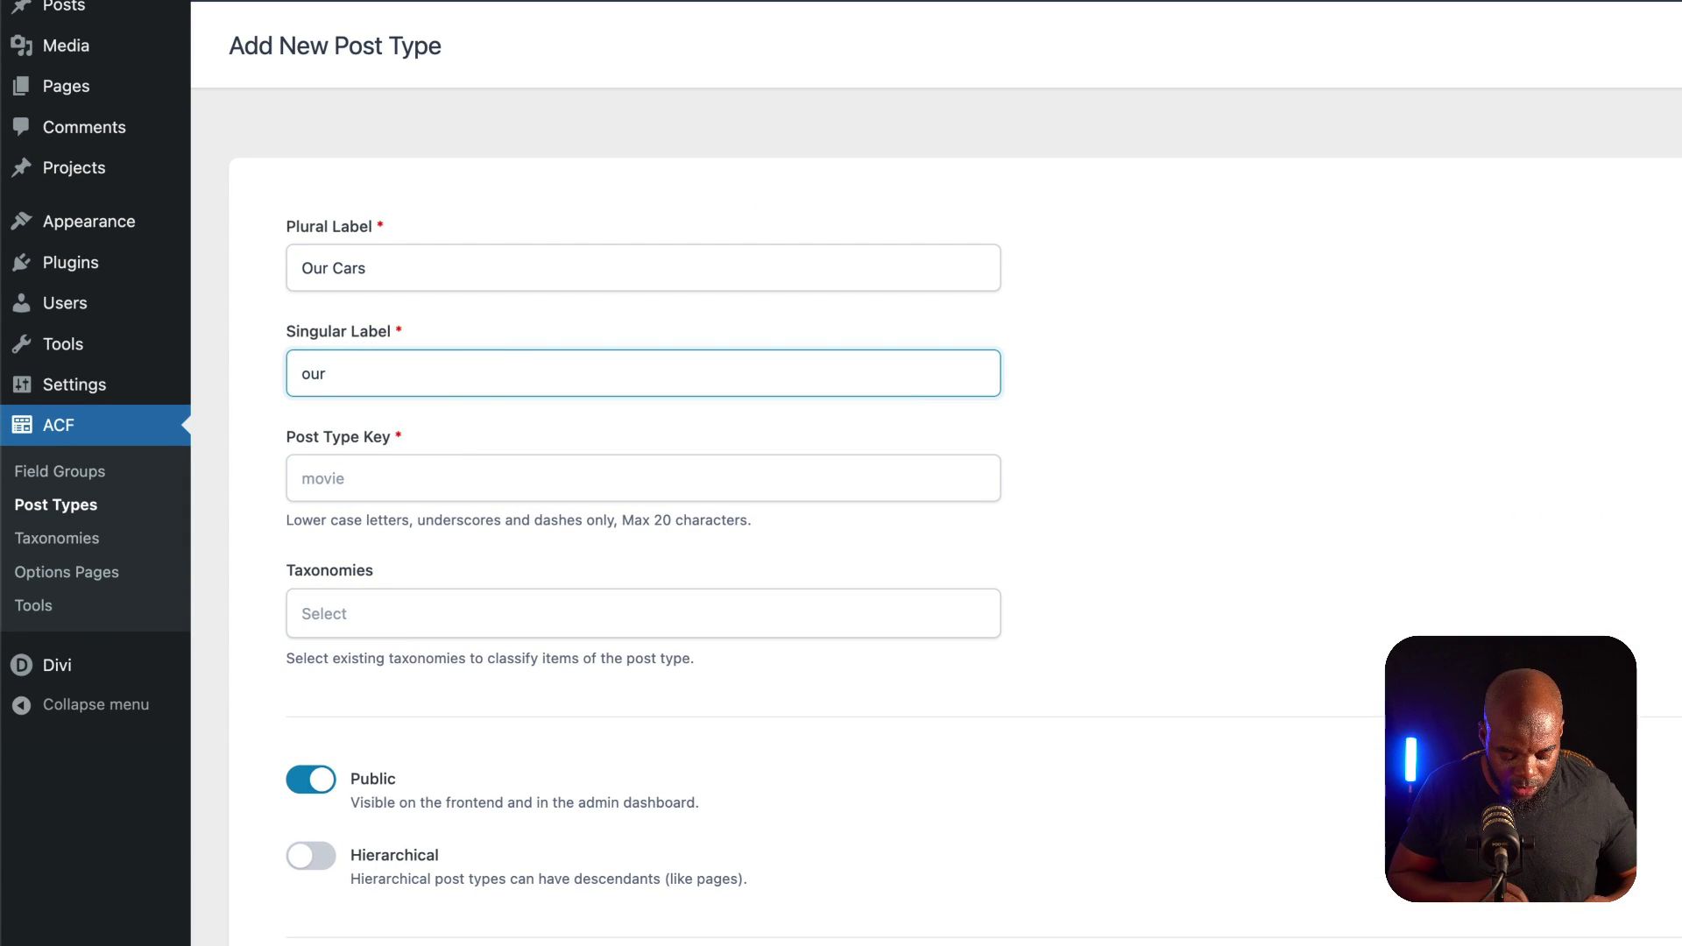
{"action": "type", "text": " car"}
{"action": "key", "text": "Tab"}
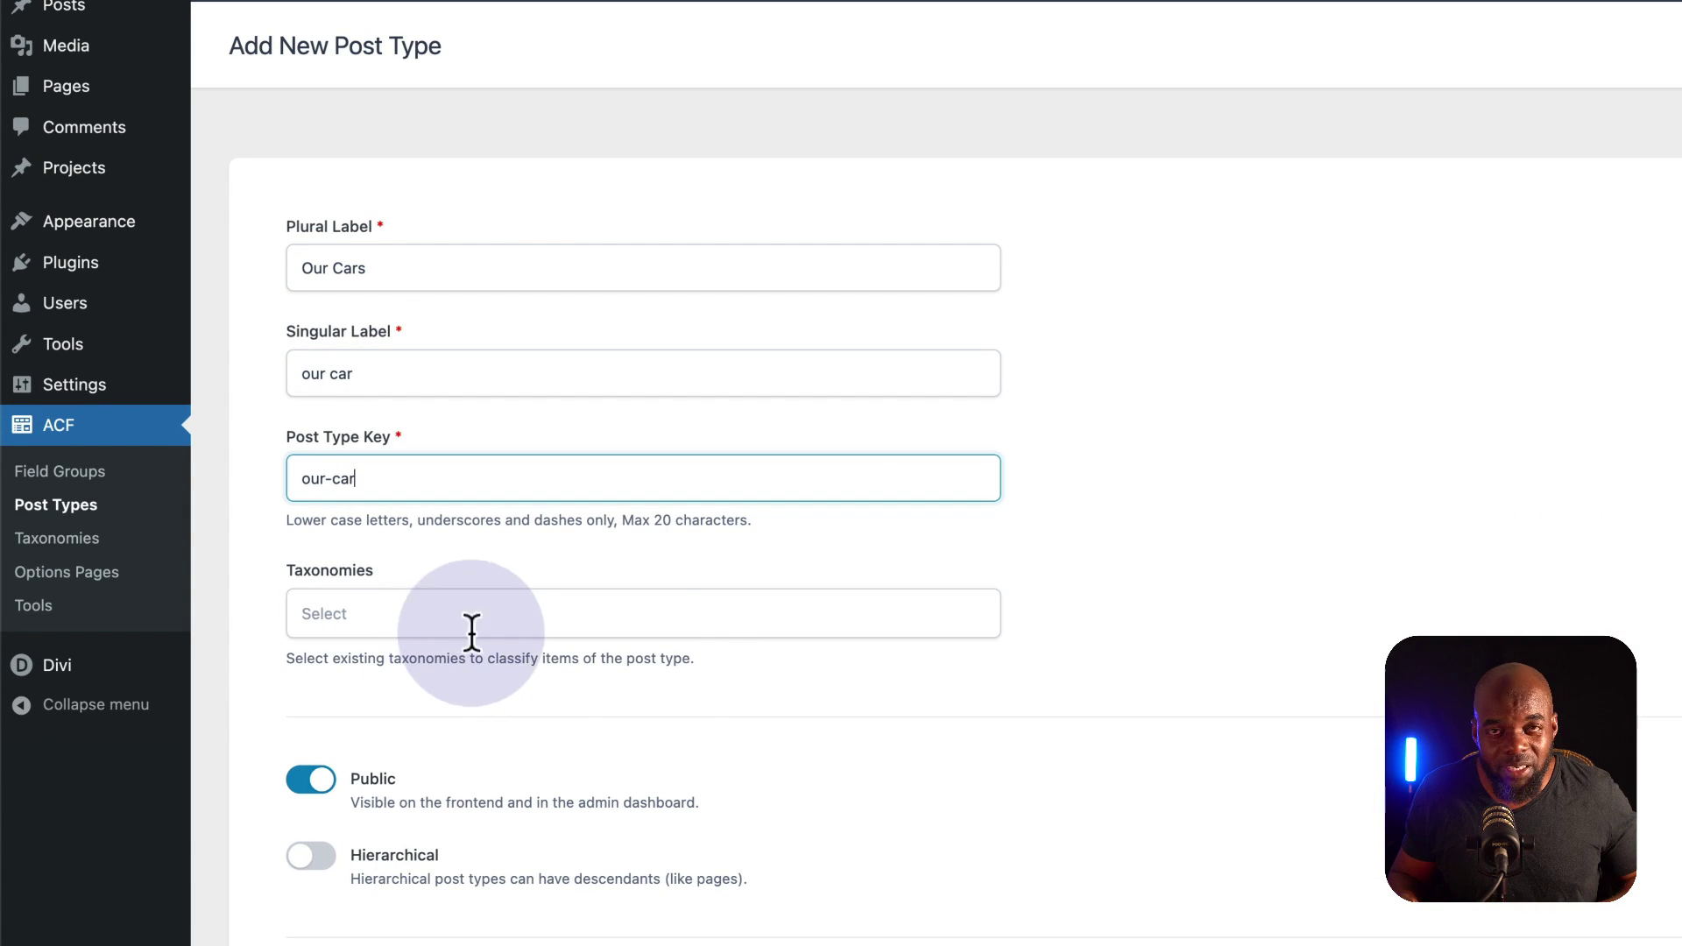
{"action": "scroll", "coordinate": [663, 672], "scroll_direction": "down", "scroll_amount": 1}
{"action": "scroll", "coordinate": [663, 673], "scroll_direction": "down", "scroll_amount": 2}
{"action": "scroll", "coordinate": [663, 673], "scroll_direction": "up", "scroll_amount": 3}
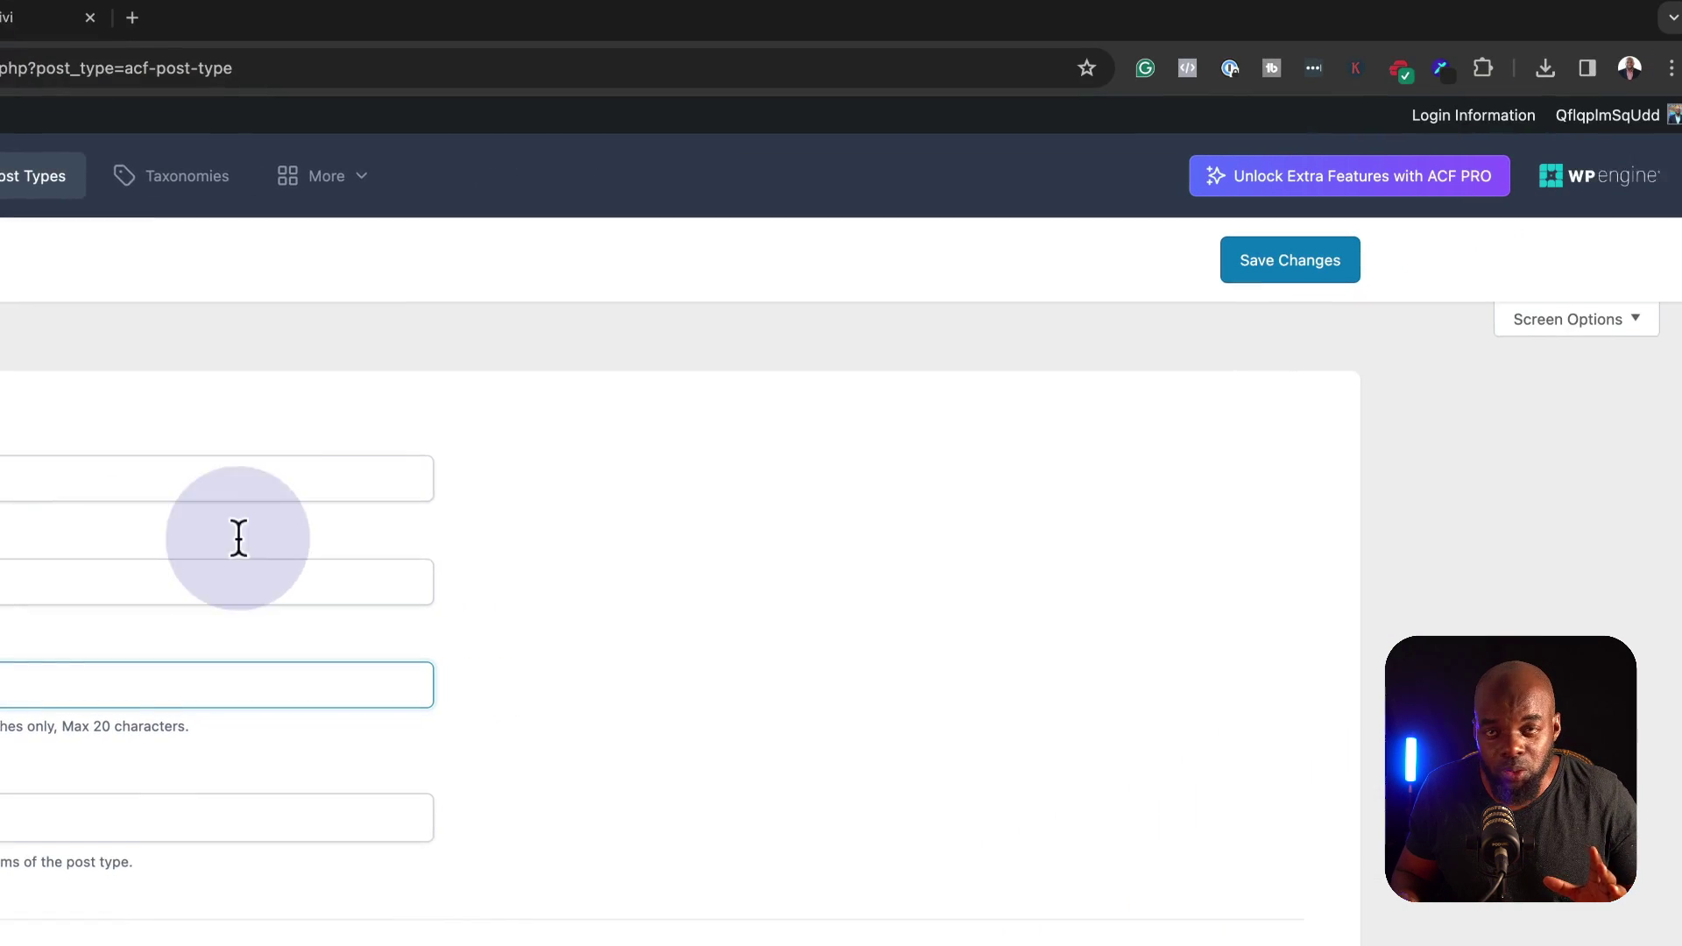
{"action": "left_click", "coordinate": [1278, 273]}
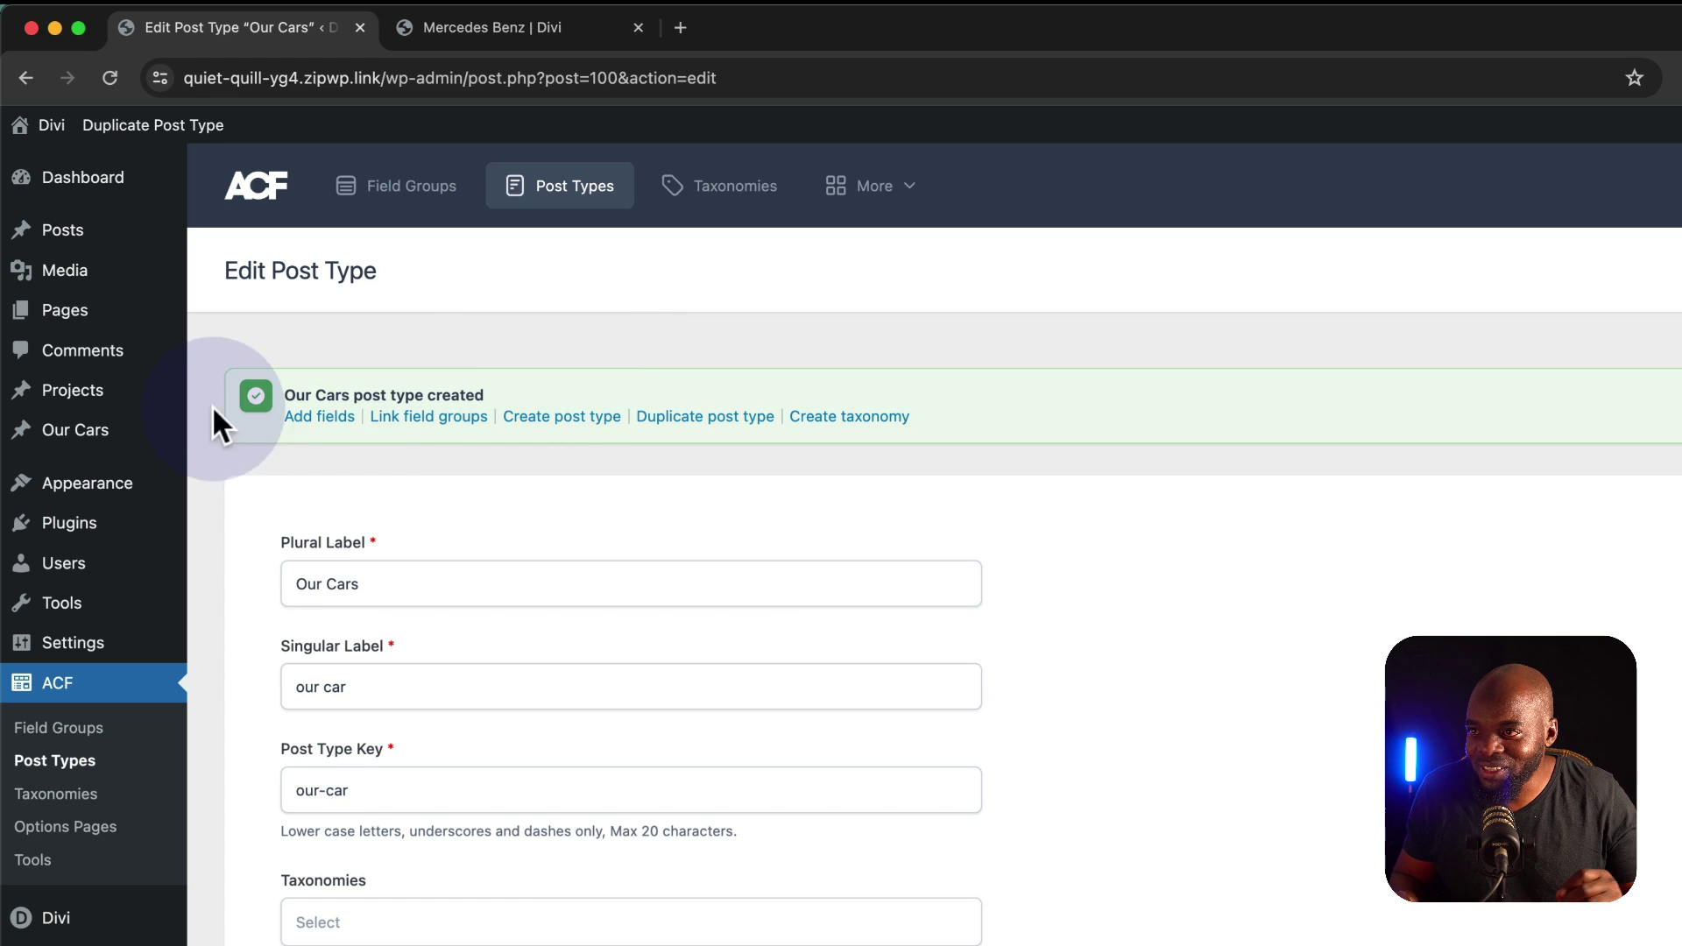
{"action": "mouse_move", "coordinate": [103, 442]}
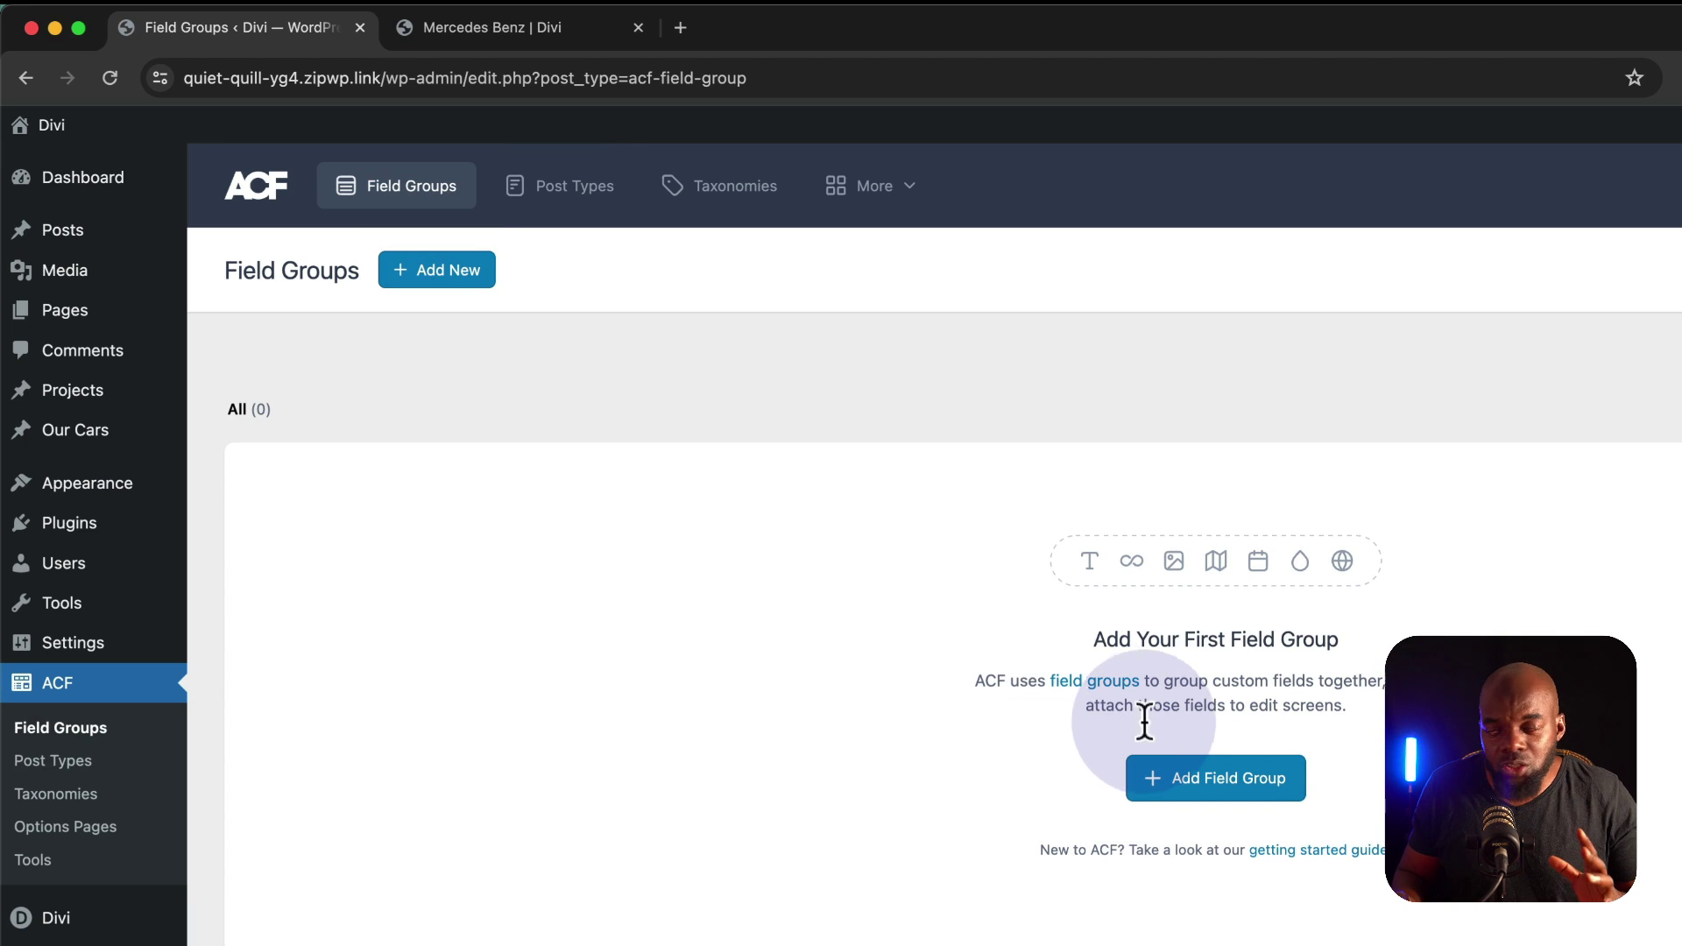
Start the Car field group with an Image field labelled 'car' and save it.
{"action": "left_click", "coordinate": [1187, 778]}
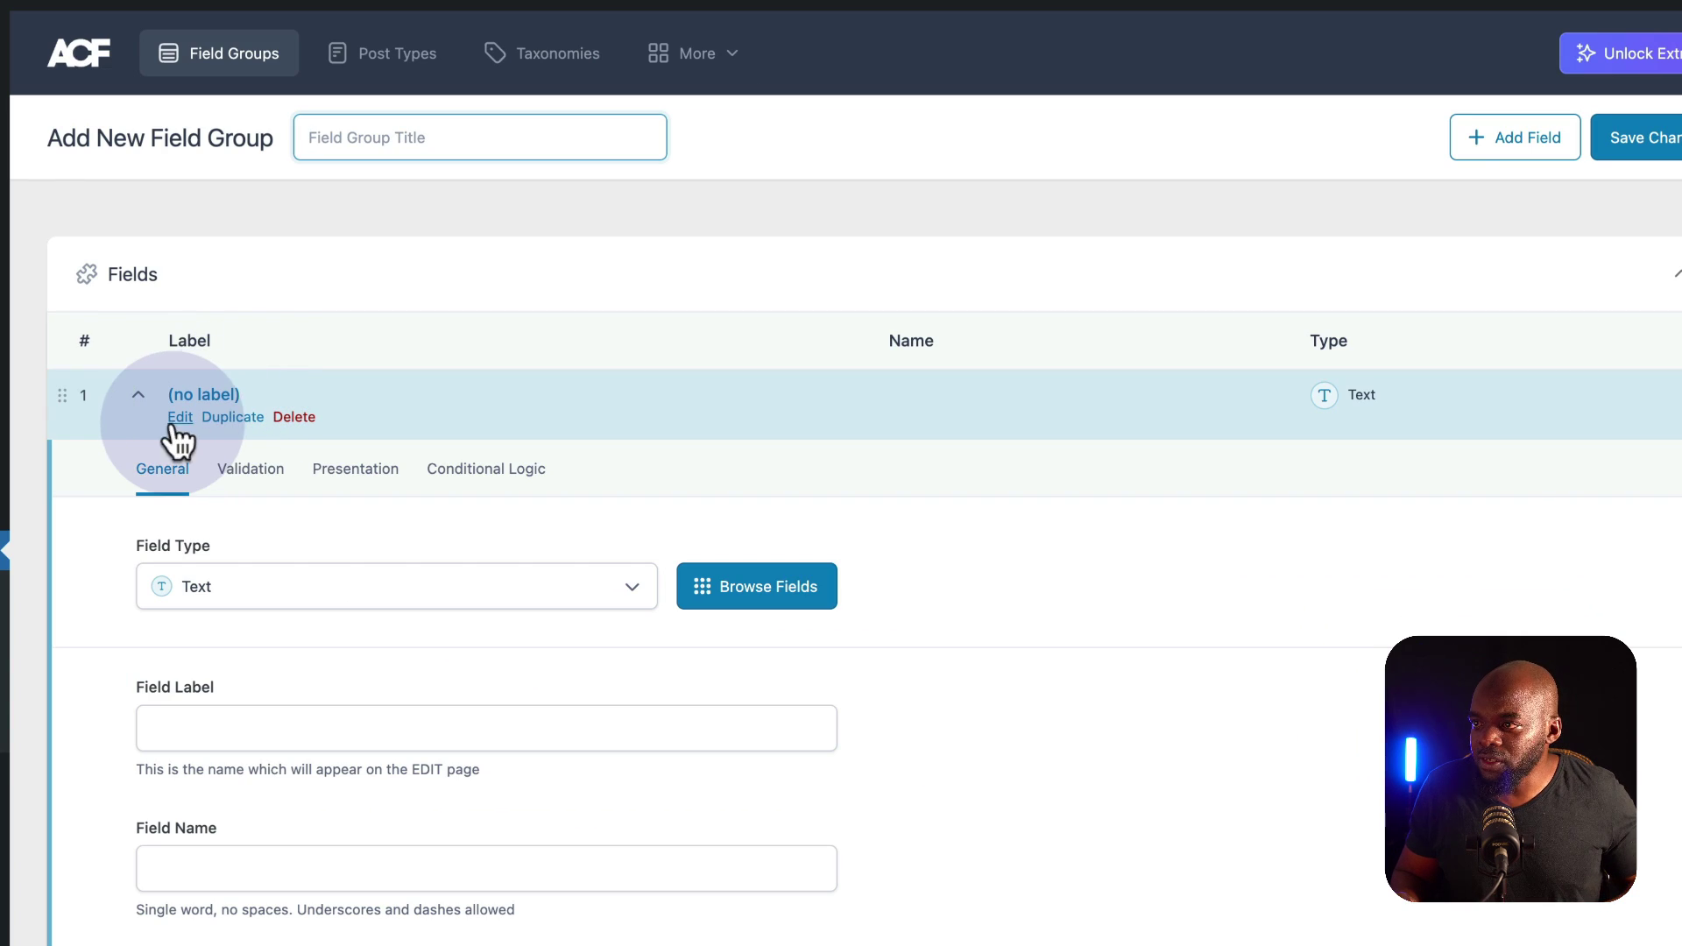
{"action": "left_click", "coordinate": [176, 419]}
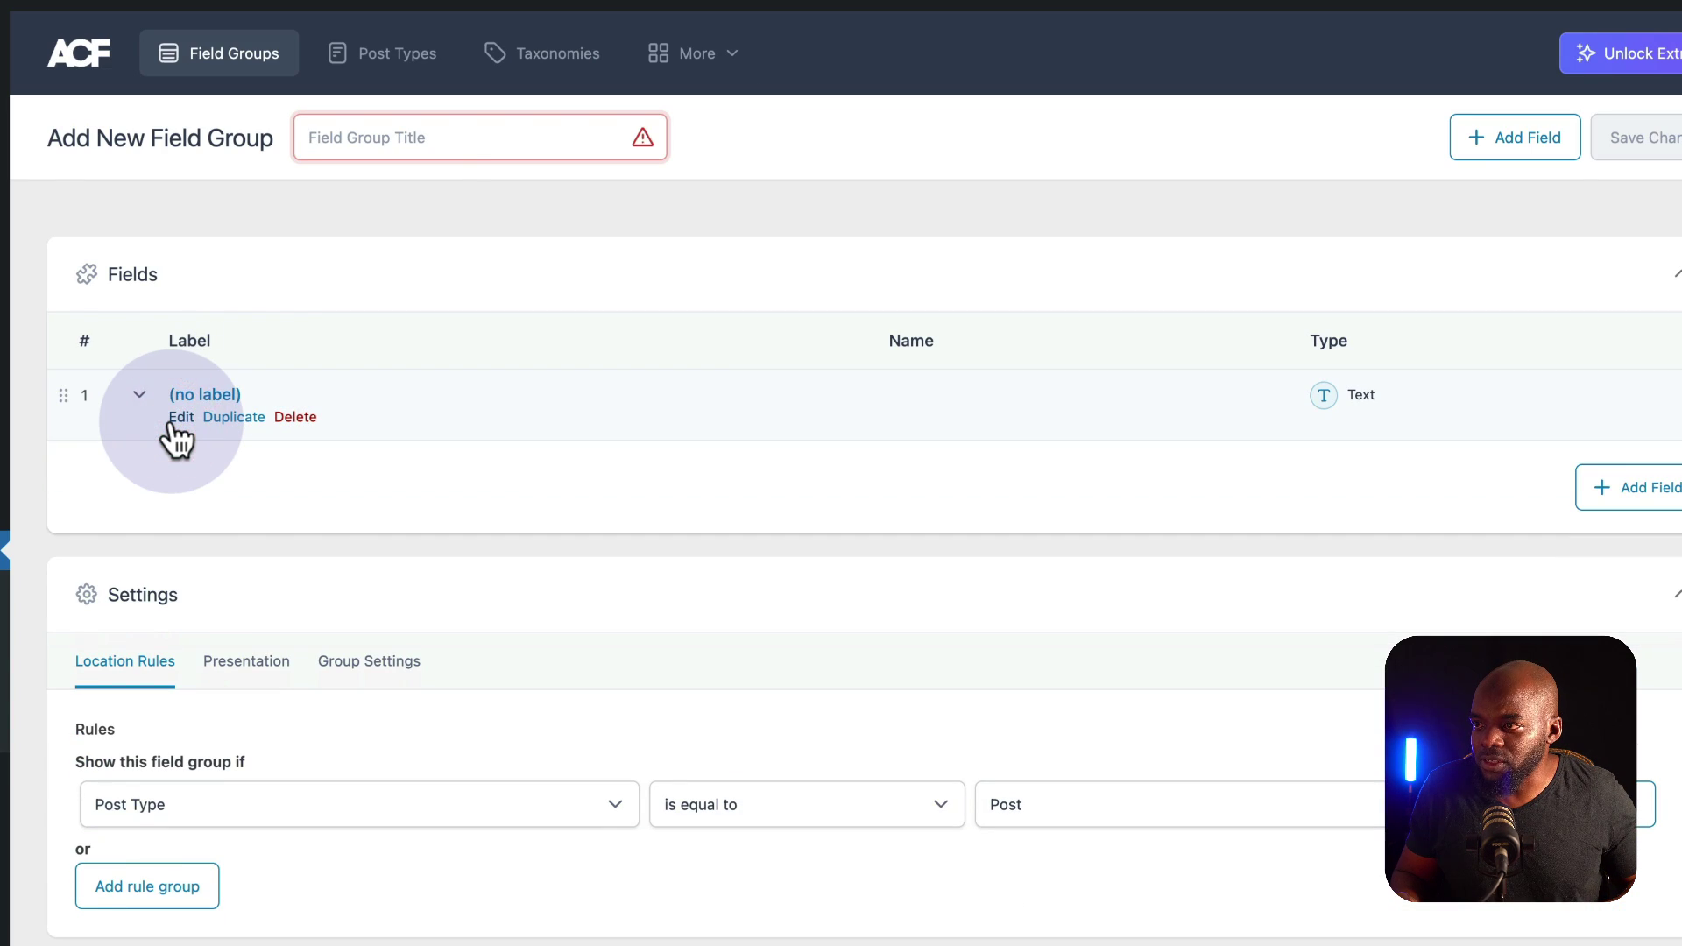
{"action": "left_click", "coordinate": [412, 121]}
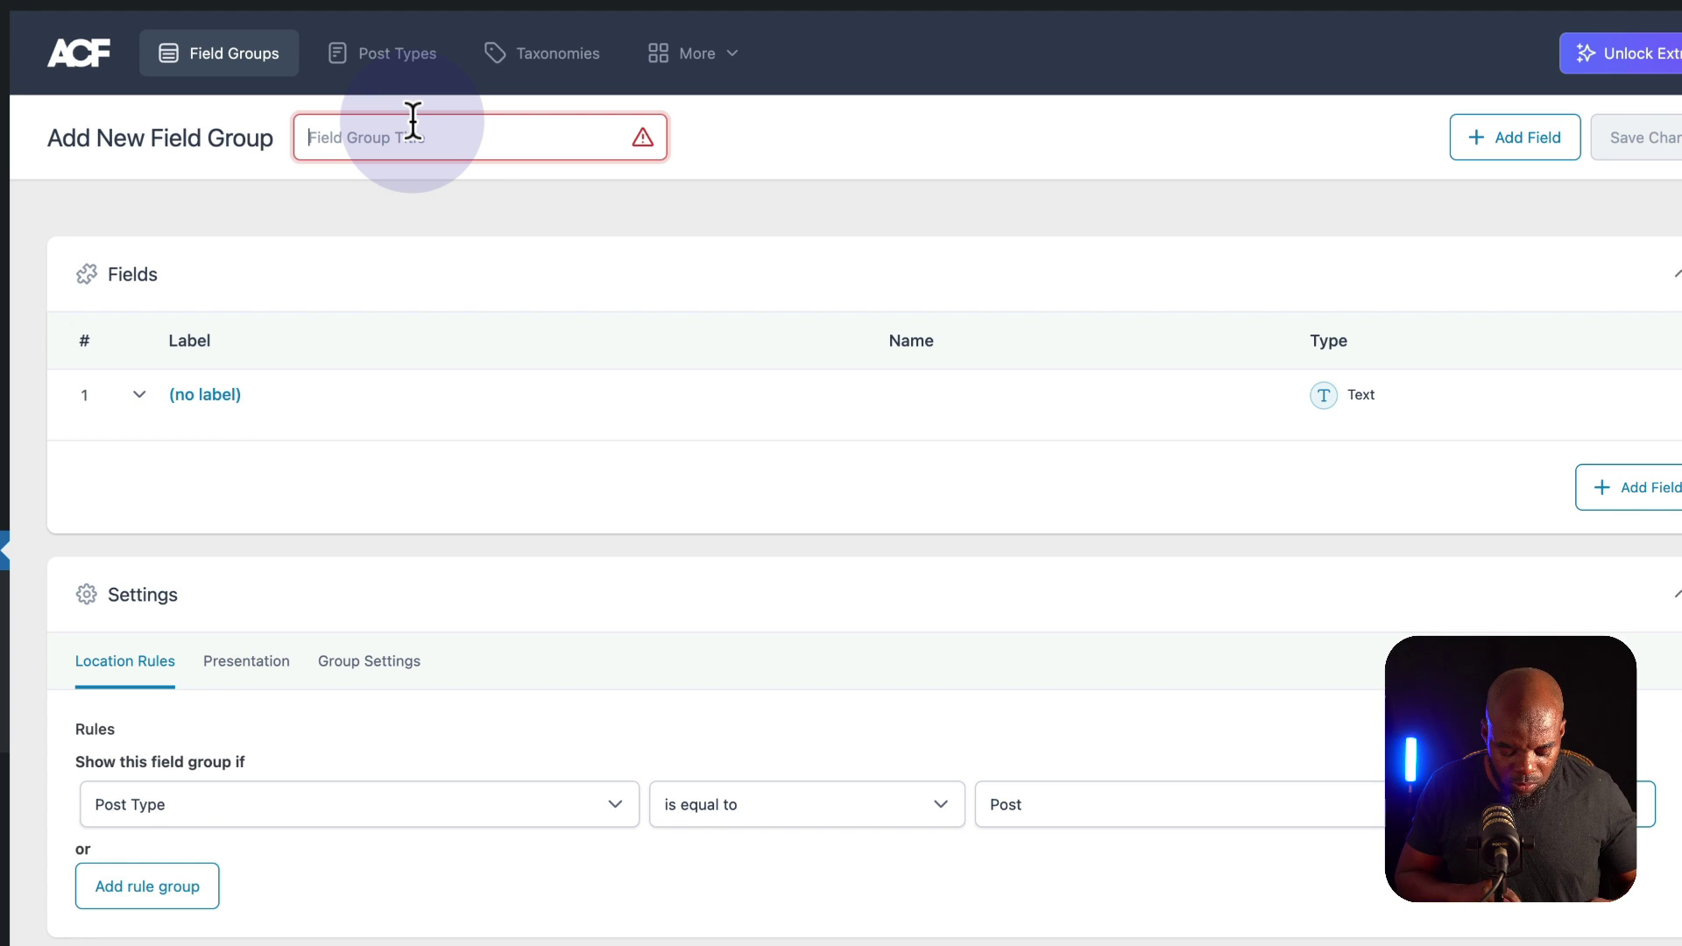
{"action": "type", "text": "C"}
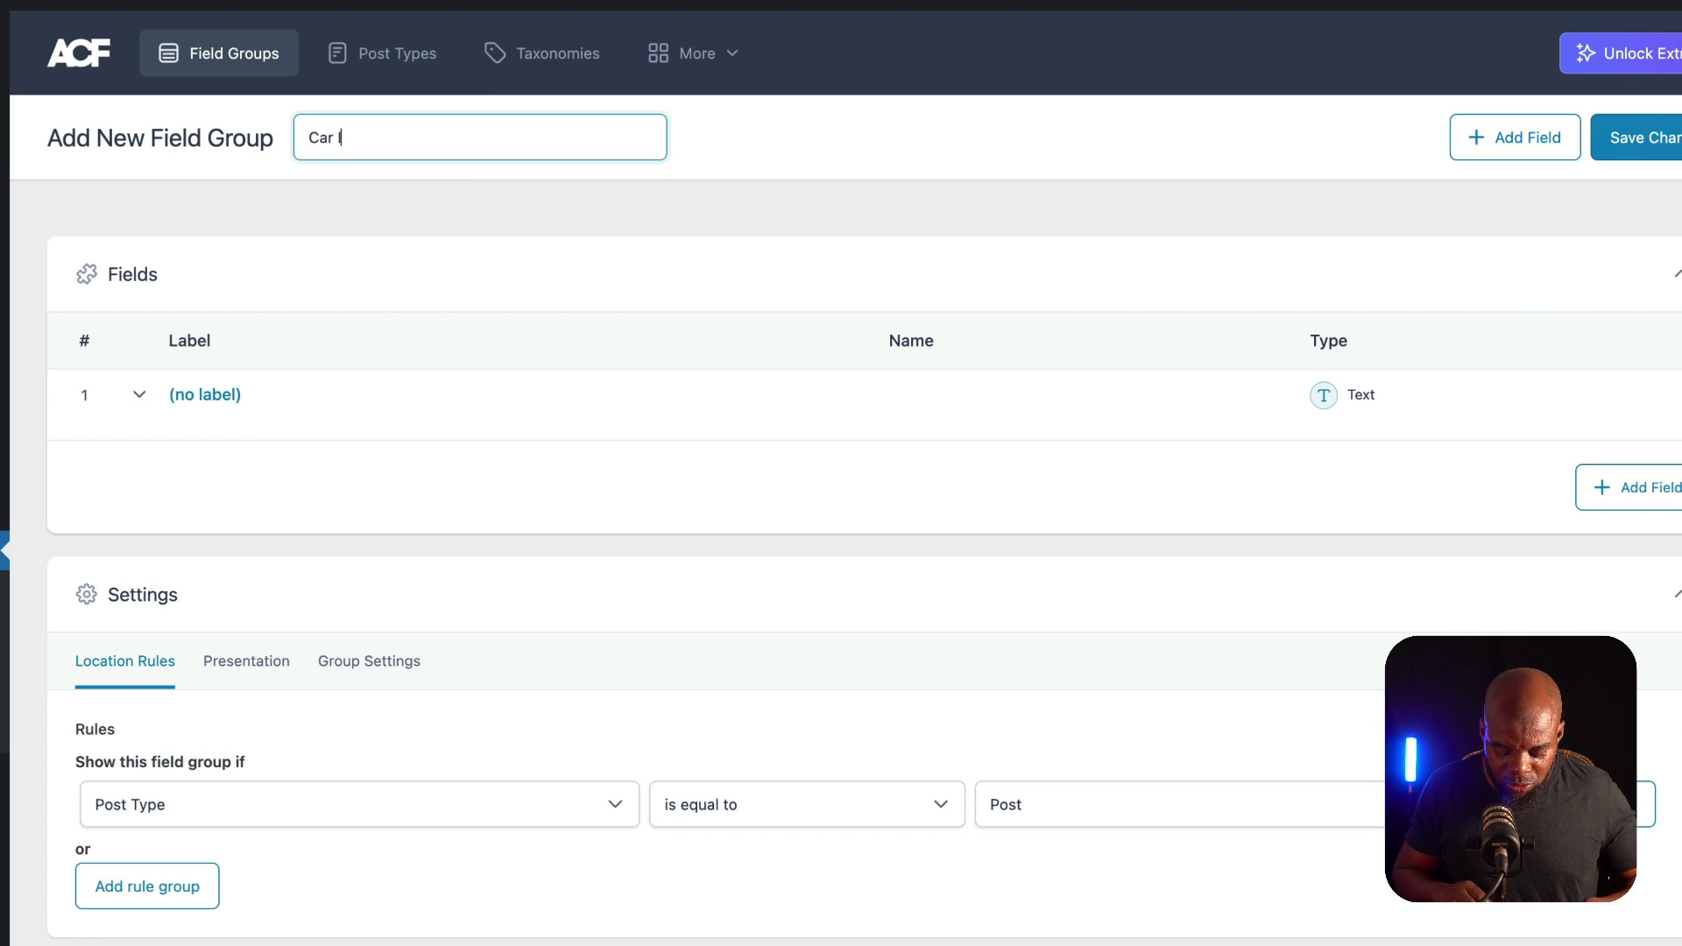
{"action": "type", "text": "ar I"}
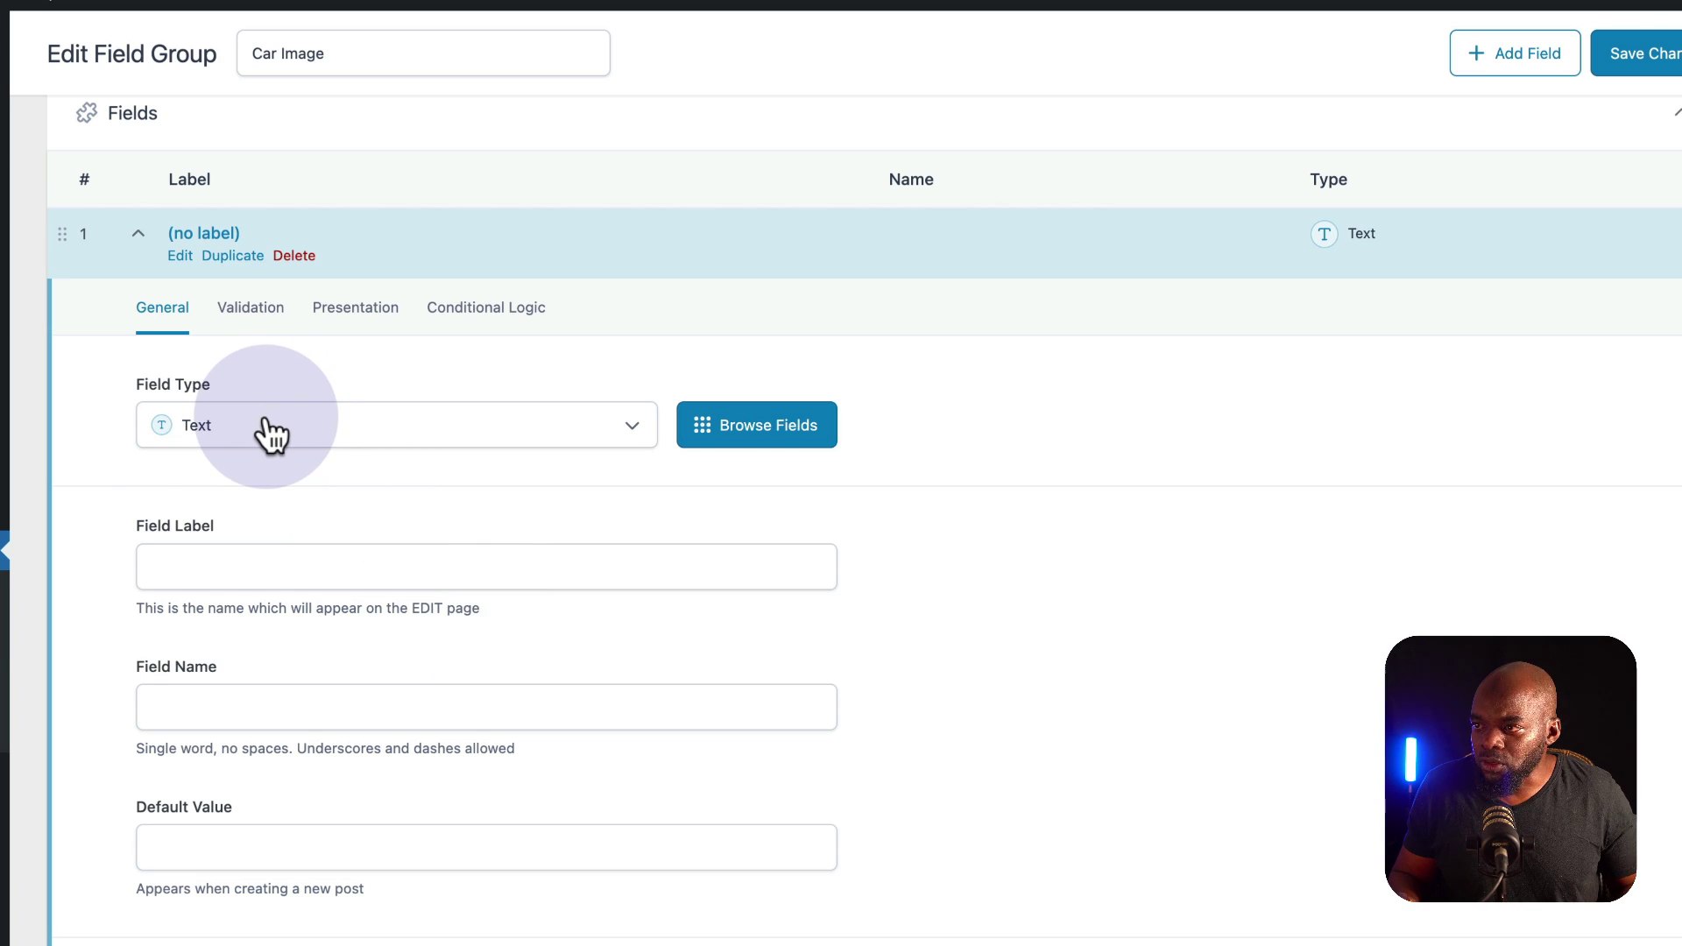
{"action": "left_click", "coordinate": [267, 425]}
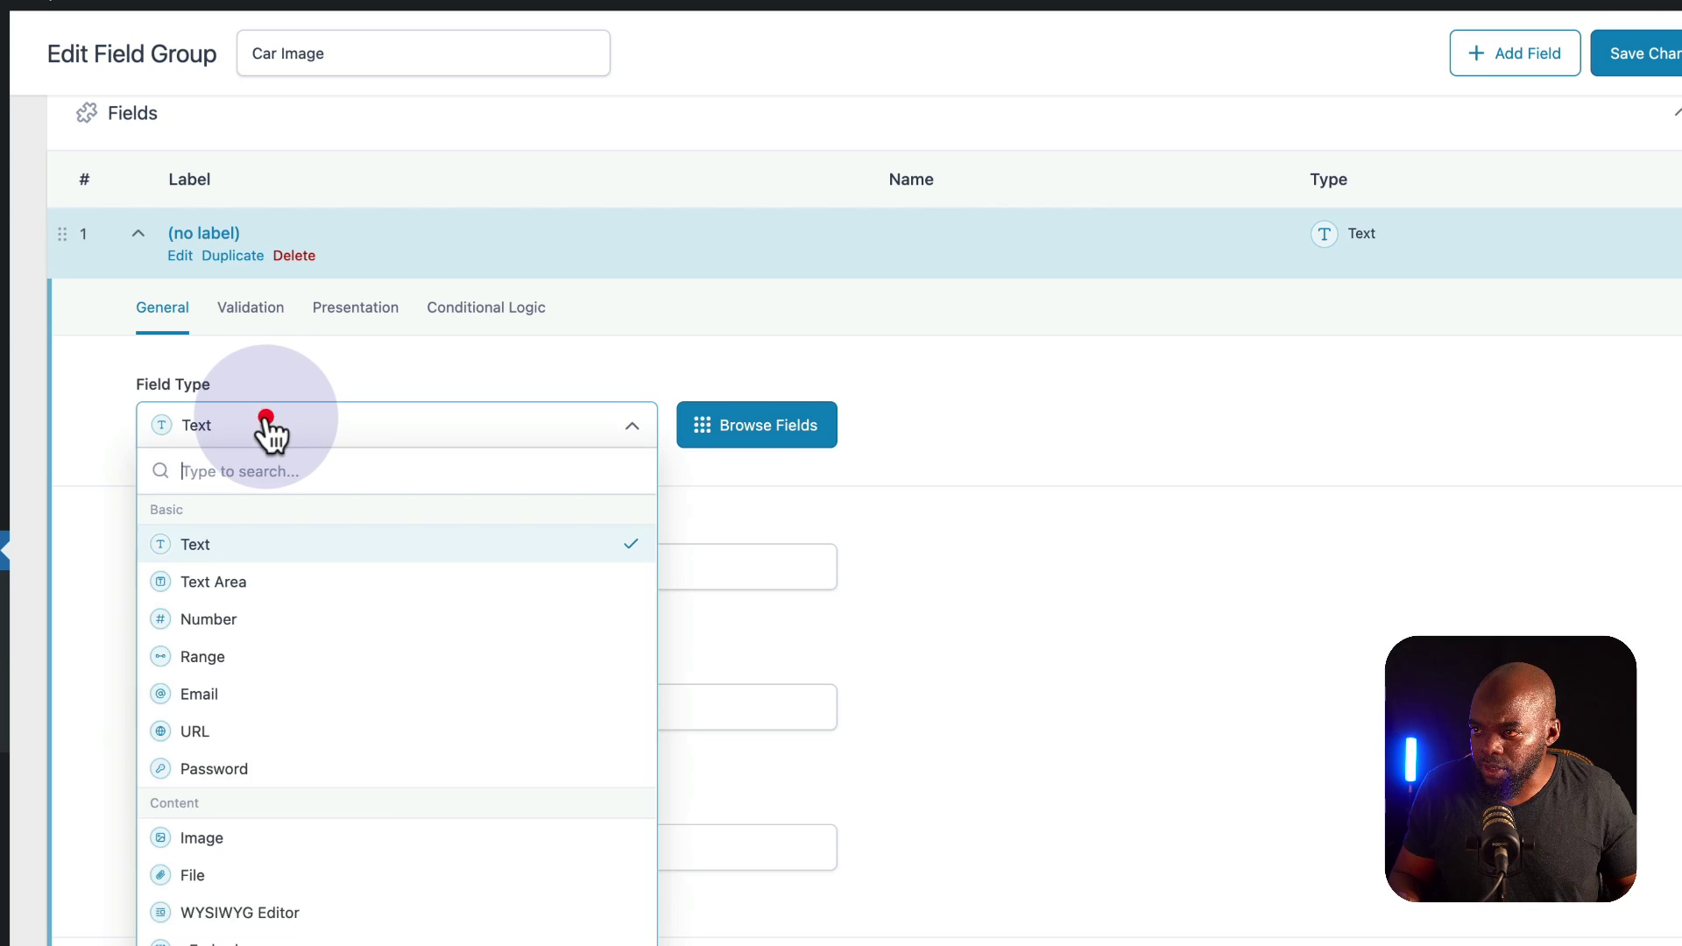
{"action": "left_click", "coordinate": [308, 838]}
{"action": "left_click", "coordinate": [255, 565]}
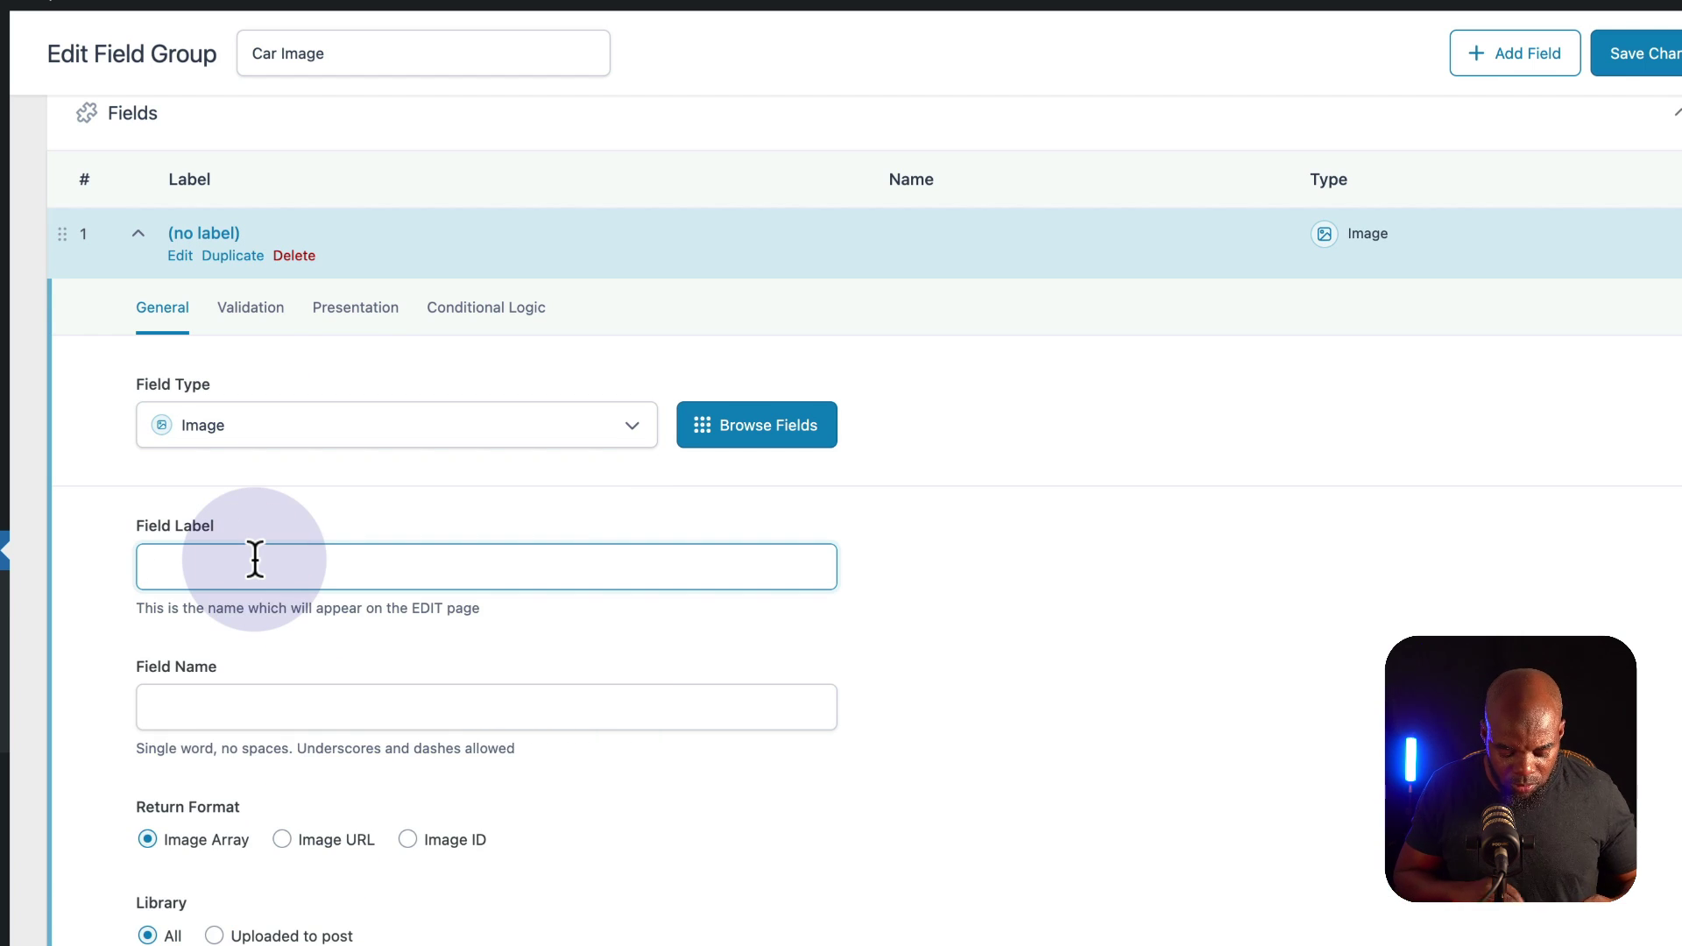
{"action": "type", "text": "ca"}
{"action": "type", "text": "r image"}
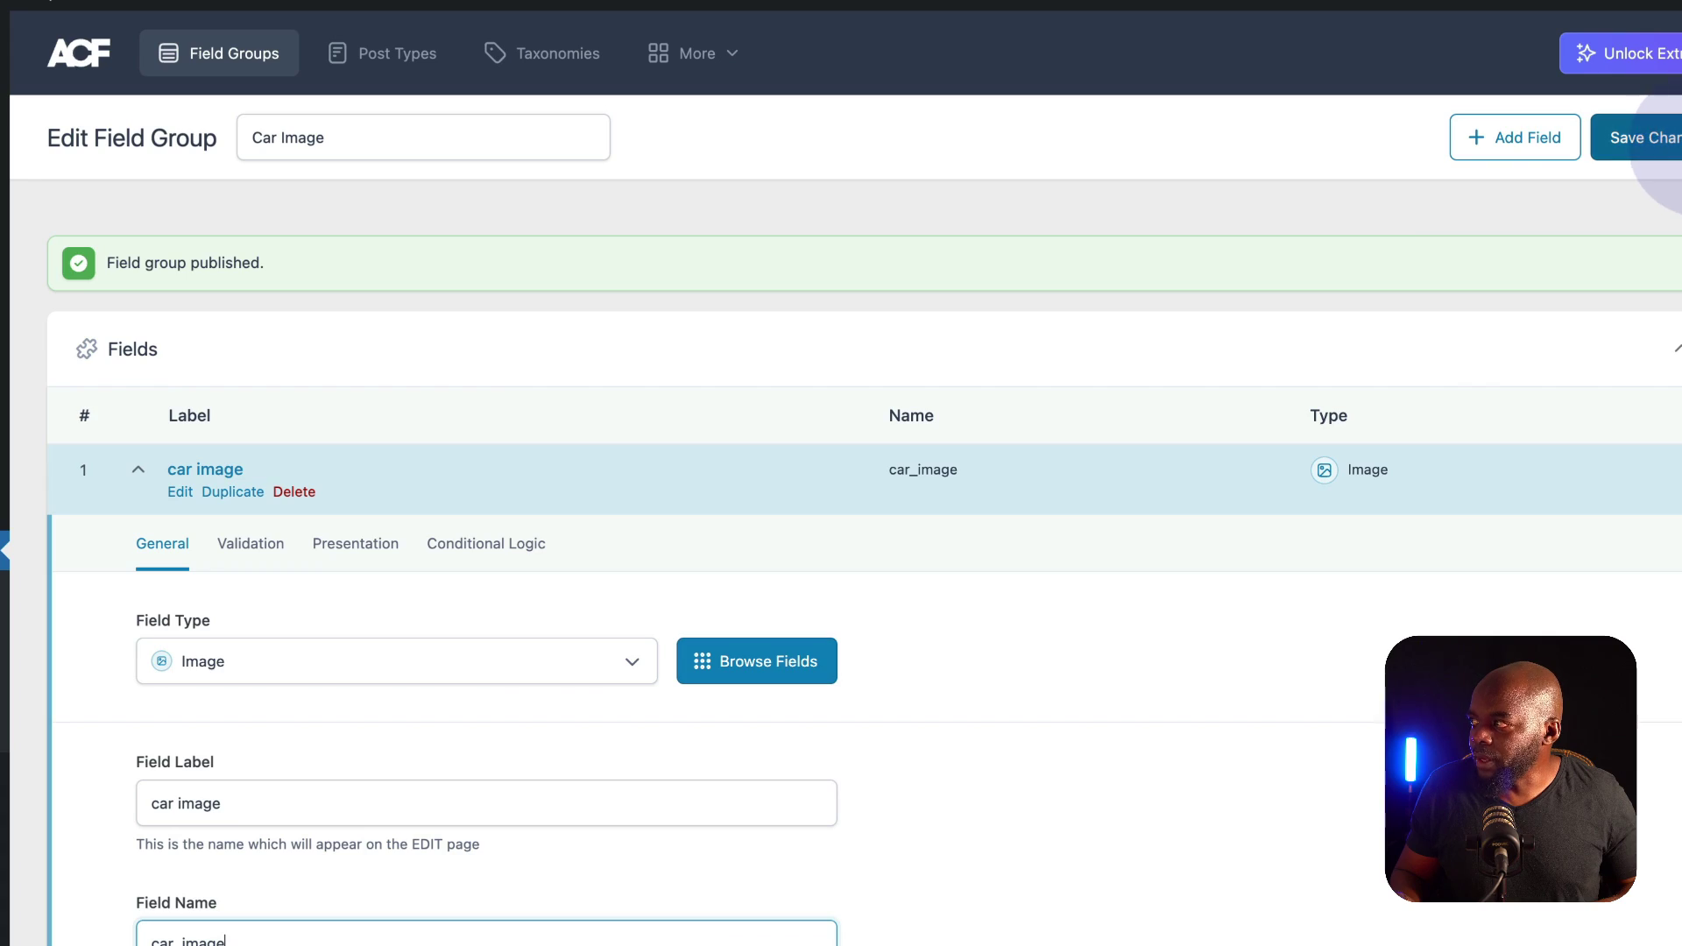
{"action": "left_click", "coordinate": [1637, 137]}
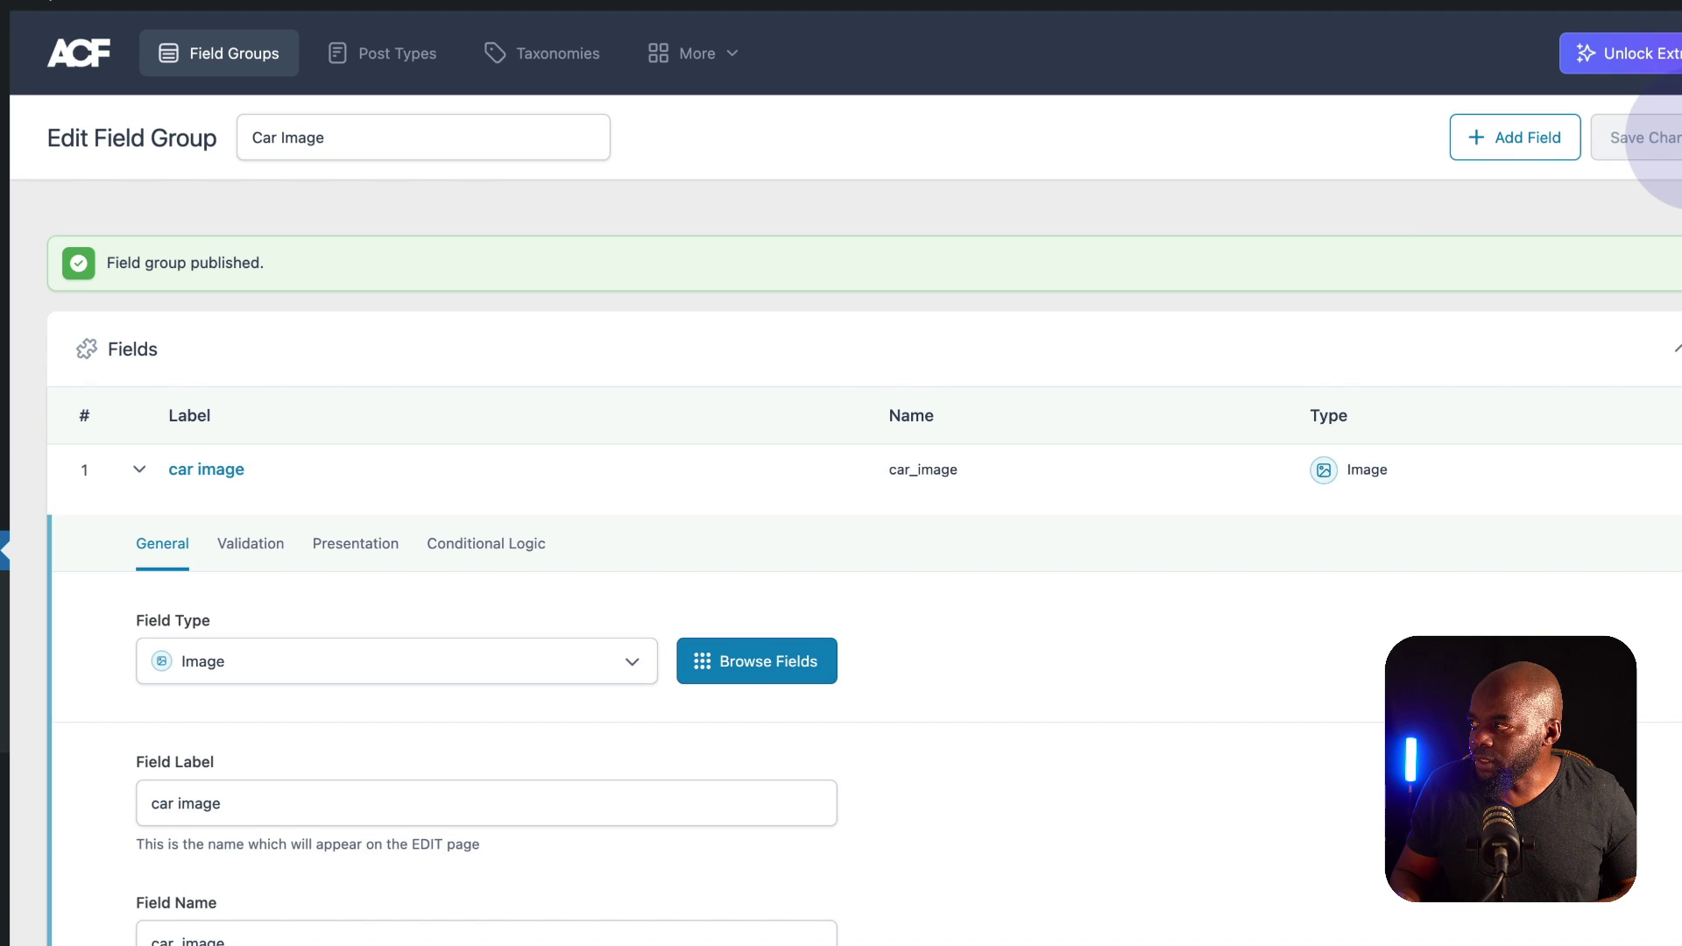
{"action": "left_click", "coordinate": [794, 441]}
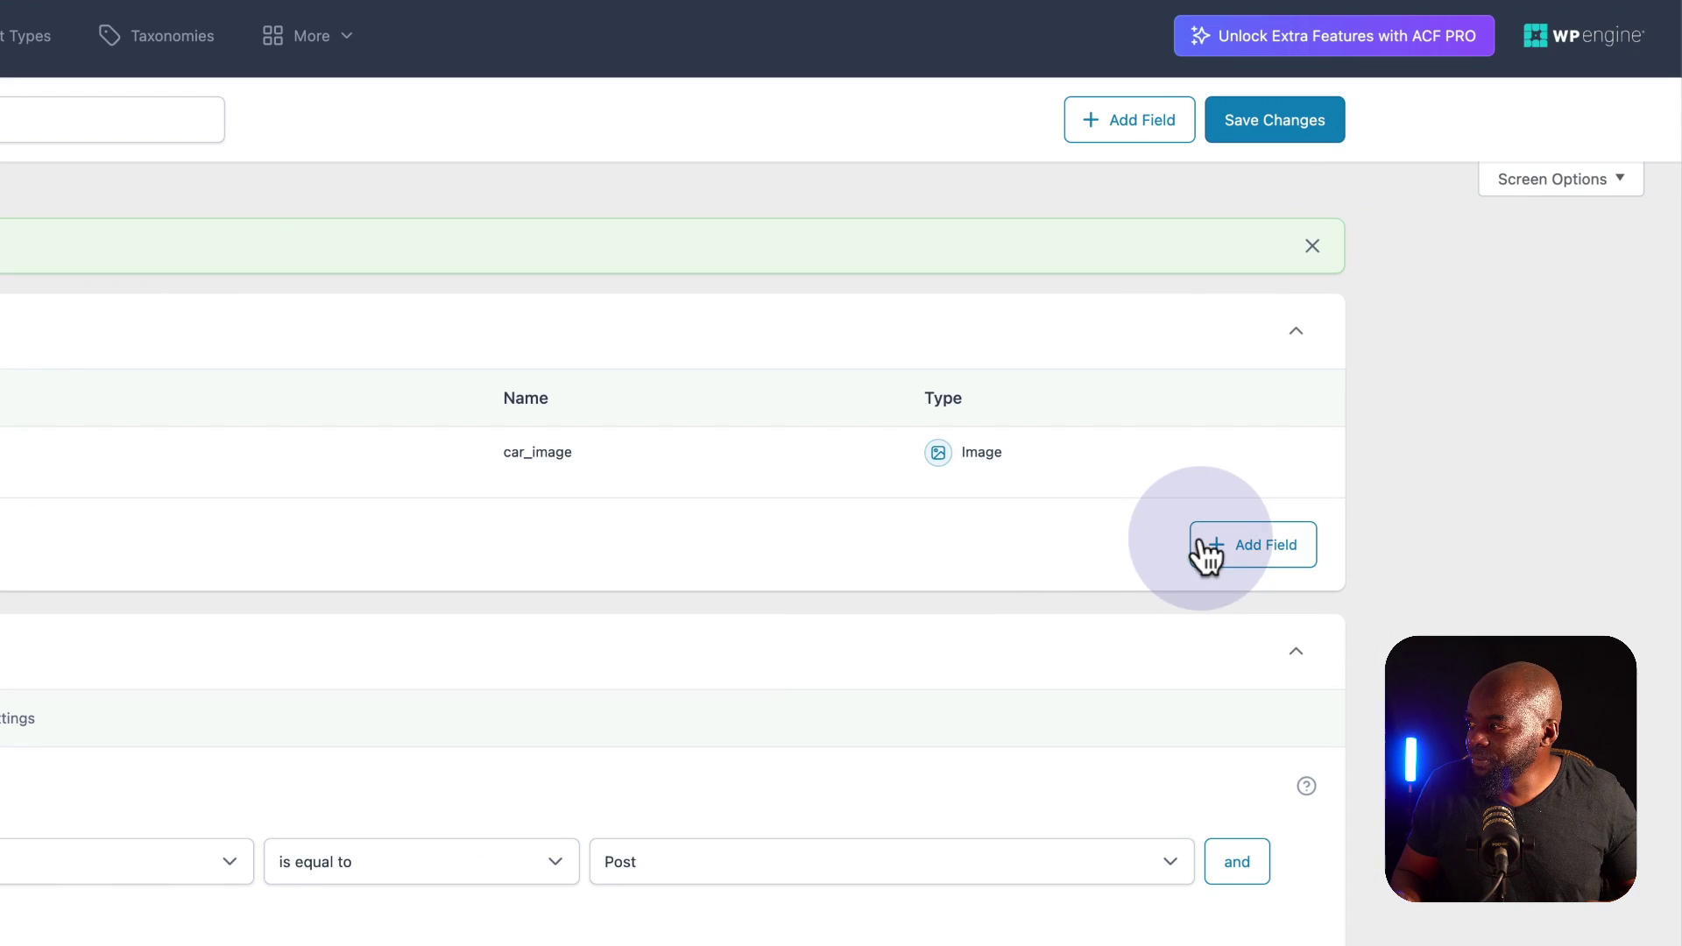
Add a Text Area field for the car description and a third field.
{"action": "left_click", "coordinate": [1599, 565]}
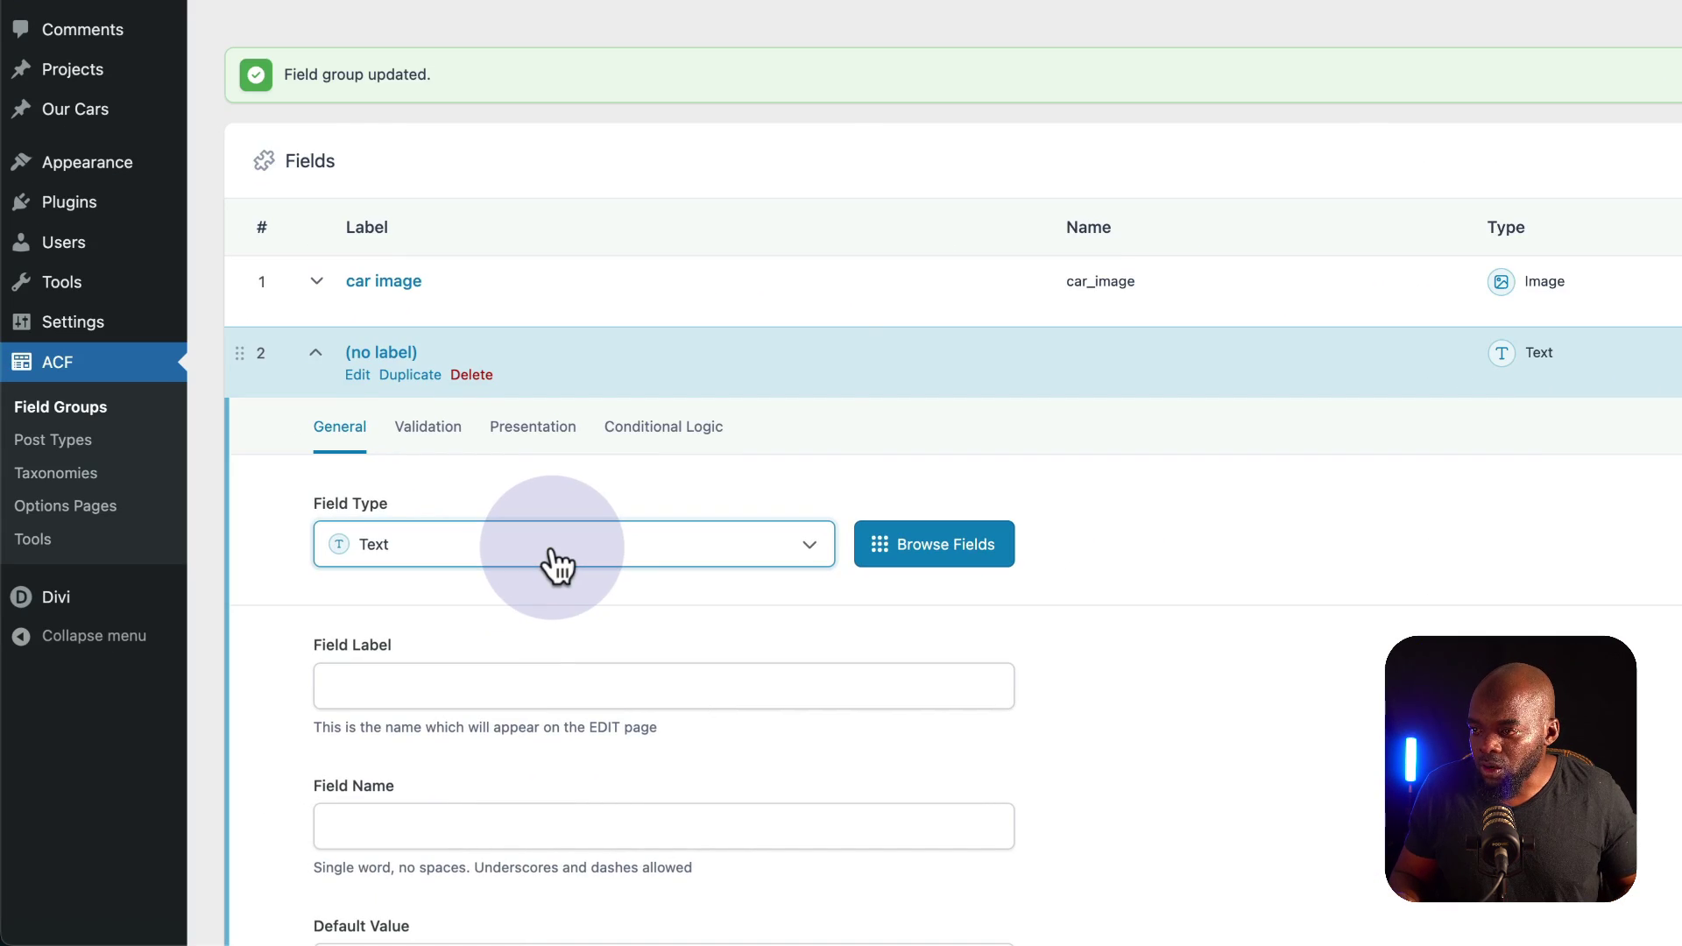
{"action": "left_click", "coordinate": [554, 566]}
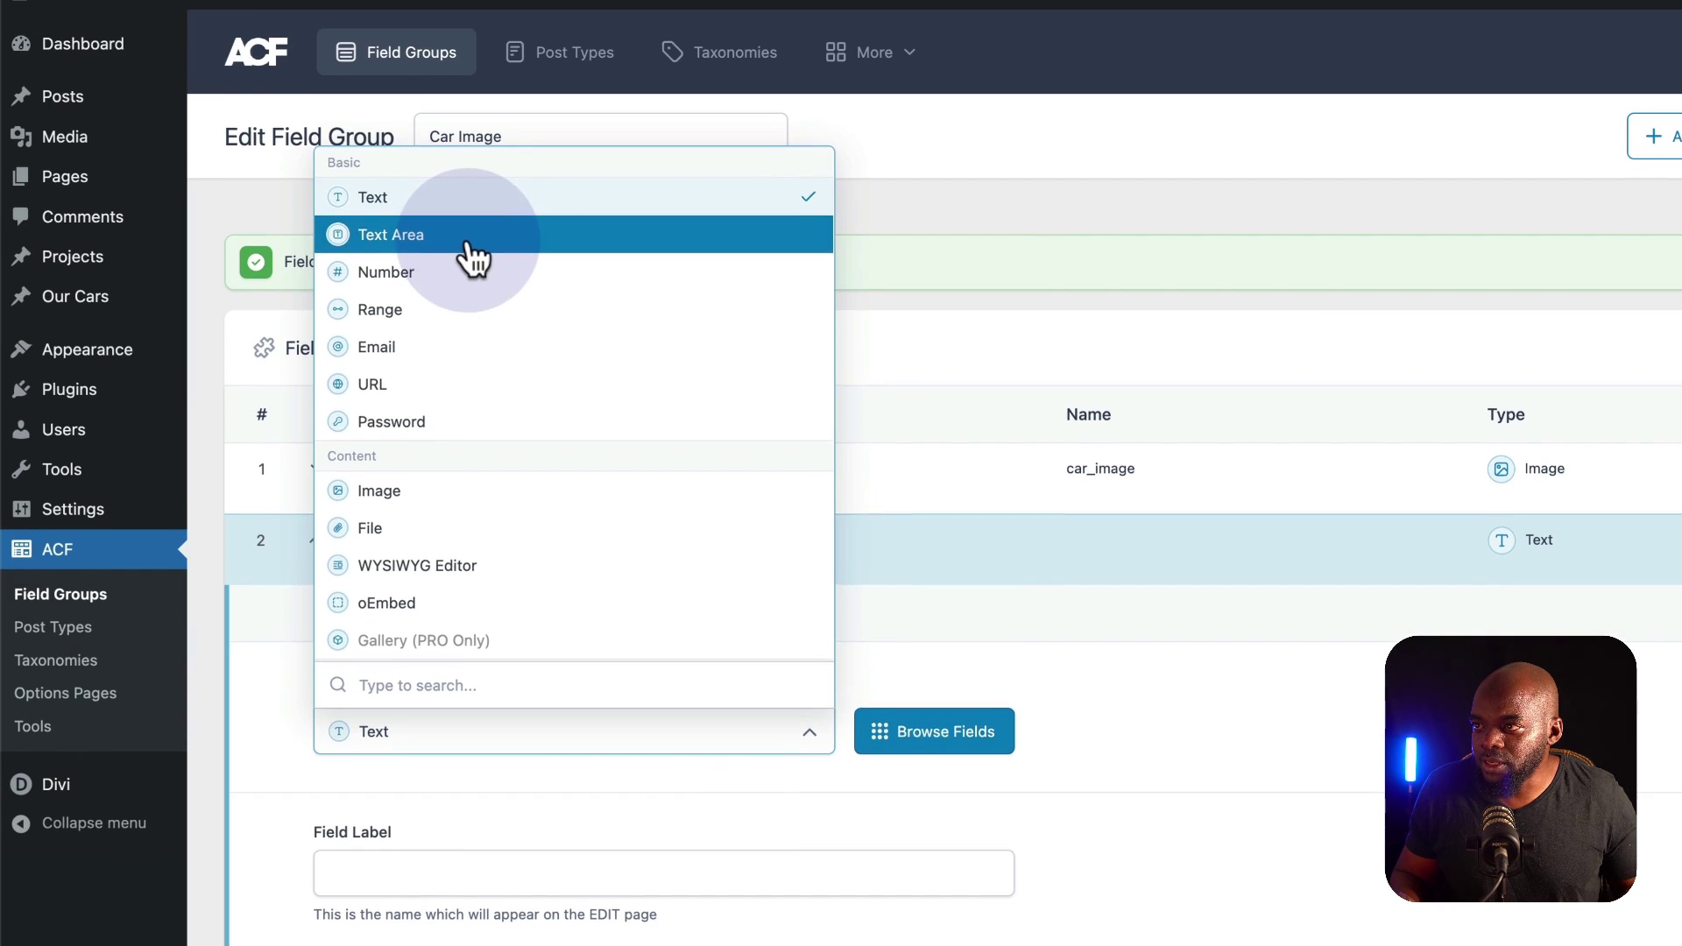
{"action": "left_click", "coordinate": [469, 49]}
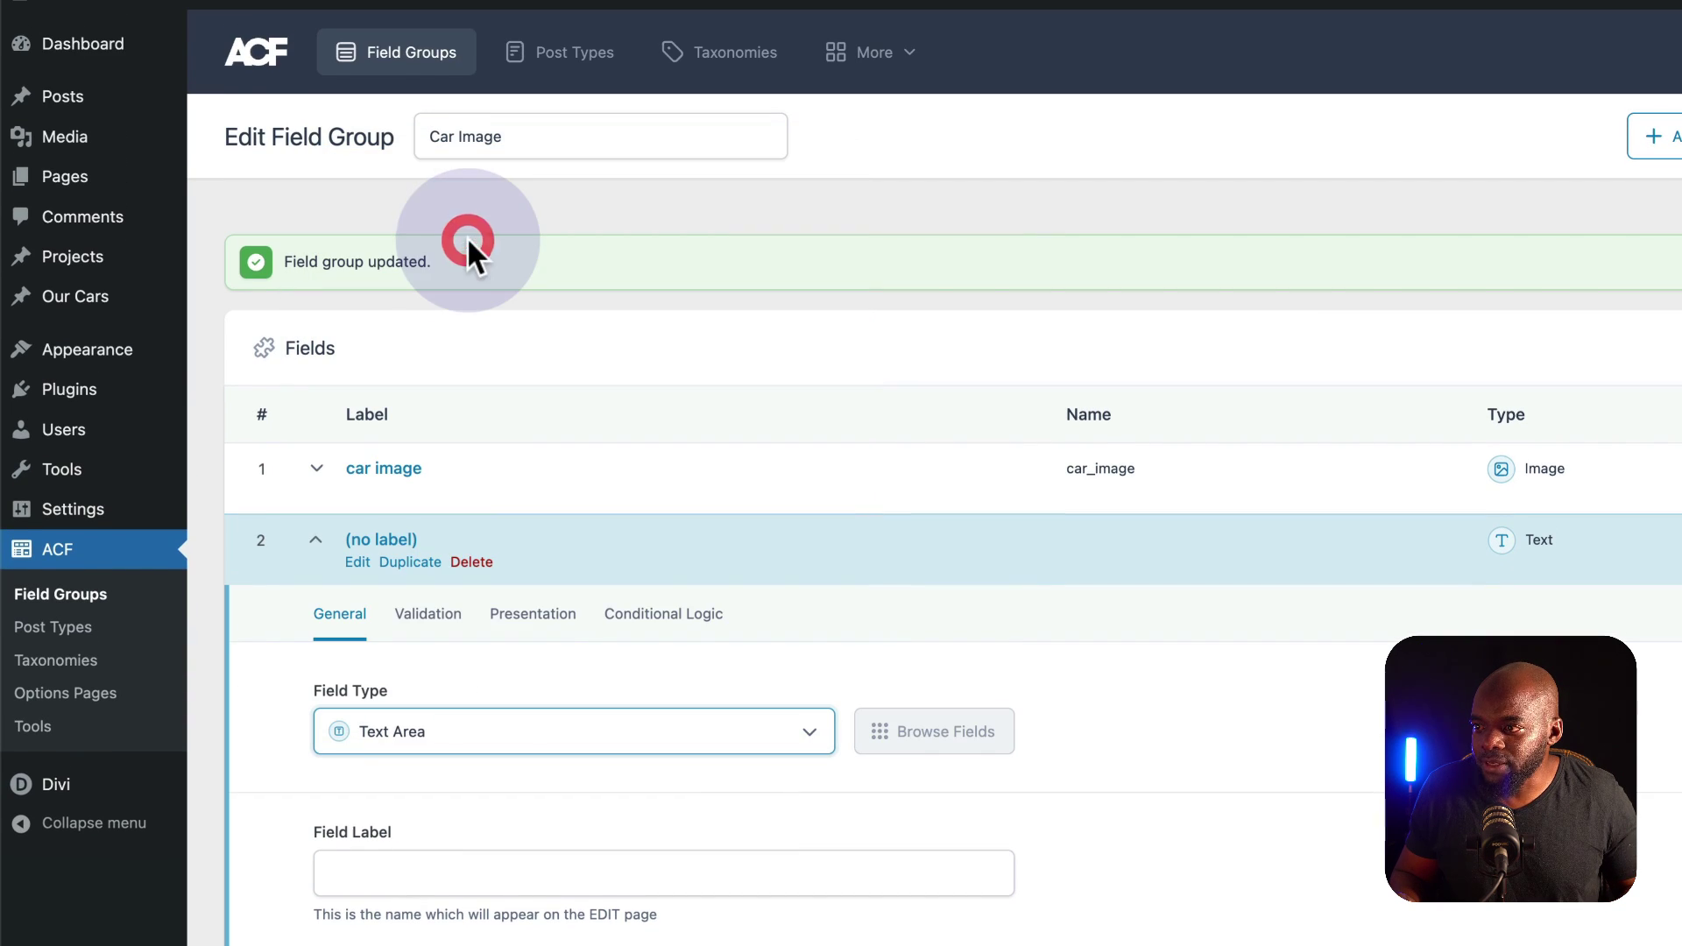
{"action": "left_click", "coordinate": [412, 686]}
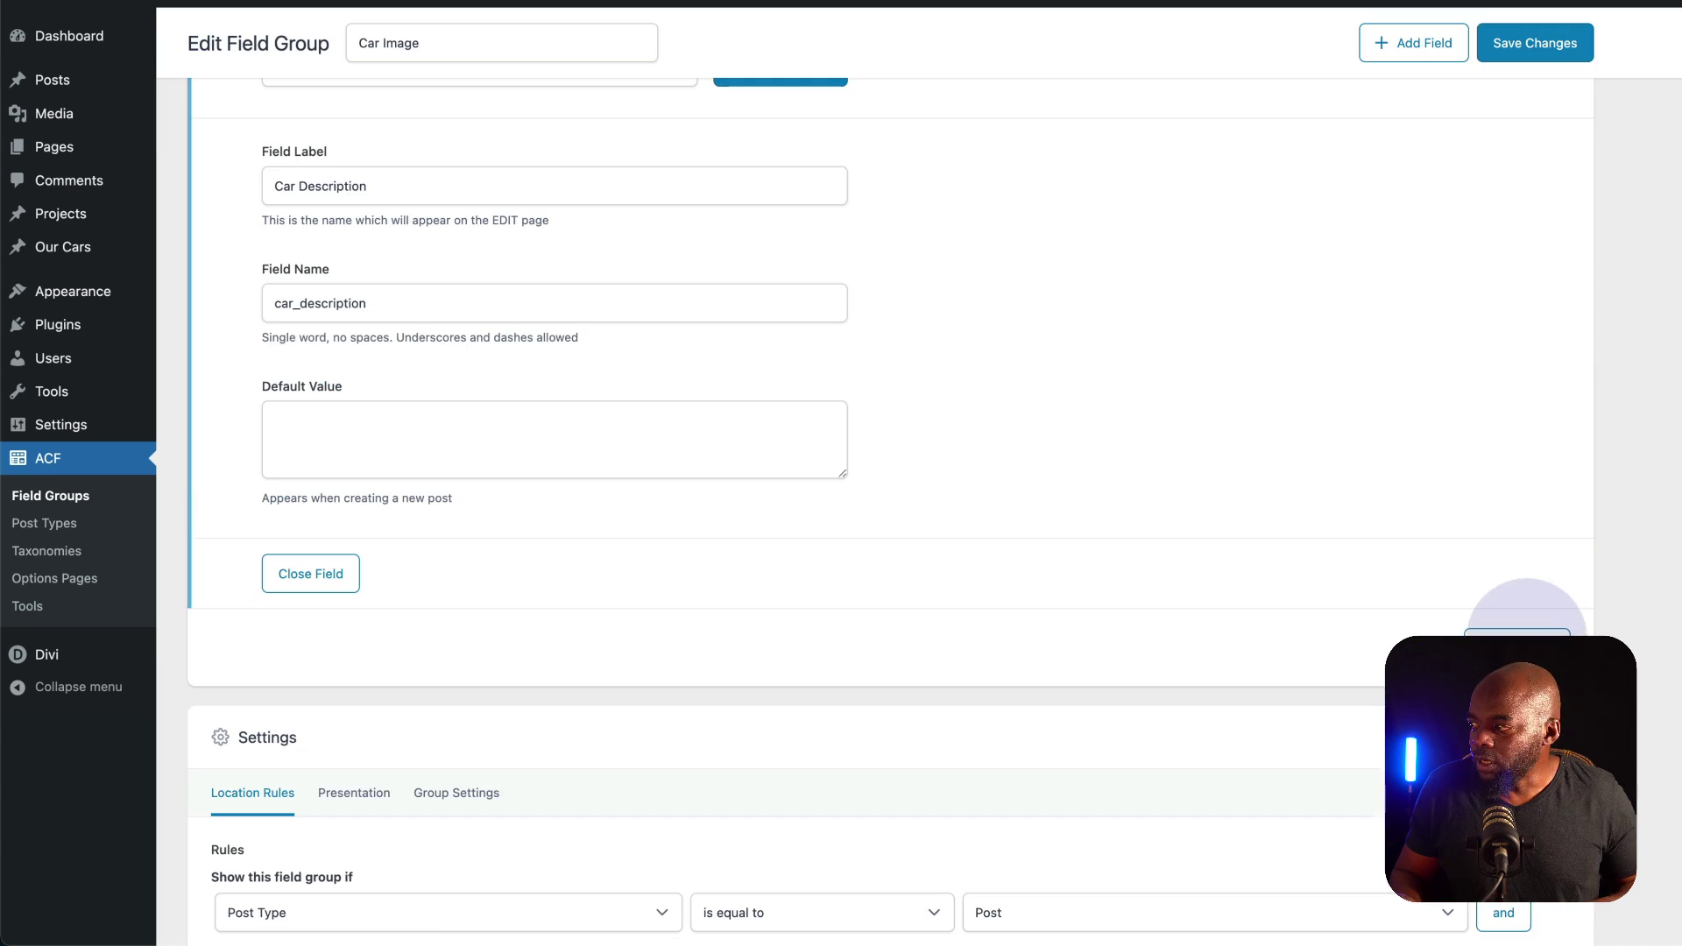
{"action": "left_click", "coordinate": [1538, 624]}
{"action": "scroll", "coordinate": [646, 800], "scroll_direction": "down", "scroll_amount": 2}
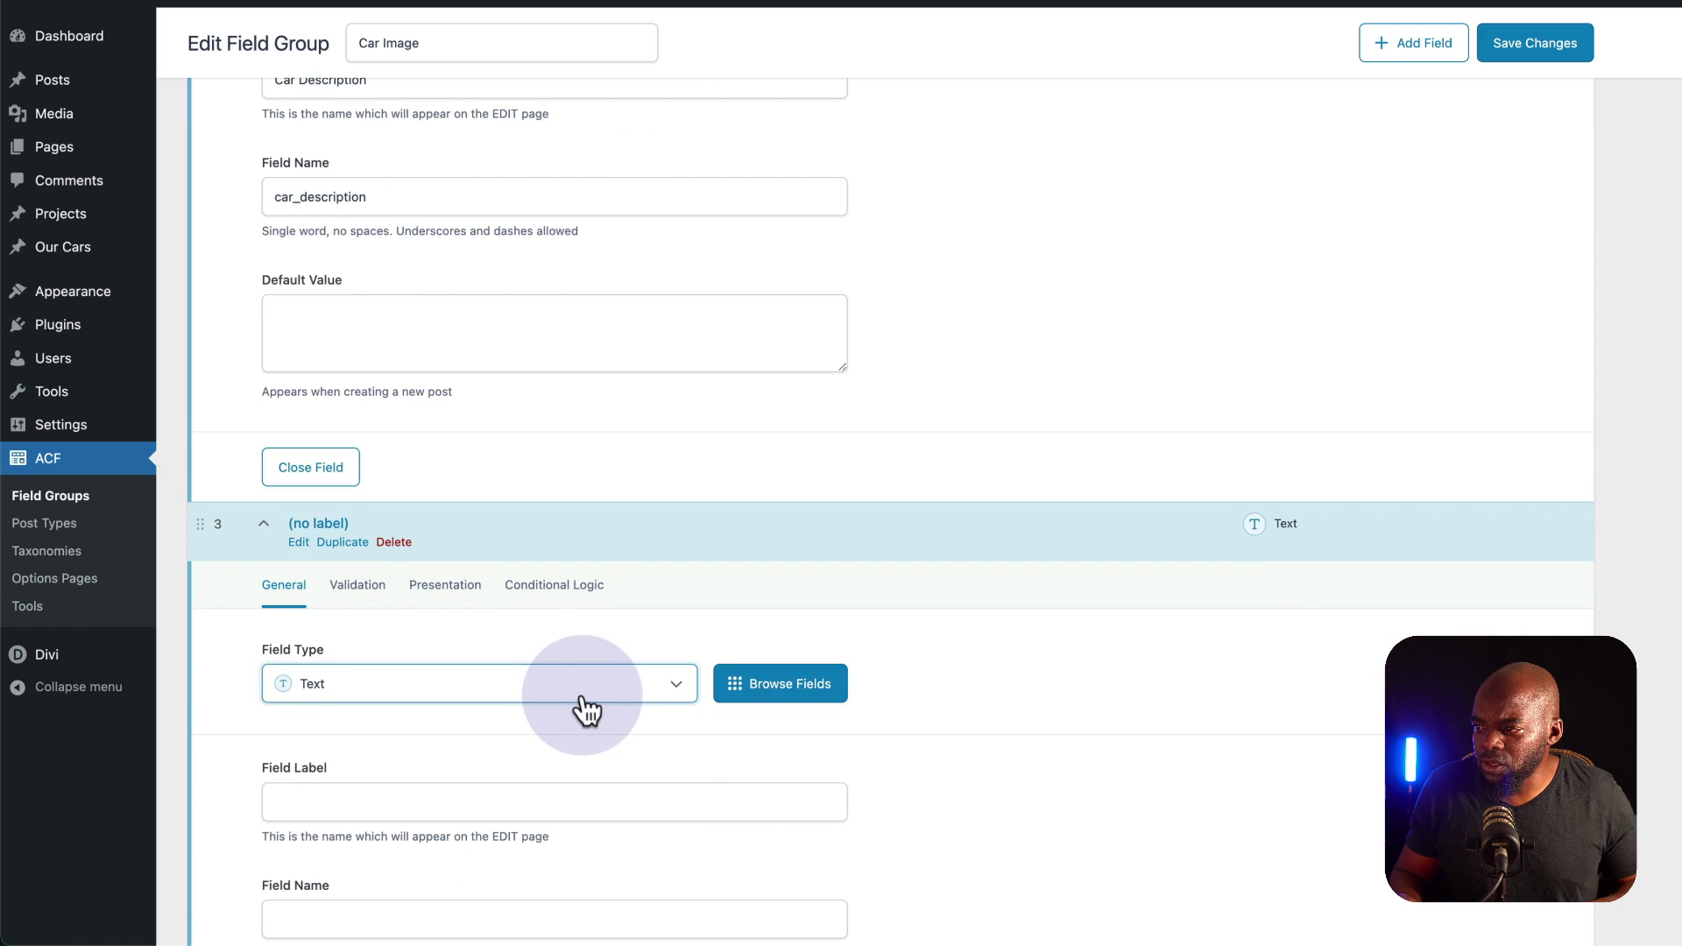
{"action": "scroll", "coordinate": [571, 778], "scroll_direction": "down", "scroll_amount": 2}
Label the third field 'Name Of Car' and save the field group.
{"action": "left_click", "coordinate": [557, 730]}
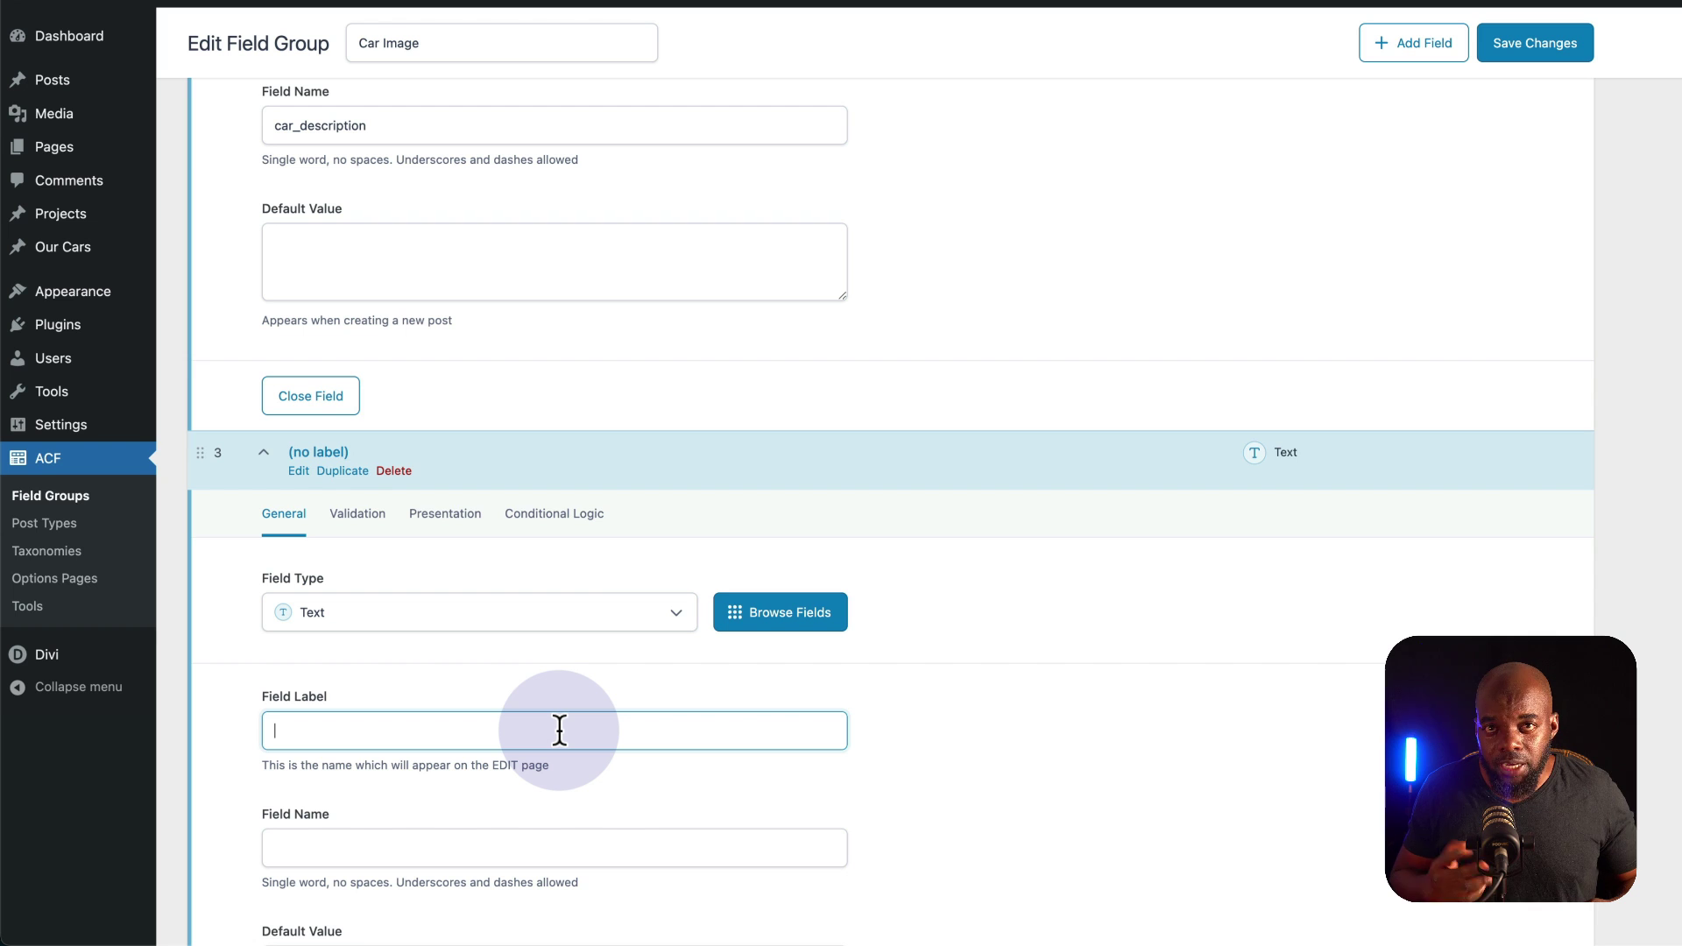
{"action": "type", "text": "Name Of Car"}
{"action": "key", "text": "Tab"}
{"action": "scroll", "coordinate": [575, 774], "scroll_direction": "down", "scroll_amount": 2}
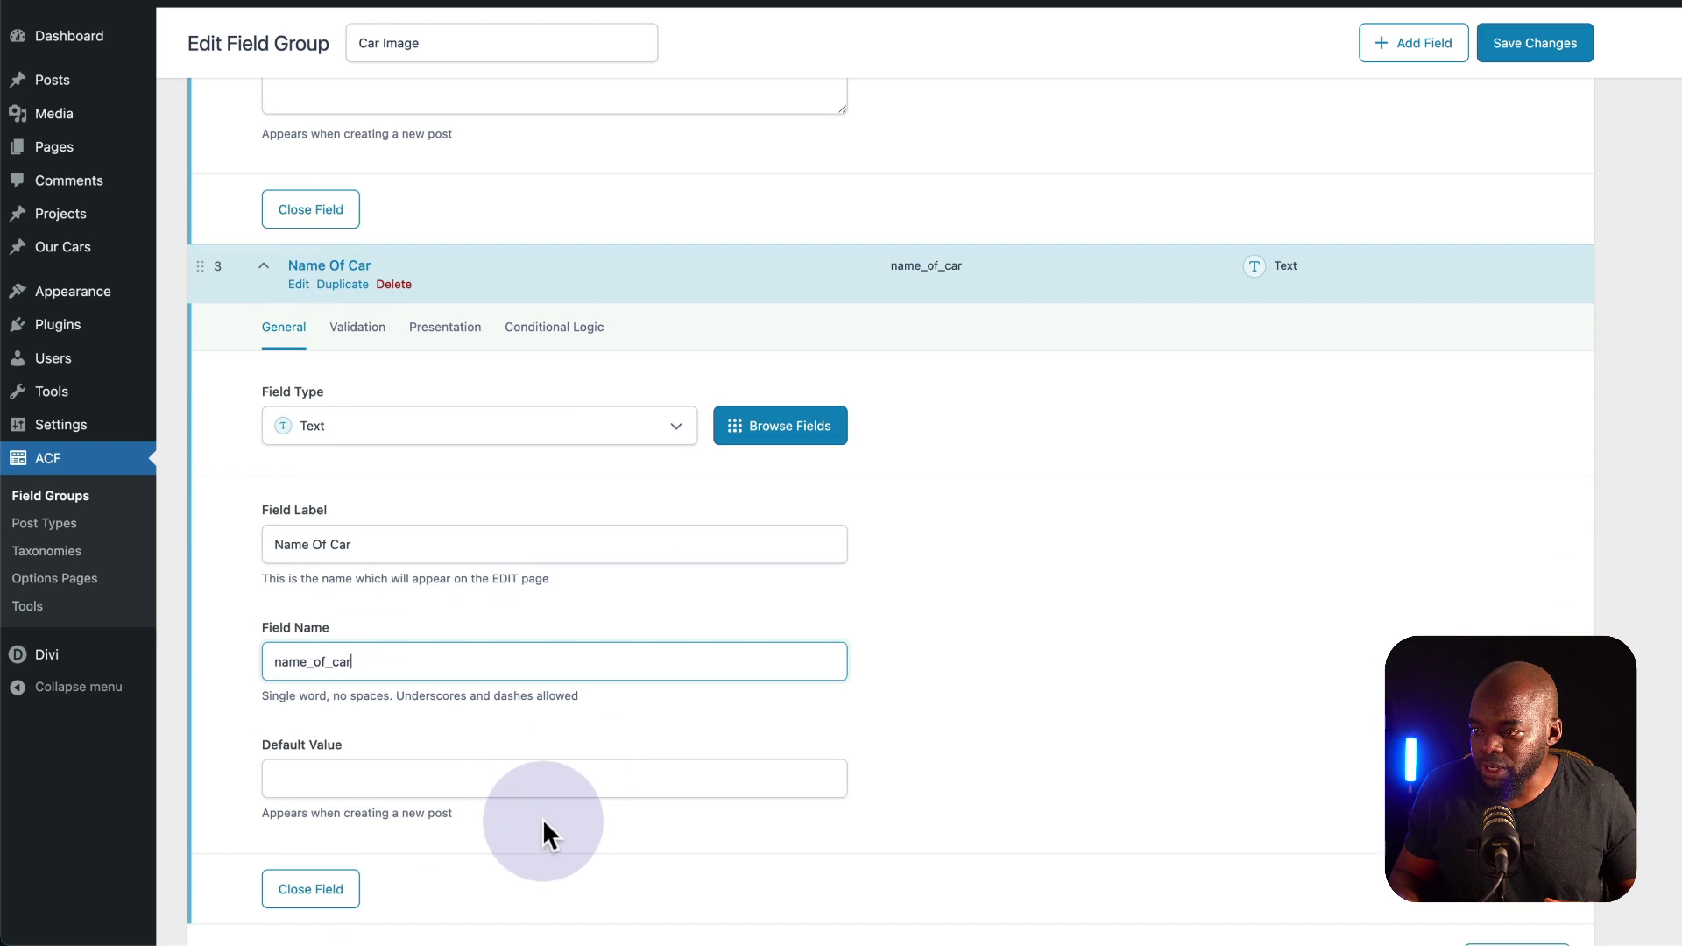
{"action": "scroll", "coordinate": [568, 795], "scroll_direction": "up", "scroll_amount": 5}
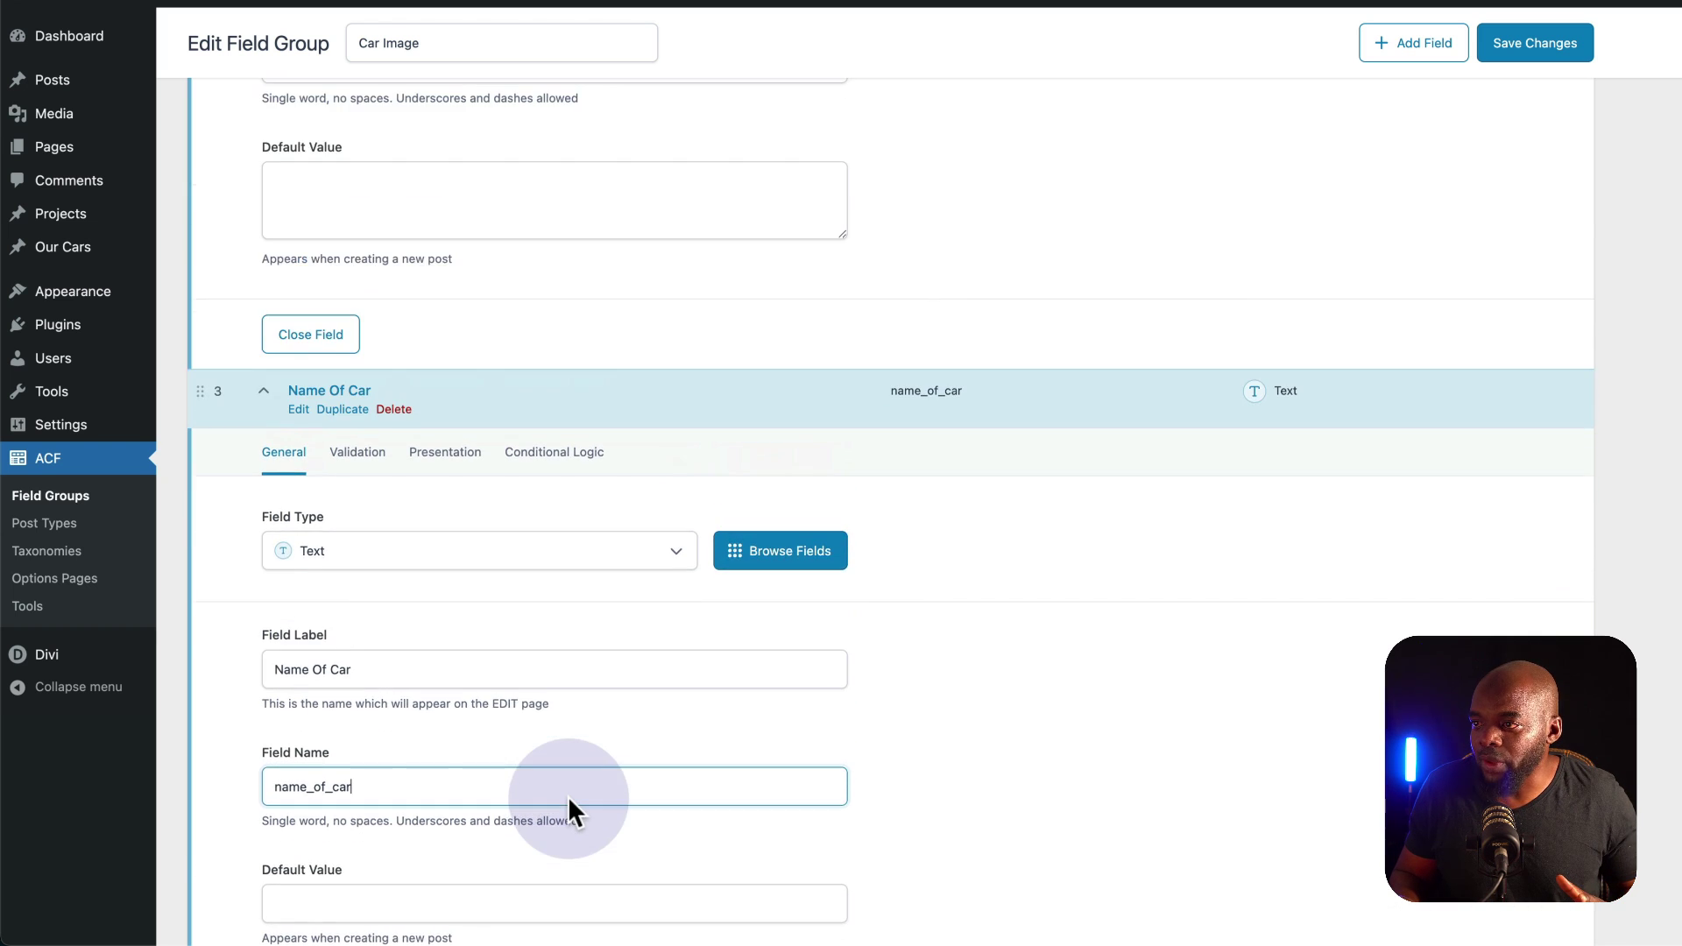
{"action": "scroll", "coordinate": [568, 795], "scroll_direction": "down", "scroll_amount": 2}
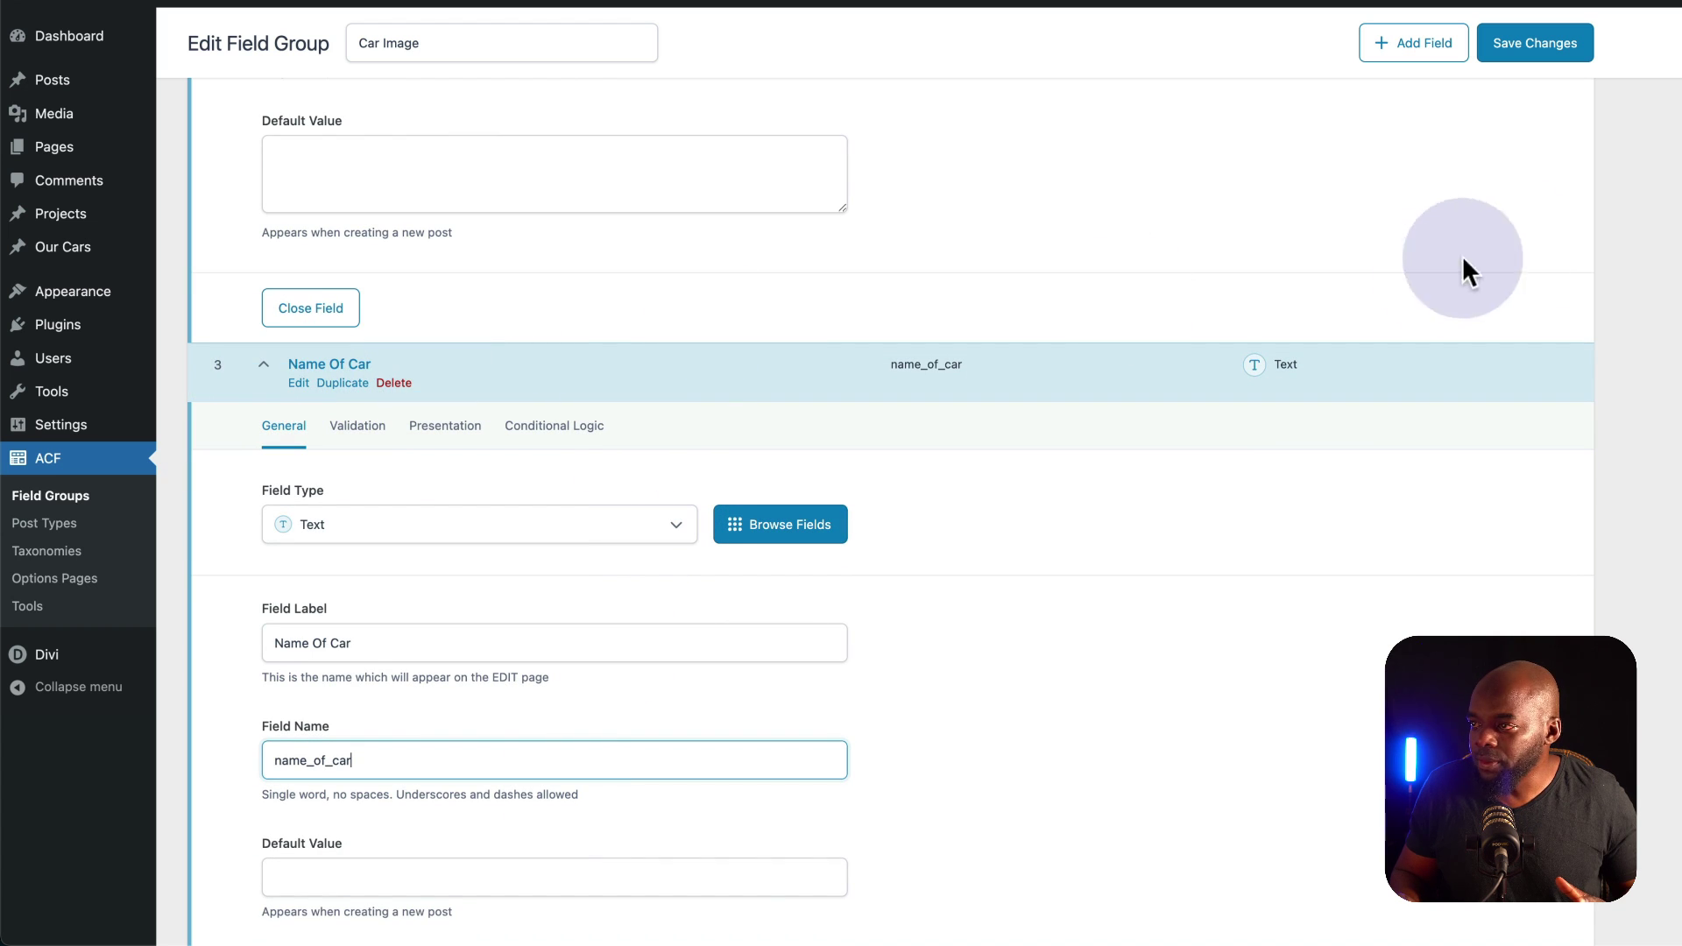
{"action": "left_click", "coordinate": [1567, 46]}
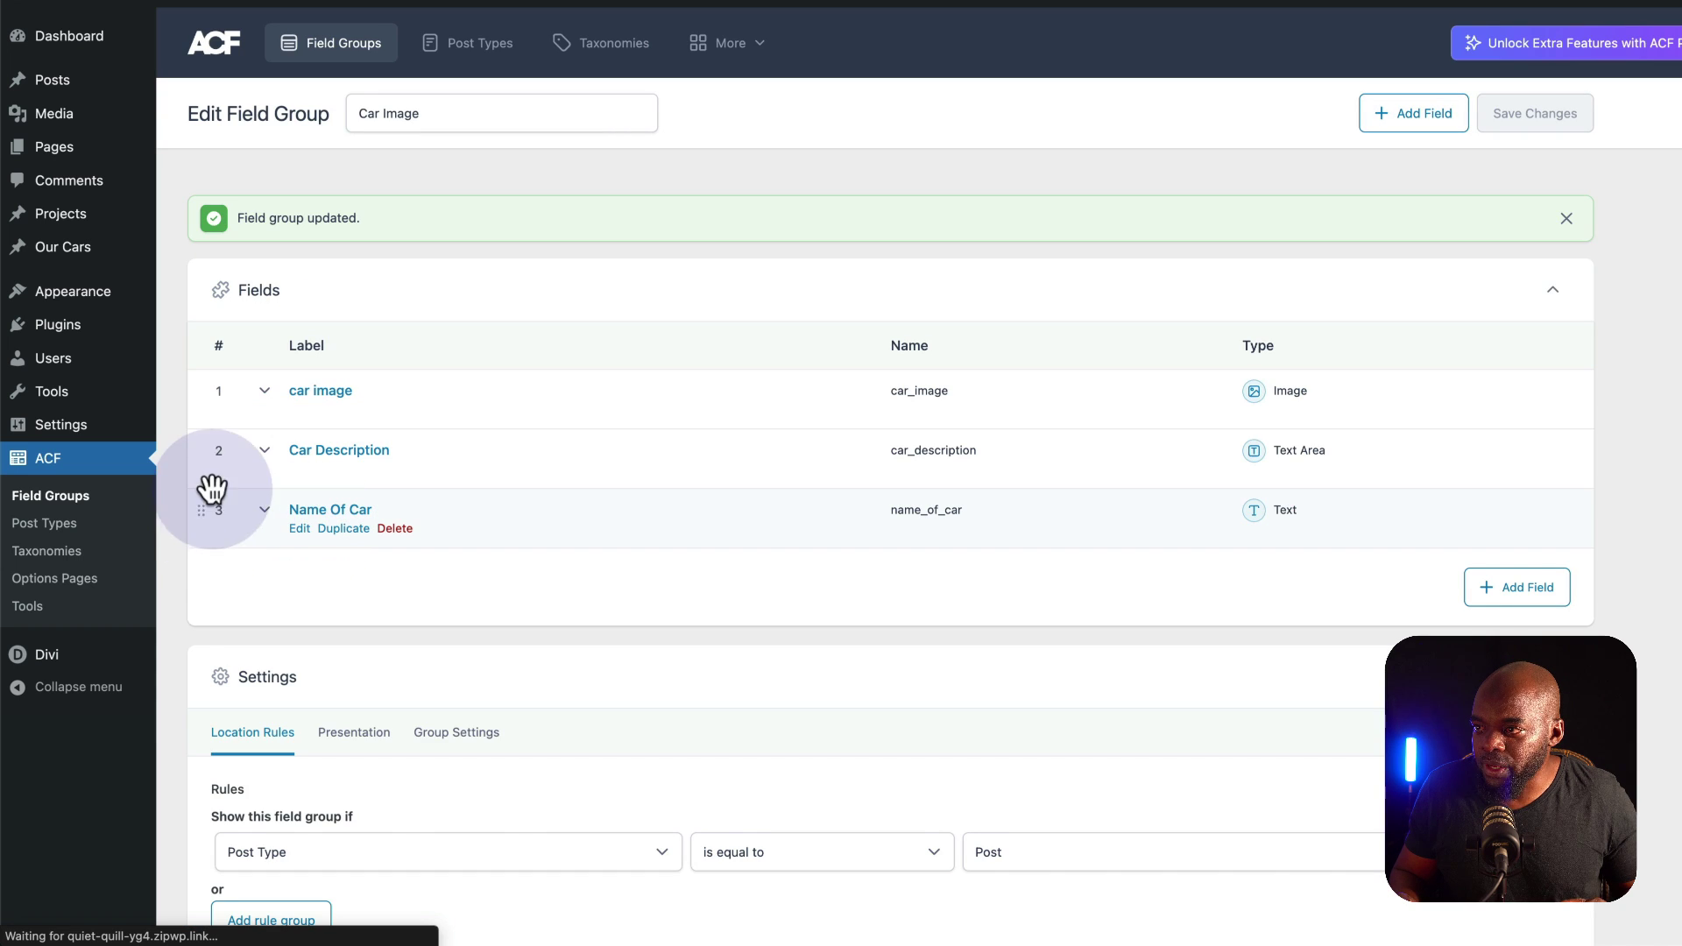
Drag the Name Of Car field to the top of the field list.
{"action": "left_click_drag", "start_coordinate": [214, 484], "coordinate": [221, 439]}
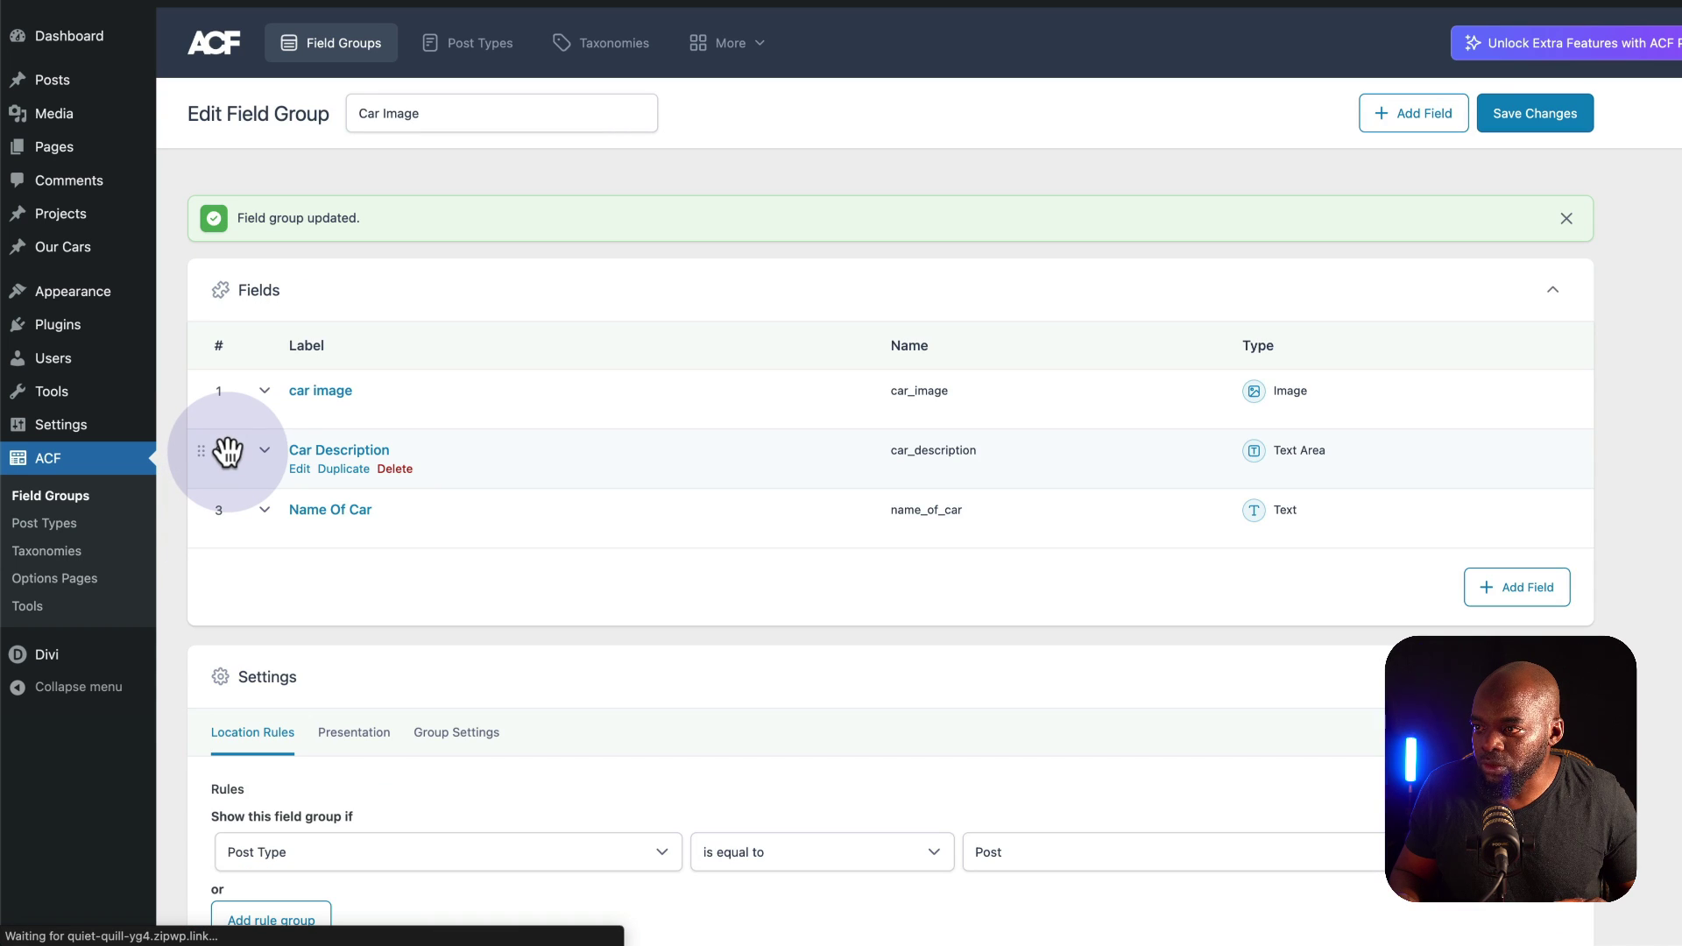
{"action": "left_click_drag", "start_coordinate": [206, 511], "coordinate": [209, 376]}
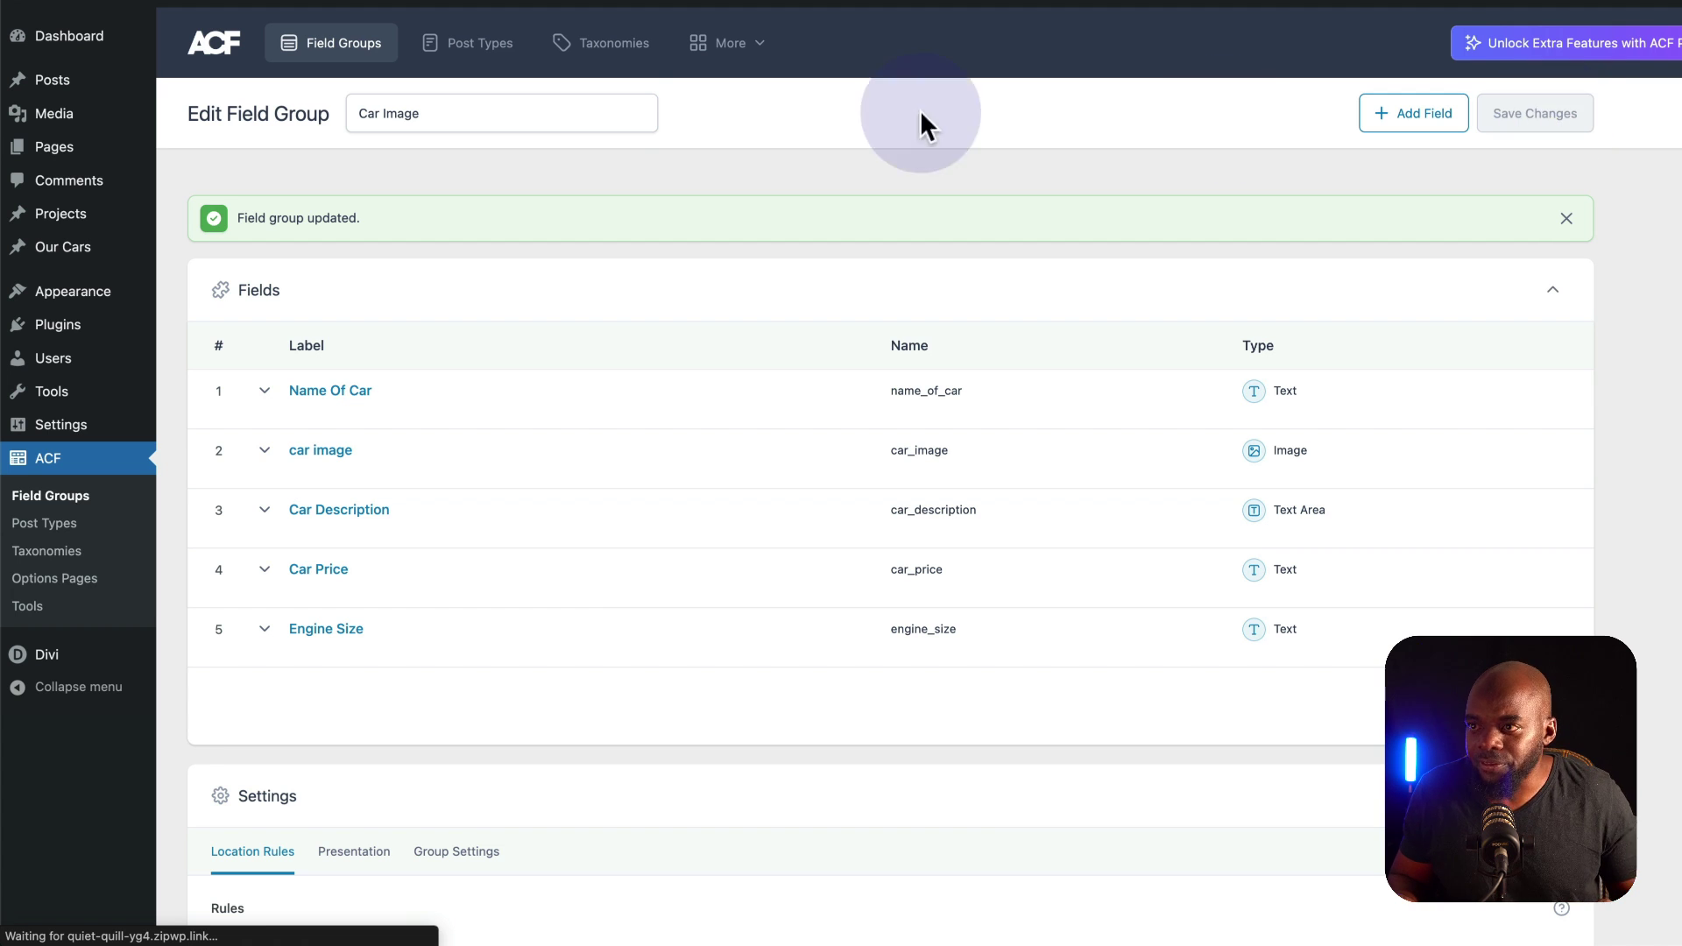
{"action": "scroll", "coordinate": [498, 390], "scroll_direction": "down", "scroll_amount": 5}
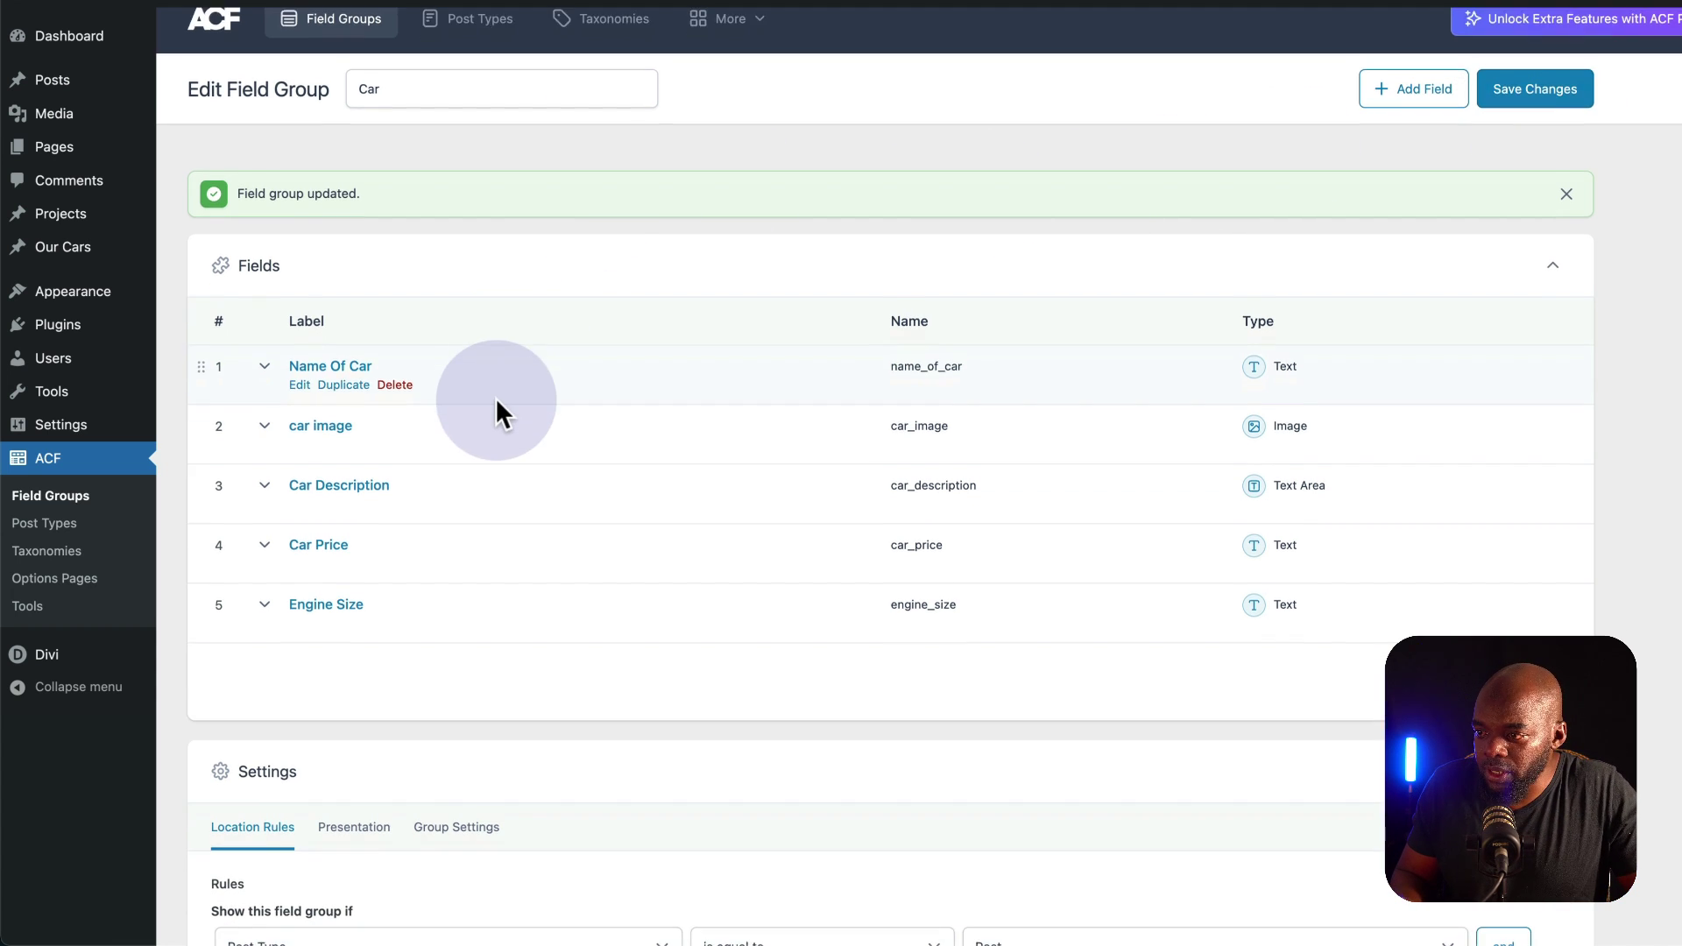
Set the Car group's location rule to Post Type equal to 'our car' and save.
{"action": "scroll", "coordinate": [498, 386], "scroll_direction": "down", "scroll_amount": 1}
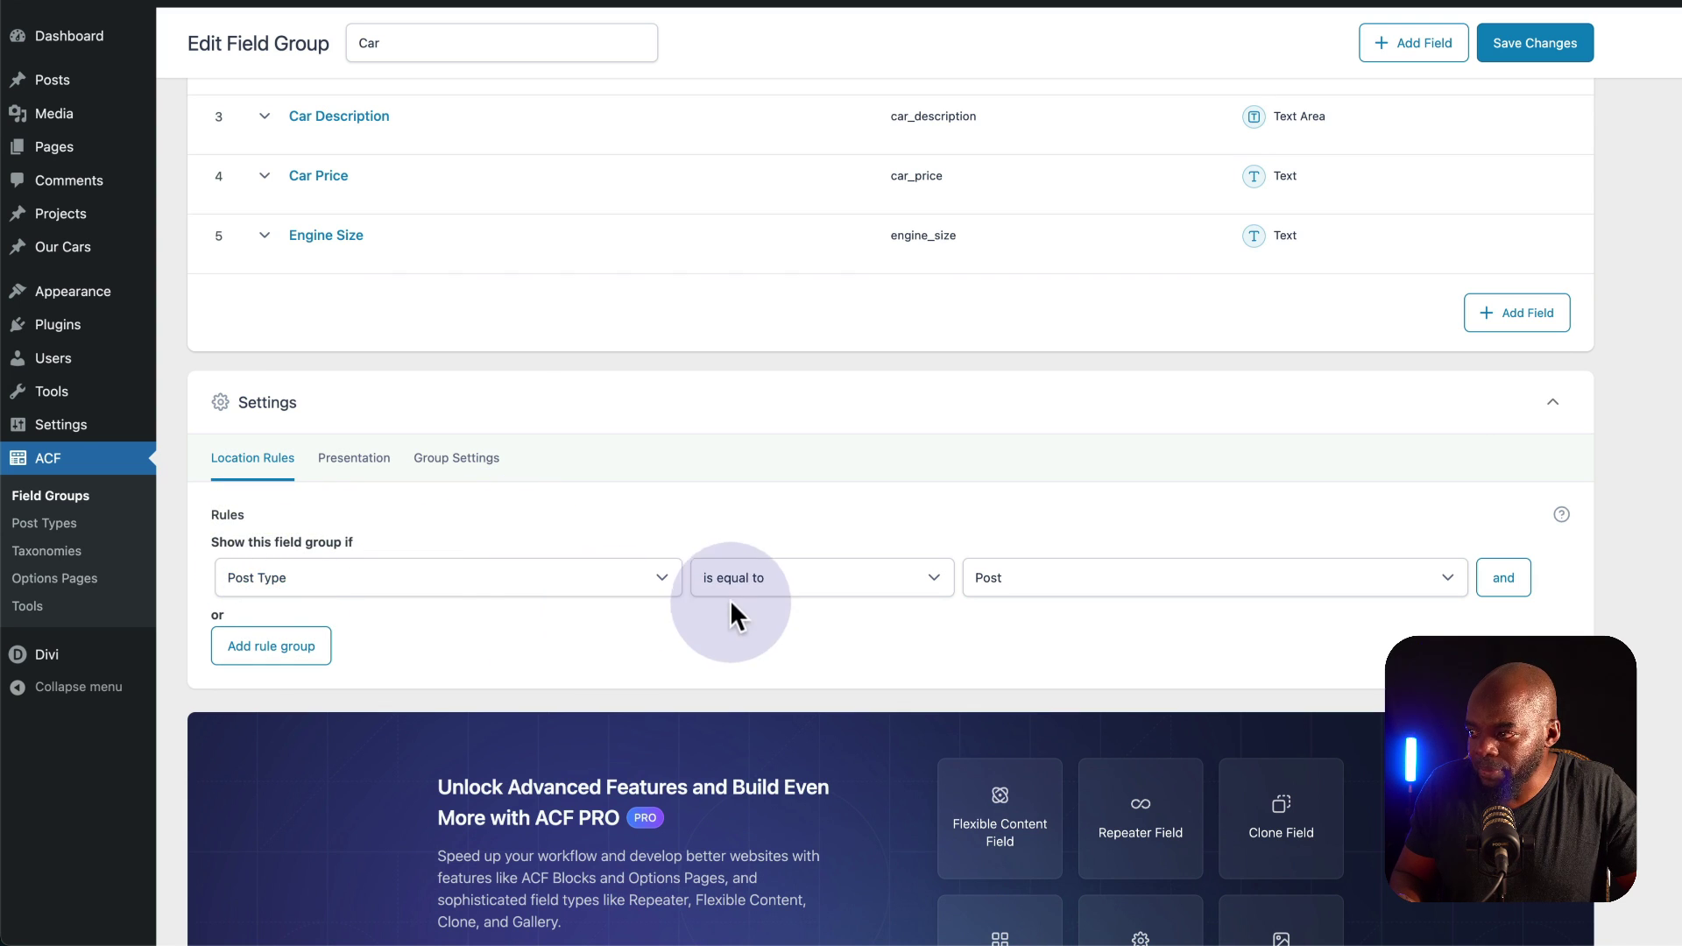
{"action": "left_click", "coordinate": [1067, 595]}
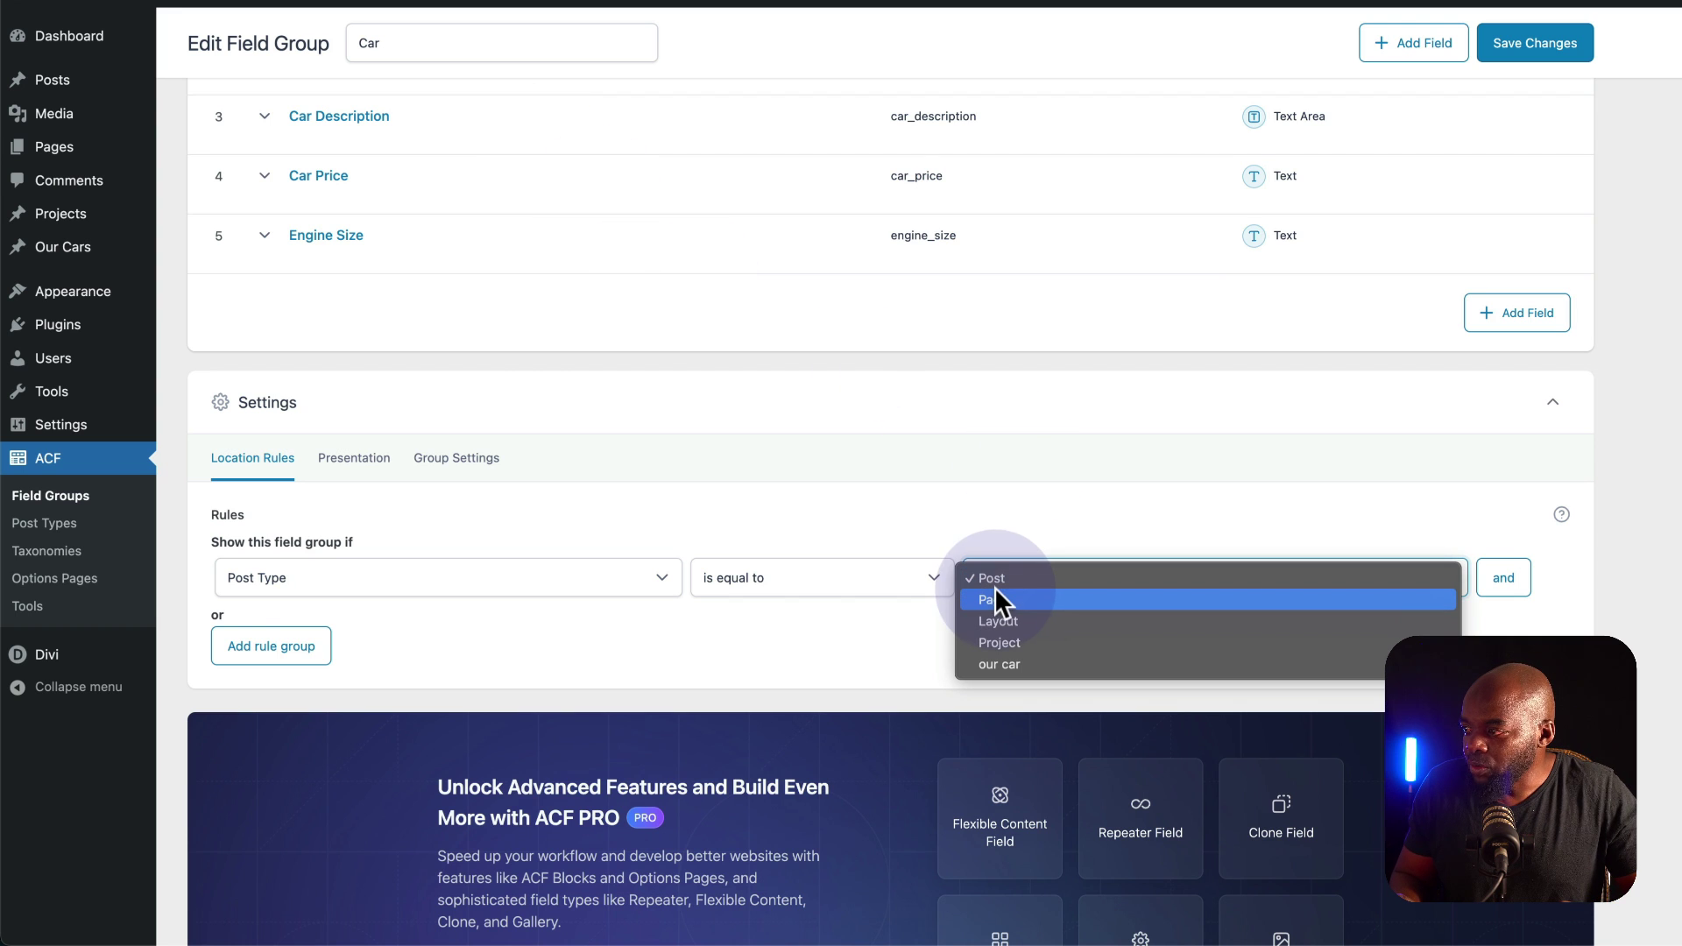
{"action": "left_click", "coordinate": [1076, 664]}
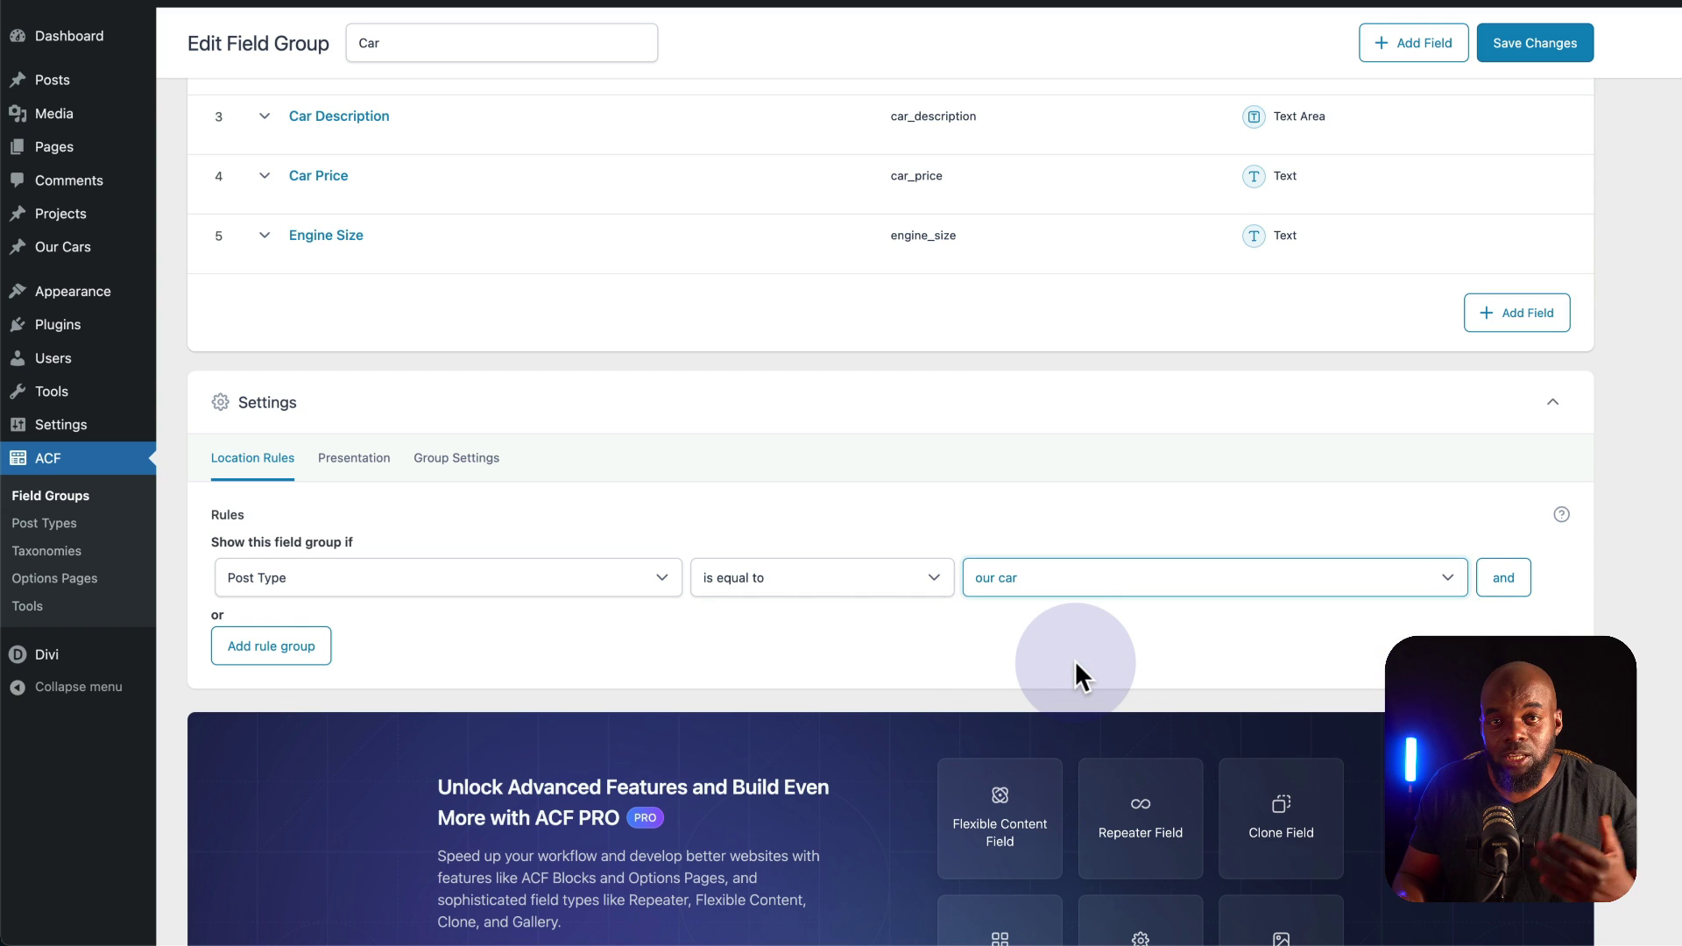
{"action": "scroll", "coordinate": [1181, 508], "scroll_direction": "up", "scroll_amount": 5}
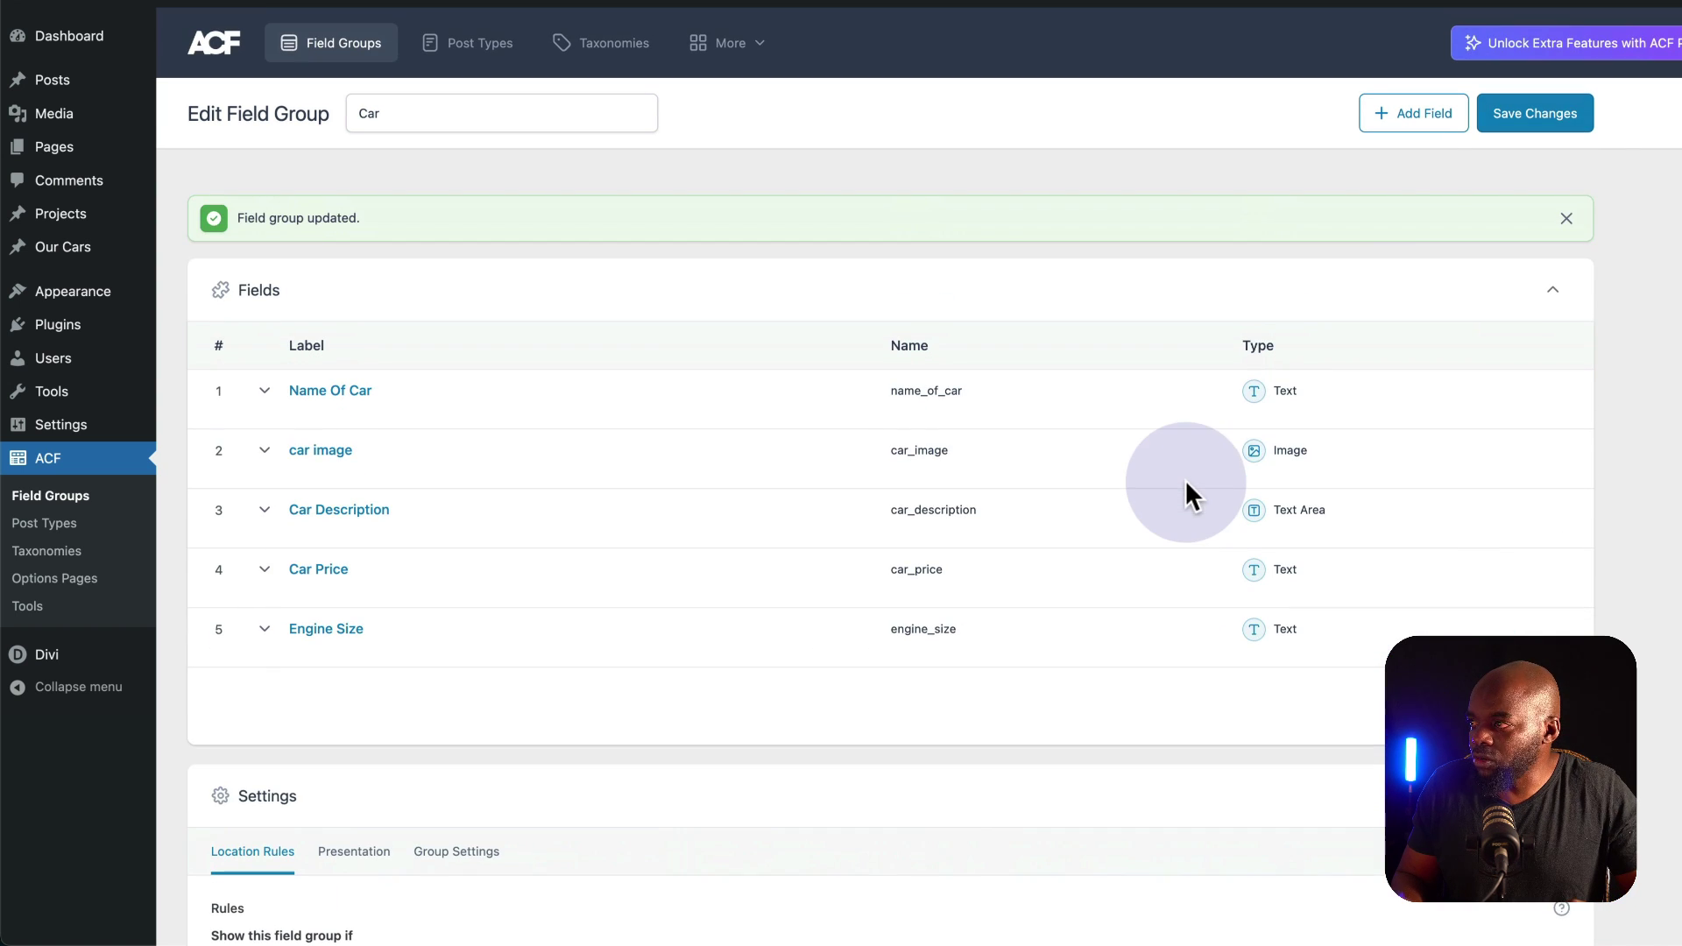
{"action": "left_click", "coordinate": [1552, 112]}
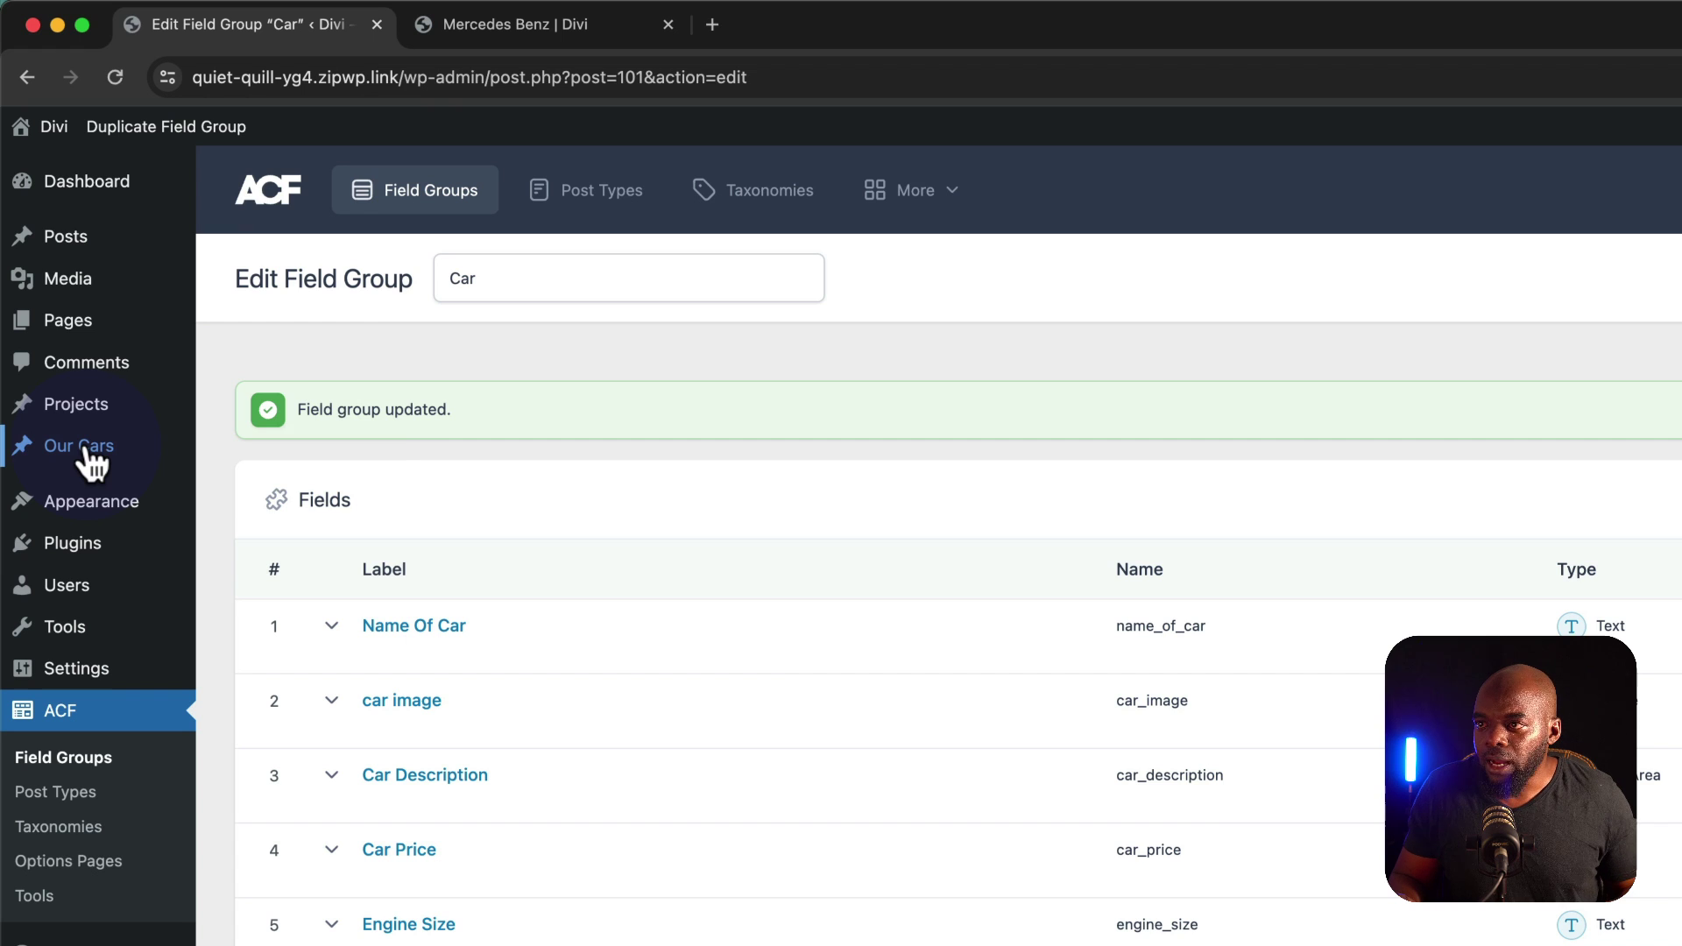
Start a 'Mercedes Benz' car post with Name Of Car 'Mercedes Benz' and the Mercedes photo.
{"action": "left_click", "coordinate": [86, 448]}
{"action": "left_click", "coordinate": [266, 499]}
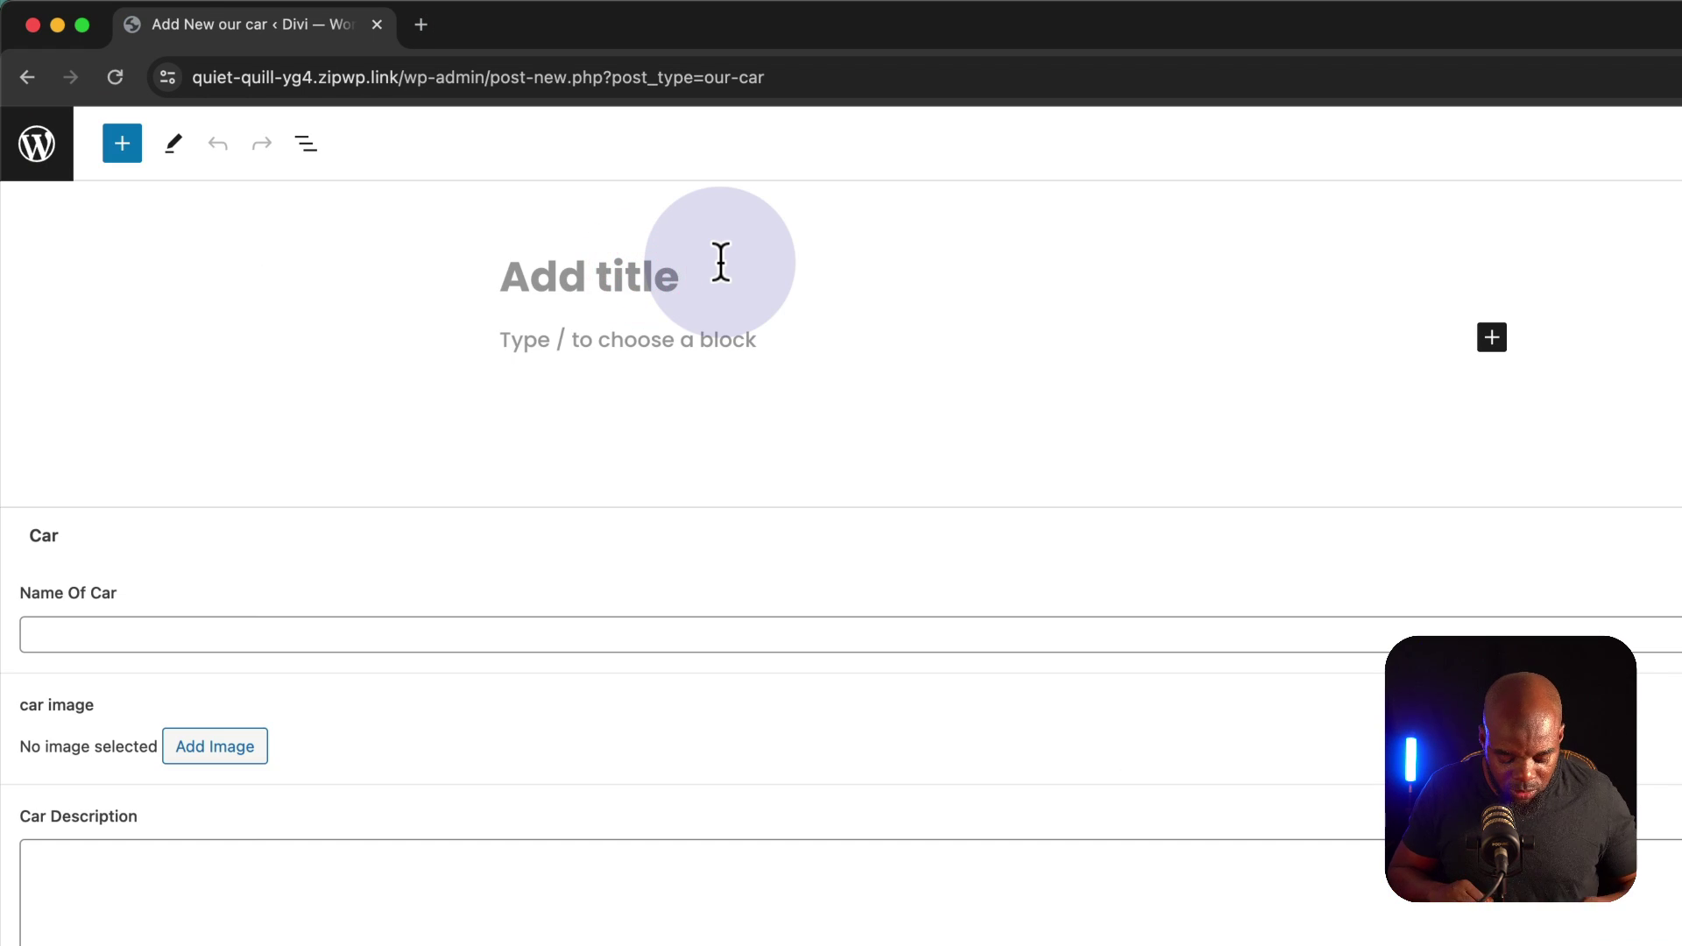
{"action": "type", "text": "Mercedes Benz"}
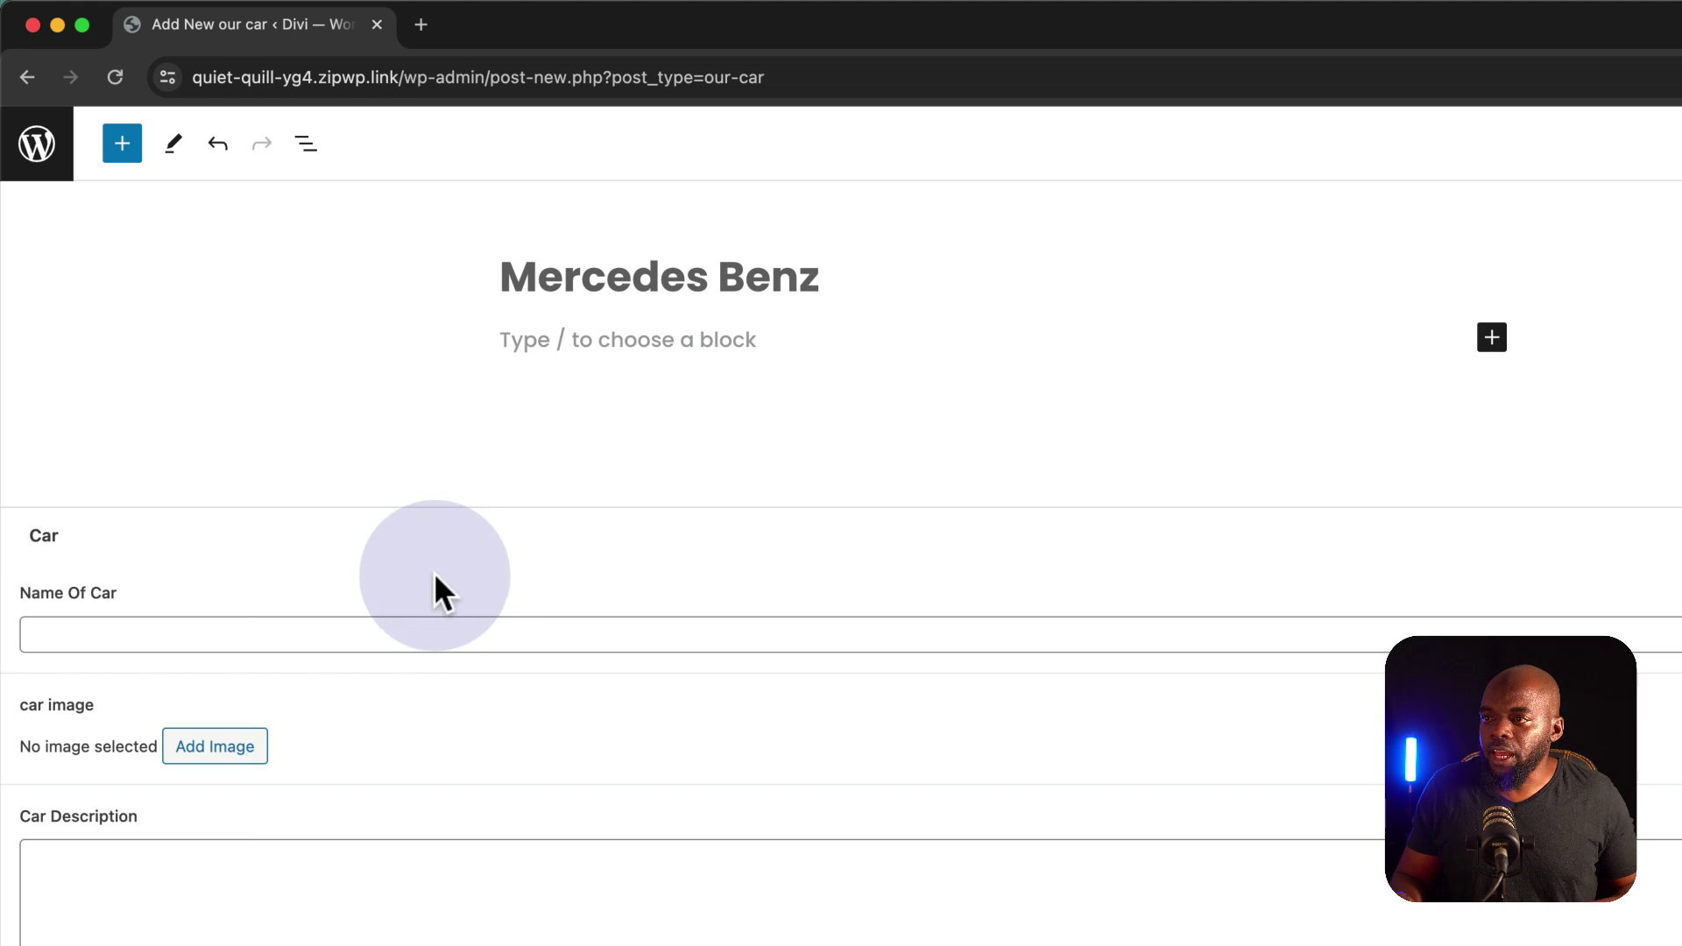
{"action": "left_click", "coordinate": [403, 636]}
{"action": "type", "text": "Merce"}
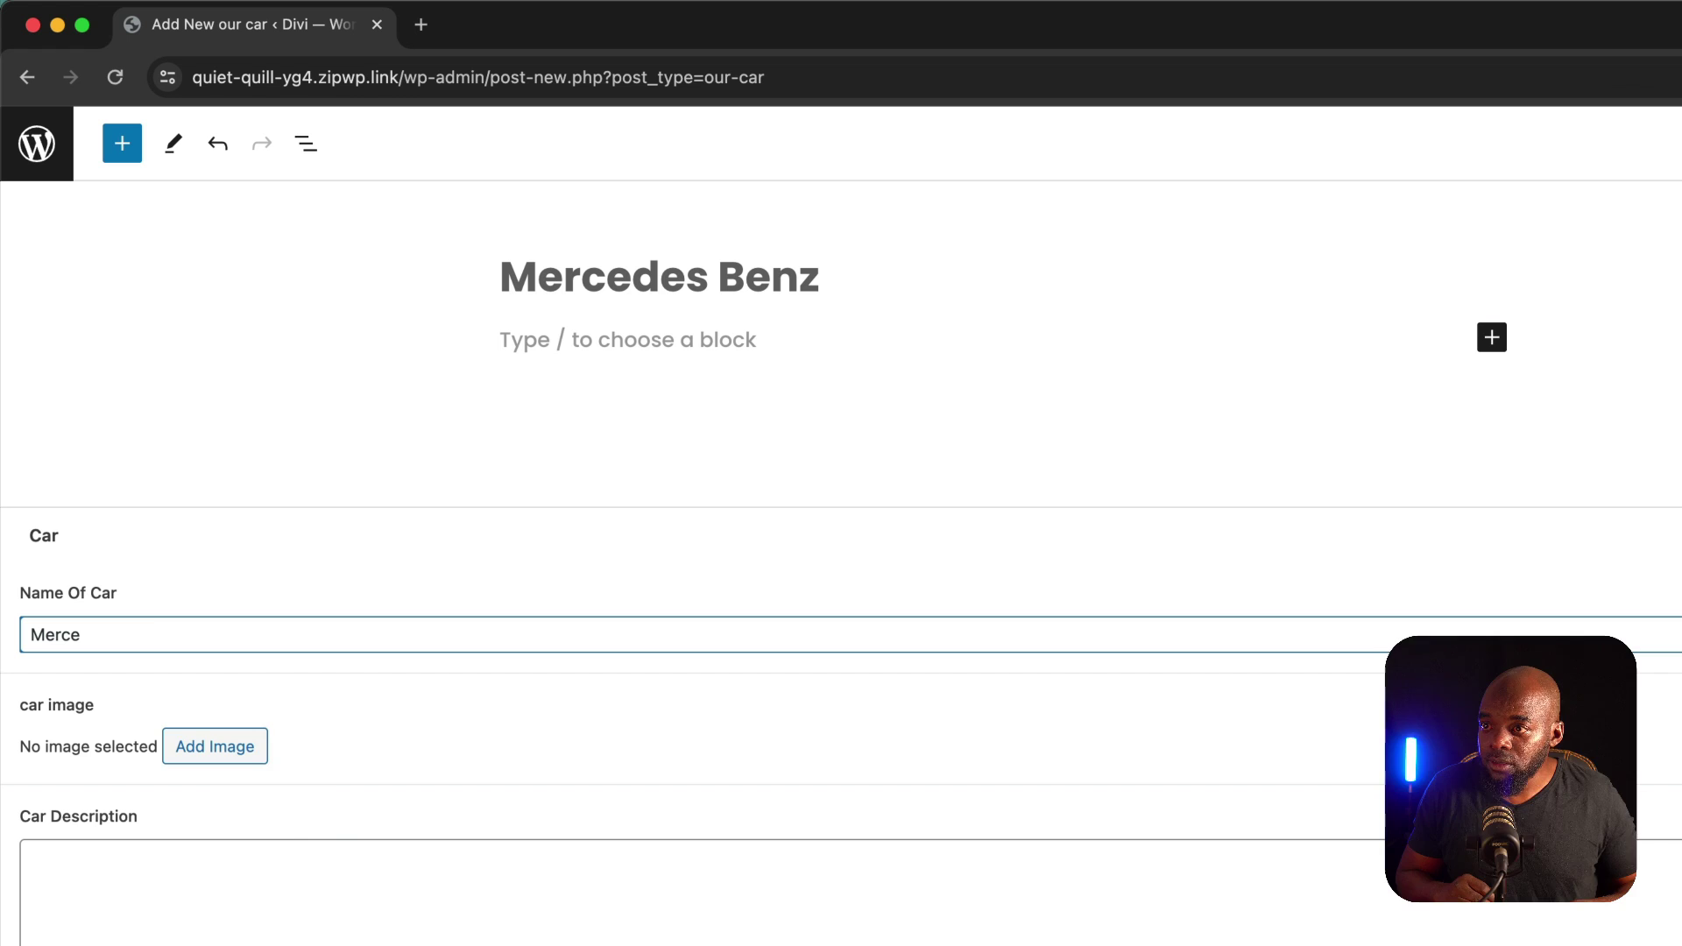
{"action": "type", "text": "des Benz"}
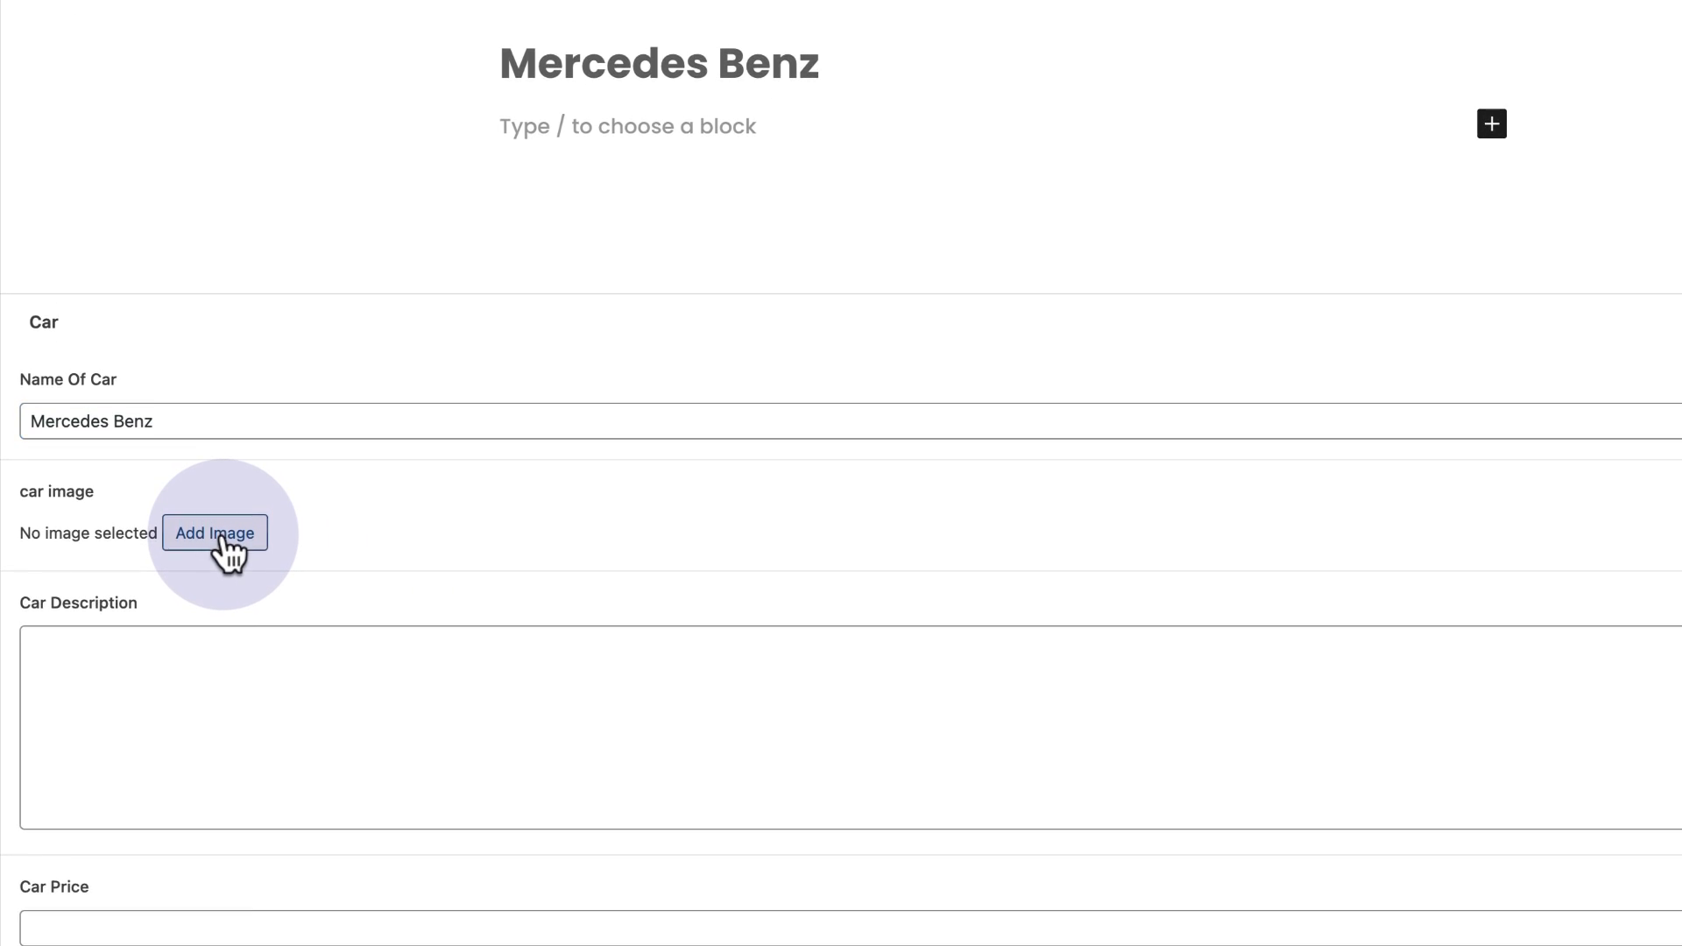
{"action": "left_click", "coordinate": [224, 736]}
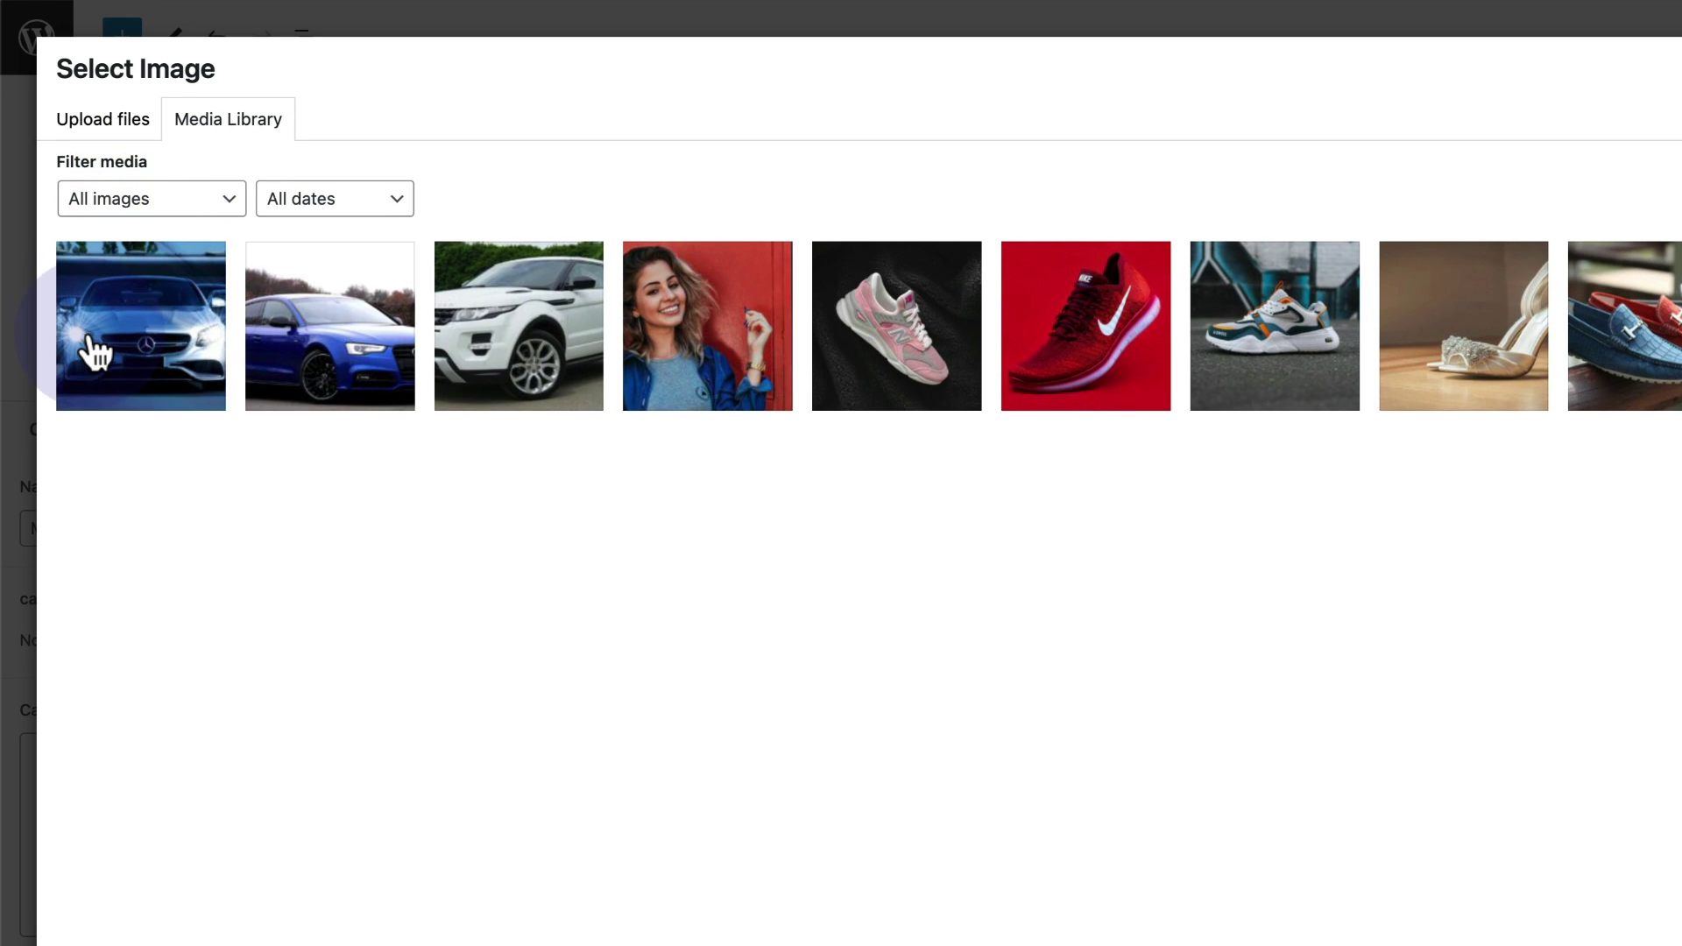
{"action": "left_click", "coordinate": [83, 350]}
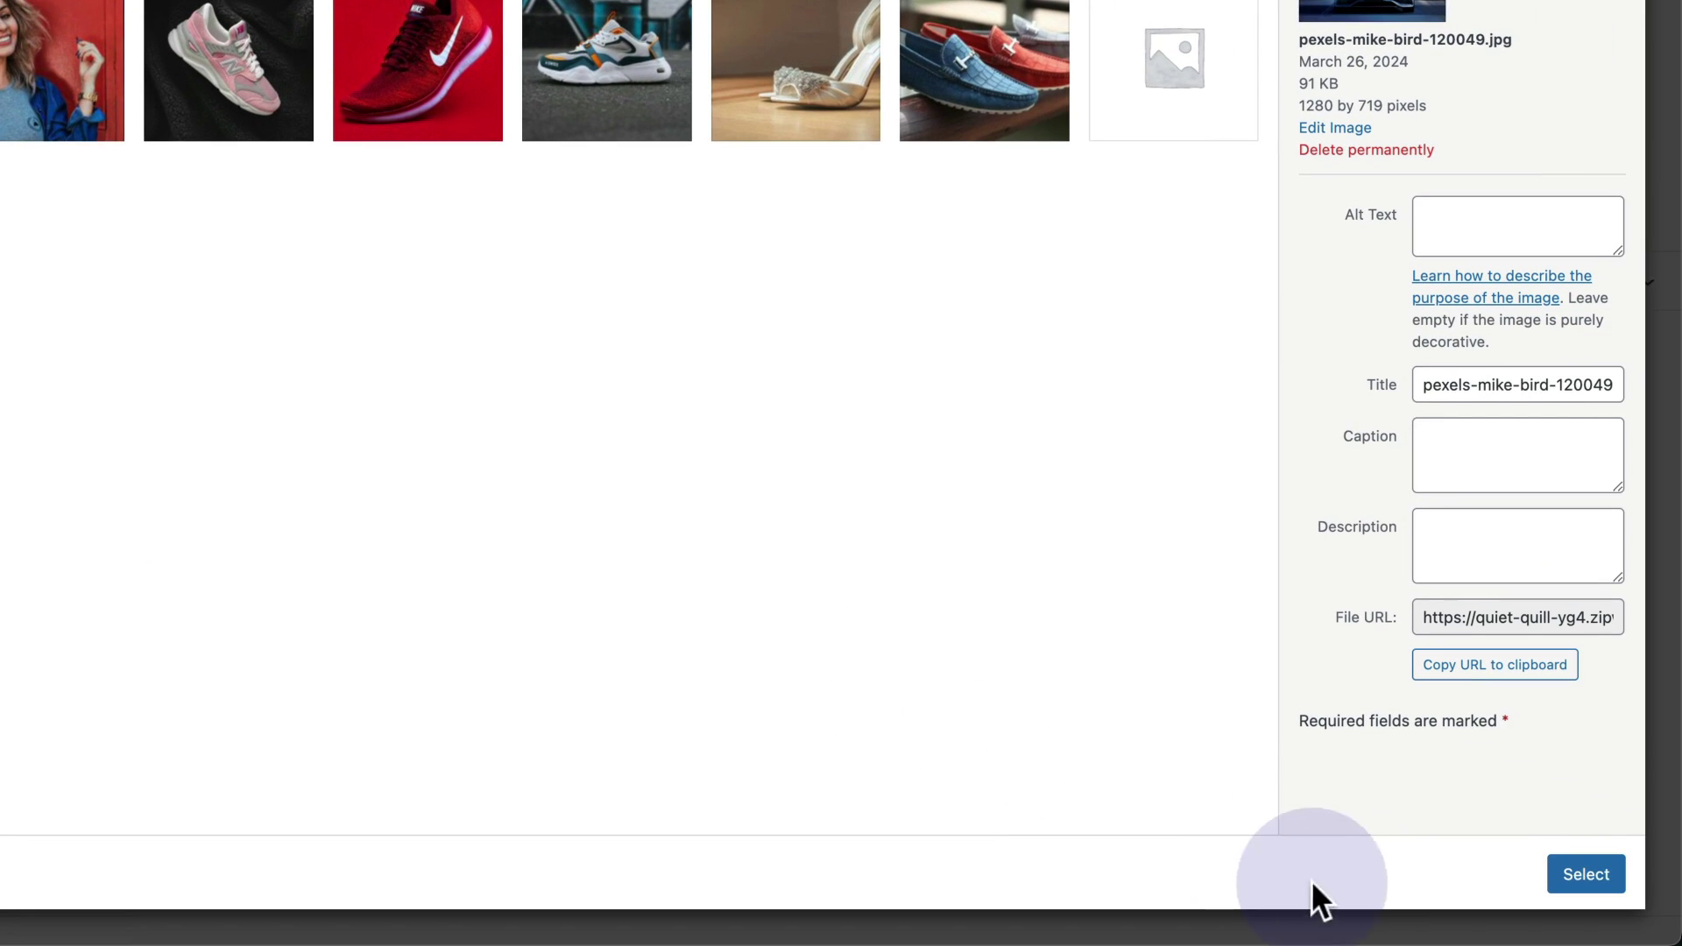
{"action": "left_click", "coordinate": [1557, 876]}
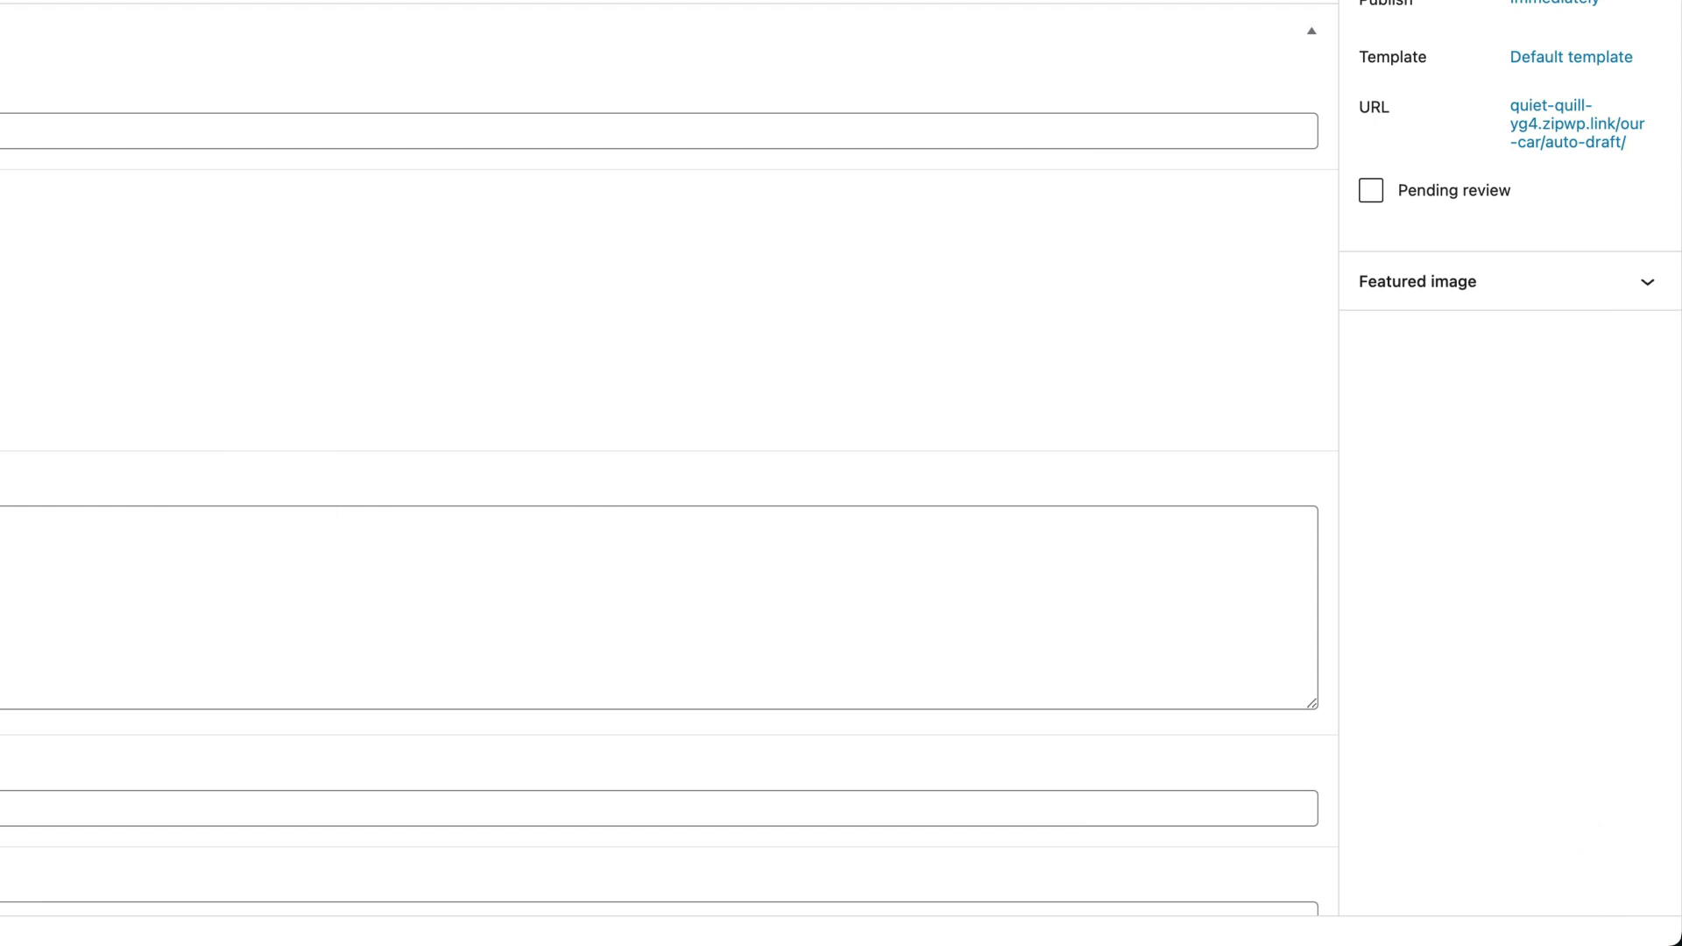
Paste the description, enter price 200,00 and engine 3L V6, and publish the post.
{"action": "left_click", "coordinate": [143, 558]}
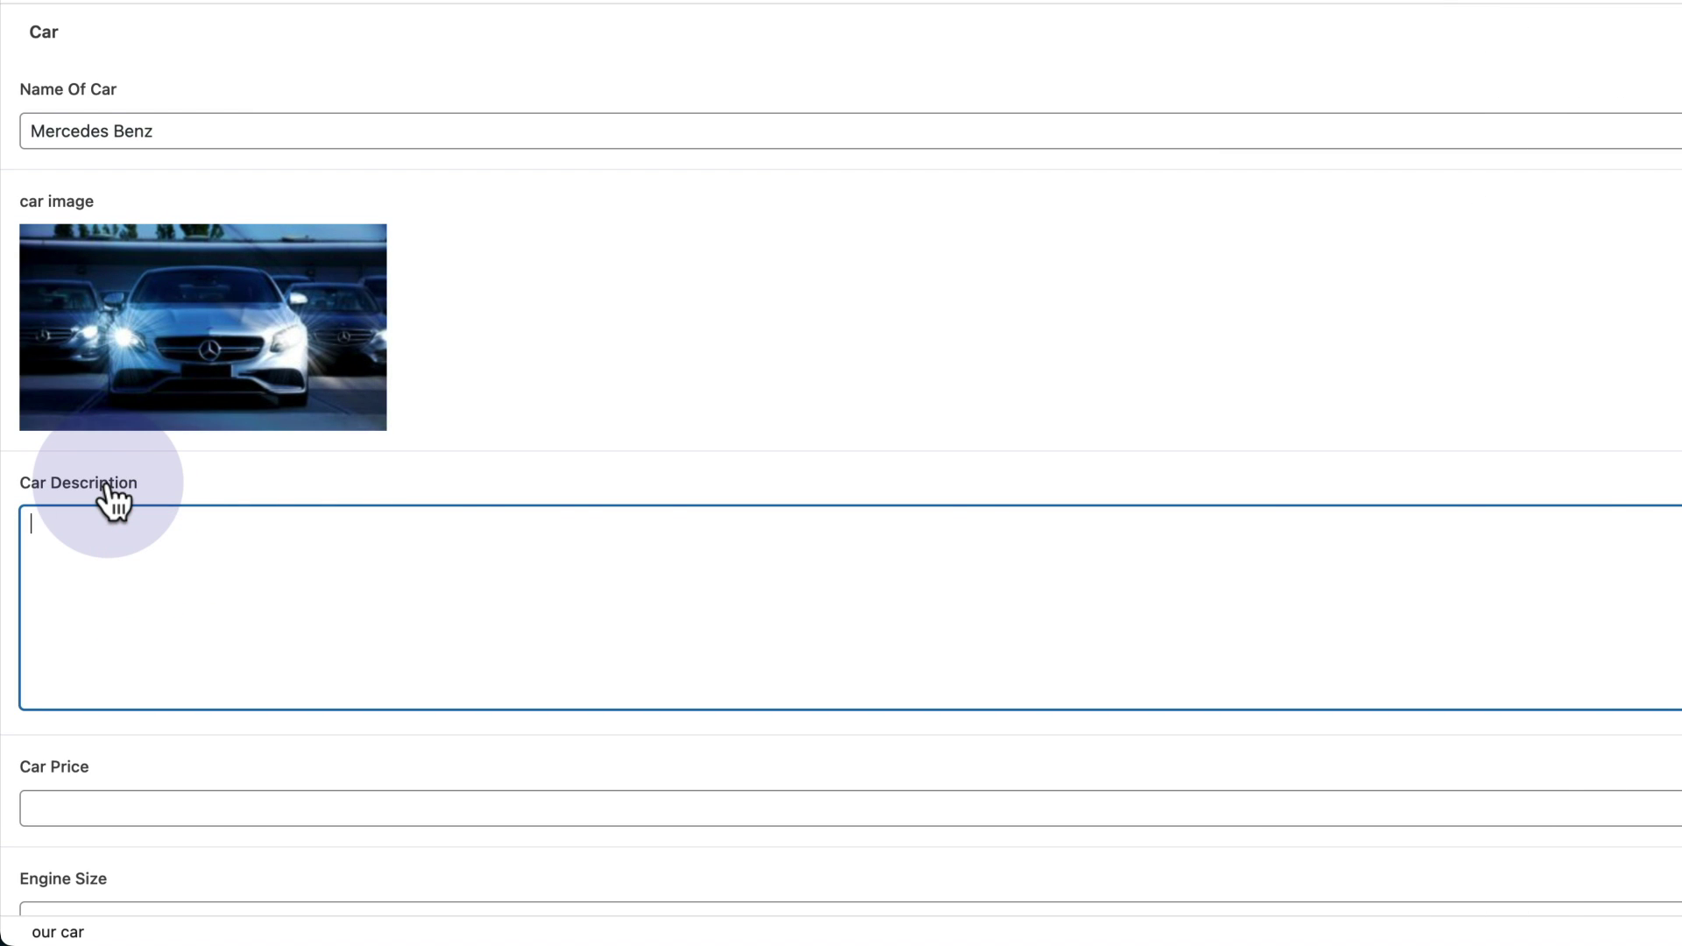
{"action": "type", "text": "Lorem ipsum dolor sit amet, consectetuer adipiscing elit. Donec odio. Quisque volutpat mattis eros. Nullam malesuada erat ut turpis. Suspendisse urna nibh viverra non semper suscipit posuere a pede.  Donec nec justo eget felis facilisis fermentum. Aliquam porttitor mauris sit amet orci. Aenean dignissim pellentesque felis."}
{"action": "scroll", "coordinate": [382, 558], "scroll_direction": "down", "scroll_amount": 1}
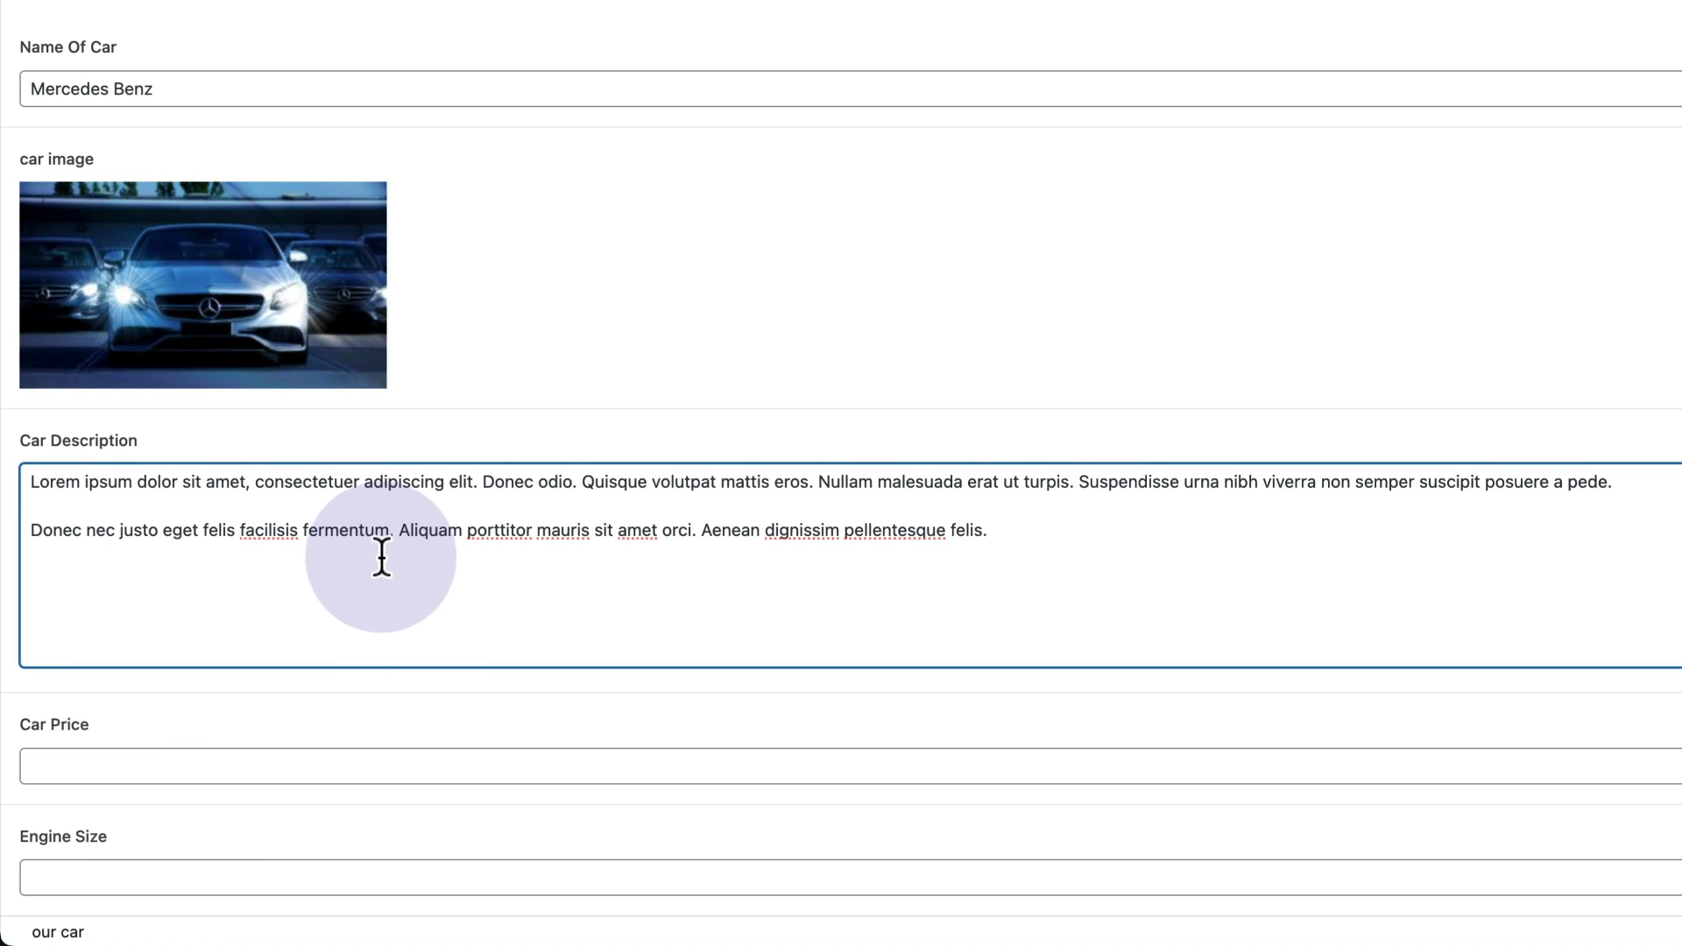
{"action": "left_click", "coordinate": [84, 762]}
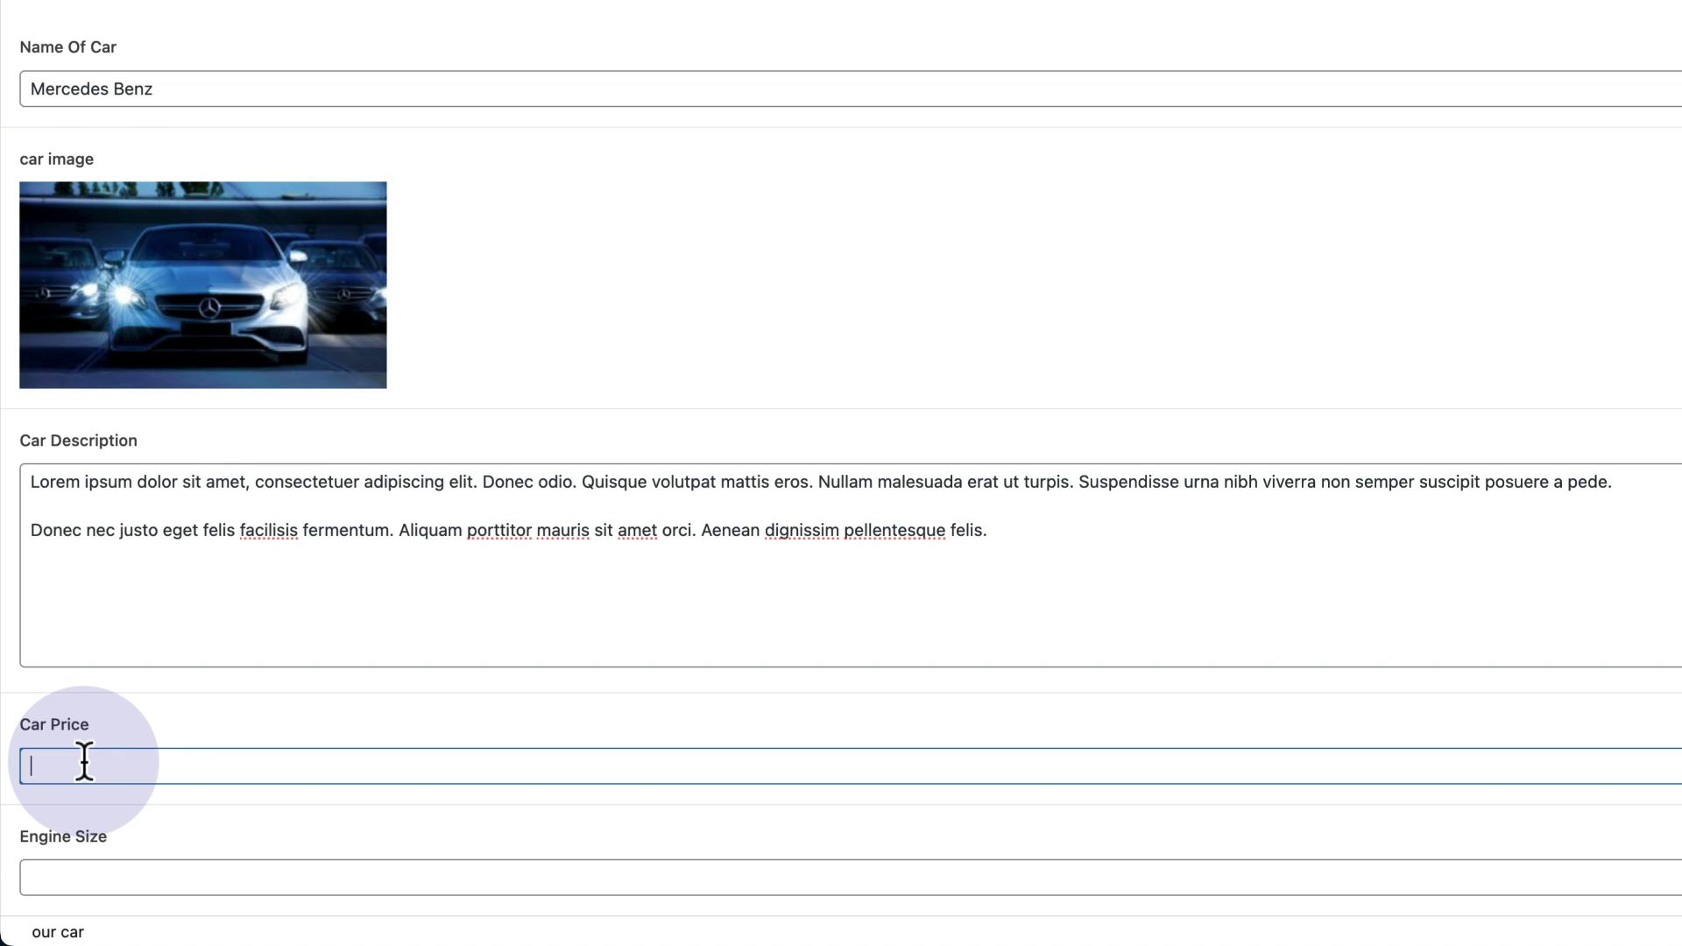
{"action": "type", "text": "200"}
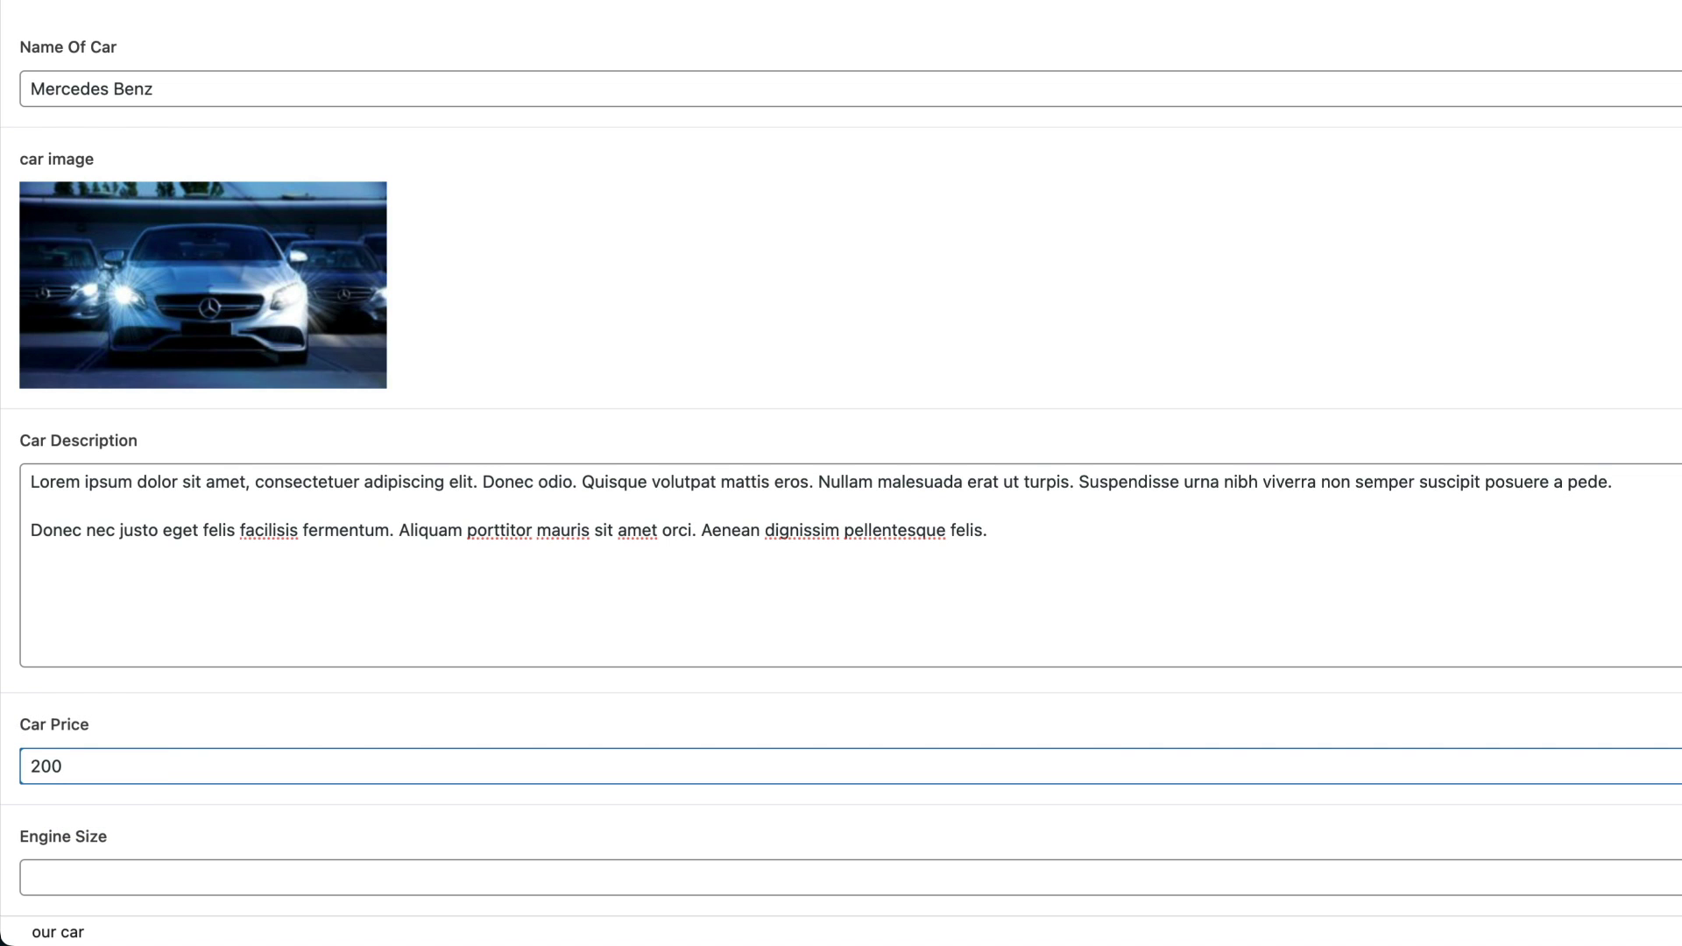
{"action": "left_click", "coordinate": [67, 876]}
{"action": "type", "text": "3L V6"}
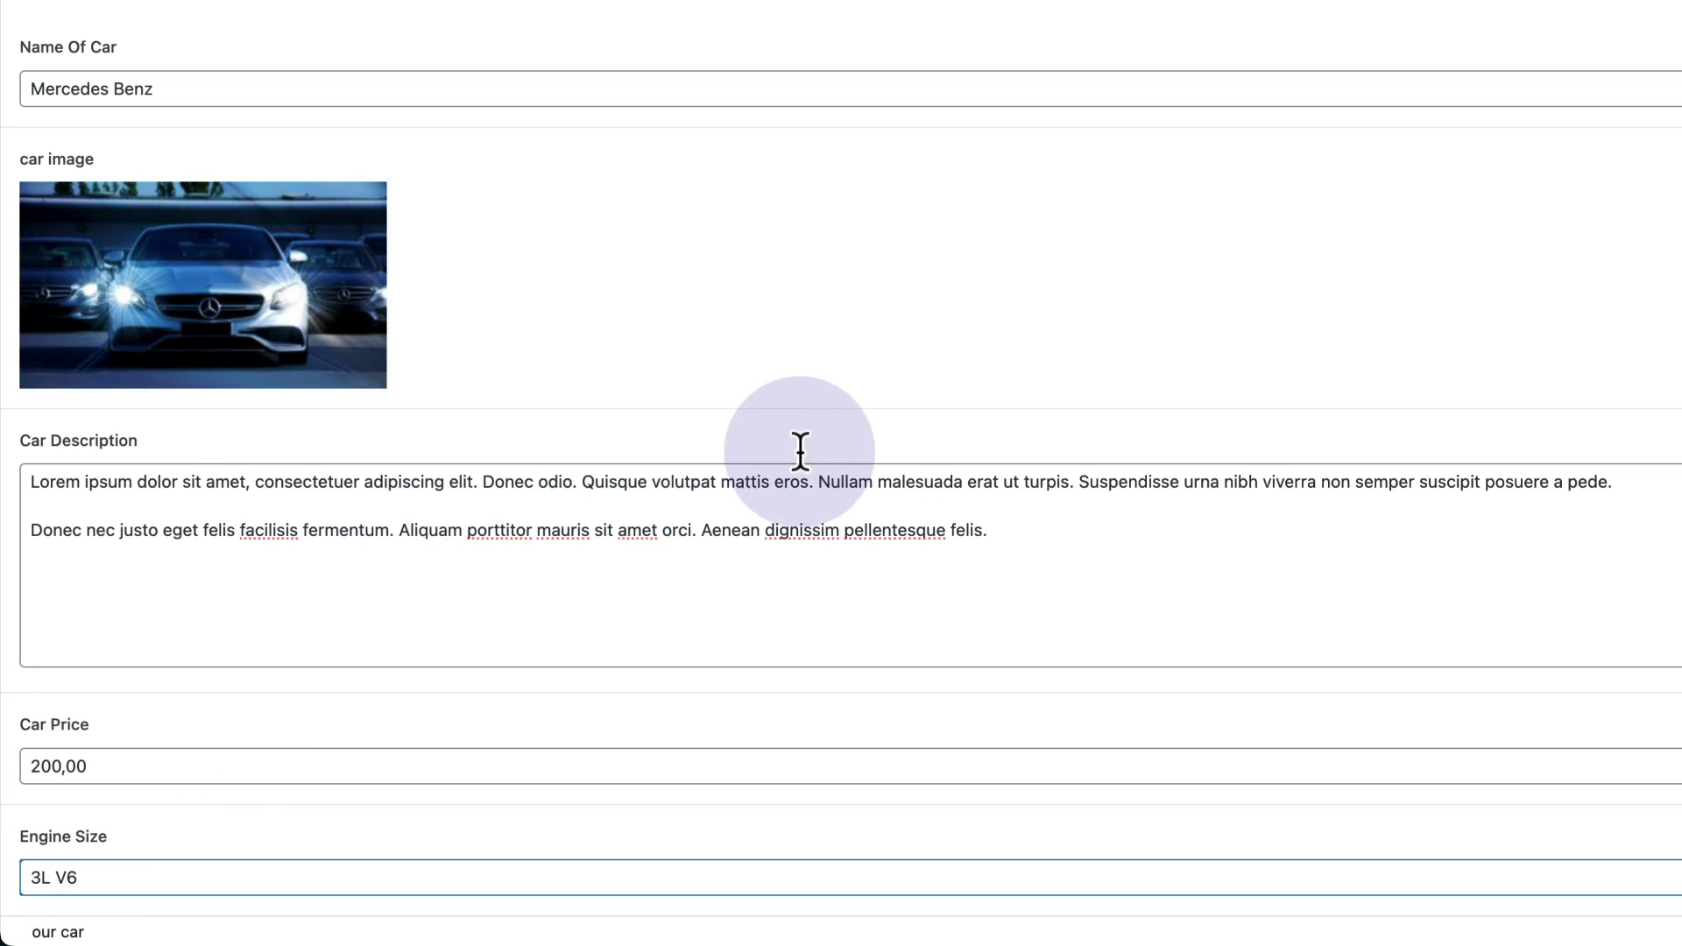
{"action": "scroll", "coordinate": [800, 450], "scroll_direction": "up", "scroll_amount": 1}
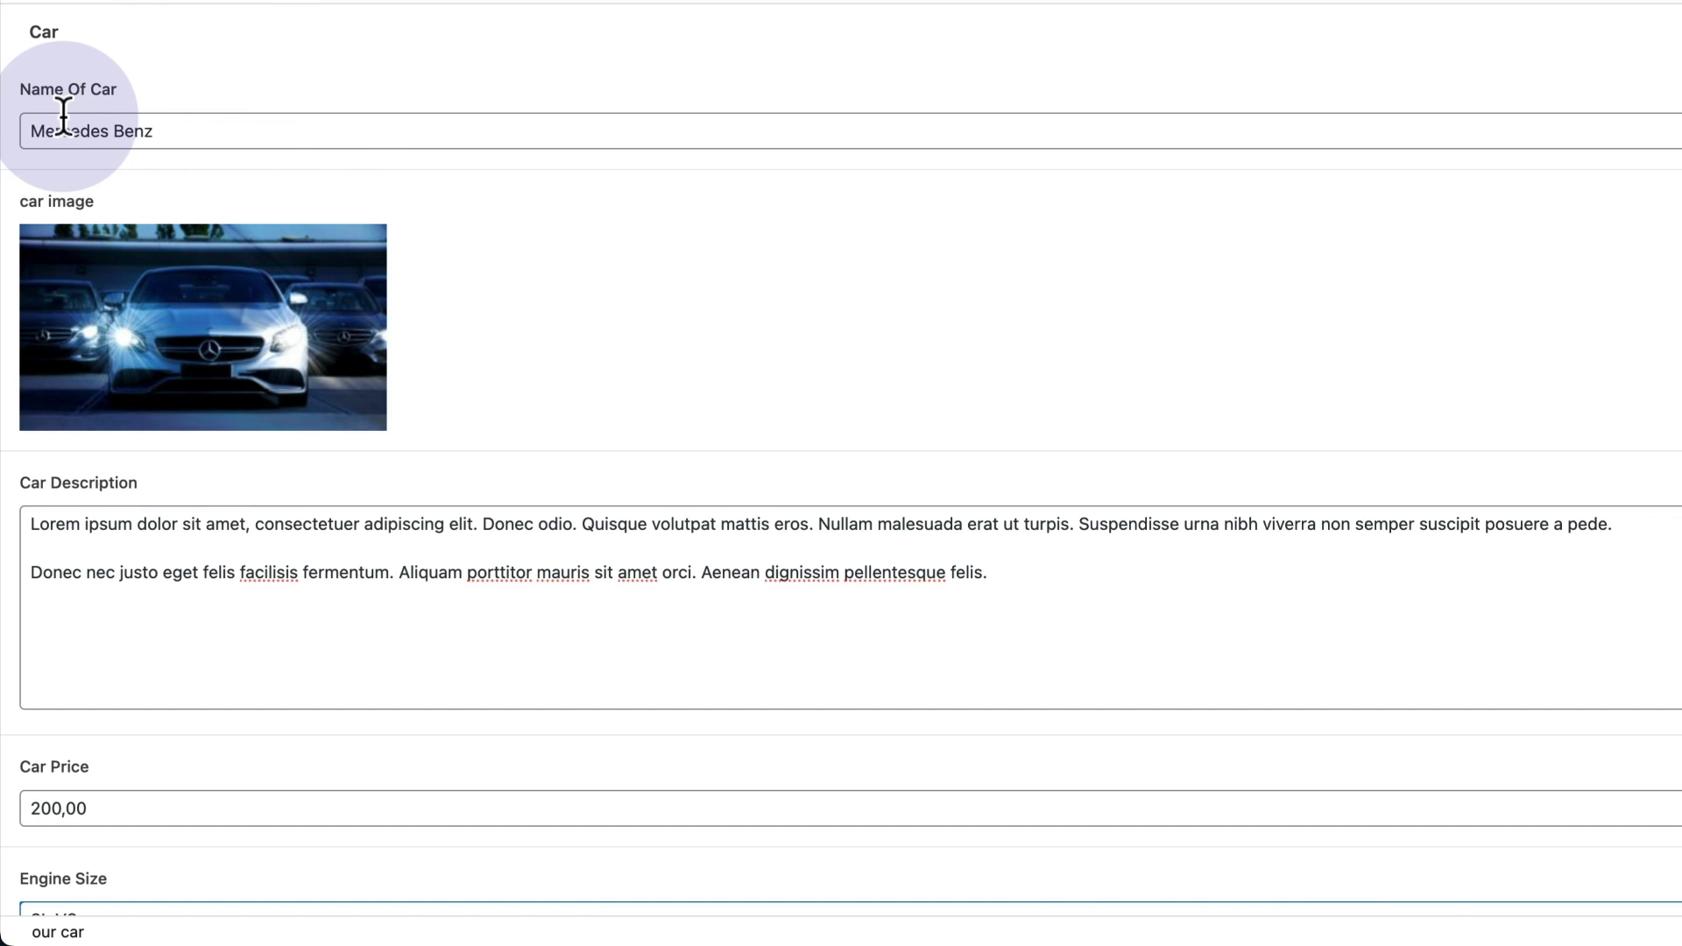
{"action": "mouse_move", "coordinate": [85, 338]}
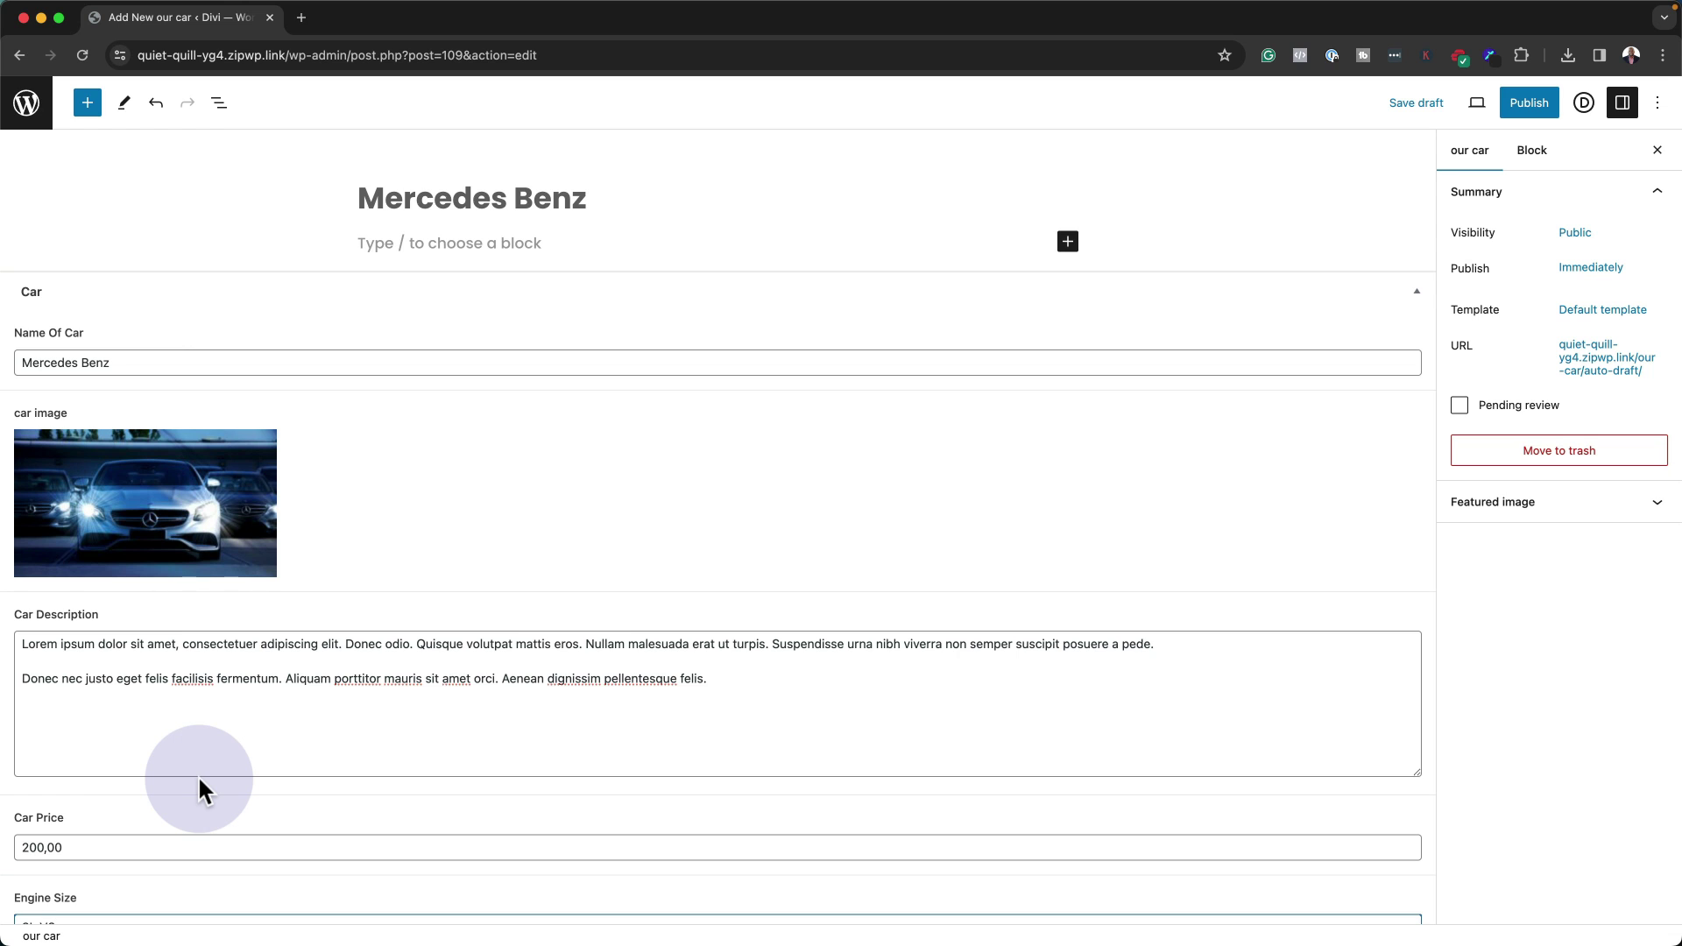
{"action": "left_click", "coordinate": [1543, 101]}
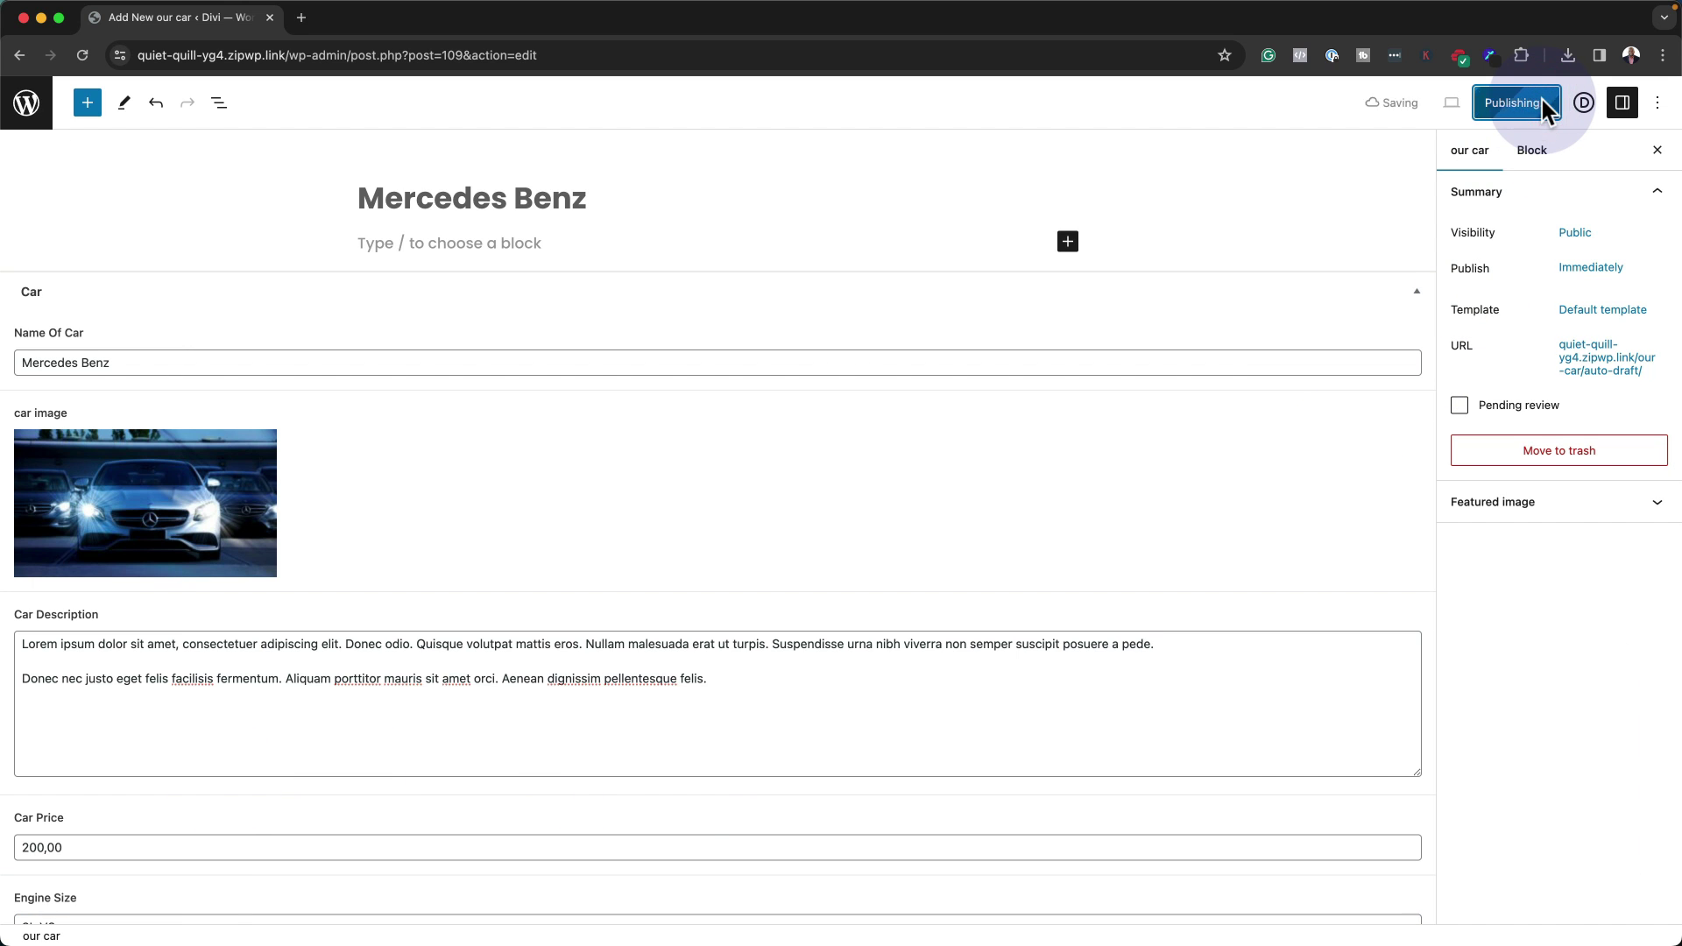
{"action": "left_click", "coordinate": [26, 103]}
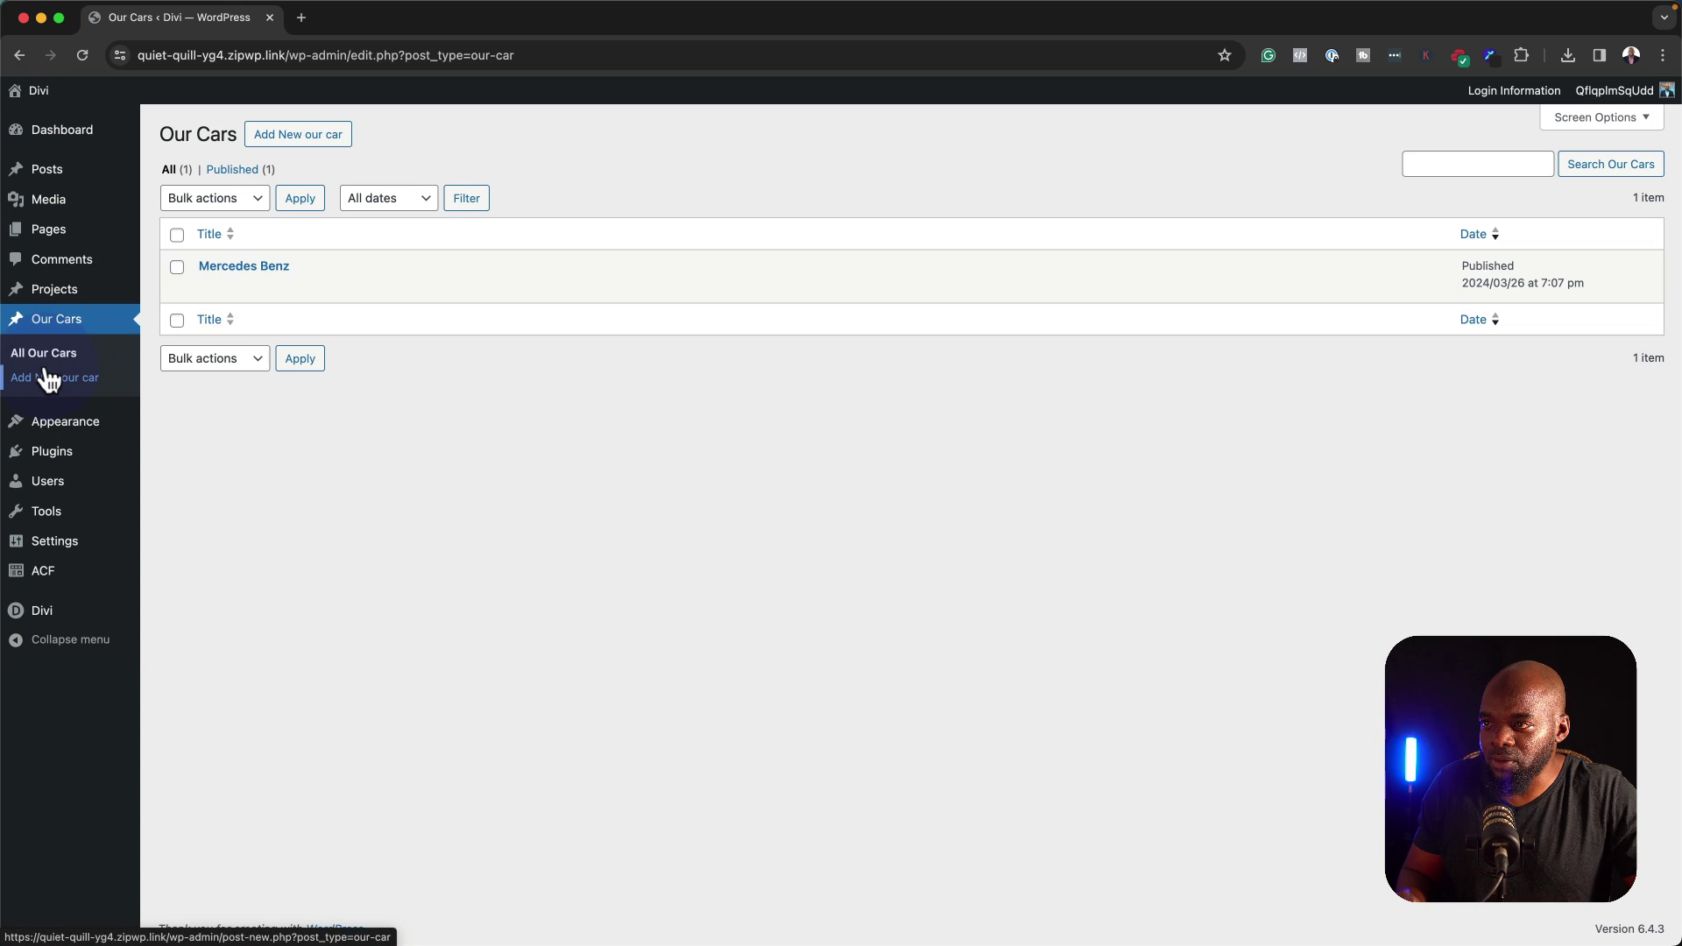
Start an 'Audi' car post, fill in Name Of Car, and set the blue Audi photo.
{"action": "left_click", "coordinate": [248, 271]}
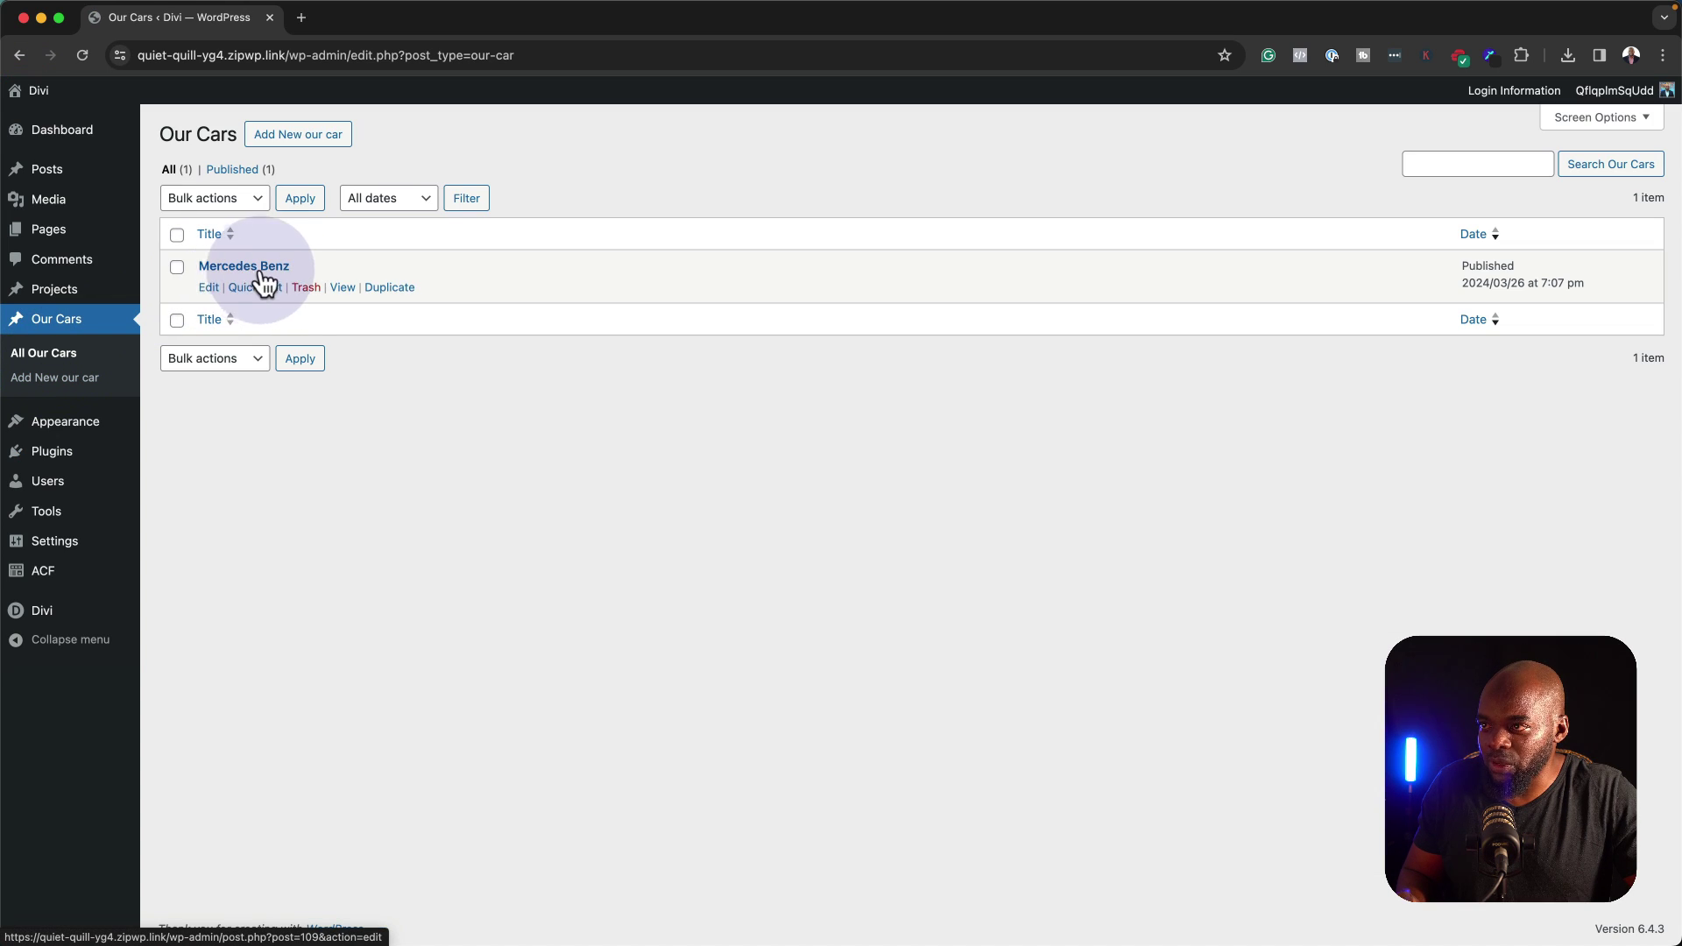
{"action": "left_click", "coordinate": [322, 147]}
{"action": "left_click", "coordinate": [394, 198]}
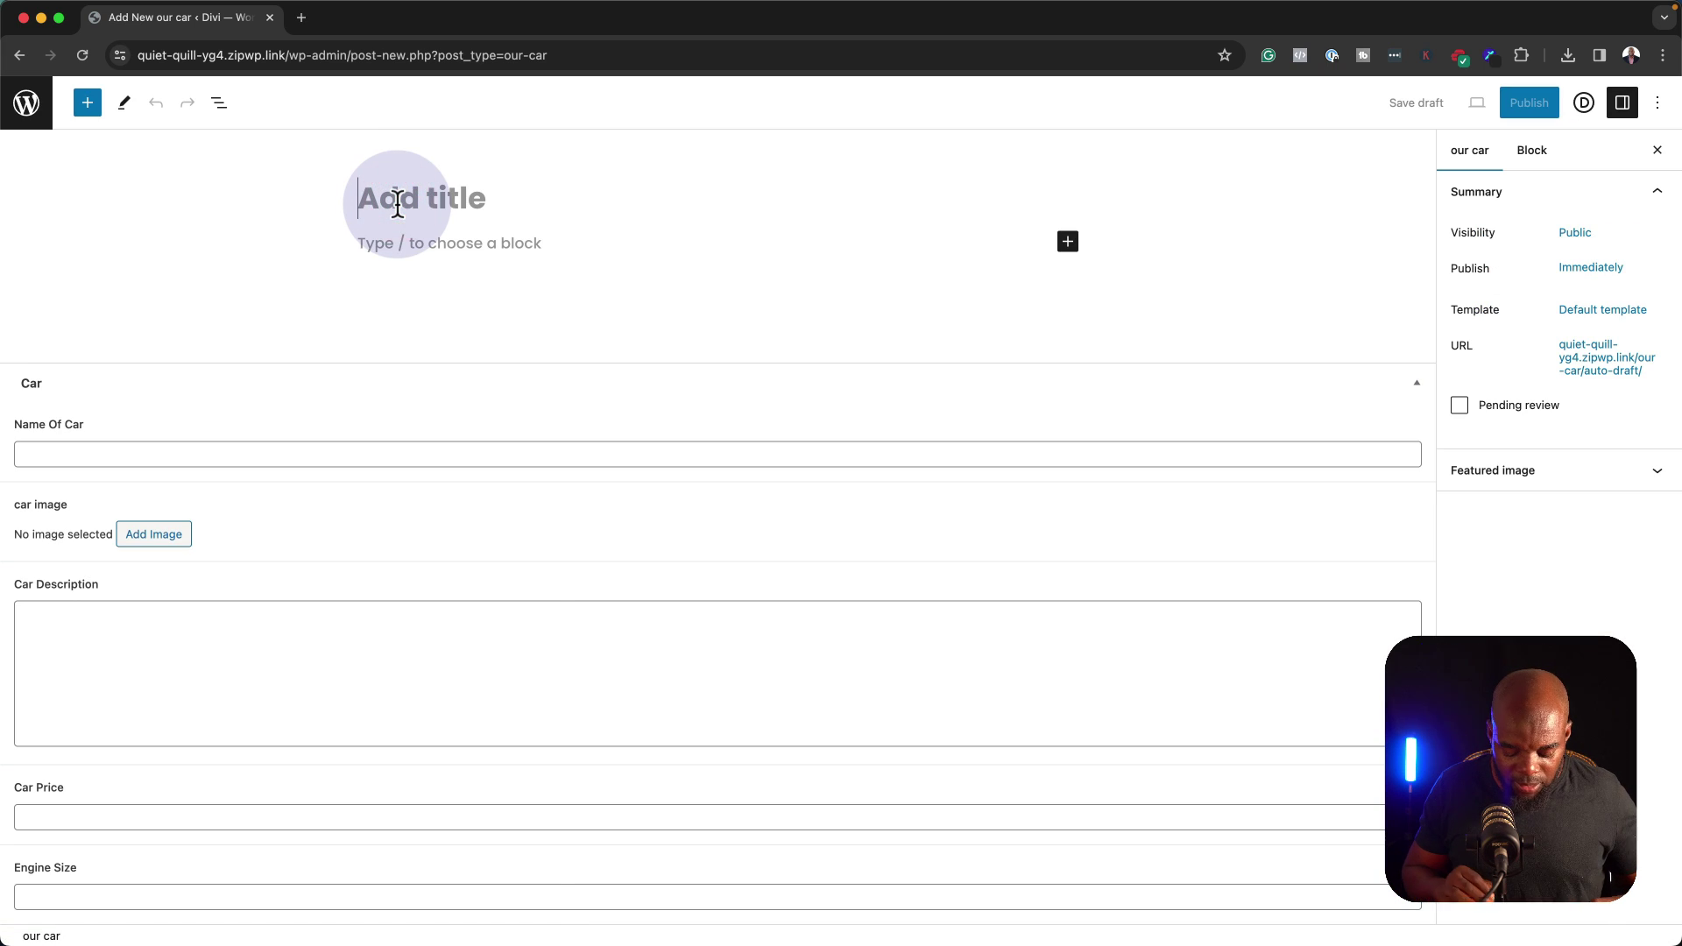
{"action": "type", "text": "Audi"}
{"action": "left_click", "coordinate": [296, 454]}
{"action": "type", "text": "Aud"}
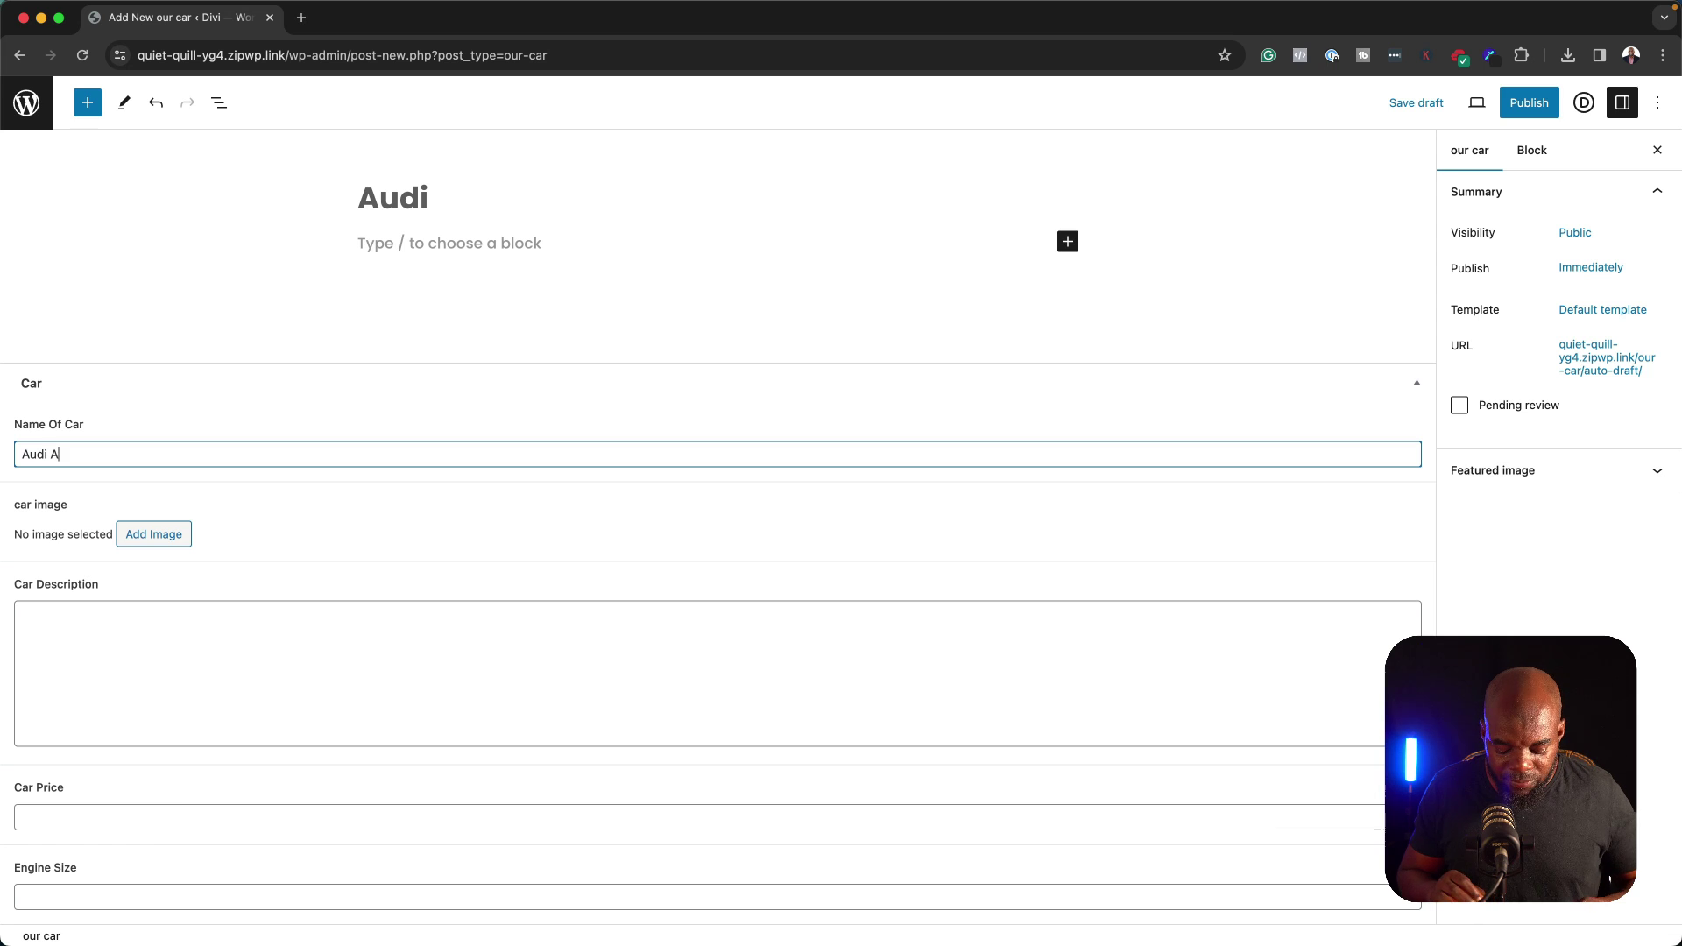
{"action": "type", "text": "i A"}
{"action": "type", "text": "3"}
{"action": "left_click", "coordinate": [176, 534]}
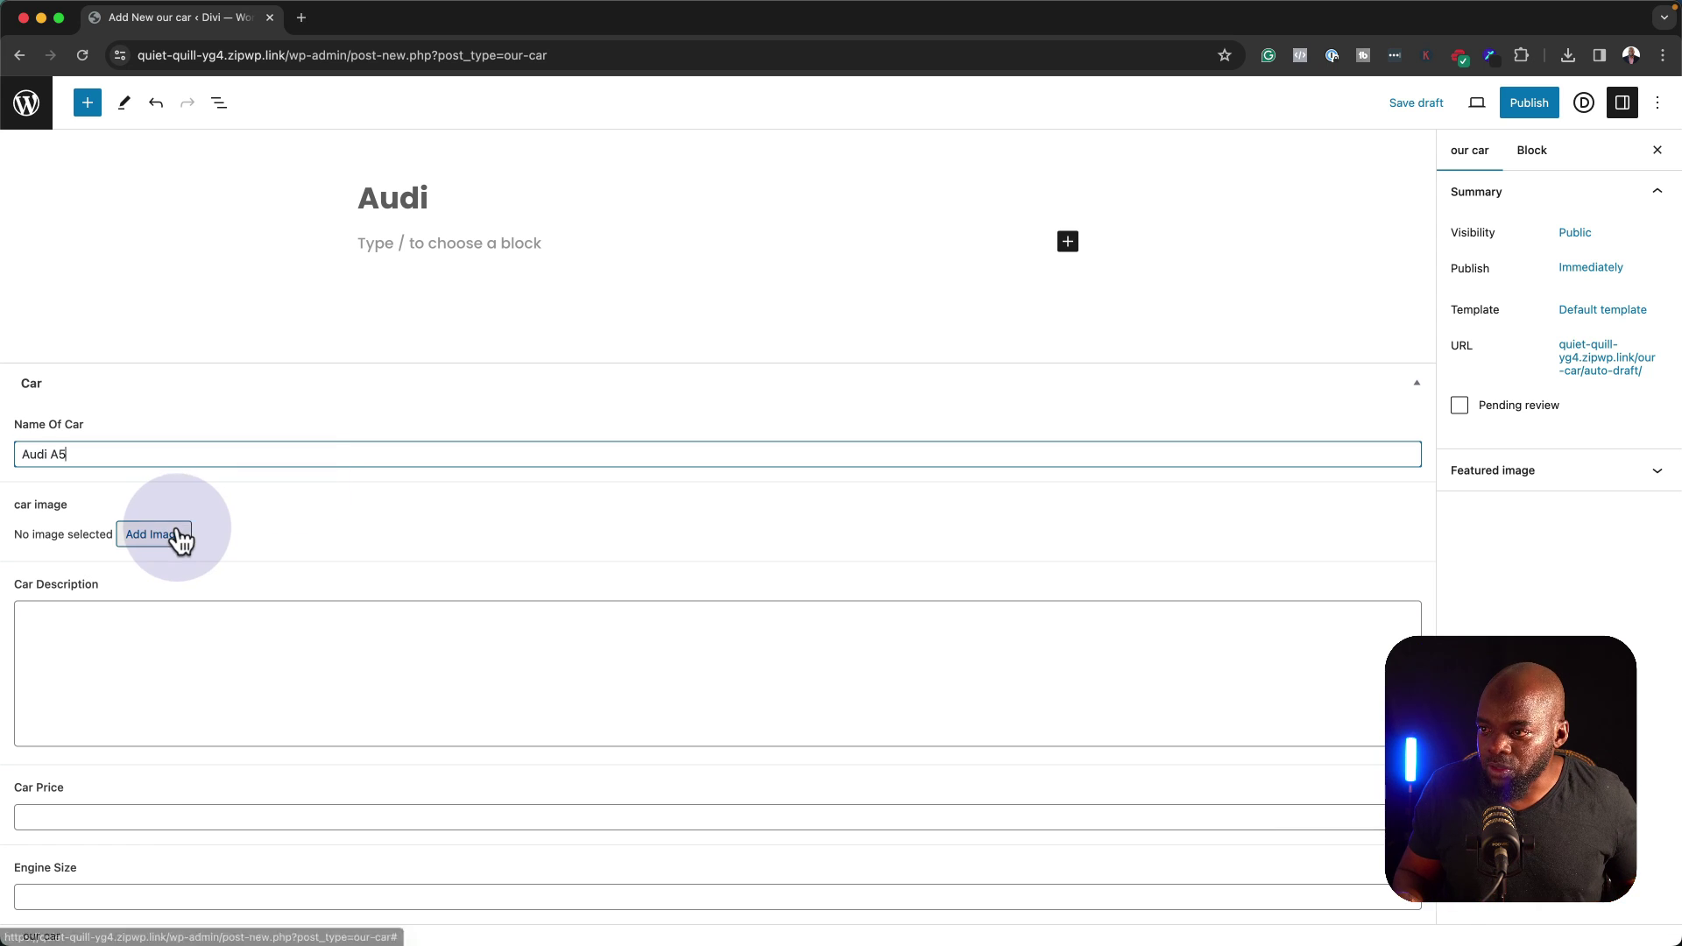
{"action": "left_click", "coordinate": [261, 296]}
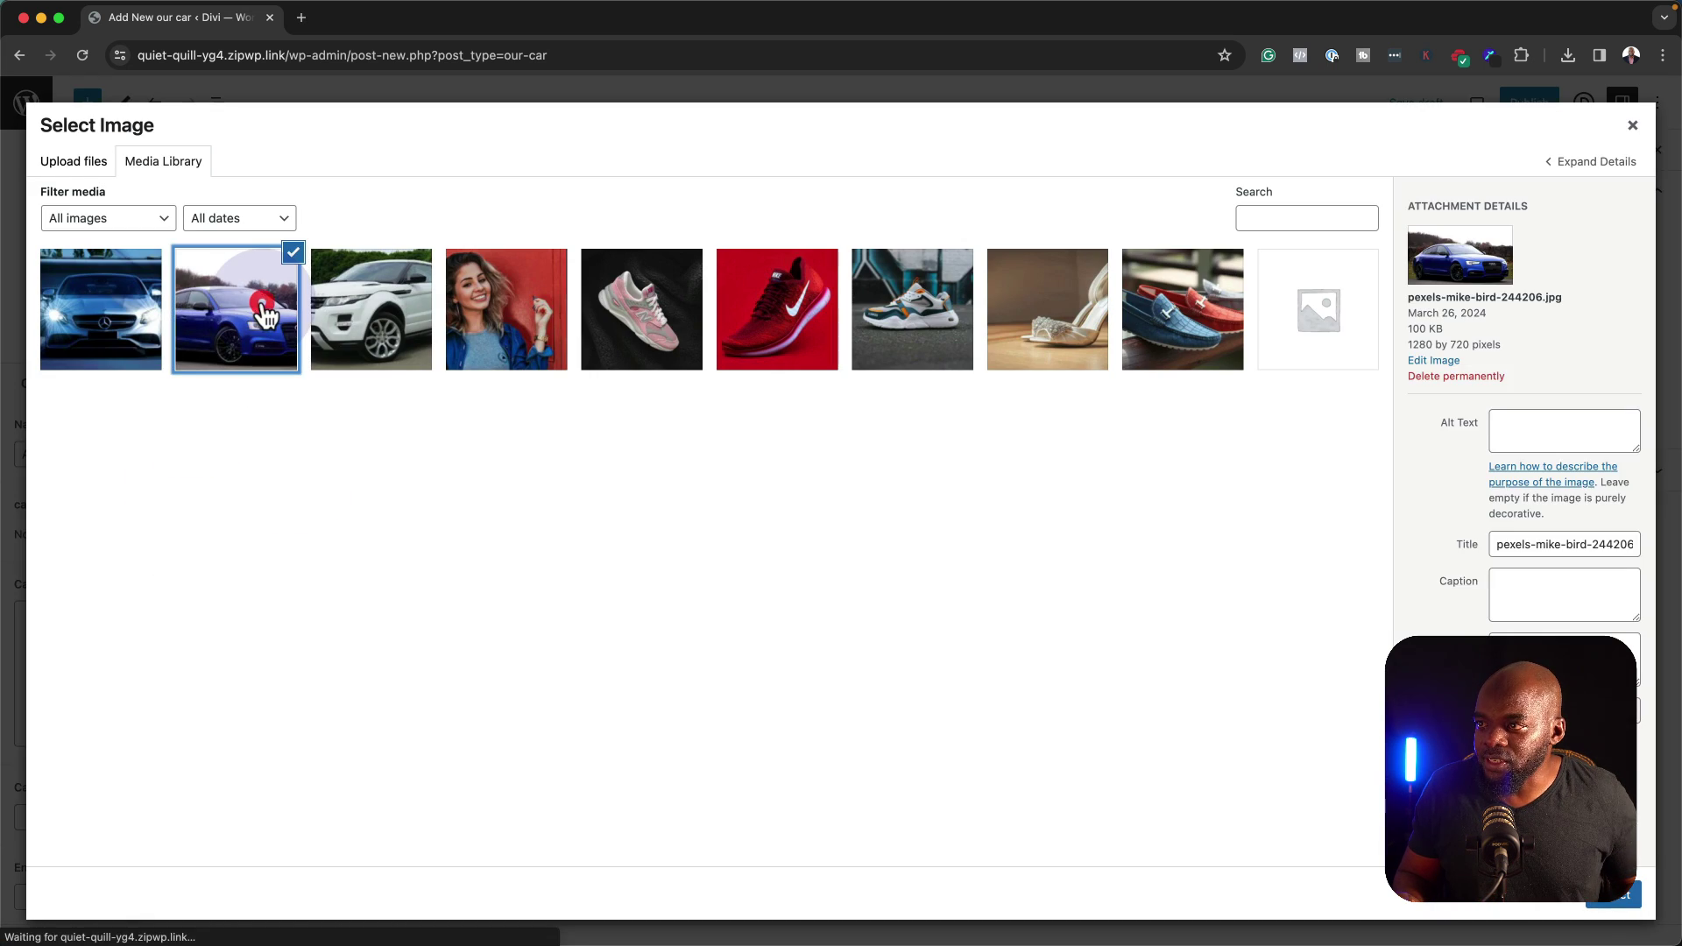
{"action": "left_click", "coordinate": [1622, 902]}
Paste the Lorem ipsum description, enter price 100,000 and engine 2L V6, and publish.
{"action": "left_click", "coordinate": [657, 666]}
{"action": "type", "text": "Lorem ipsum dolor sit amet, consectetuer adipiscing elit. Donec odio. Quisque volutpat mattis eros. Nullam malesuada erat ut turpis. Suspendisse urna nibh viverra non semper suscipit posuere a pede.  Donec nec justo eget felis facilisis fermentum. Aliquam porttitor mauris sit amet orci. Aenean dignissim pellentesque felis."}
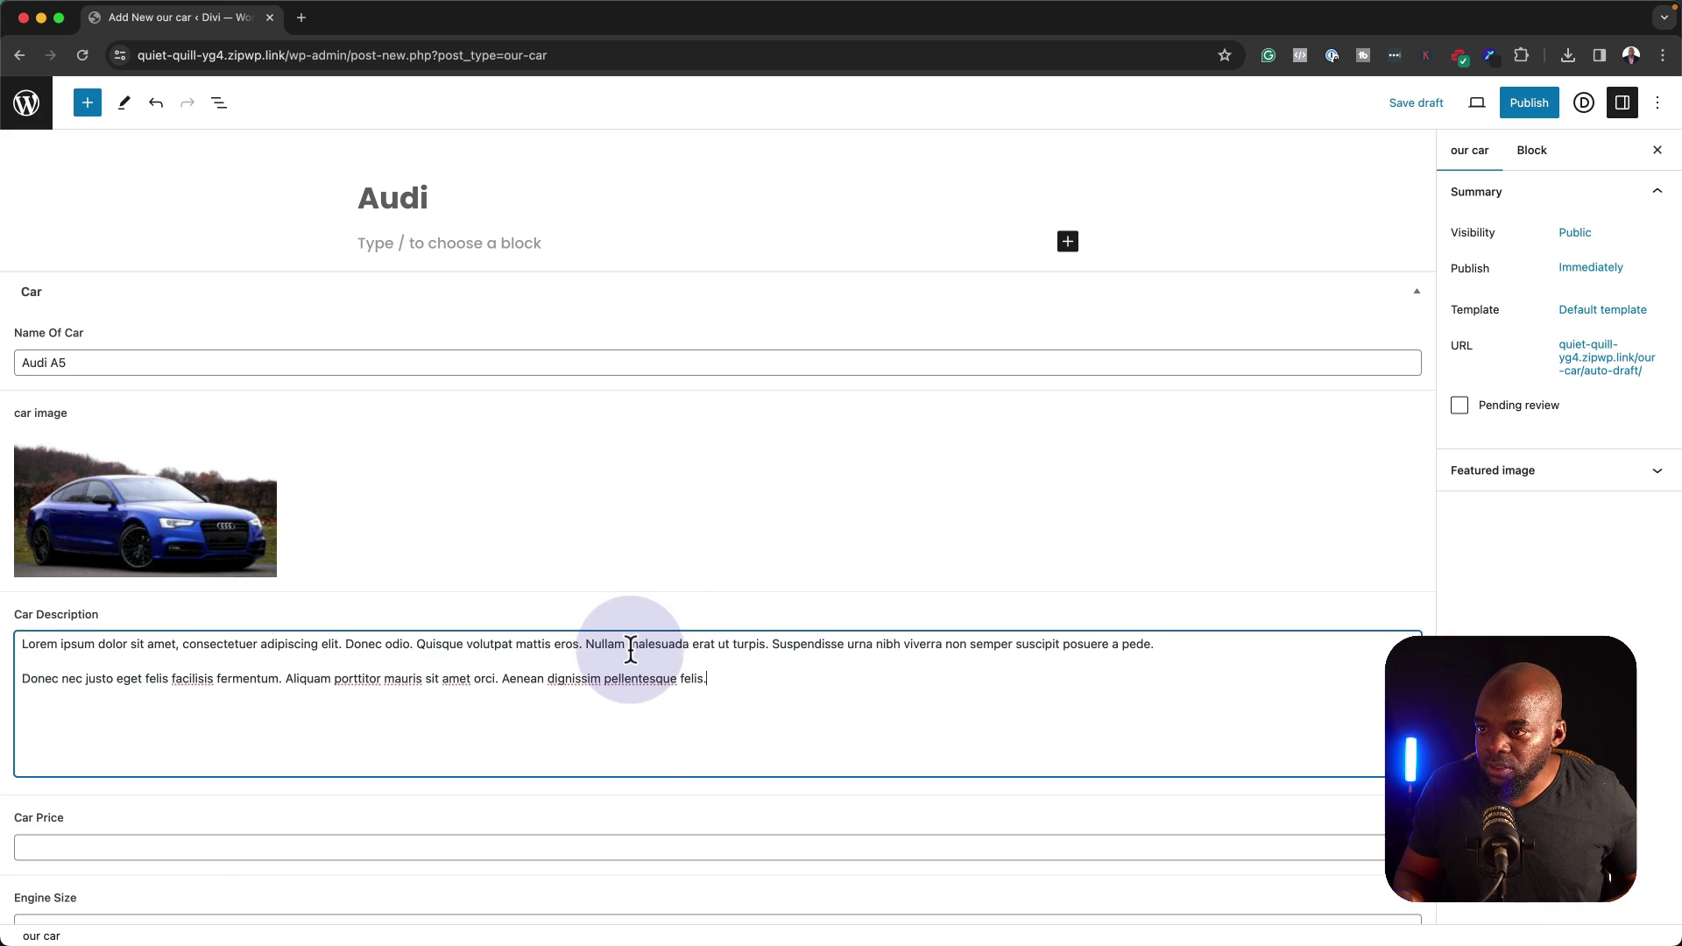
{"action": "left_click", "coordinate": [181, 843]}
{"action": "type", "text": "100"}
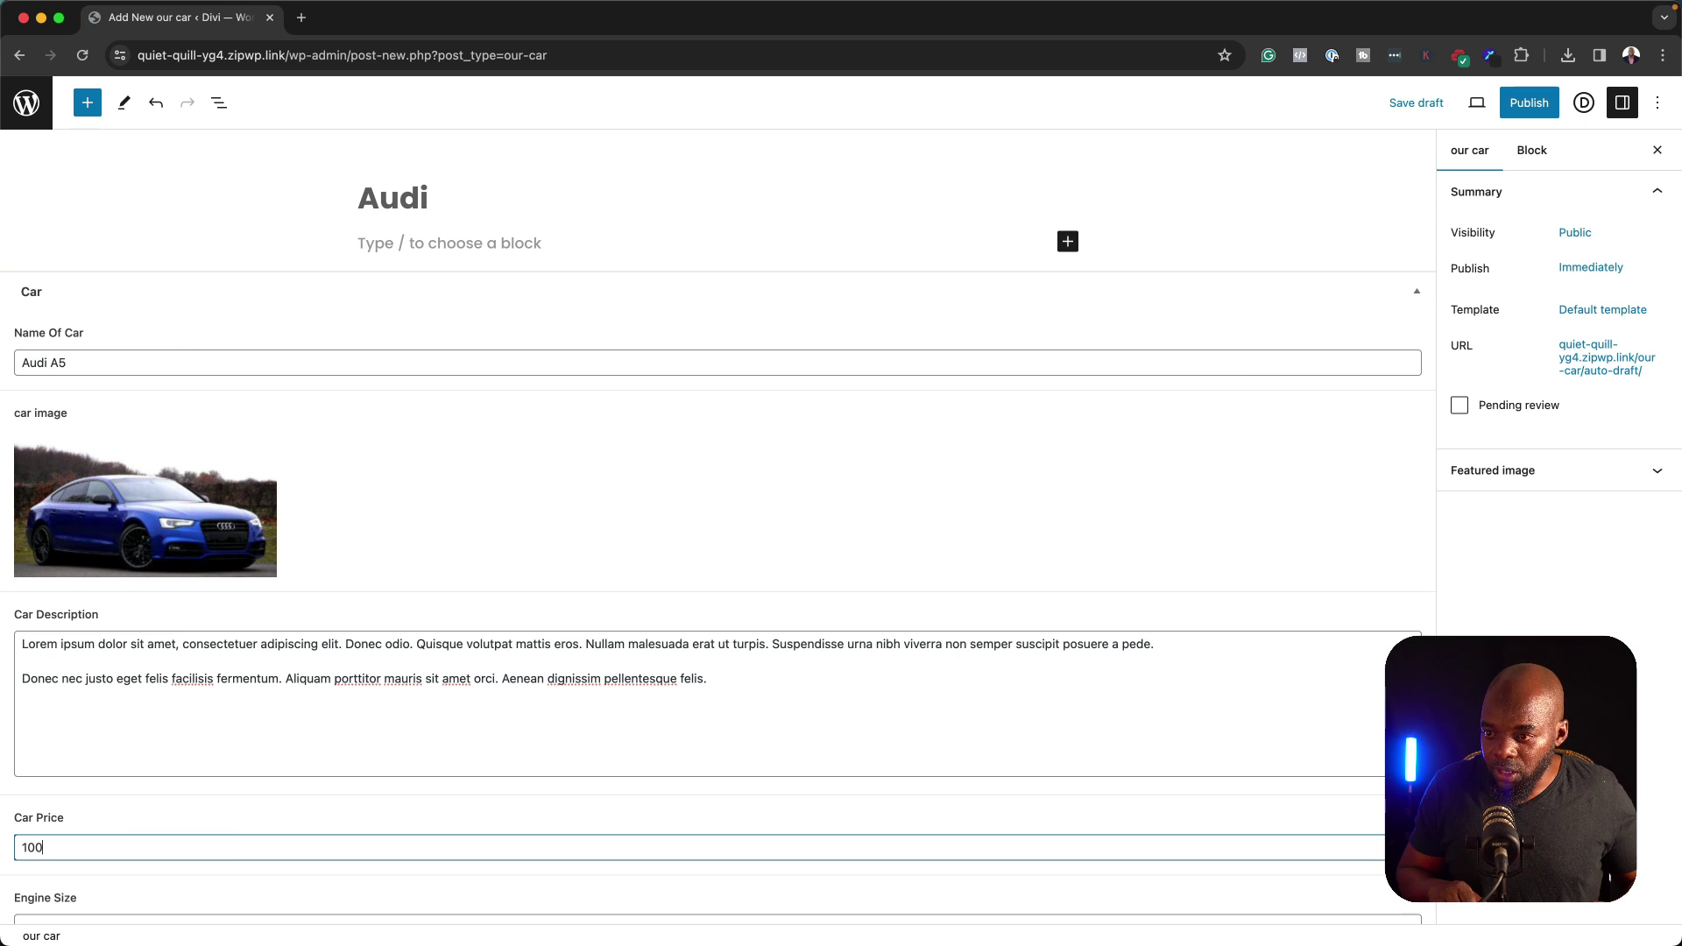
{"action": "type", "text": ",000"}
{"action": "left_click", "coordinate": [139, 900]}
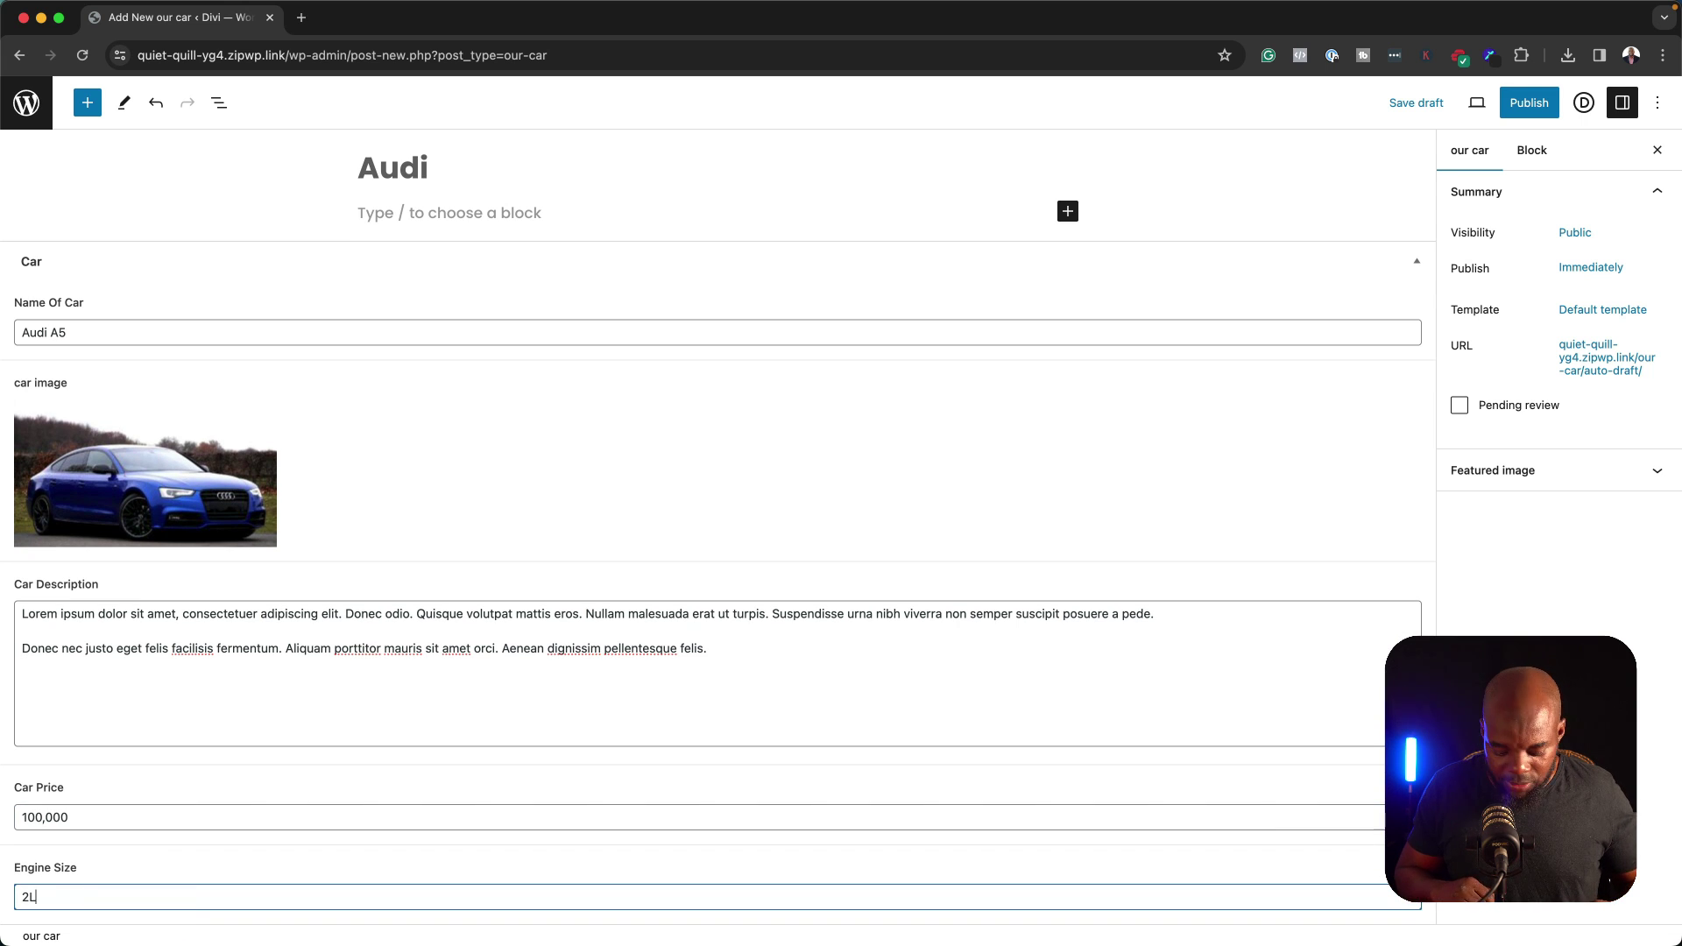
{"action": "type", "text": "2L V6"}
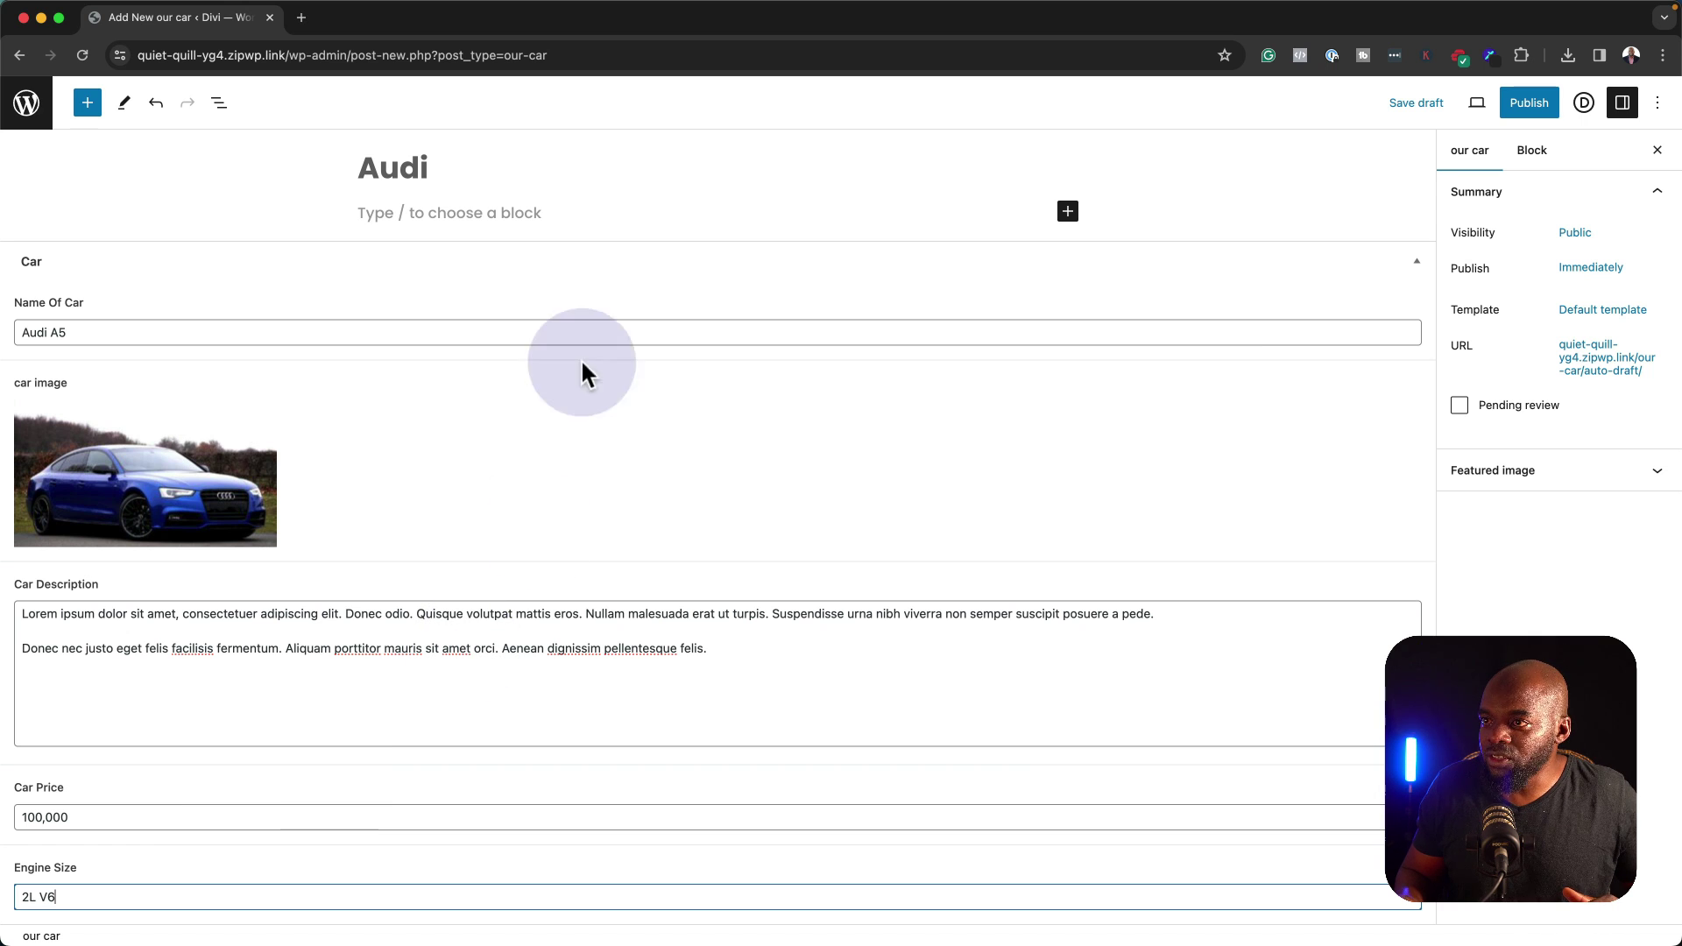
{"action": "left_click", "coordinate": [1531, 104]}
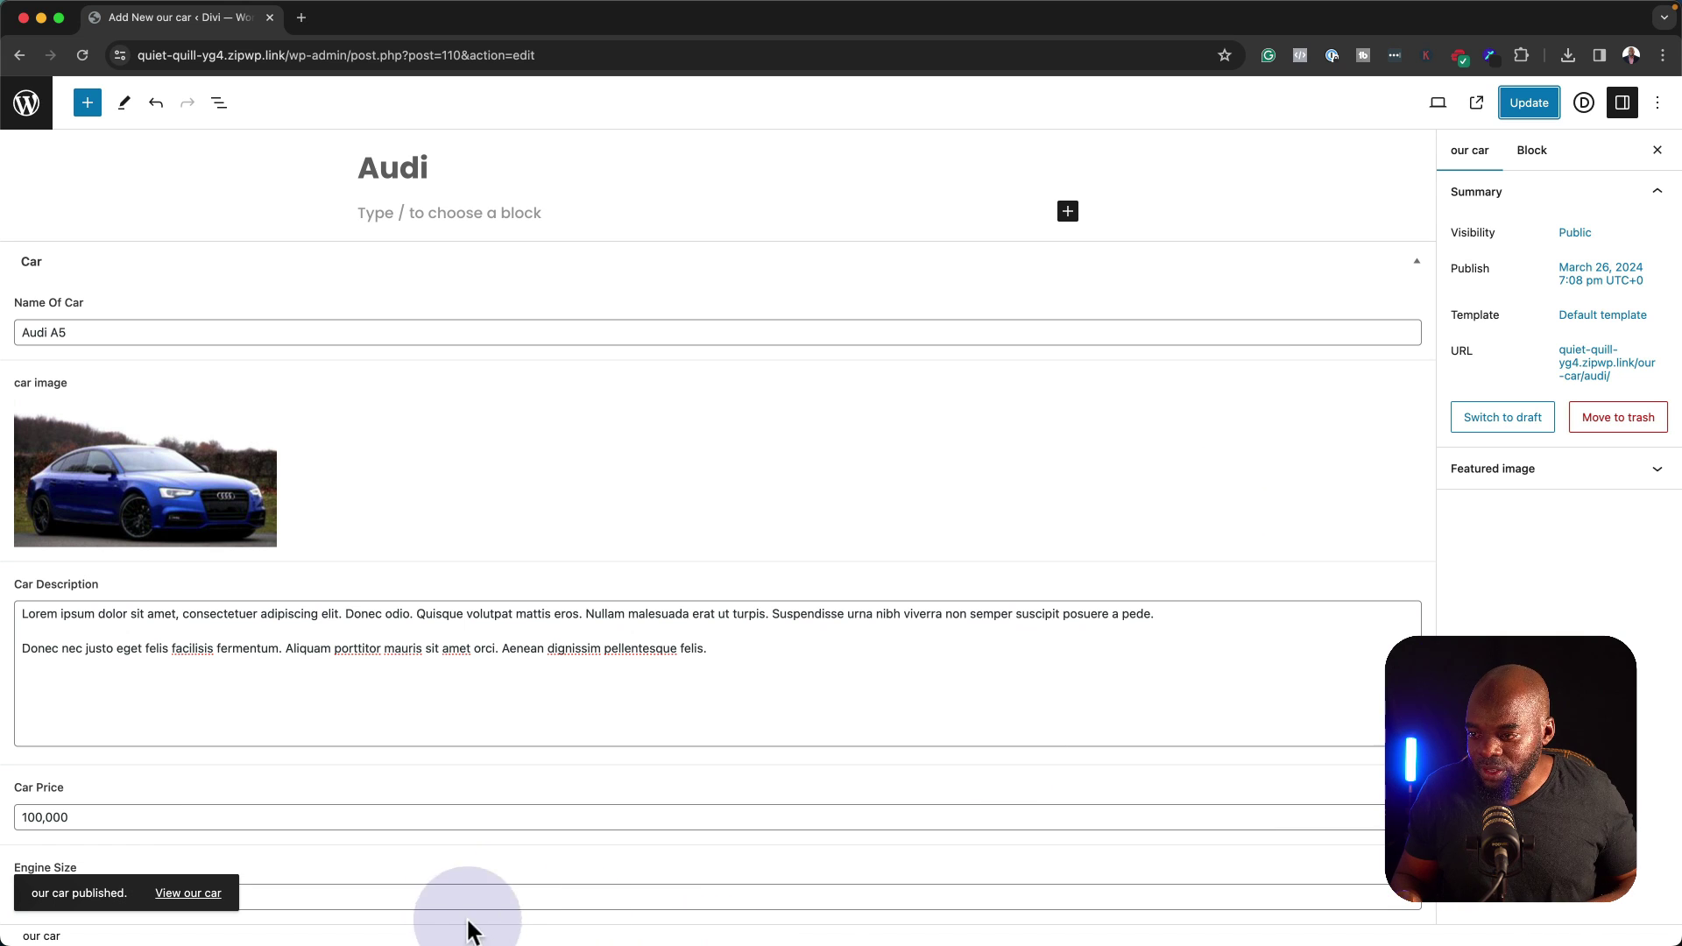
{"action": "left_click", "coordinate": [189, 894]}
Check the published Audi page, then return through the editor to the Our Cars list.
{"action": "left_click", "coordinate": [435, 19]}
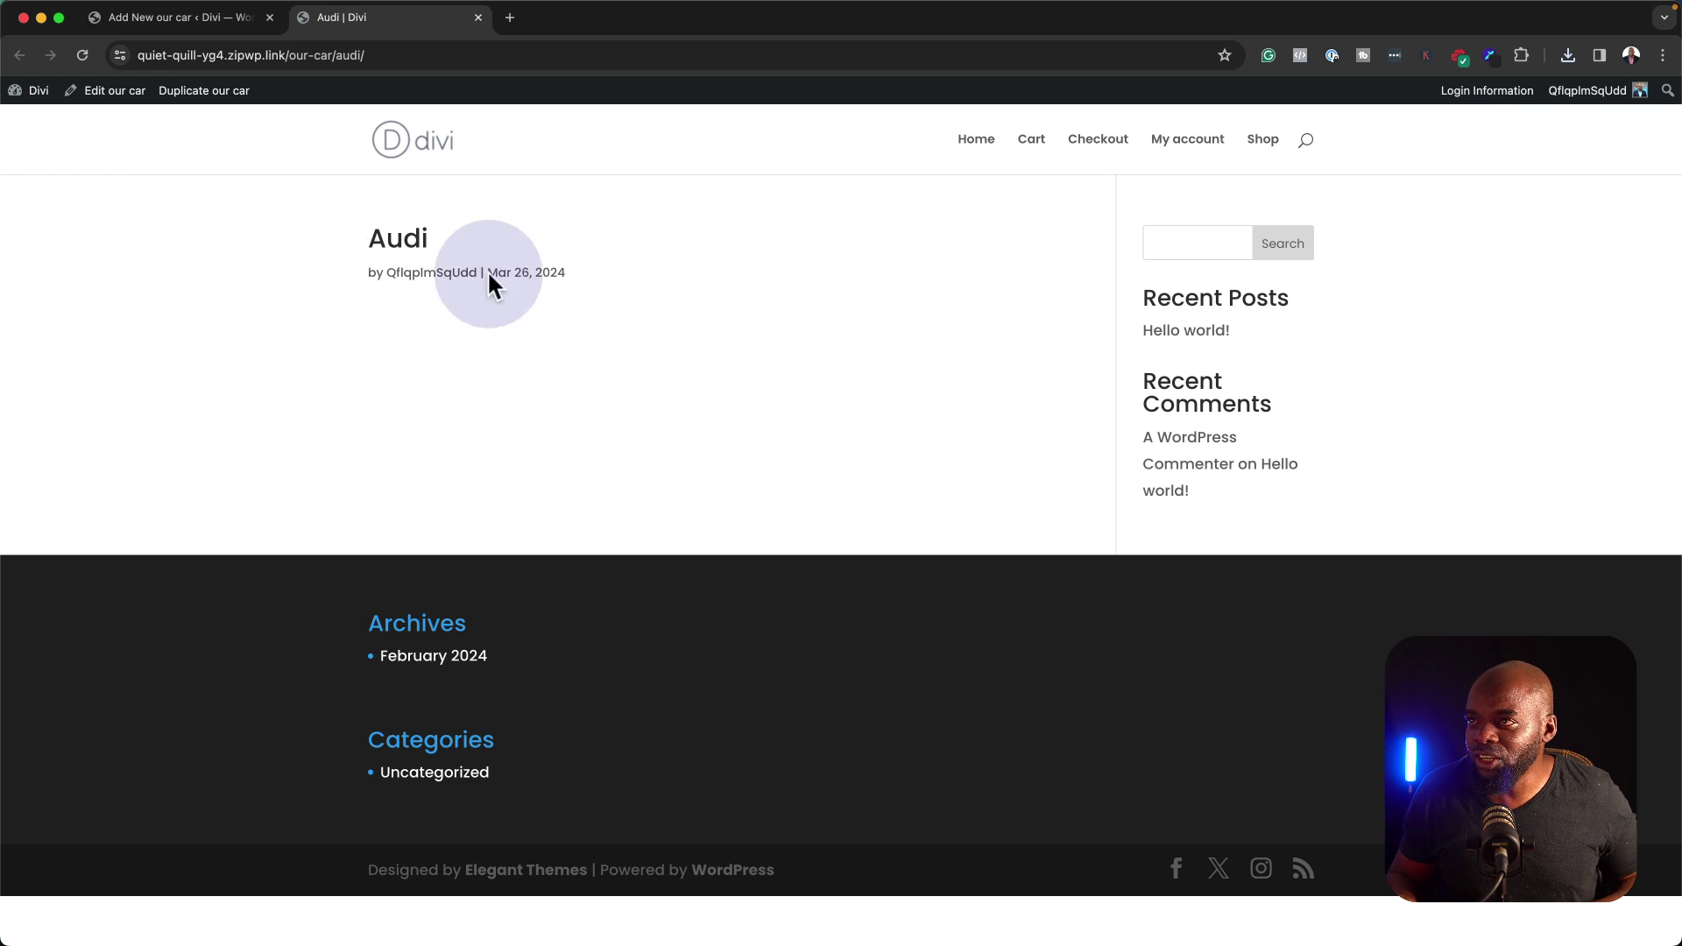
{"action": "left_click", "coordinate": [224, 23]}
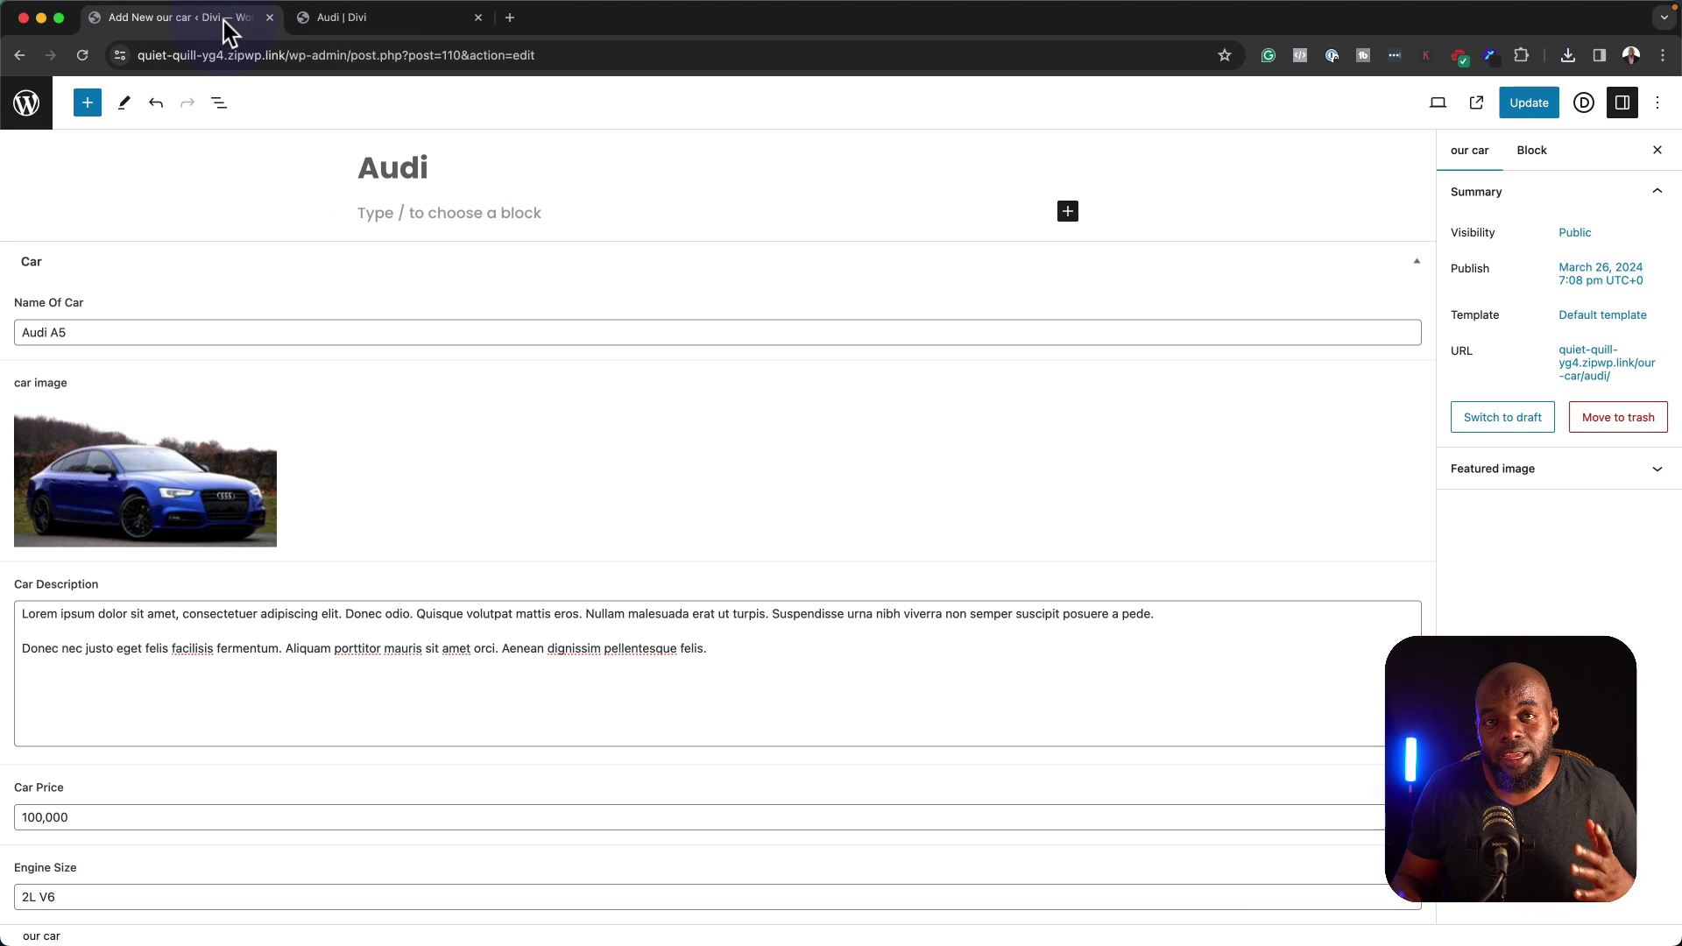
{"action": "left_click", "coordinate": [29, 103]}
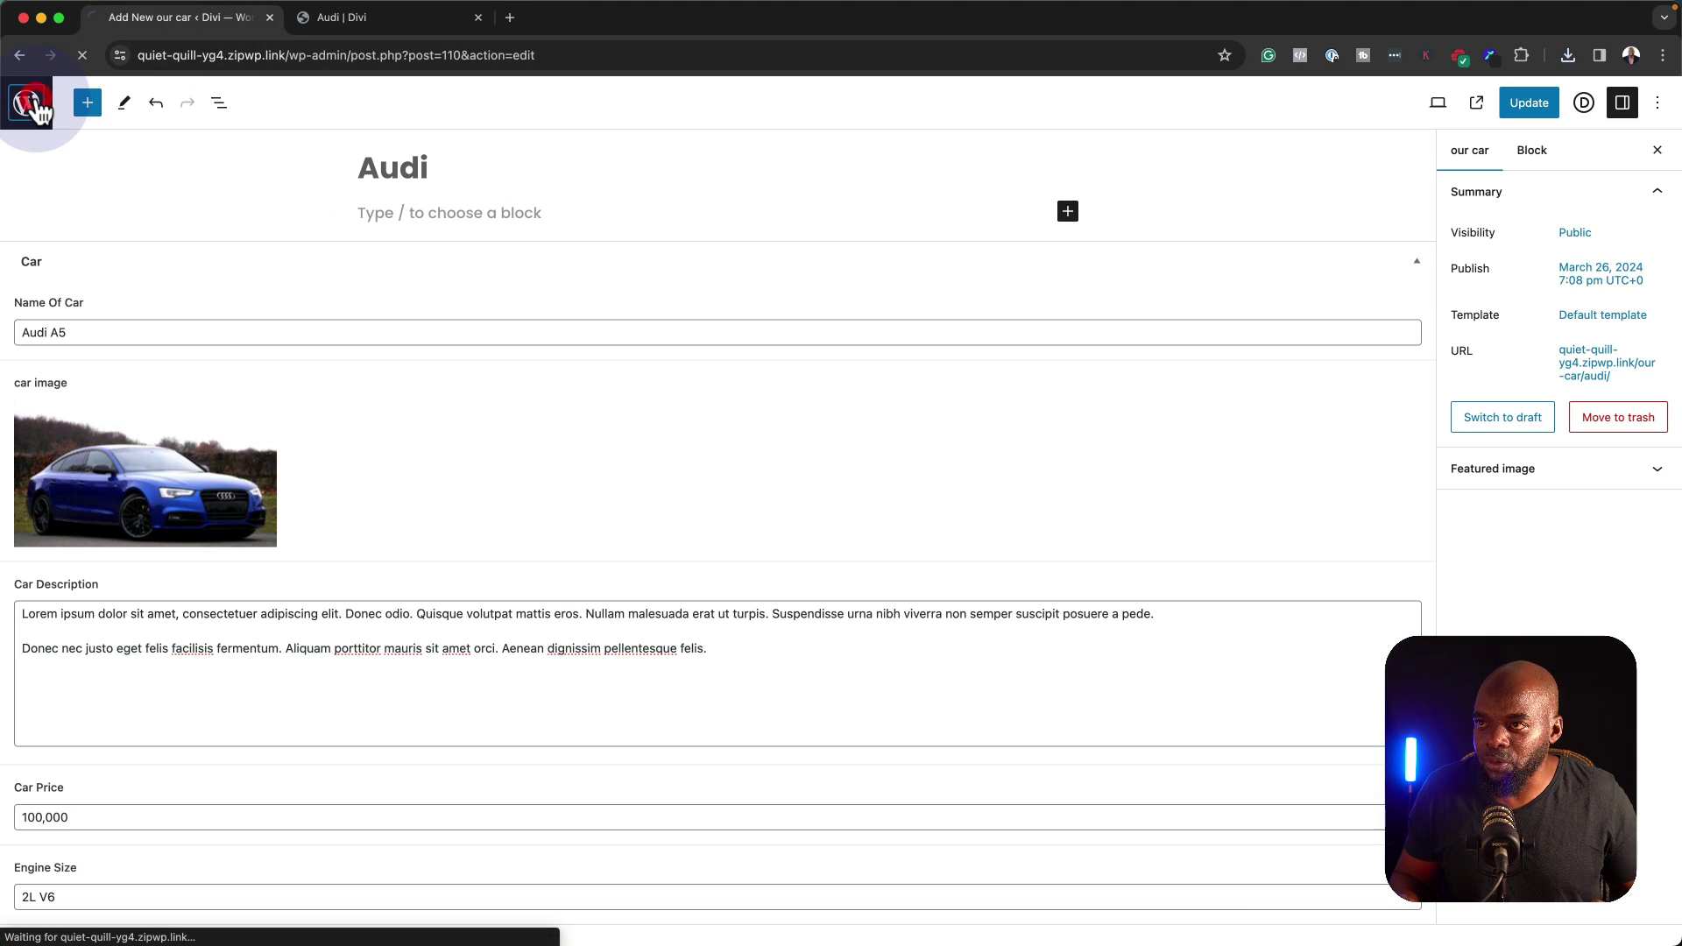
Build a new Divi Theme Builder template from scratch and assign it to All Our Cars.
{"action": "mouse_move", "coordinate": [48, 620]}
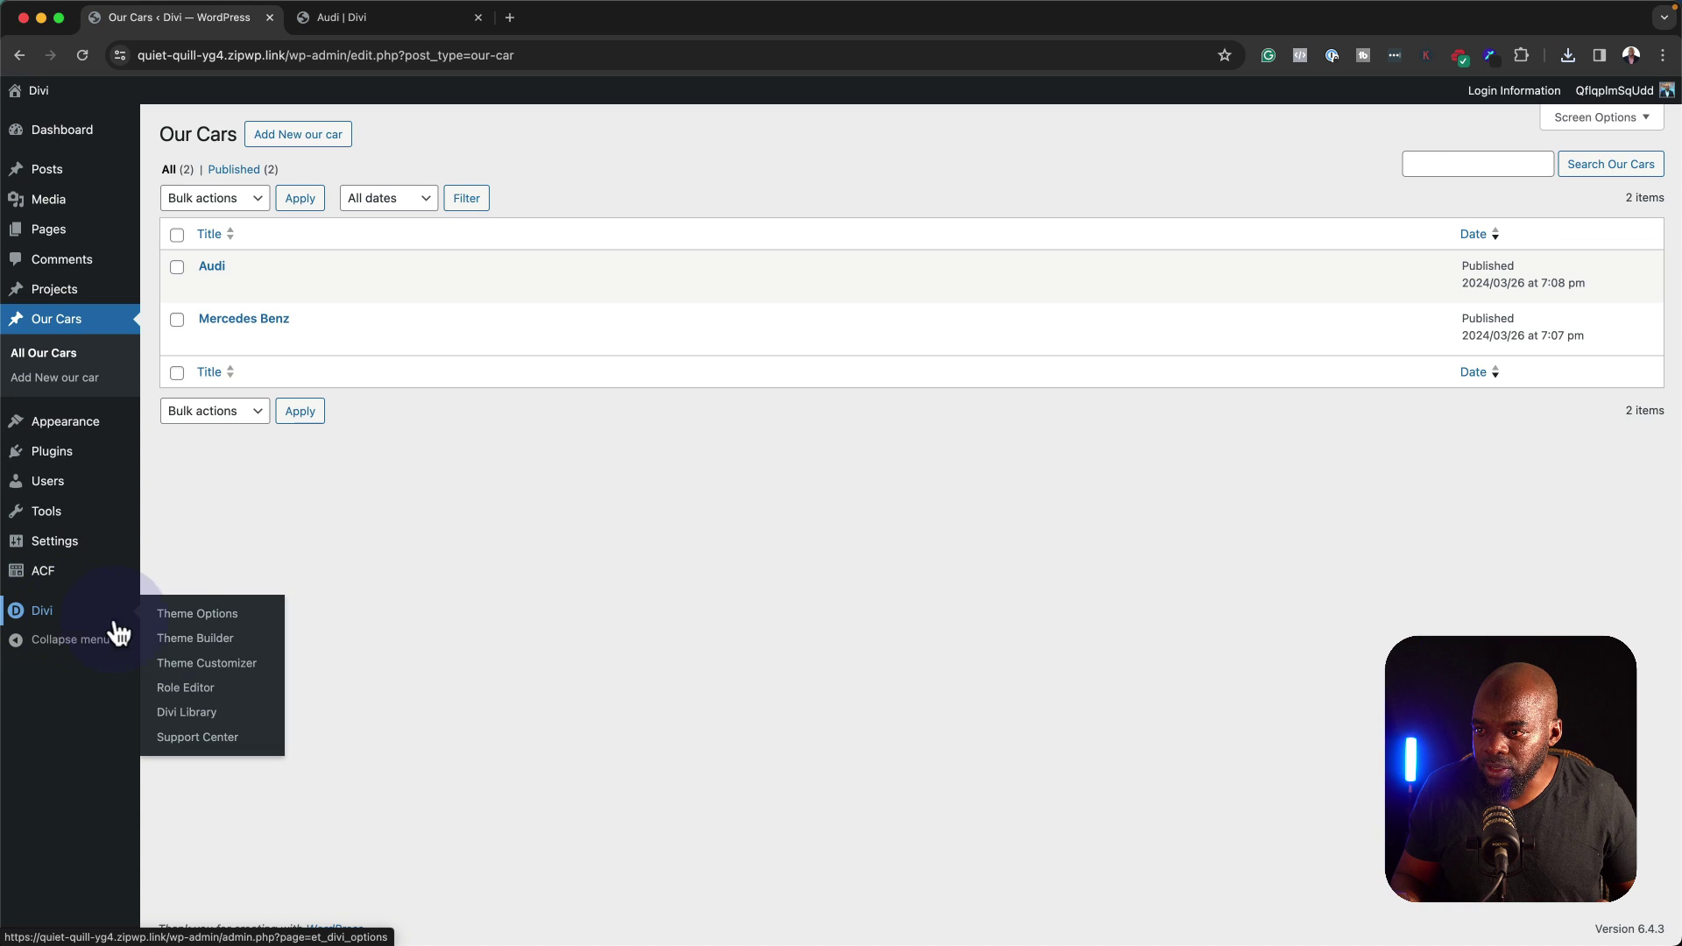
{"action": "left_click", "coordinate": [187, 642]}
{"action": "left_click", "coordinate": [738, 377]}
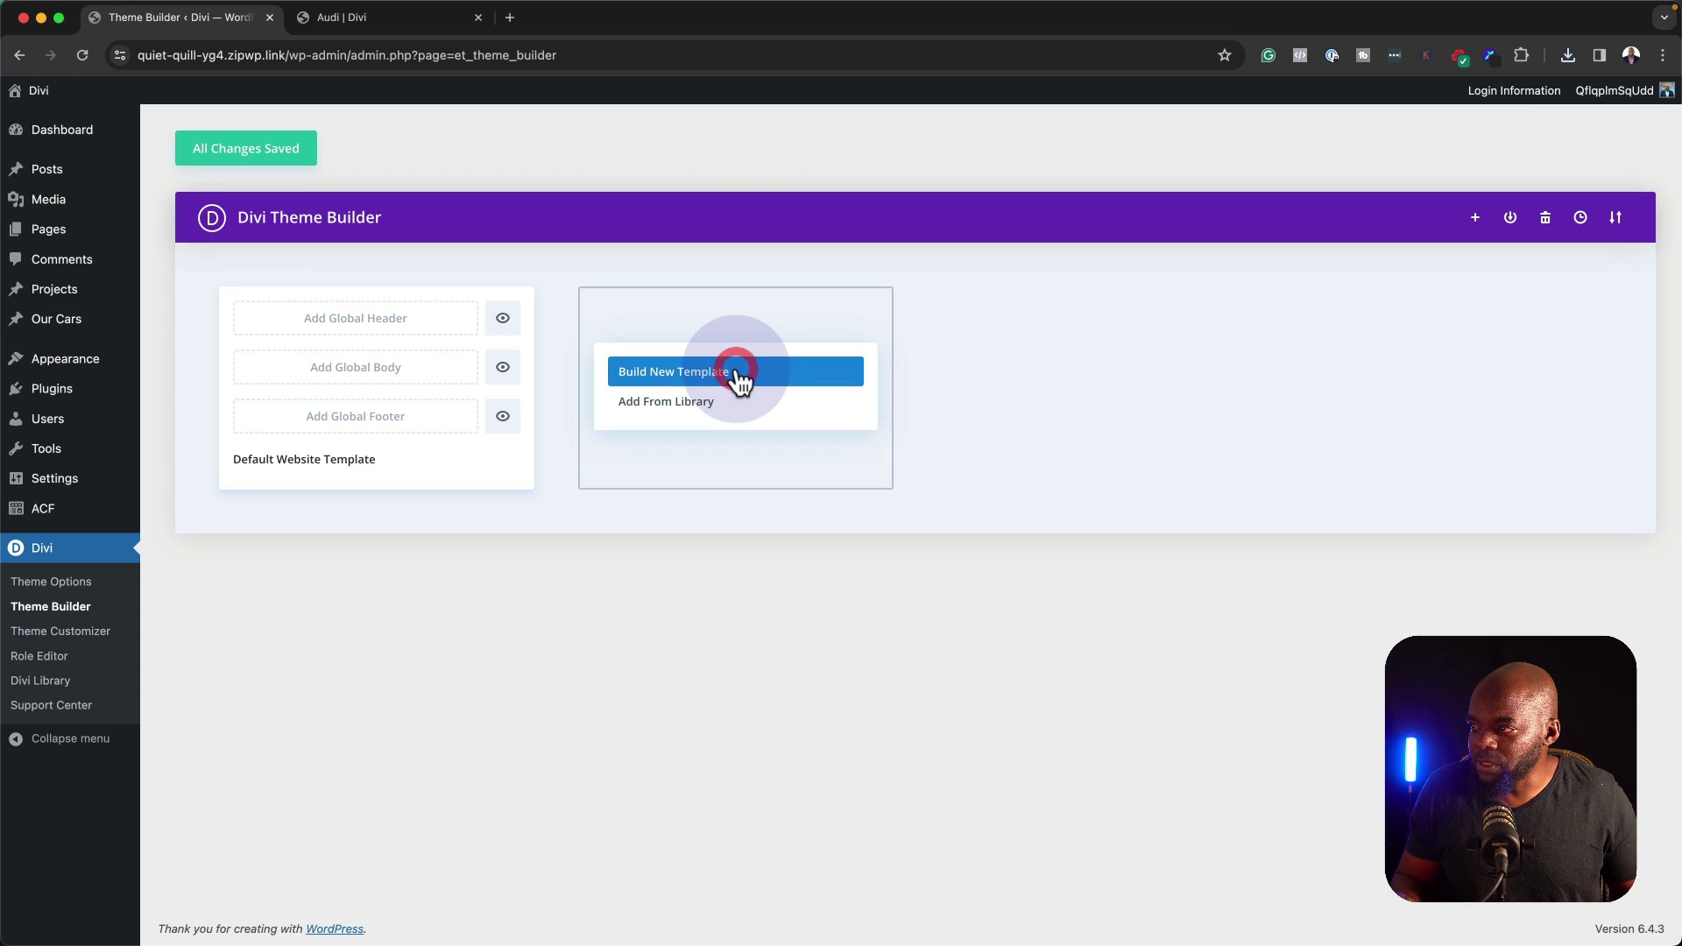
{"action": "left_click", "coordinate": [739, 377]}
{"action": "scroll", "coordinate": [666, 614], "scroll_direction": "down", "scroll_amount": 5}
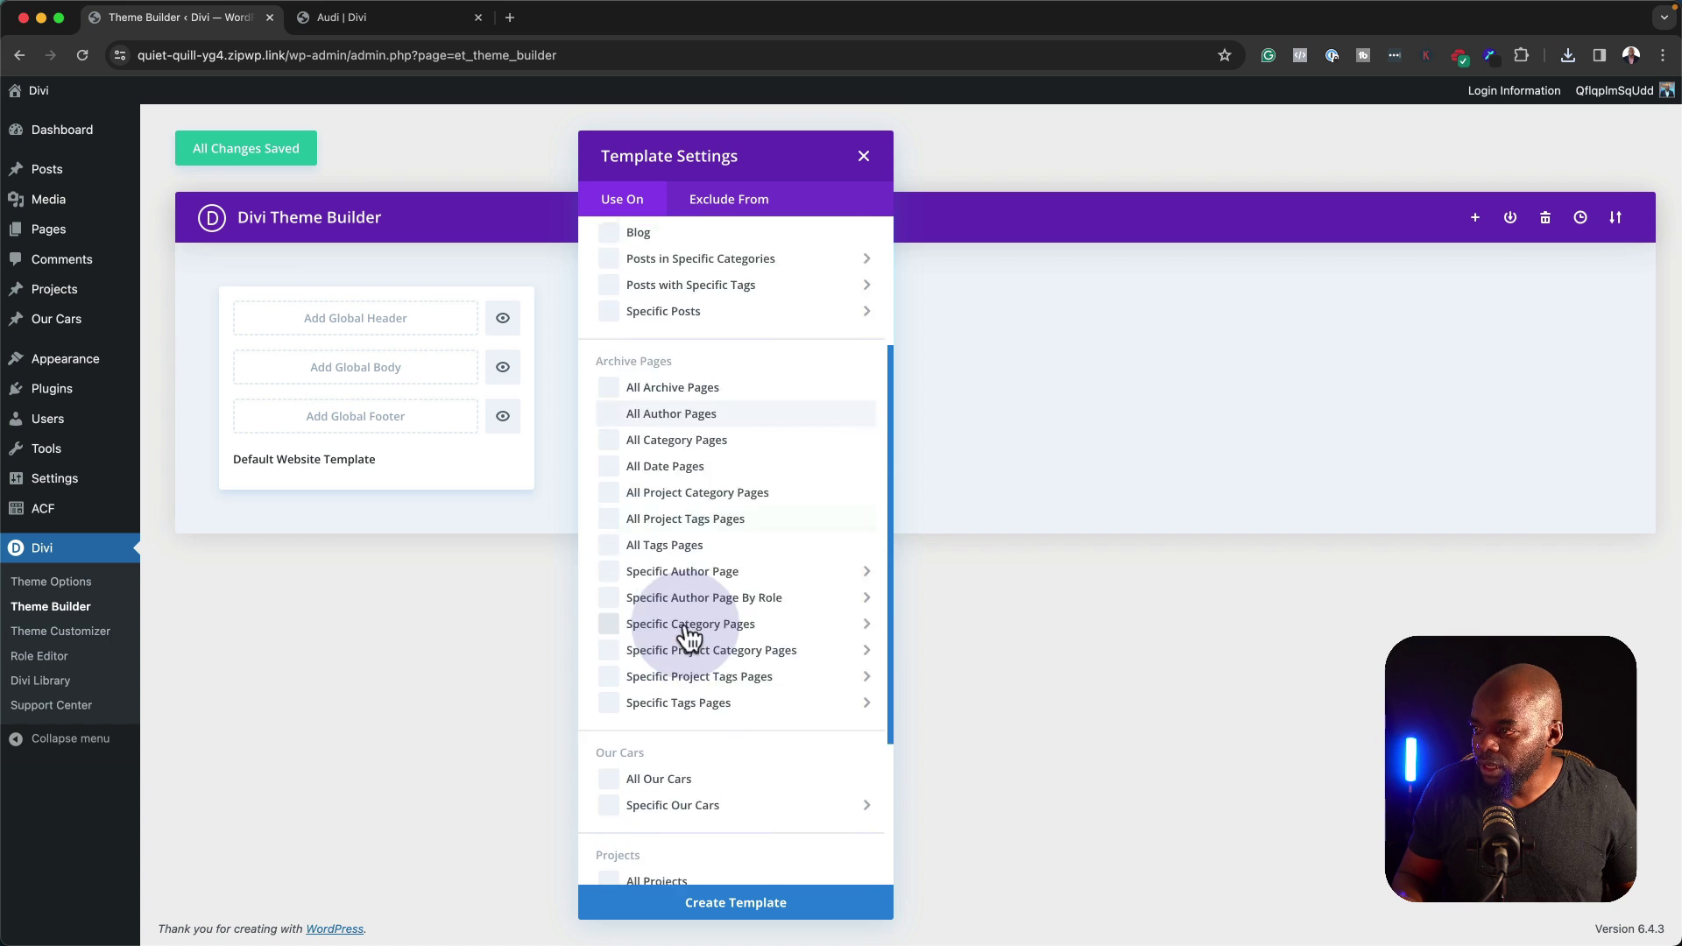
{"action": "scroll", "coordinate": [689, 633], "scroll_direction": "down", "scroll_amount": 3}
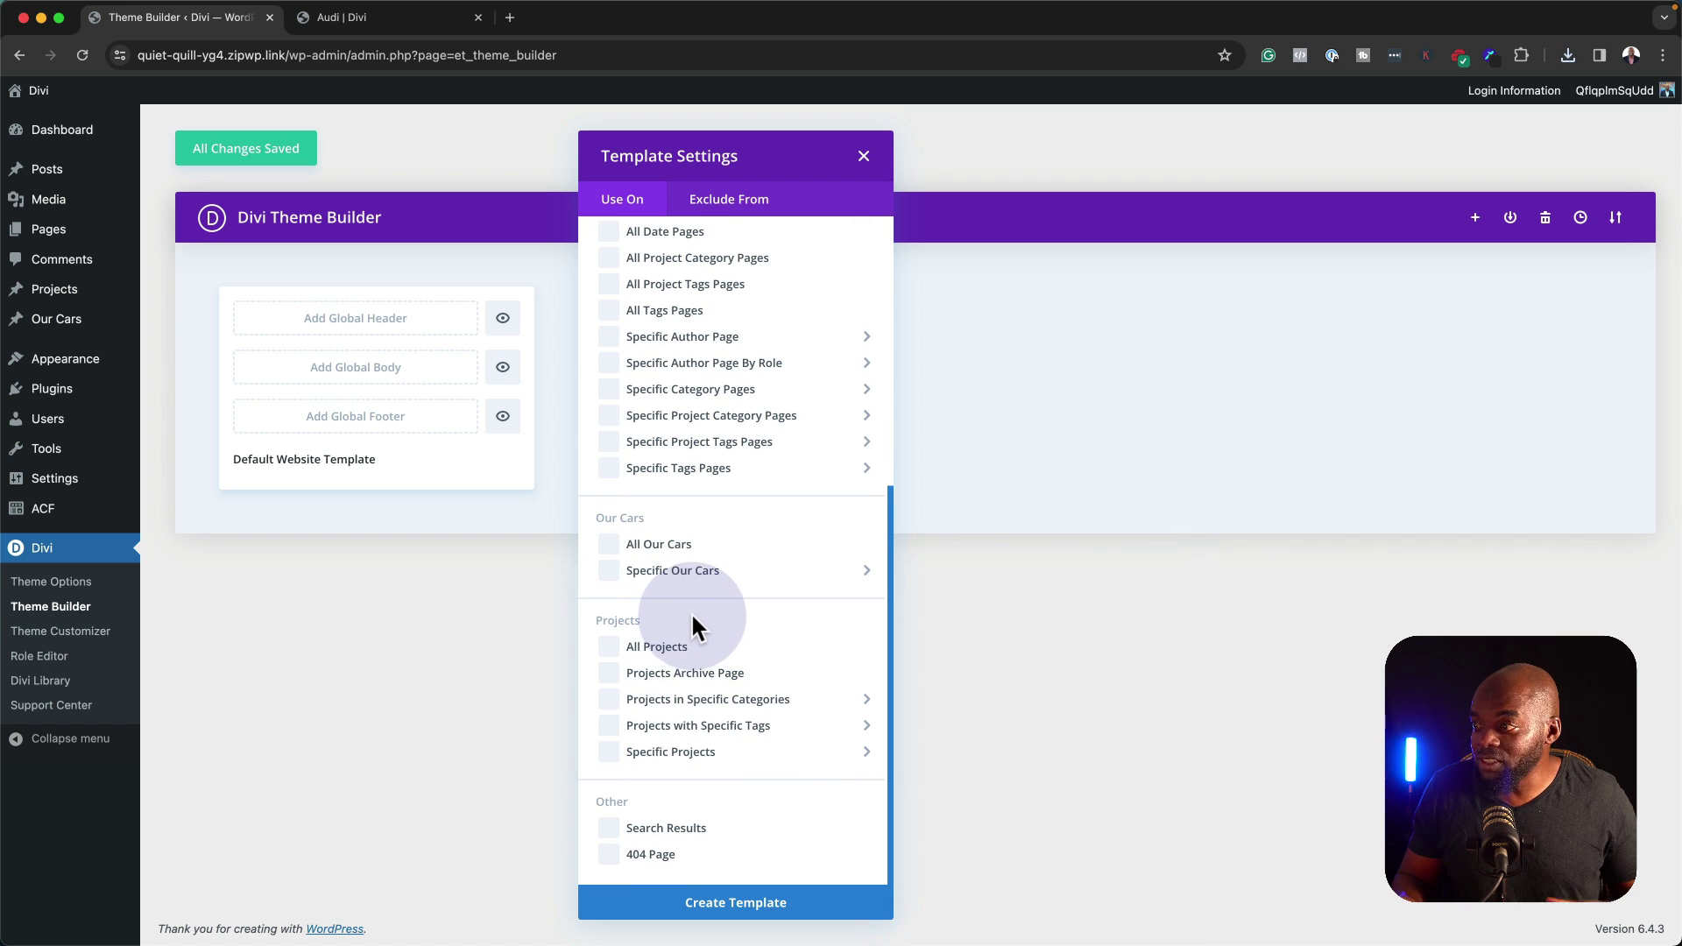
{"action": "mouse_move", "coordinate": [697, 583]}
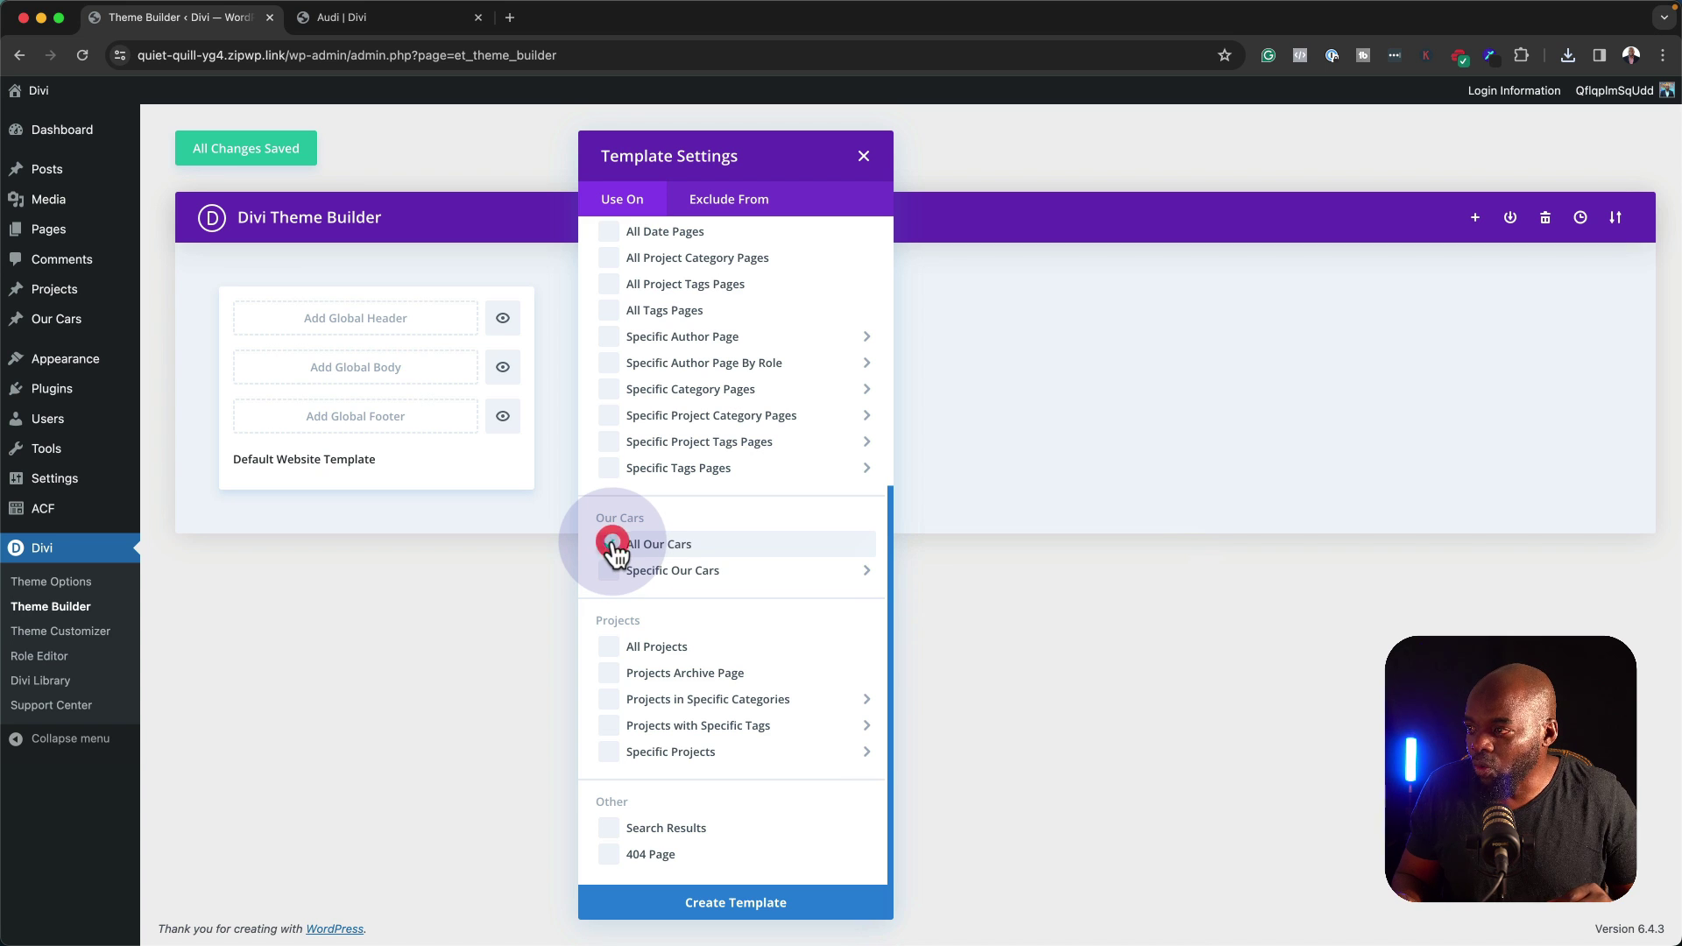
{"action": "left_click", "coordinate": [612, 544]}
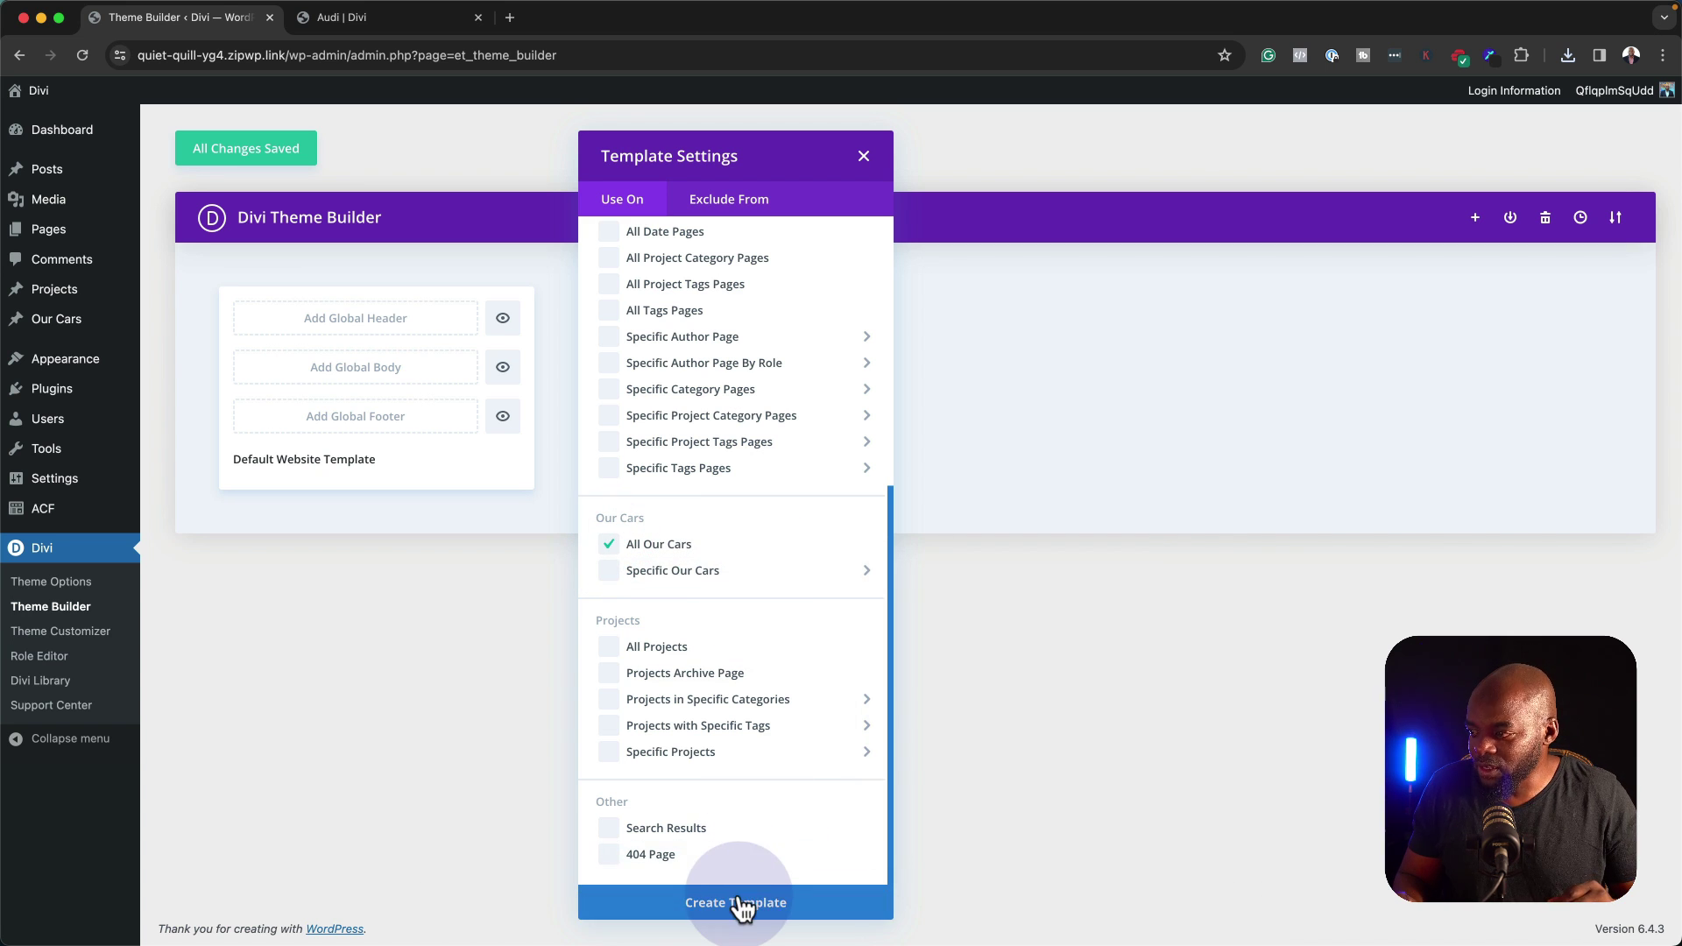
{"action": "left_click", "coordinate": [736, 902]}
{"action": "left_click", "coordinate": [693, 368]}
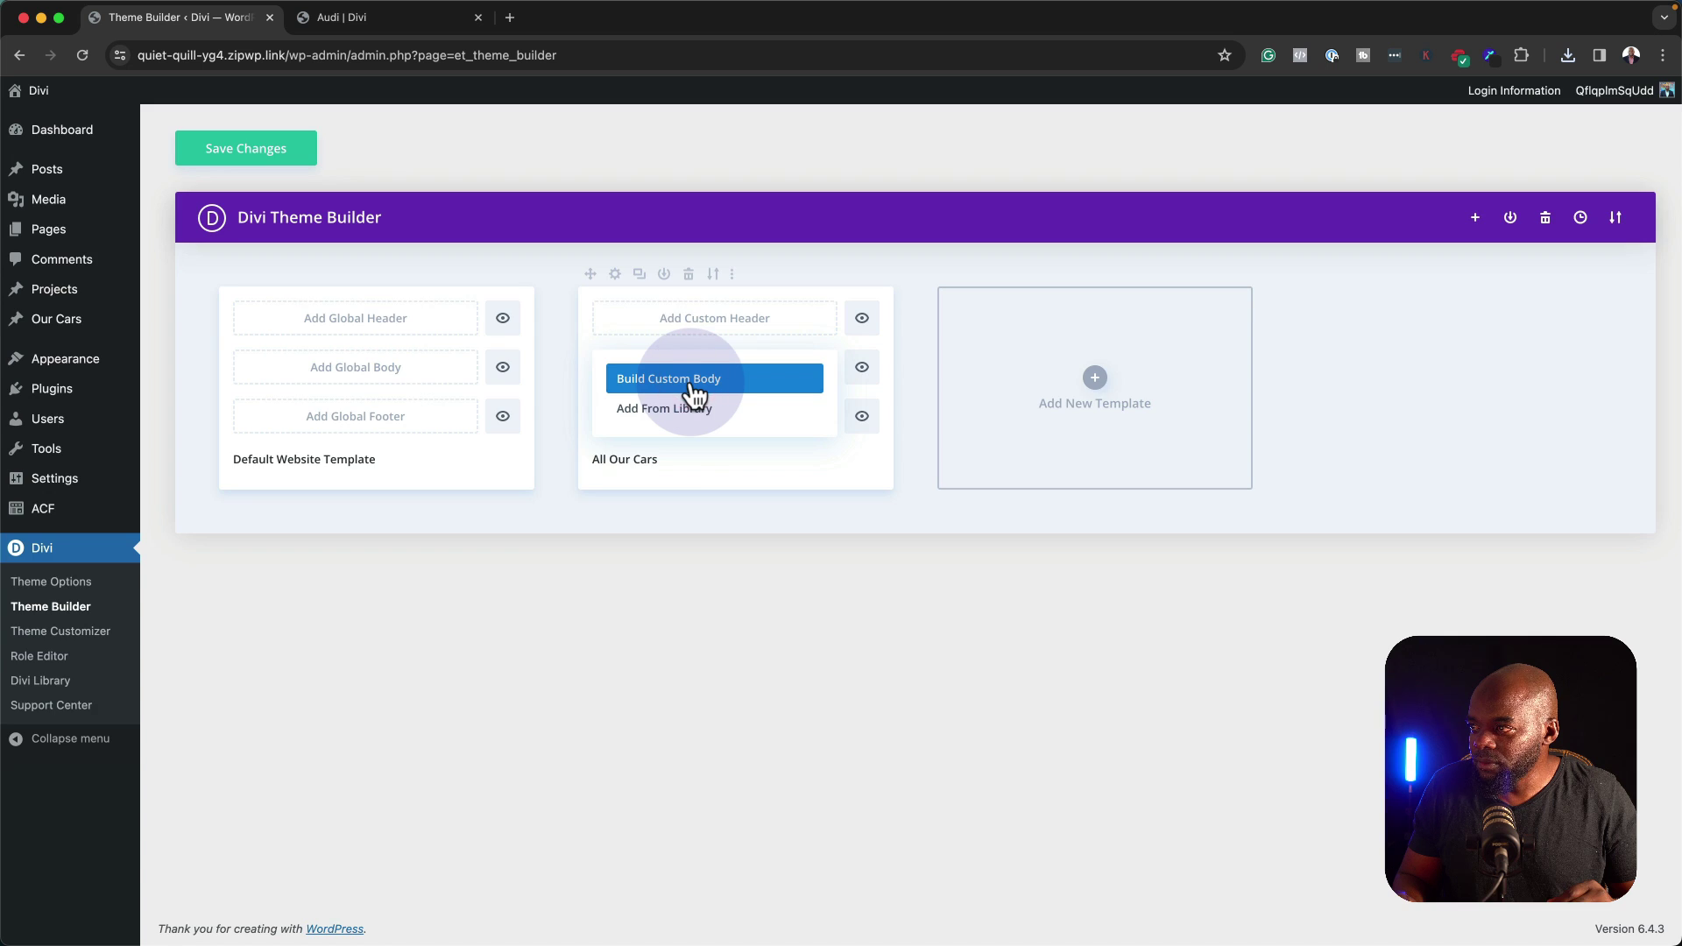
Start a custom body layout with a one-column row holding an Image module.
{"action": "left_click", "coordinate": [690, 382]}
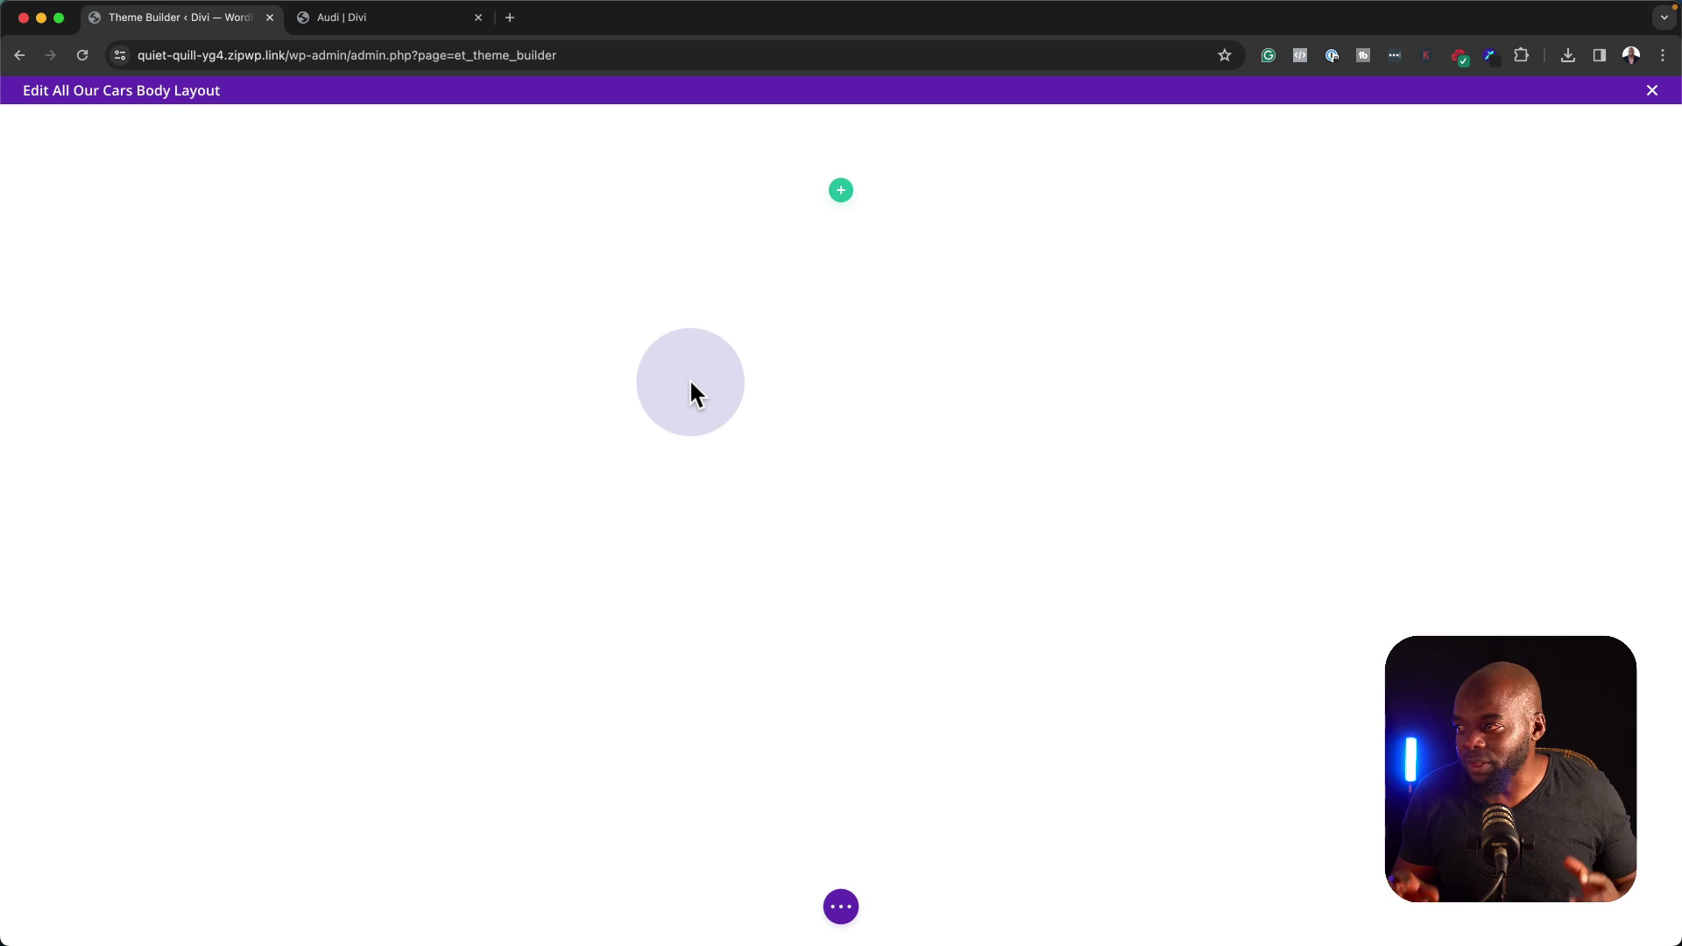
{"action": "left_click", "coordinate": [845, 215]}
{"action": "left_click", "coordinate": [754, 333]}
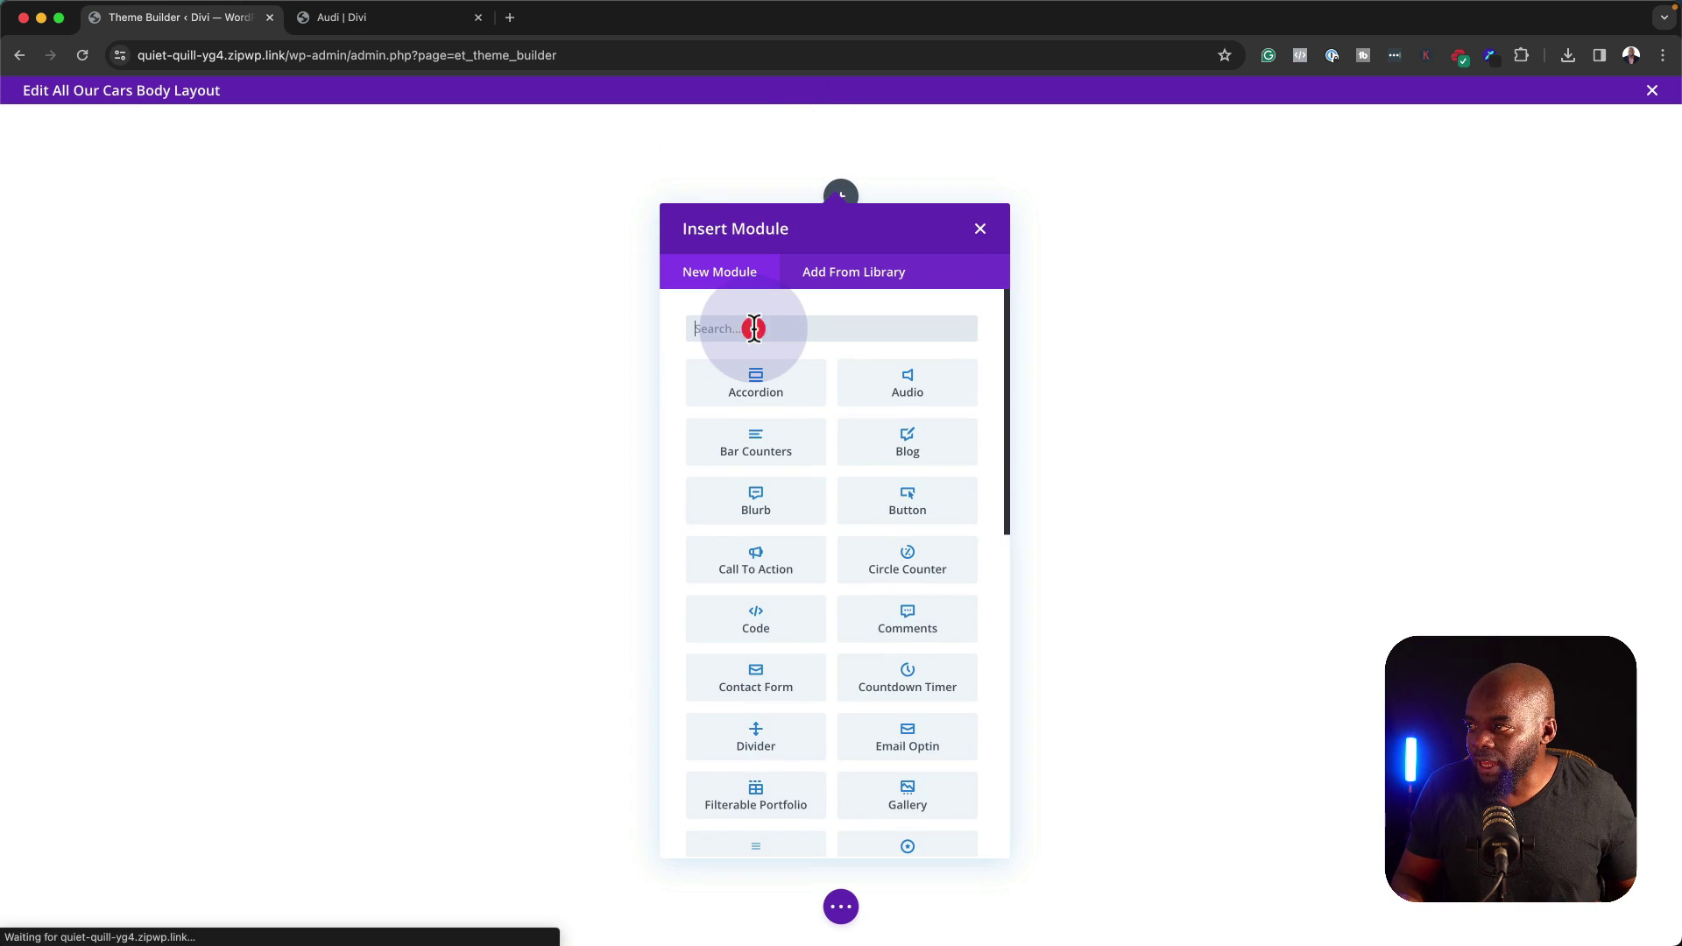
{"action": "type", "text": "image"}
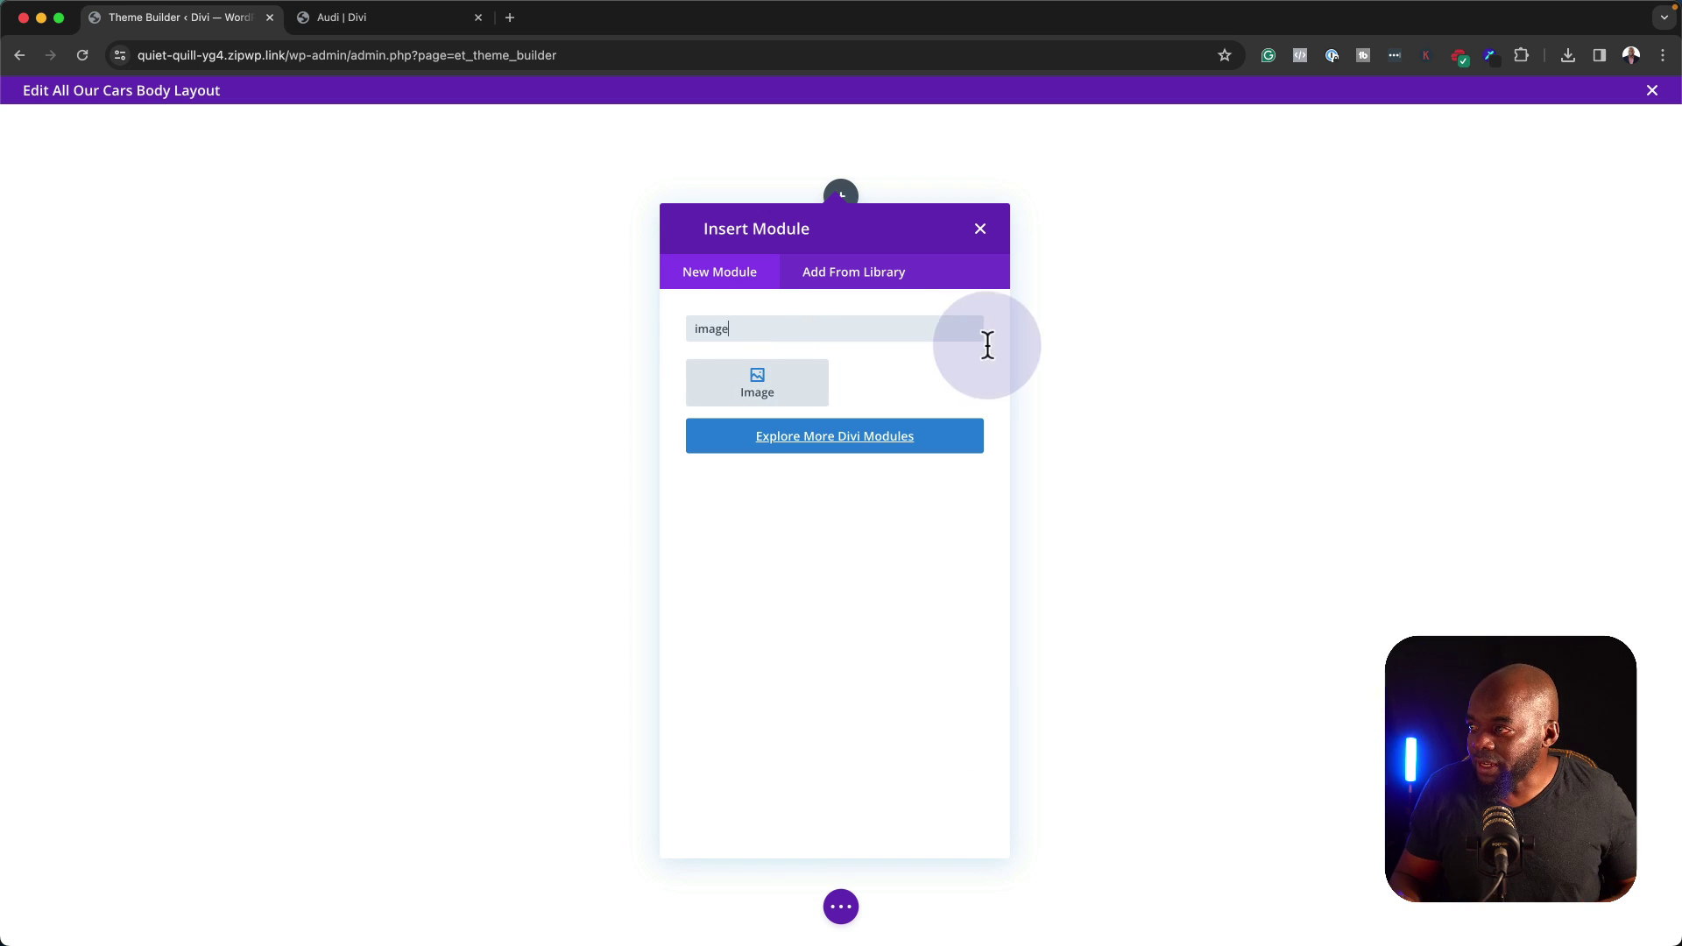
{"action": "left_click", "coordinate": [804, 381]}
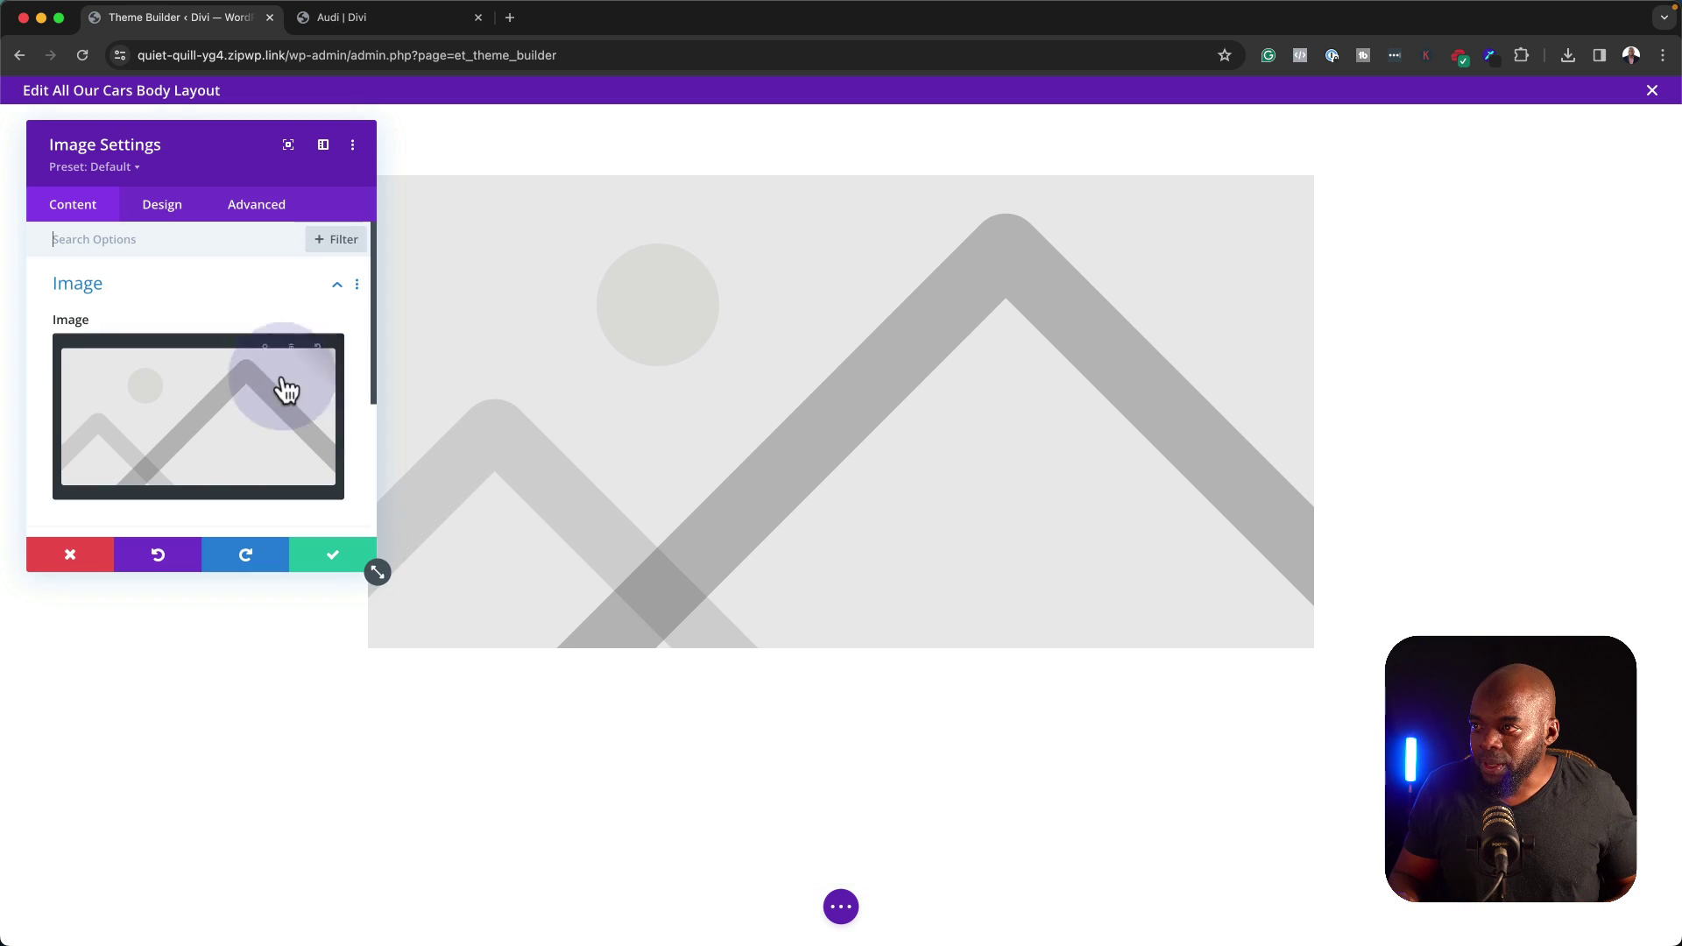
Replace the placeholder picture with the dynamic ACF car image field and save the module.
{"action": "left_click", "coordinate": [331, 147]}
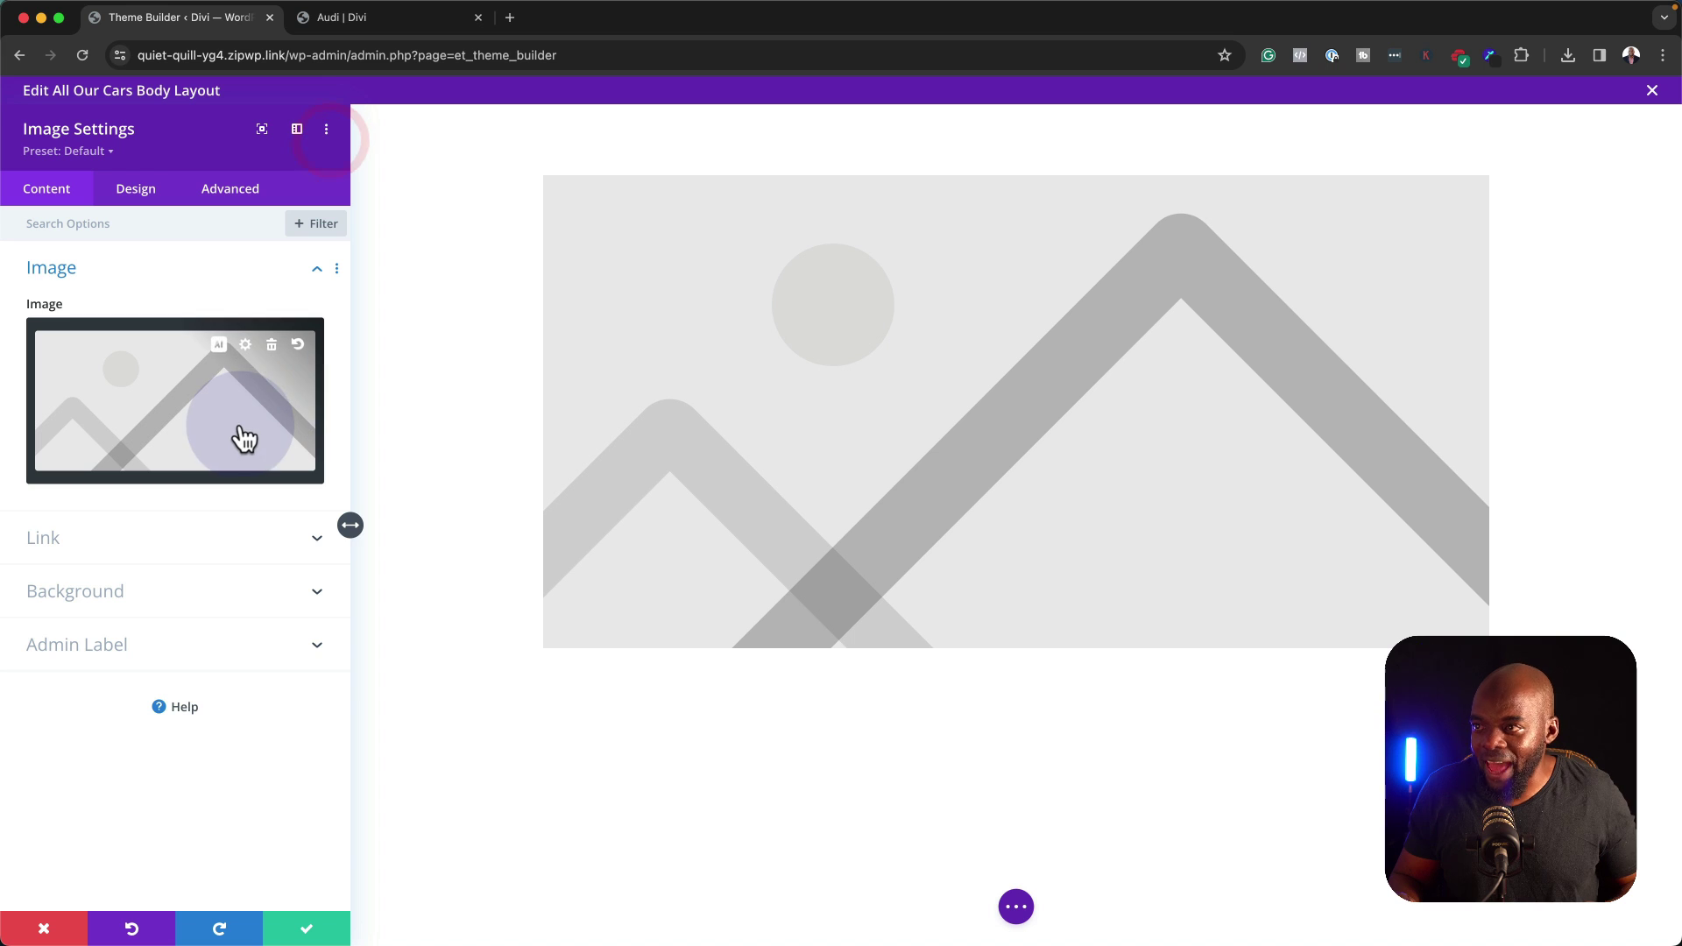
{"action": "left_click", "coordinate": [278, 346]}
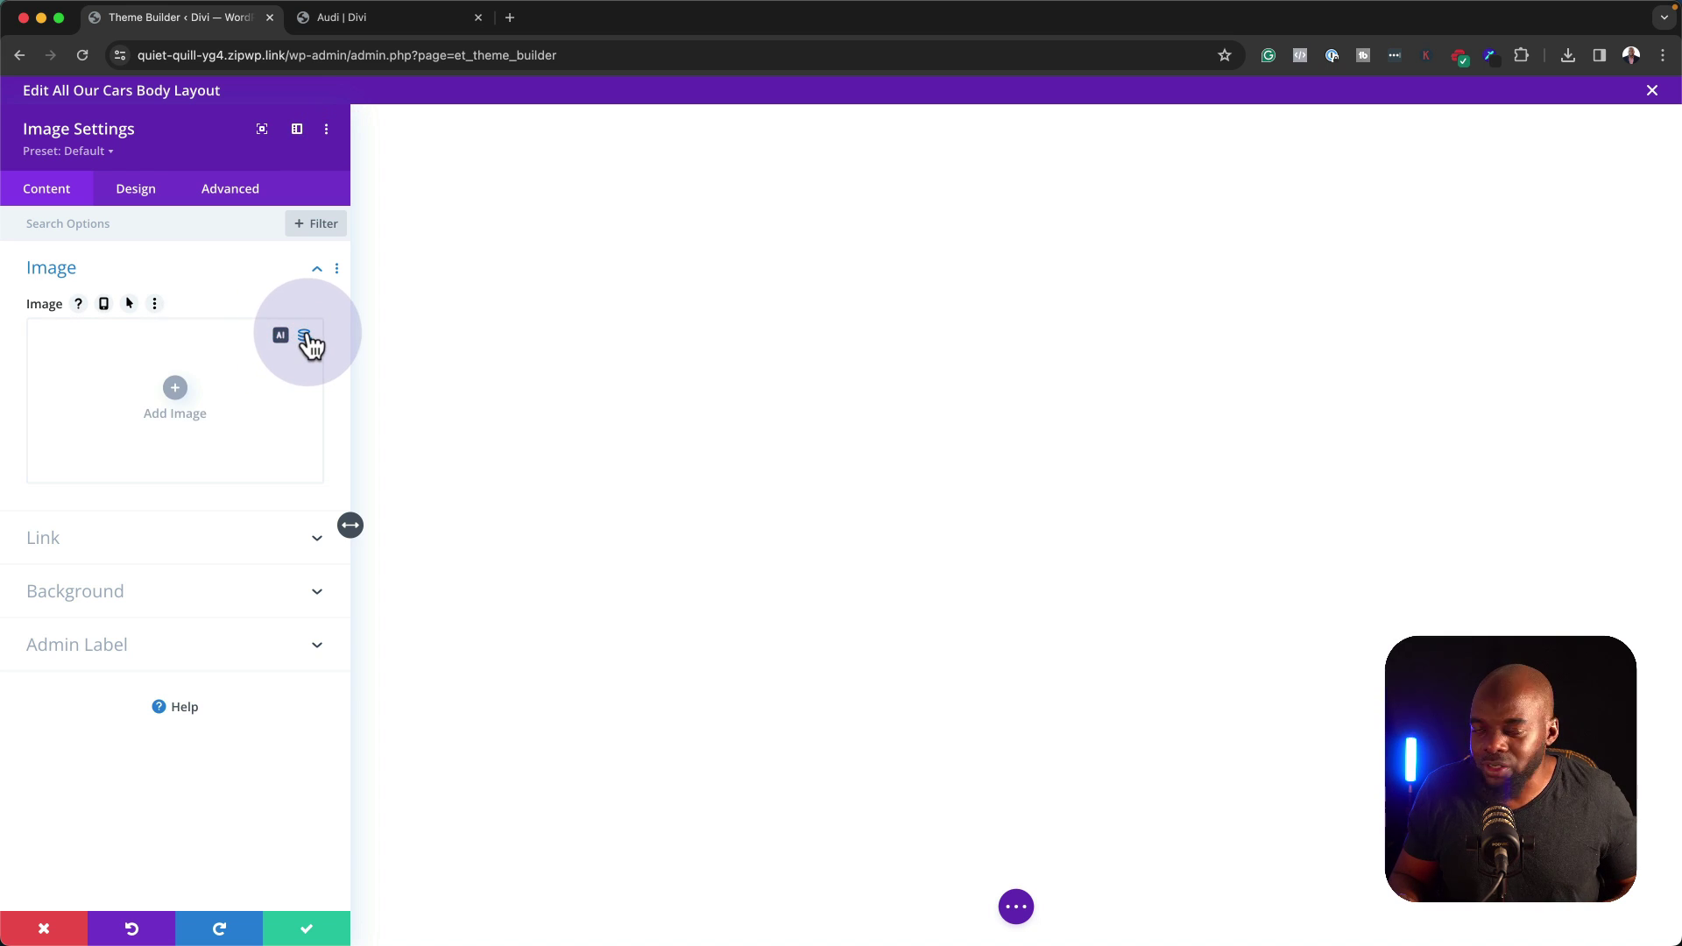
{"action": "left_click", "coordinate": [306, 338]}
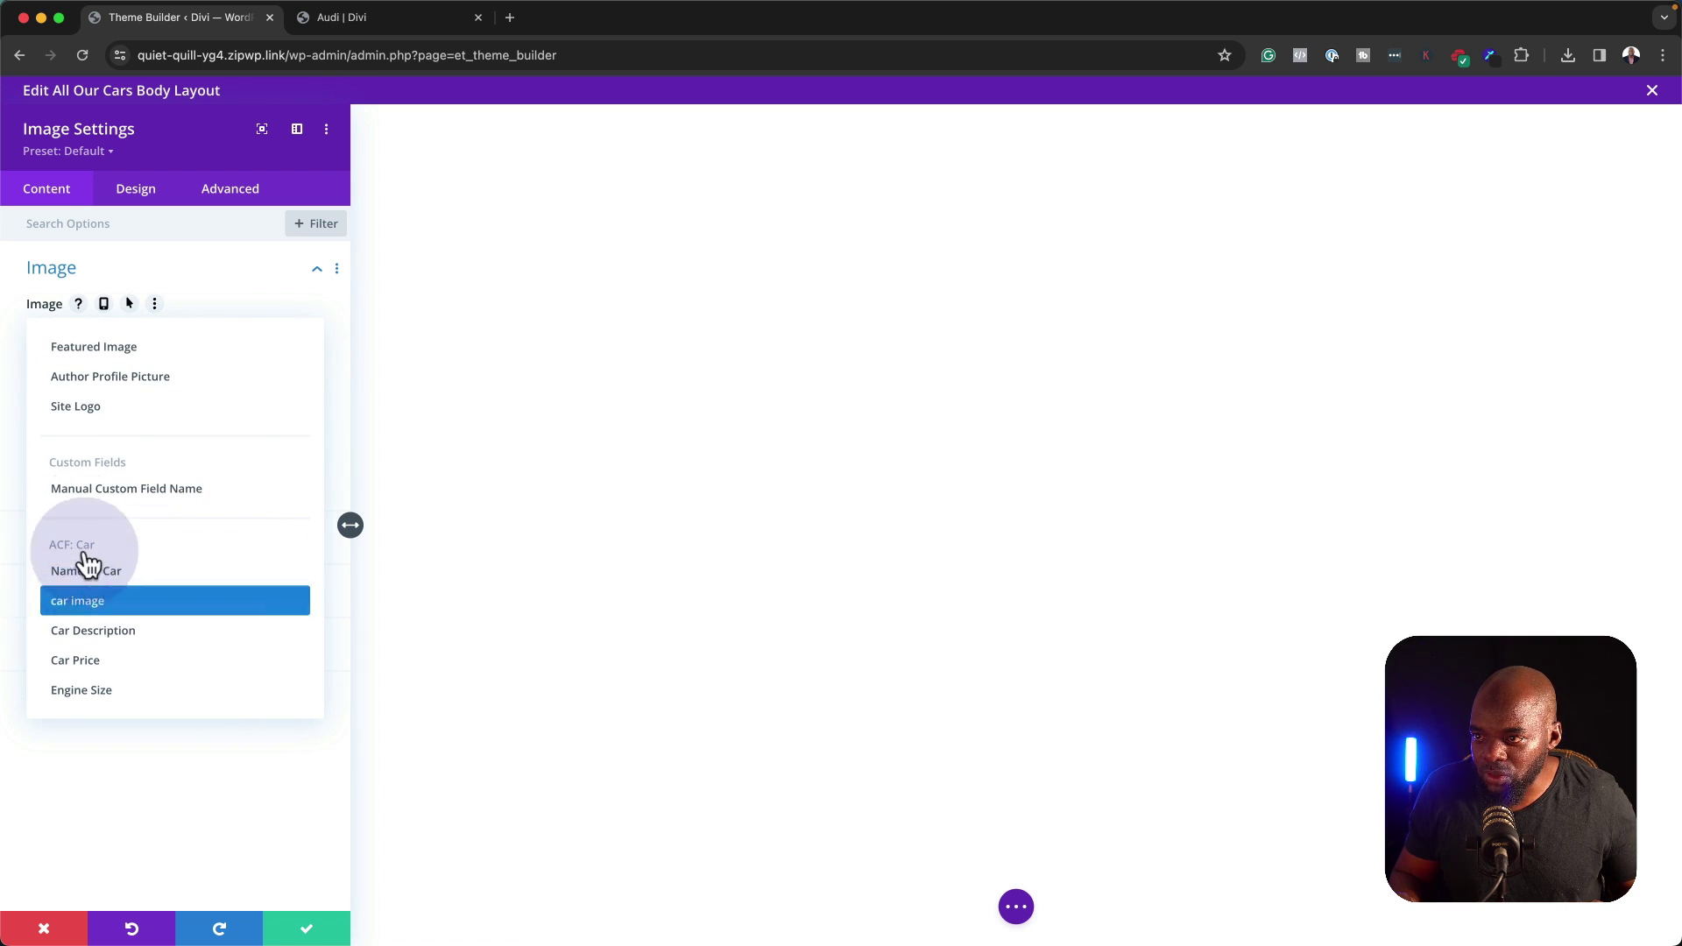
{"action": "left_click", "coordinate": [121, 602]}
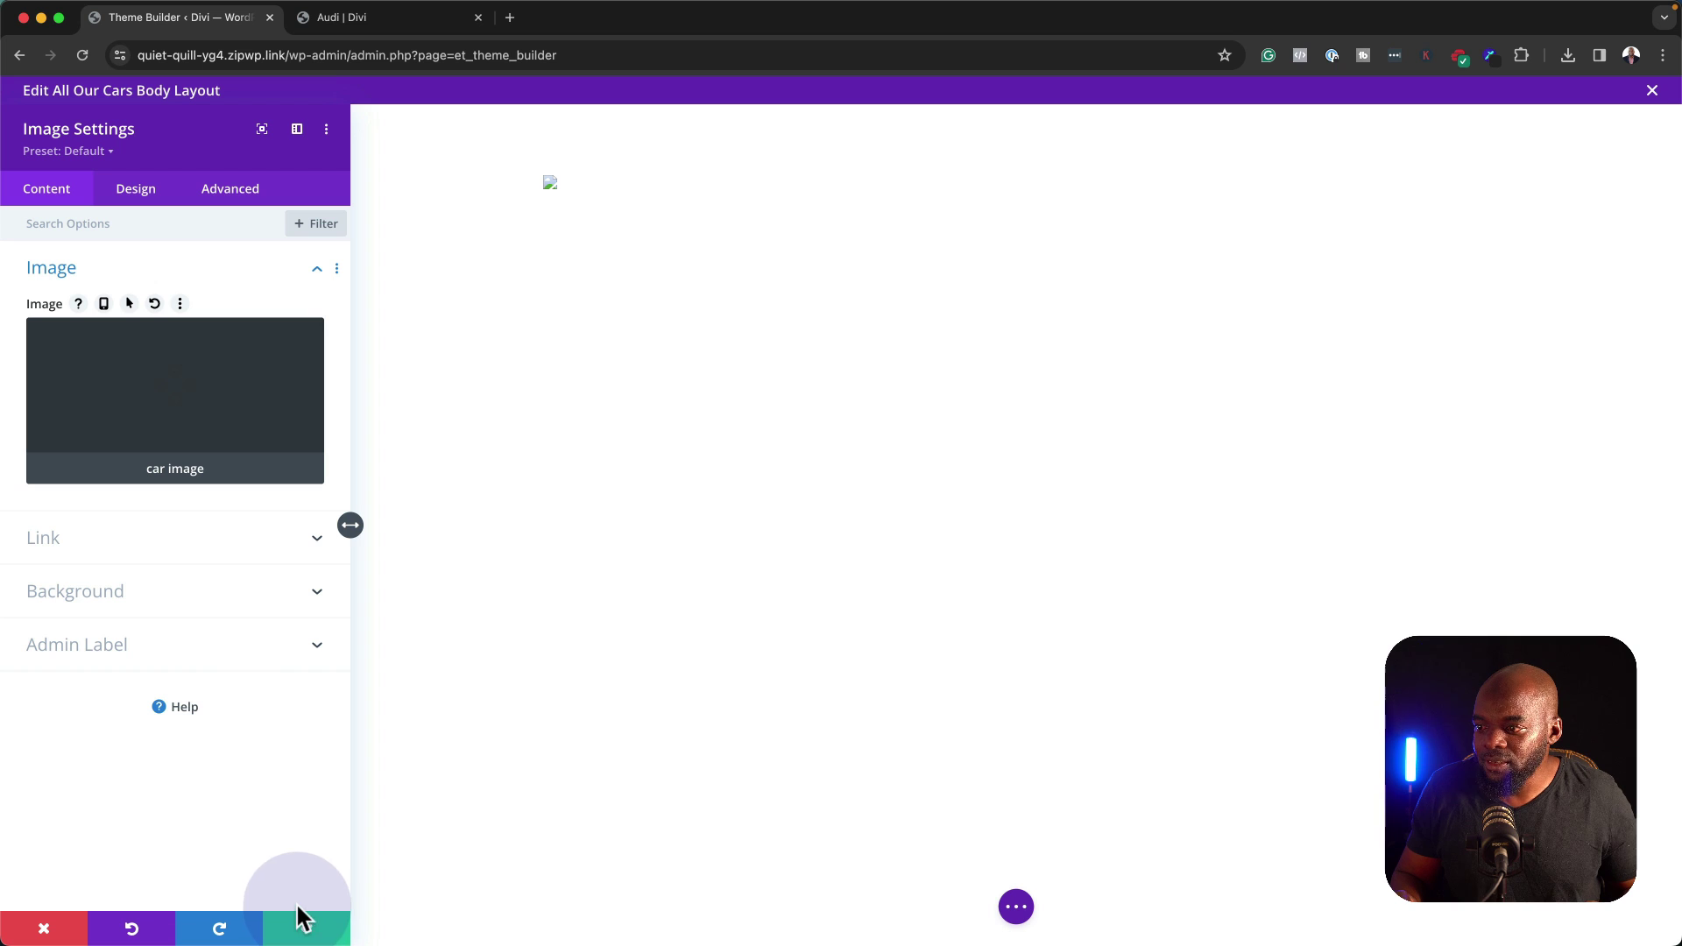
{"action": "left_click", "coordinate": [308, 931]}
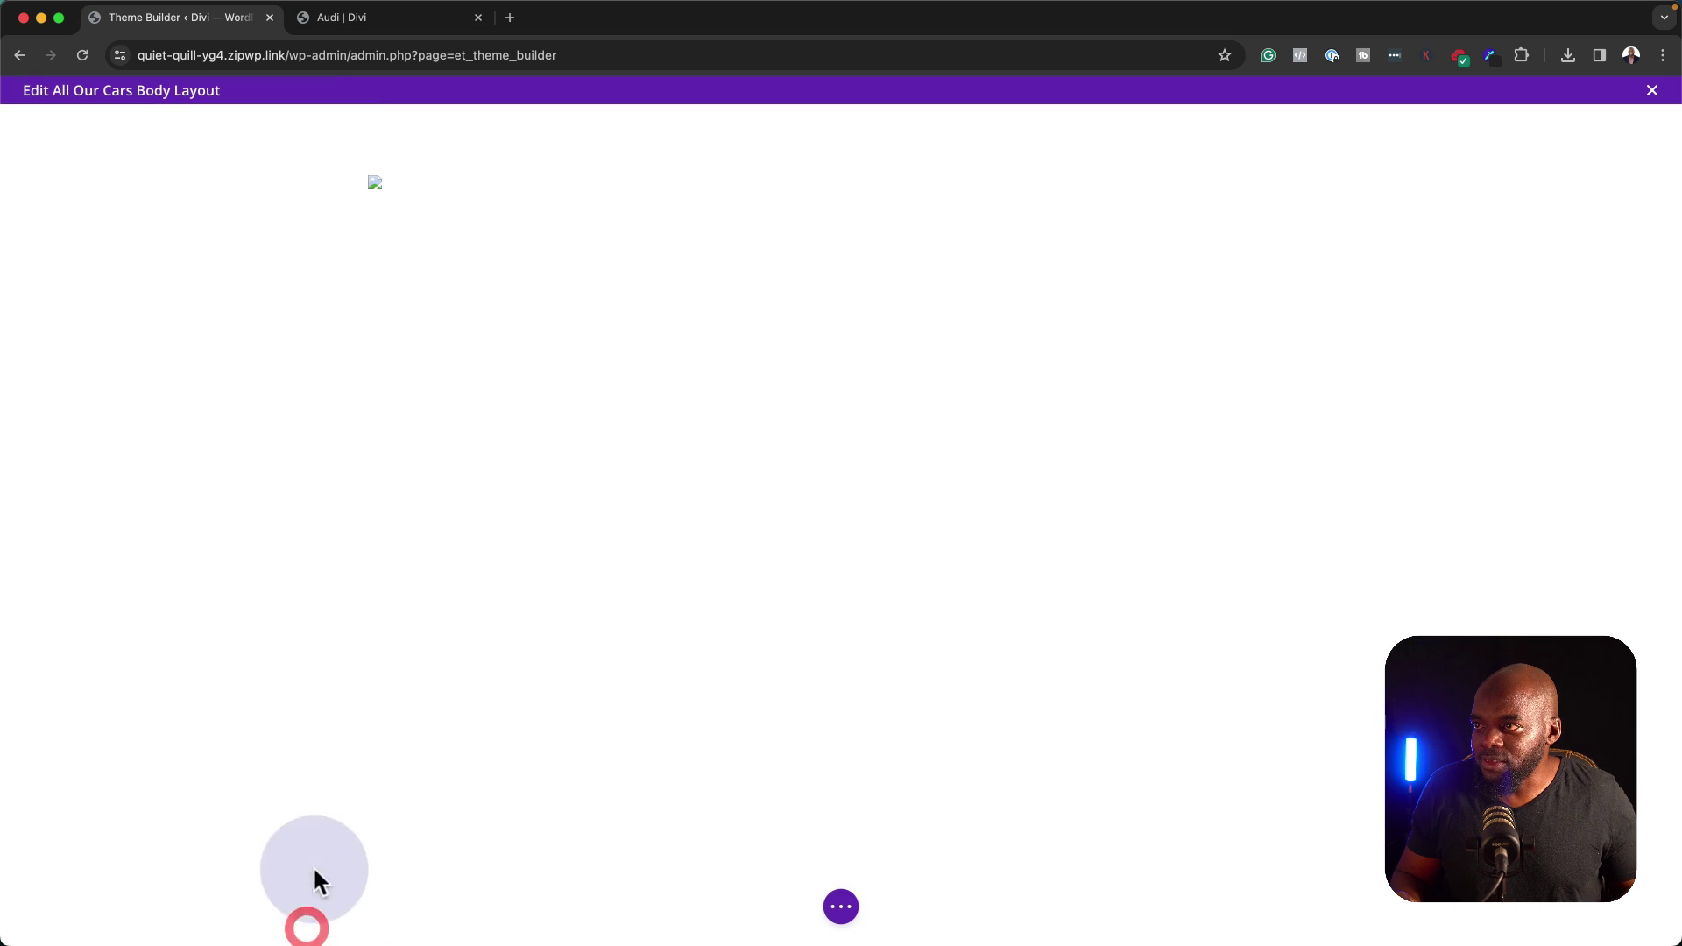
Give the section a dark grey #1e1e1e background and save its settings.
{"action": "left_click", "coordinate": [47, 125]}
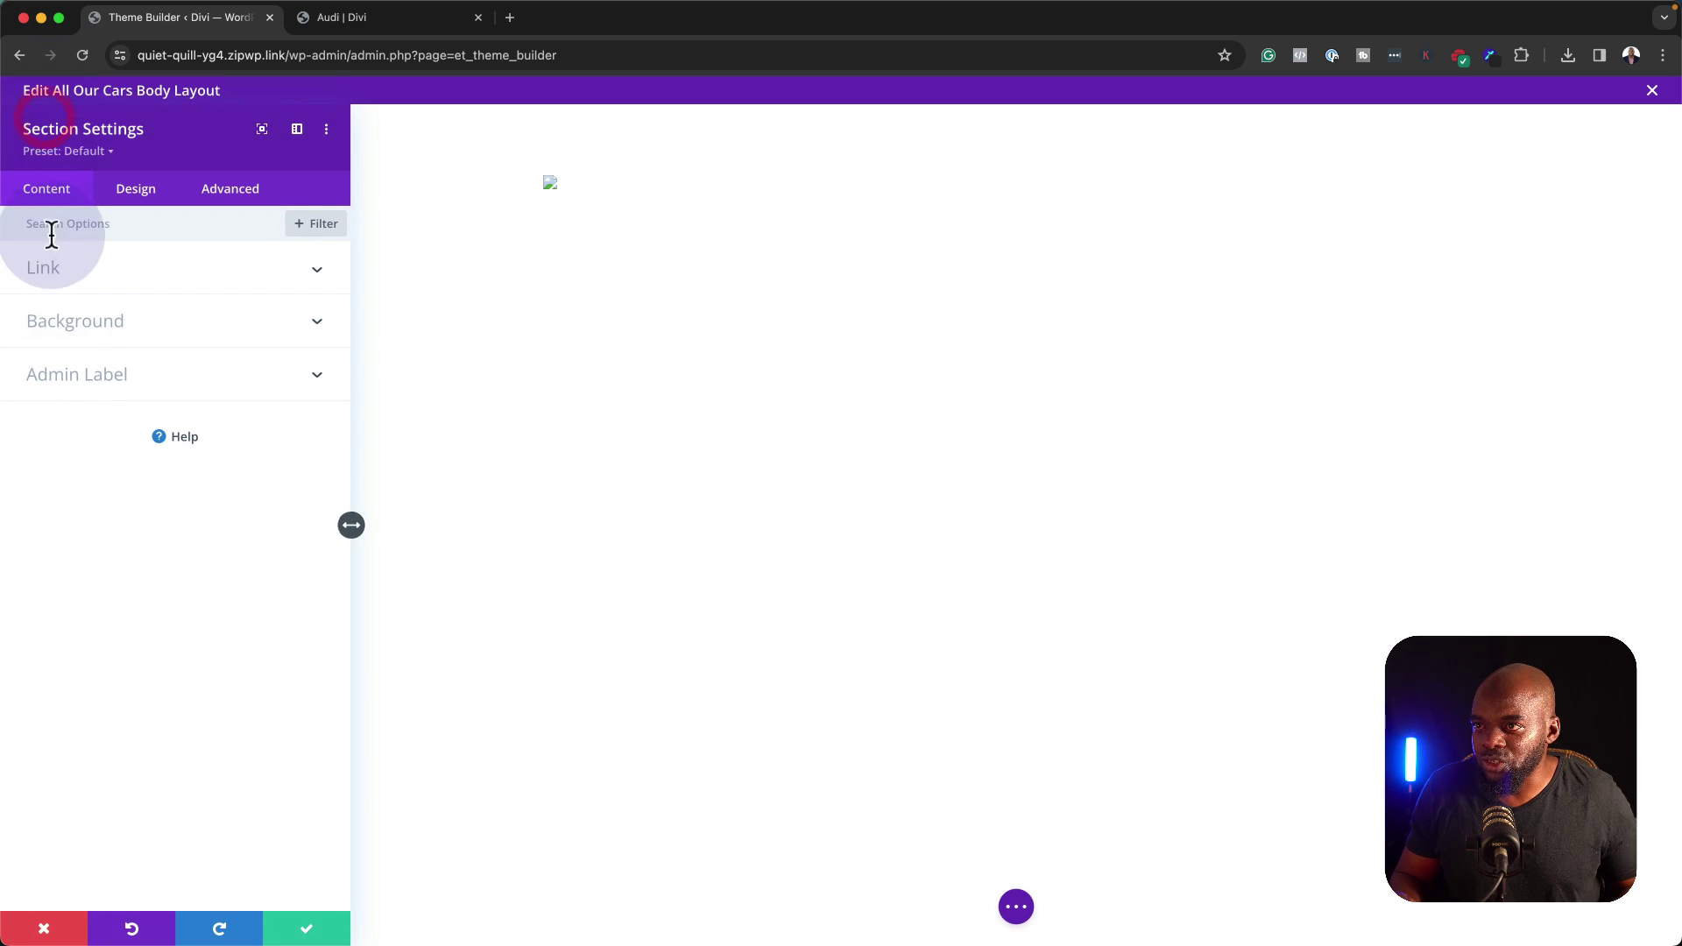
{"action": "left_click", "coordinate": [68, 325]}
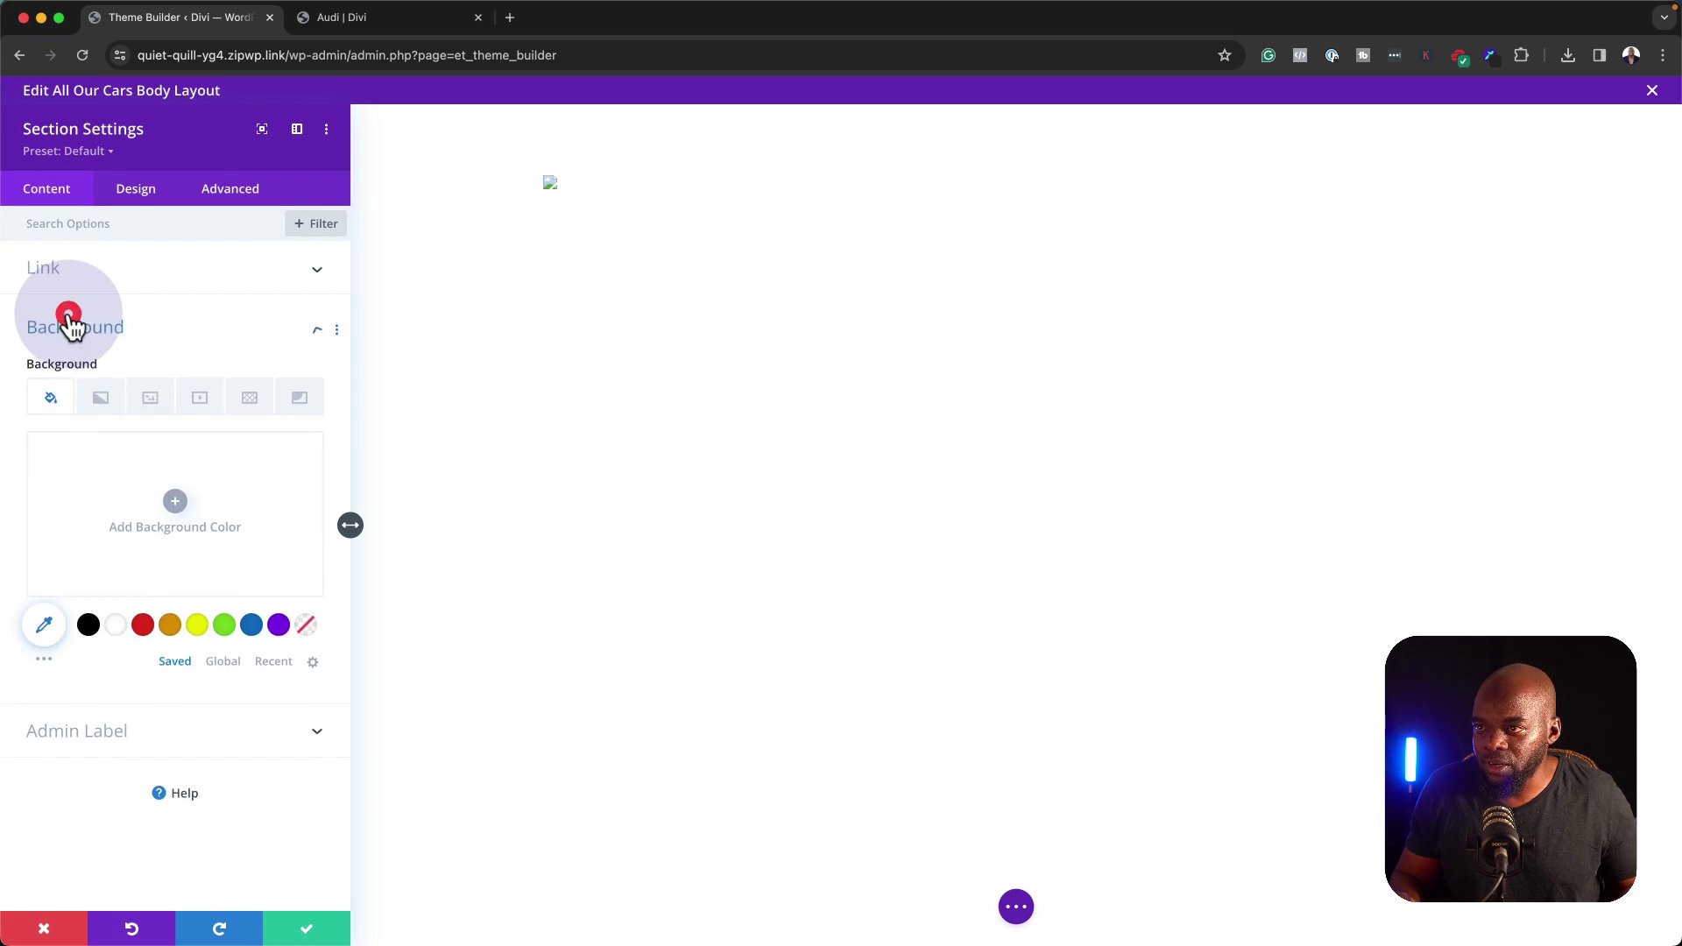
{"action": "left_click", "coordinate": [88, 626]}
{"action": "left_click", "coordinate": [41, 484]}
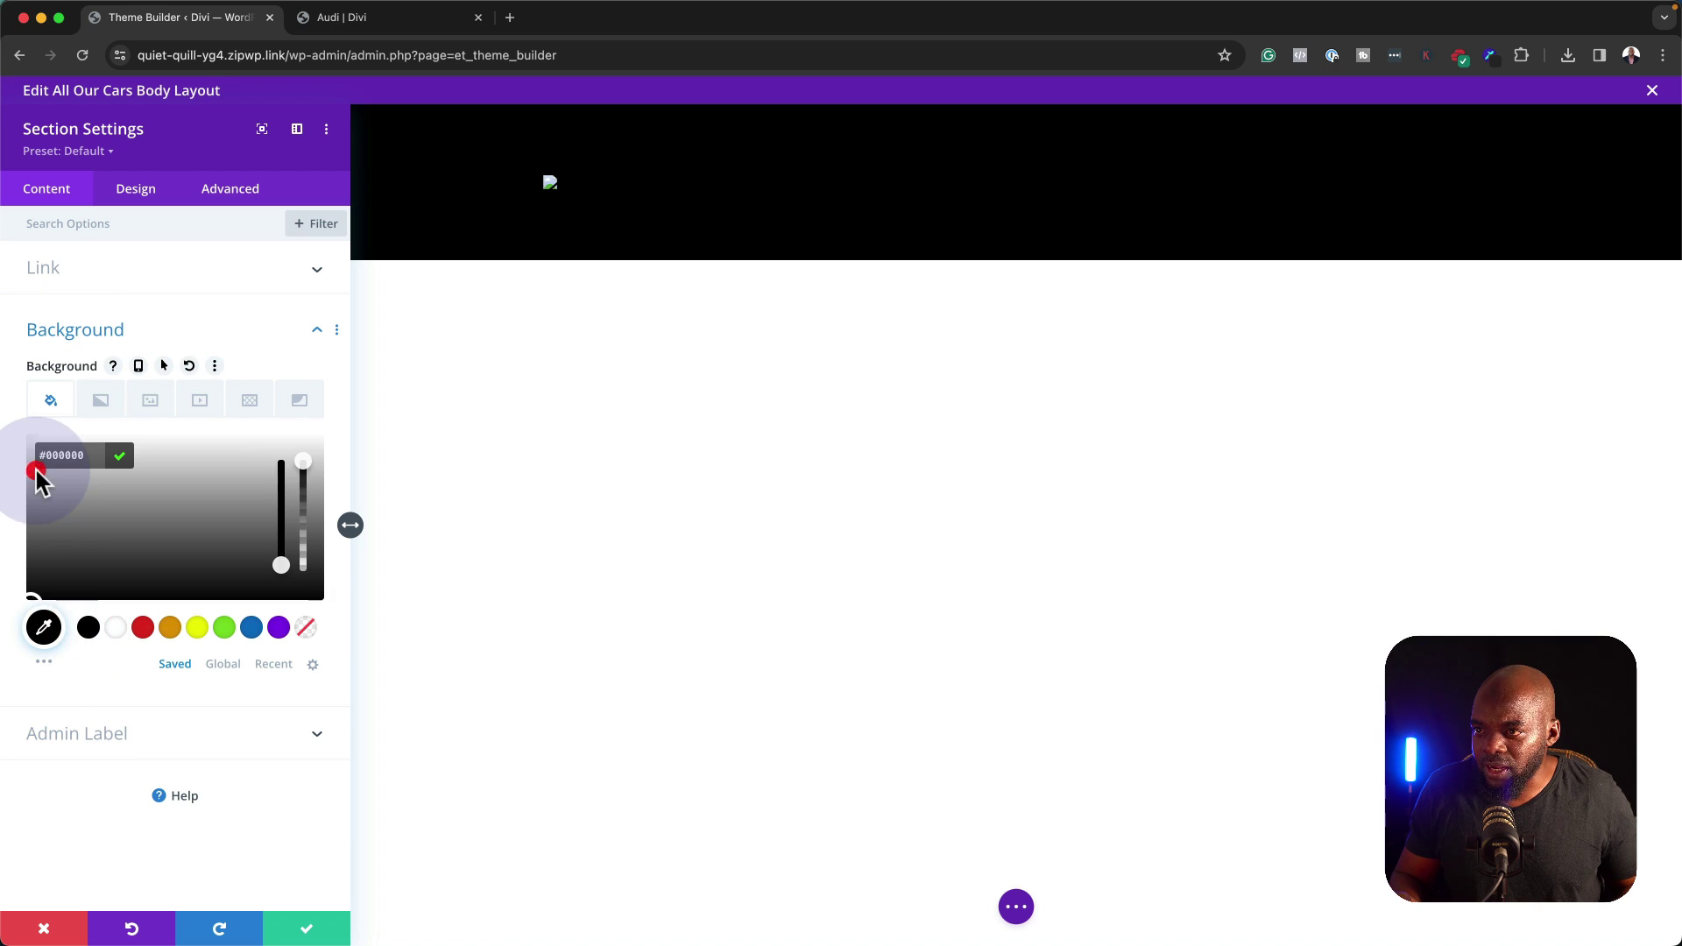
{"action": "left_click", "coordinate": [29, 578]}
{"action": "left_click_drag", "start_coordinate": [29, 578], "coordinate": [30, 585]}
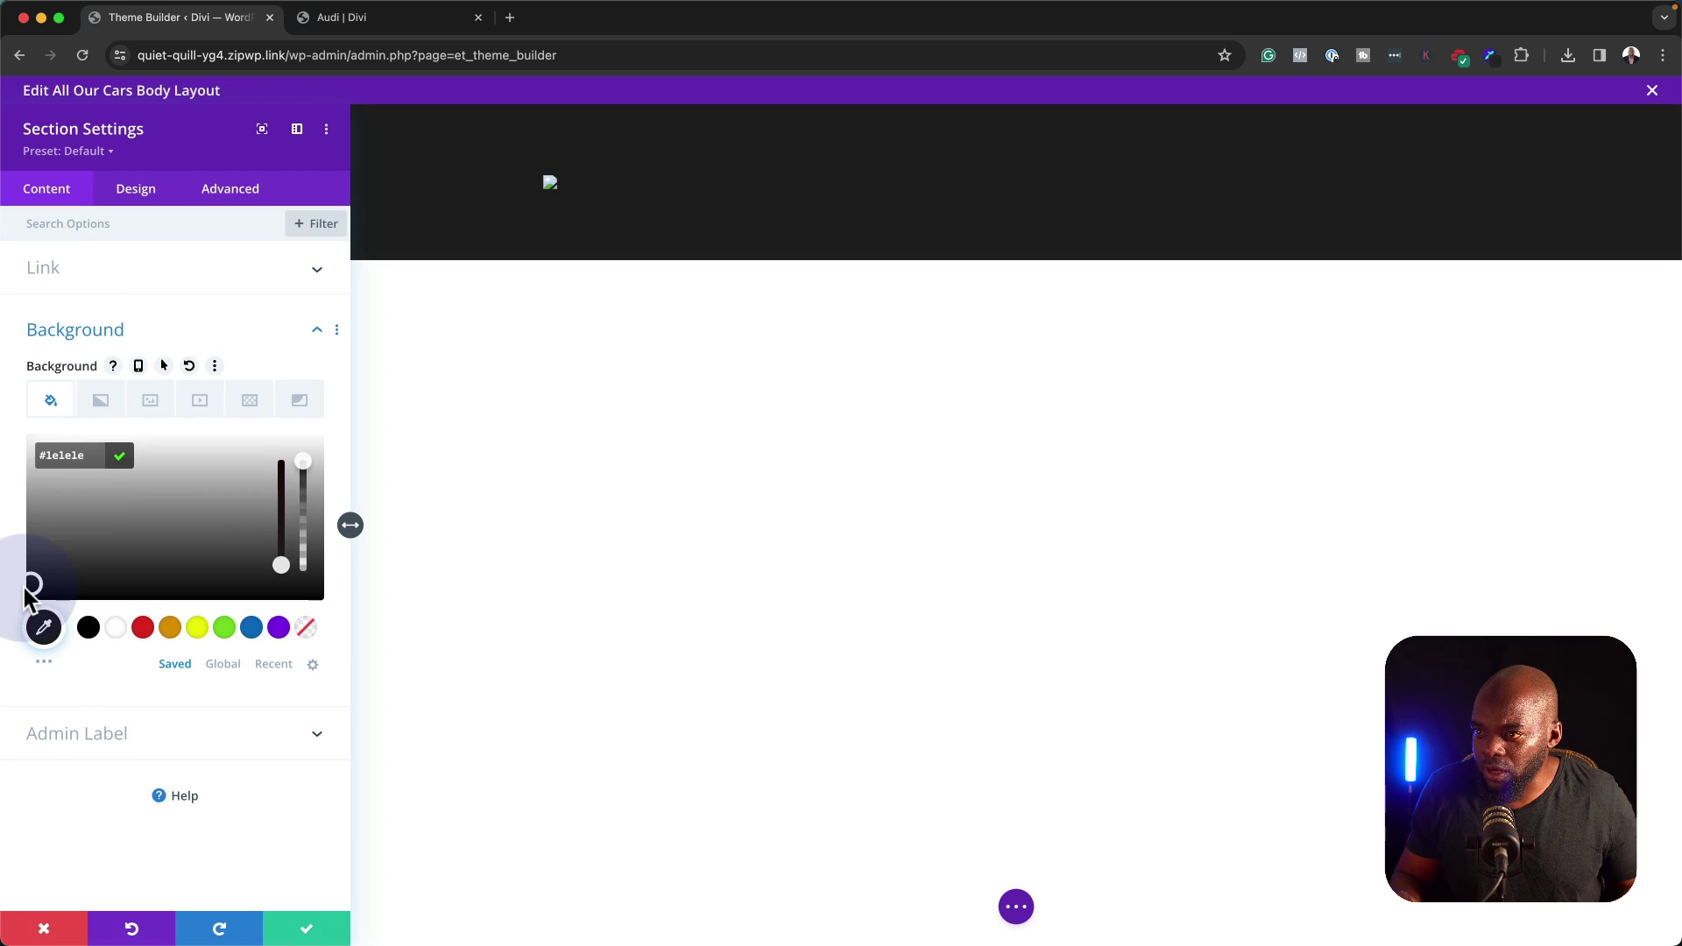
{"action": "left_click", "coordinate": [309, 928]}
Expand the builder's page-level options bar.
{"action": "mouse_move", "coordinate": [823, 193]}
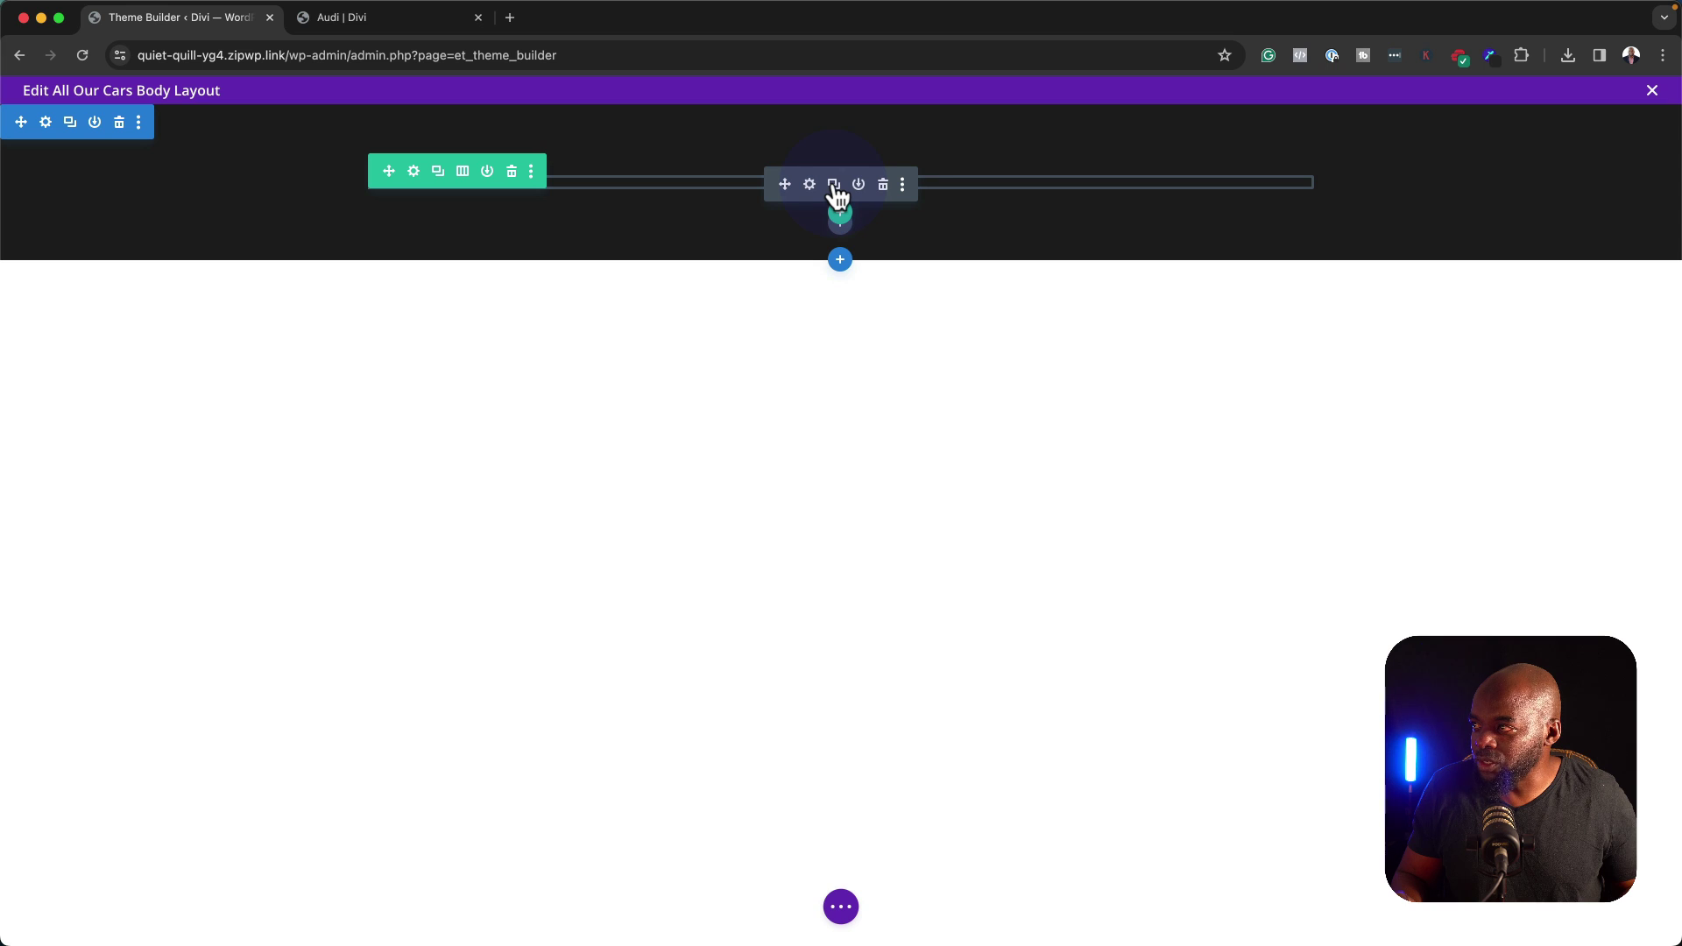
{"action": "left_click", "coordinate": [835, 194]}
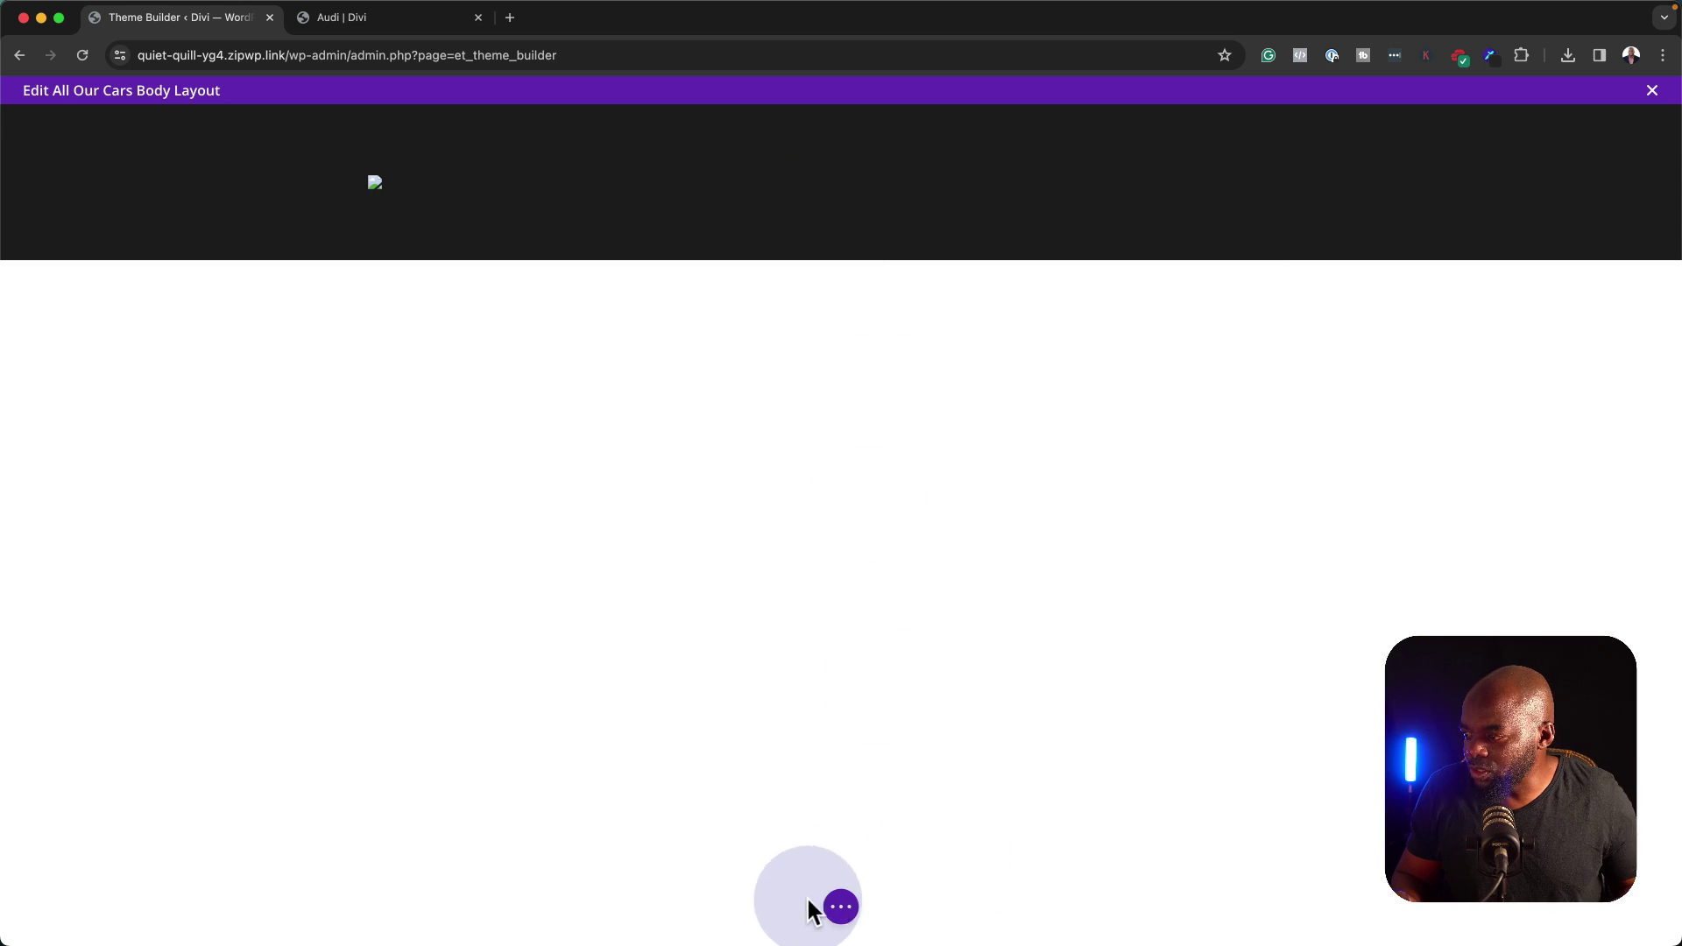
{"action": "left_click", "coordinate": [843, 907]}
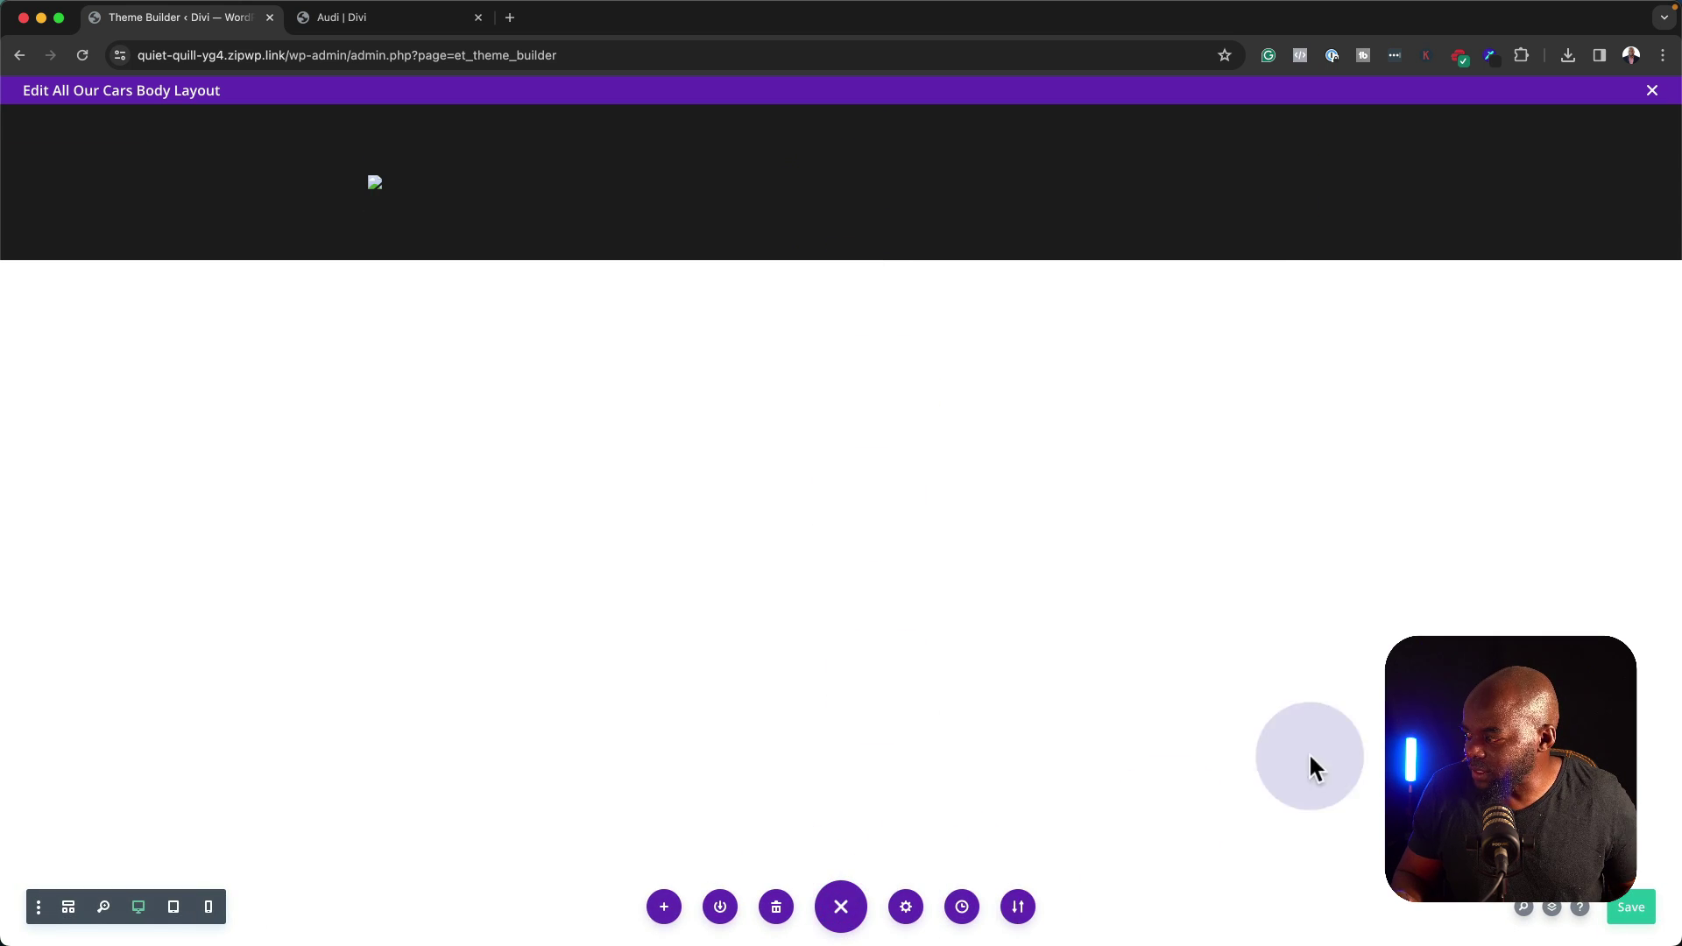
In Layers, add a Text module next to the Image module and move it above the image.
{"action": "left_click", "coordinate": [1552, 908]}
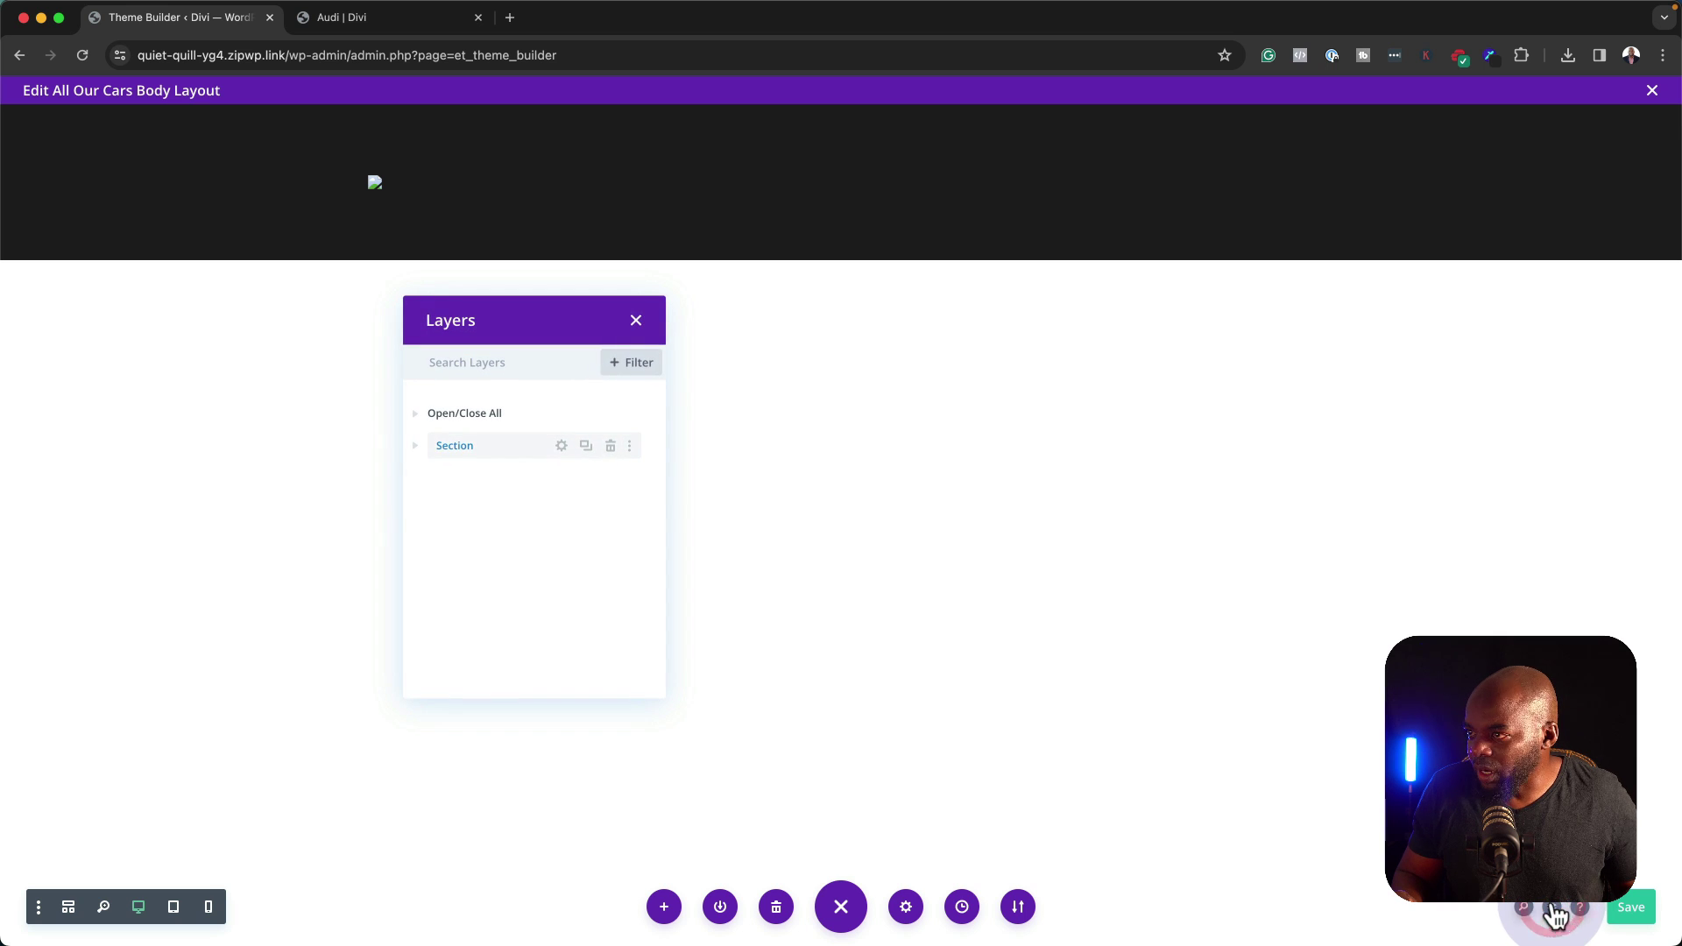
{"action": "left_click_drag", "start_coordinate": [584, 289], "coordinate": [1257, 216]}
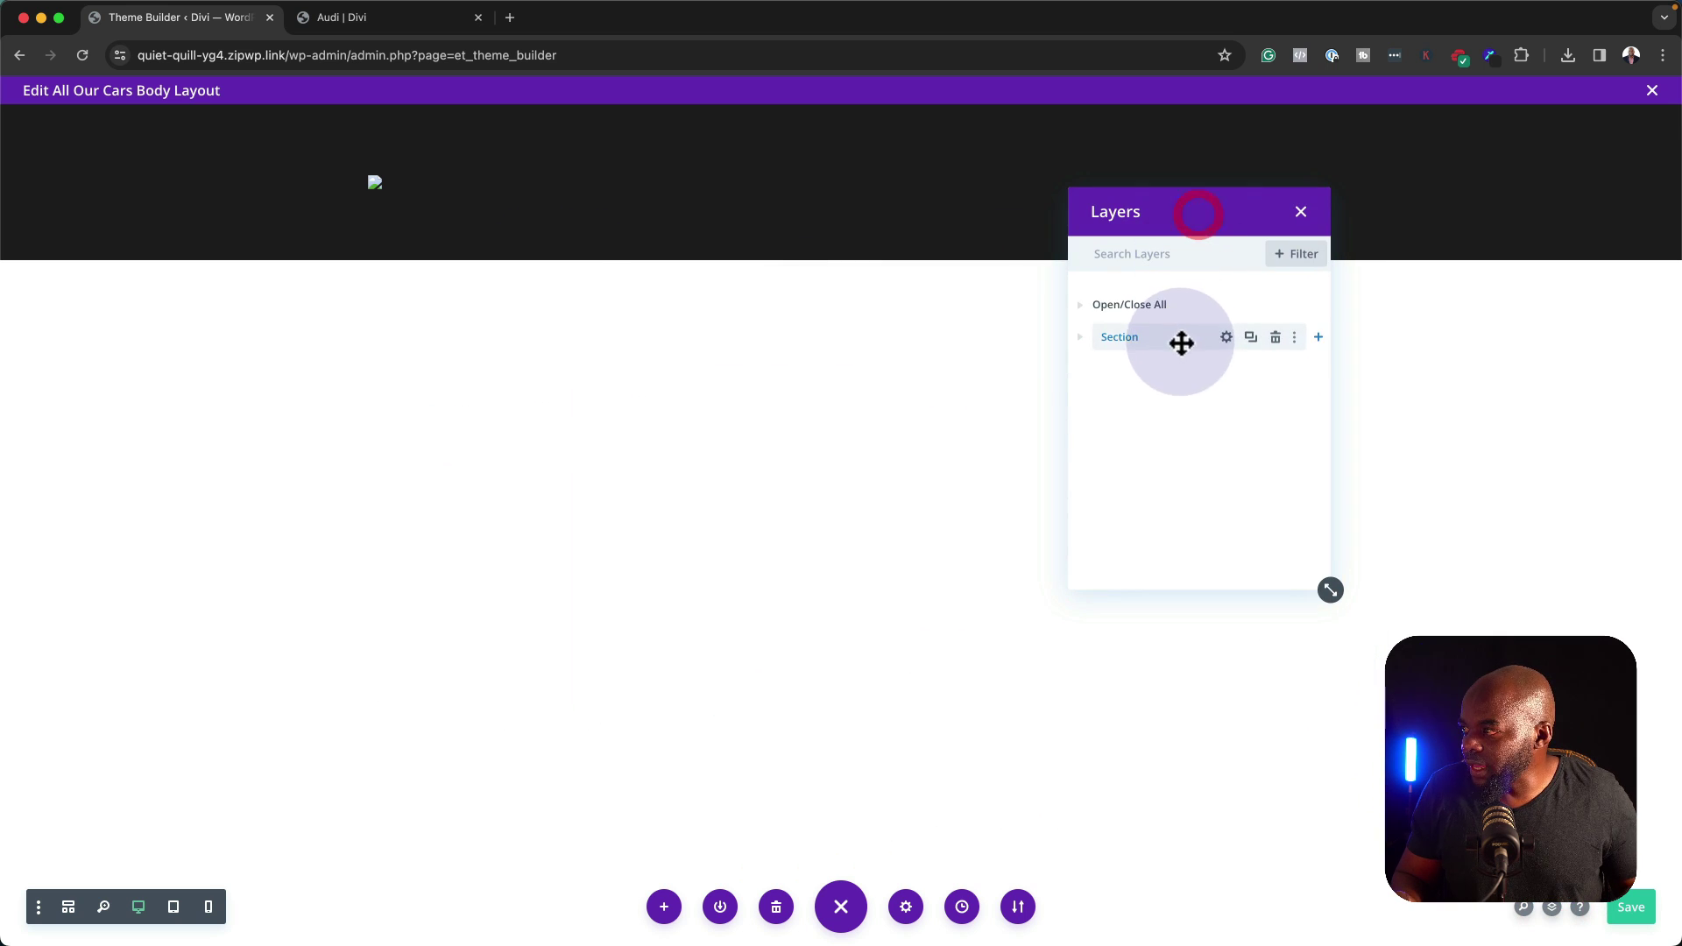
{"action": "left_click", "coordinate": [1080, 338]}
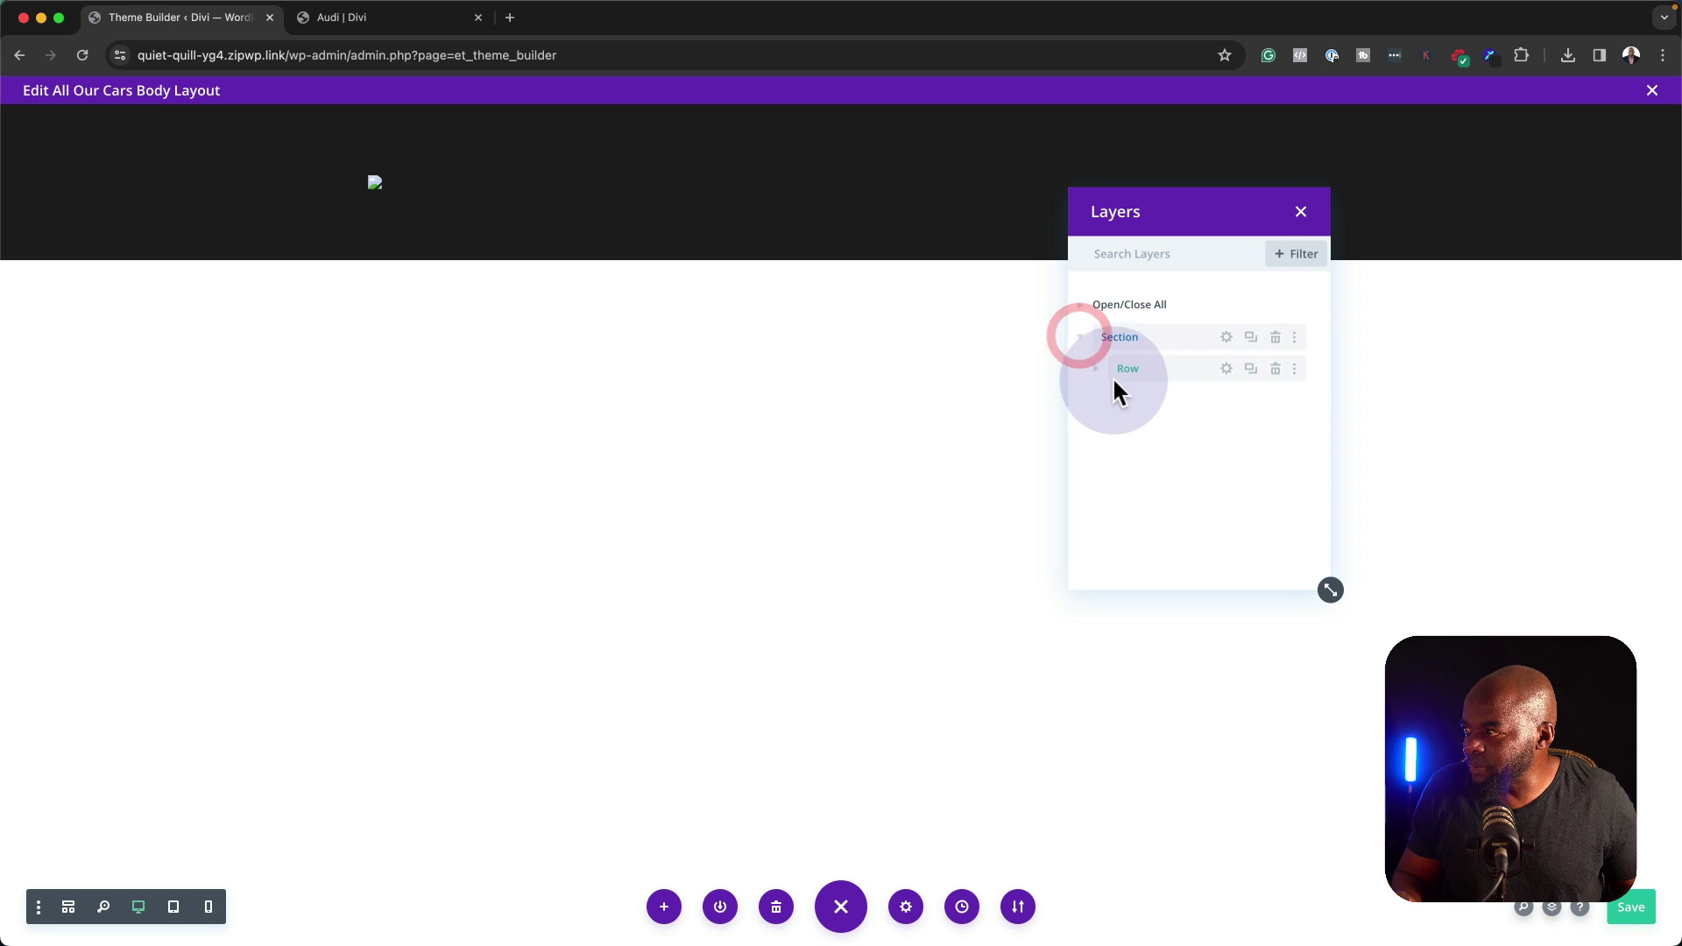
{"action": "left_click", "coordinate": [1096, 369]}
{"action": "left_click", "coordinate": [1111, 402]}
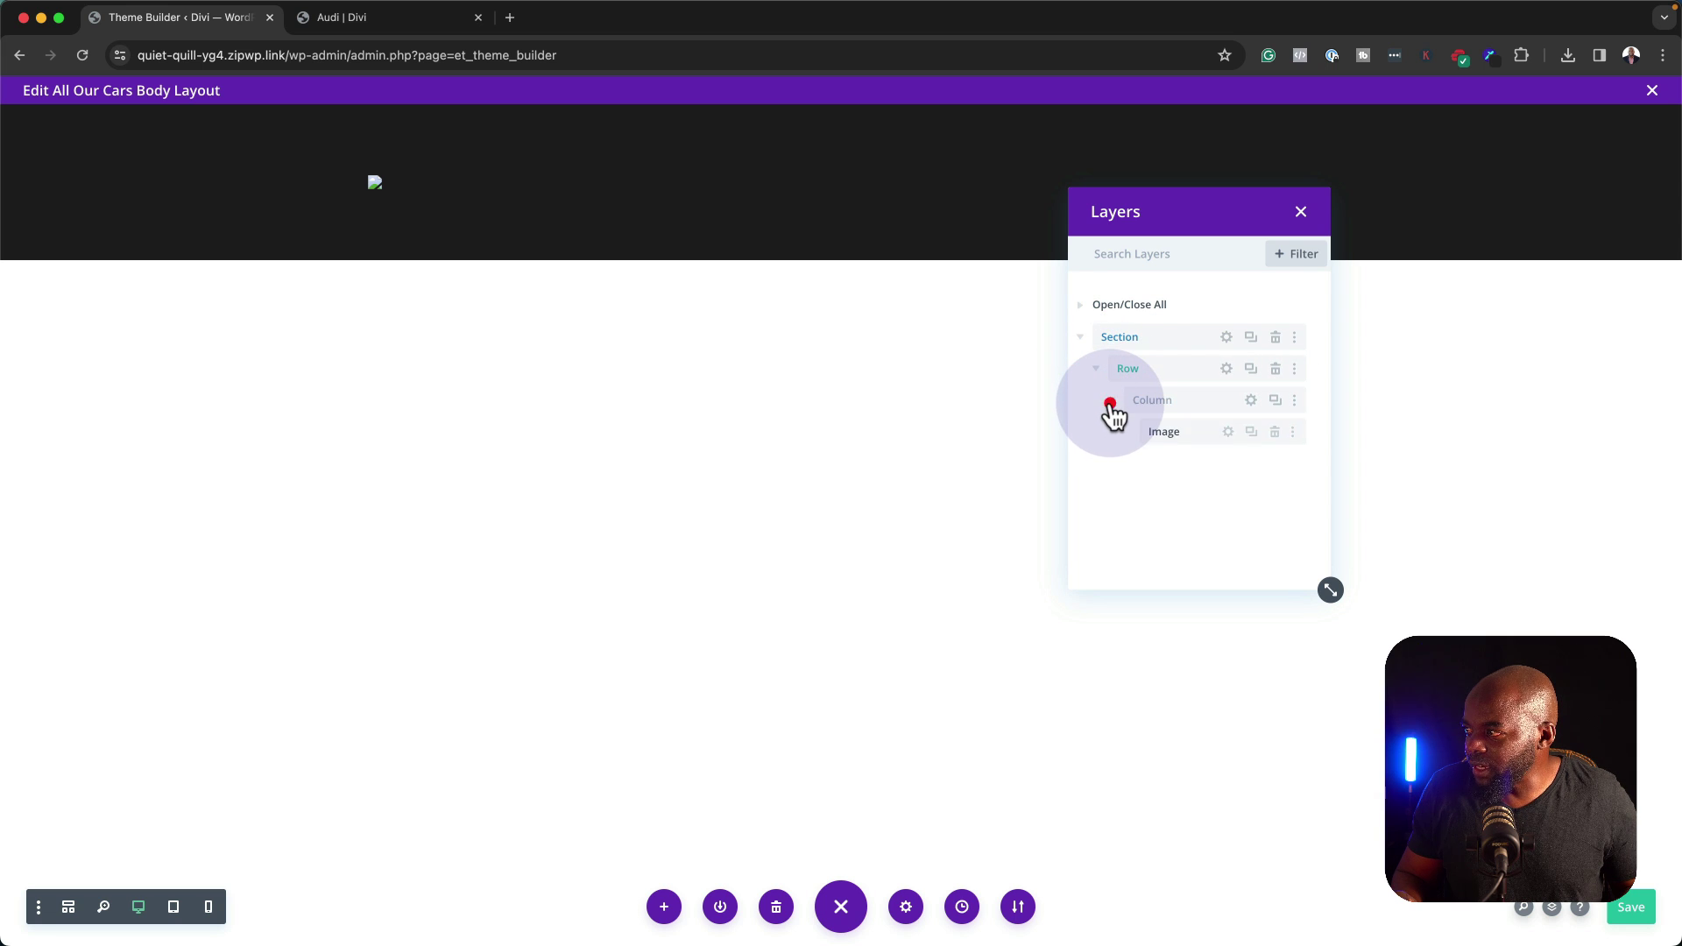
{"action": "left_click", "coordinate": [1323, 434]}
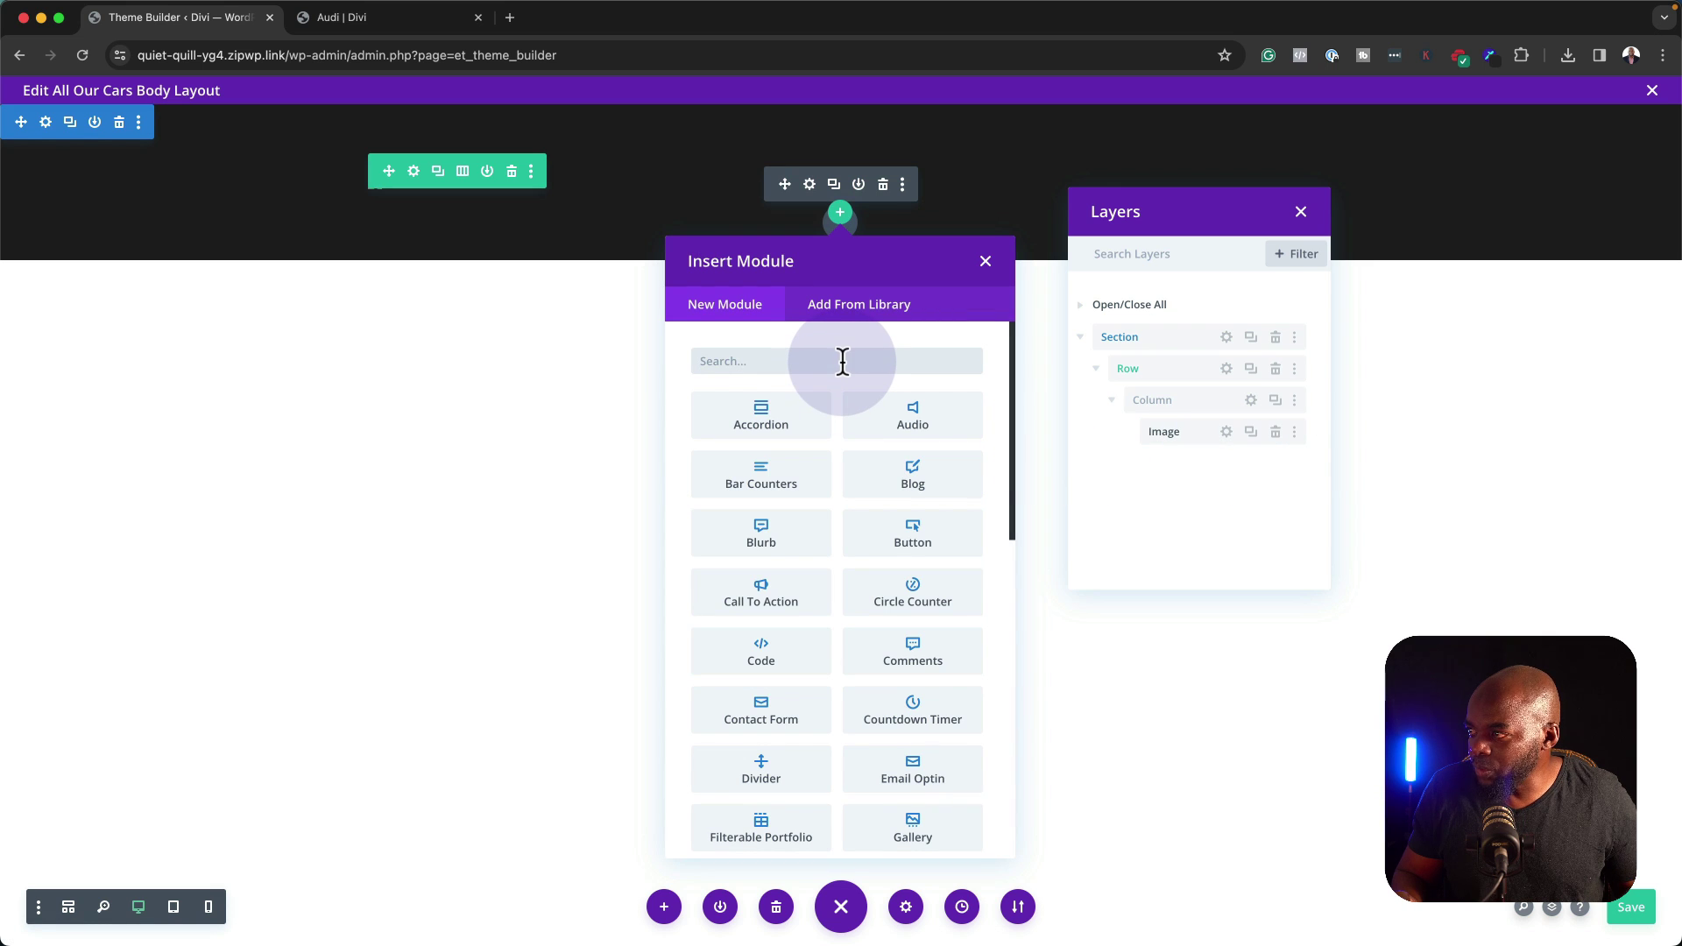
{"action": "type", "text": "text"}
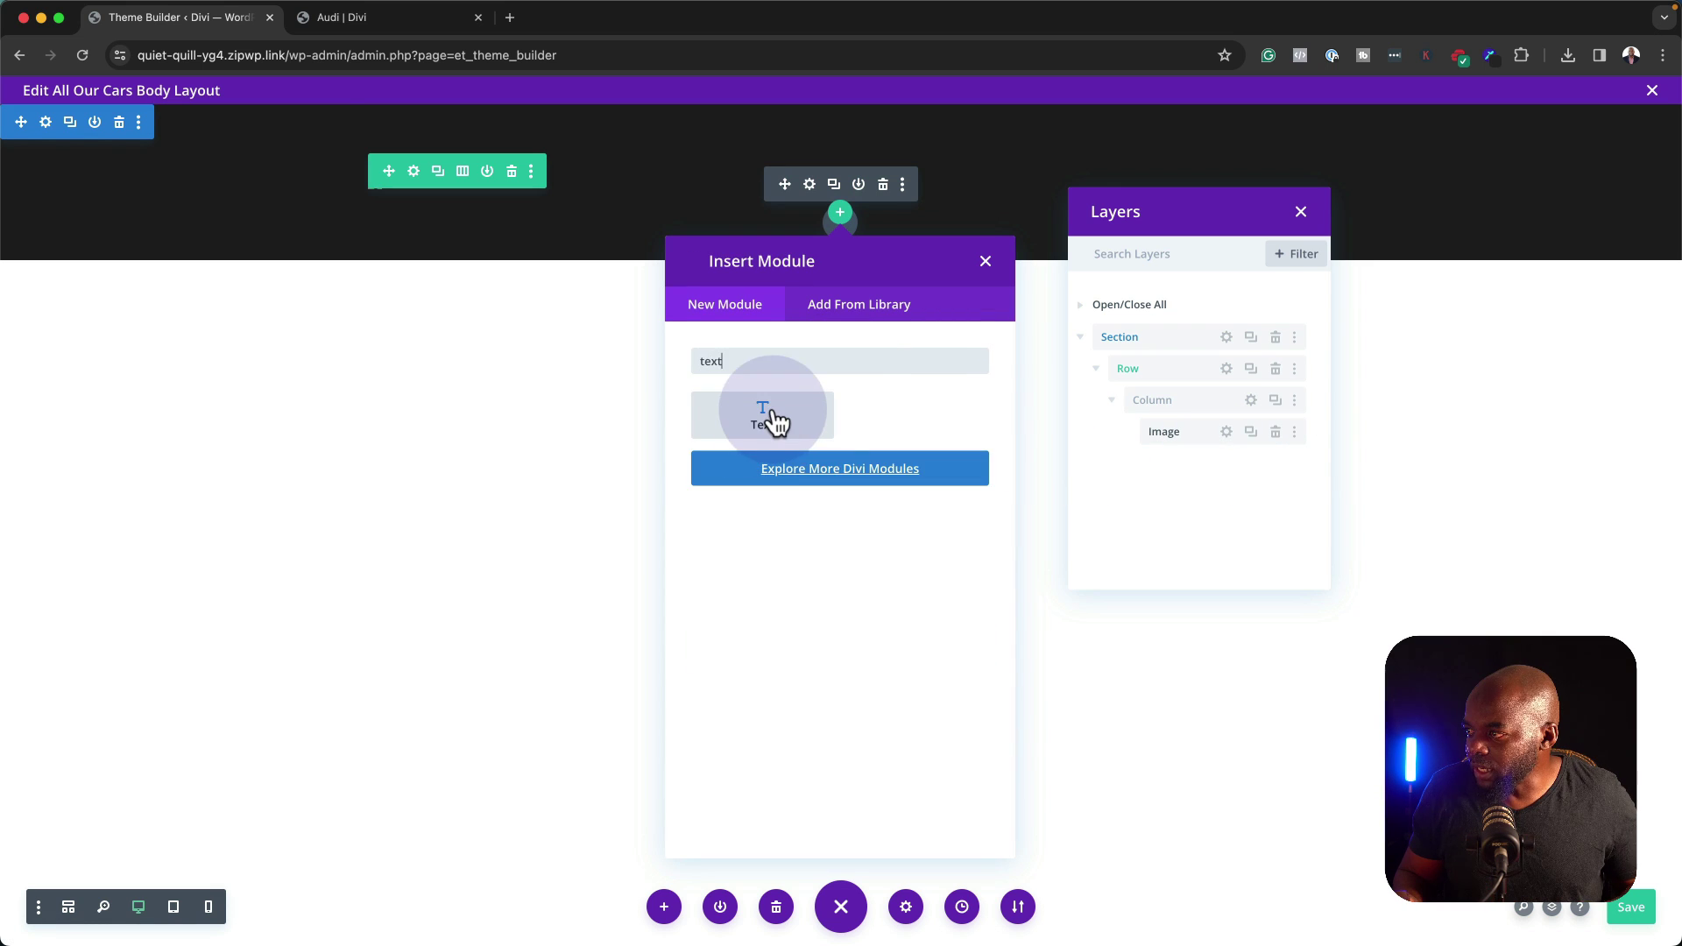
{"action": "left_click", "coordinate": [773, 413]}
{"action": "left_click_drag", "start_coordinate": [1207, 462], "coordinate": [1238, 431]}
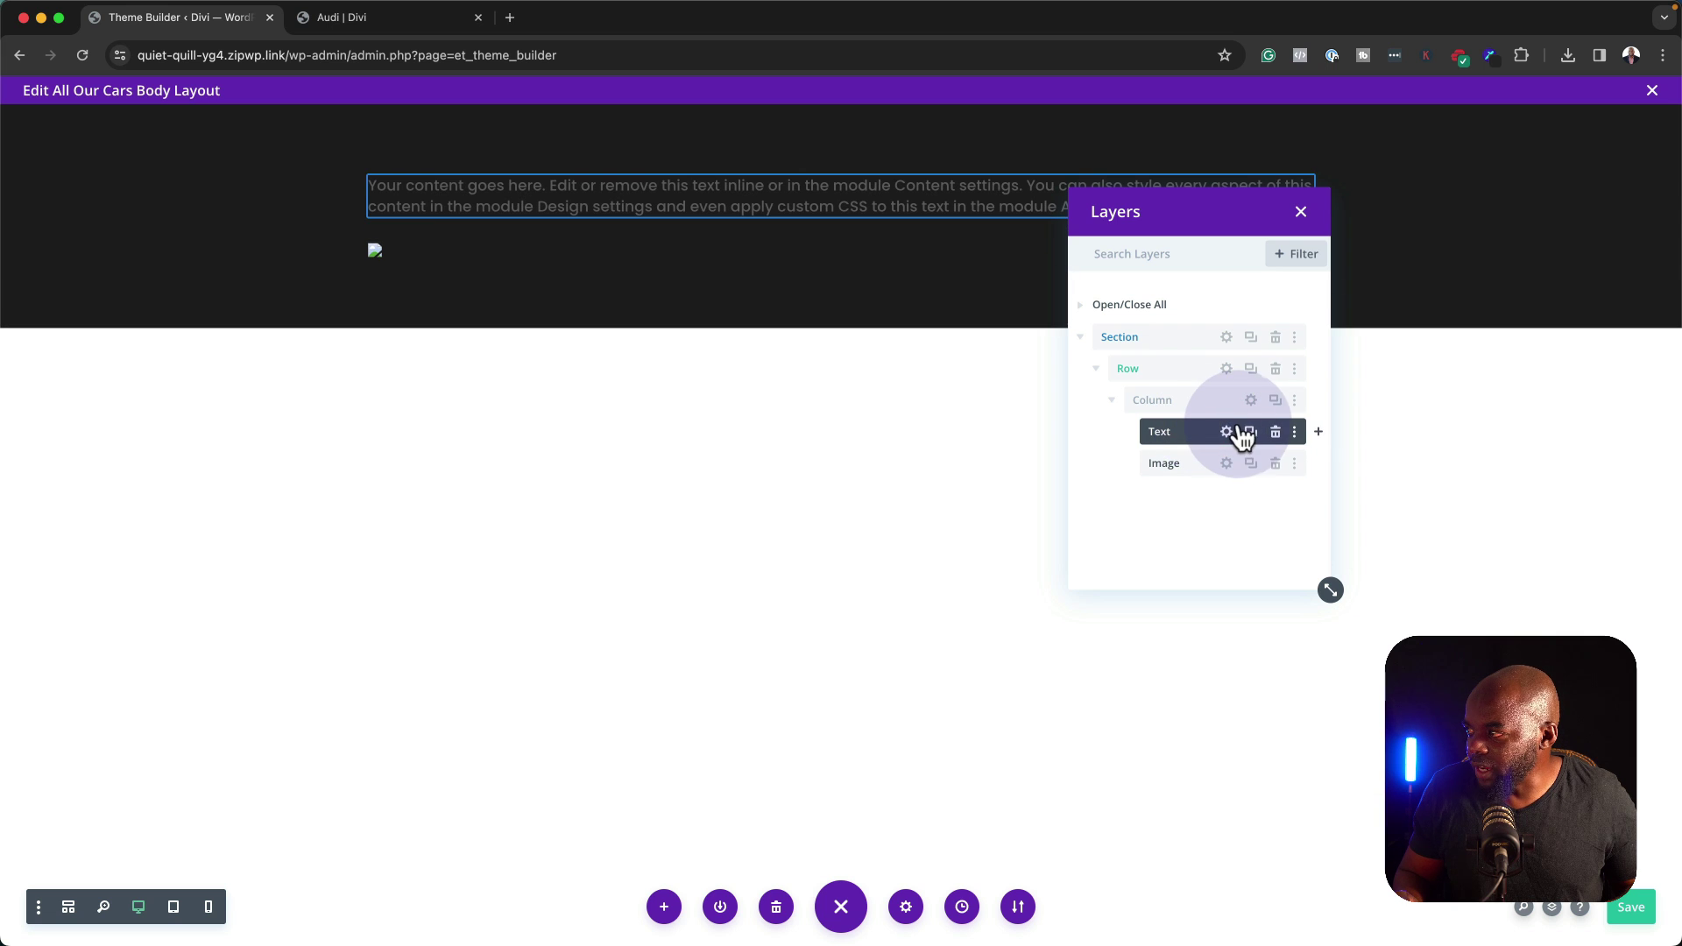
Set the Text module's body to the dynamic Name Of Car field.
{"action": "left_click", "coordinate": [1227, 432]}
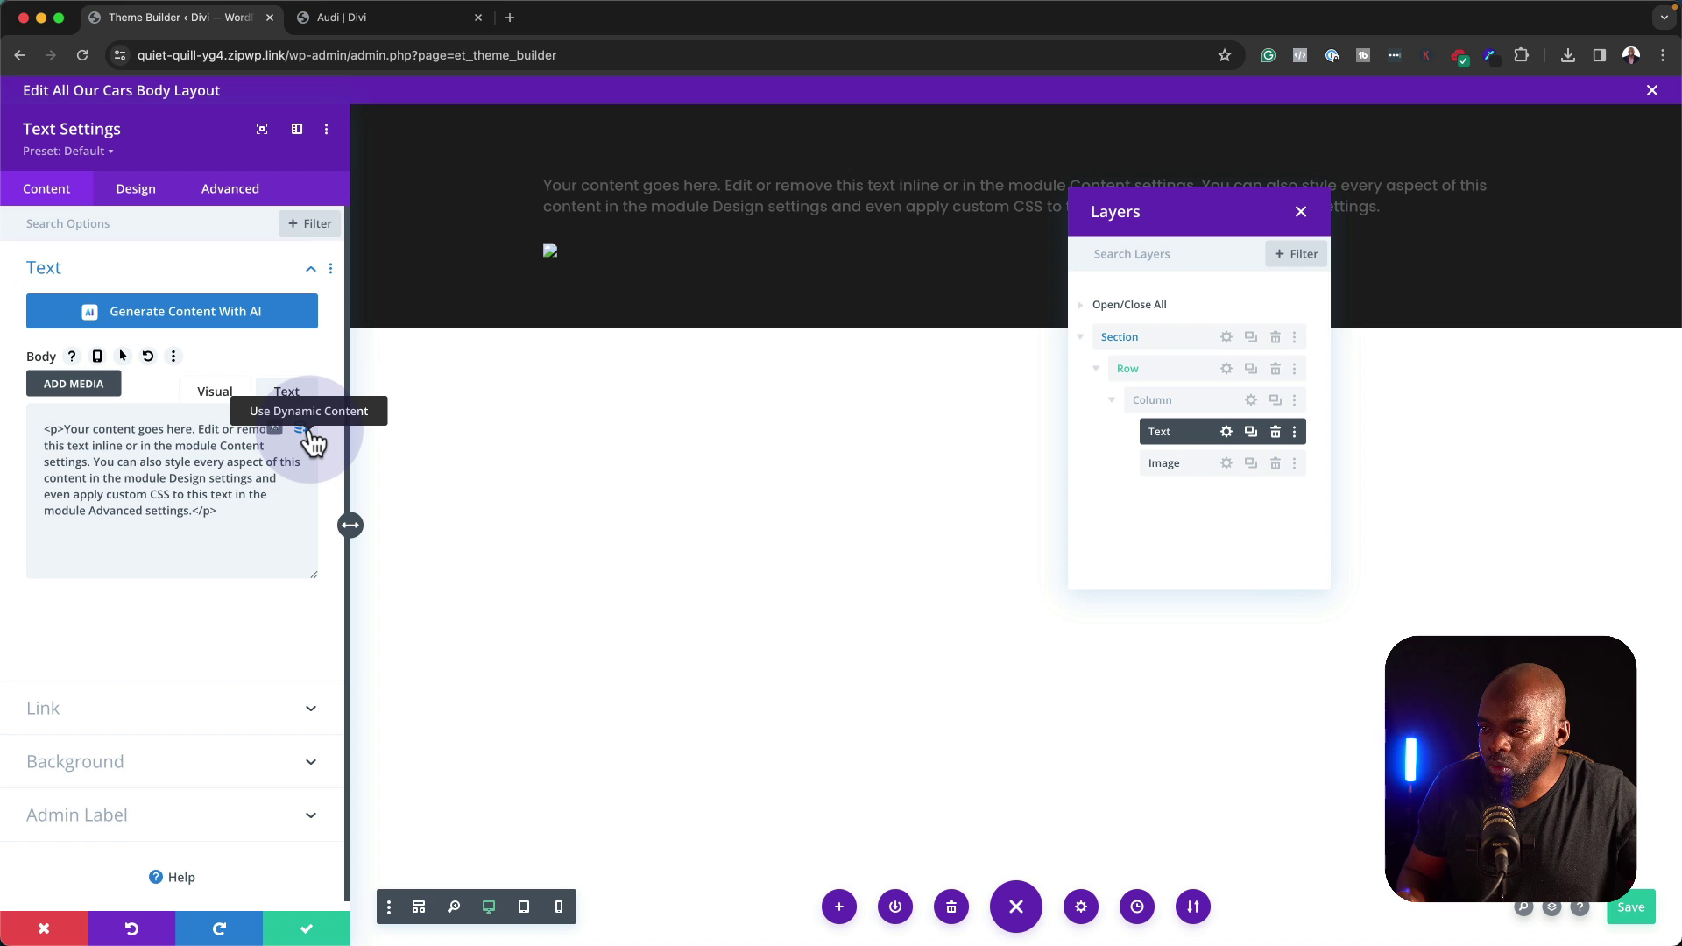
{"action": "left_click", "coordinate": [215, 392]}
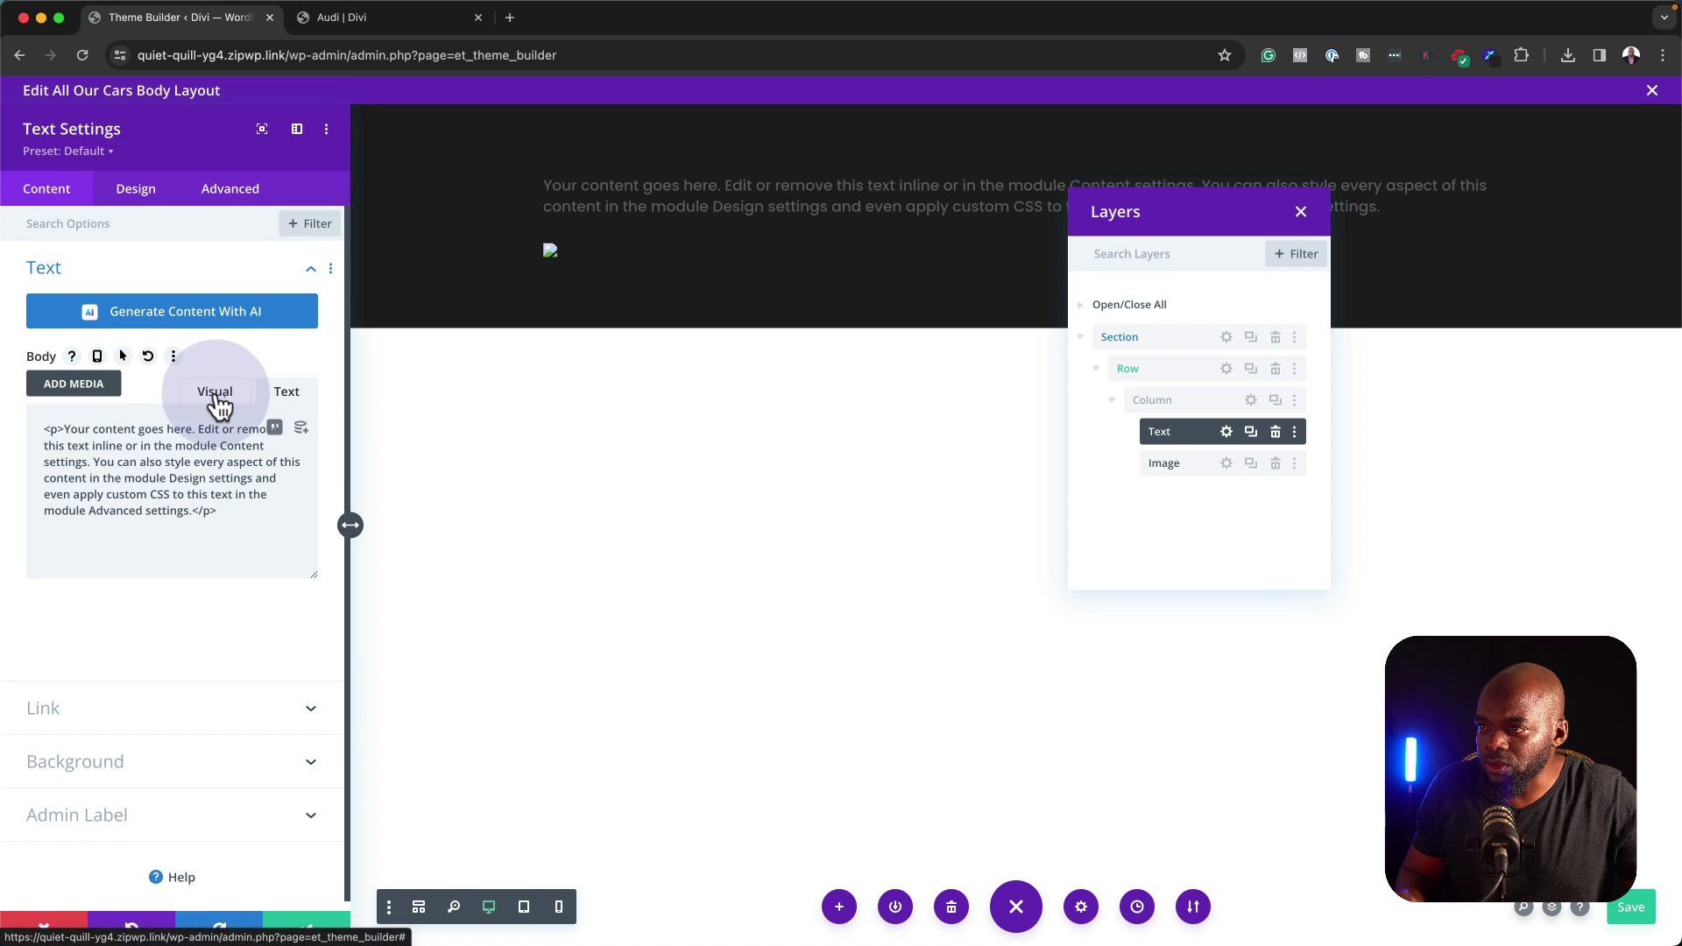
{"action": "left_click", "coordinate": [302, 430]}
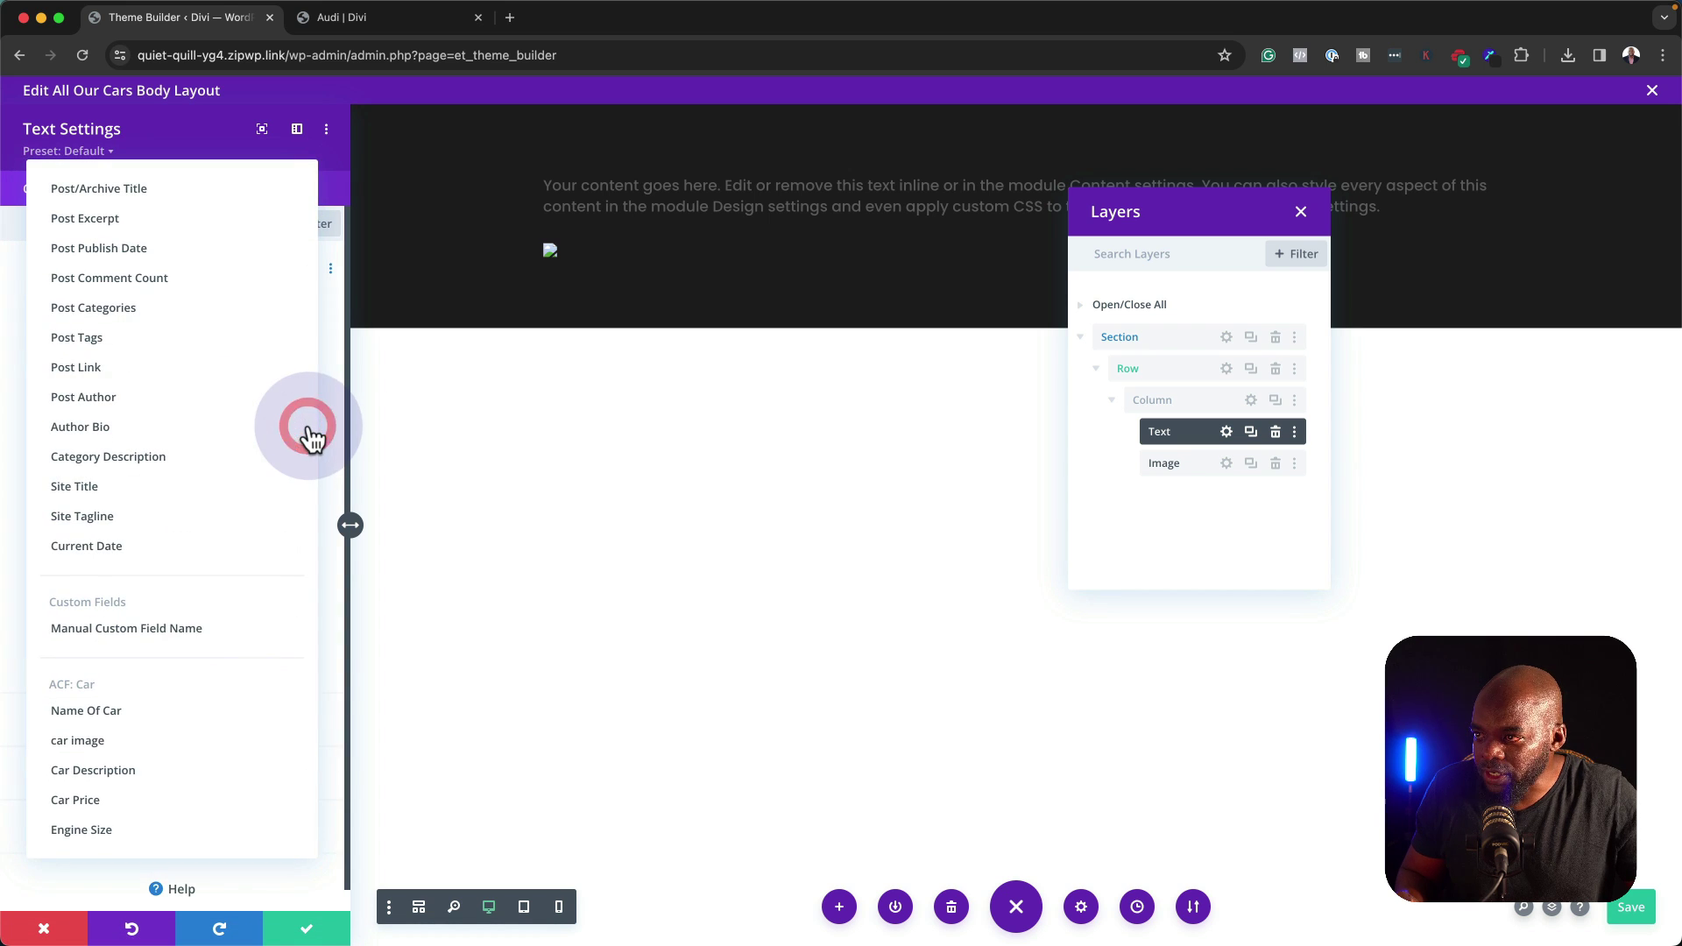
{"action": "left_click", "coordinate": [180, 706]}
{"action": "left_click", "coordinate": [182, 682]}
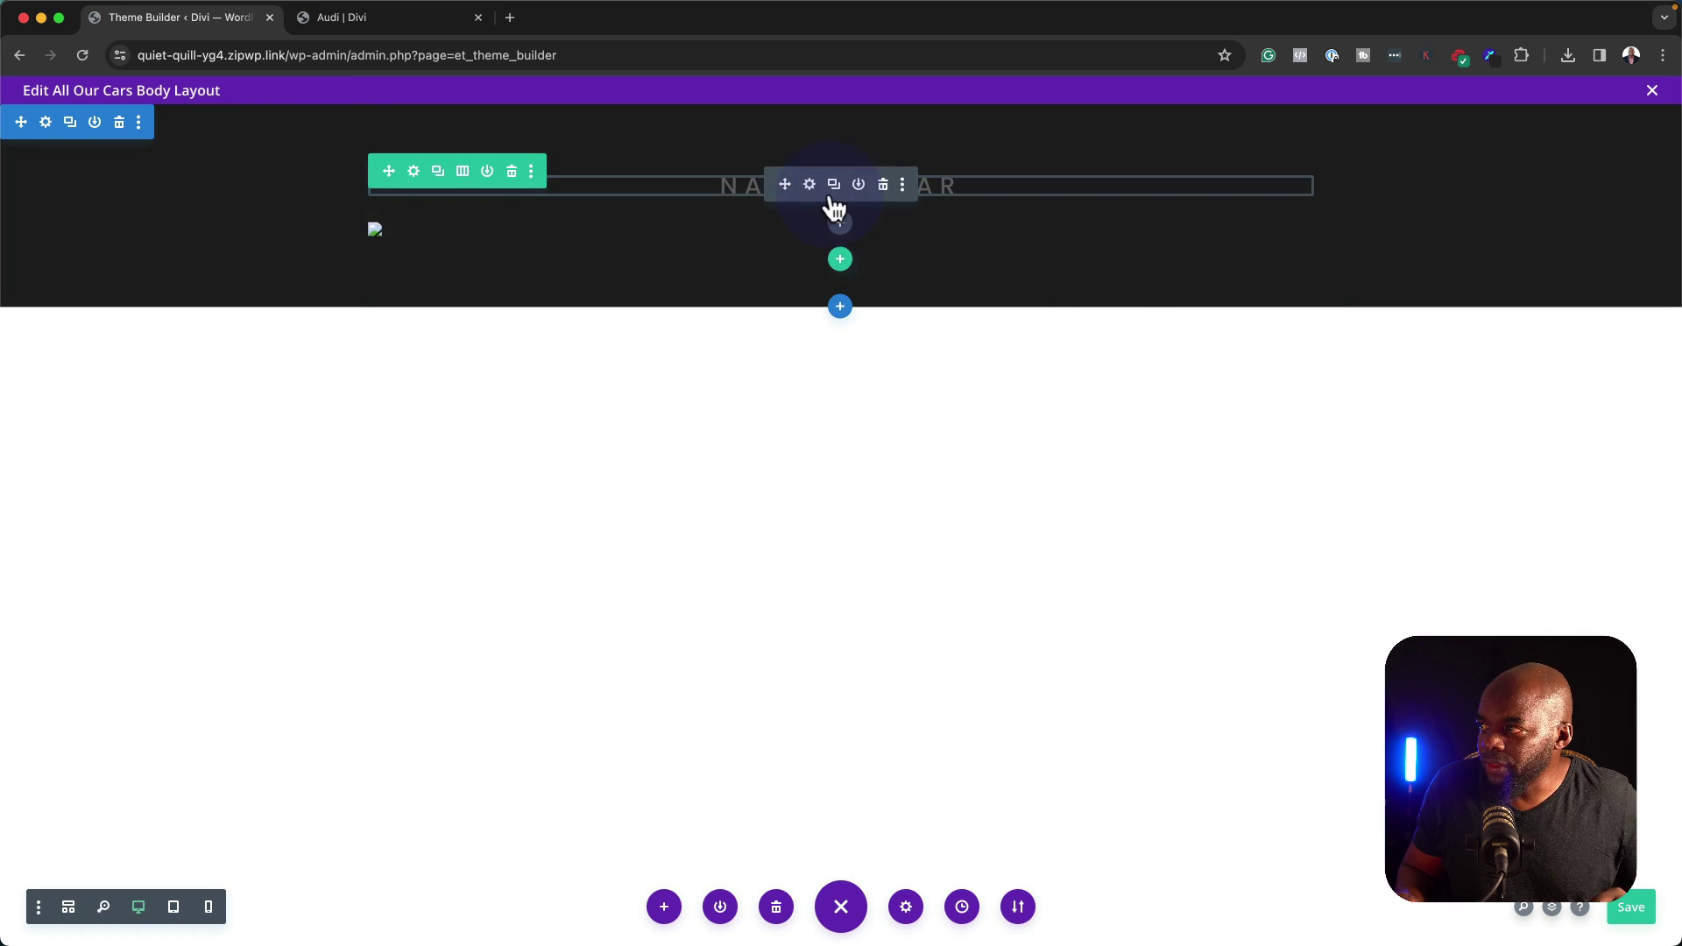
{"action": "left_click", "coordinate": [47, 124]}
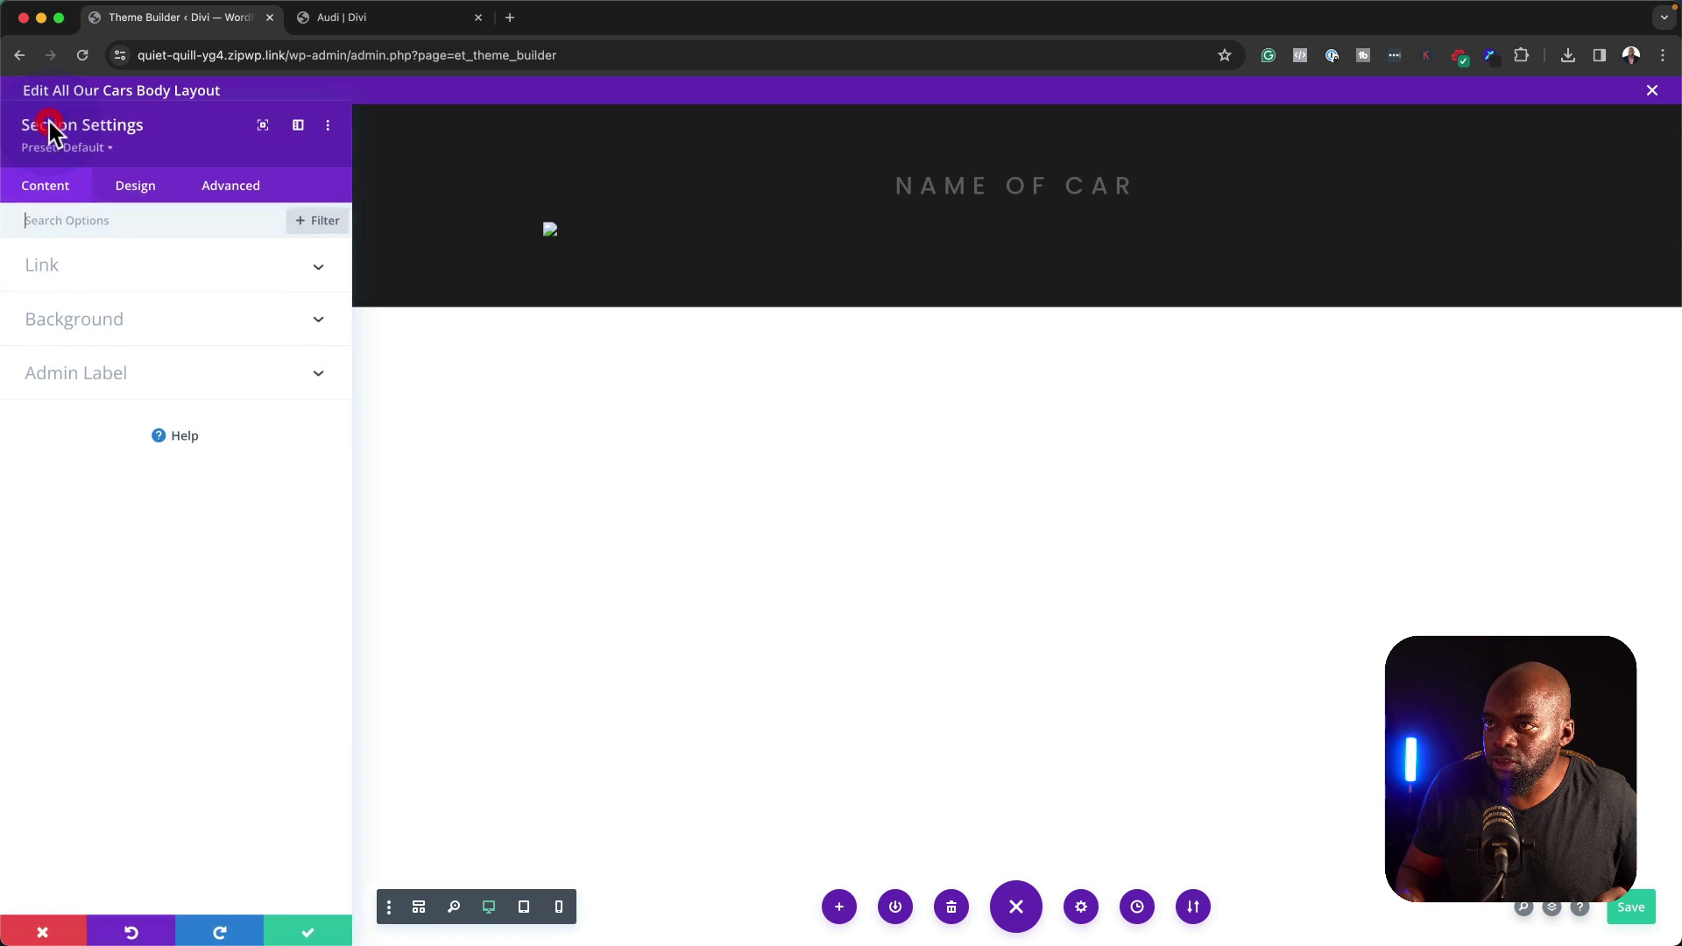
Give the dark section linked top and bottom padding of 6%, starting from 4%.
{"action": "left_click", "coordinate": [140, 195]}
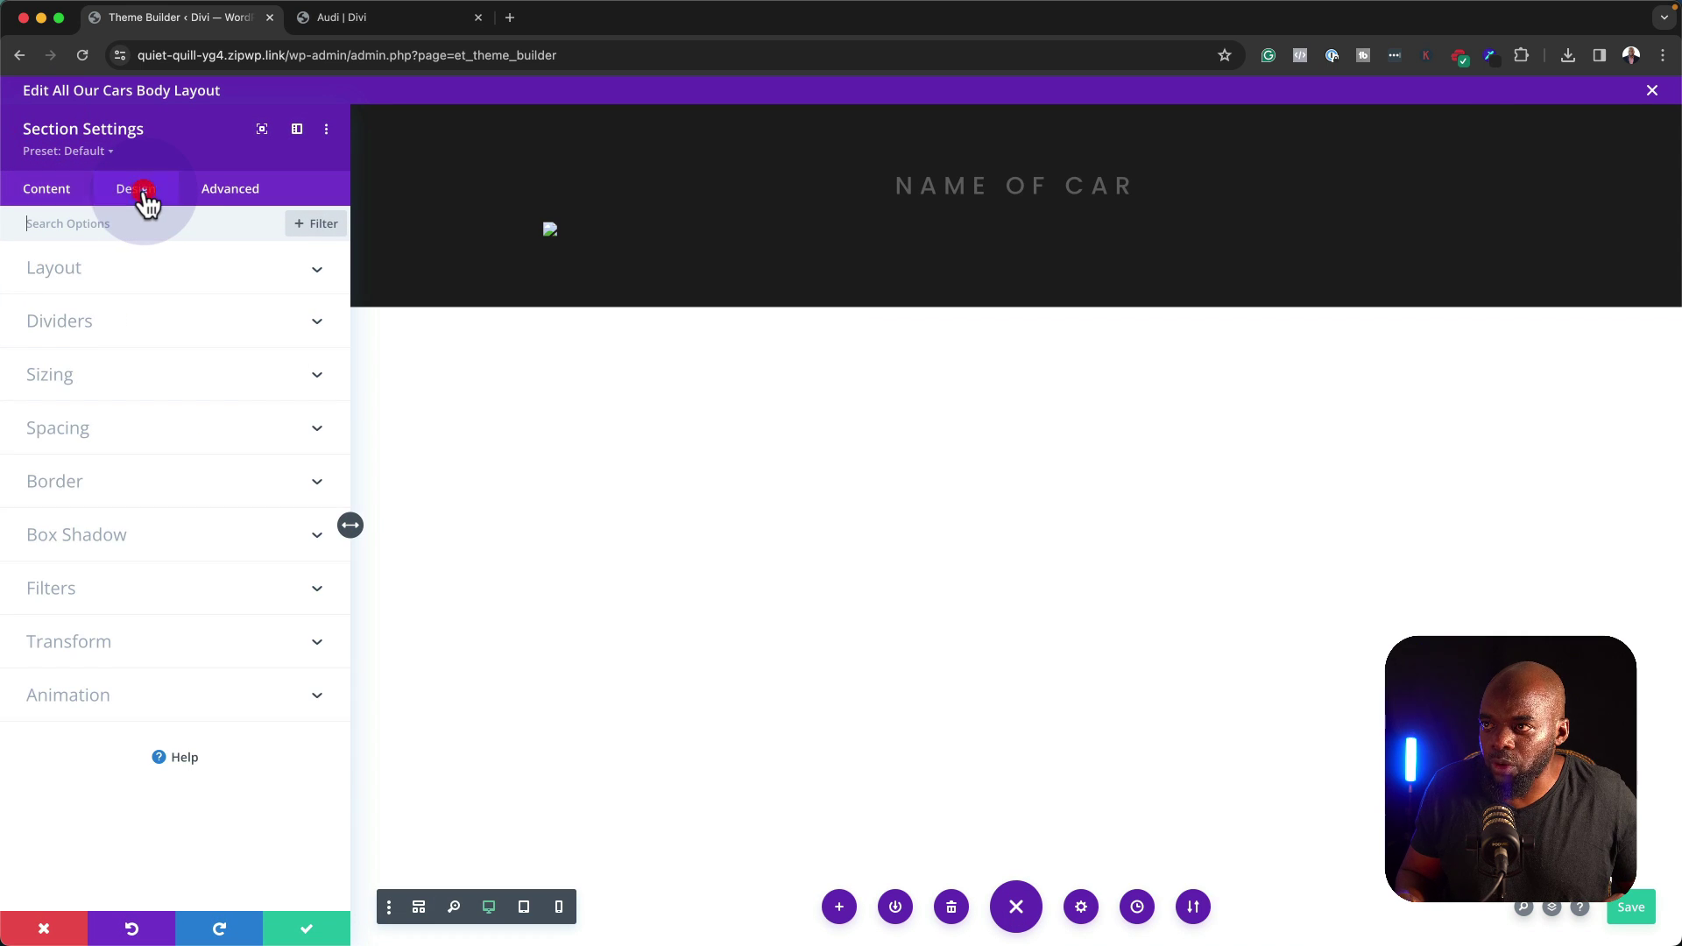
{"action": "left_click", "coordinate": [90, 438]}
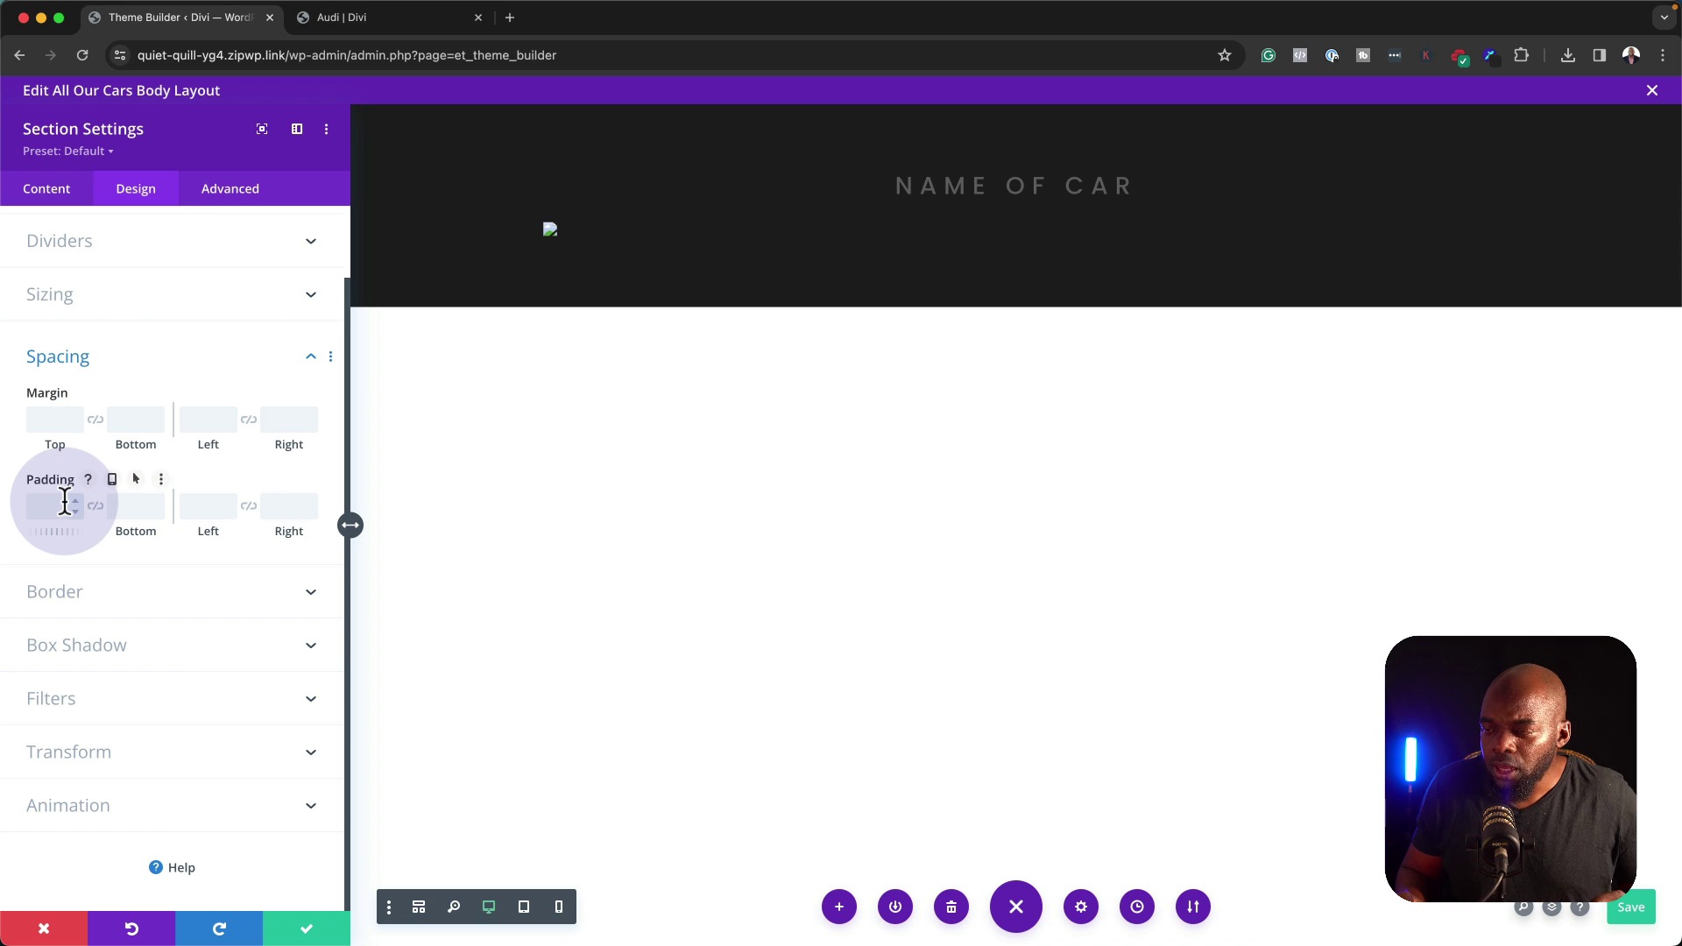
{"action": "left_click", "coordinate": [65, 502]}
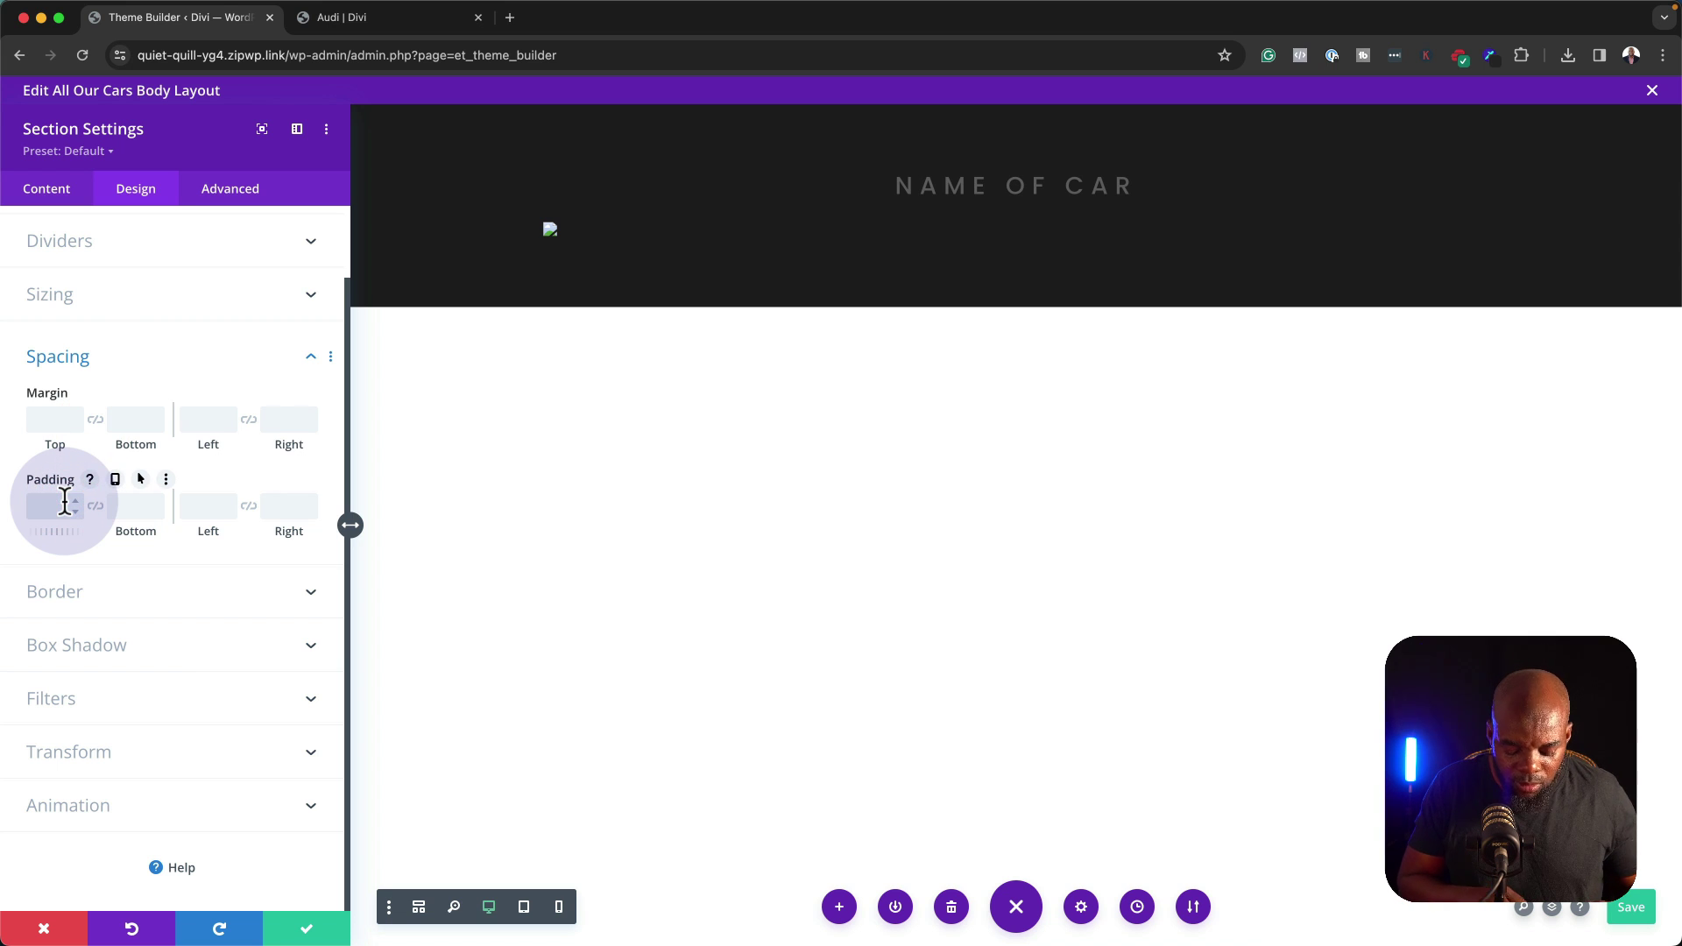
{"action": "type", "text": "4%"}
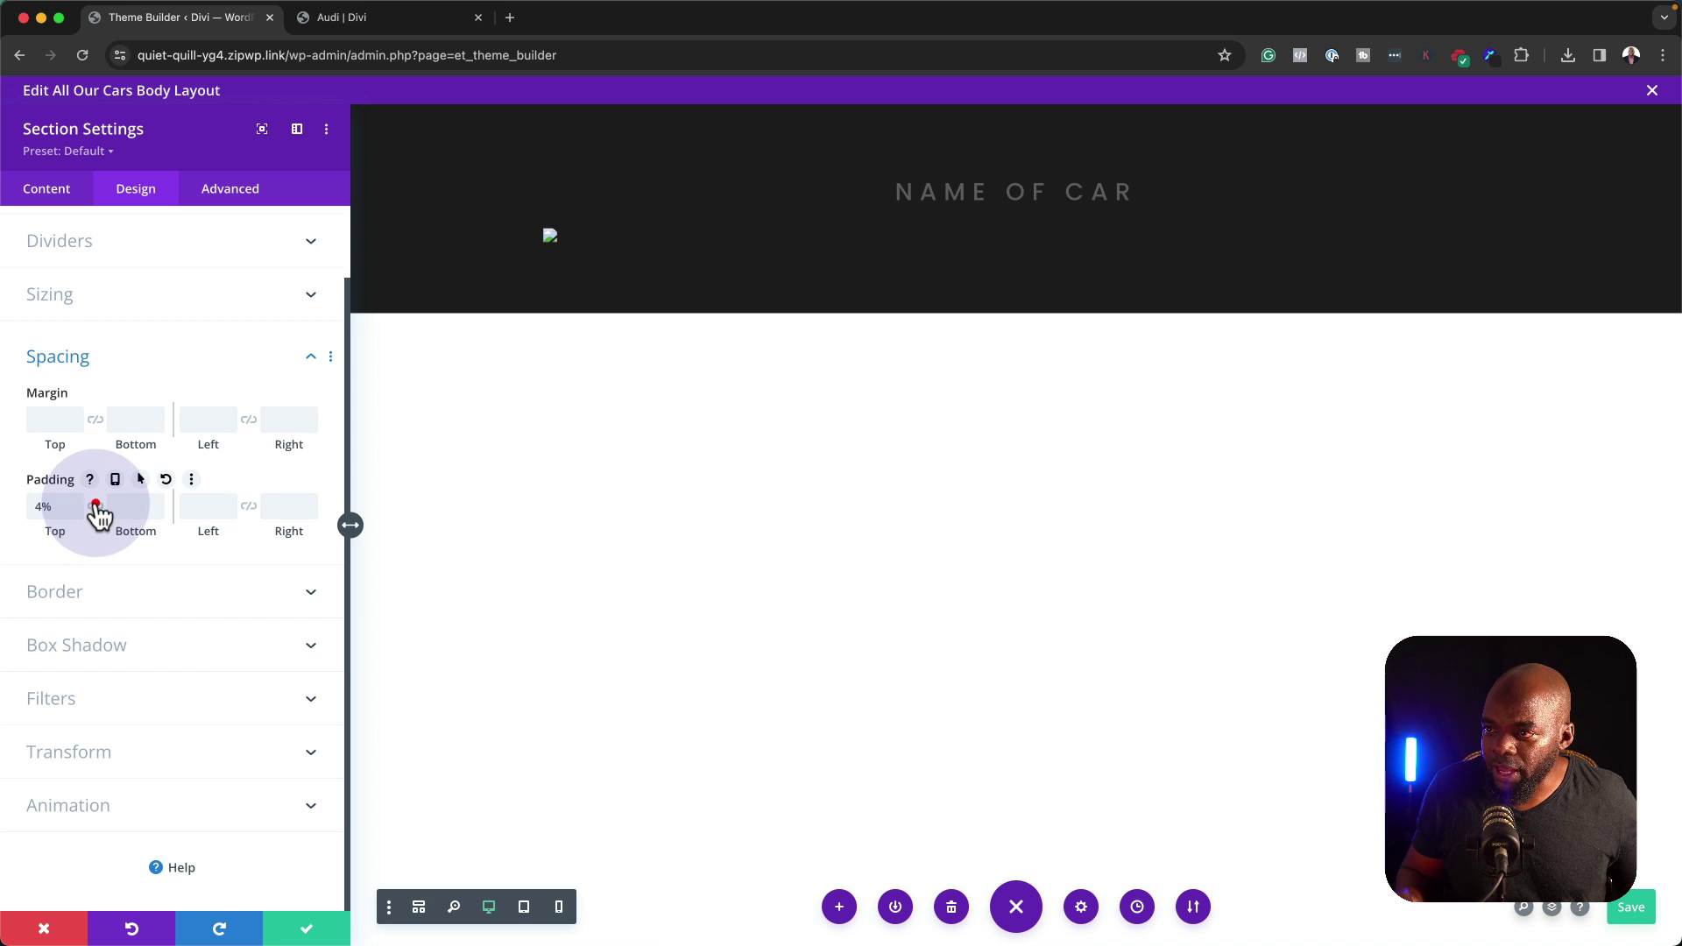
{"action": "left_click", "coordinate": [95, 507]}
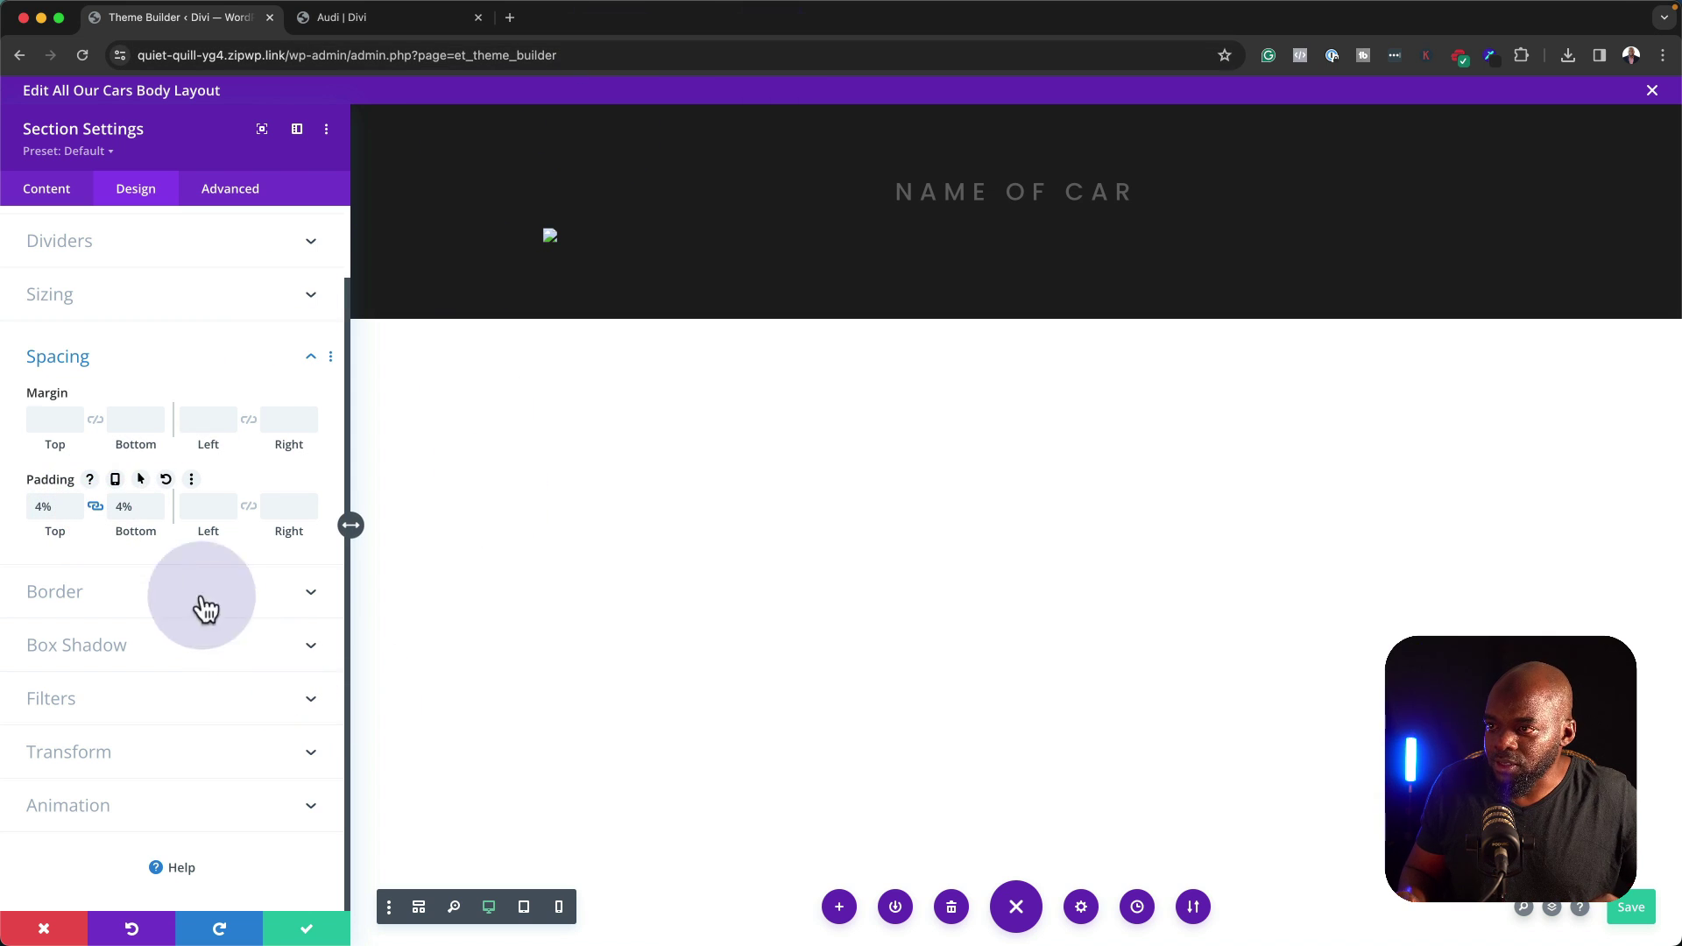
{"action": "left_click_drag", "start_coordinate": [153, 491], "coordinate": [152, 493]}
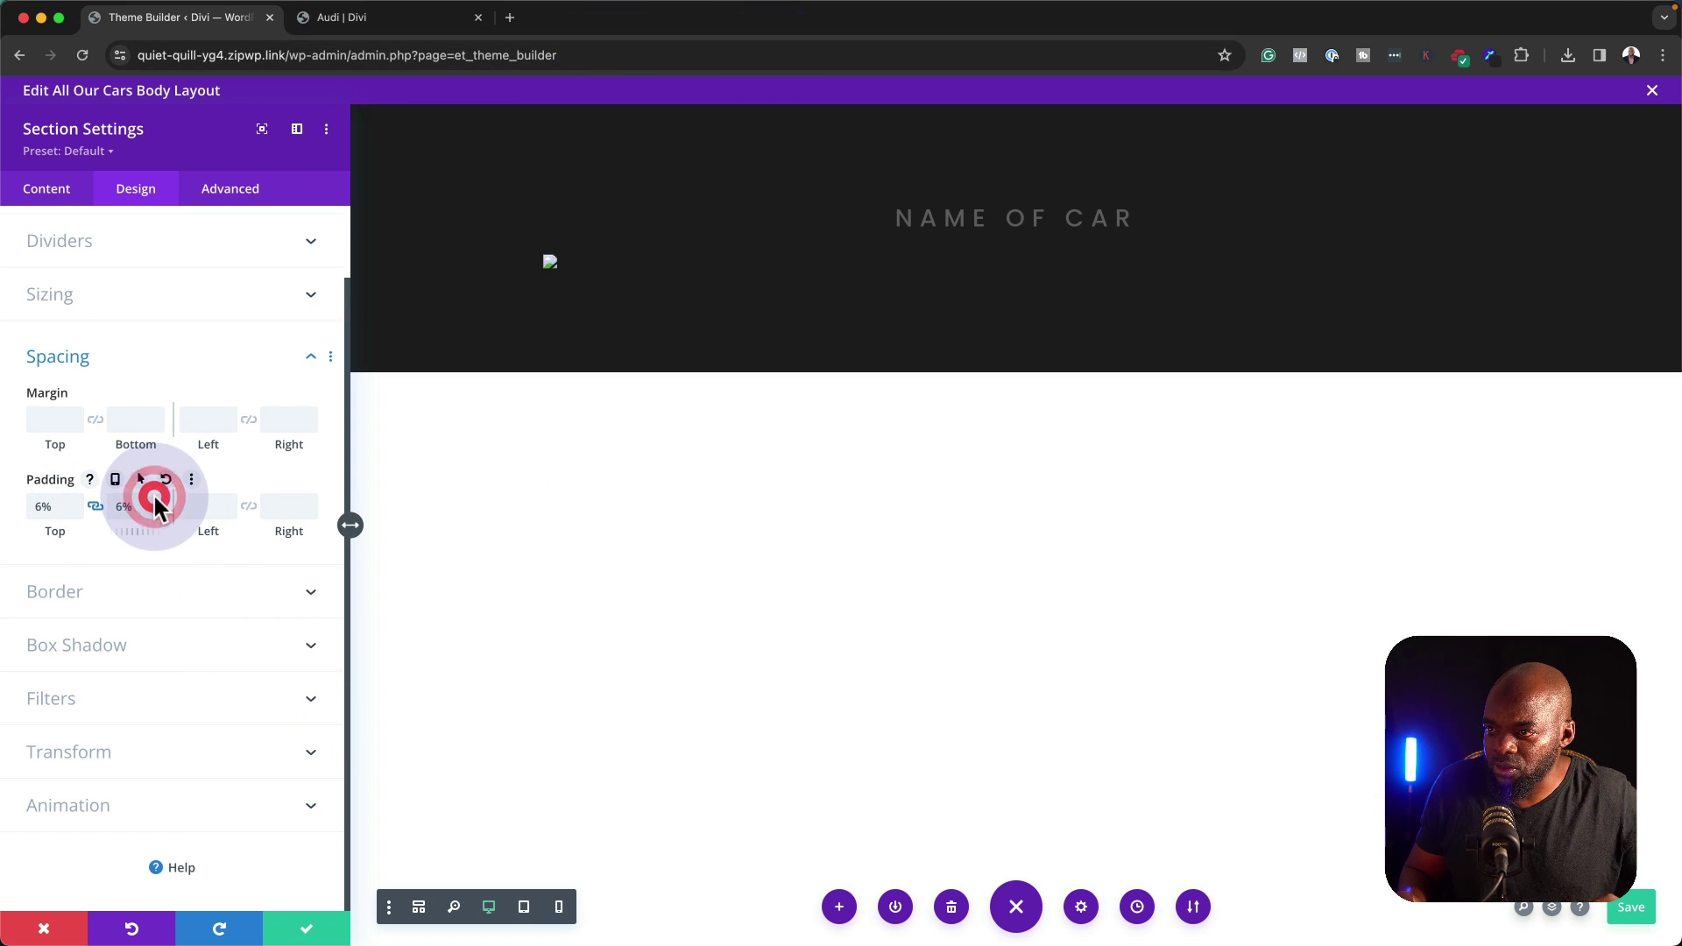
{"action": "left_click", "coordinate": [309, 929]}
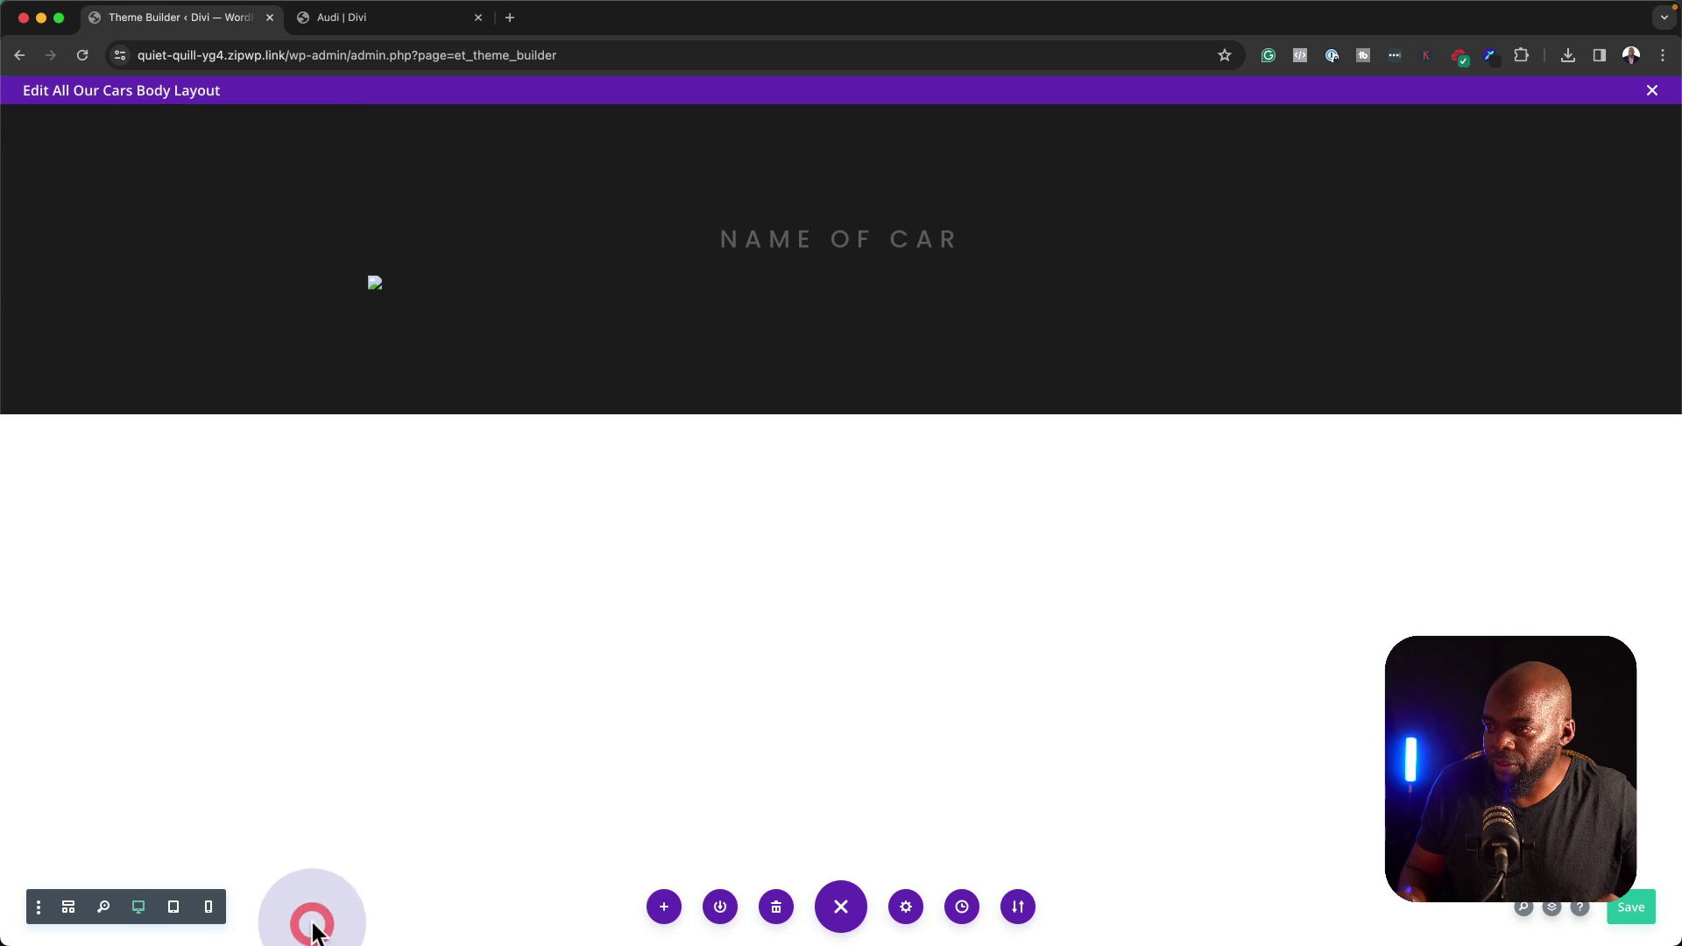
Add a regular section with a two-column row and a Text module showing Name Of Car.
{"action": "left_click", "coordinate": [813, 414]}
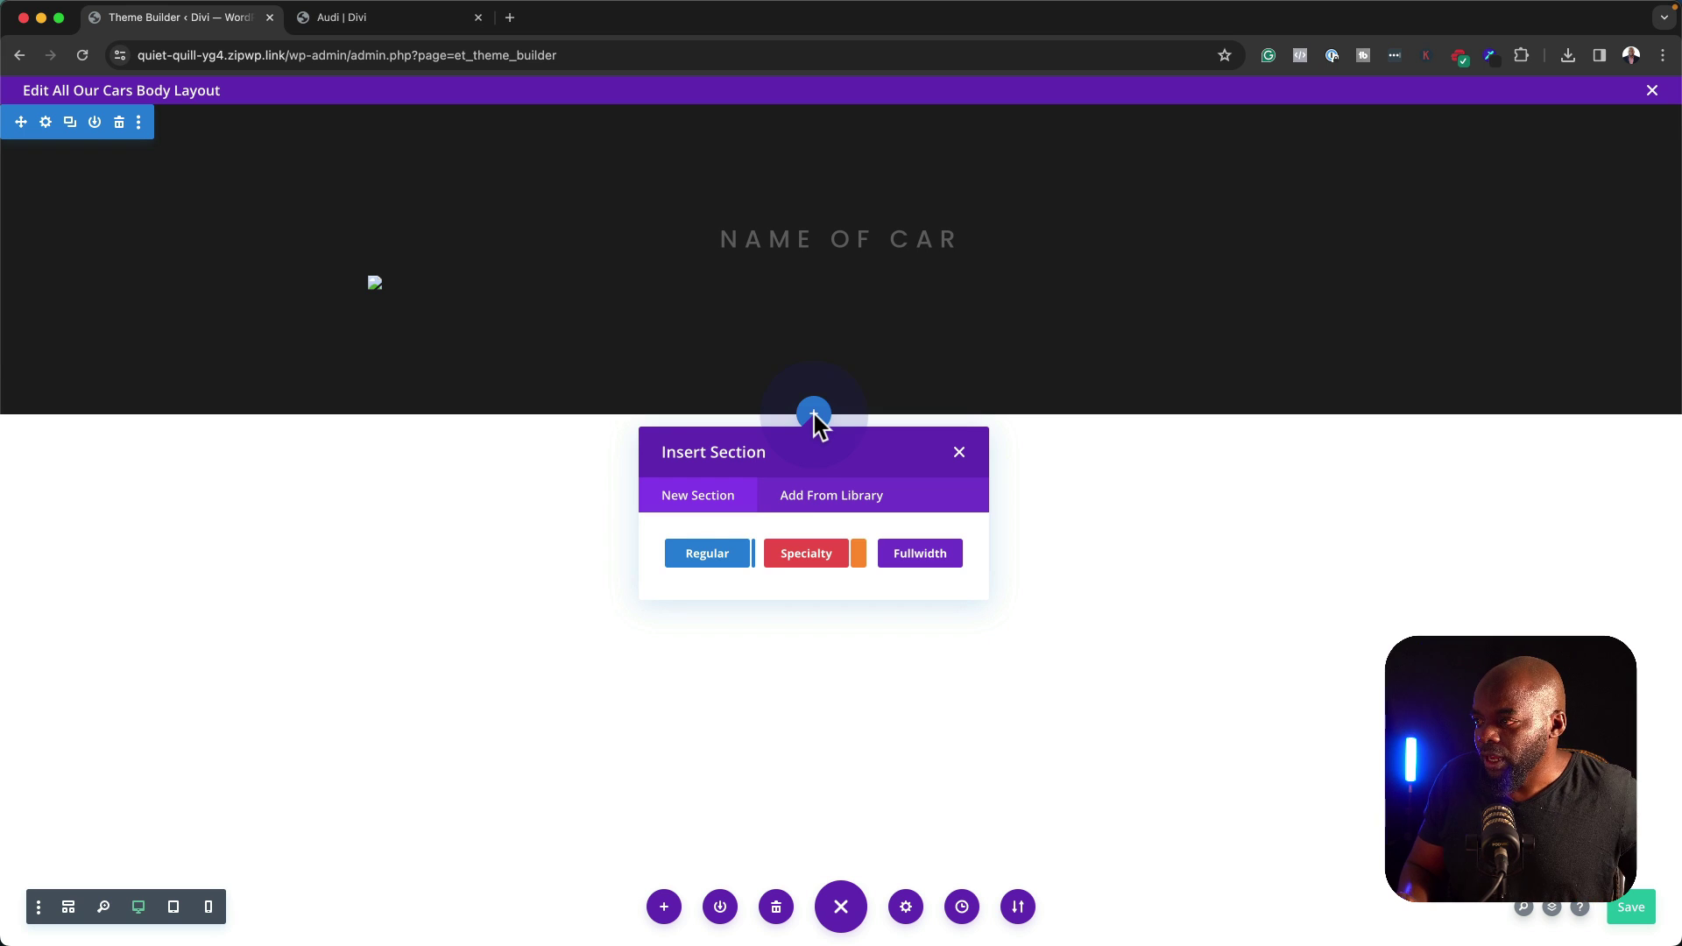
{"action": "left_click", "coordinate": [716, 559]}
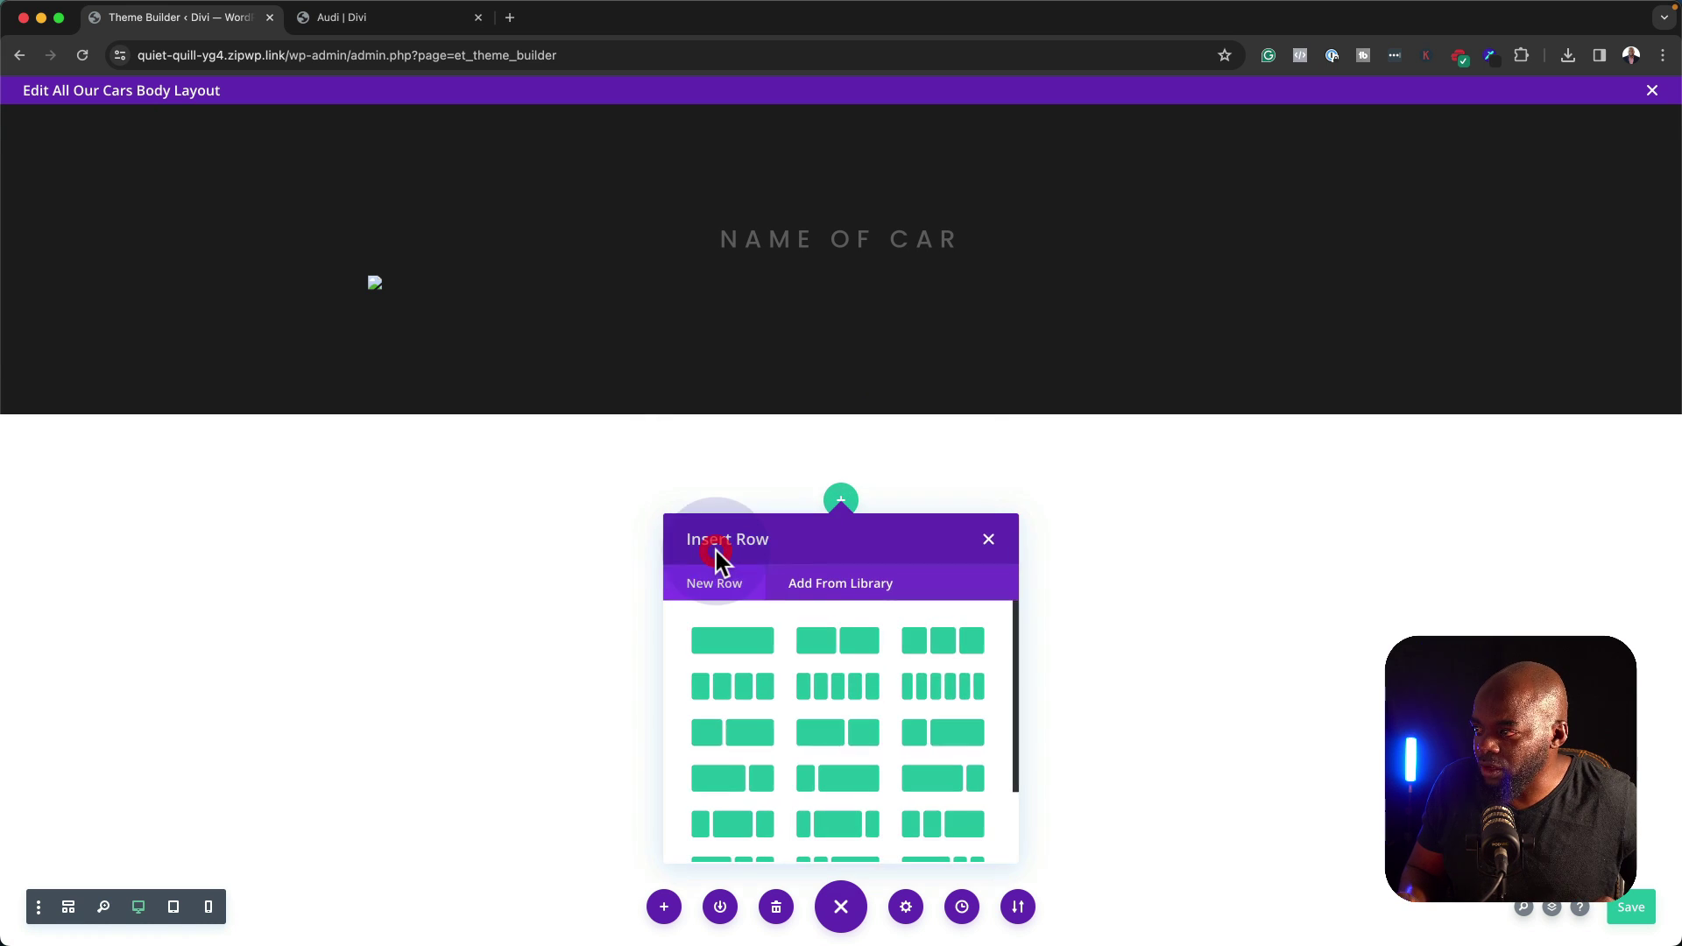
{"action": "left_click", "coordinate": [868, 640]}
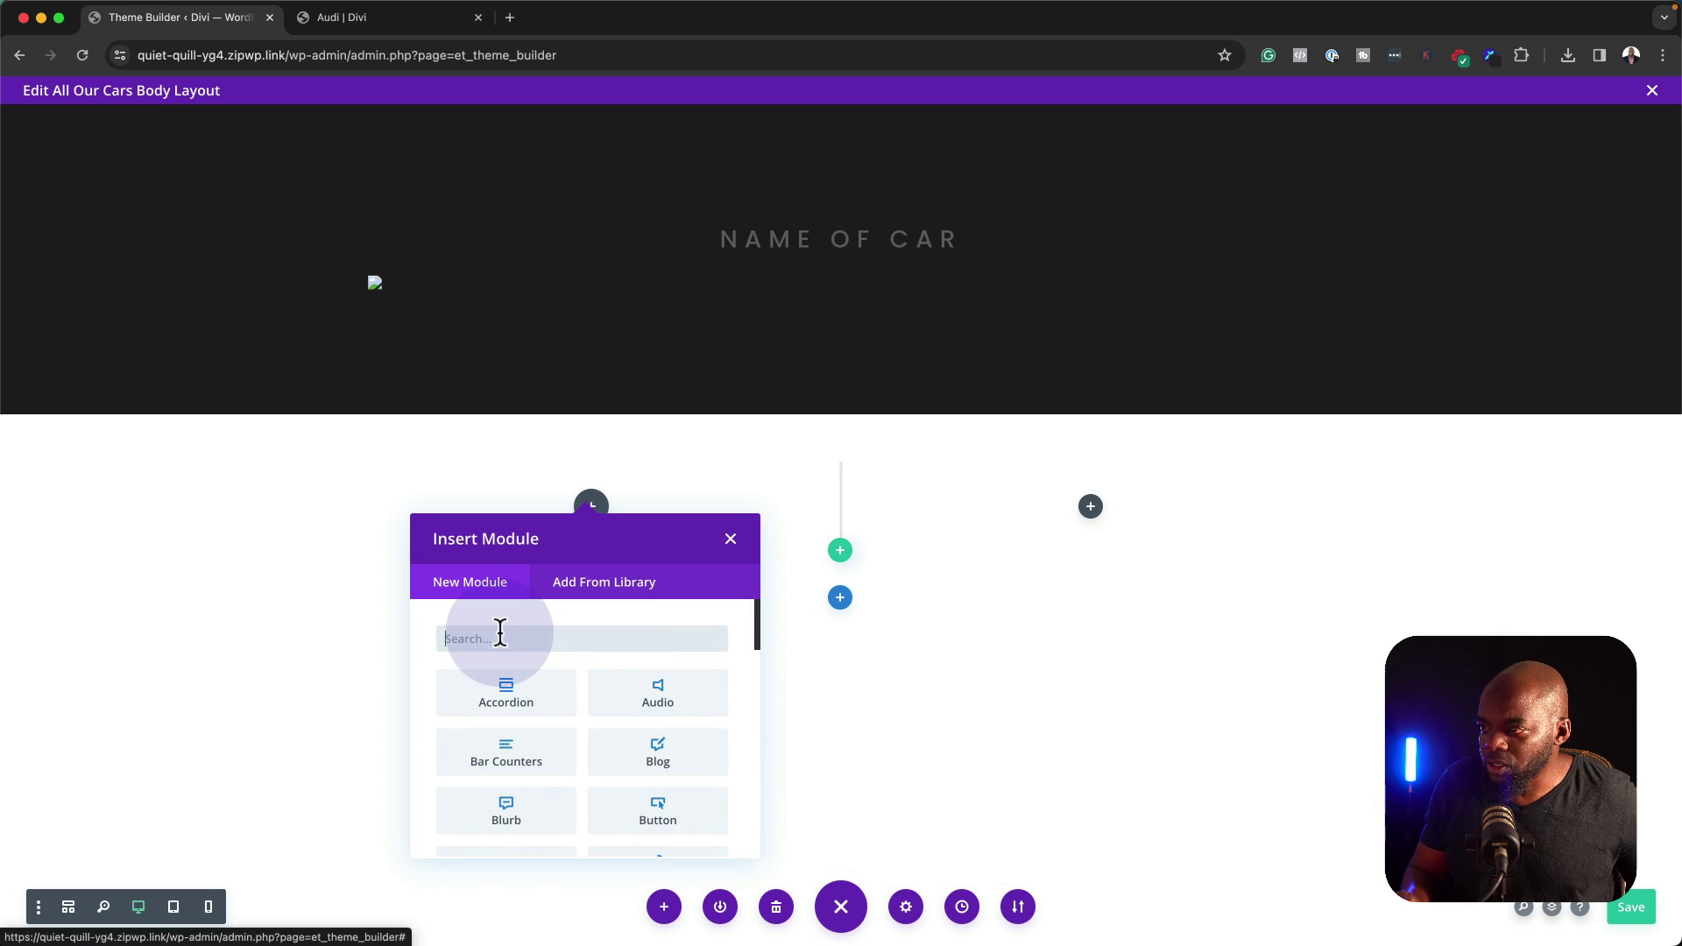
{"action": "type", "text": "text"}
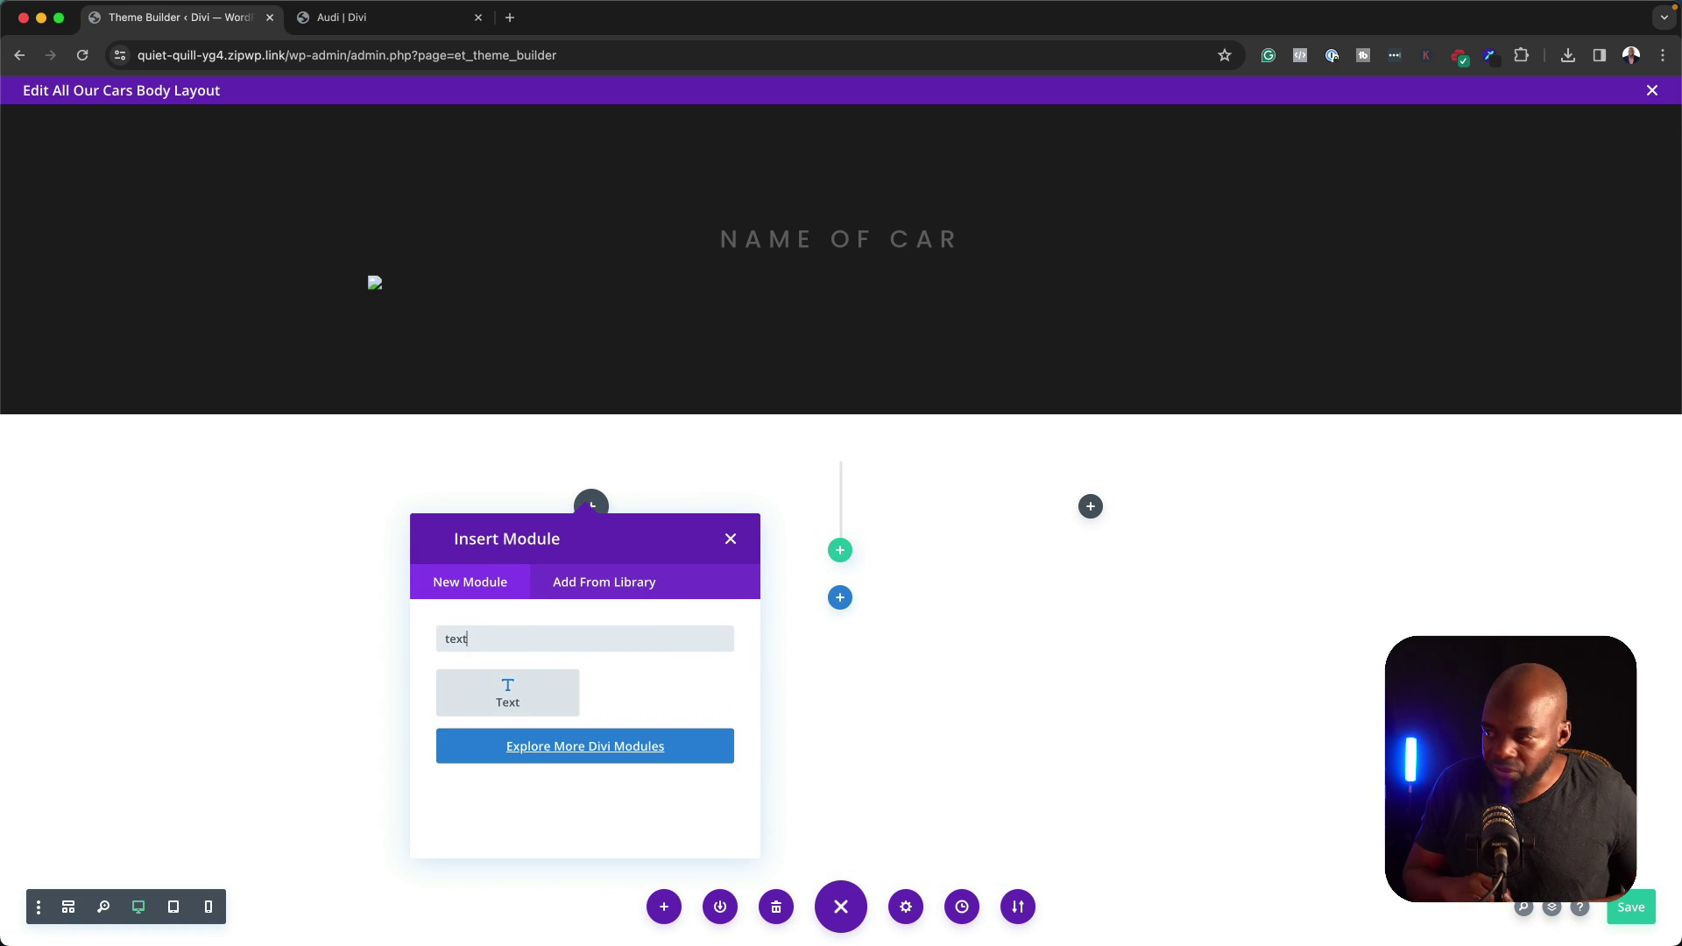
{"action": "left_click", "coordinate": [487, 692]}
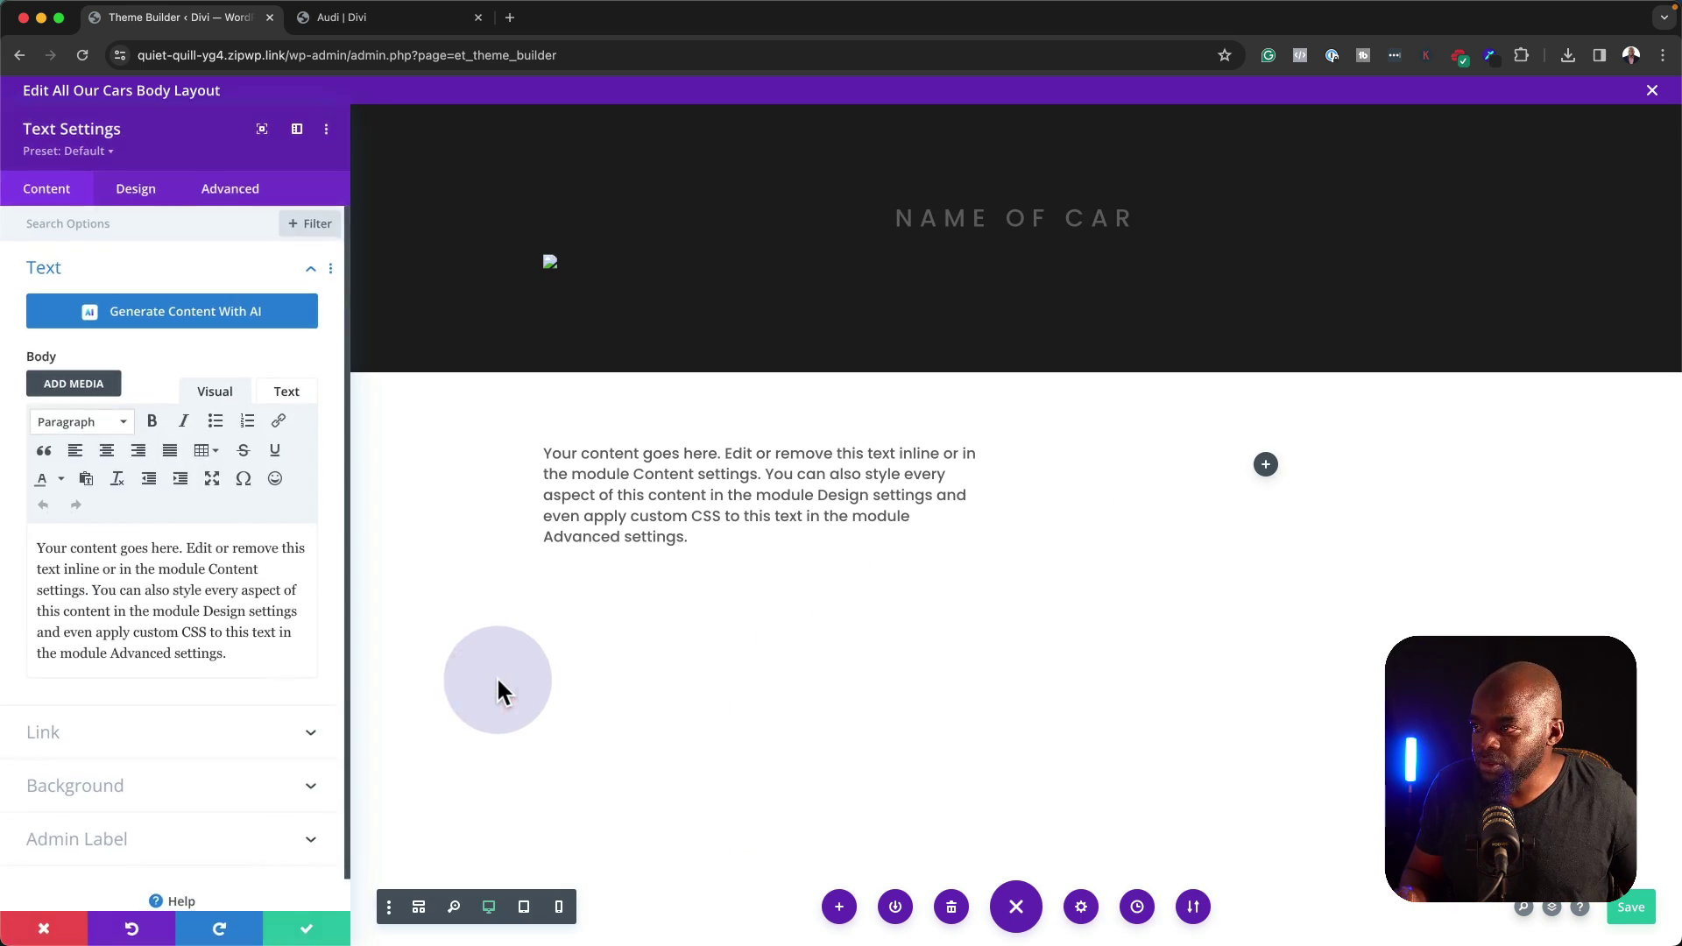
{"action": "left_click", "coordinate": [303, 550]}
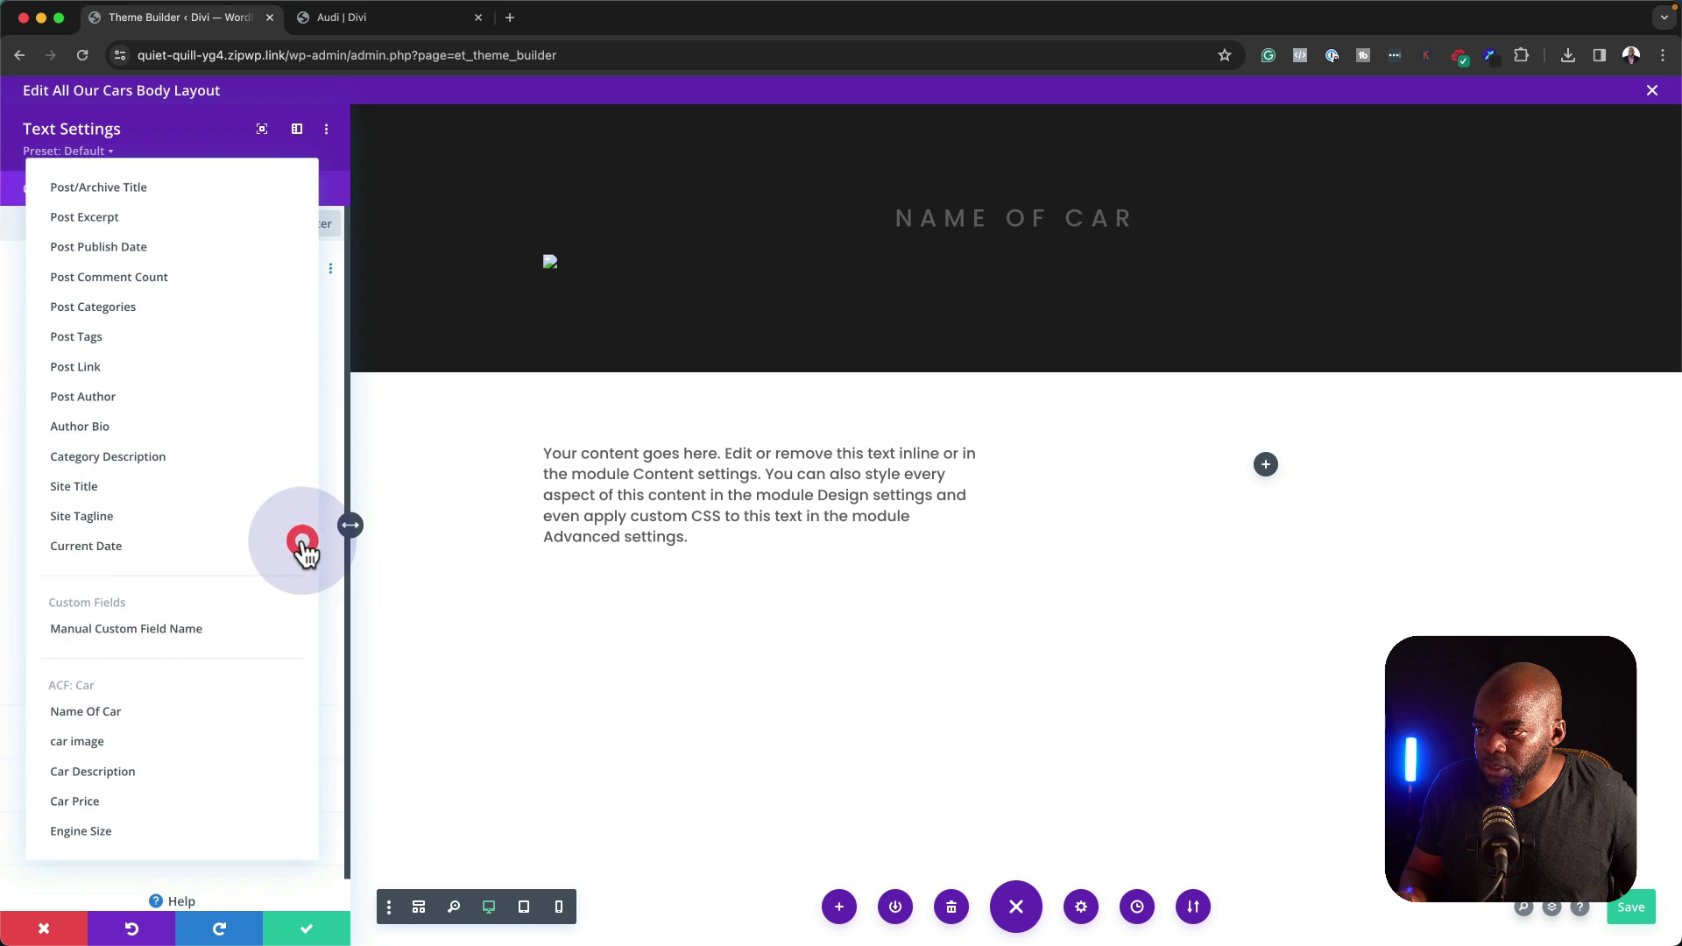
{"action": "left_click", "coordinate": [186, 706]}
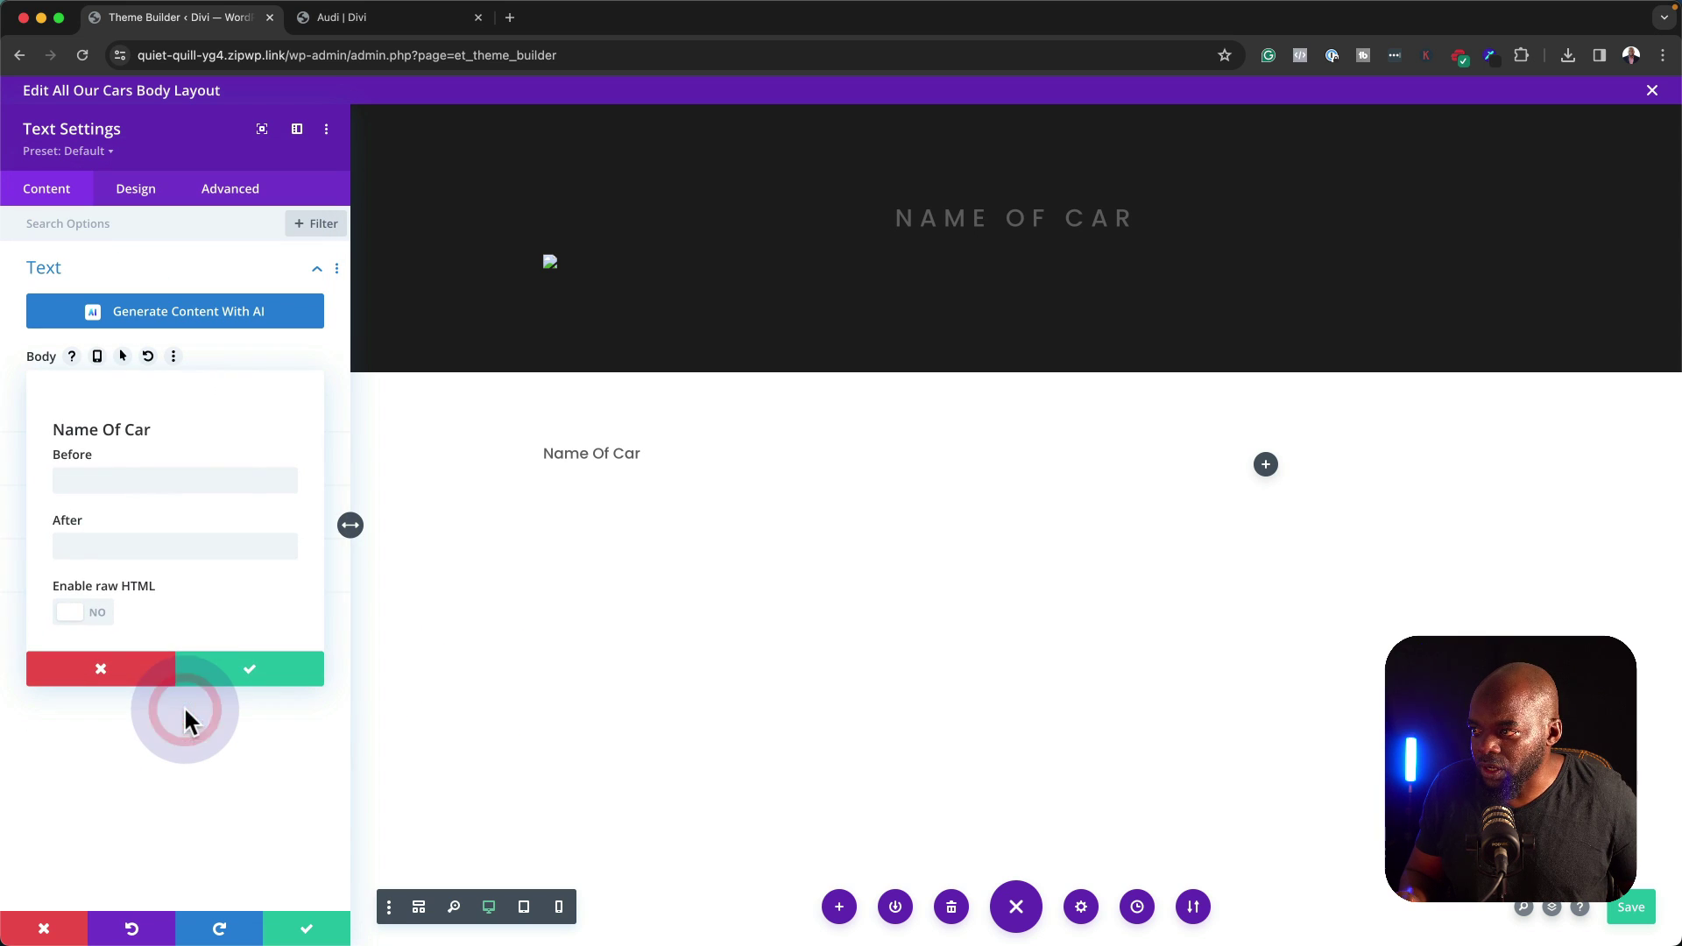
{"action": "left_click", "coordinate": [241, 659]}
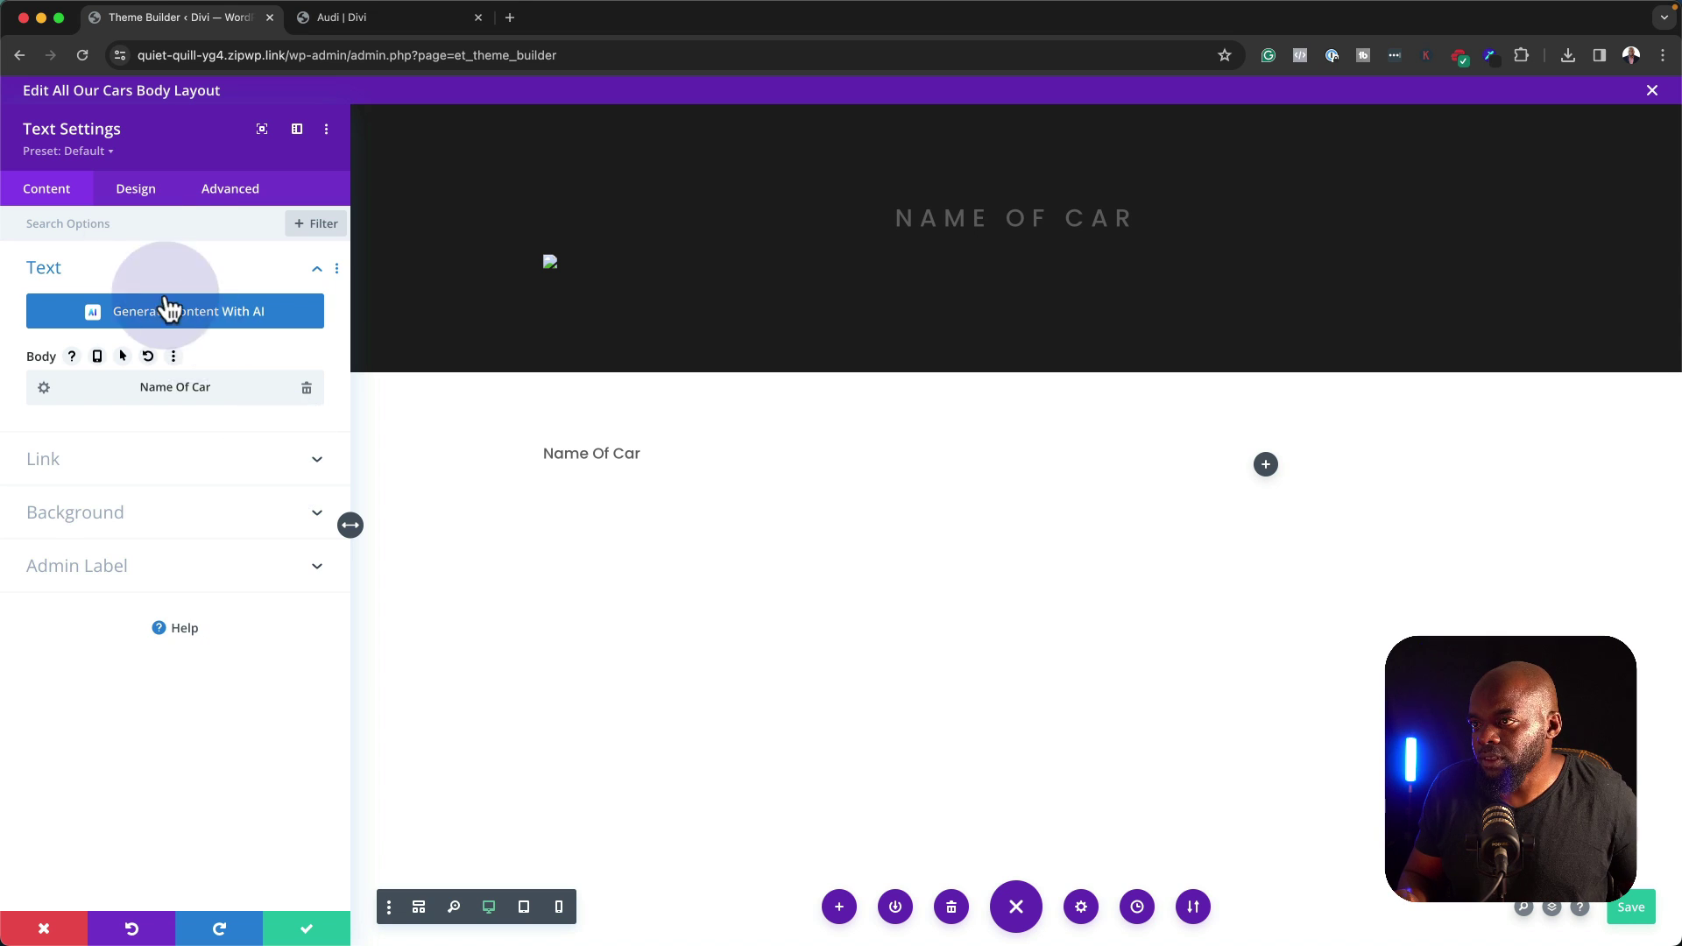
Style the car name text bold at 2em size and save it.
{"action": "left_click", "coordinate": [136, 188]}
{"action": "left_click", "coordinate": [139, 288]}
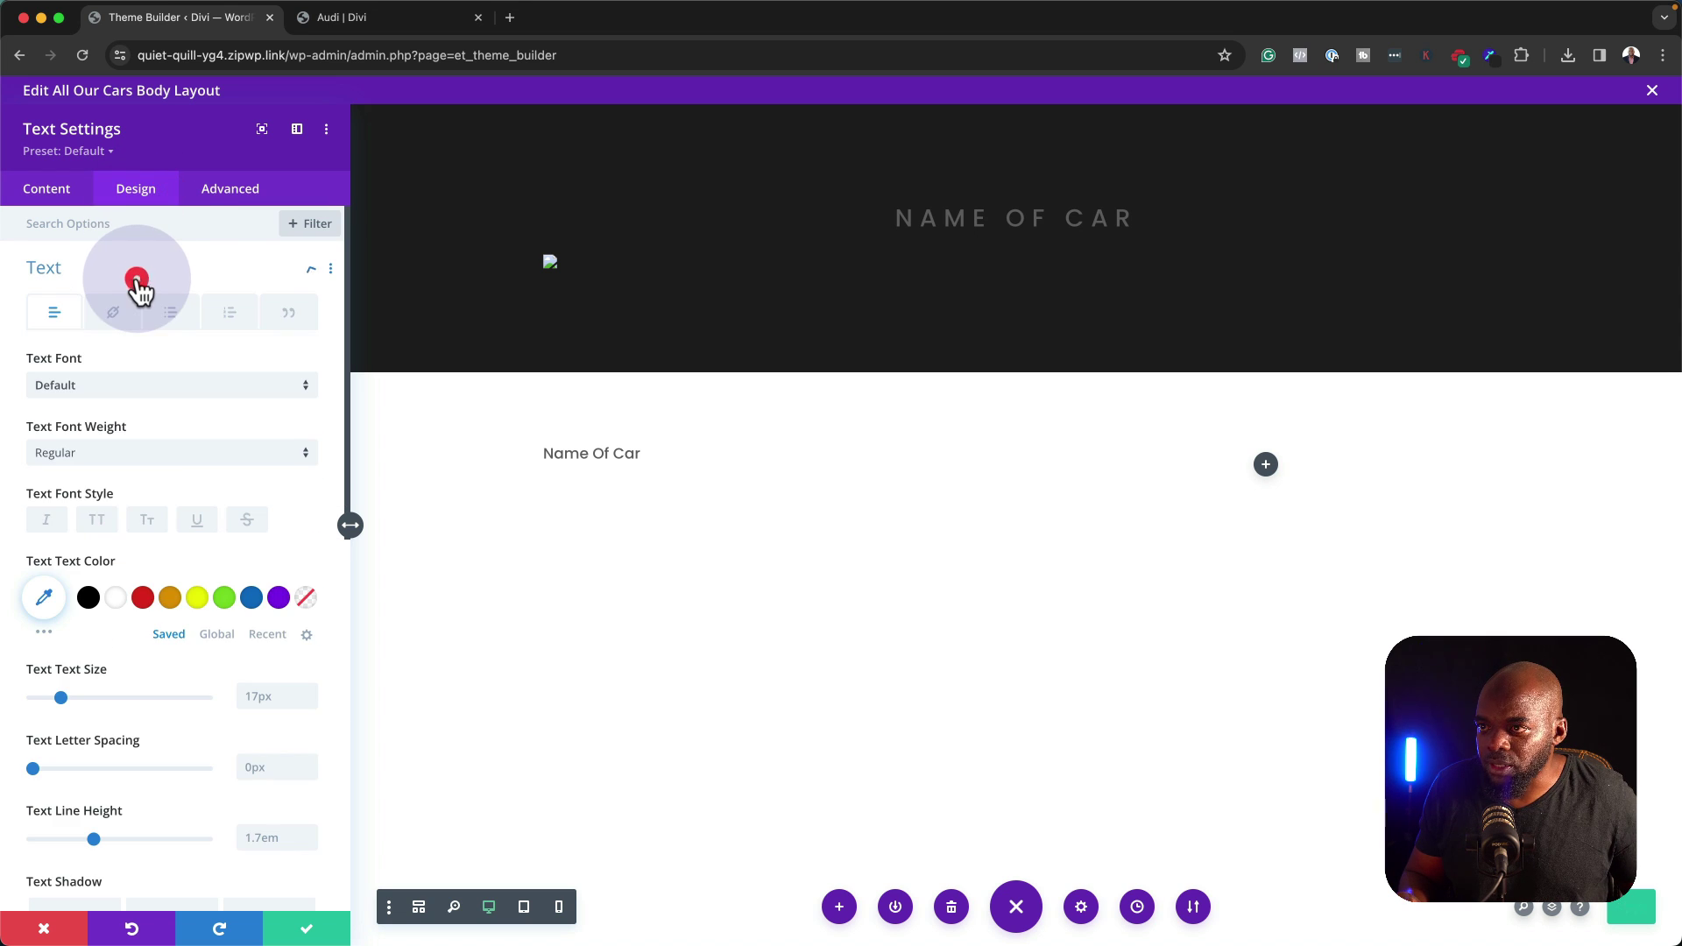
{"action": "left_click", "coordinate": [133, 447]}
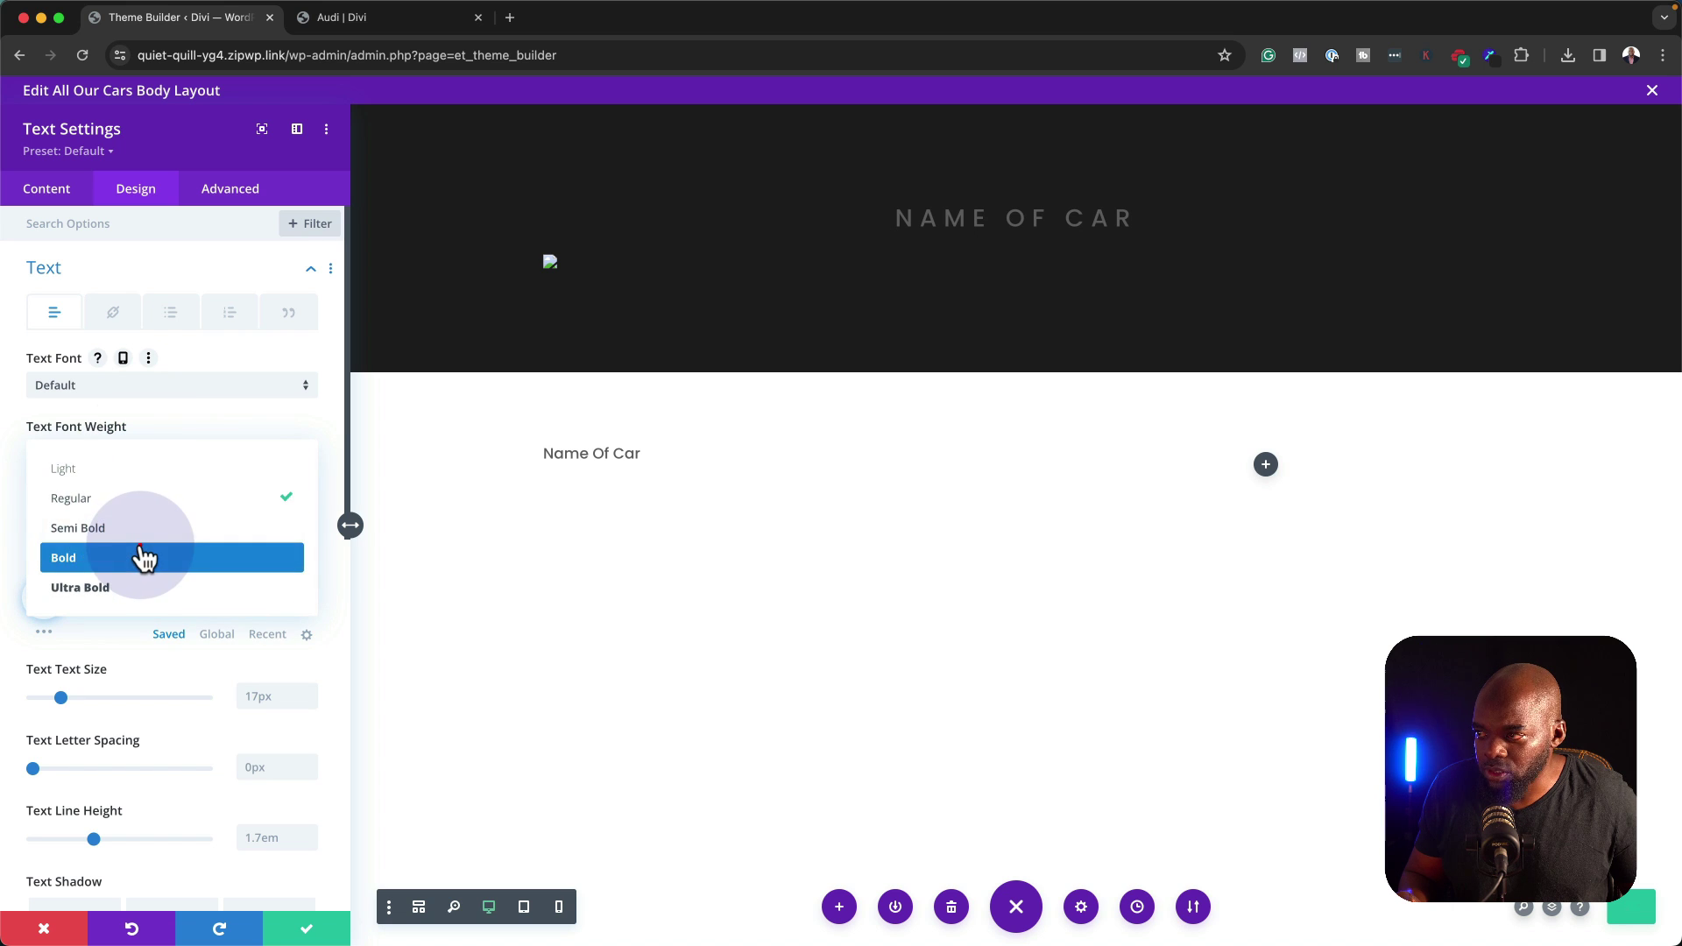
{"action": "left_click", "coordinate": [138, 557]}
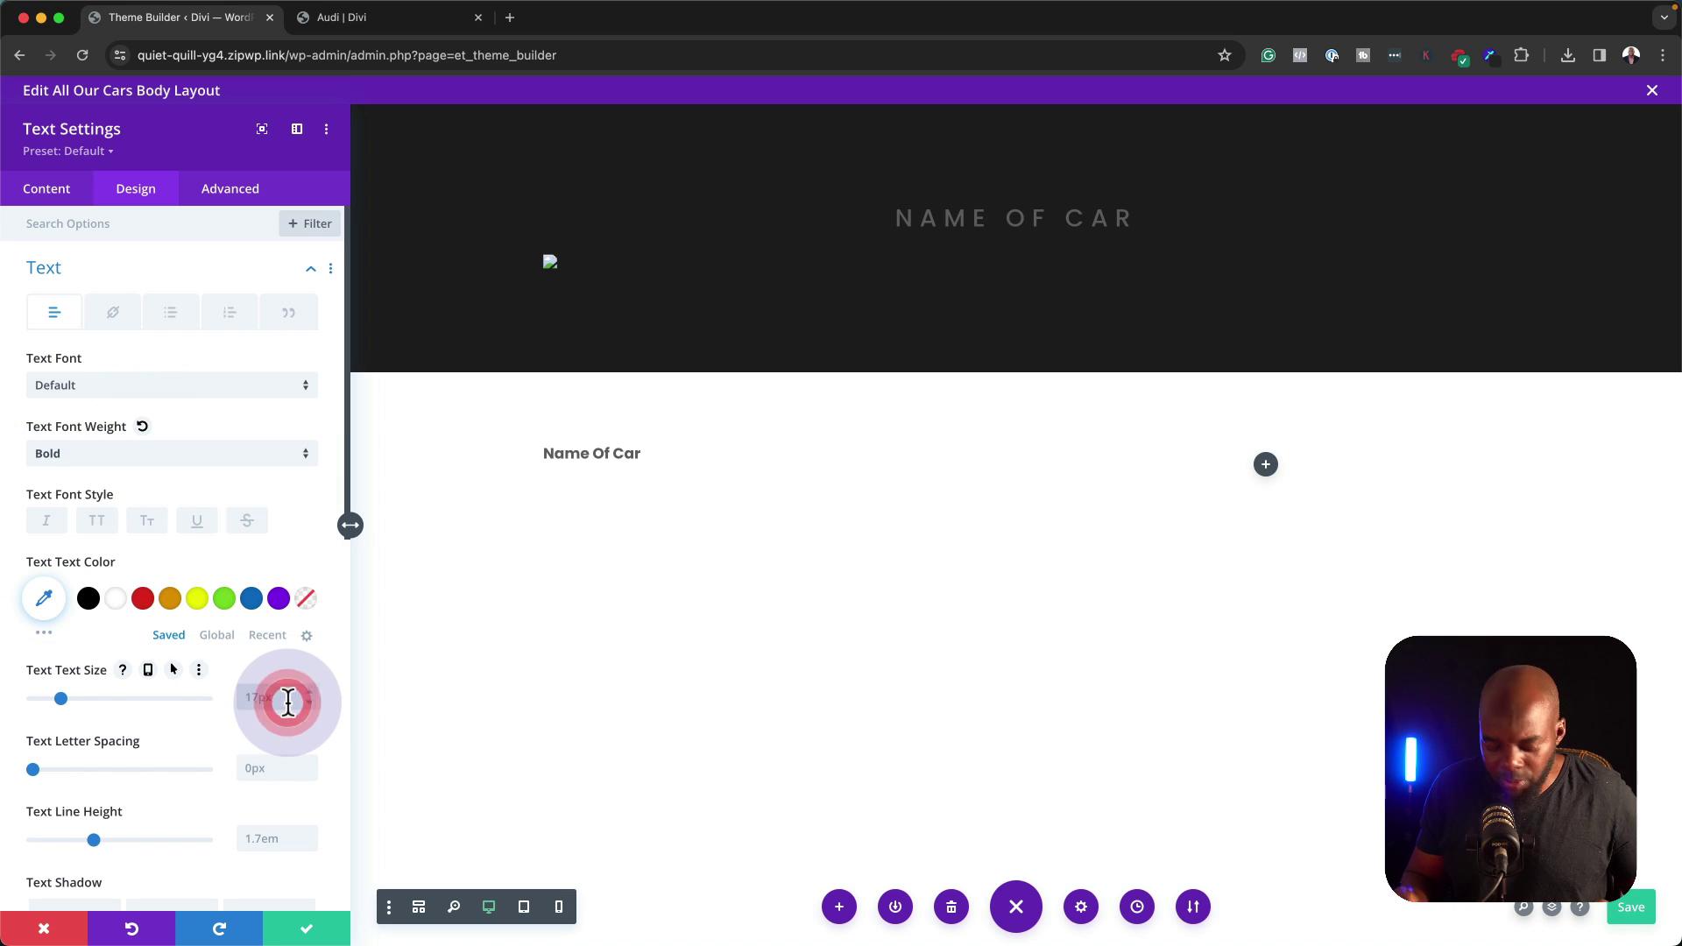
{"action": "type", "text": "2em"}
{"action": "left_click", "coordinate": [281, 699]}
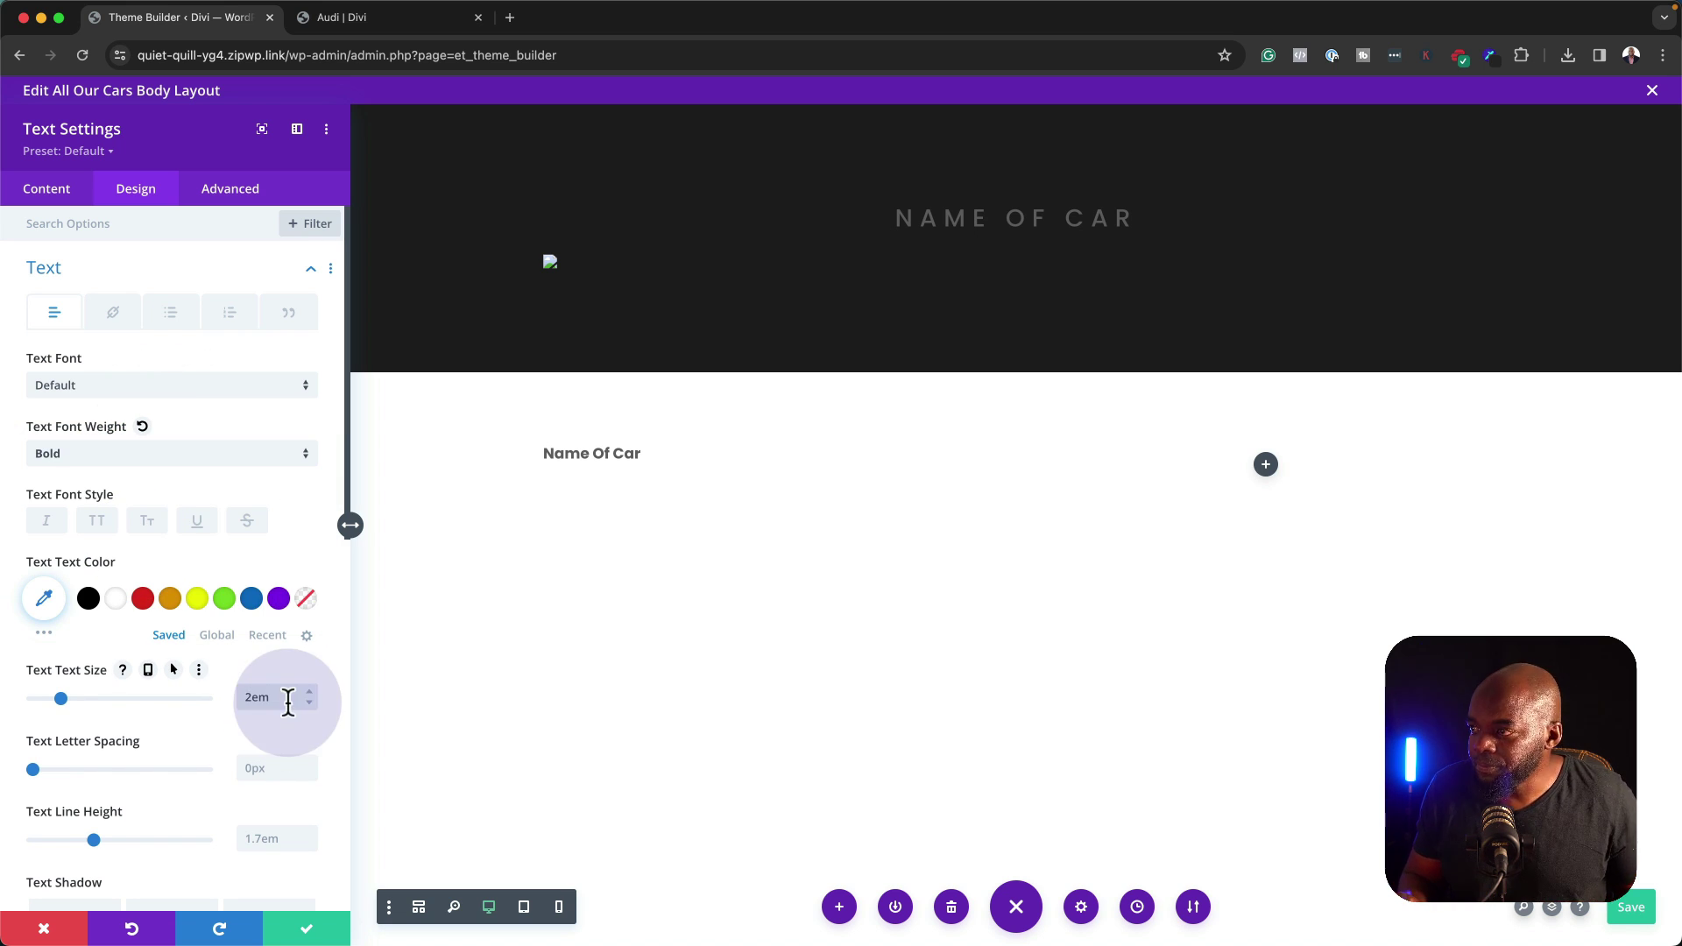
{"action": "left_click", "coordinate": [306, 929]}
{"action": "left_click", "coordinate": [454, 623]}
{"action": "left_click", "coordinate": [502, 494]}
{"action": "left_click", "coordinate": [591, 533]}
{"action": "left_click", "coordinate": [538, 681]}
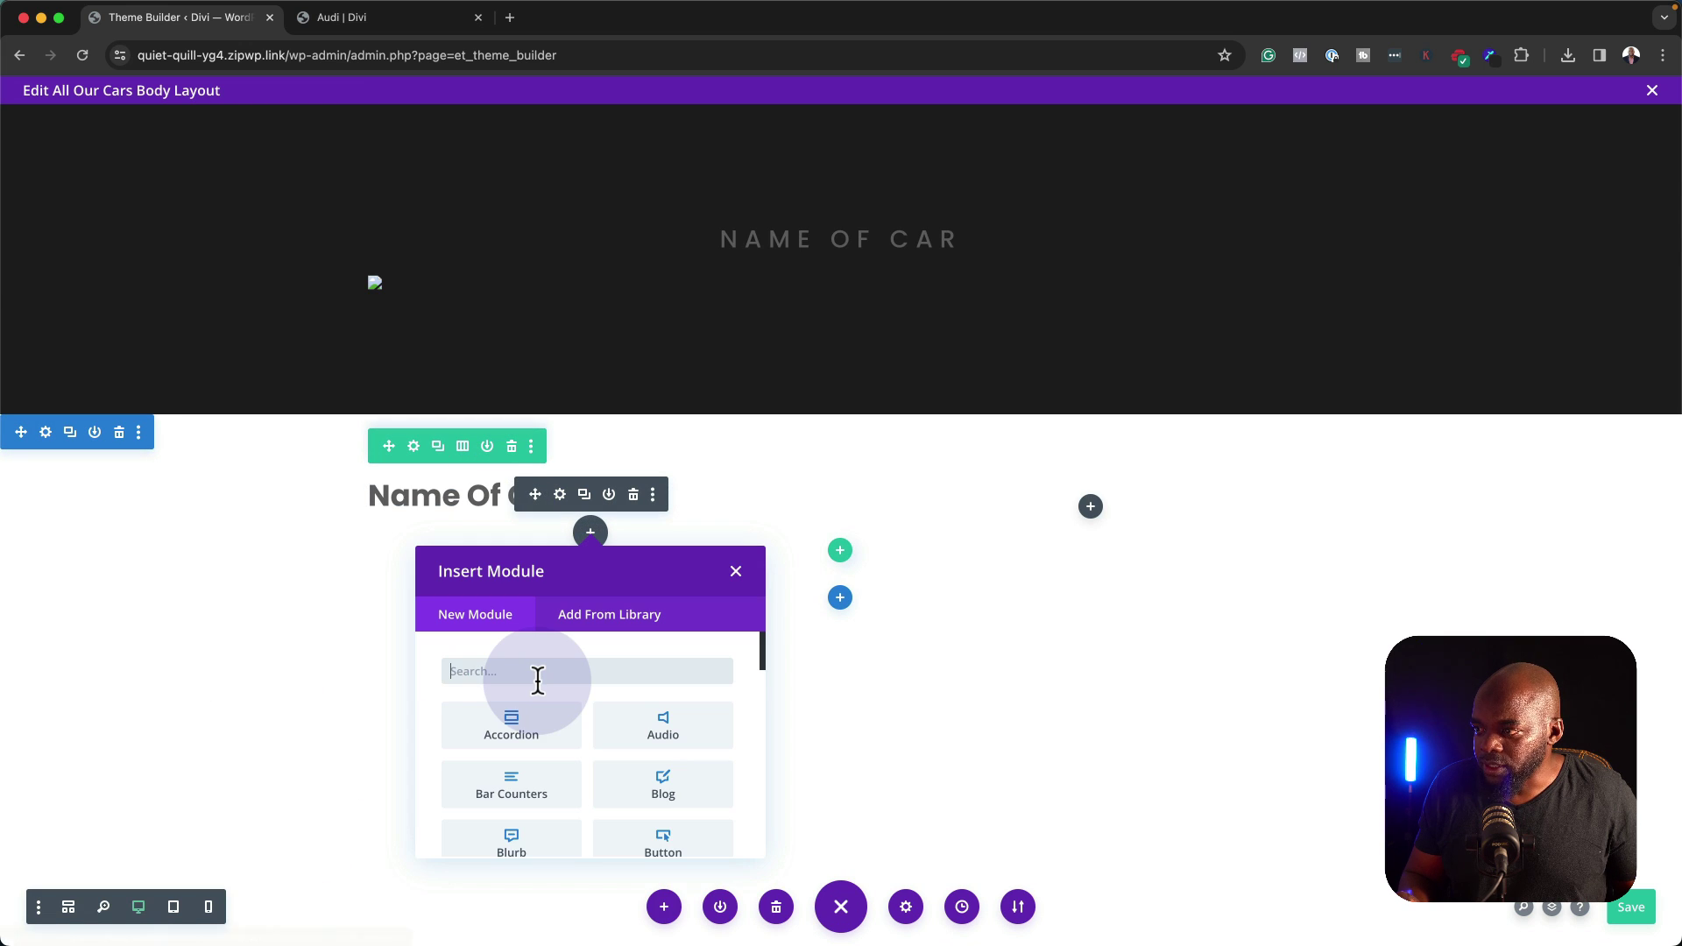
Insert a Text module below the heading showing the dynamic Car Description field.
{"action": "type", "text": "text"}
{"action": "left_click", "coordinate": [512, 726]}
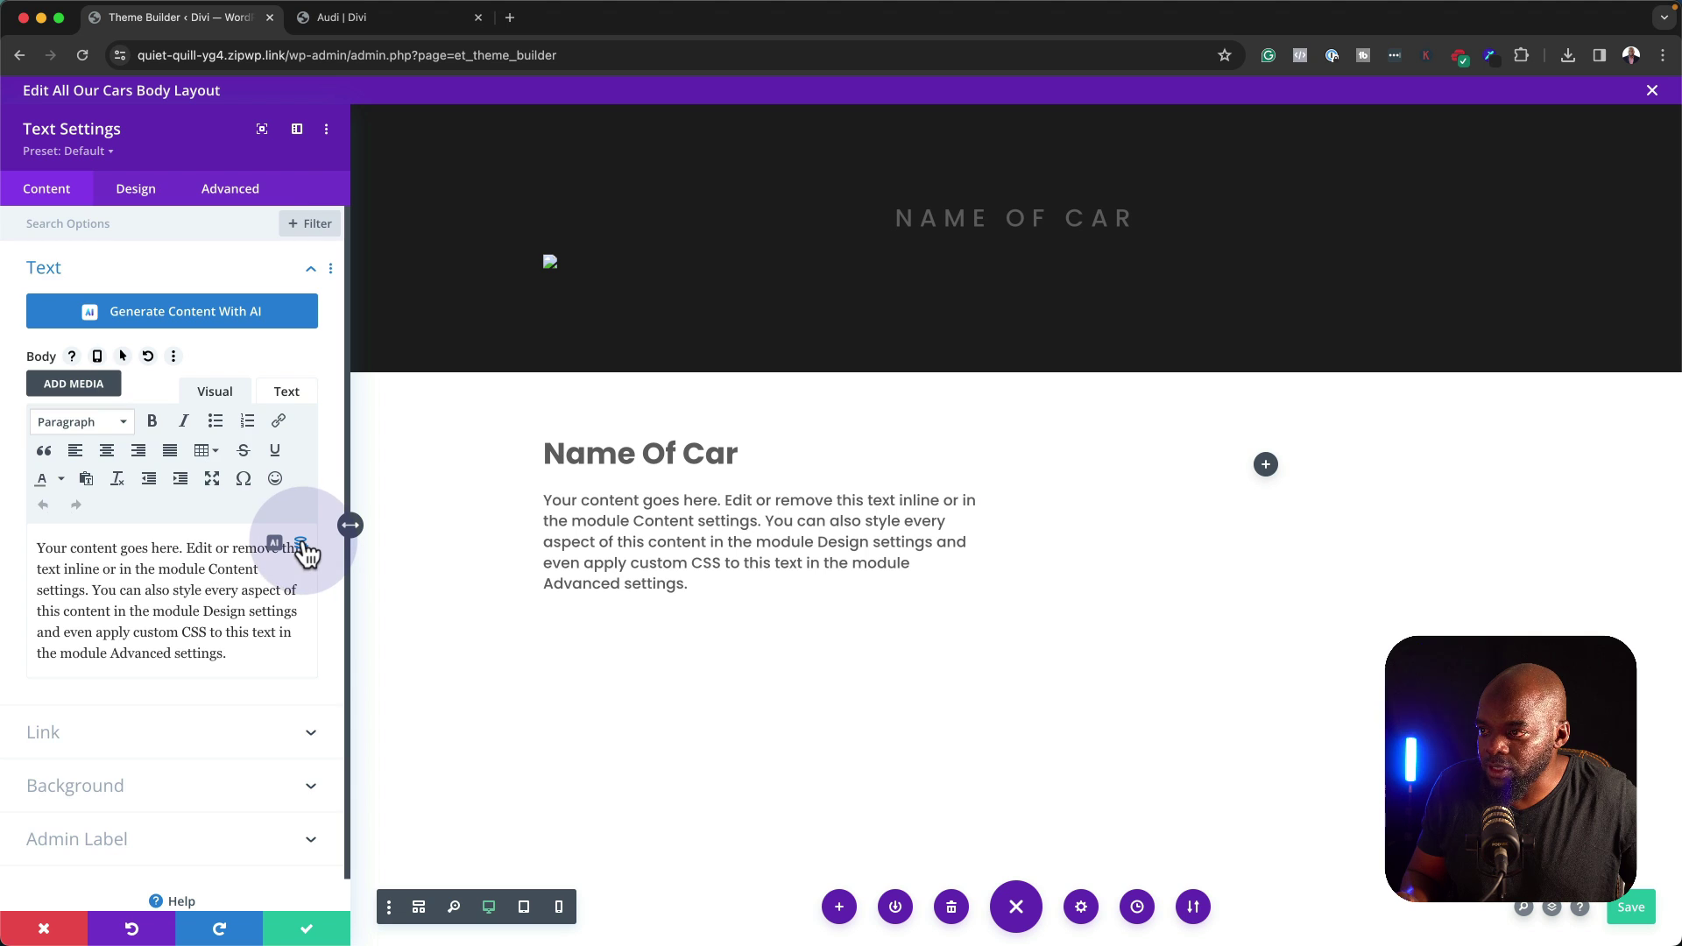
{"action": "left_click", "coordinate": [301, 545]}
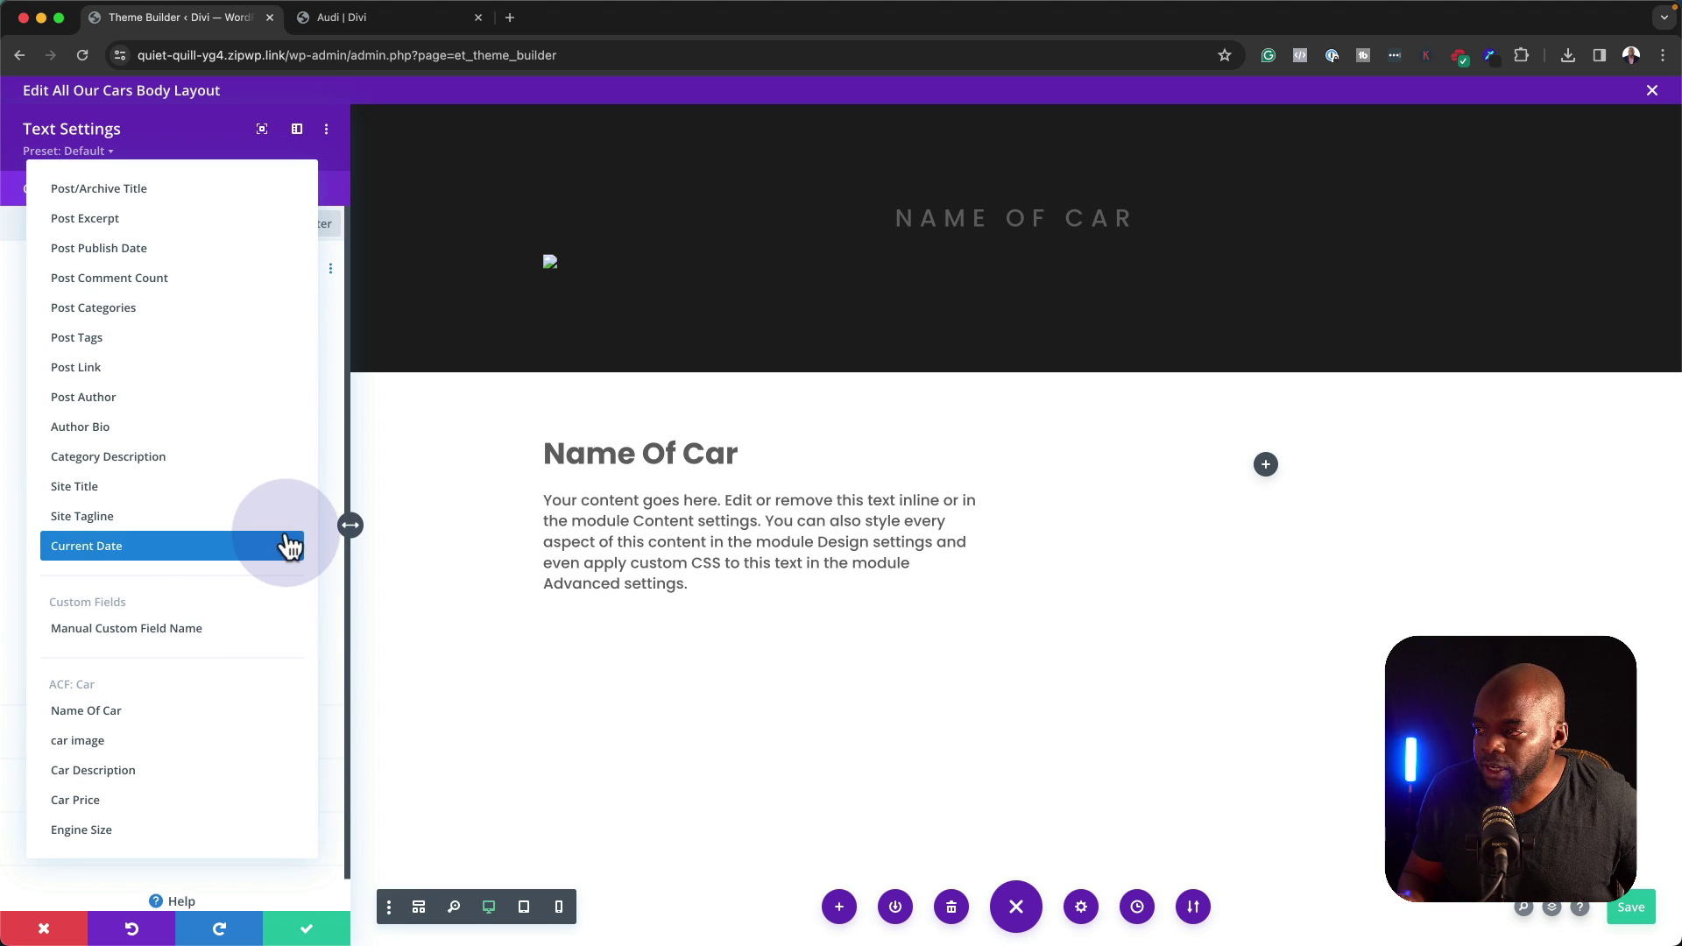
{"action": "left_click", "coordinate": [199, 770]}
{"action": "left_click", "coordinate": [256, 672]}
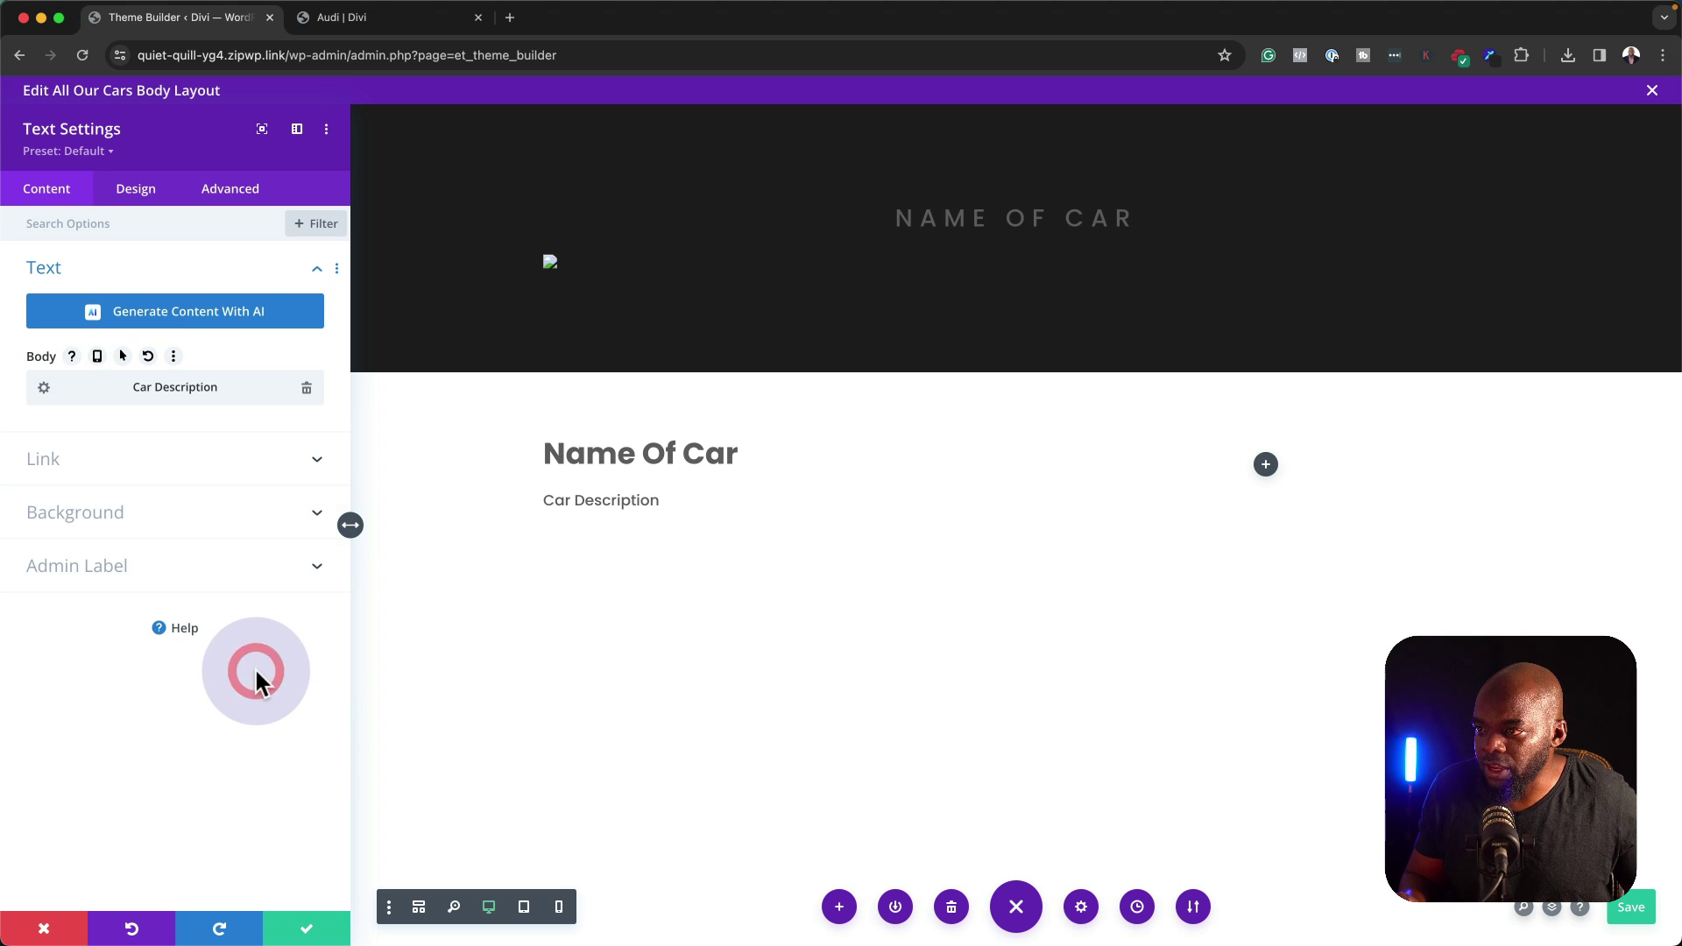
{"action": "left_click", "coordinate": [307, 927]}
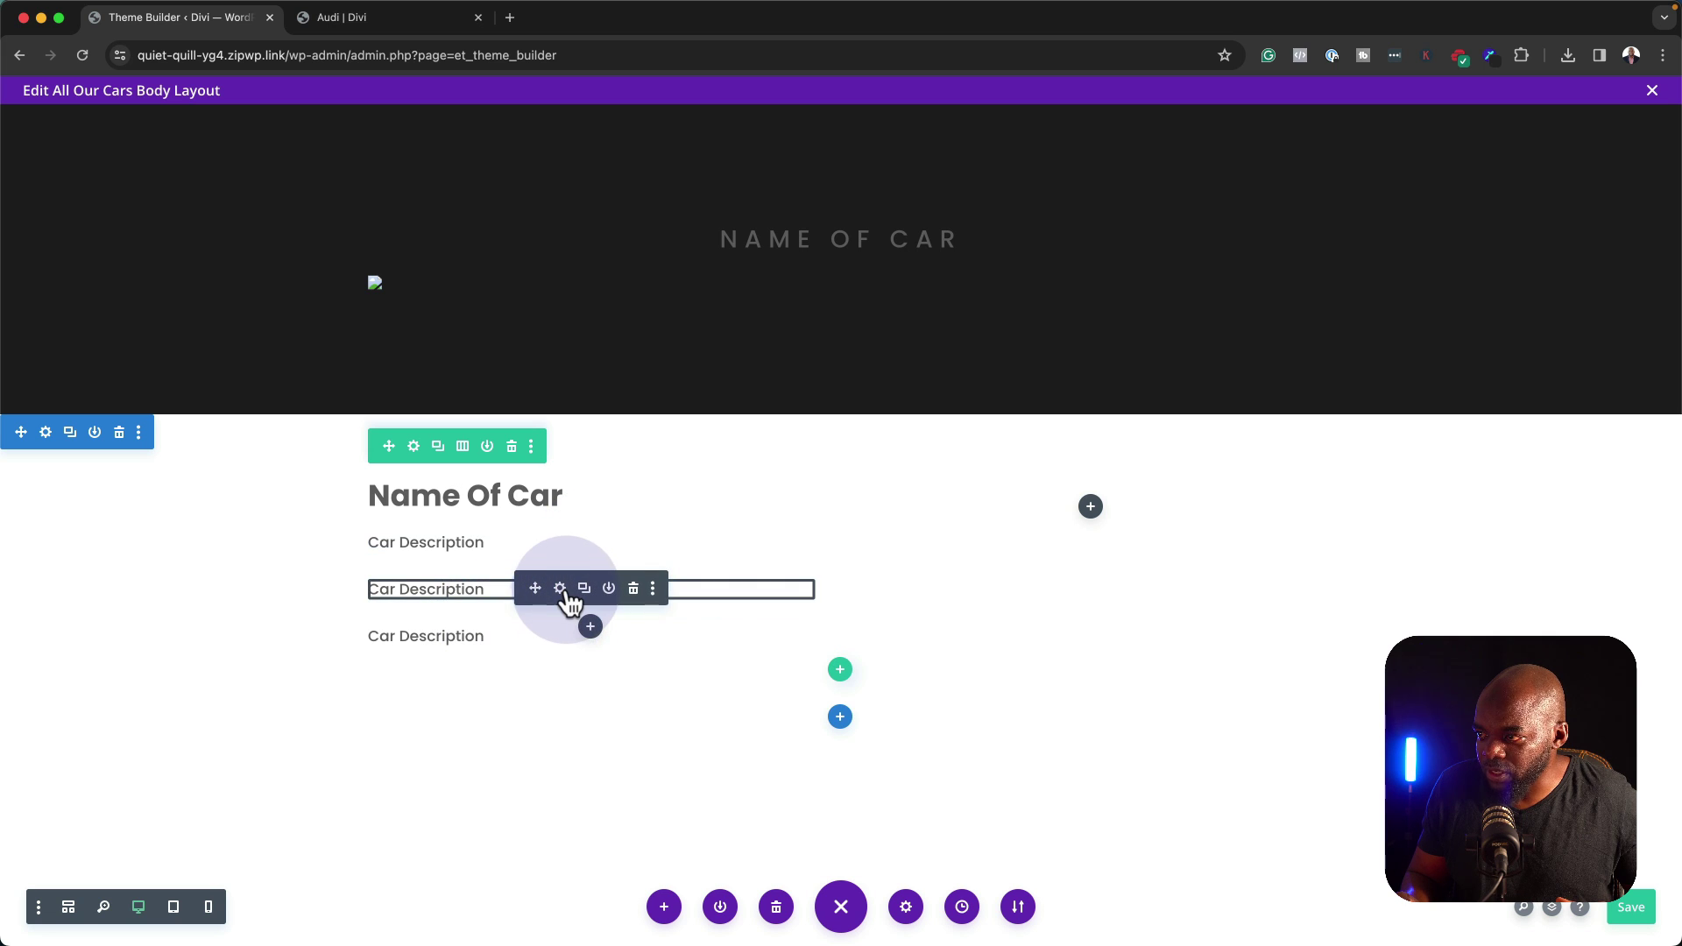
{"action": "left_click", "coordinate": [560, 589]}
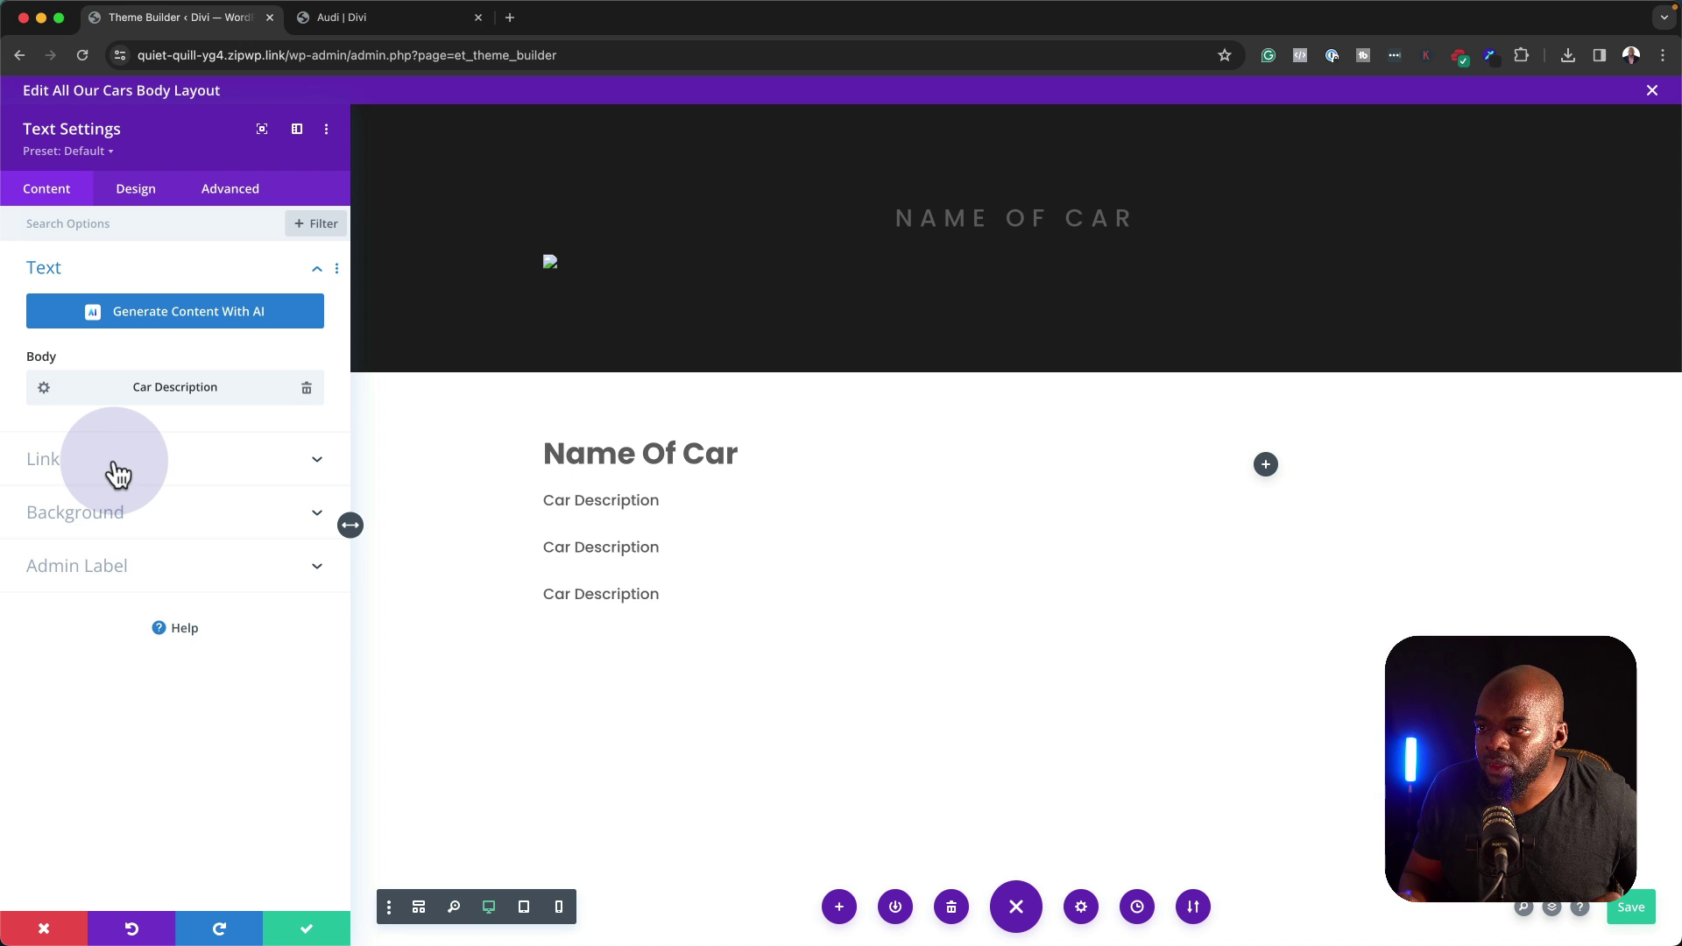
Switch the second line to the Car Price field, prefixed 'Car Price: $'.
{"action": "left_click", "coordinate": [306, 388]}
{"action": "left_click", "coordinate": [311, 542]}
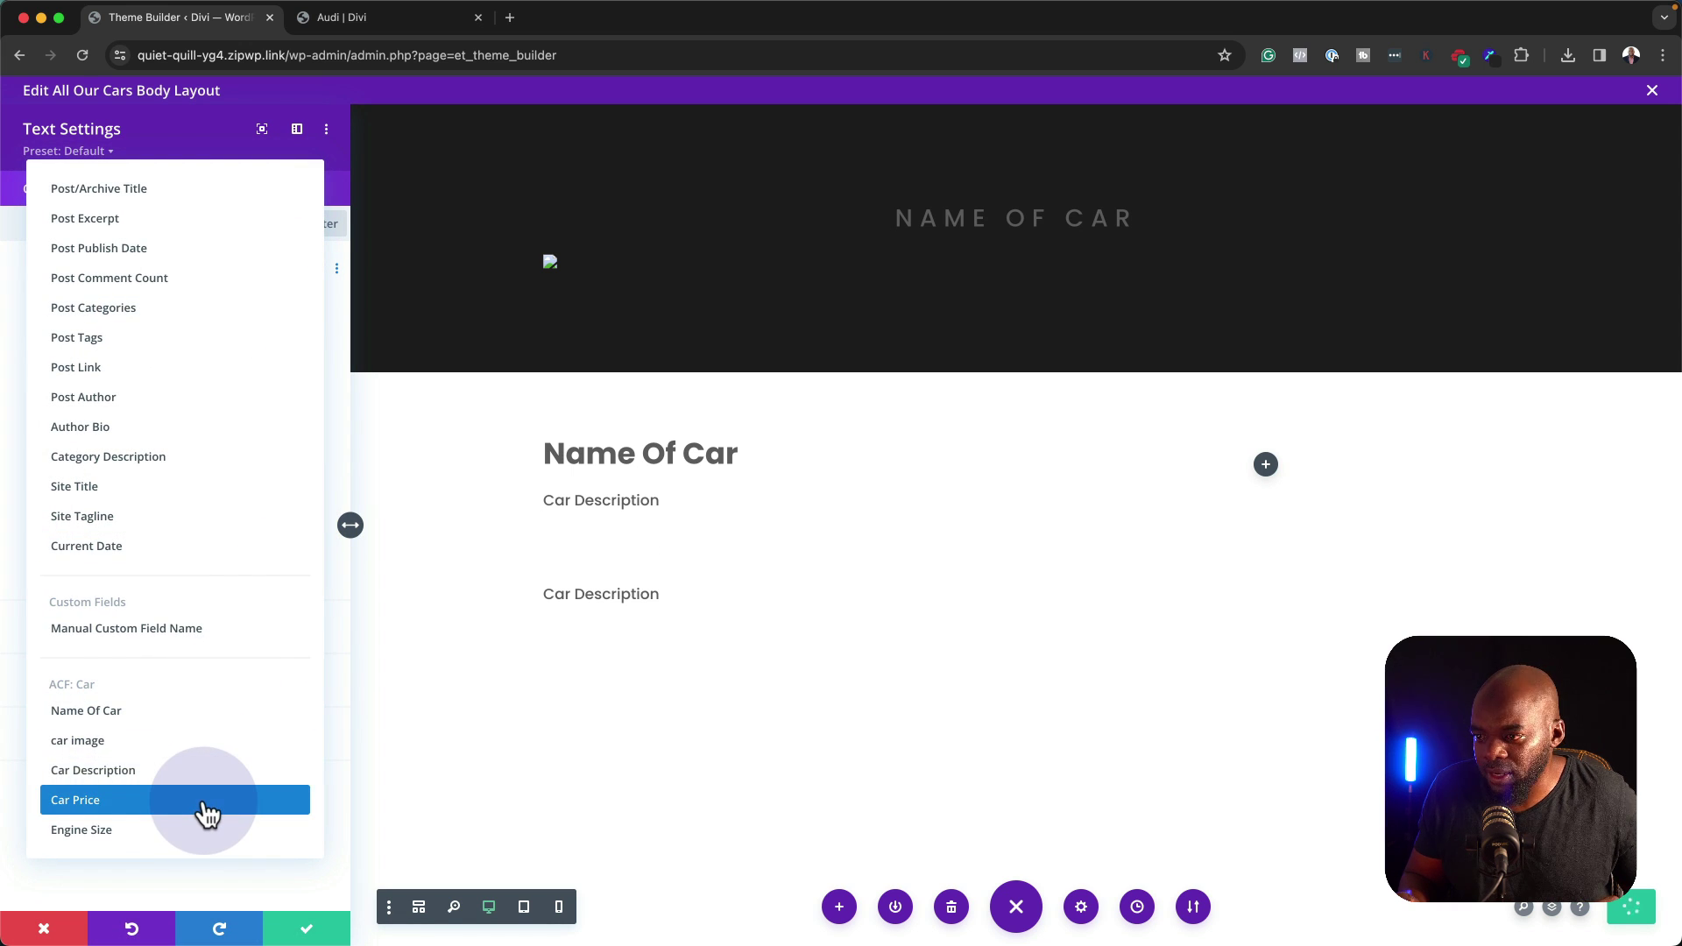
{"action": "left_click", "coordinate": [208, 813]}
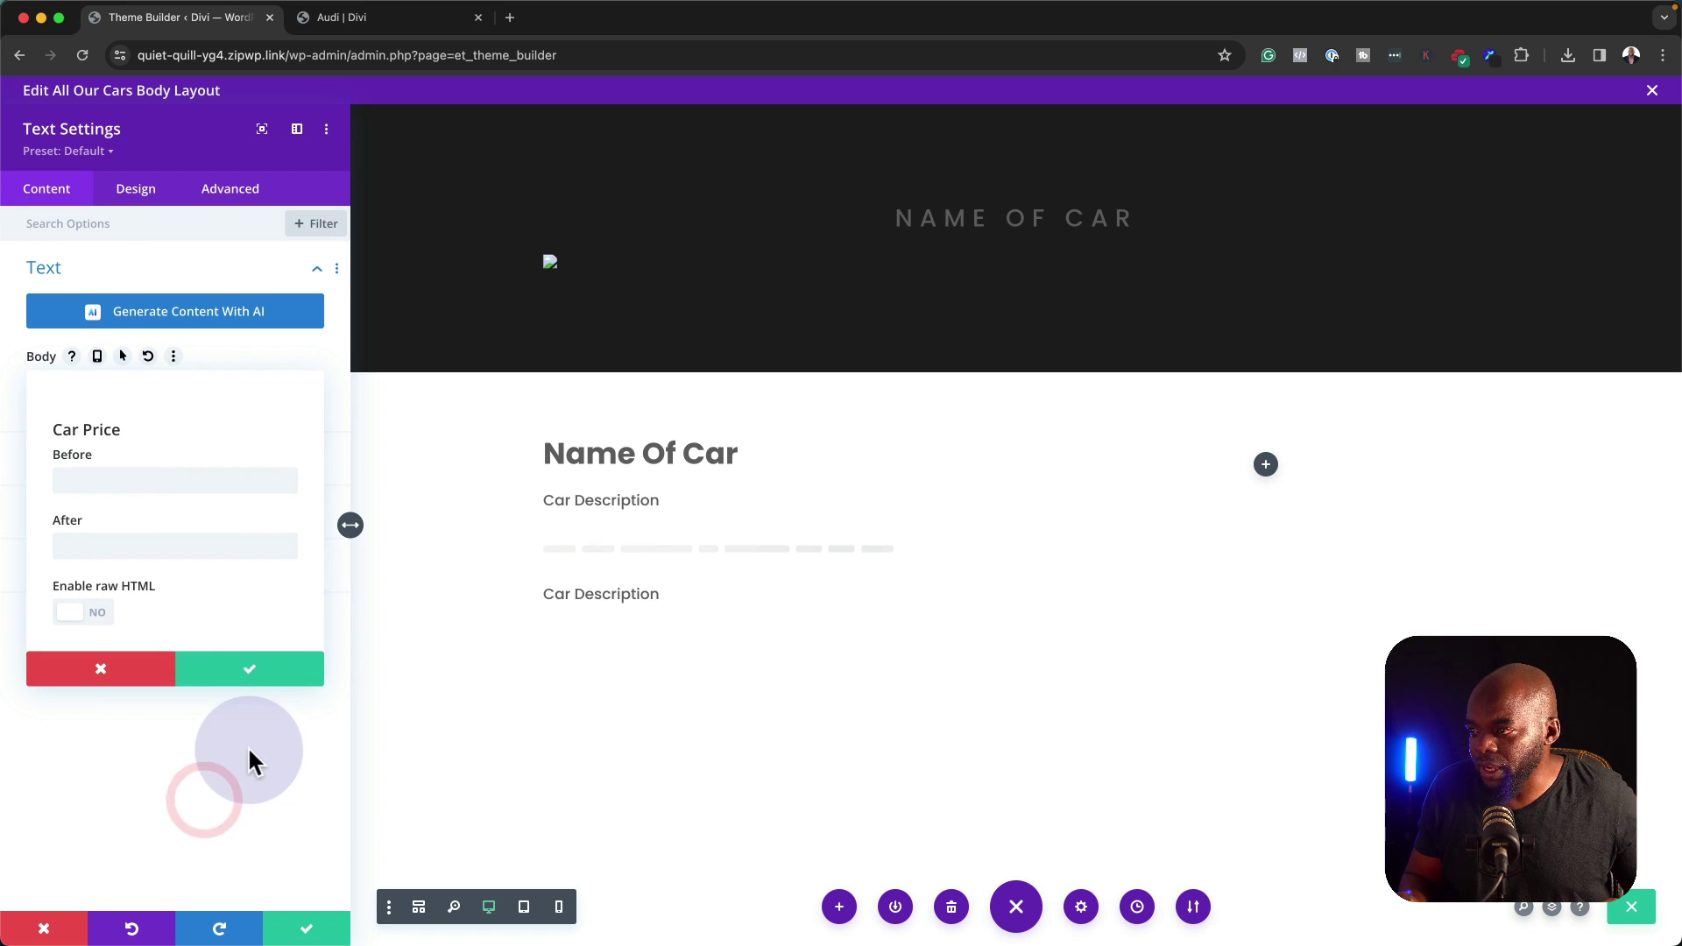
{"action": "left_click", "coordinate": [127, 480]}
{"action": "type", "text": "Car Price: $"}
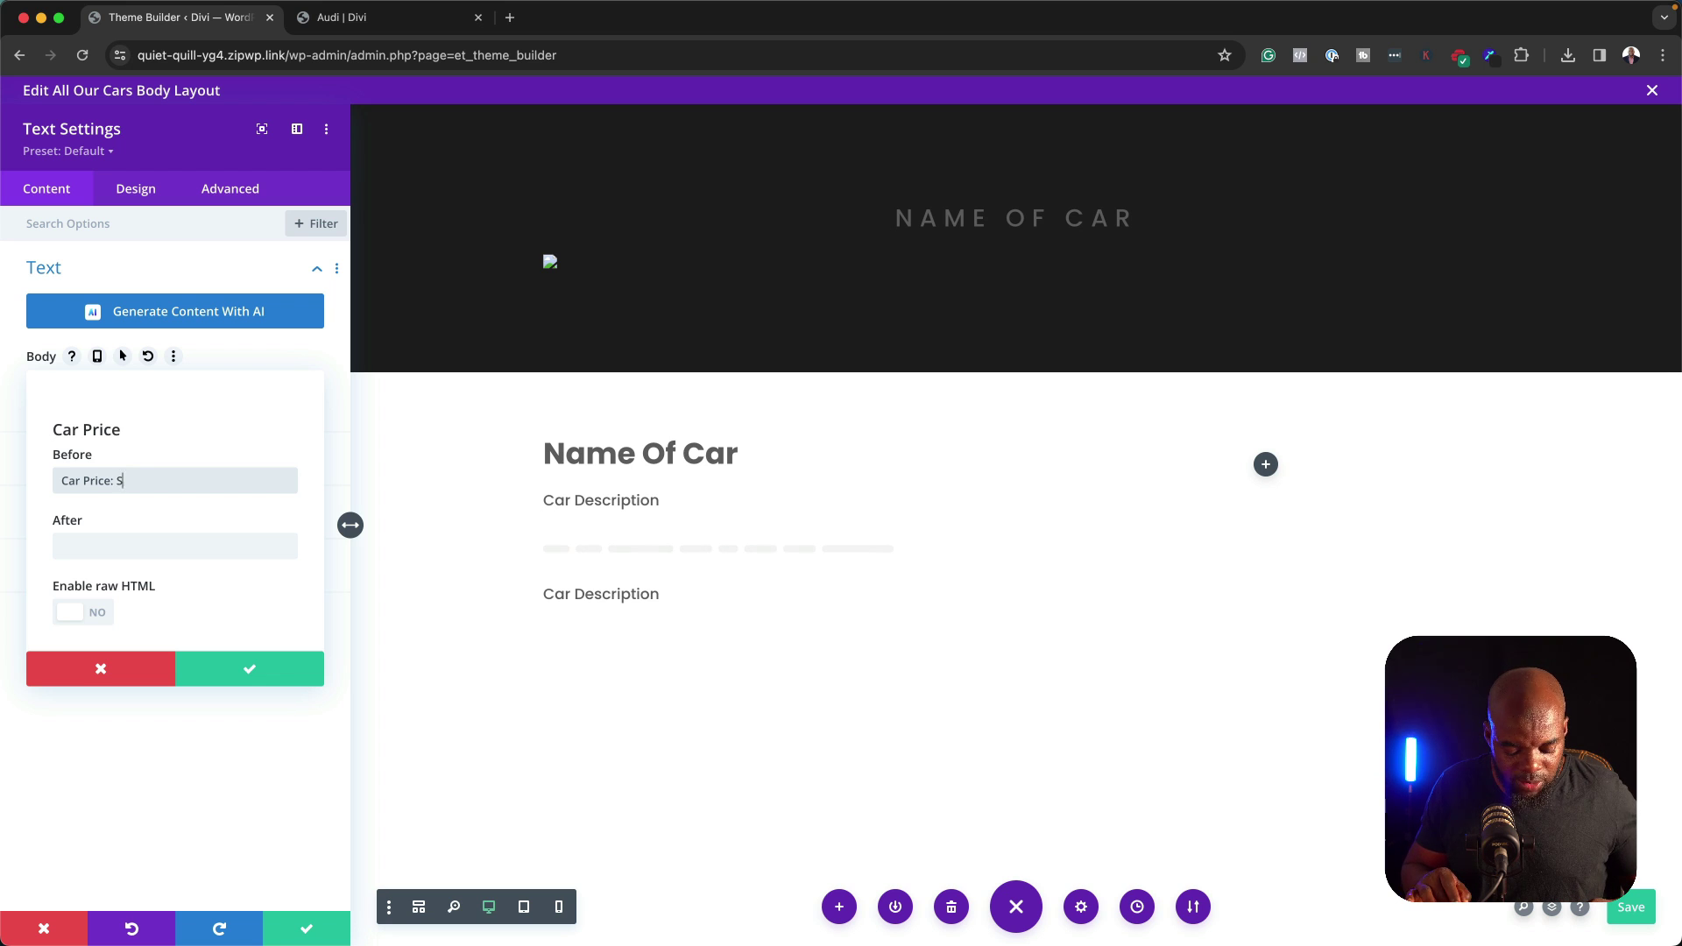
{"action": "left_click", "coordinate": [153, 491]}
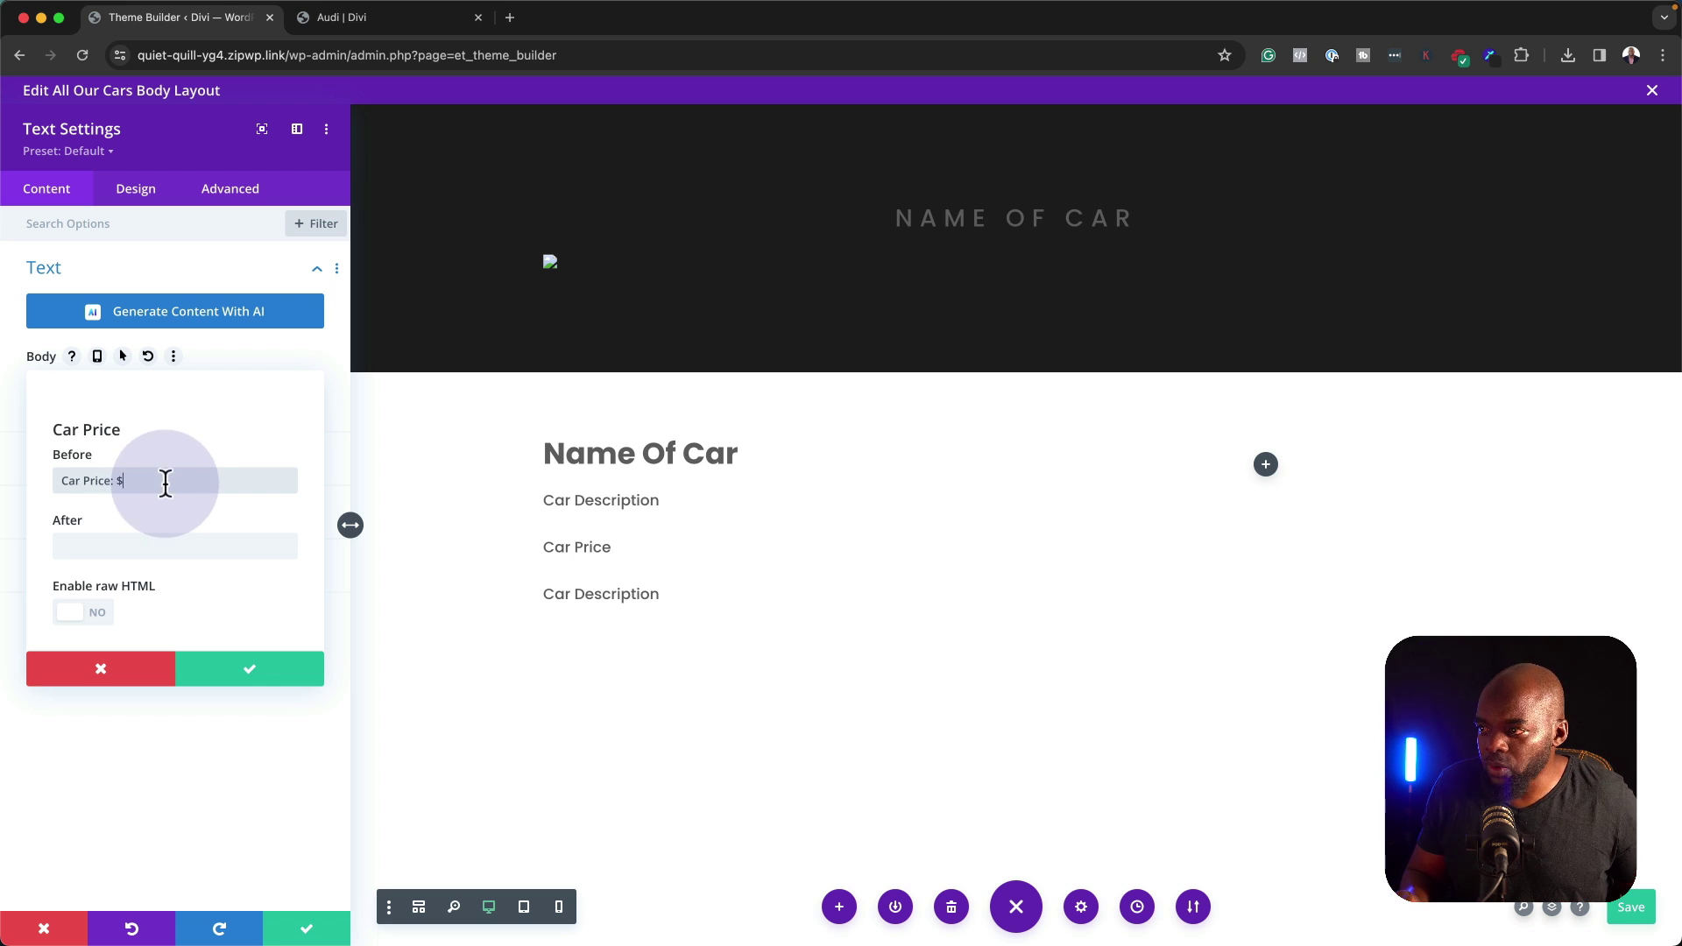
{"action": "left_click", "coordinate": [250, 669]}
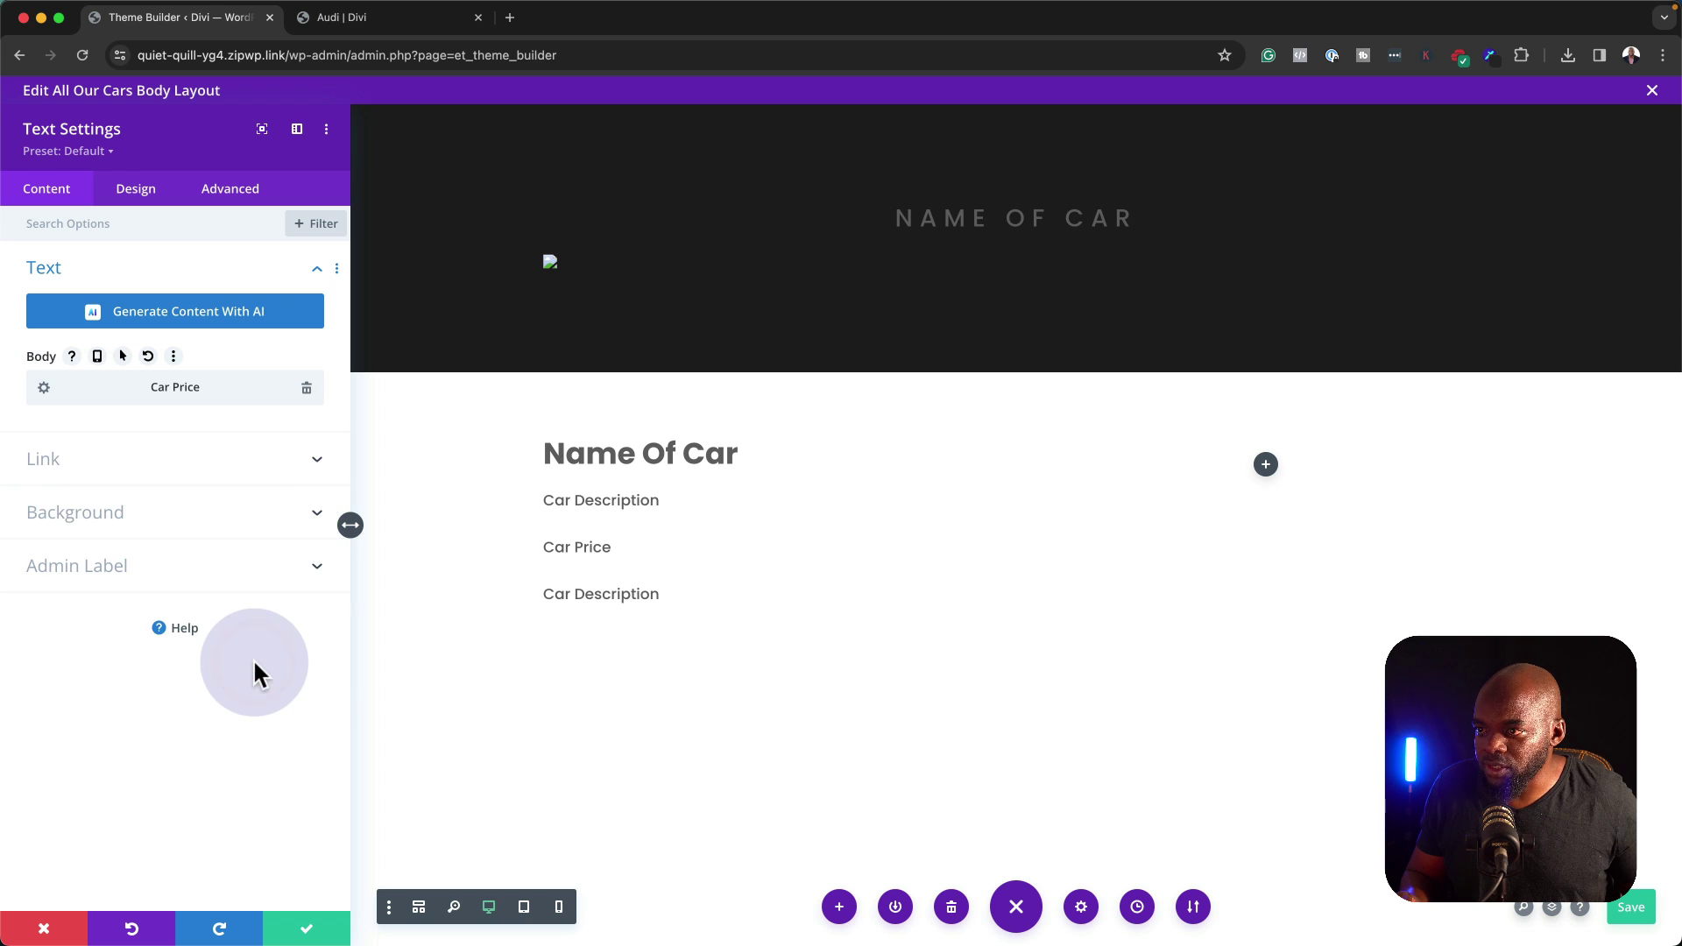
{"action": "left_click", "coordinate": [307, 927]}
Switch the third line to the Engine Size field.
{"action": "left_click", "coordinate": [560, 634]}
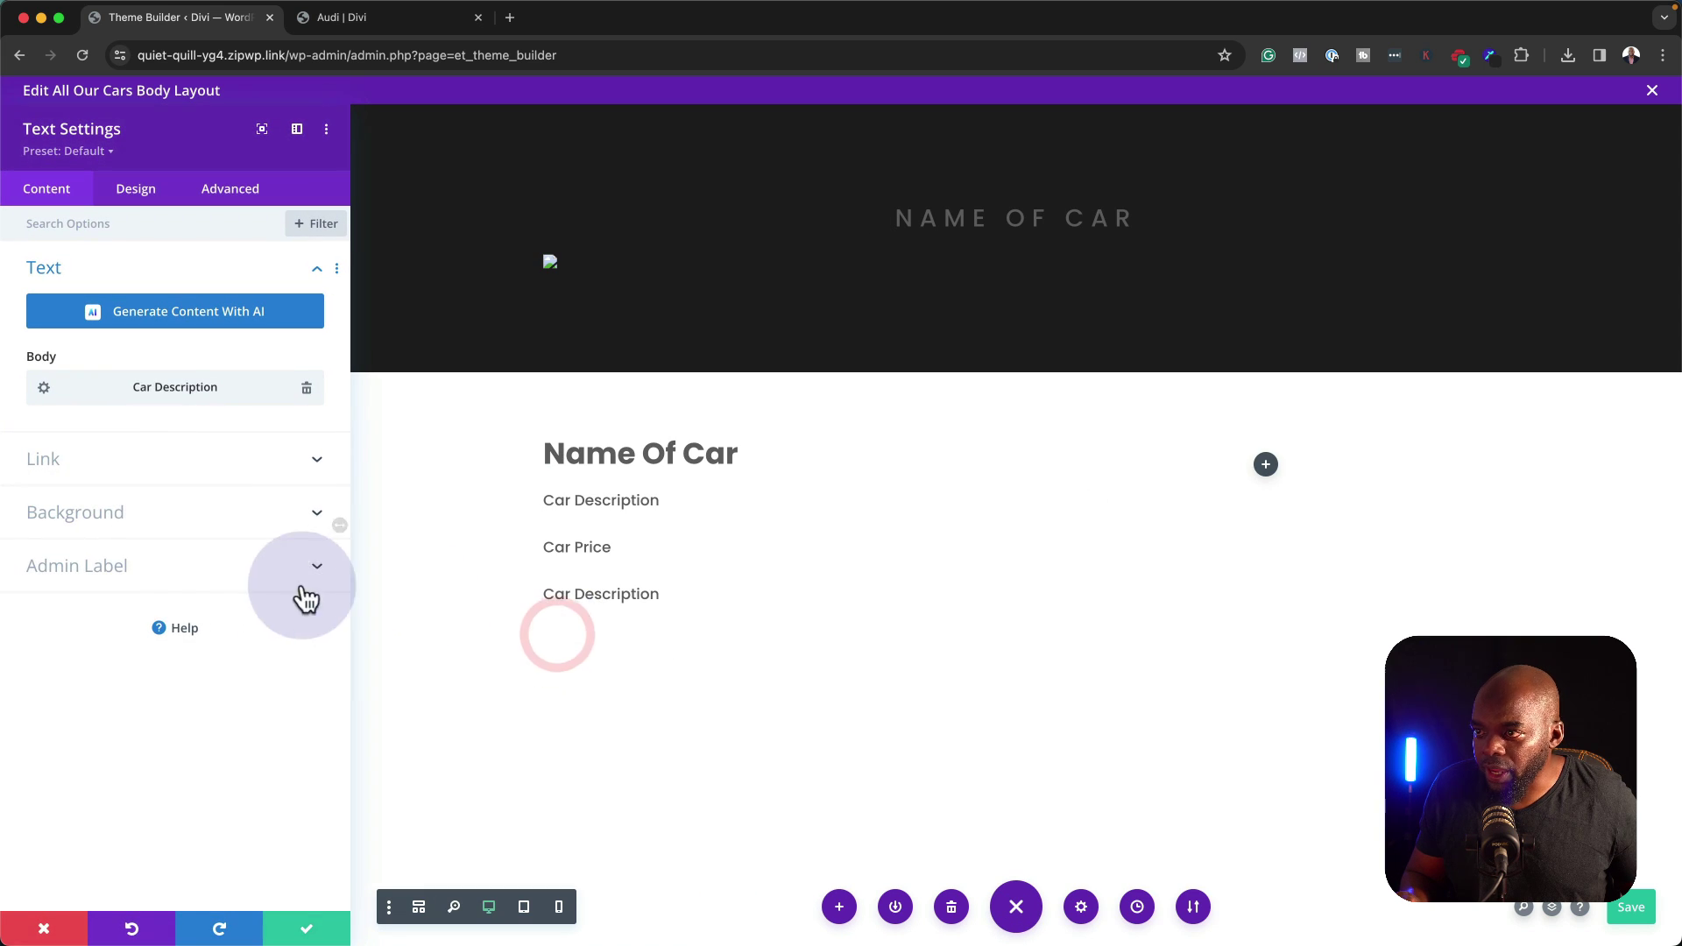
{"action": "left_click", "coordinate": [303, 383]}
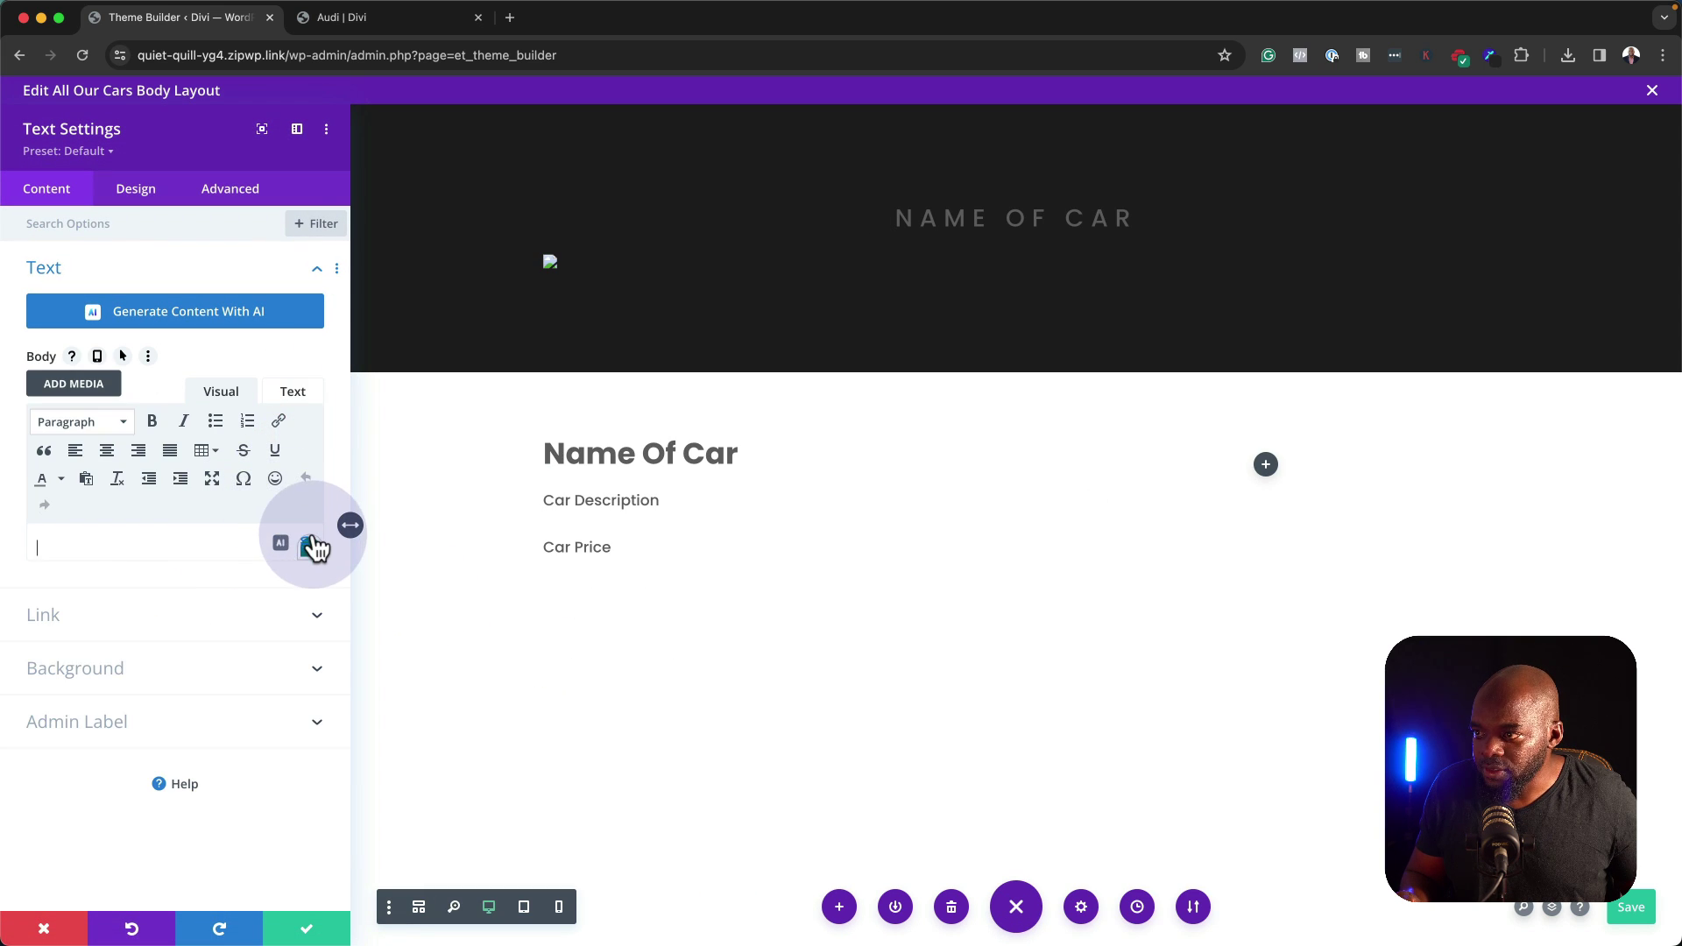
{"action": "left_click", "coordinate": [310, 545]}
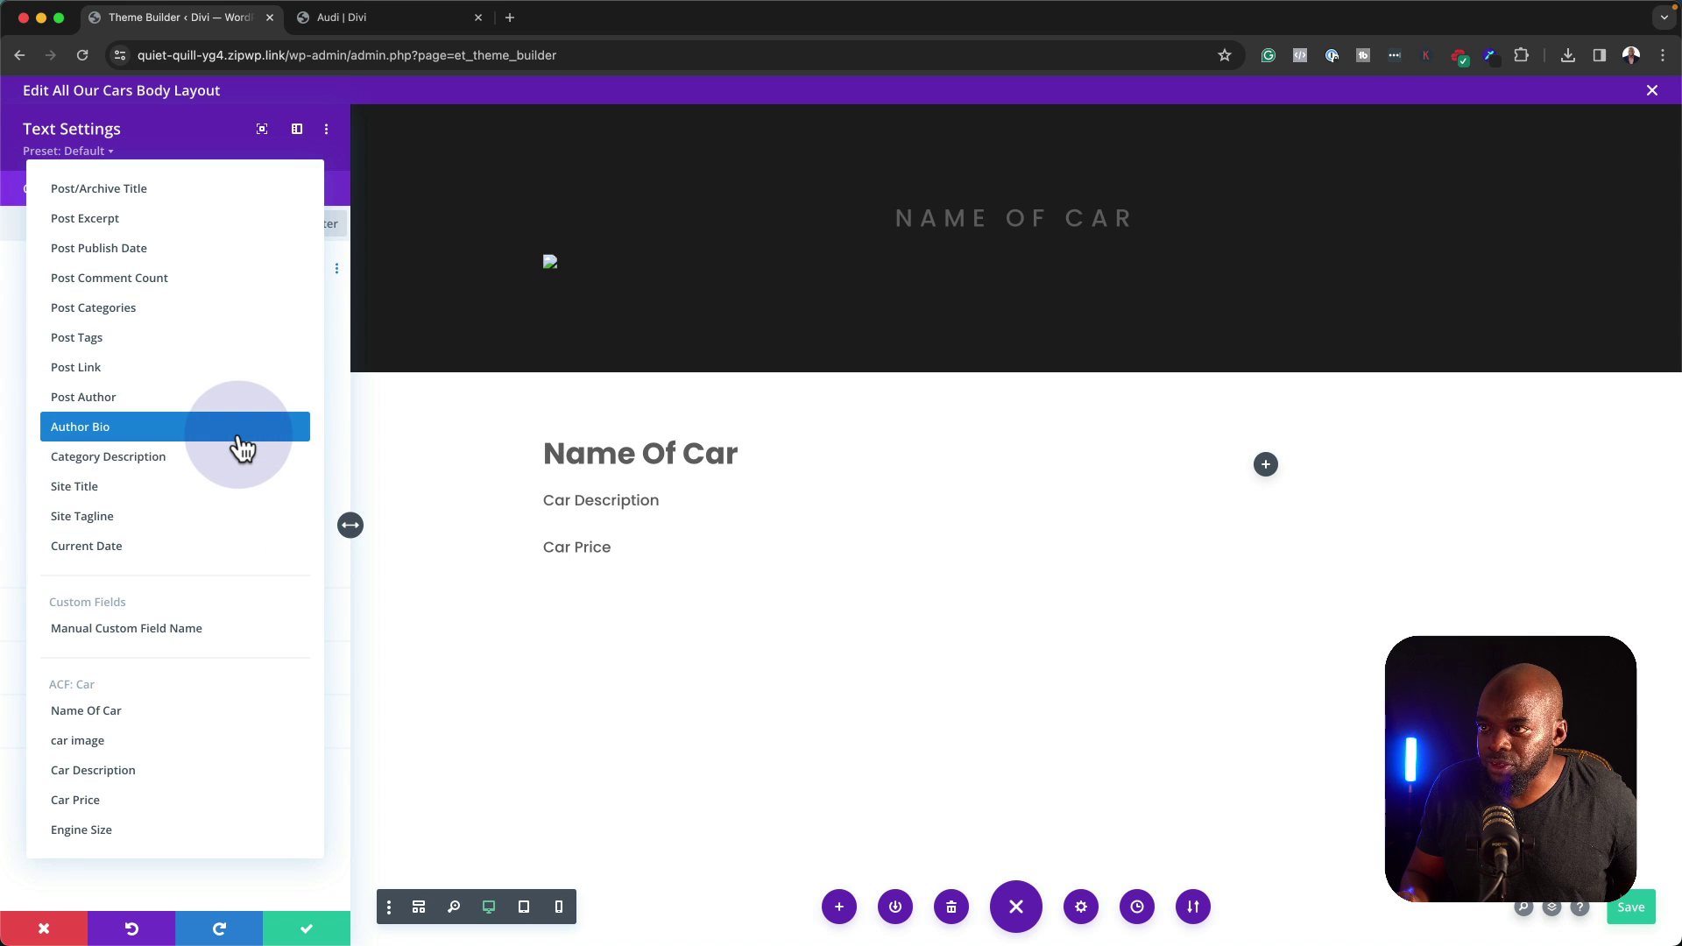
{"action": "left_click", "coordinate": [132, 830]}
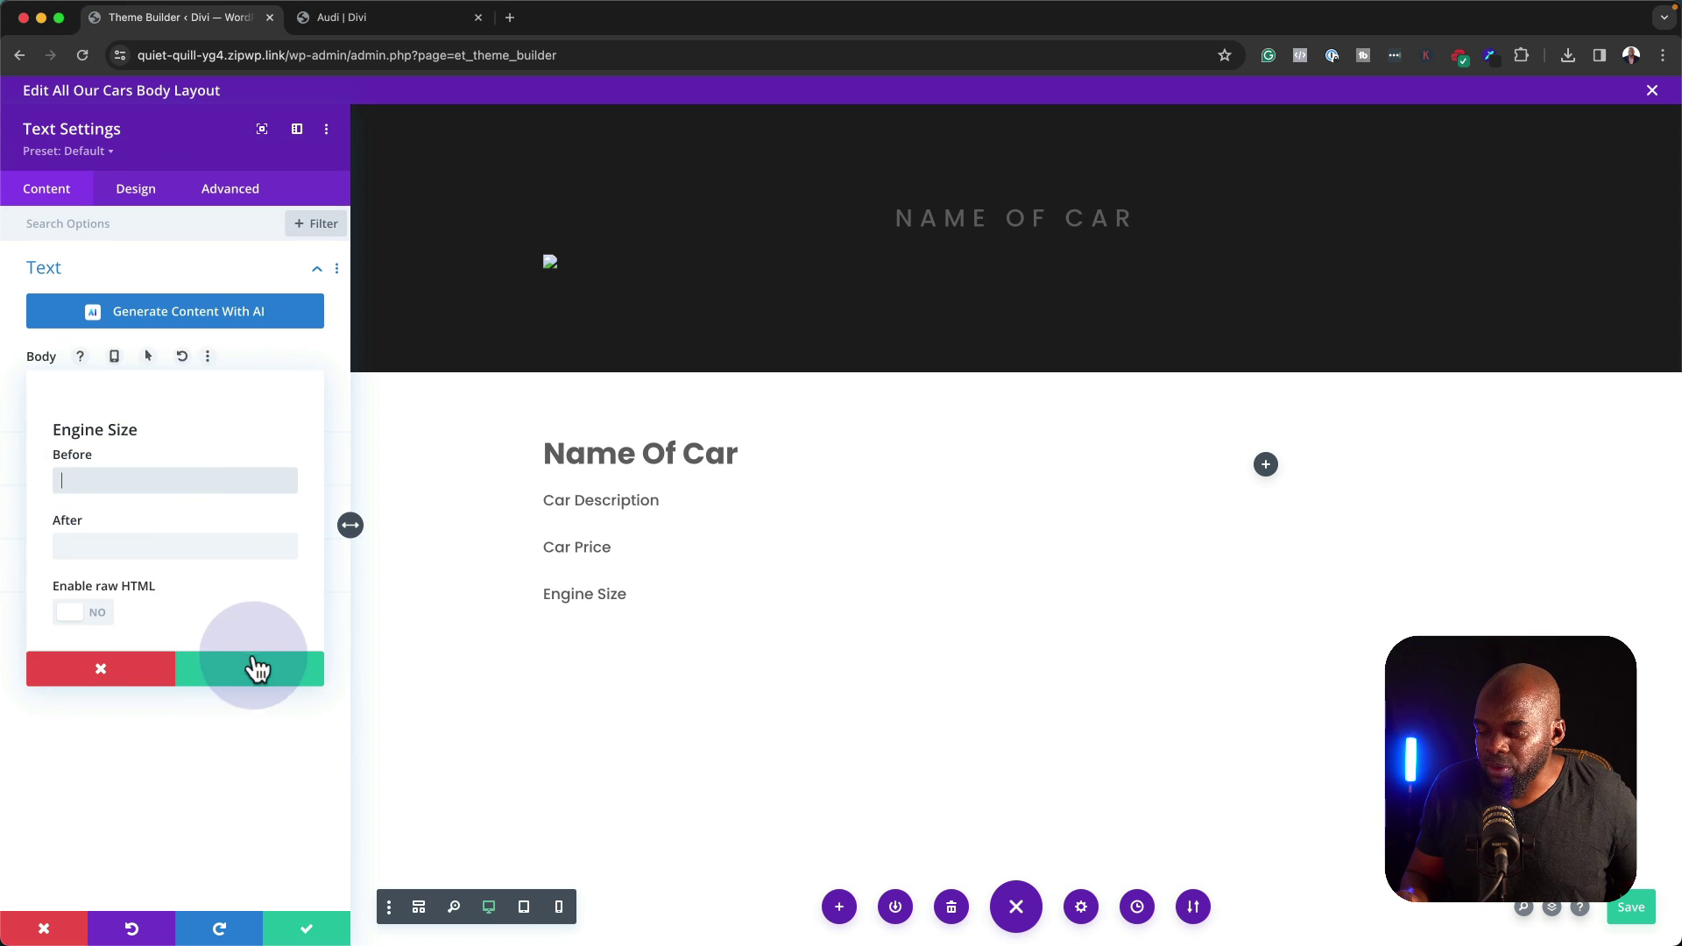
{"action": "left_click", "coordinate": [262, 680]}
{"action": "left_click", "coordinate": [307, 929]}
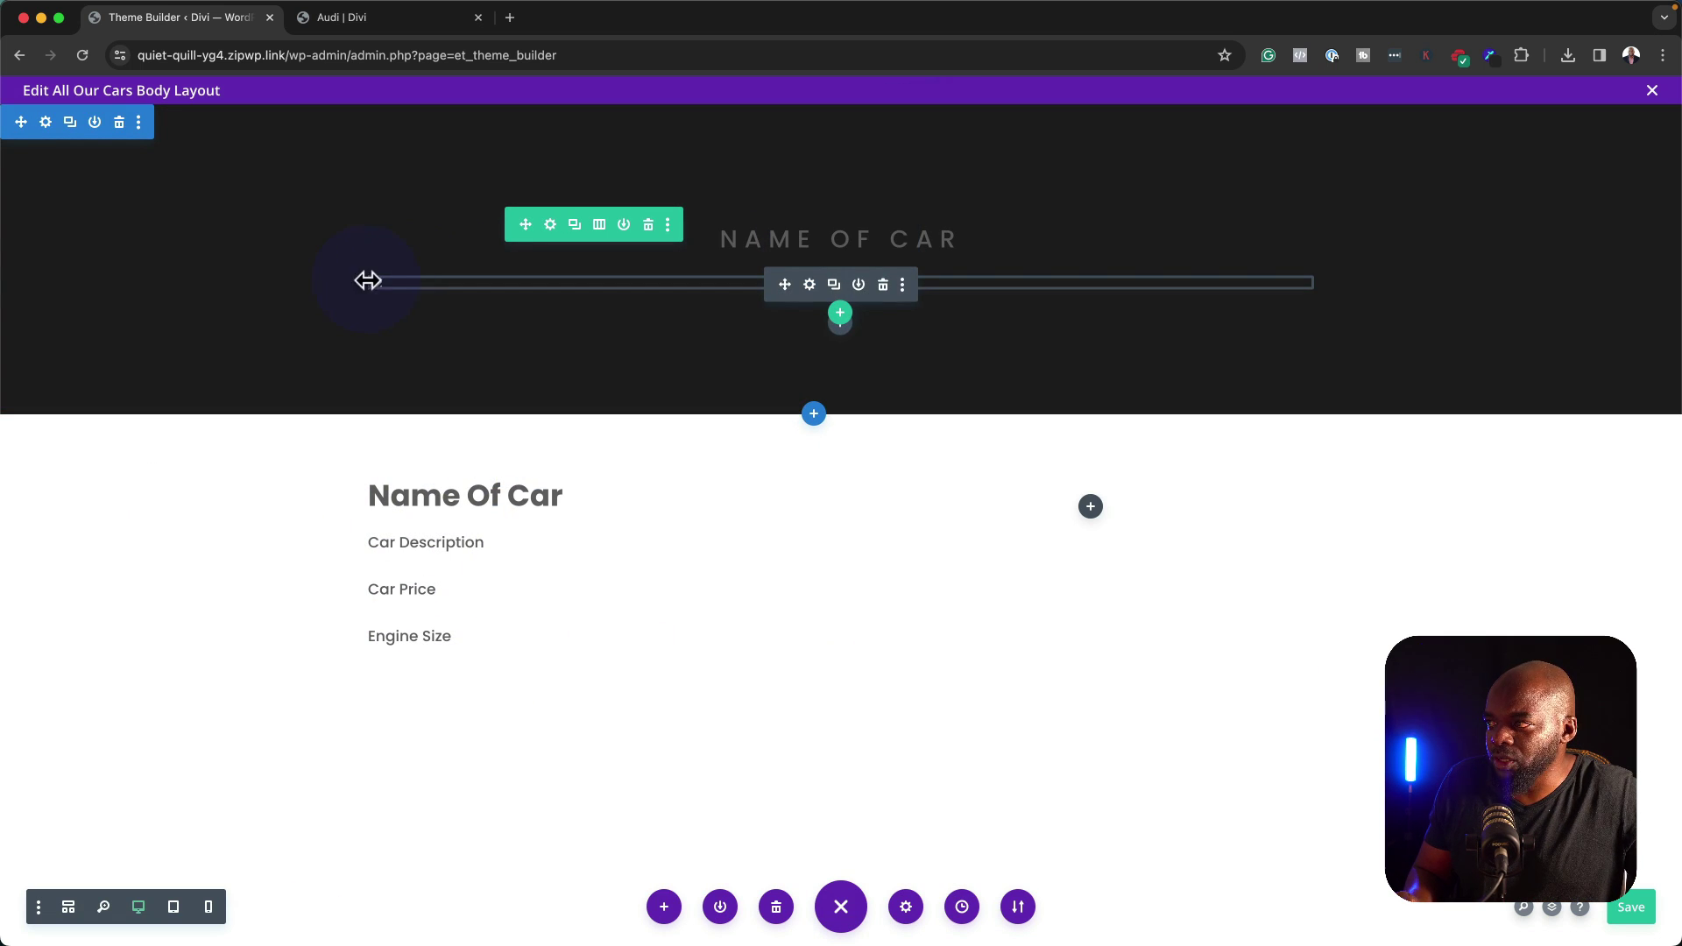
Delete the broken hero image and set the section background to the ACF car image, Darken-blended.
{"action": "mouse_move", "coordinate": [389, 287]}
{"action": "left_mouse_down"}
{"action": "mouse_move", "coordinate": [417, 307]}
{"action": "mouse_move", "coordinate": [375, 281]}
{"action": "left_mouse_up"}
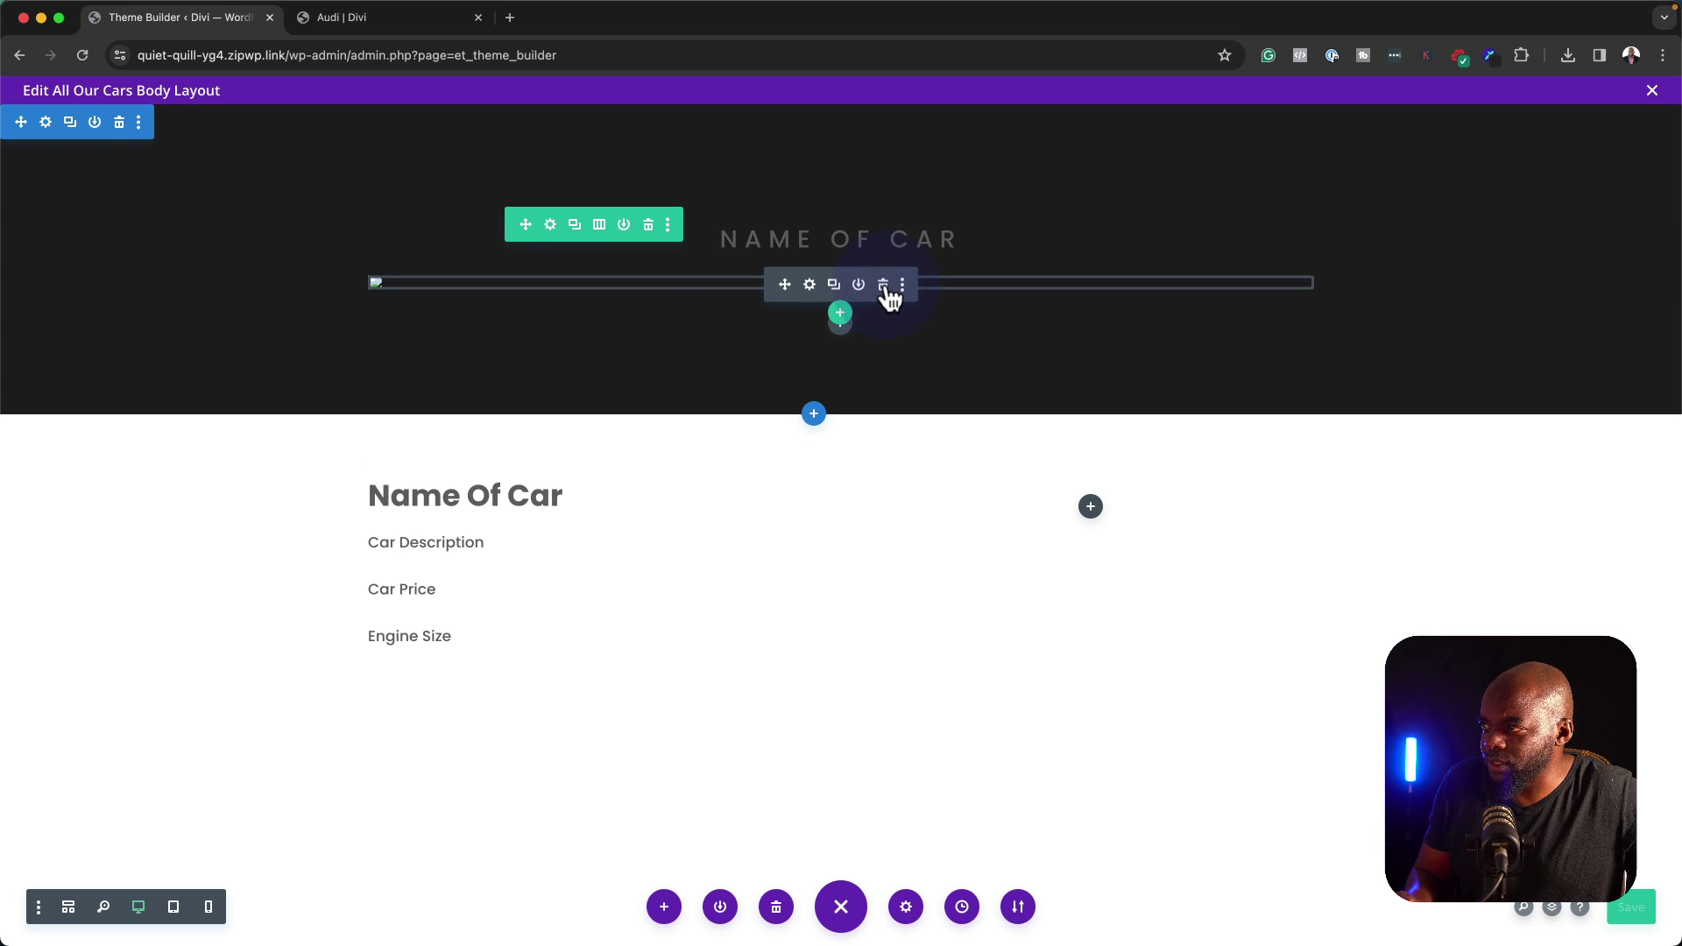
{"action": "left_click", "coordinate": [884, 285]}
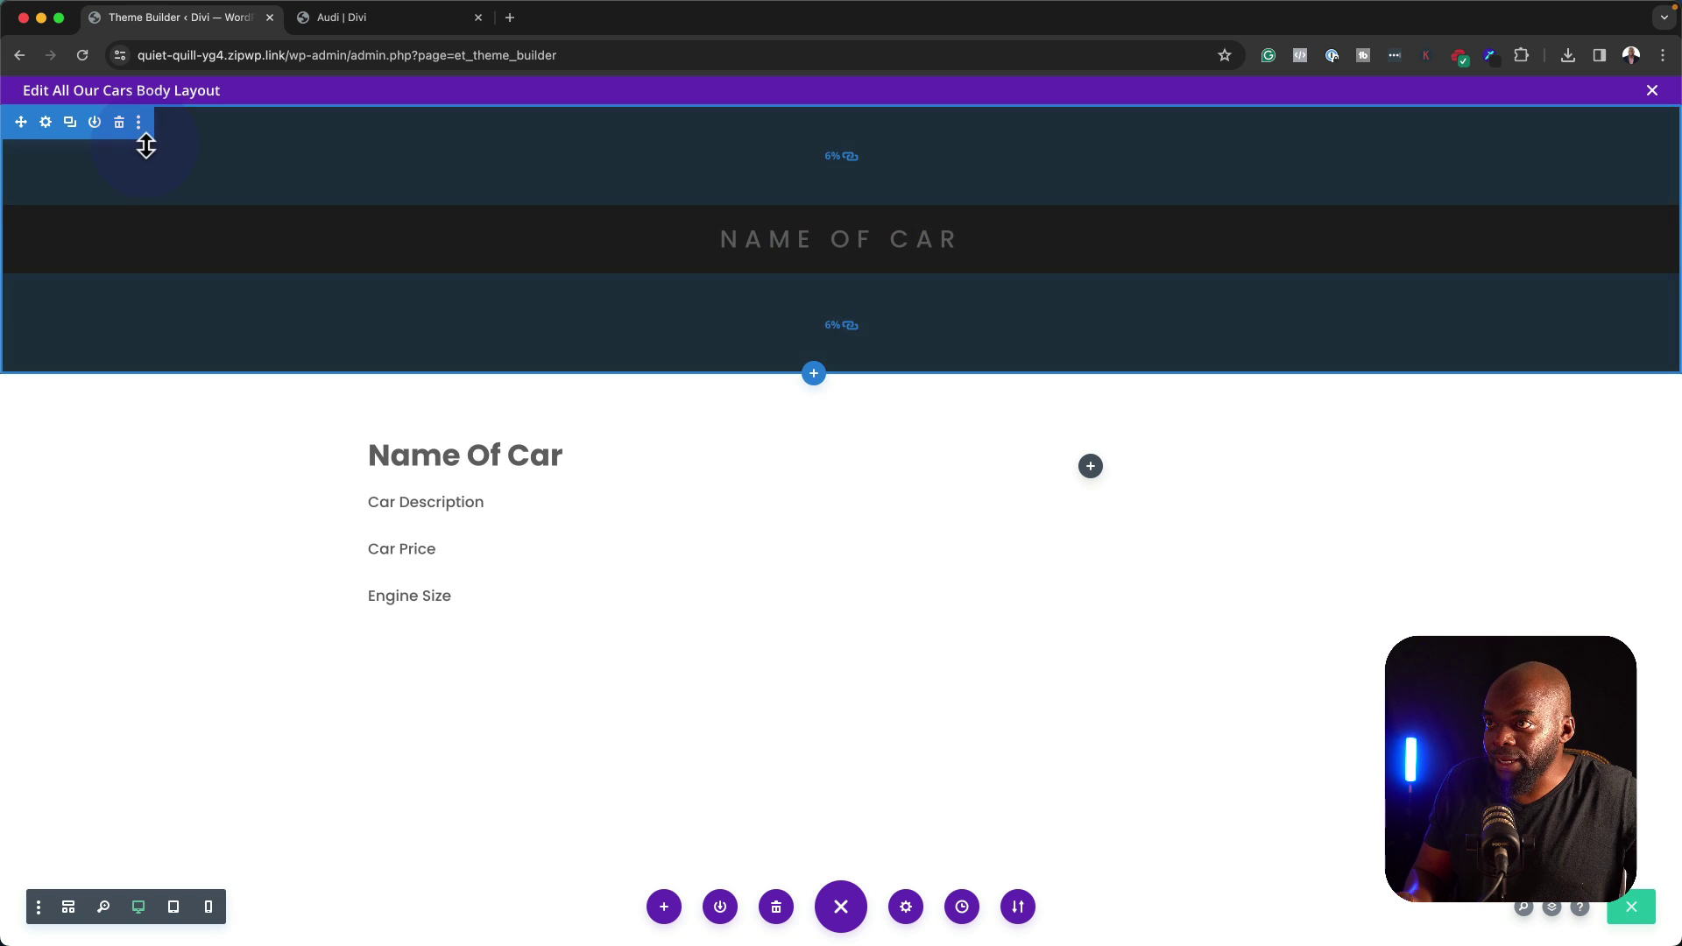
{"action": "left_click", "coordinate": [45, 122]}
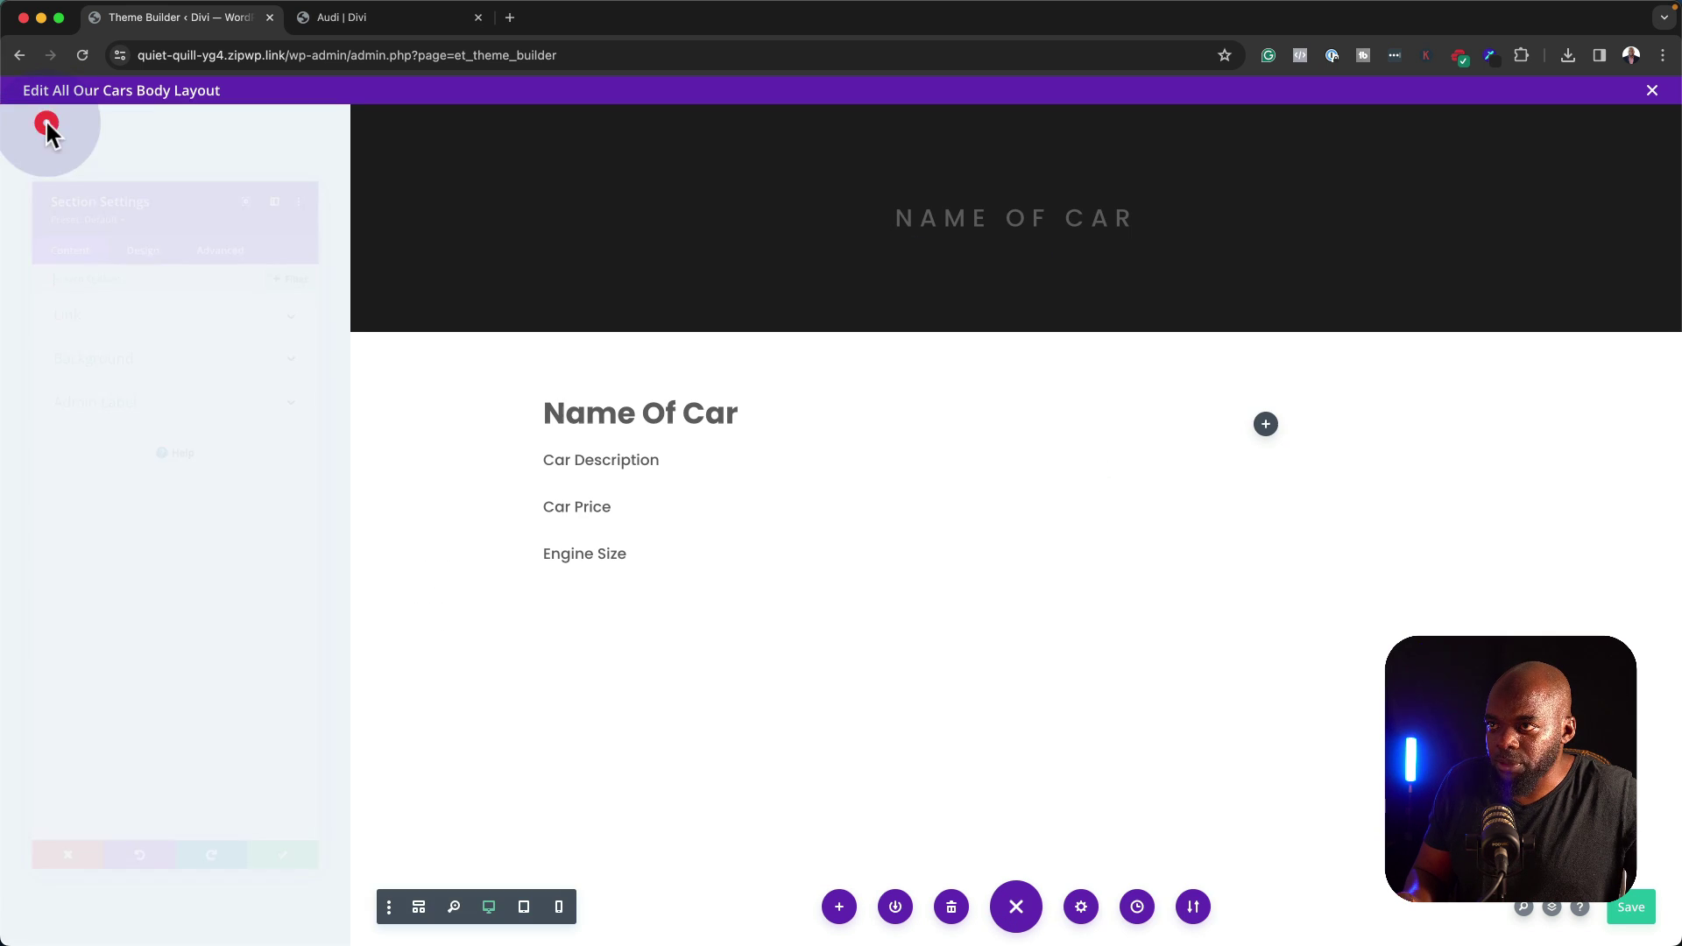
{"action": "left_click", "coordinate": [97, 326]}
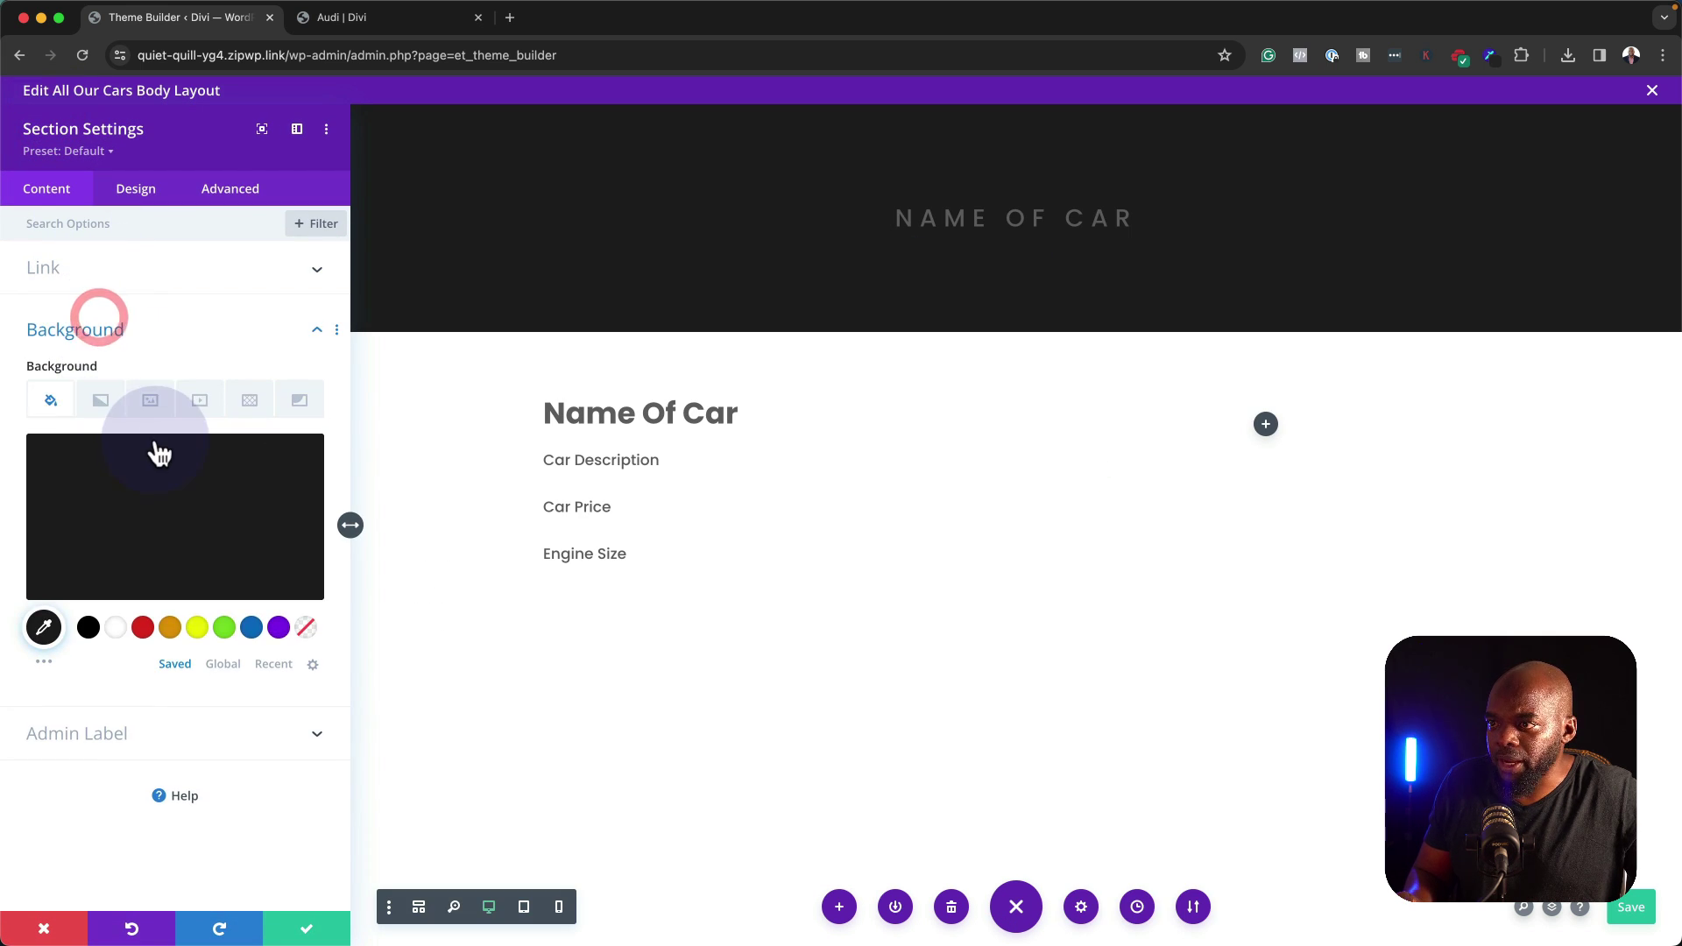
{"action": "left_click", "coordinate": [153, 396]}
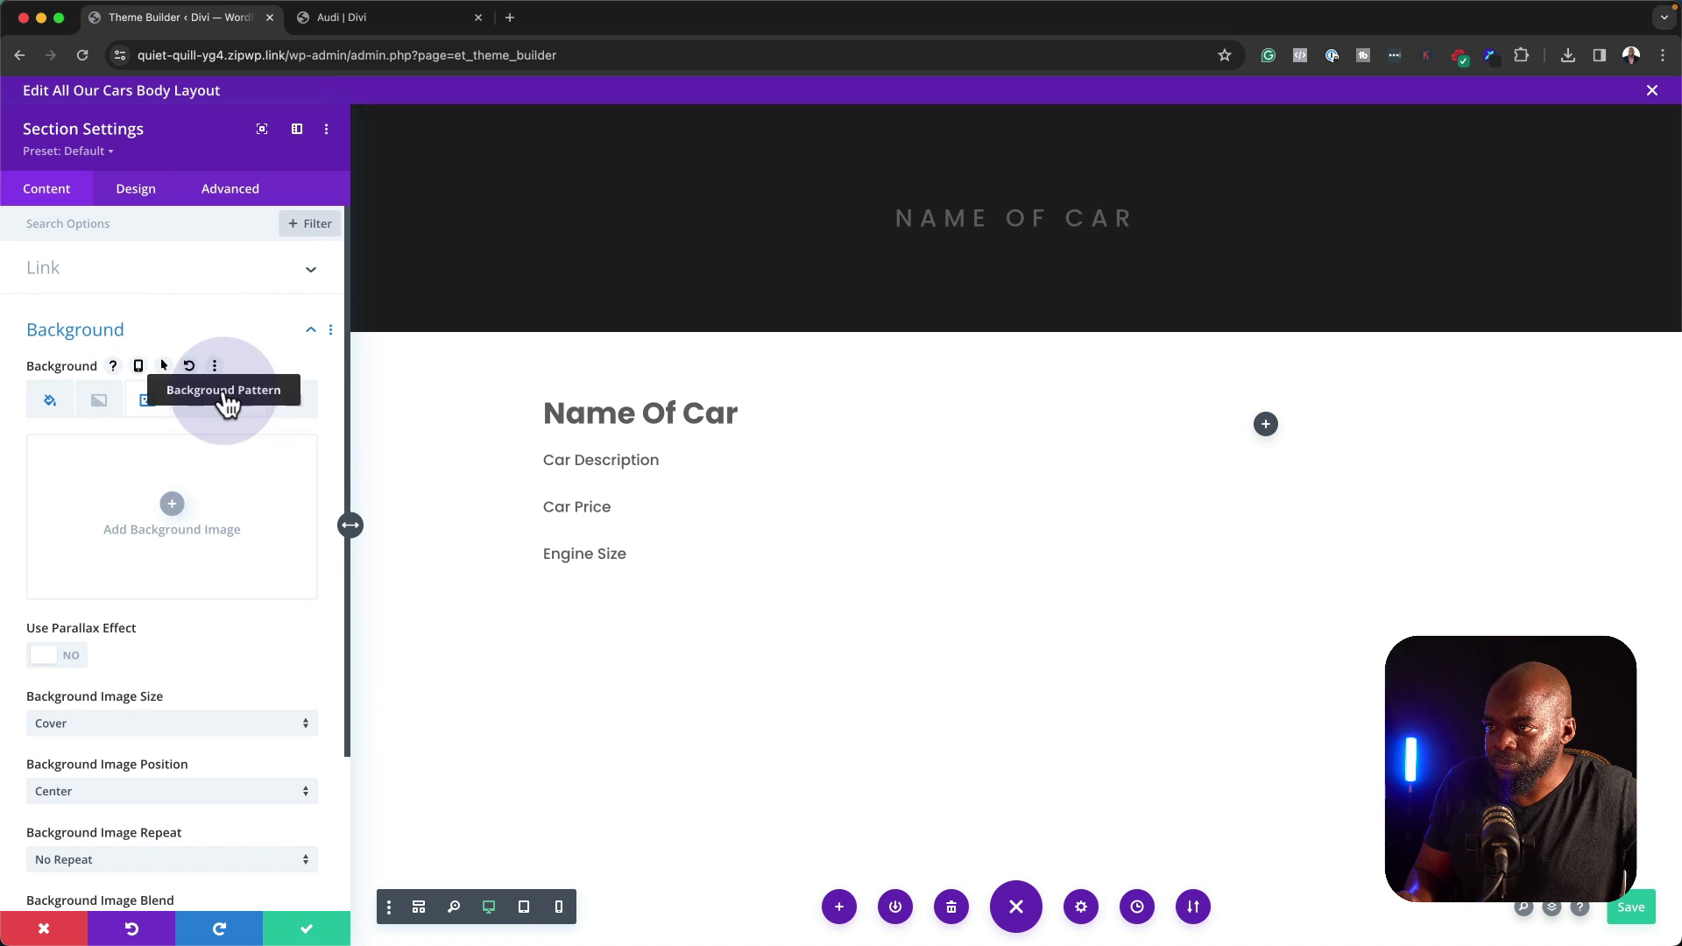
{"action": "left_click", "coordinate": [298, 452]}
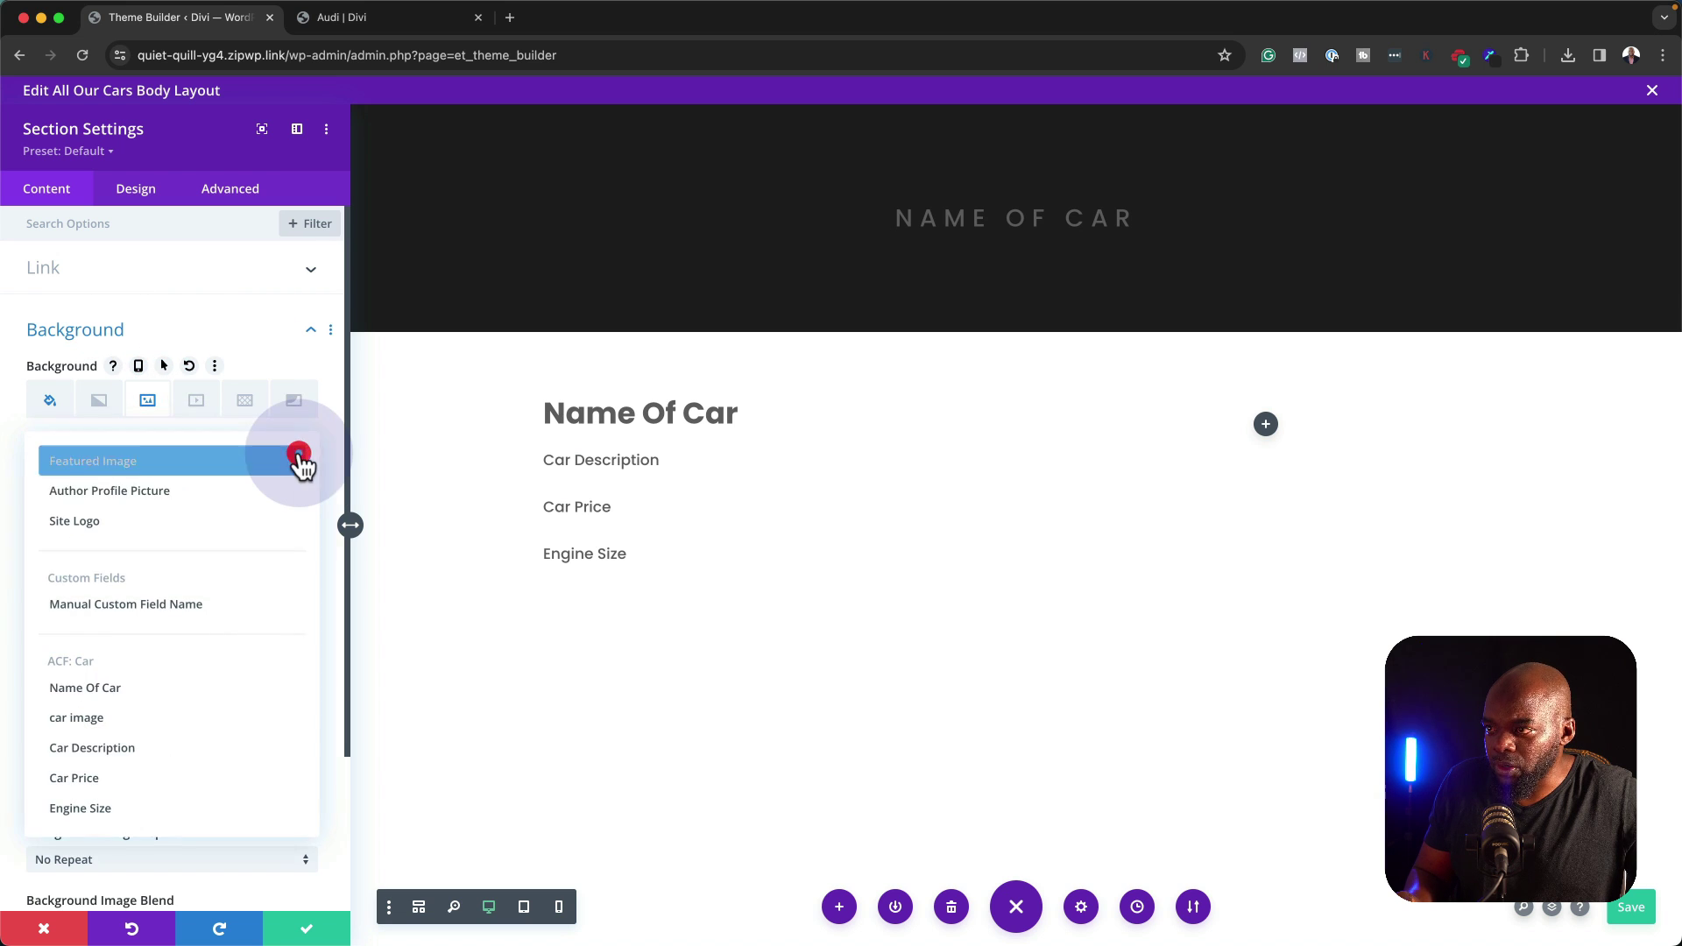
{"action": "left_click", "coordinate": [170, 717]}
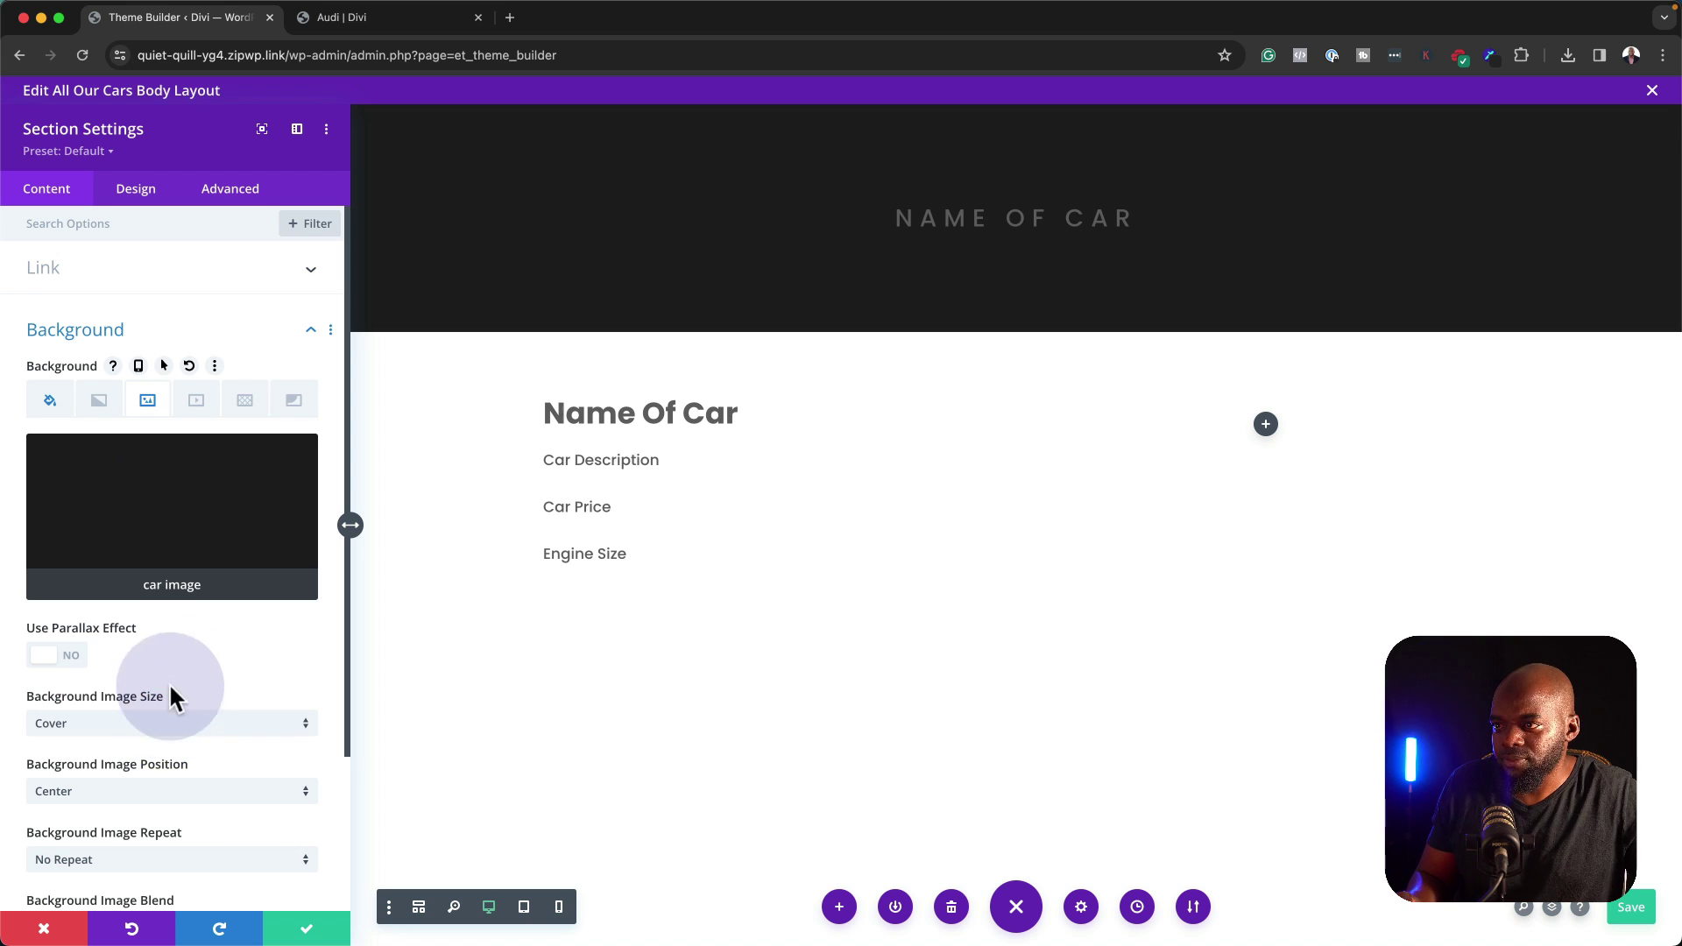
{"action": "scroll", "coordinate": [182, 743], "scroll_direction": "down", "scroll_amount": 5}
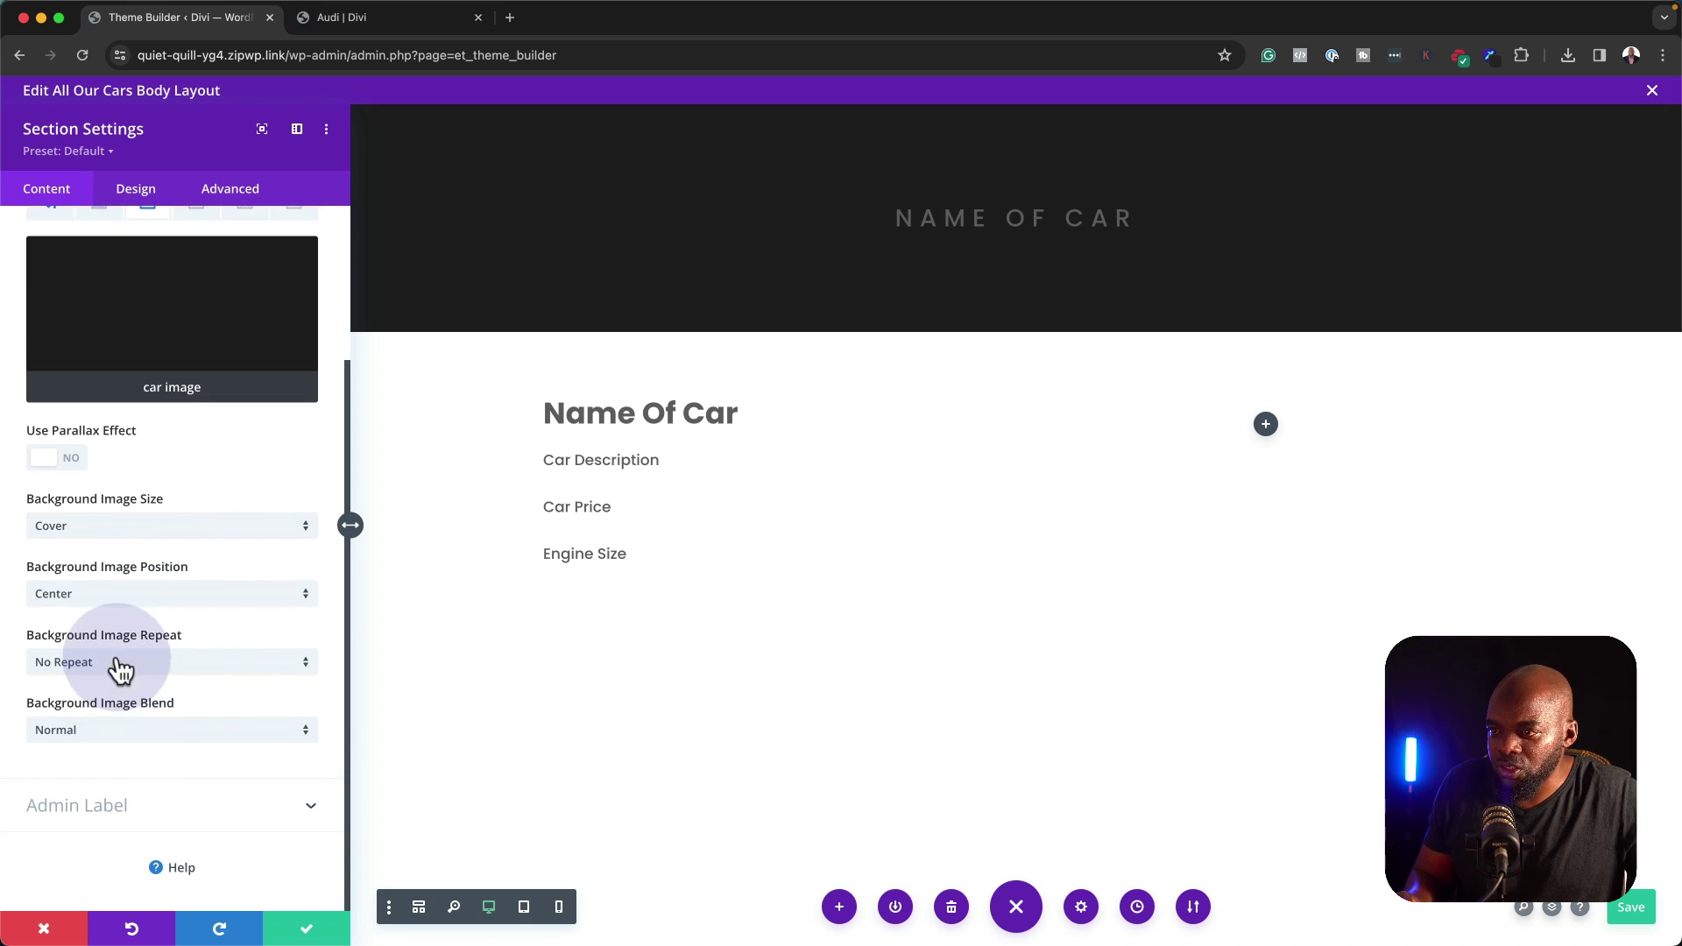
{"action": "left_click", "coordinate": [114, 732]}
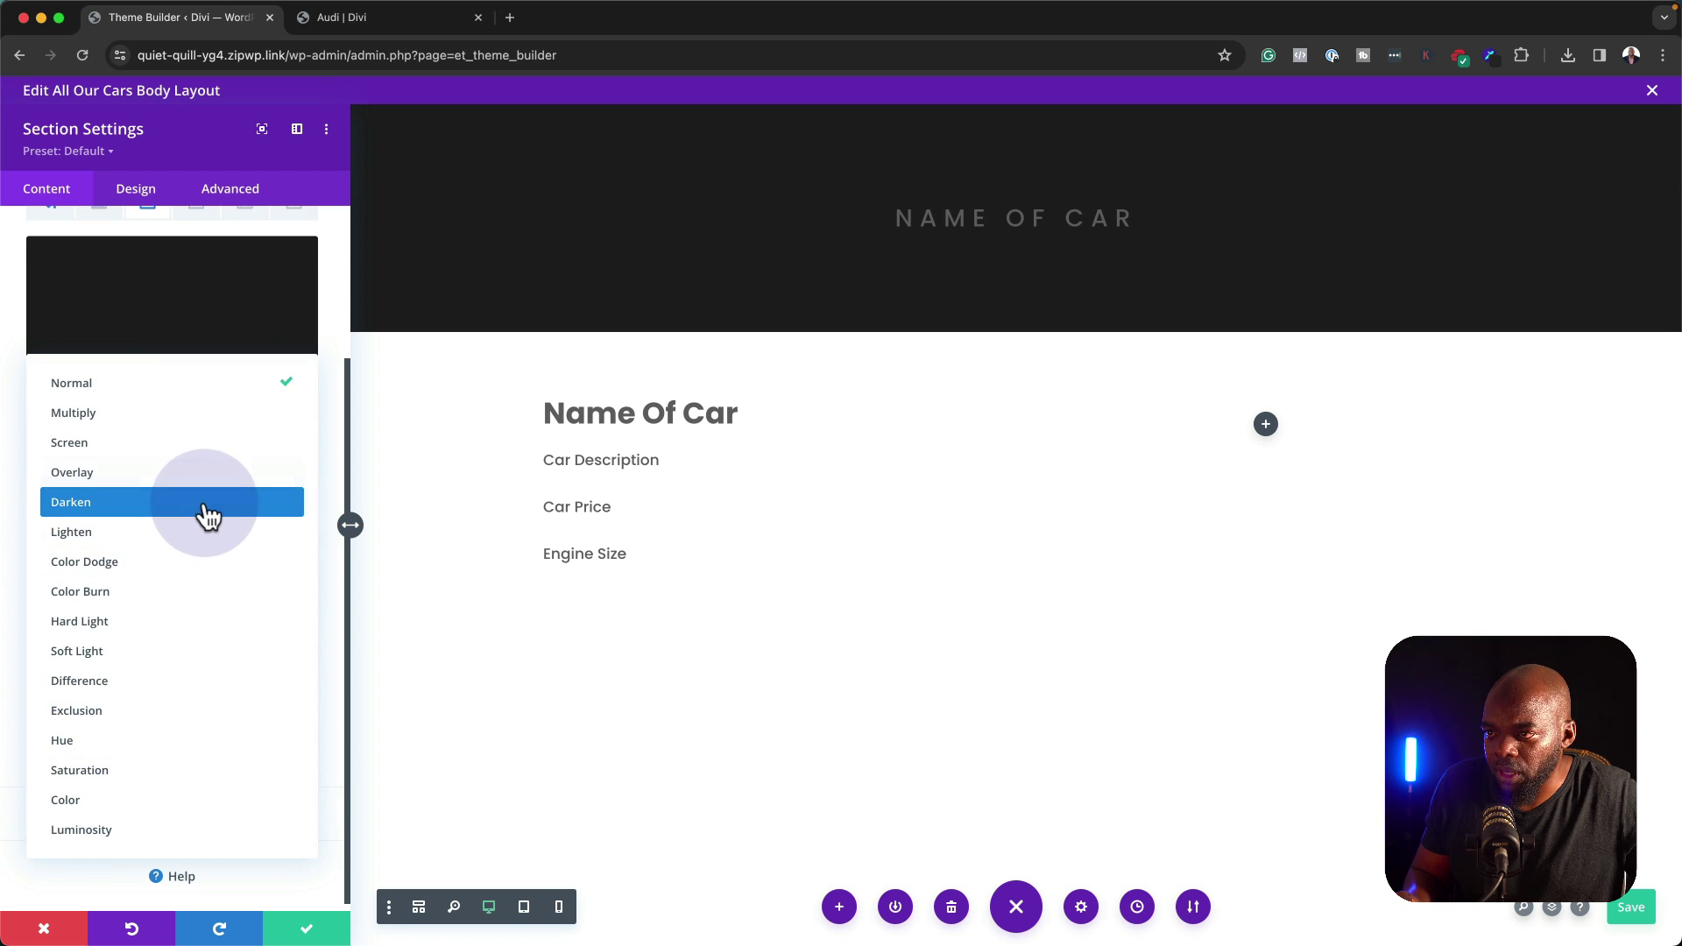
{"action": "left_click", "coordinate": [210, 519]}
{"action": "scroll", "coordinate": [214, 578], "scroll_direction": "up", "scroll_amount": 4}
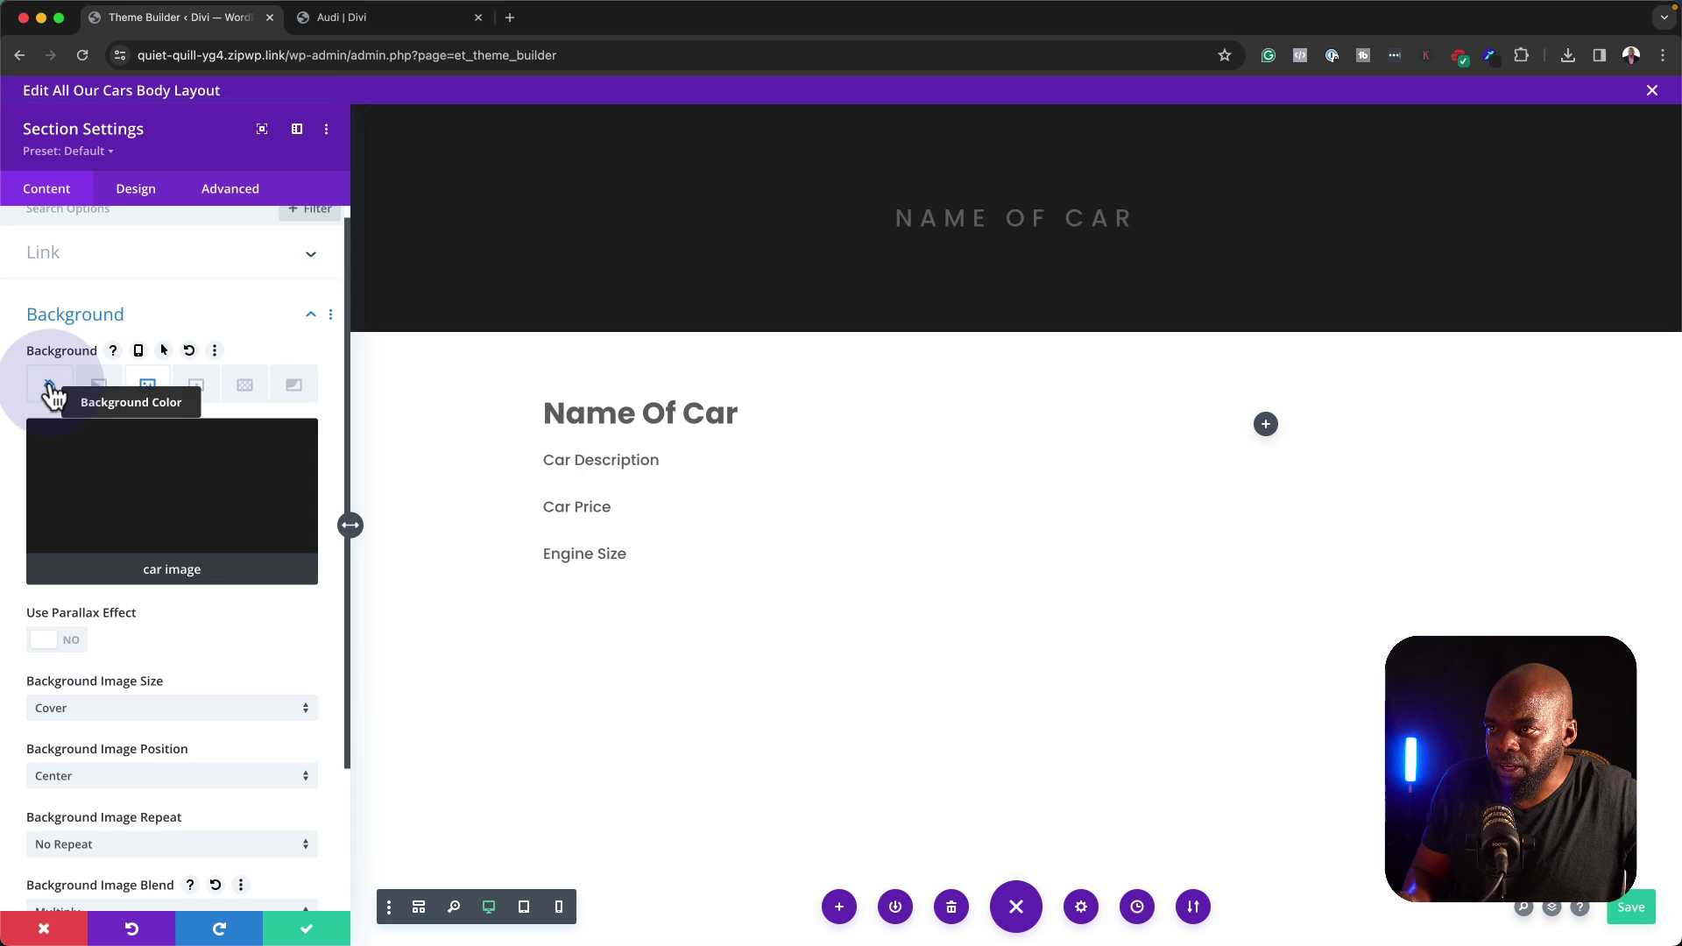
Make the dark background colour about 0.74 opacity and save the section.
{"action": "left_click", "coordinate": [51, 396]}
{"action": "left_click", "coordinate": [150, 523]}
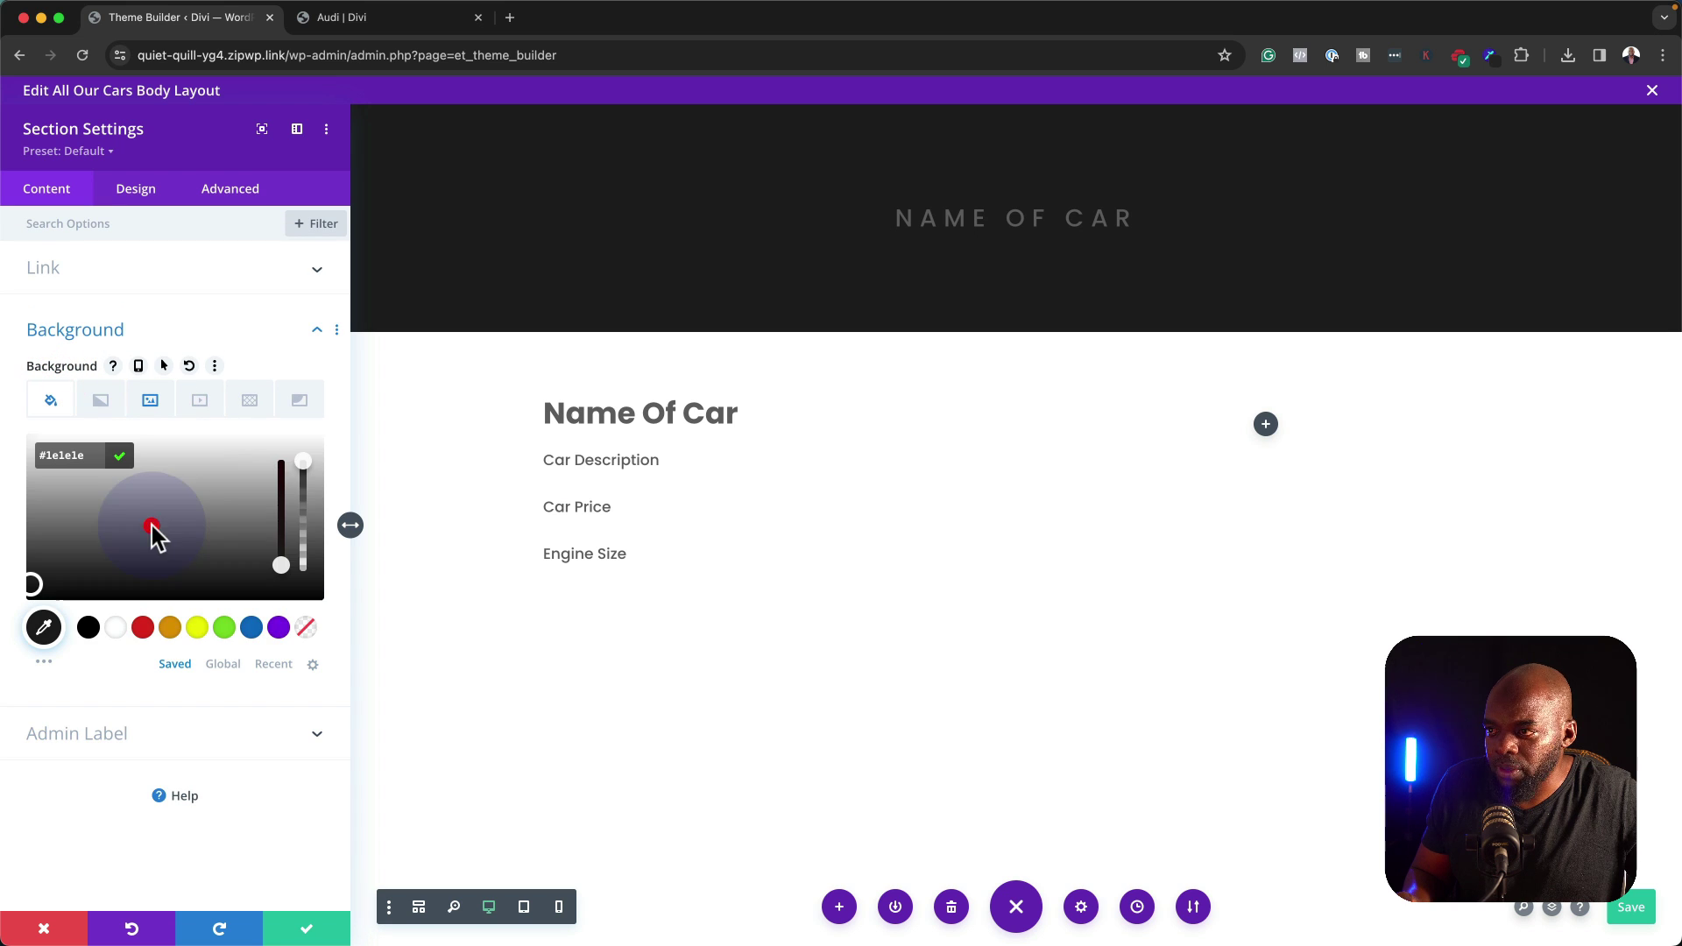
{"action": "left_click", "coordinate": [306, 462]}
{"action": "left_click_drag", "start_coordinate": [306, 462], "coordinate": [312, 489]}
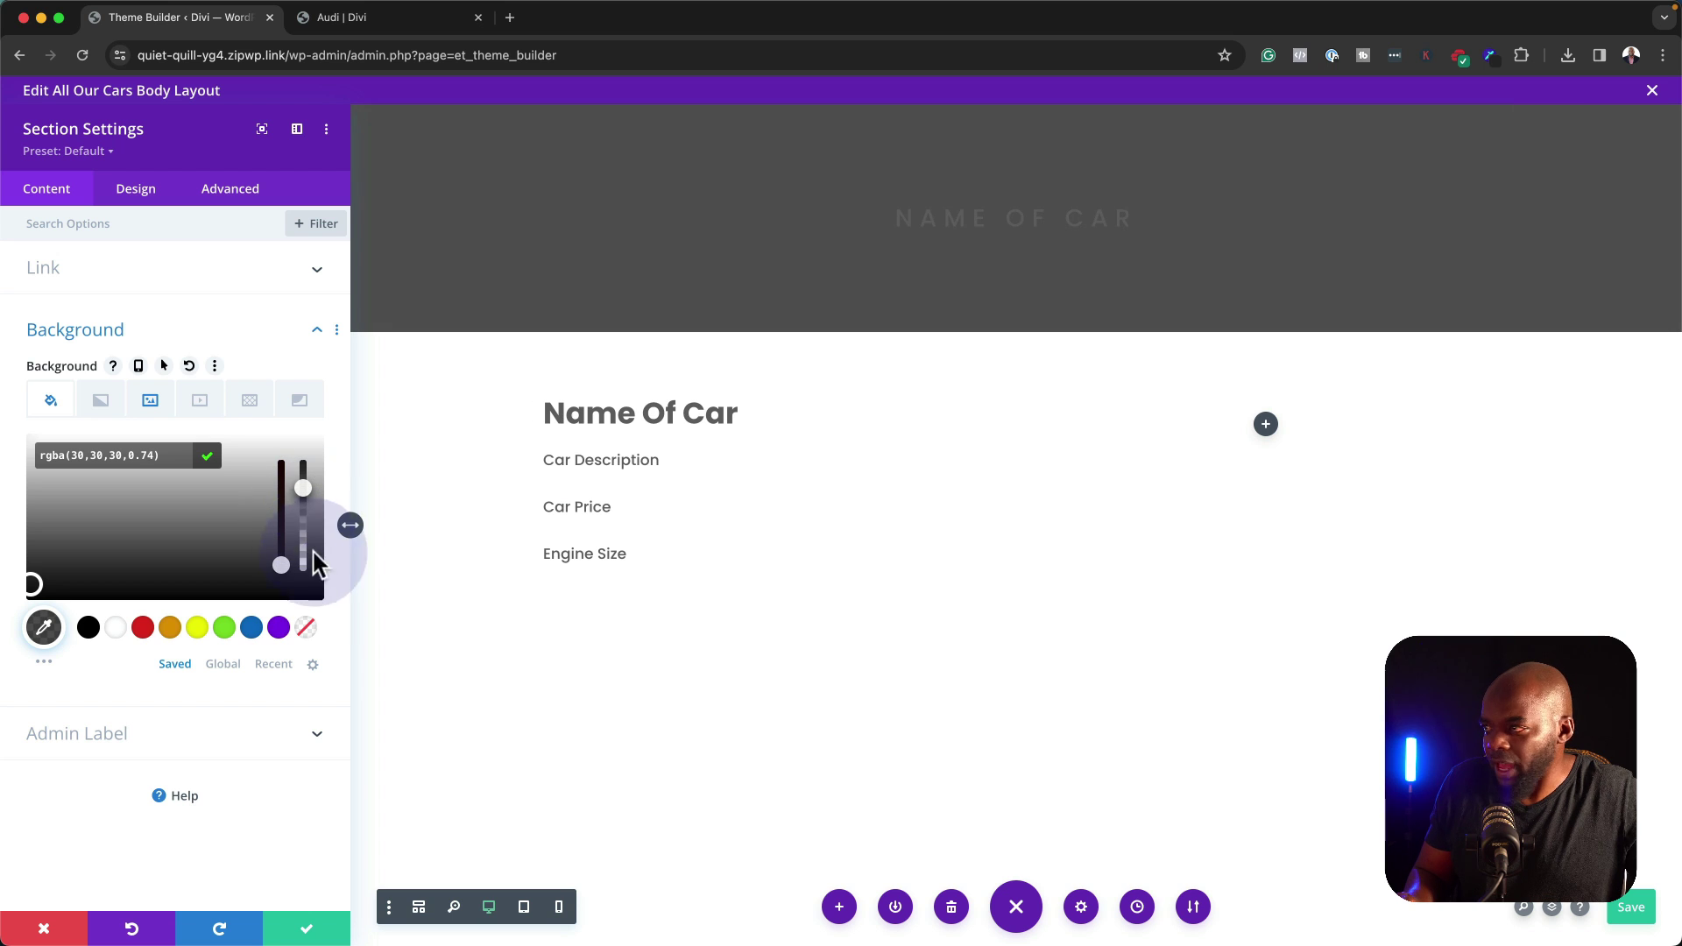
{"action": "left_click", "coordinate": [308, 928]}
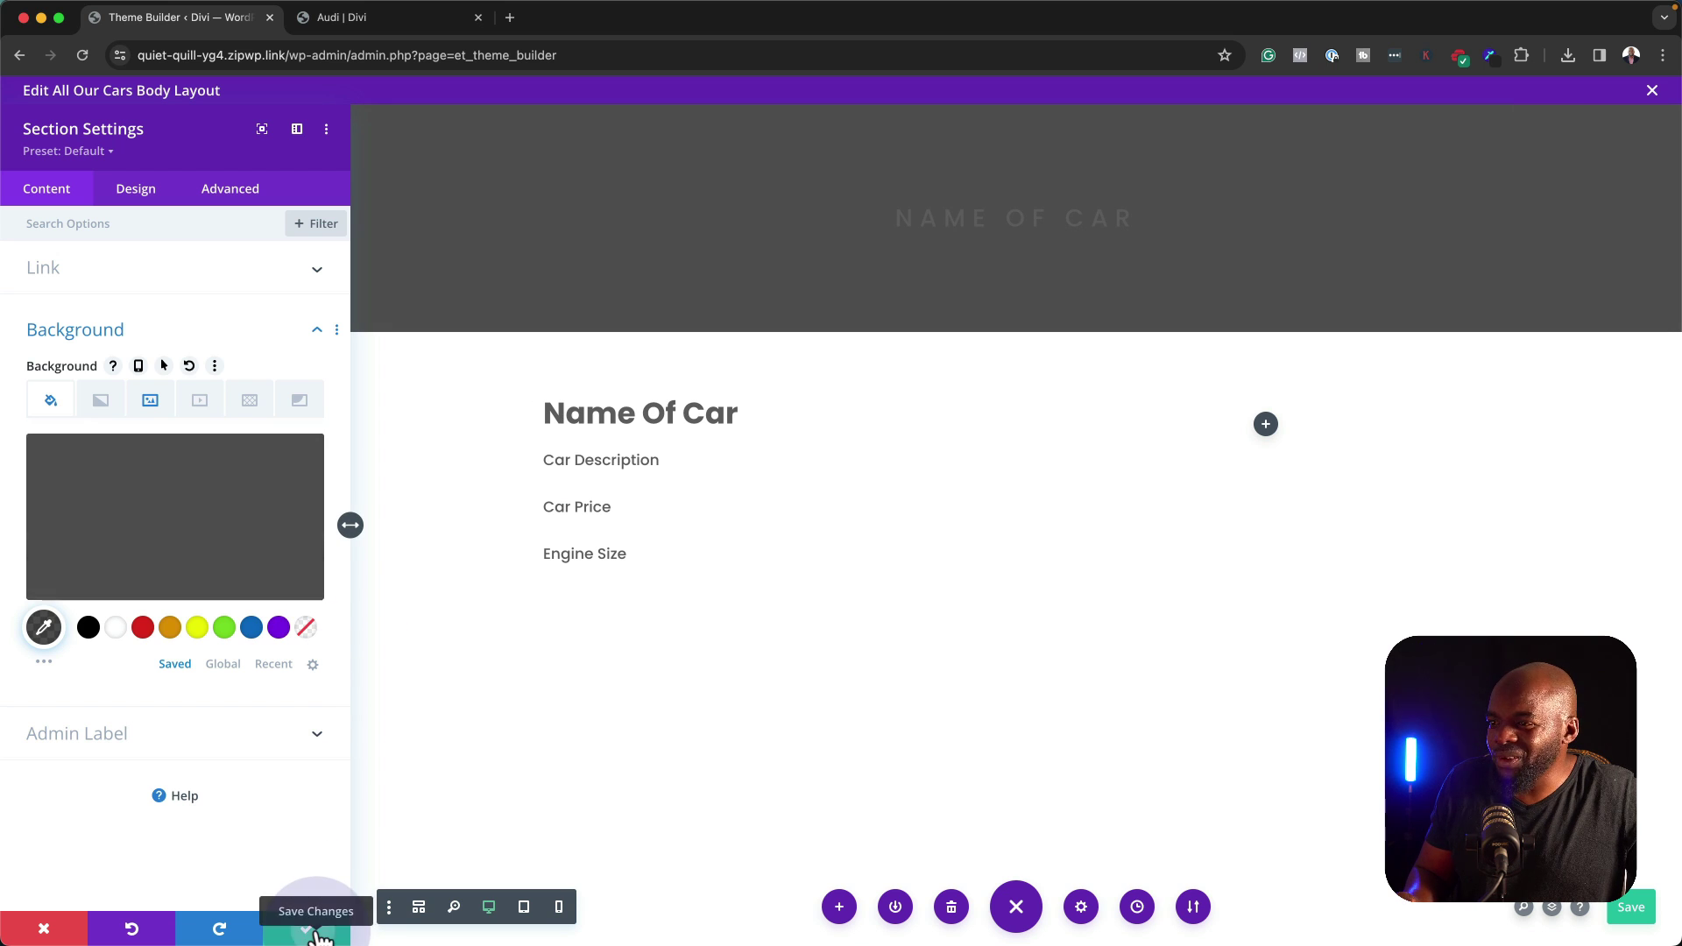
{"action": "left_click", "coordinate": [318, 934]}
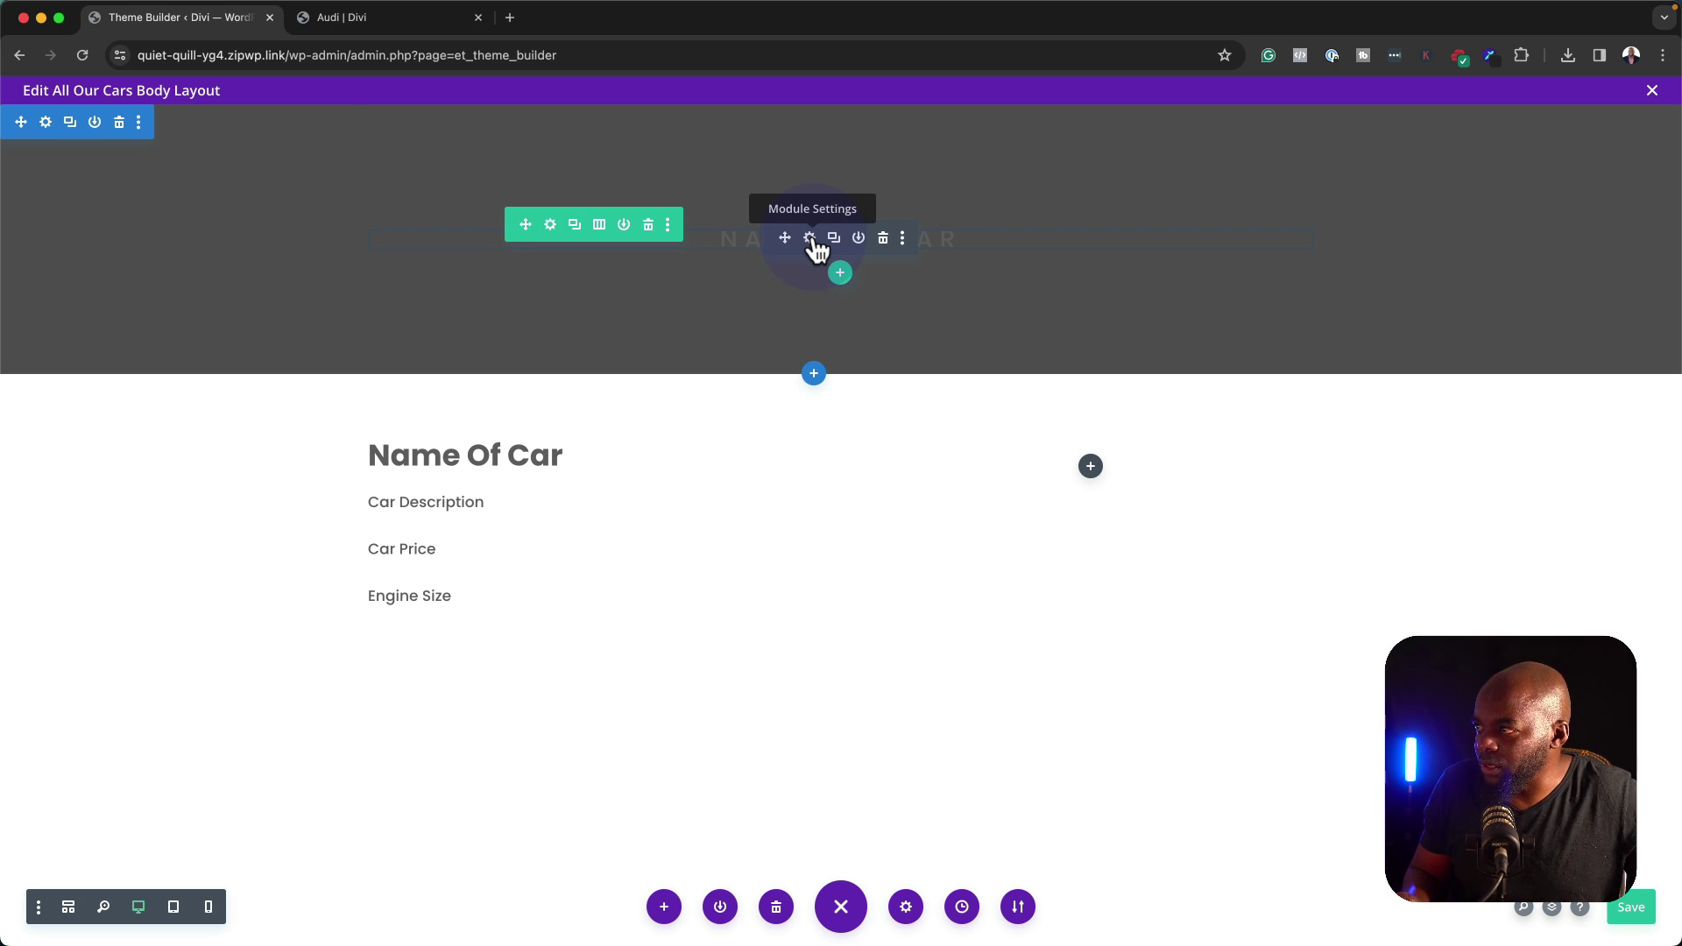
Make the NAME OF CAR hero heading white, then close the Visual Builder.
{"action": "left_click", "coordinate": [809, 238]}
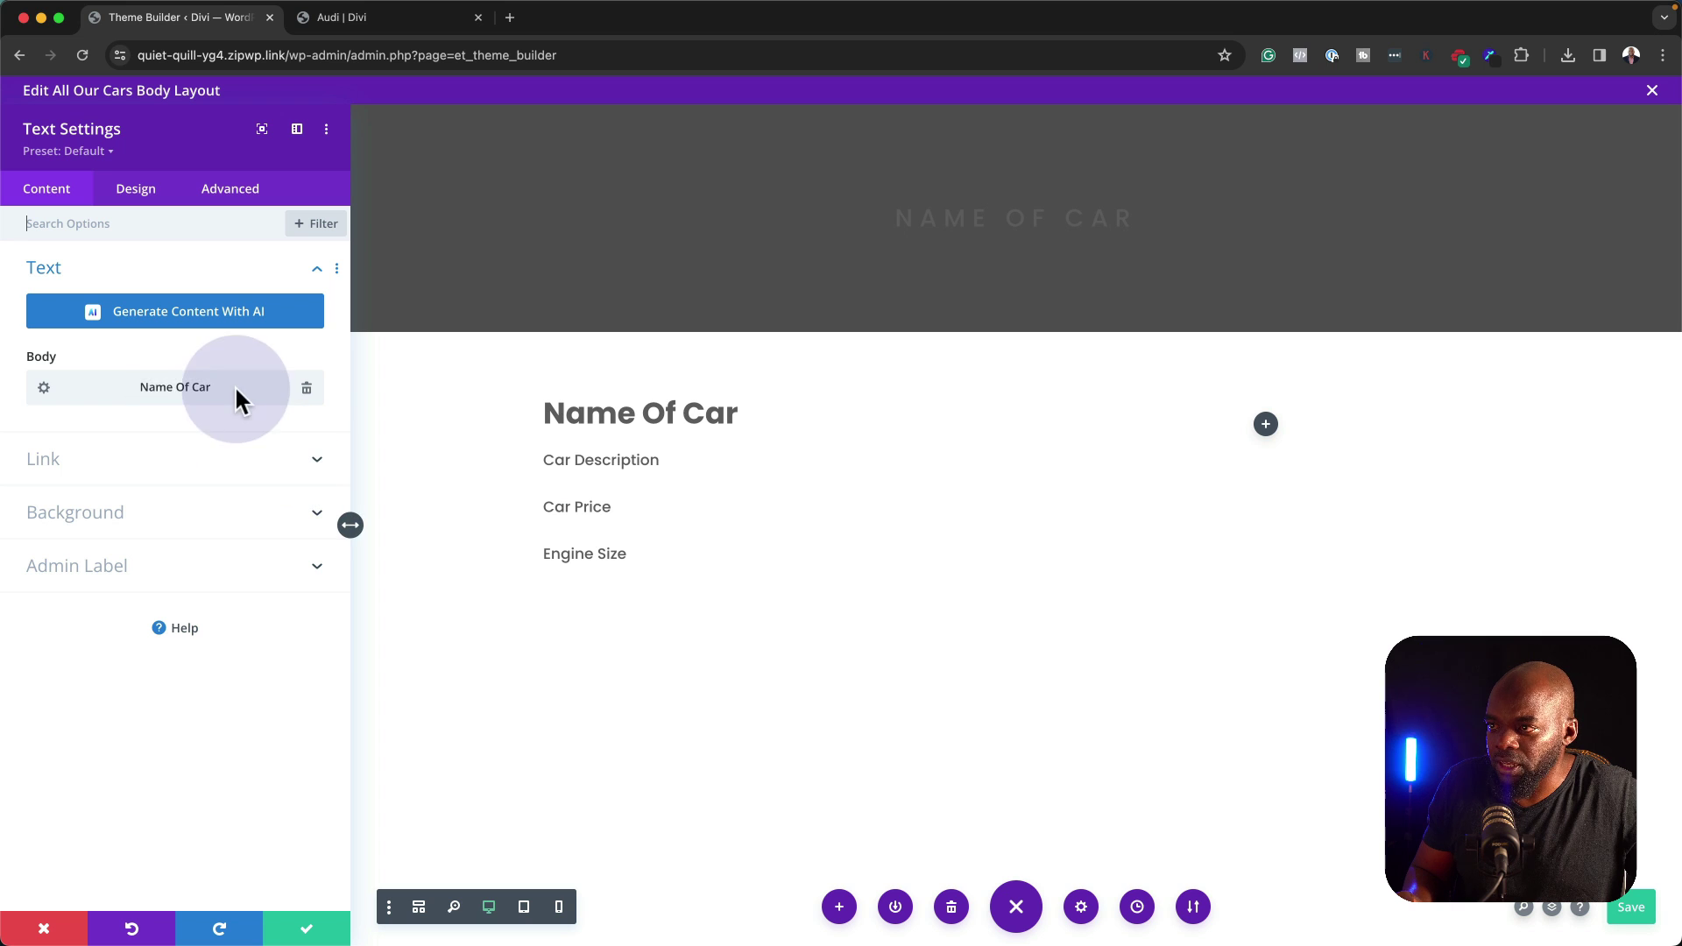
{"action": "left_click", "coordinate": [136, 191]}
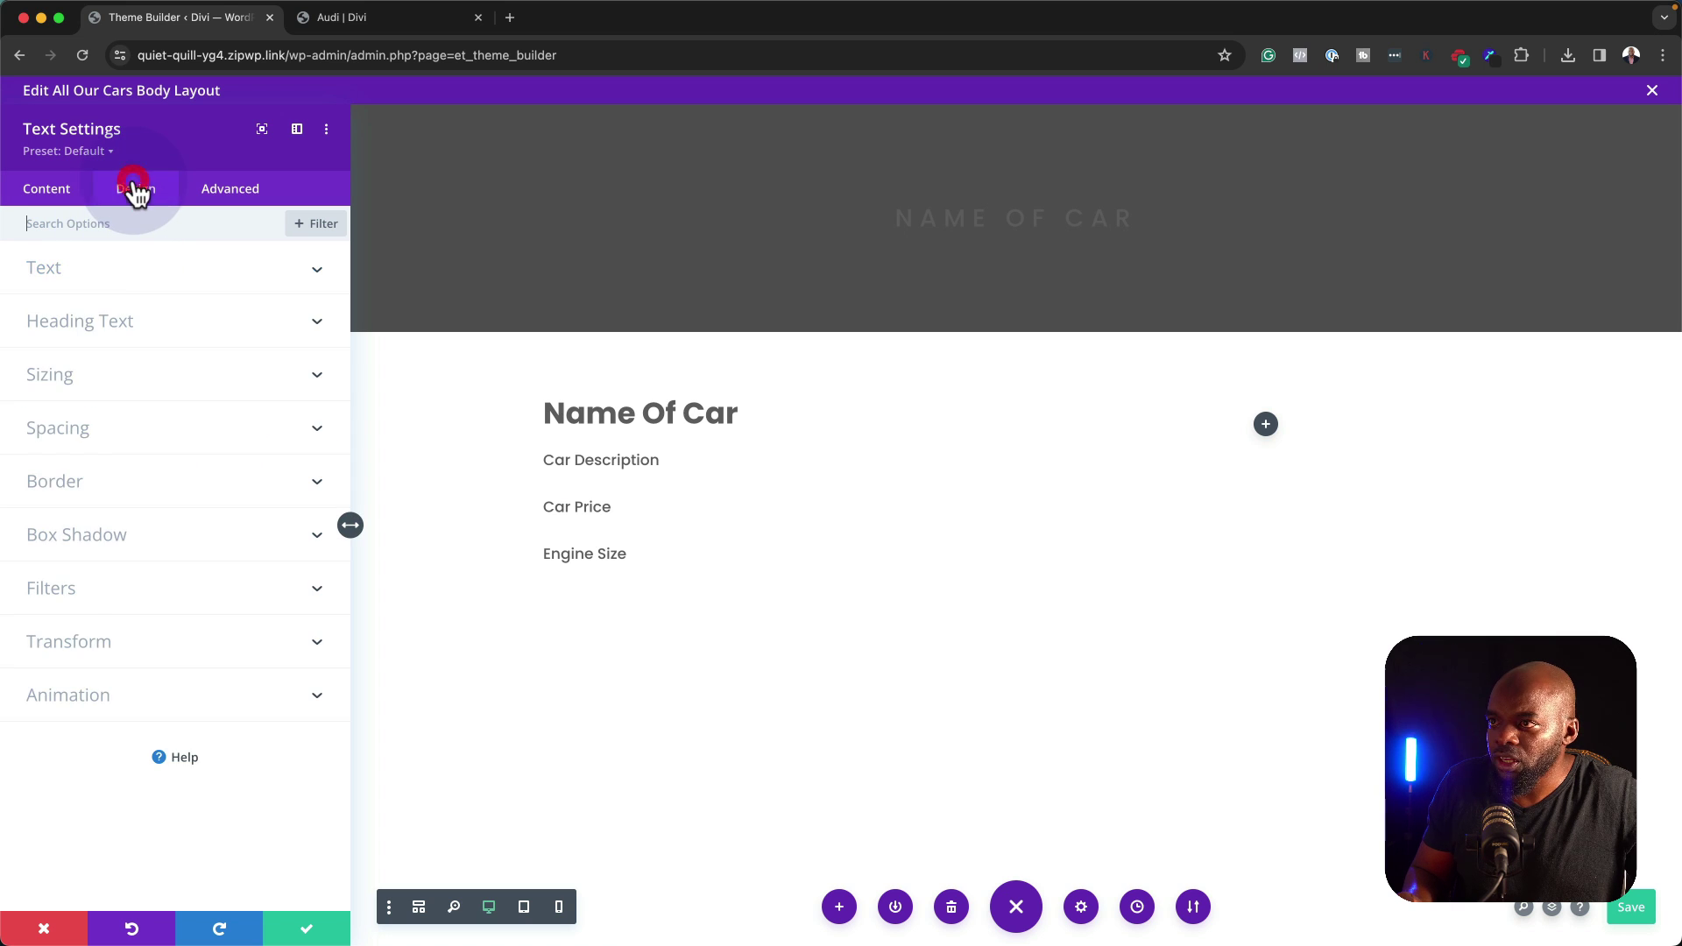
{"action": "left_click", "coordinate": [72, 271]}
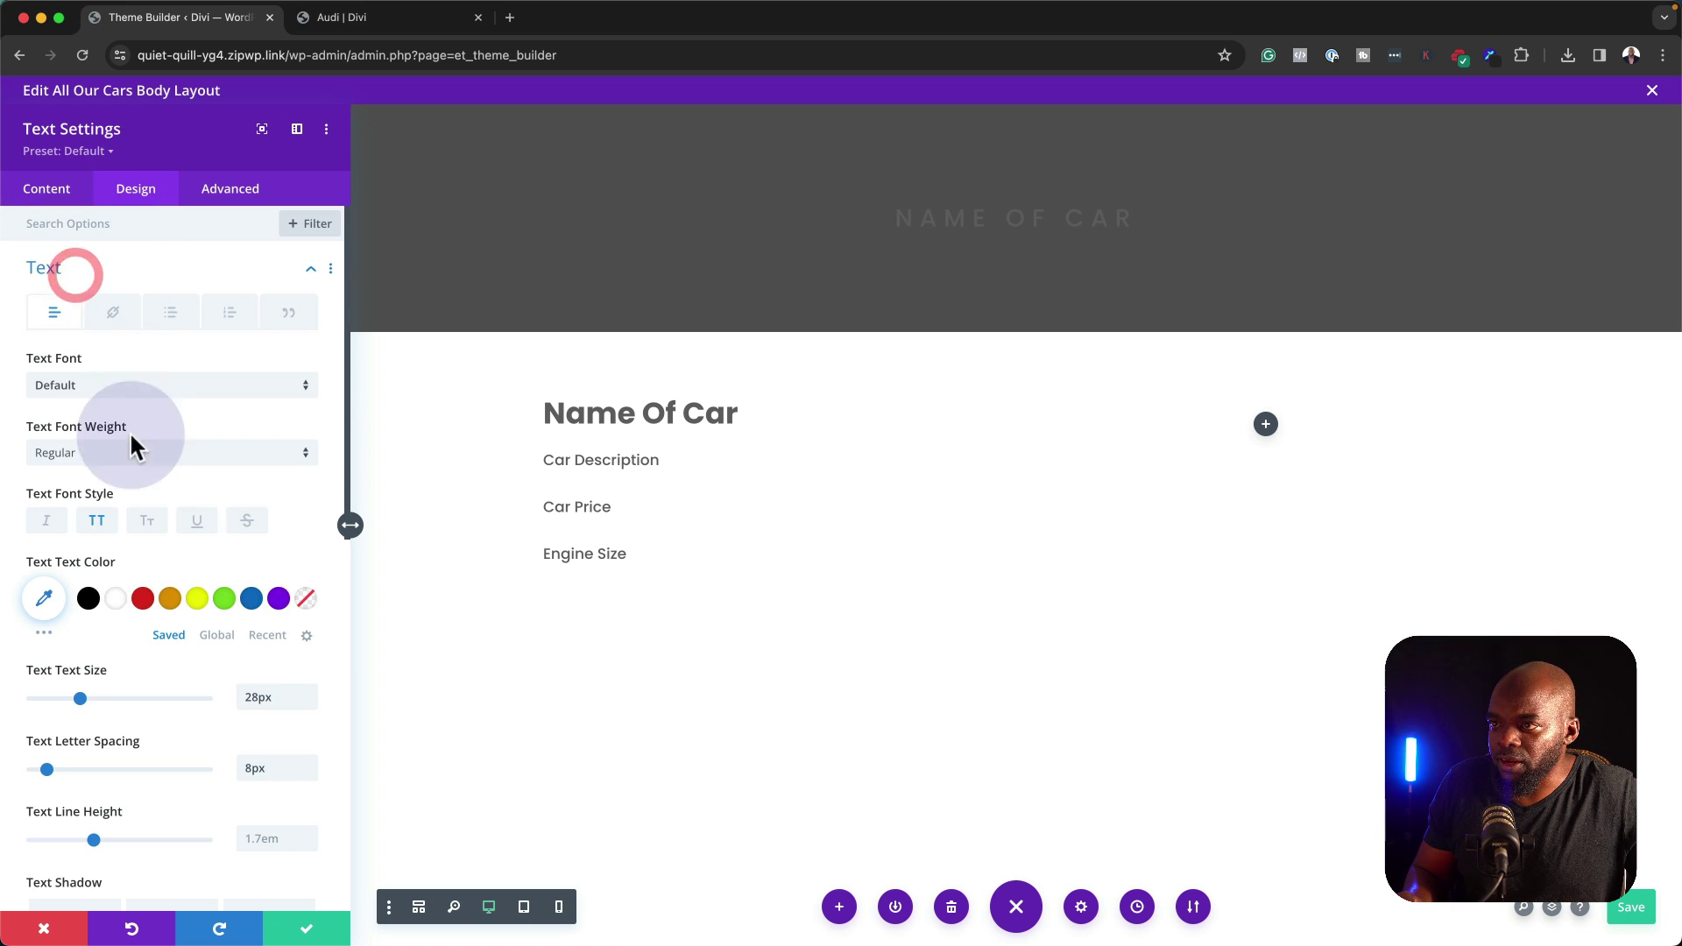
{"action": "left_click", "coordinate": [116, 600]}
{"action": "left_click", "coordinate": [302, 934]}
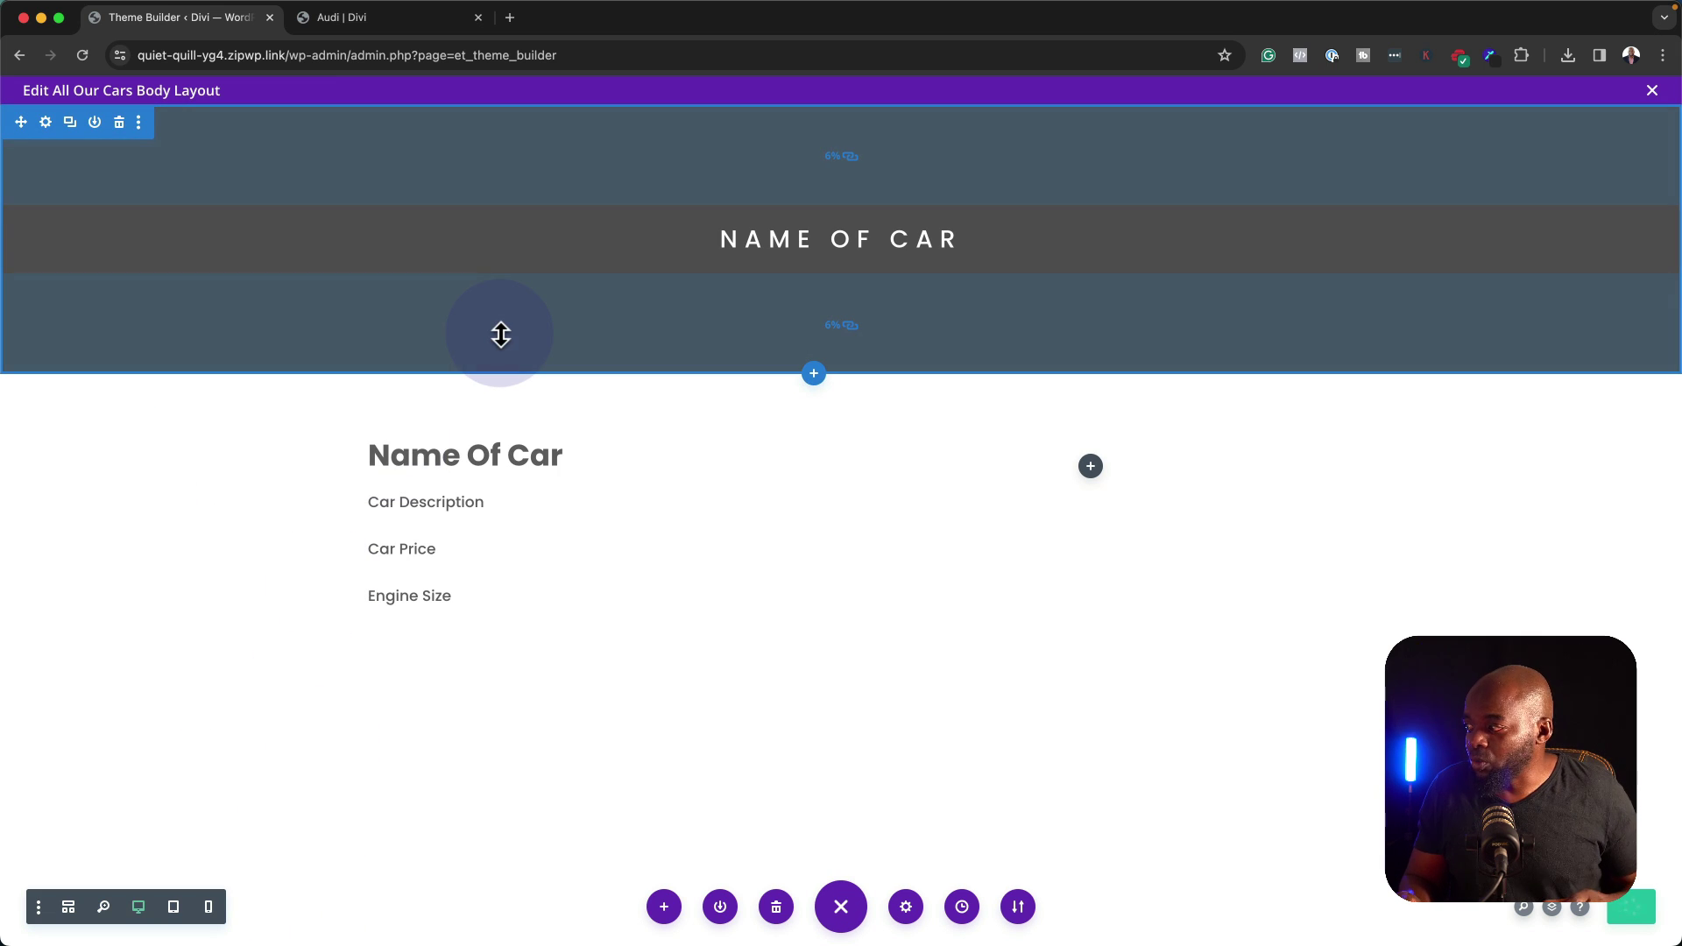
{"action": "left_click", "coordinate": [1653, 92]}
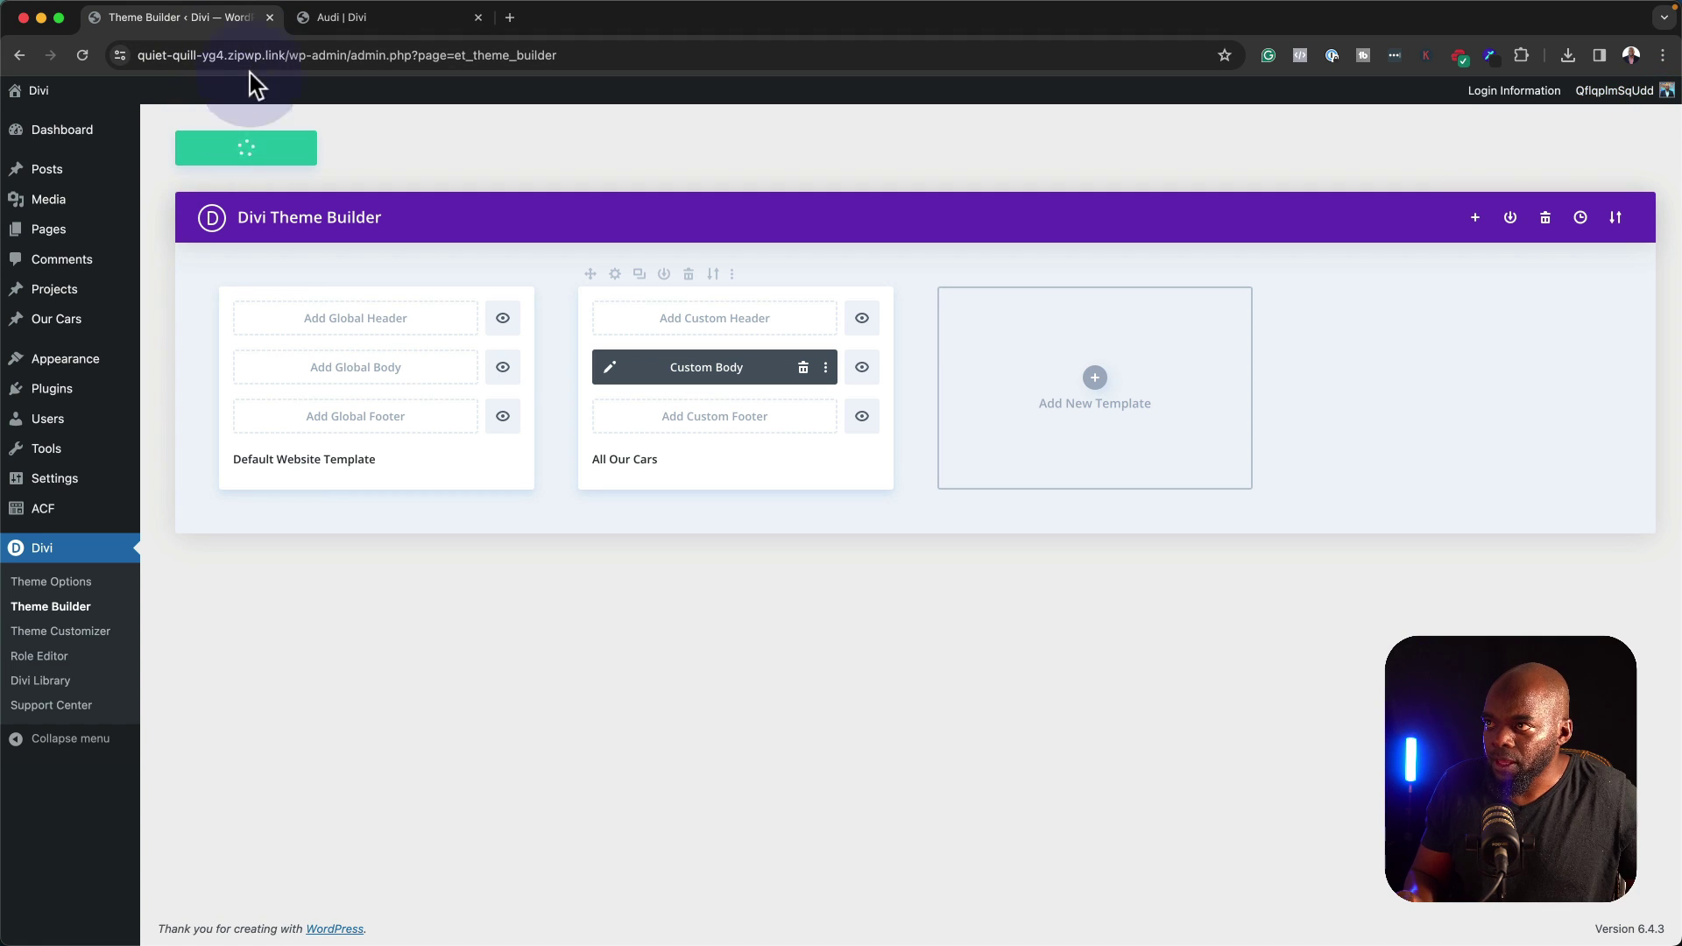
Reload the Audi car page to check the new template, then return to Theme Builder.
{"action": "left_click", "coordinate": [391, 23]}
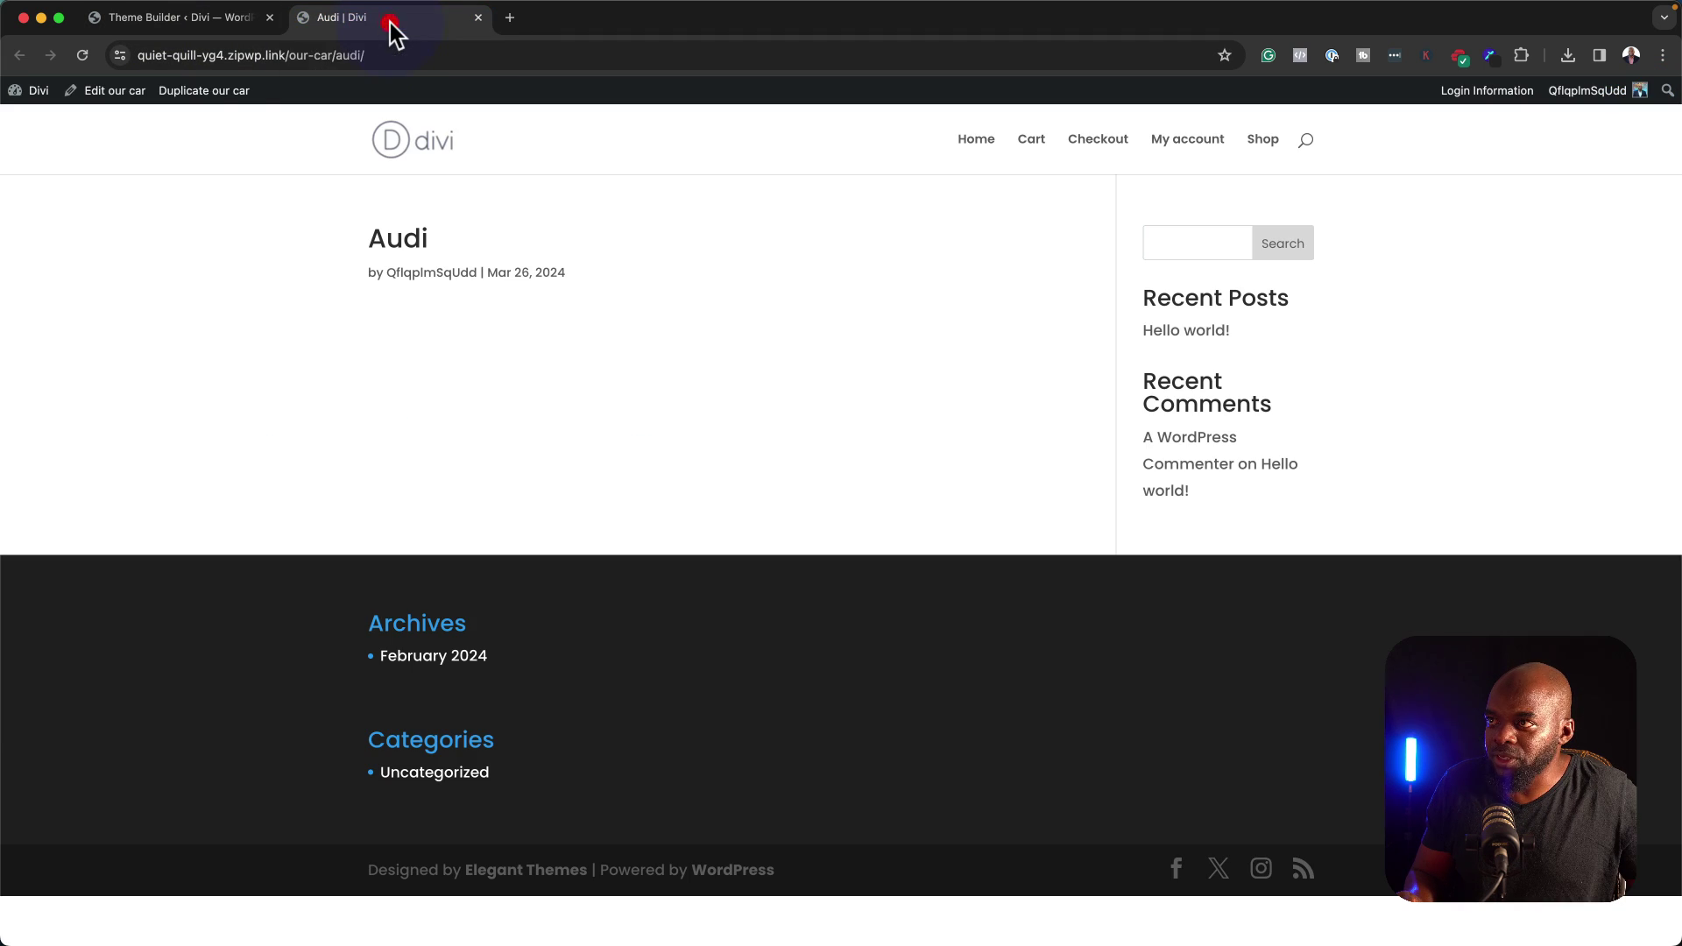
{"action": "left_click", "coordinate": [85, 63]}
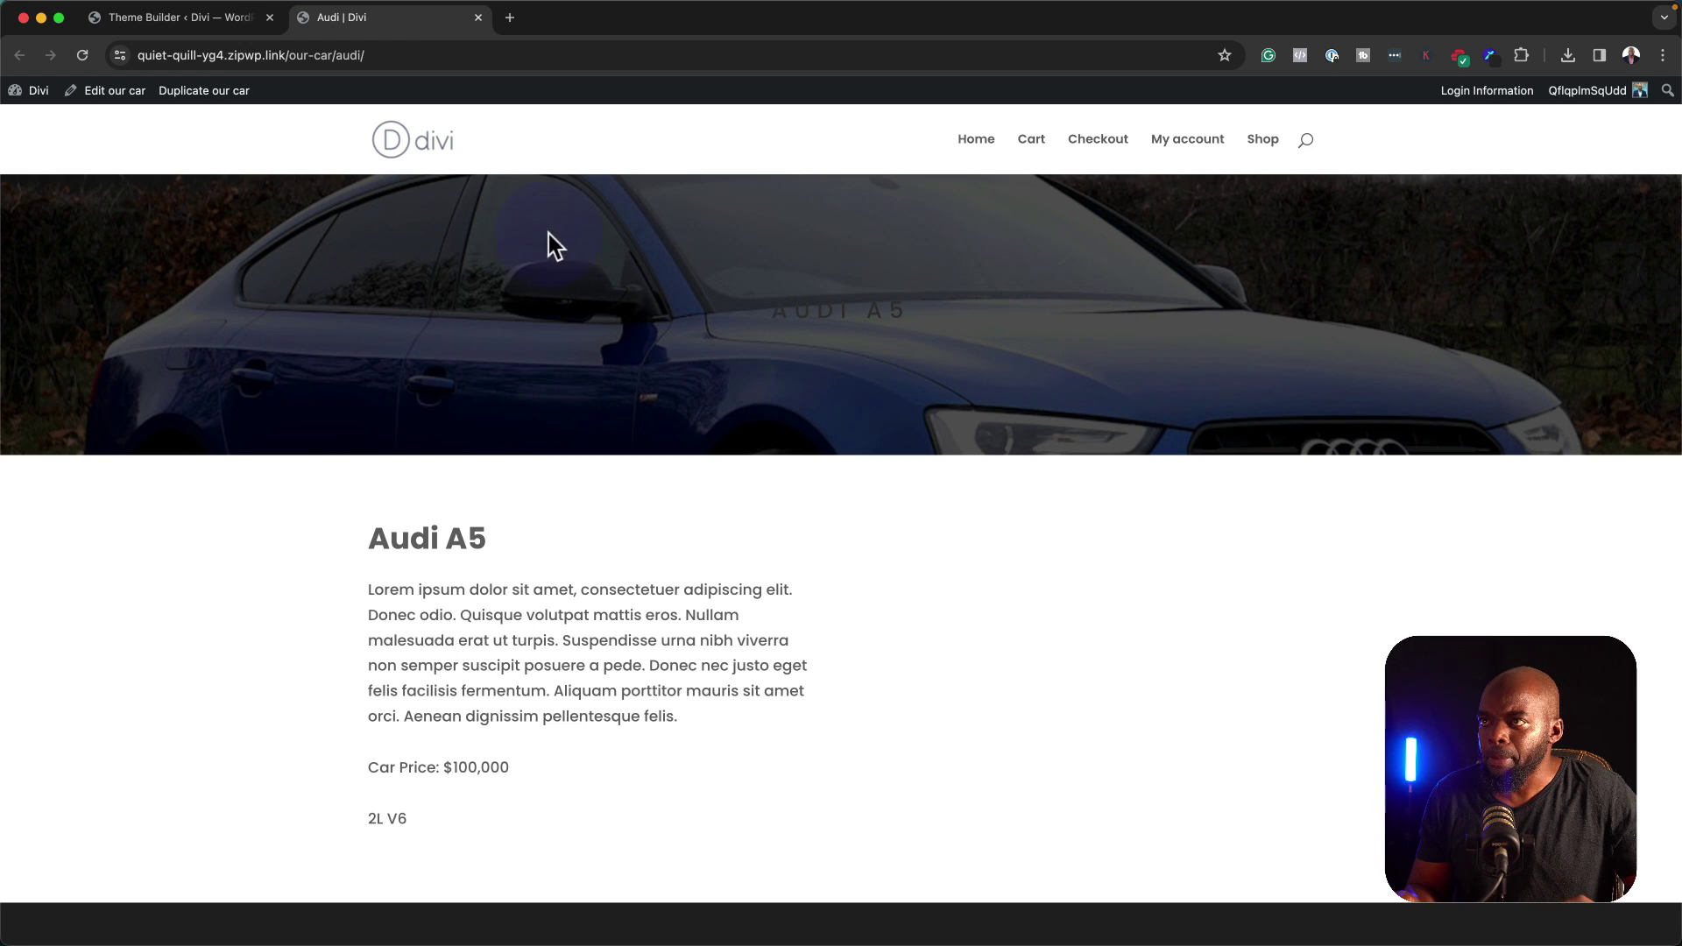
{"action": "left_click", "coordinate": [242, 23]}
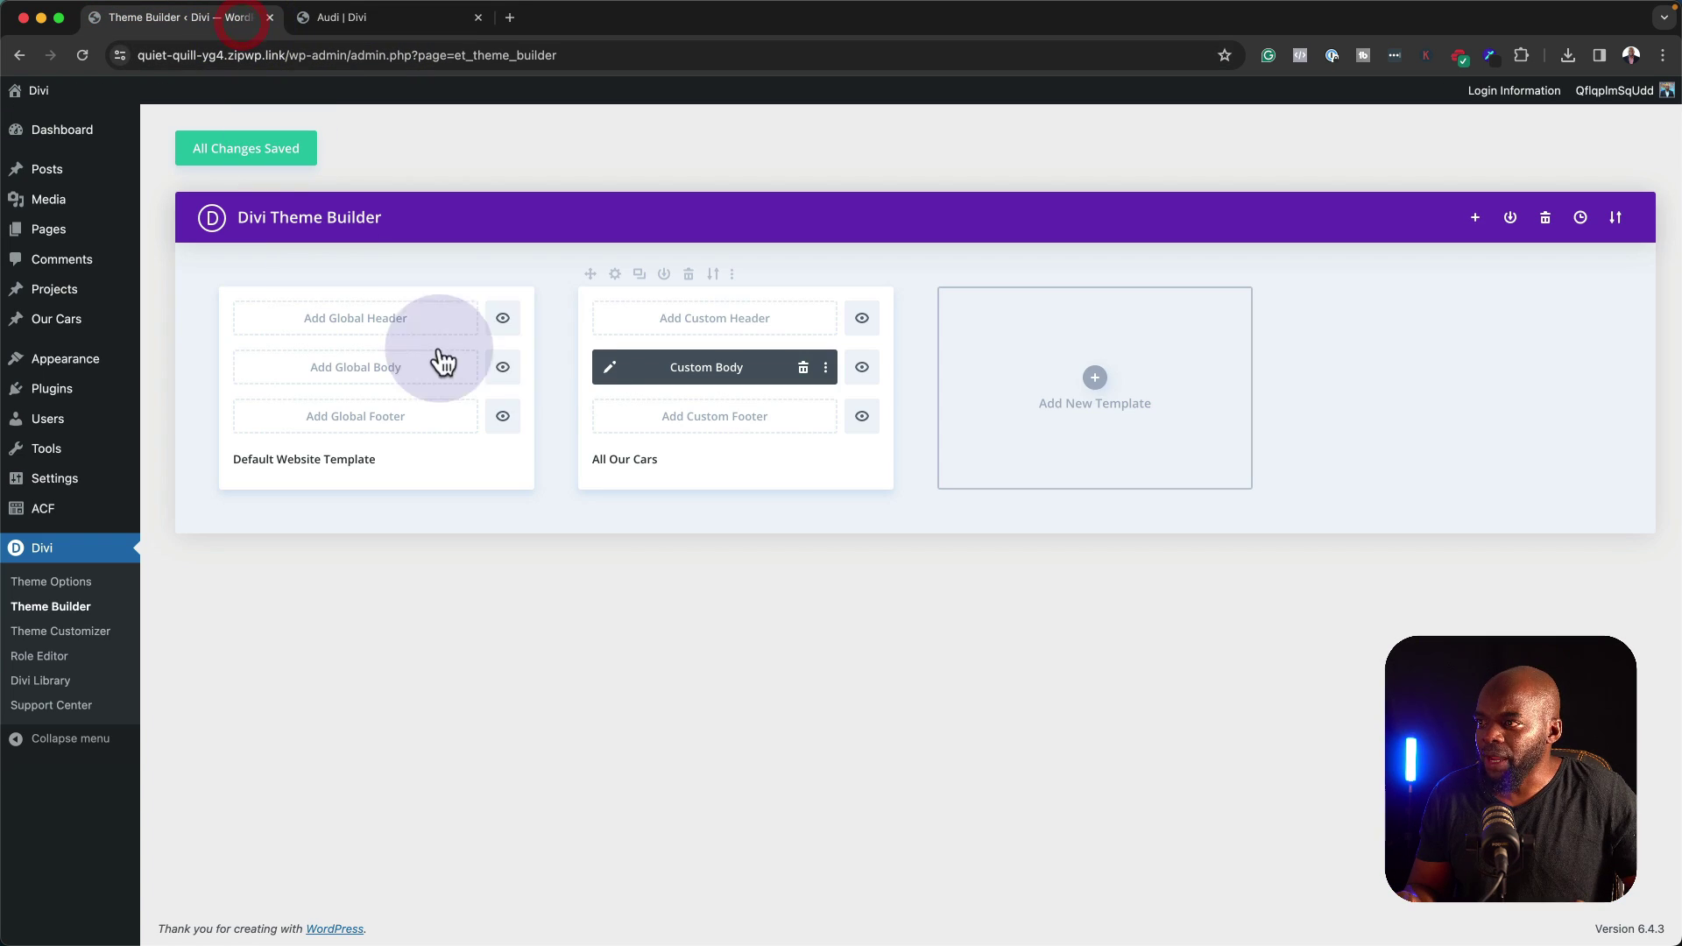
Set the hero section's minimum height to 80vh in the All Our Cars body layout.
{"action": "left_click", "coordinate": [613, 366]}
{"action": "left_click", "coordinate": [44, 123]}
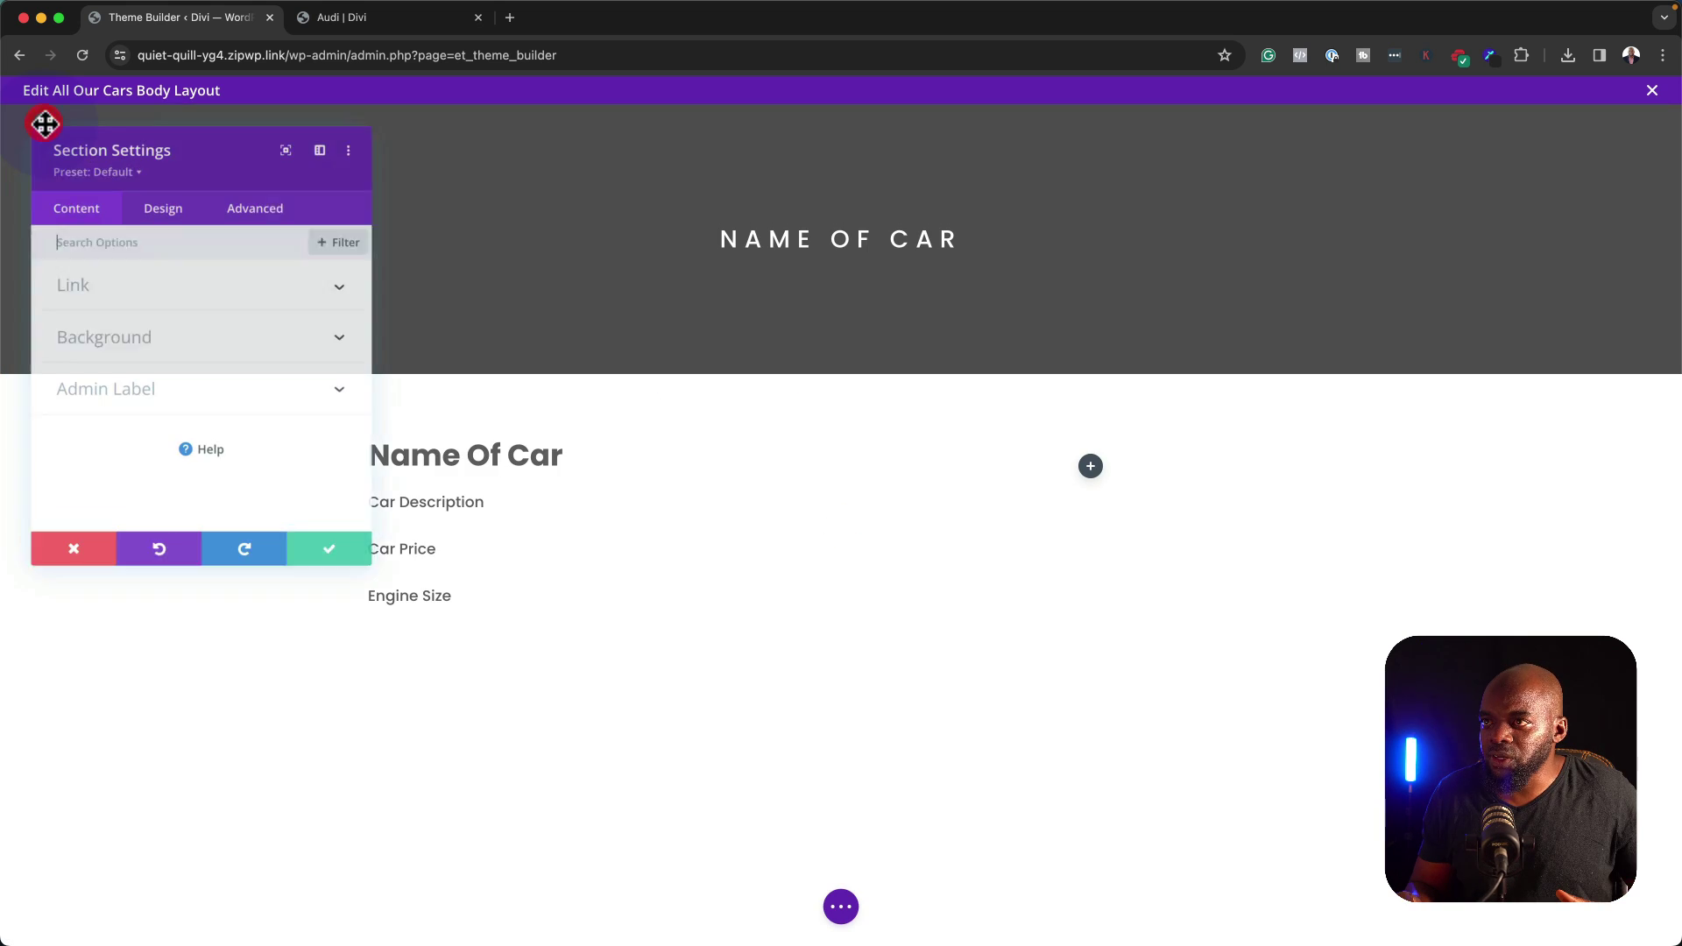
{"action": "left_click", "coordinate": [163, 208]}
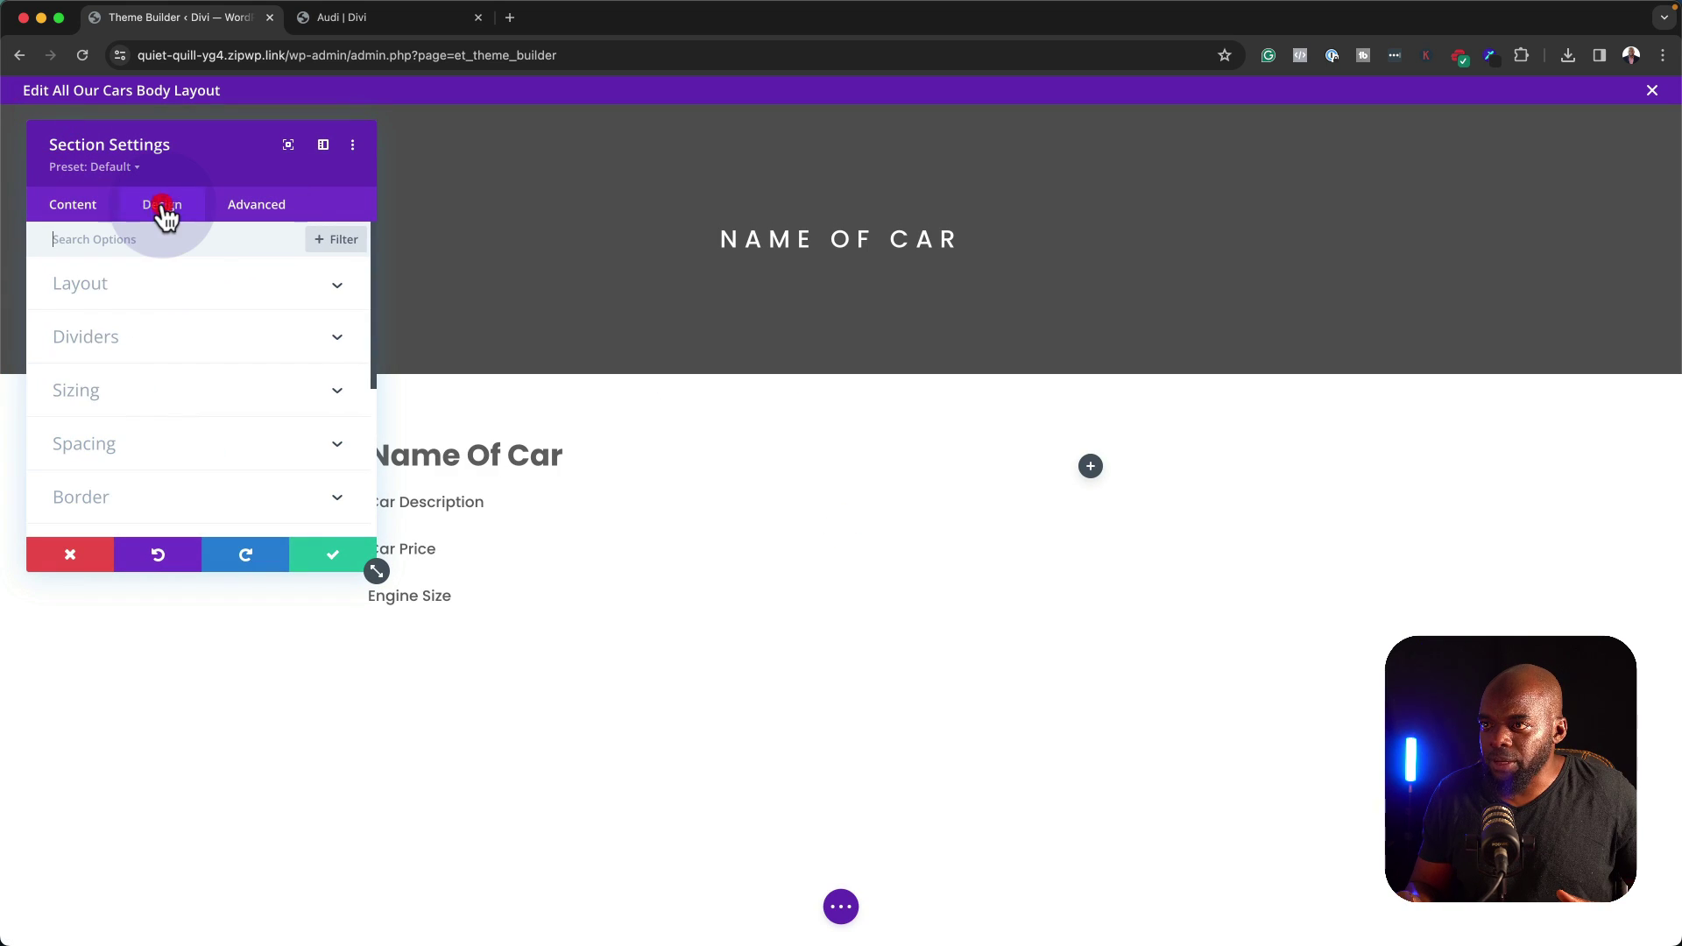
{"action": "left_click", "coordinate": [128, 405]}
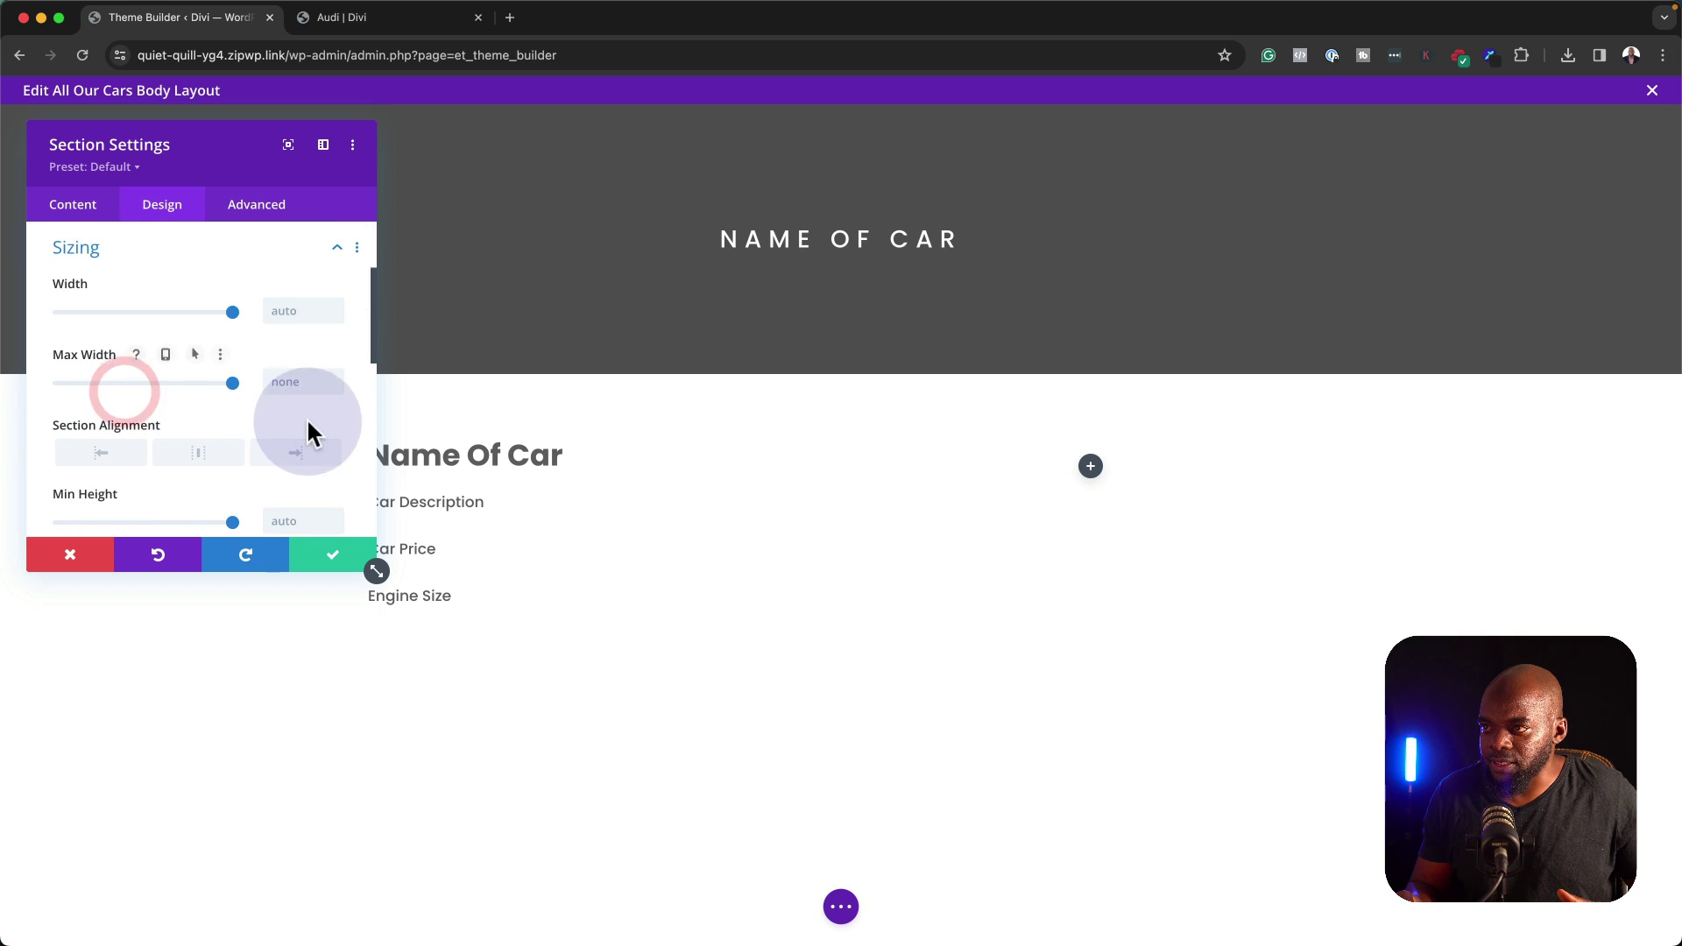
{"action": "scroll", "coordinate": [269, 466], "scroll_direction": "down", "scroll_amount": 1}
{"action": "left_click", "coordinate": [279, 467]}
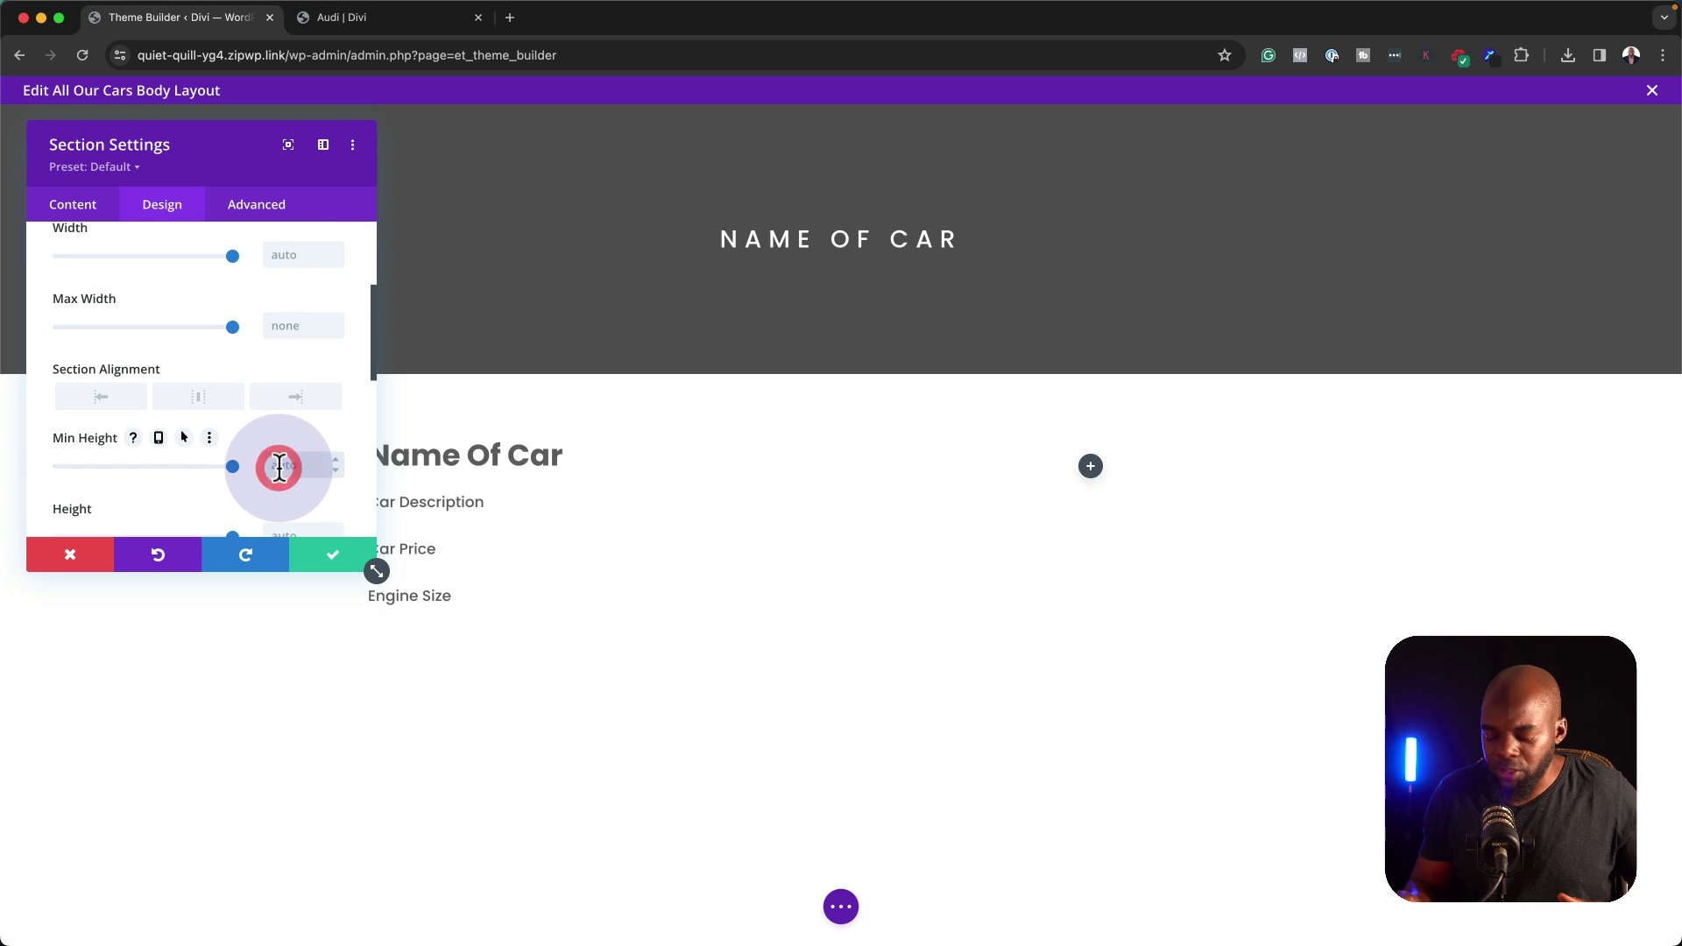
{"action": "type", "text": "80"}
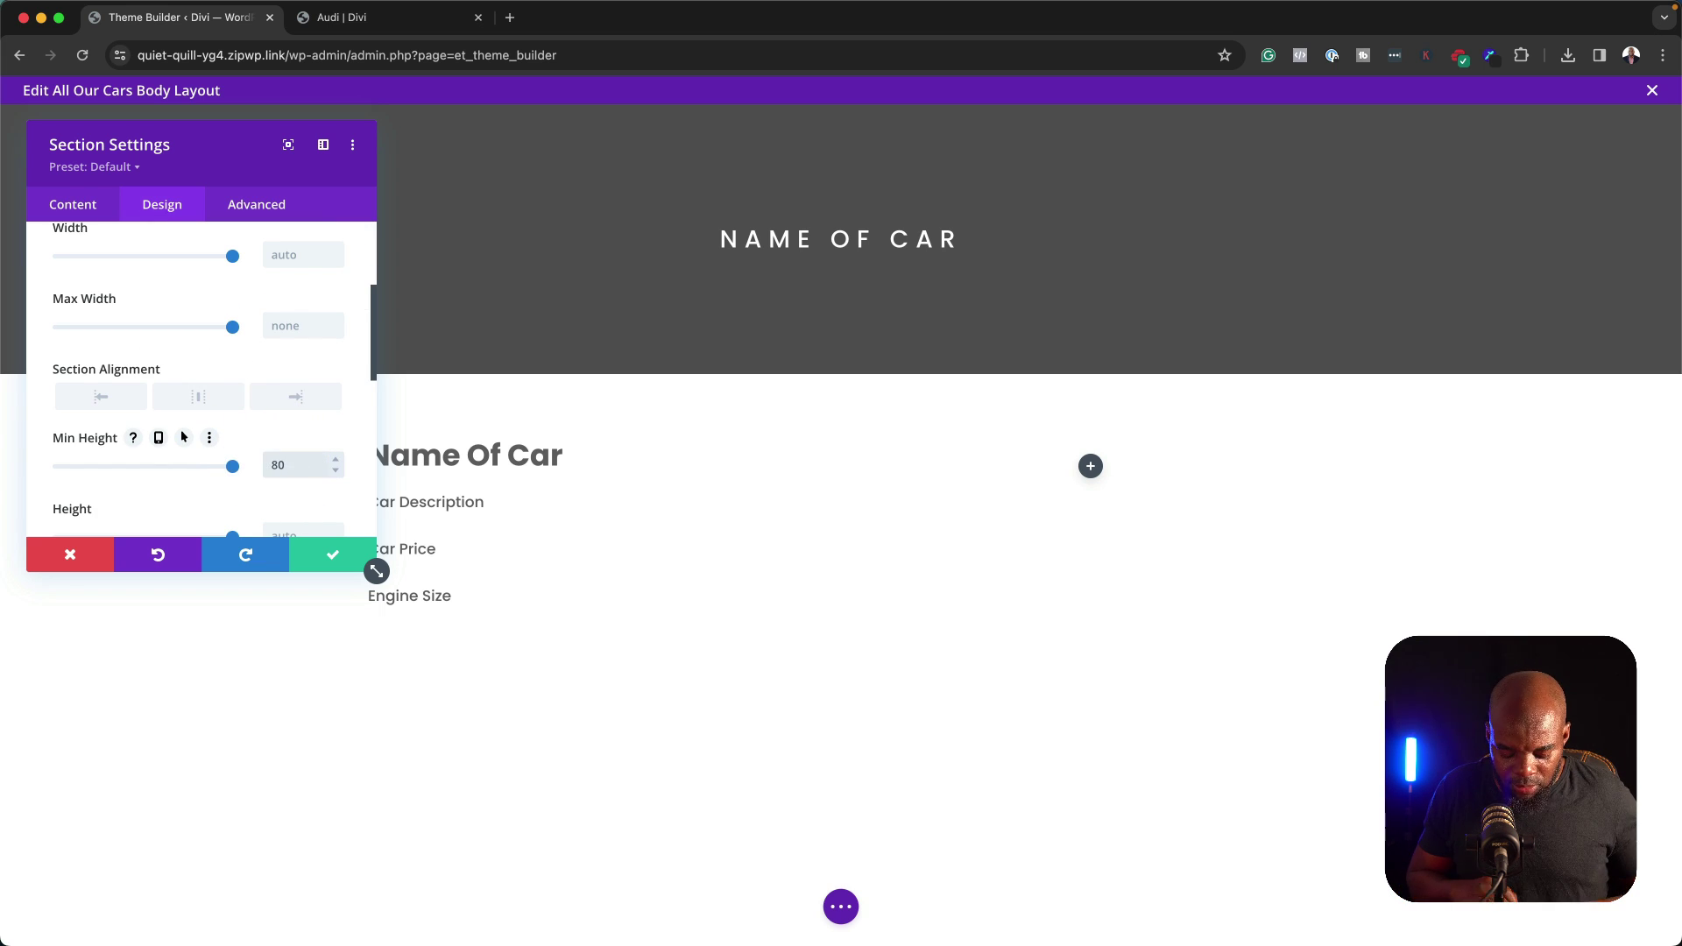
{"action": "type", "text": "vh"}
Confirm the hero section's main element custom CSS keeps display: flex, and save the section.
{"action": "left_click", "coordinate": [222, 215]}
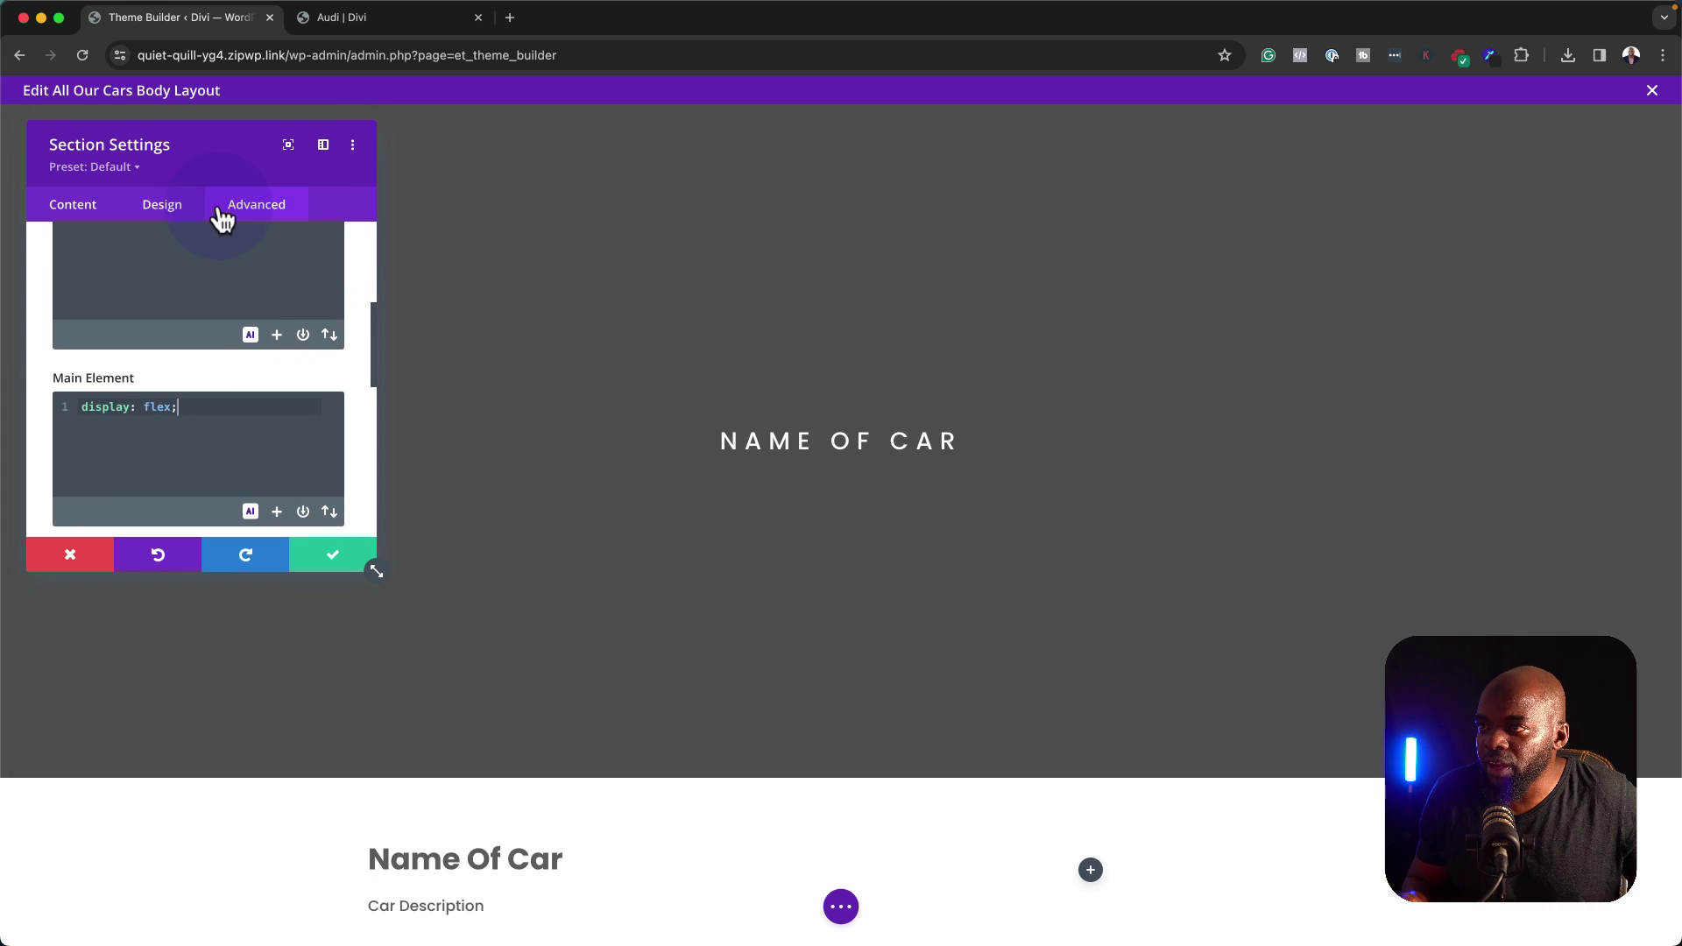
{"action": "scroll", "coordinate": [276, 289], "scroll_direction": "up", "scroll_amount": 3}
{"action": "left_click", "coordinate": [281, 311]}
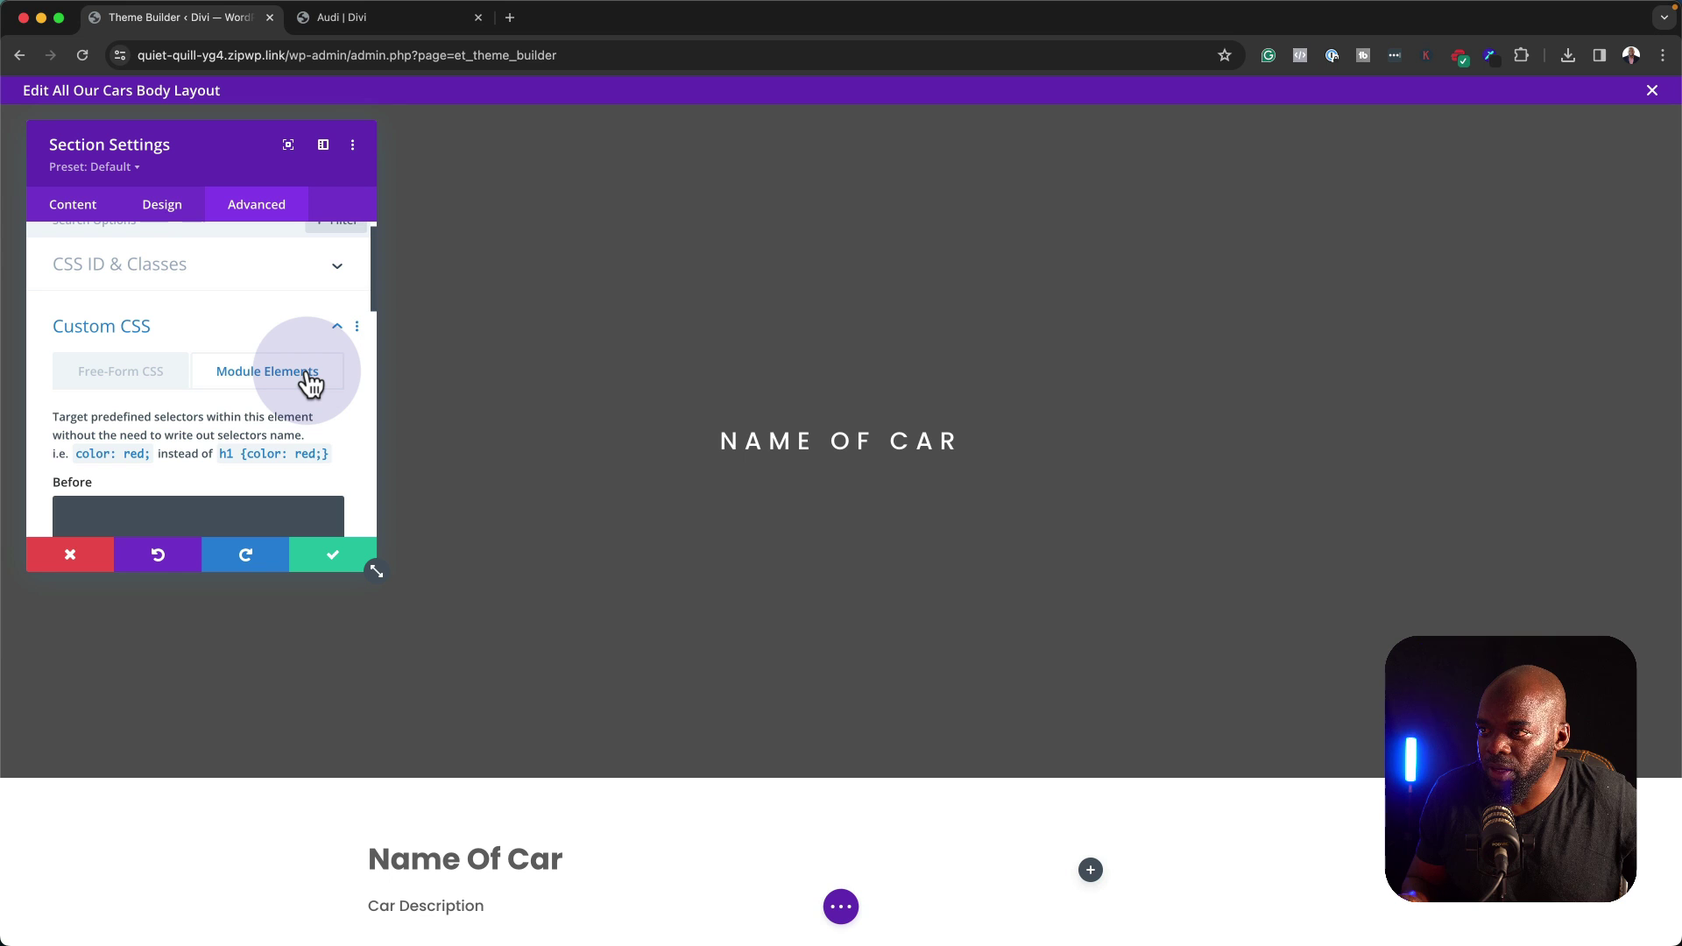
{"action": "scroll", "coordinate": [309, 381], "scroll_direction": "down", "scroll_amount": 5}
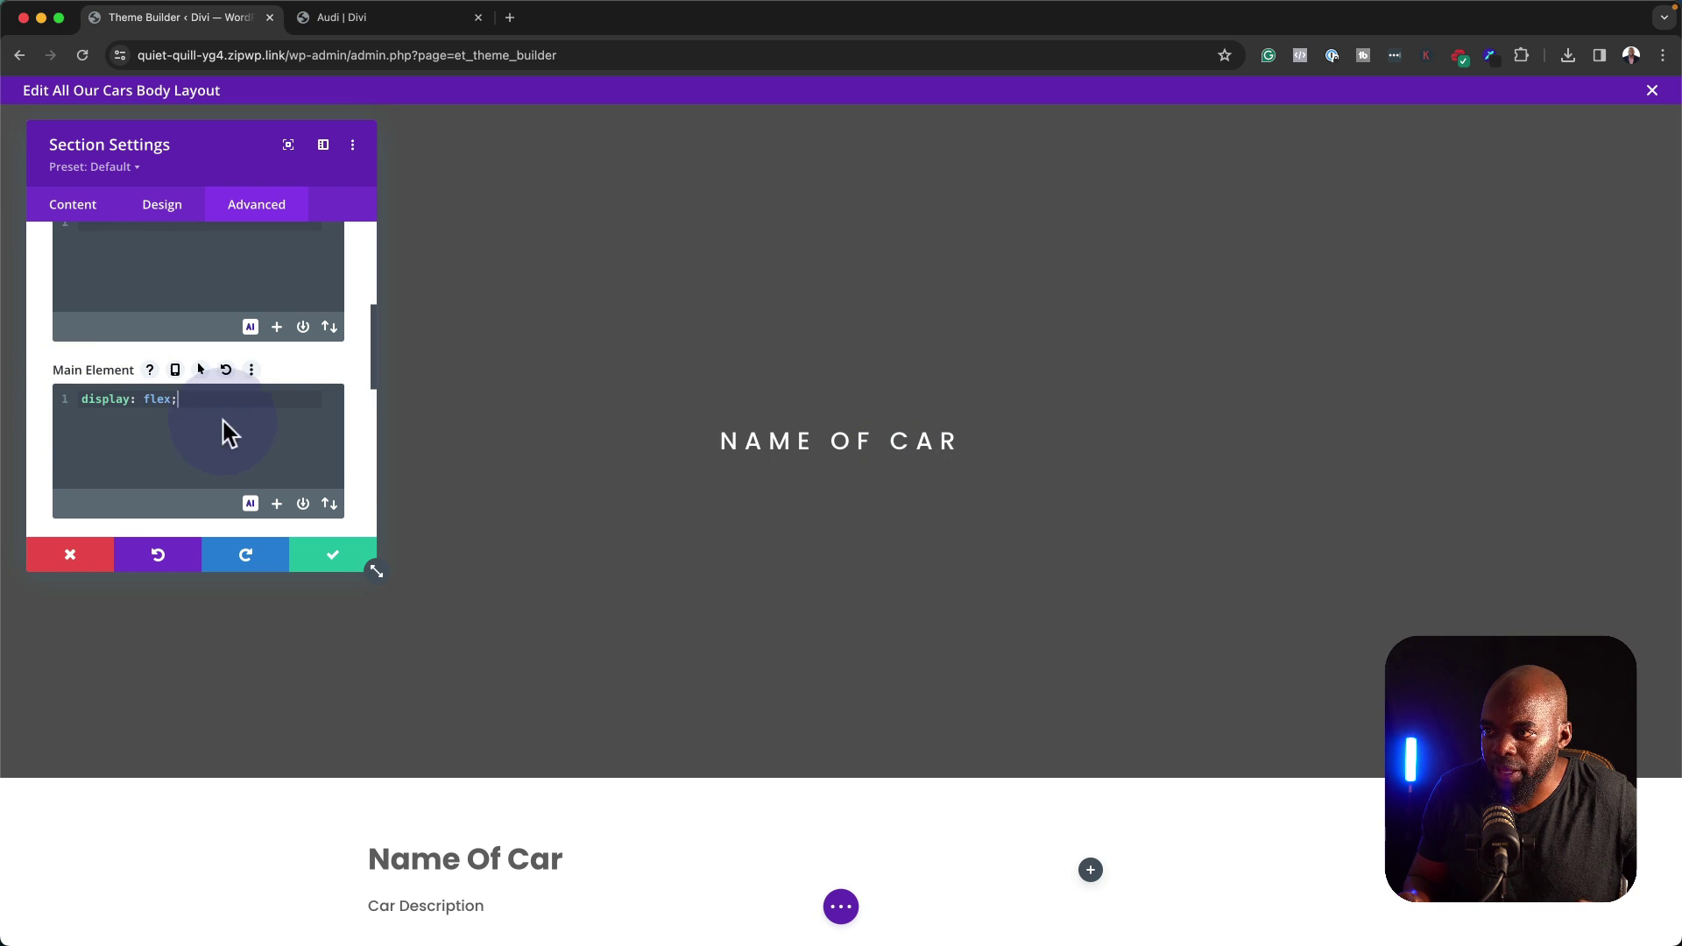
{"action": "left_click", "coordinate": [336, 552]}
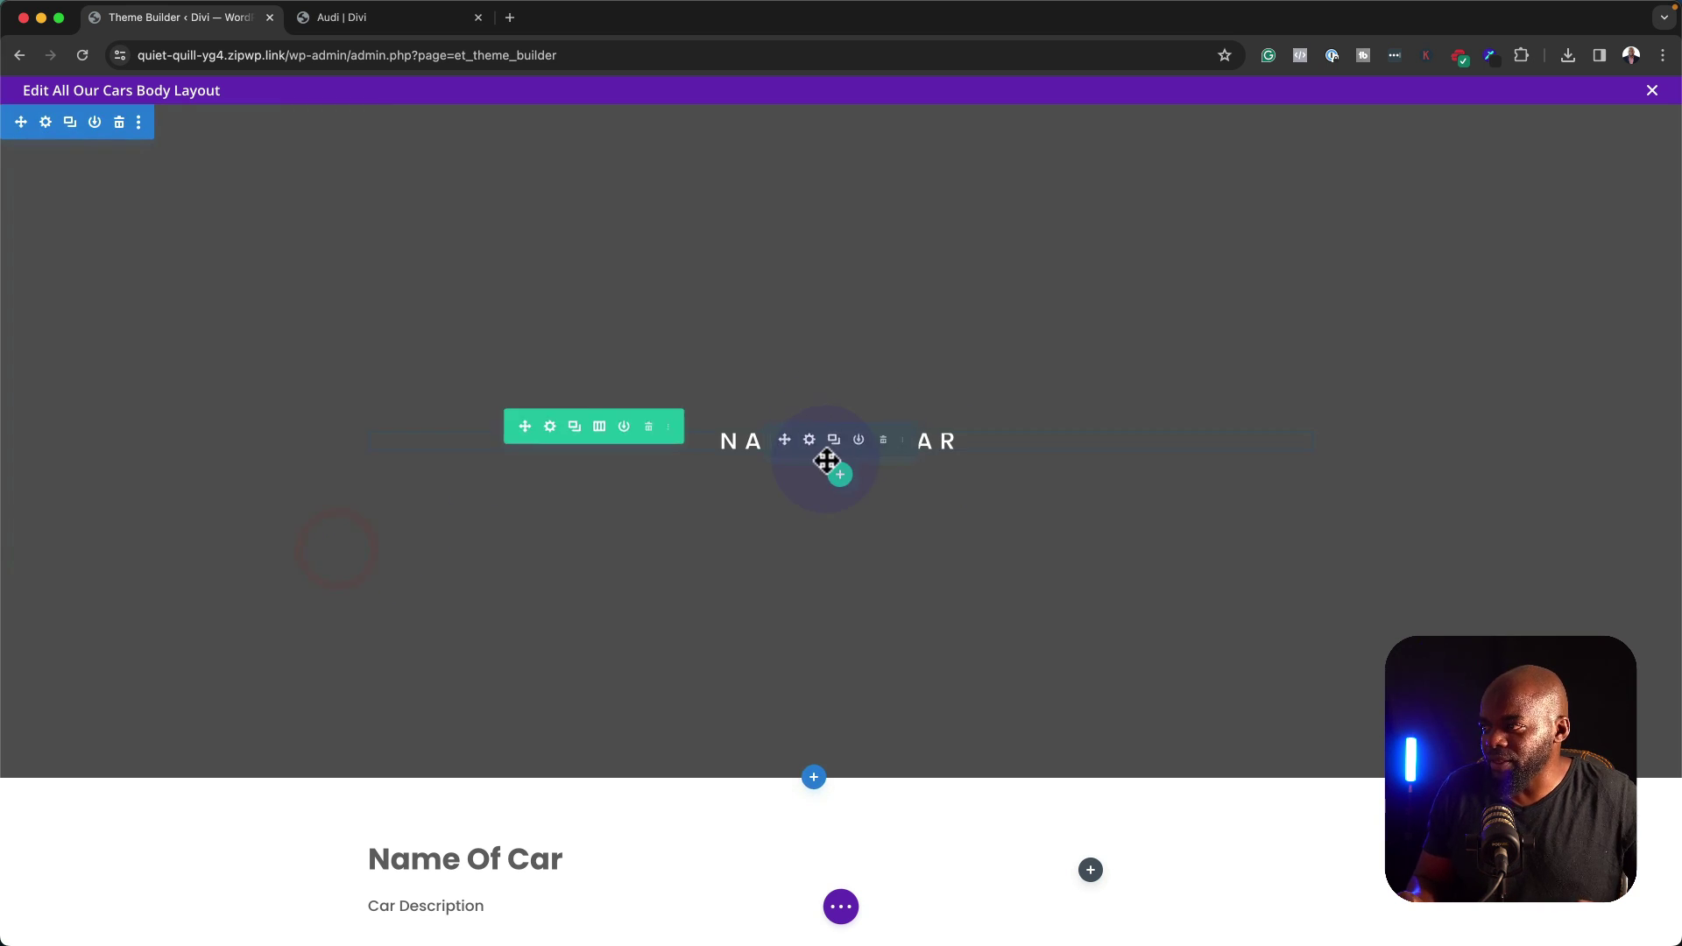
Set the NAME OF CAR heading's letter spacing to 2.4em instead of 3em so it fits one line.
{"action": "left_click", "coordinate": [810, 443]}
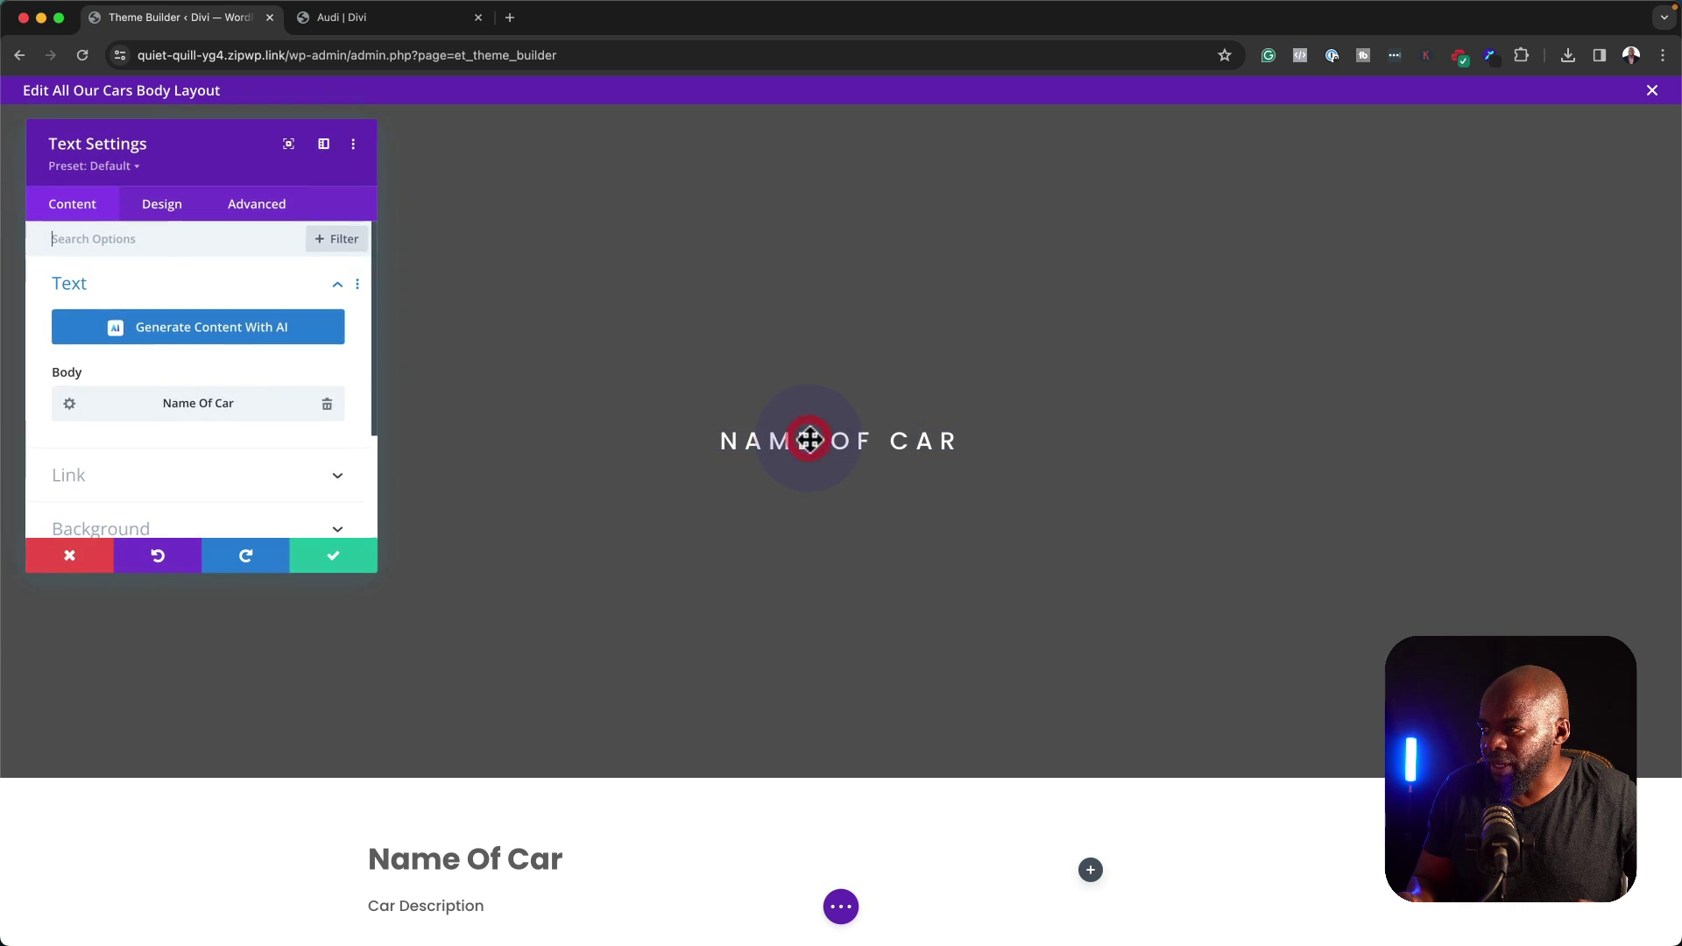
{"action": "left_click", "coordinate": [194, 206]}
{"action": "left_click", "coordinate": [131, 284]}
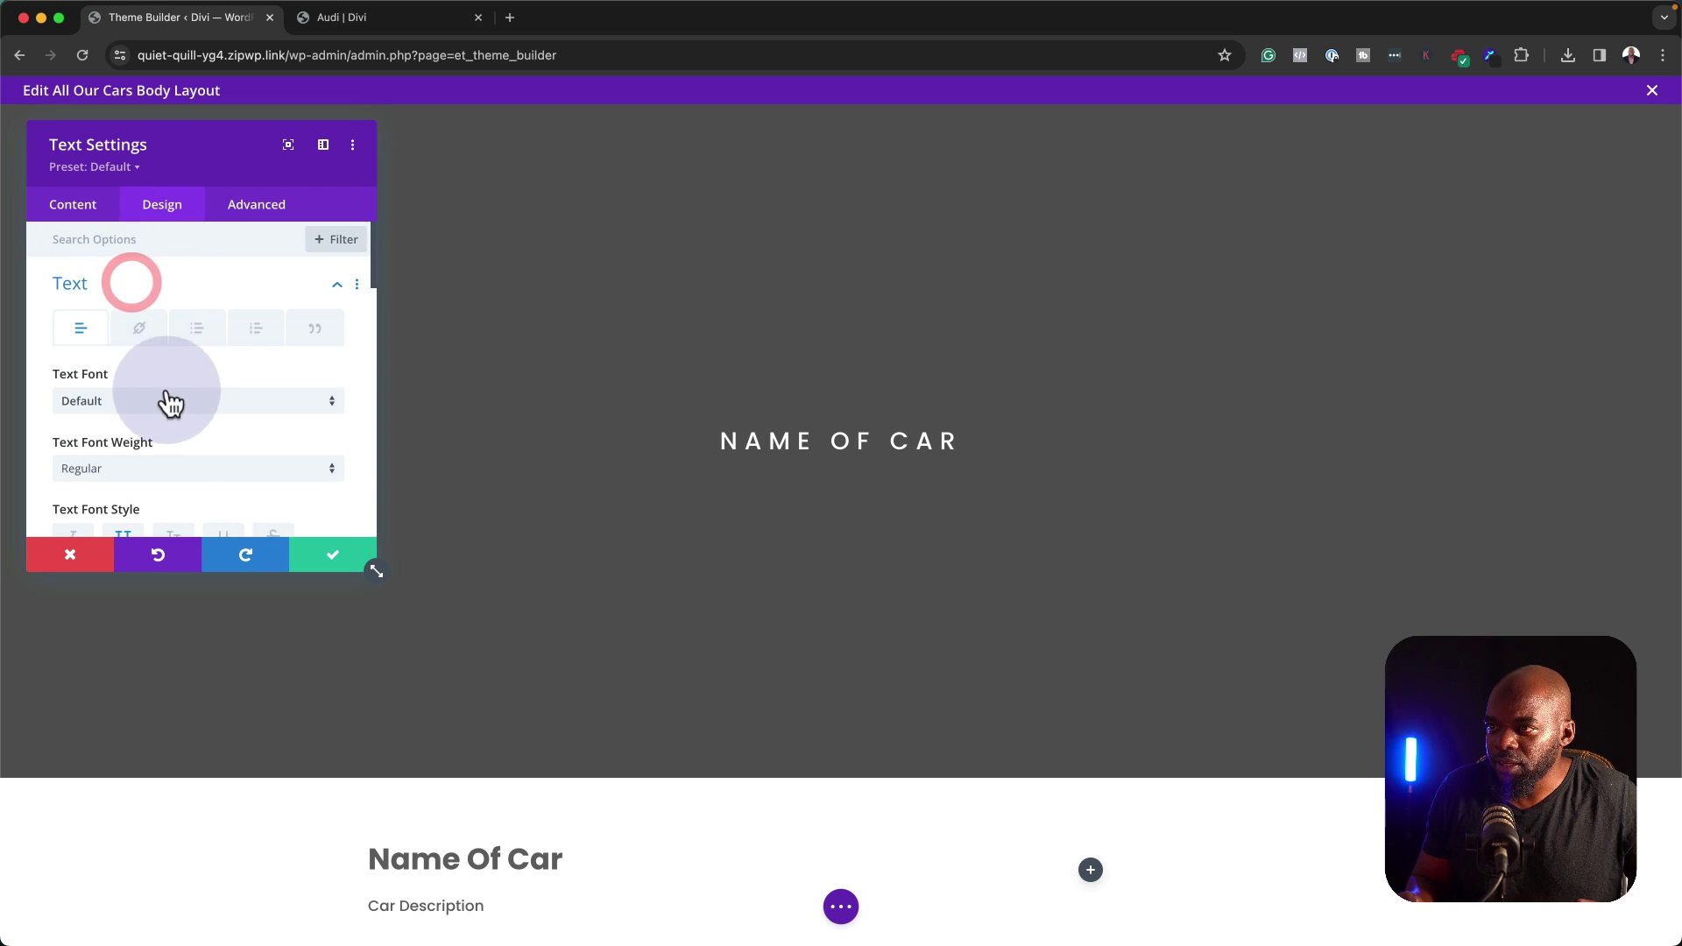
{"action": "scroll", "coordinate": [184, 428], "scroll_direction": "down", "scroll_amount": 4}
{"action": "scroll", "coordinate": [184, 427], "scroll_direction": "down", "scroll_amount": 3}
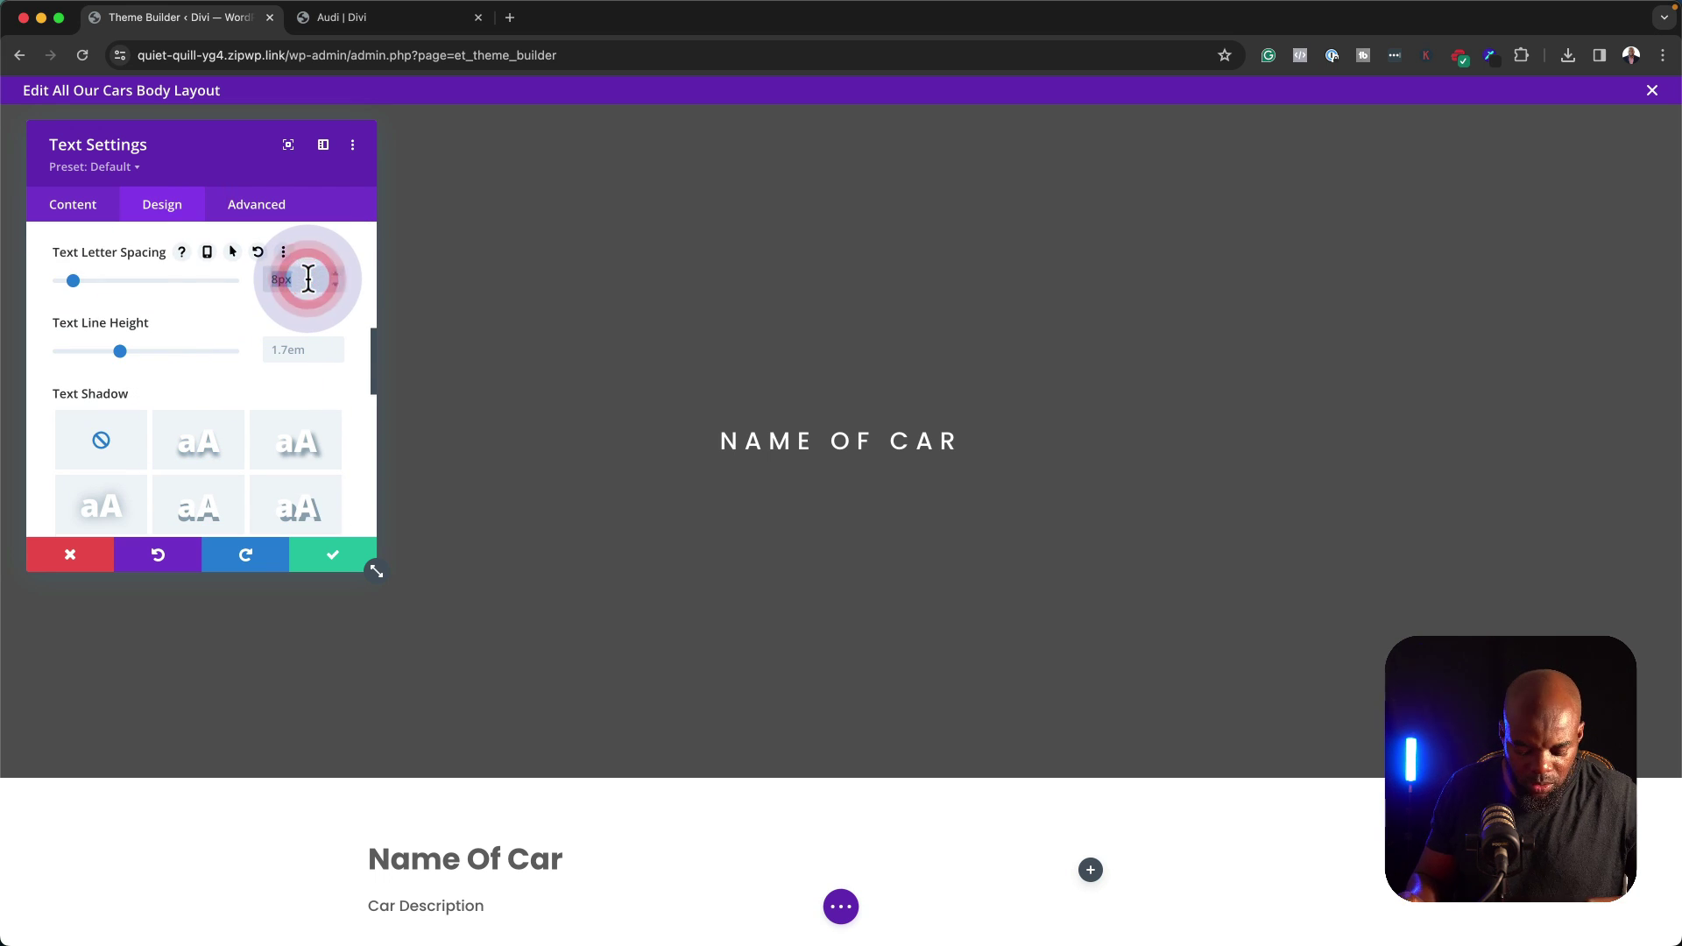
{"action": "type", "text": "3em"}
{"action": "left_click", "coordinate": [271, 278]}
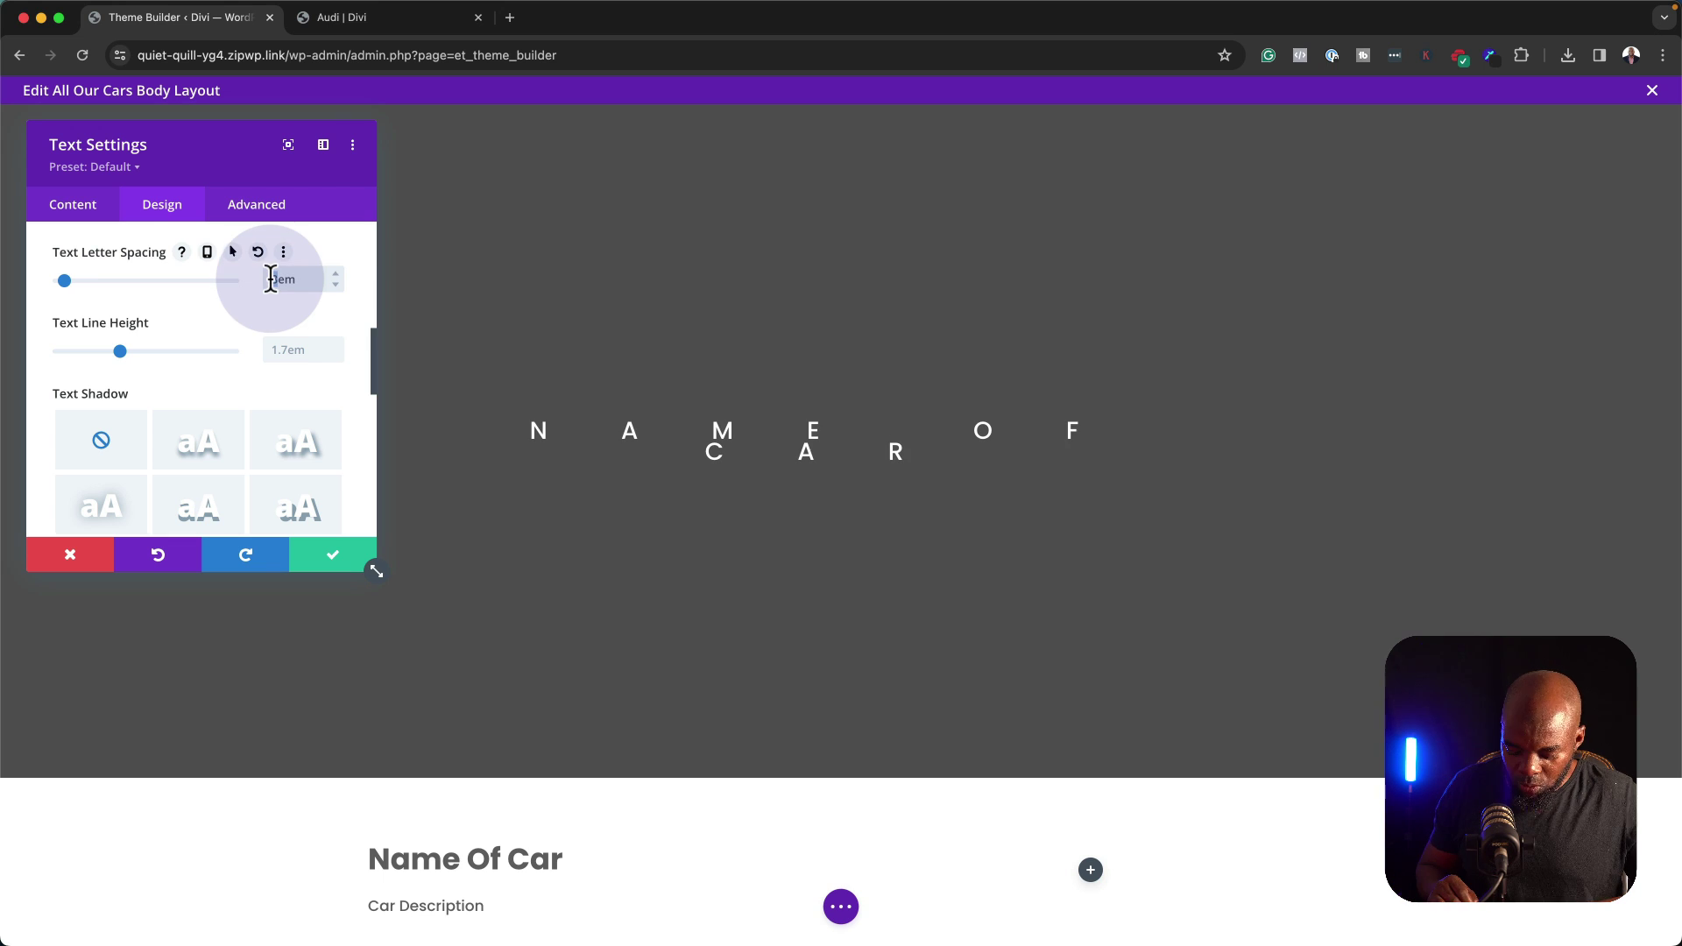
{"action": "key", "text": "BackSpace"}
{"action": "type", "text": "2.4"}
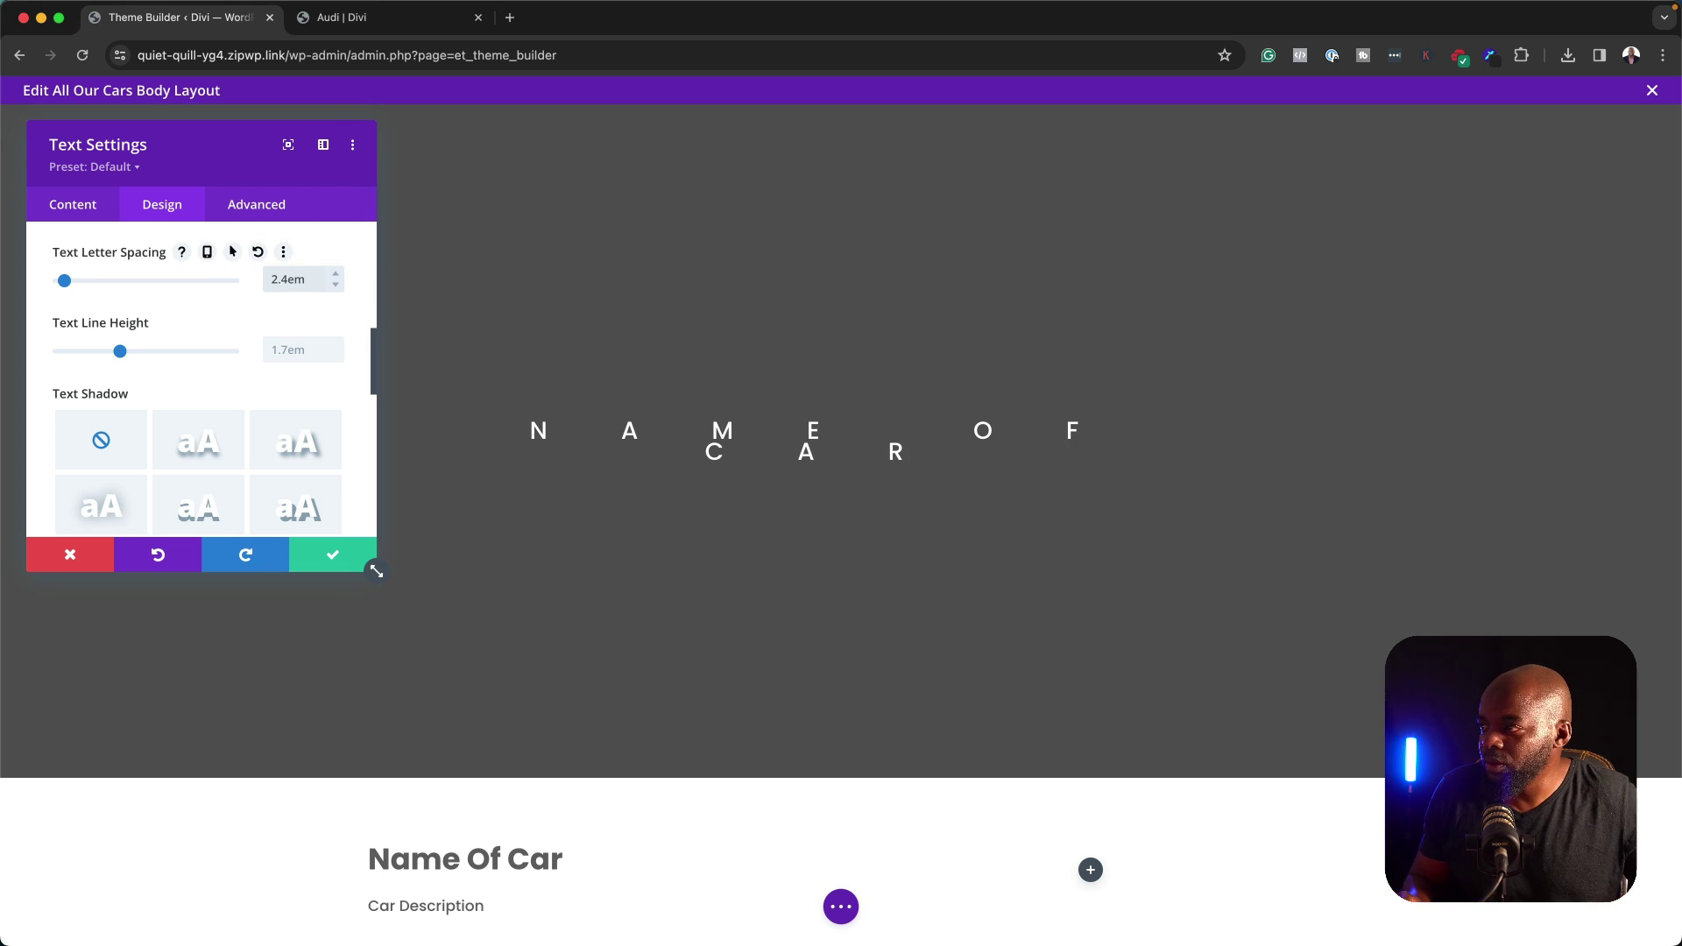
{"action": "left_click", "coordinate": [538, 355]}
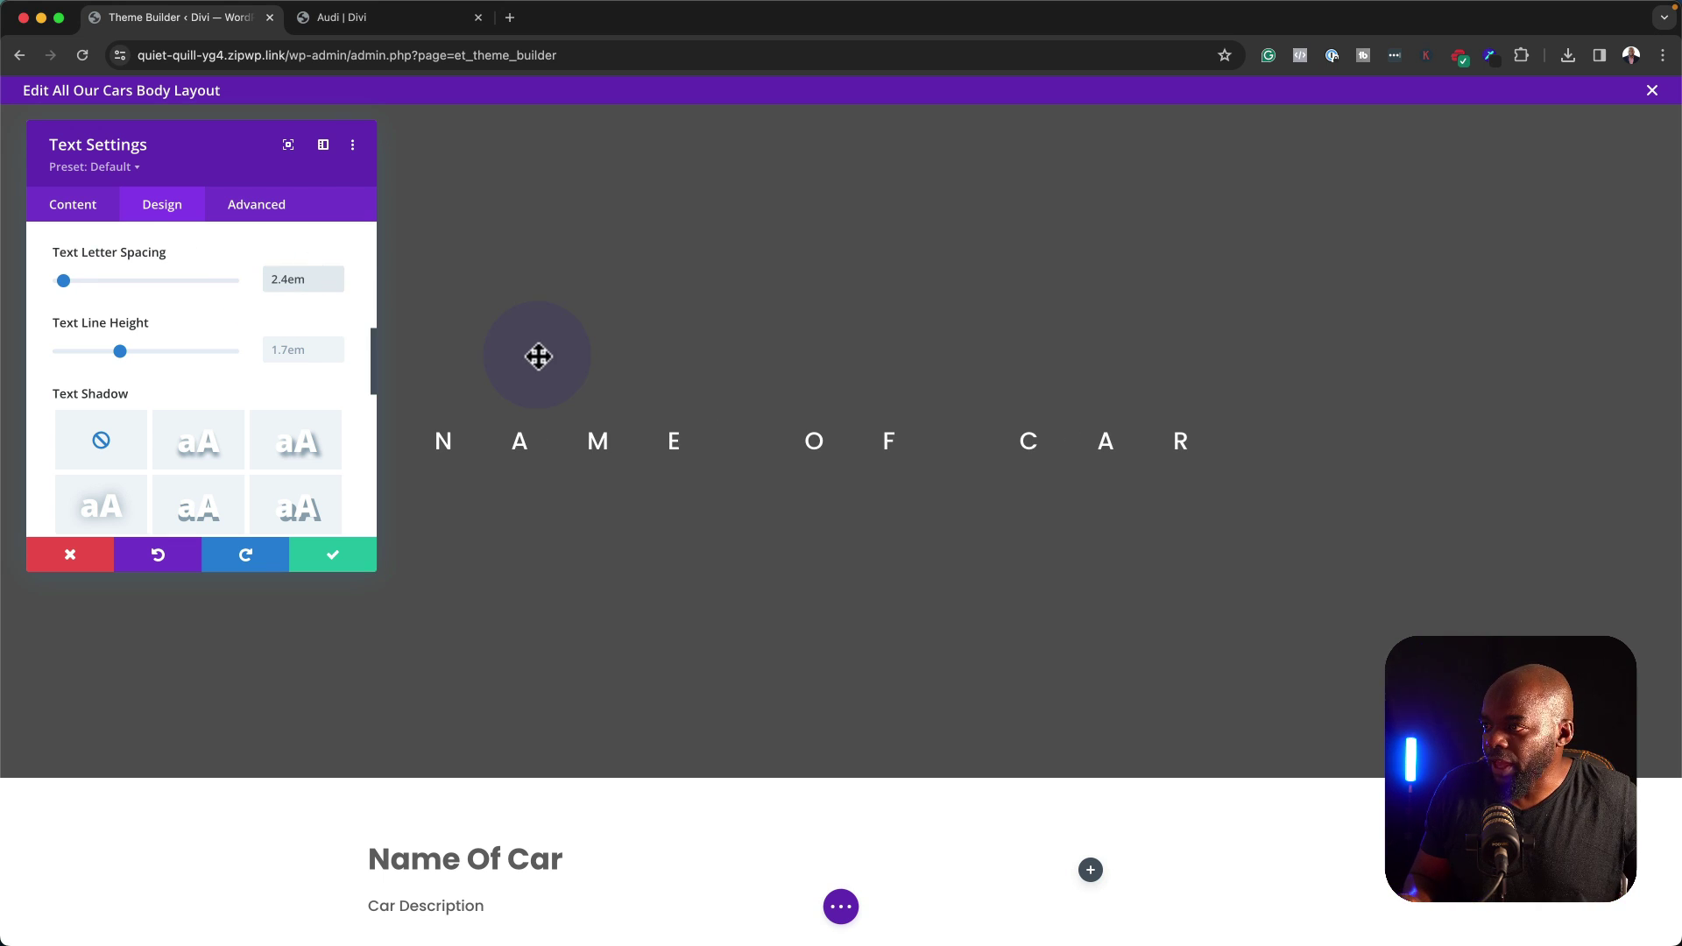
{"action": "left_click", "coordinate": [333, 555]}
{"action": "scroll", "coordinate": [335, 542], "scroll_direction": "down", "scroll_amount": 3}
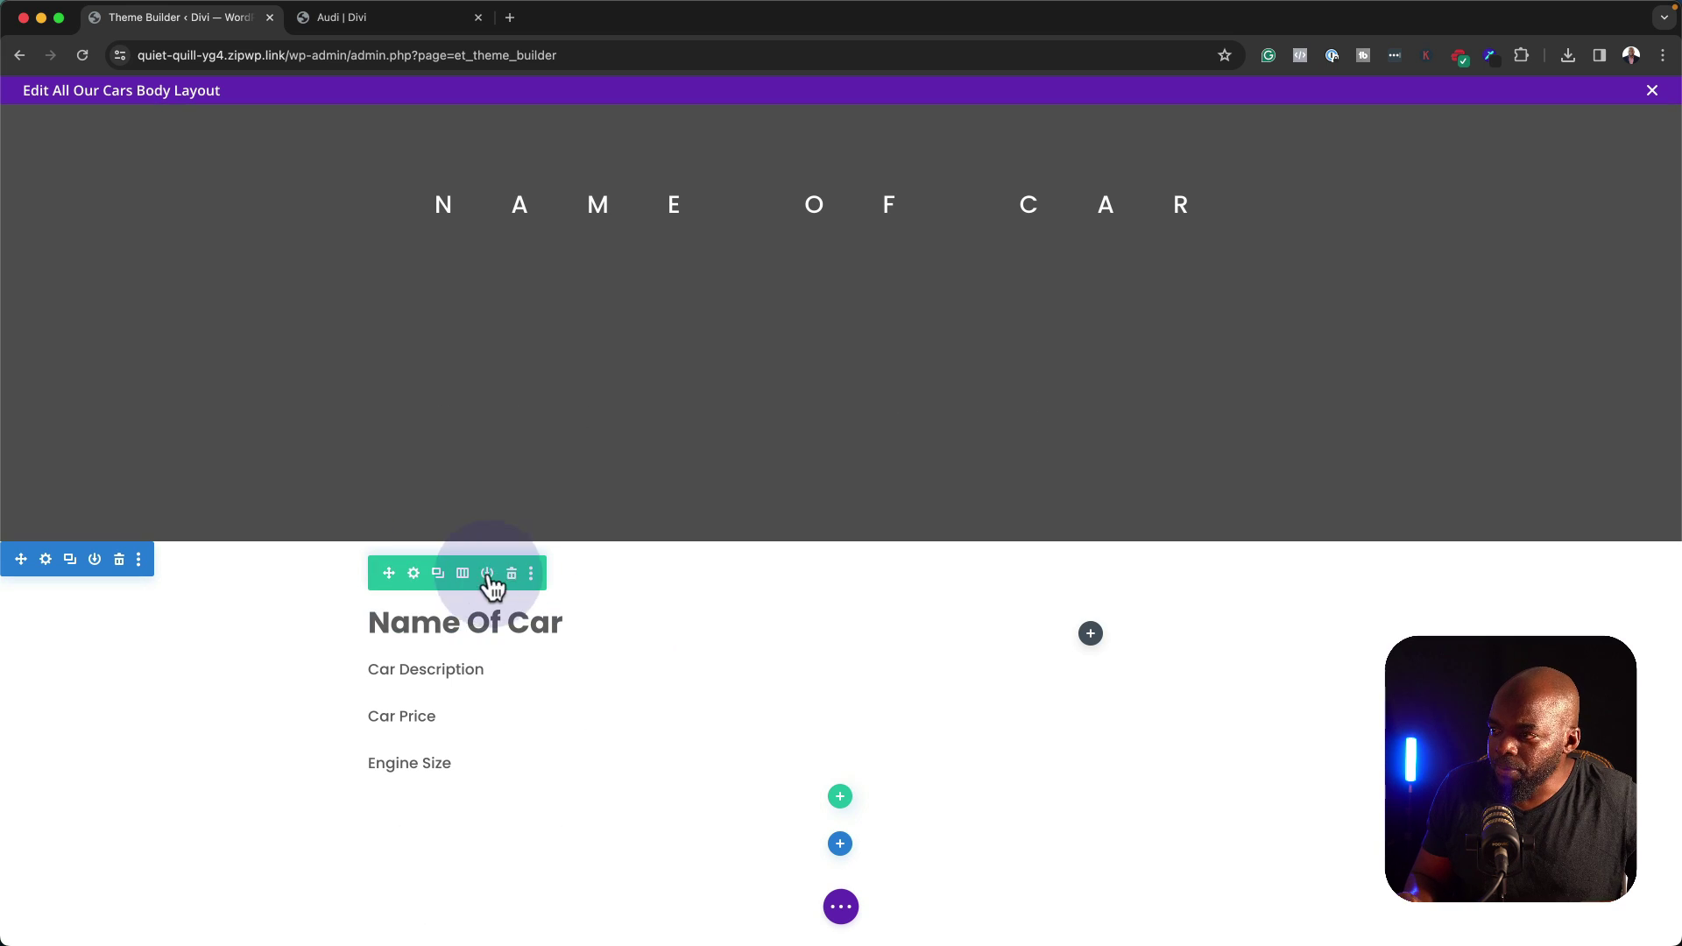
Give the car details row's first column a light grey #f4f4f4 background.
{"action": "left_click", "coordinate": [414, 574]}
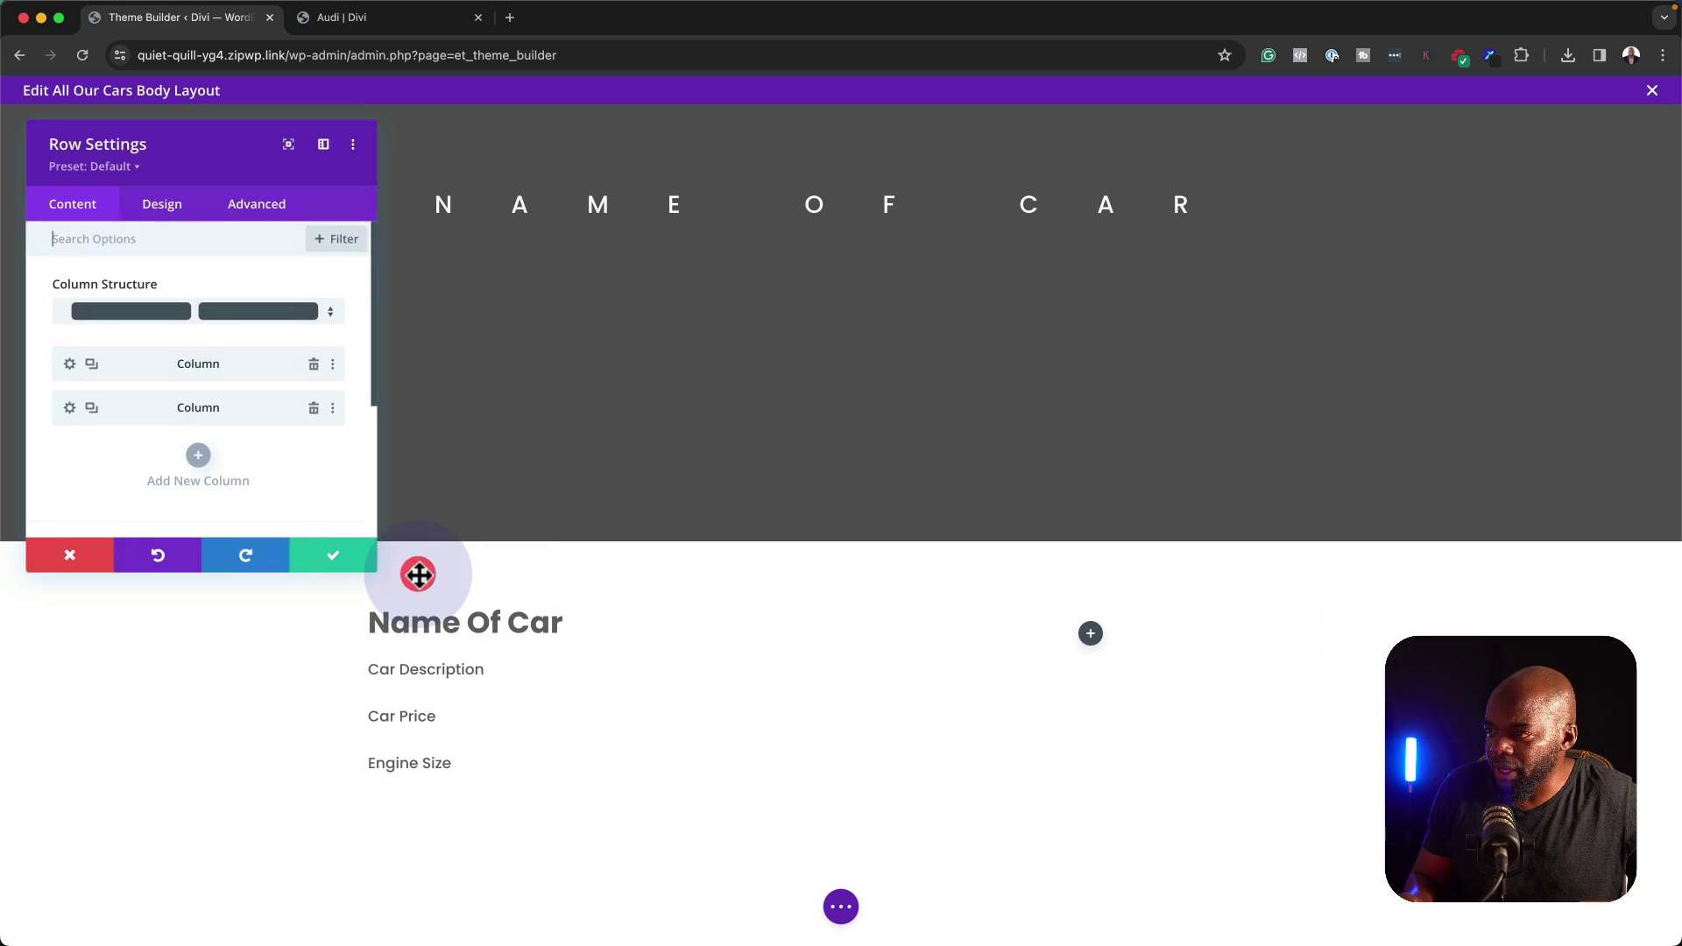
{"action": "left_click", "coordinate": [71, 364]}
{"action": "scroll", "coordinate": [195, 460], "scroll_direction": "down", "scroll_amount": 2}
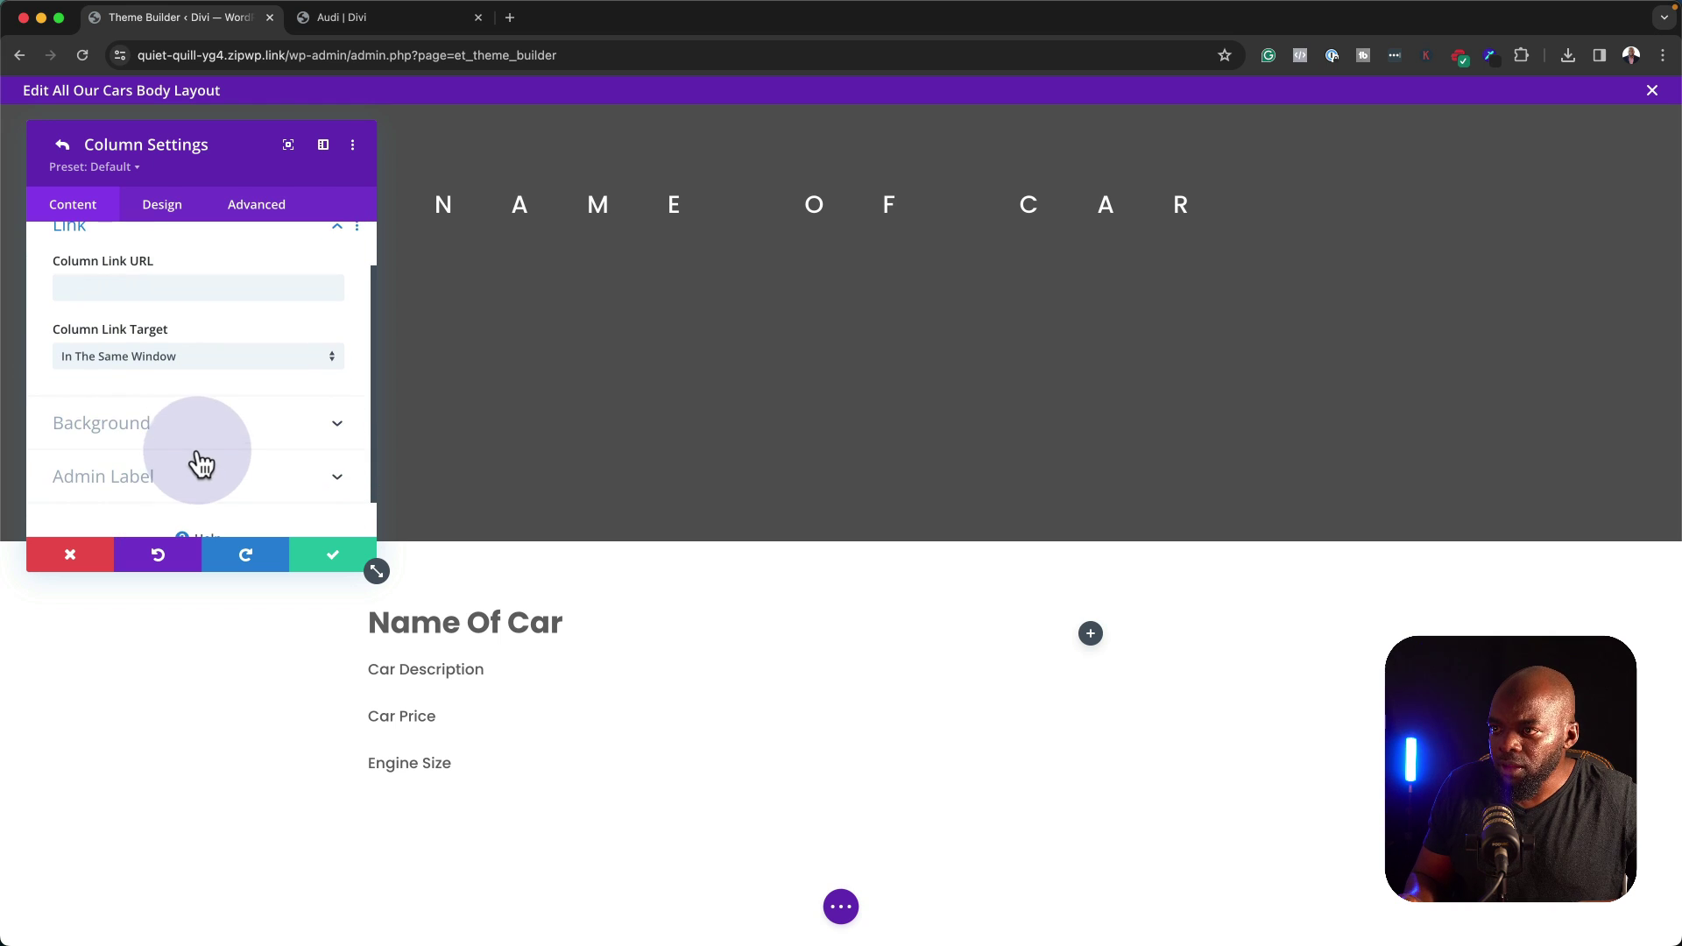
{"action": "left_click", "coordinate": [205, 431]}
{"action": "scroll", "coordinate": [184, 429], "scroll_direction": "down", "scroll_amount": 2}
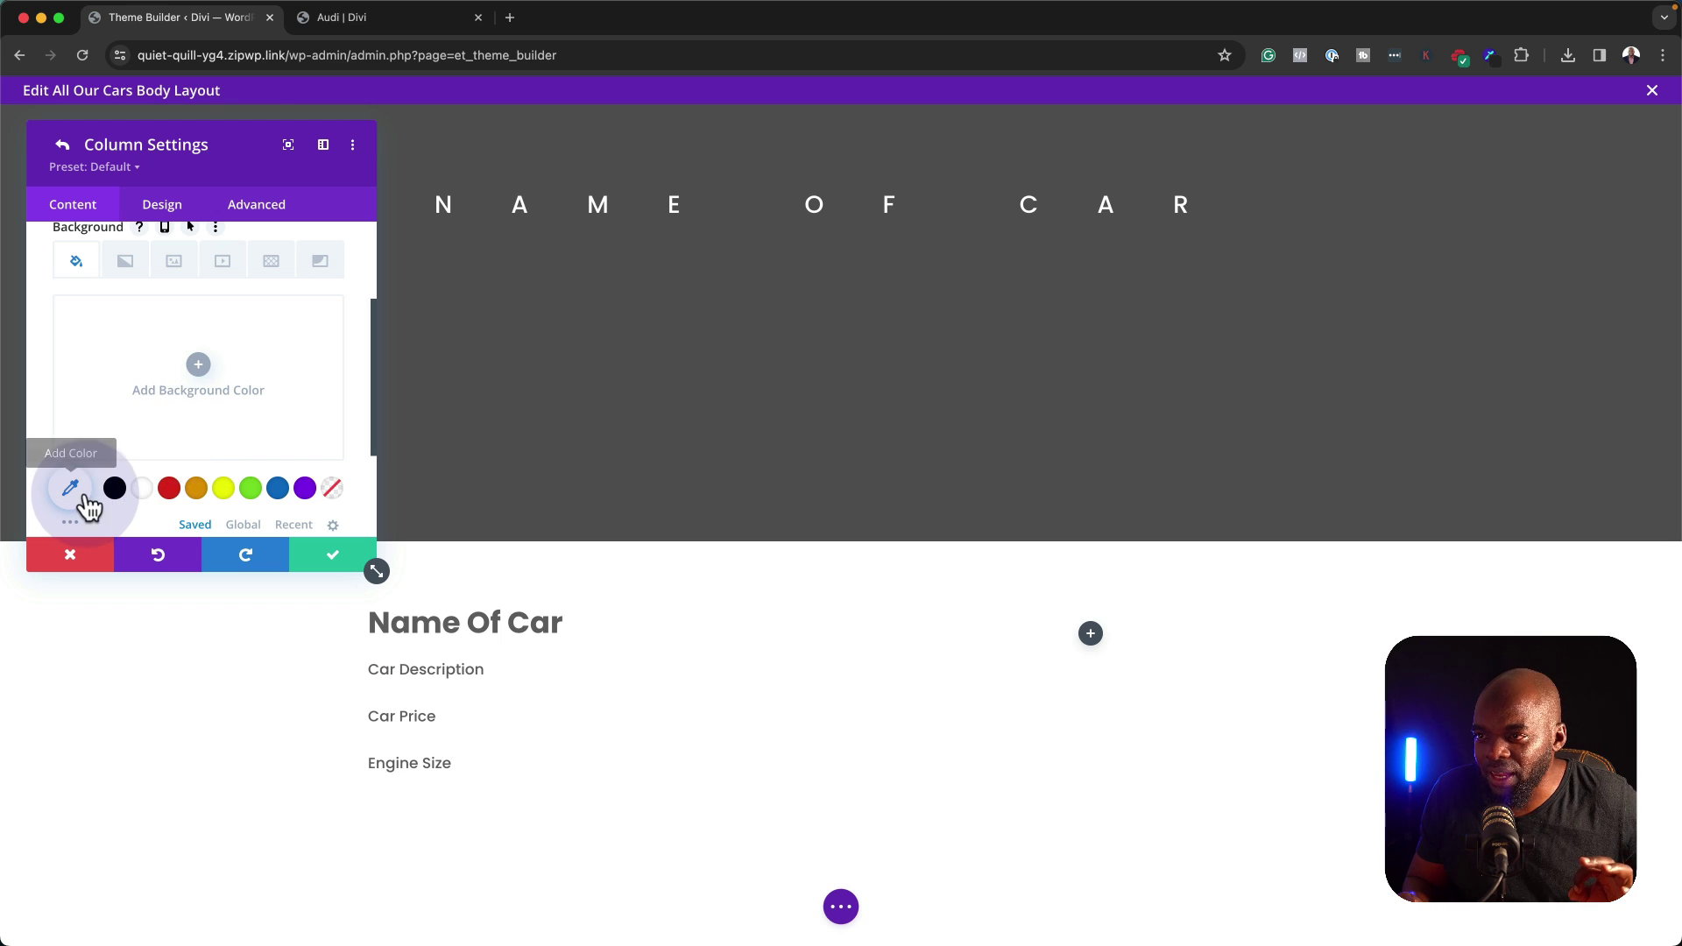
{"action": "left_click", "coordinate": [113, 488]}
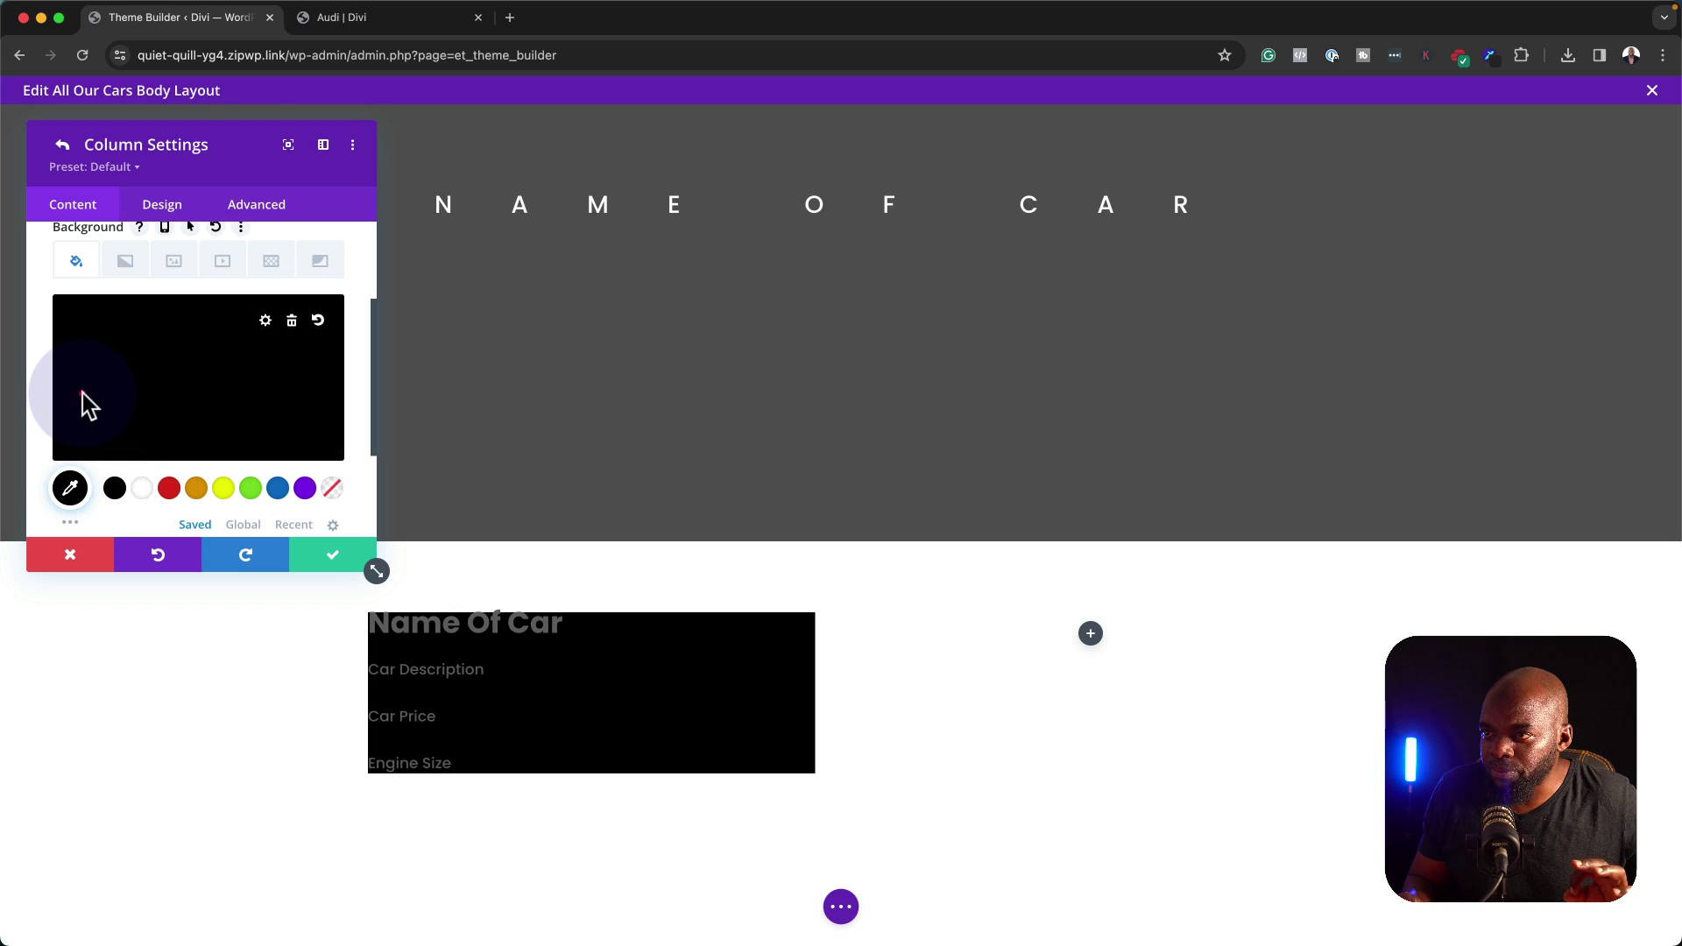
{"action": "left_click_drag", "start_coordinate": [70, 383], "coordinate": [50, 311]}
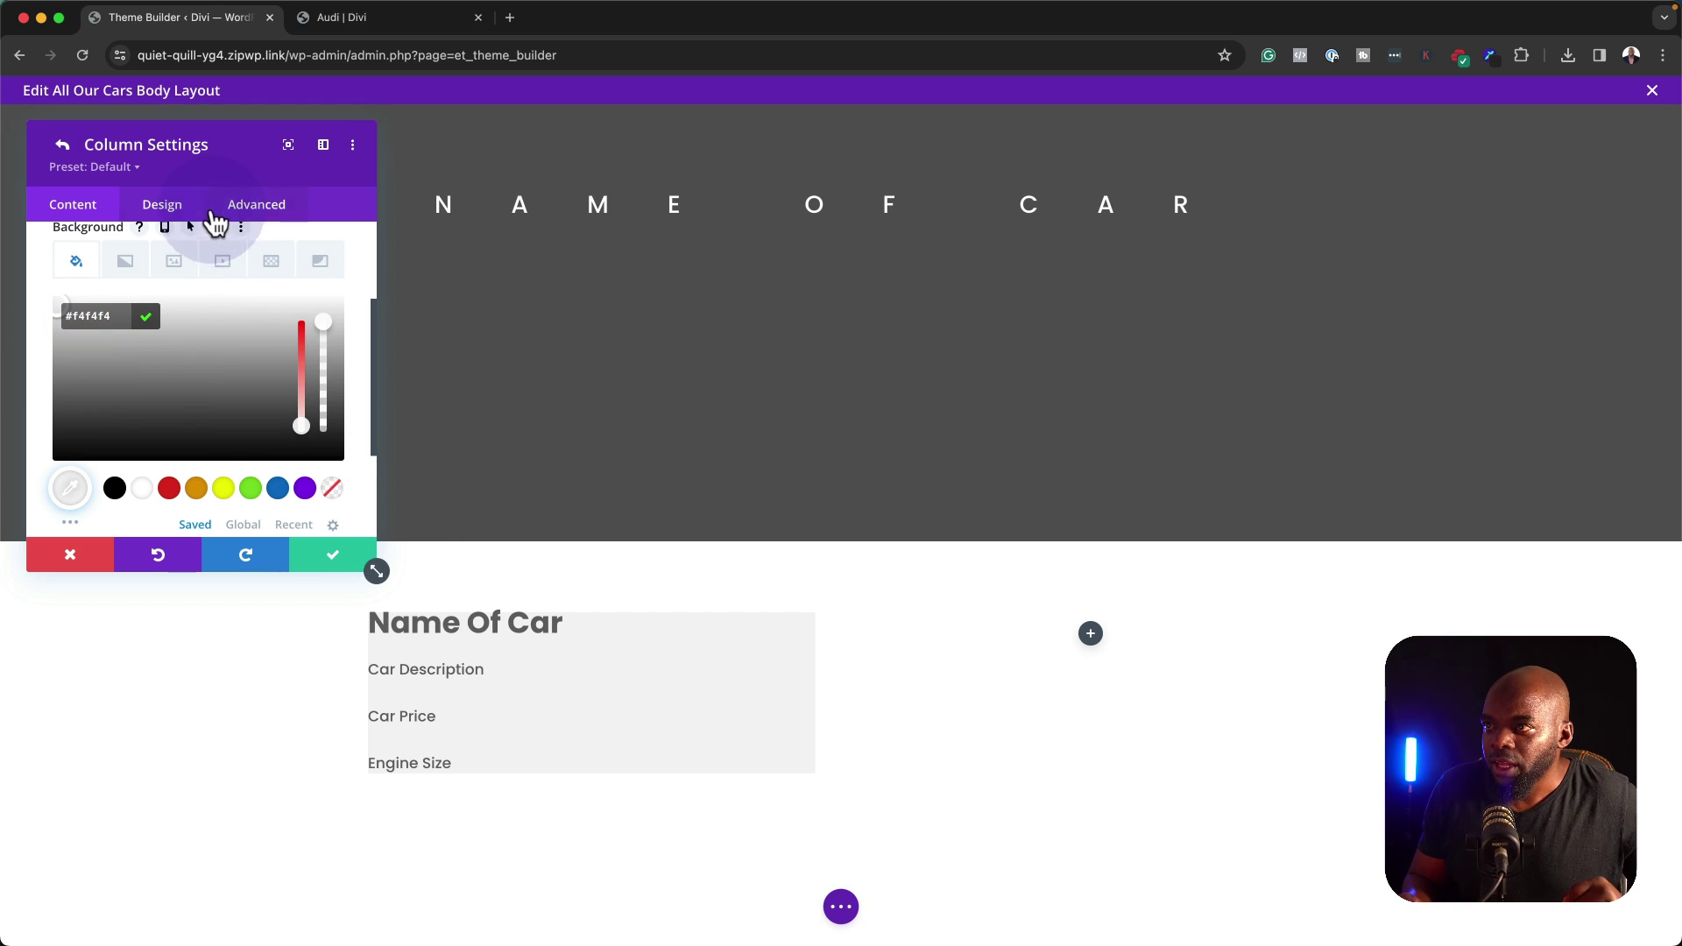
{"action": "left_click", "coordinate": [166, 210]}
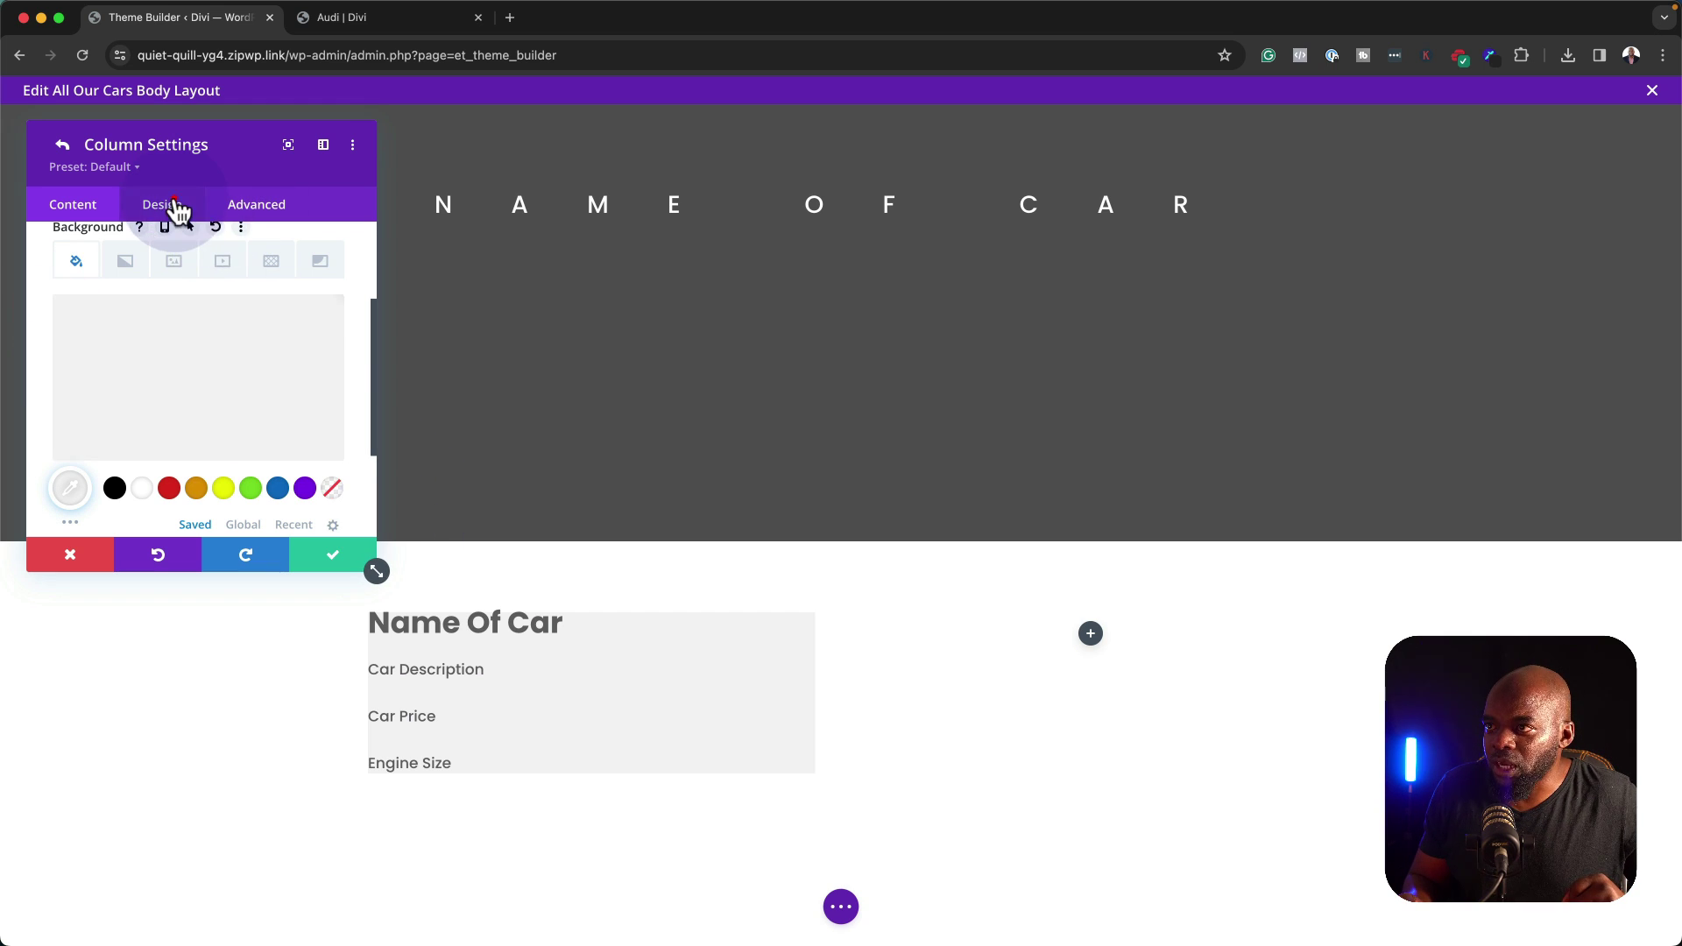
Dock the column settings and give the details column 6% padding on every side.
{"action": "left_click", "coordinate": [325, 143]}
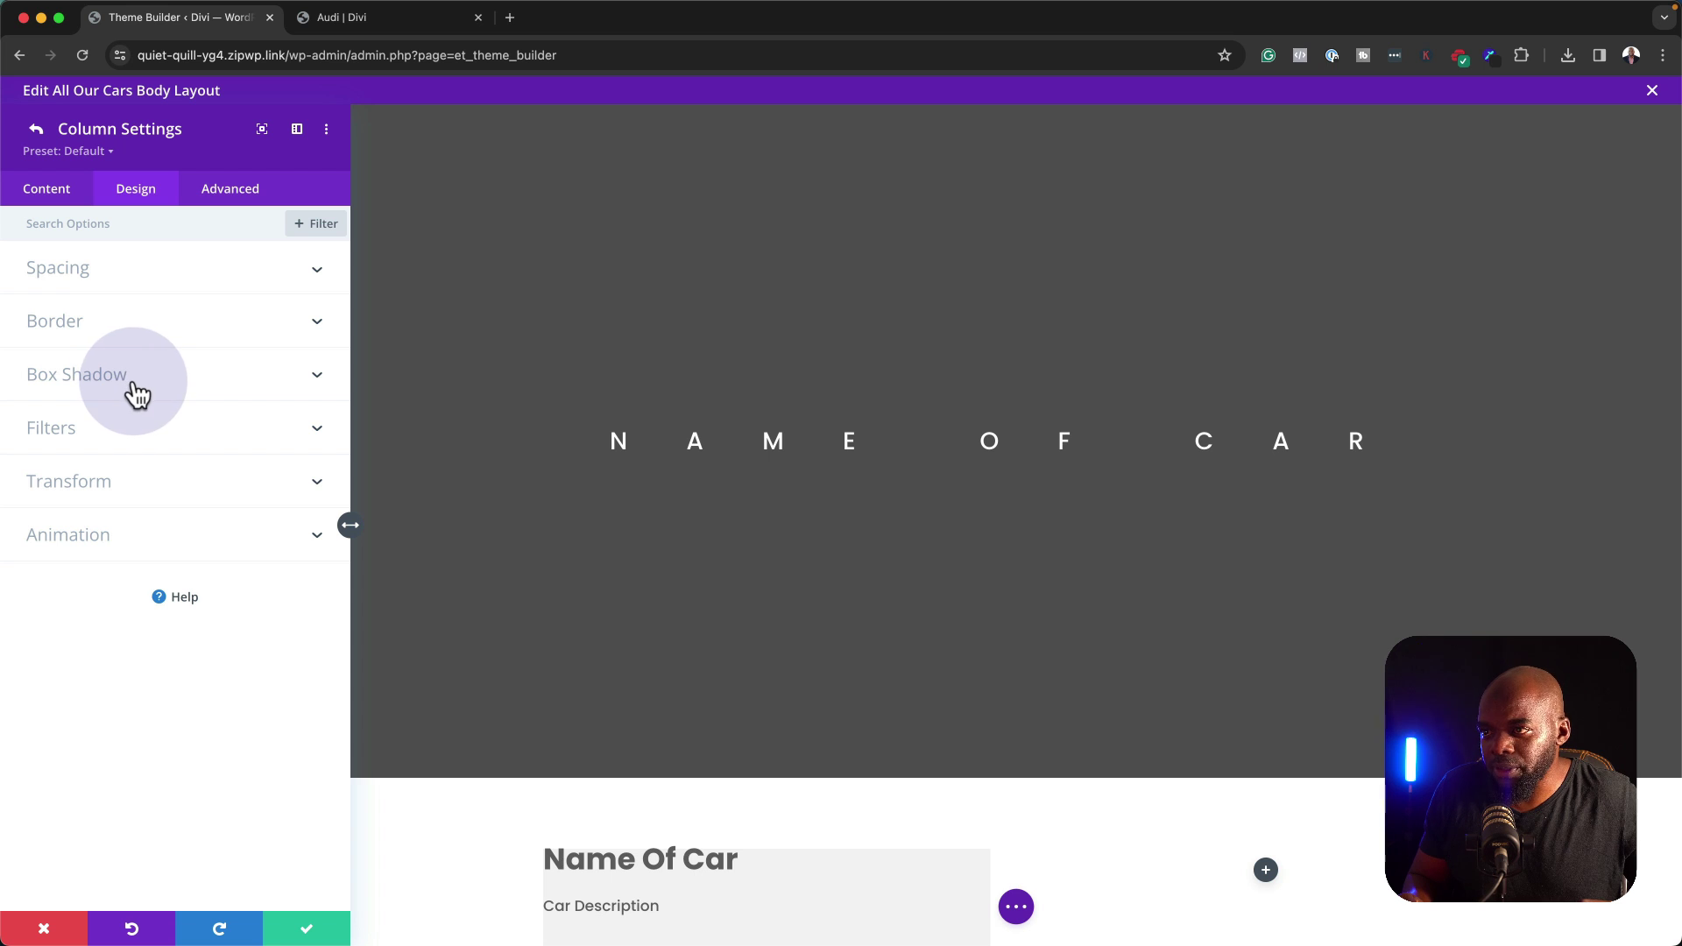
{"action": "left_click", "coordinate": [113, 272]}
{"action": "left_click", "coordinate": [66, 328]}
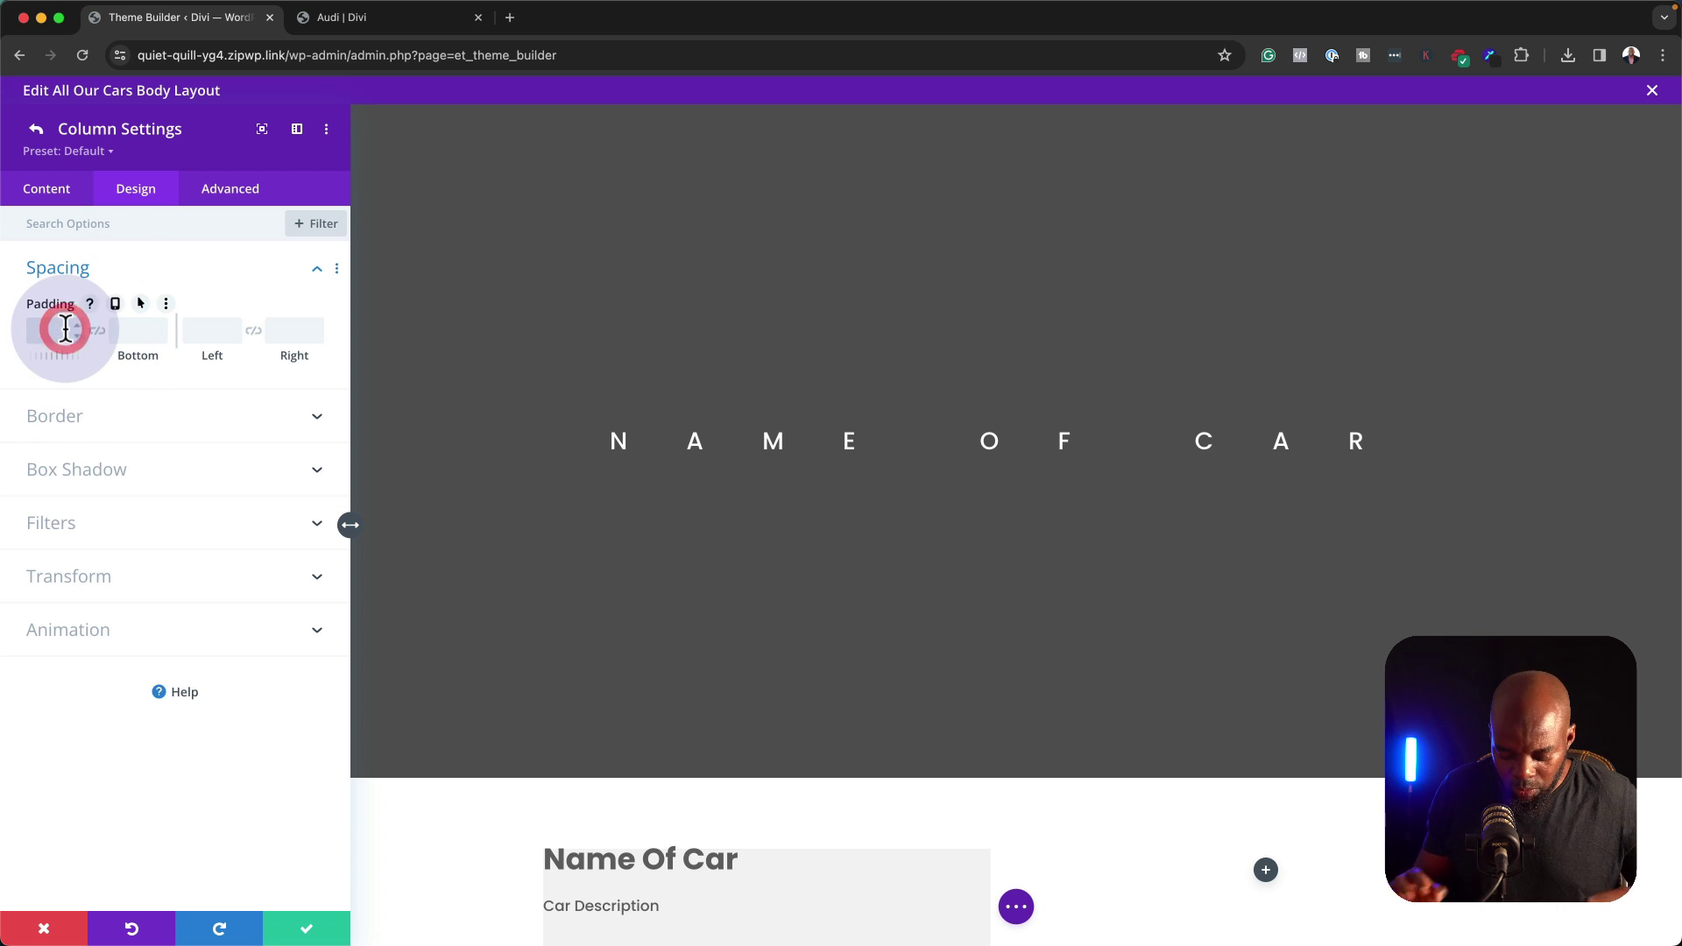
{"action": "type", "text": "6%"}
{"action": "left_click", "coordinate": [207, 330]}
{"action": "type", "text": "6"}
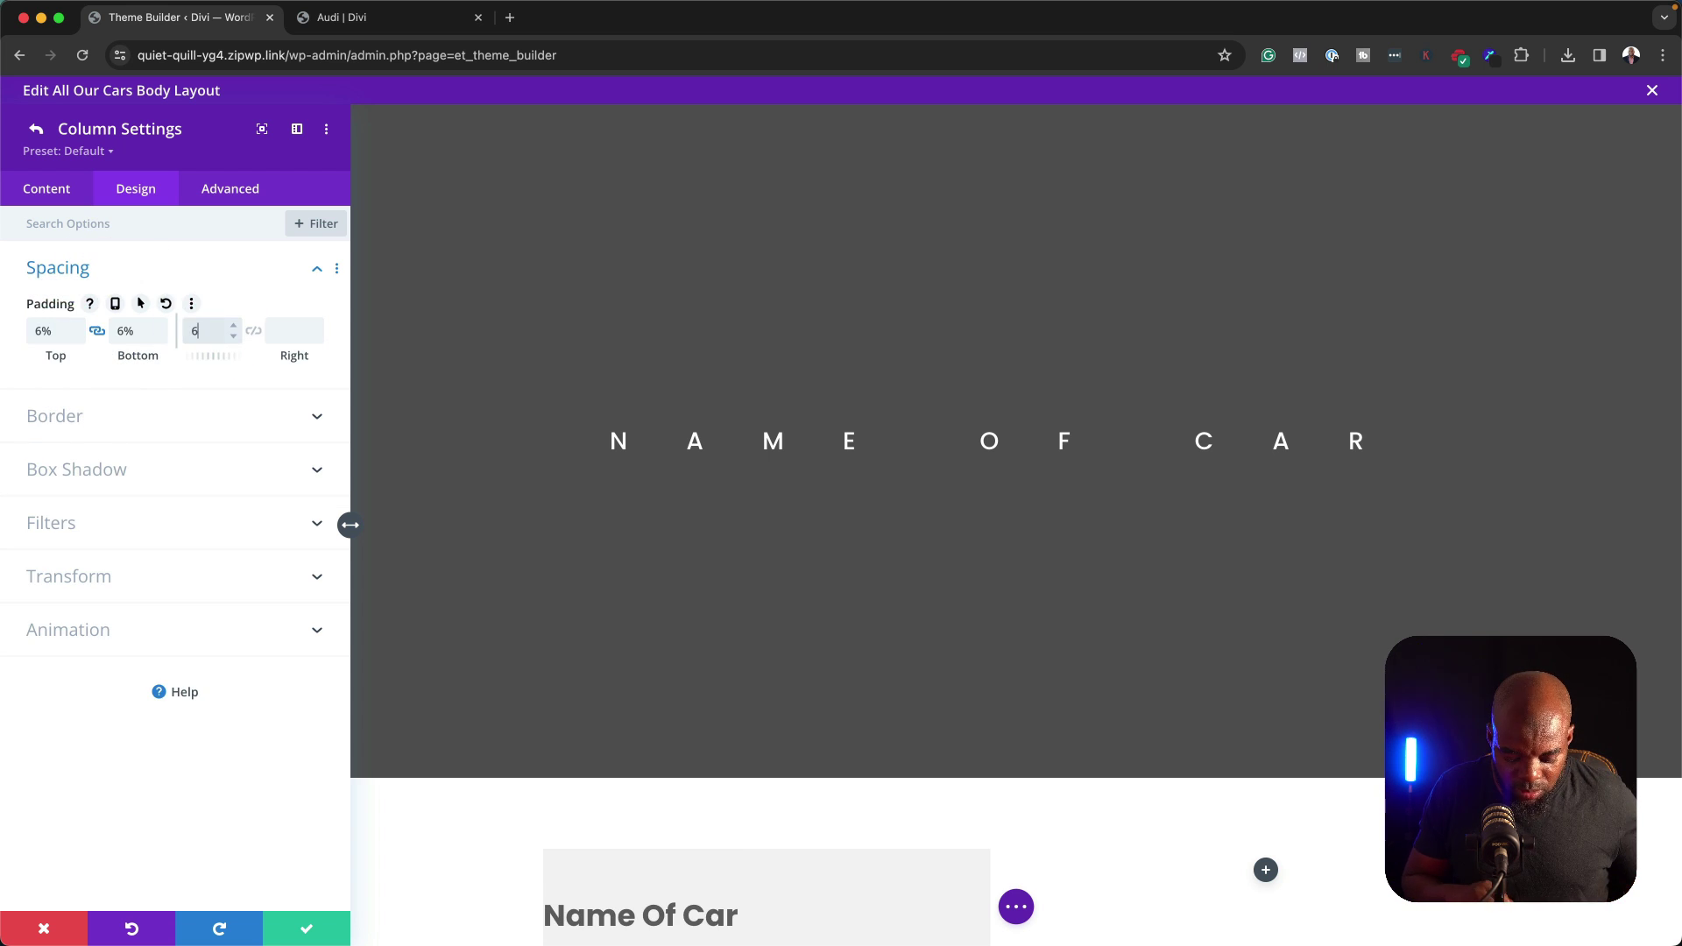
{"action": "type", "text": "px"}
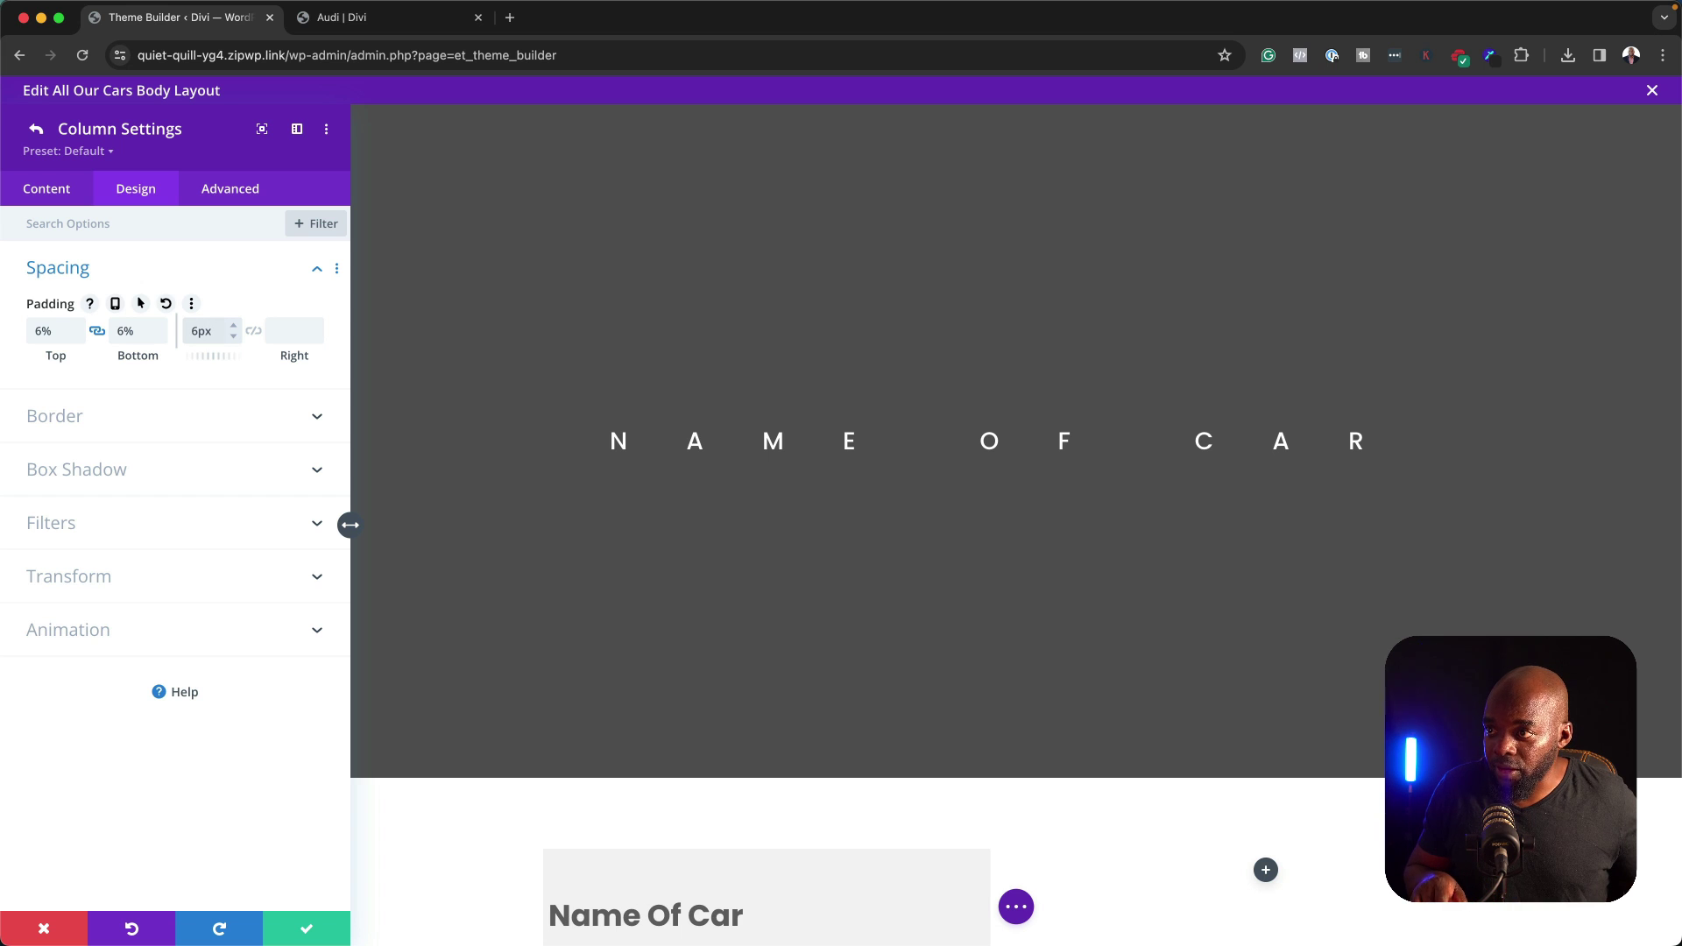
{"action": "type", "text": "6%"}
{"action": "left_click", "coordinate": [253, 330]}
{"action": "scroll", "coordinate": [781, 555], "scroll_direction": "down", "scroll_amount": 4}
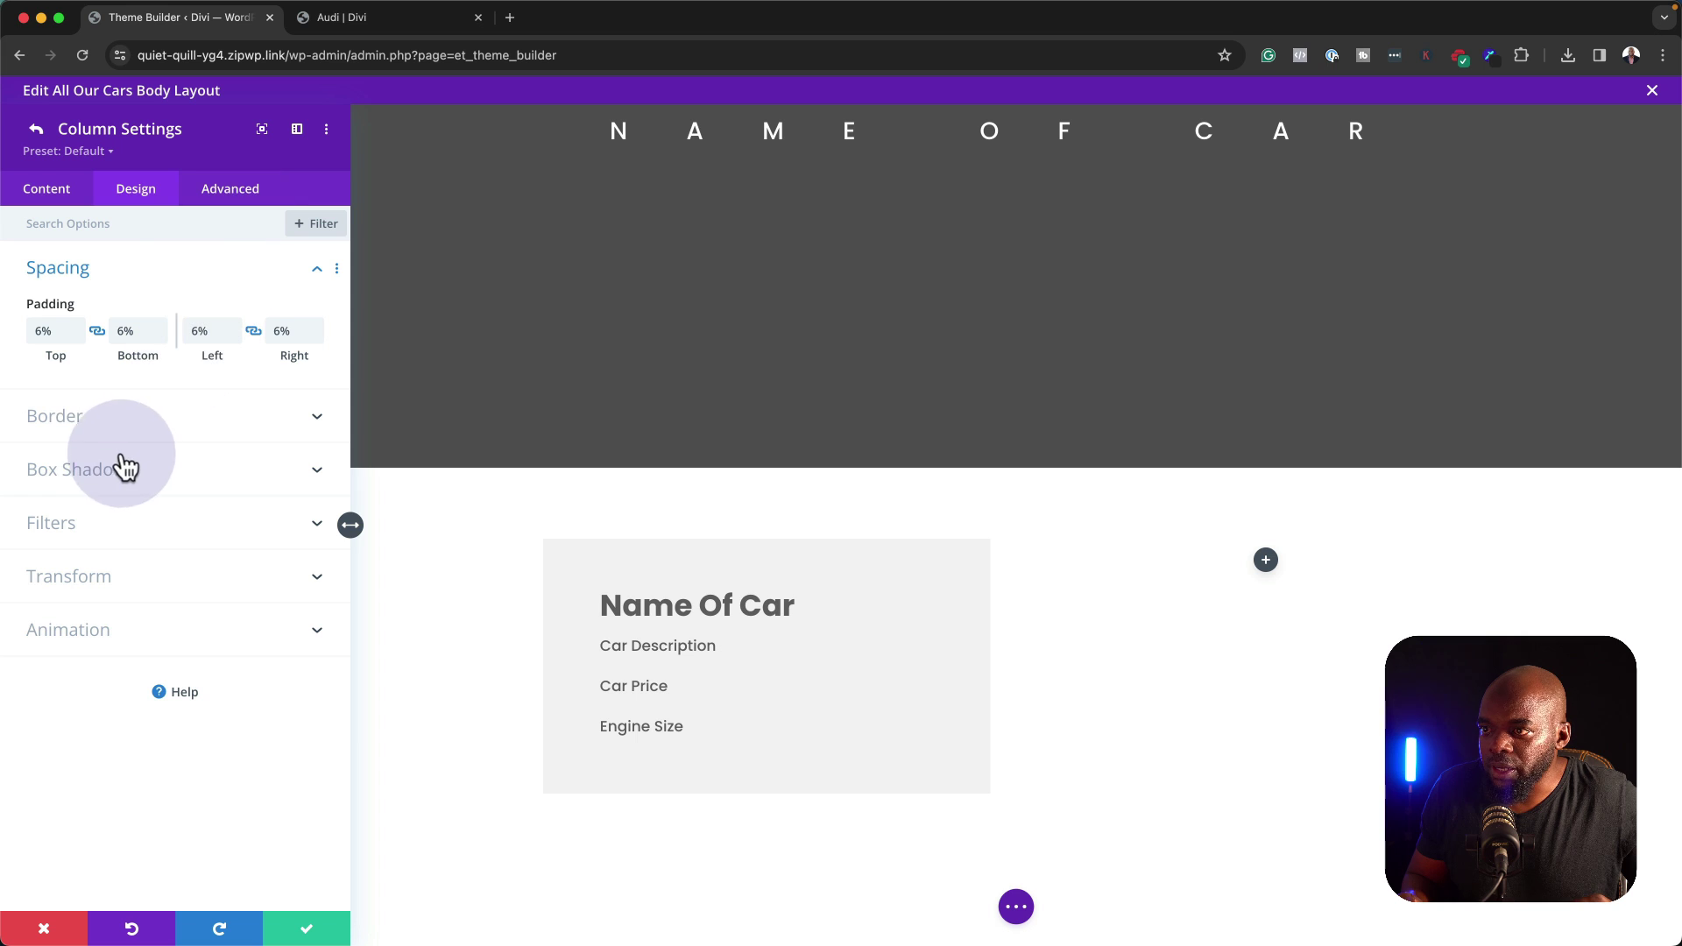
Round the column's corners to 10px and save both the column and row settings.
{"action": "left_click", "coordinate": [90, 419]}
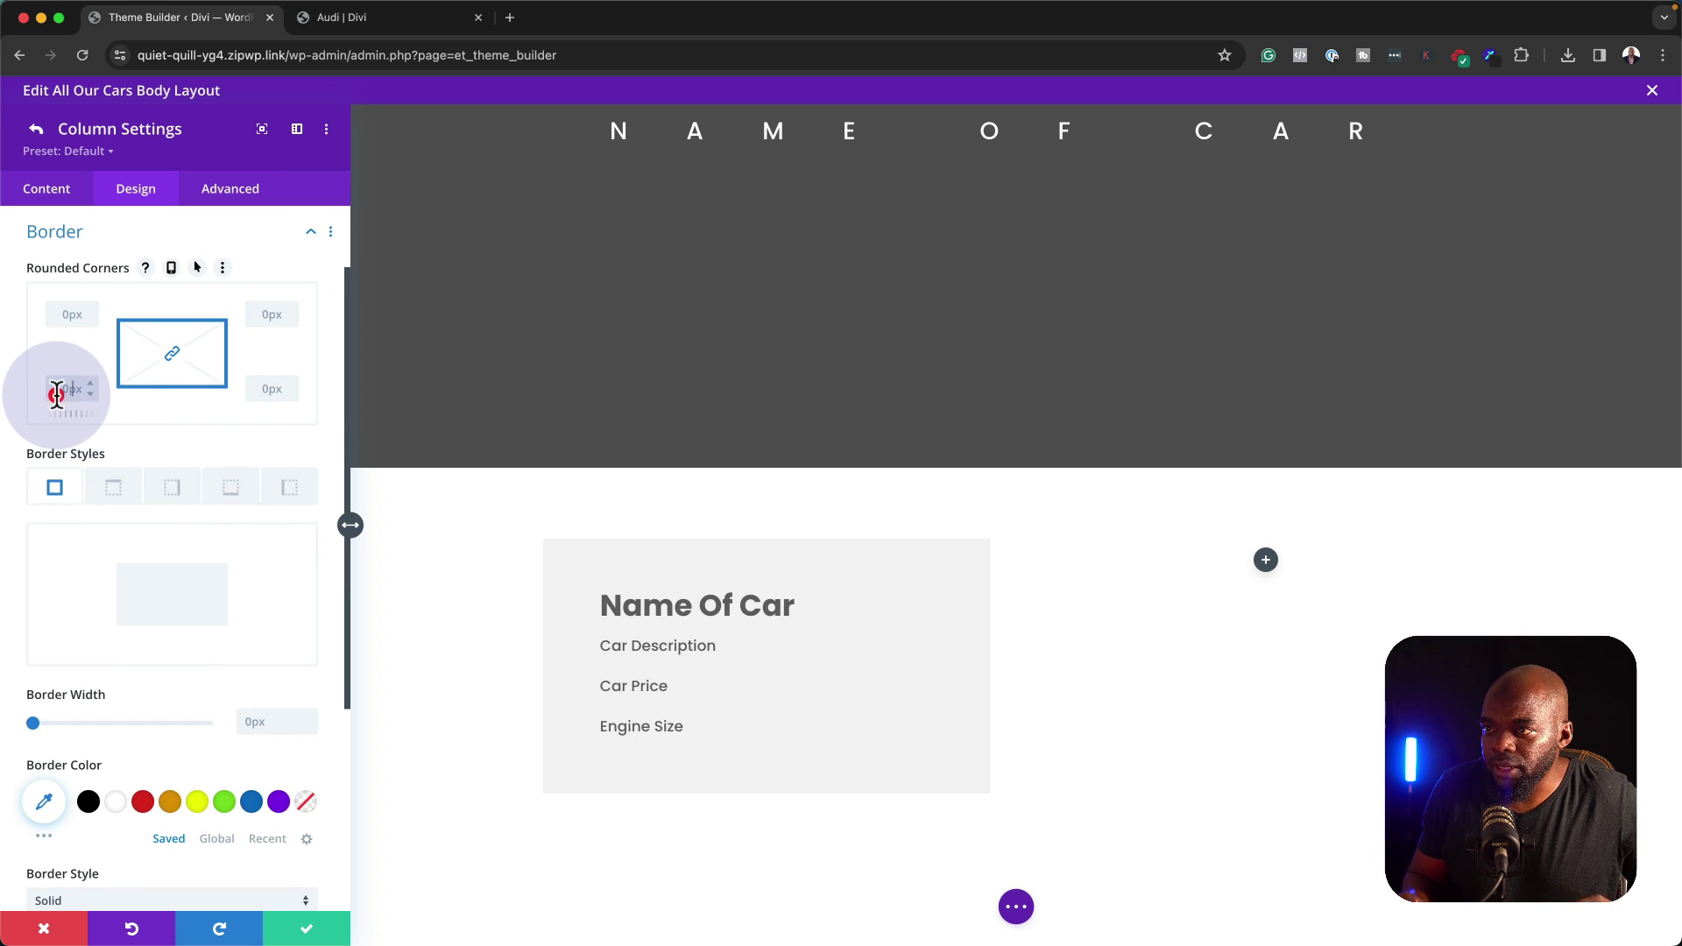
{"action": "left_click", "coordinate": [56, 392]}
{"action": "type", "text": "10"}
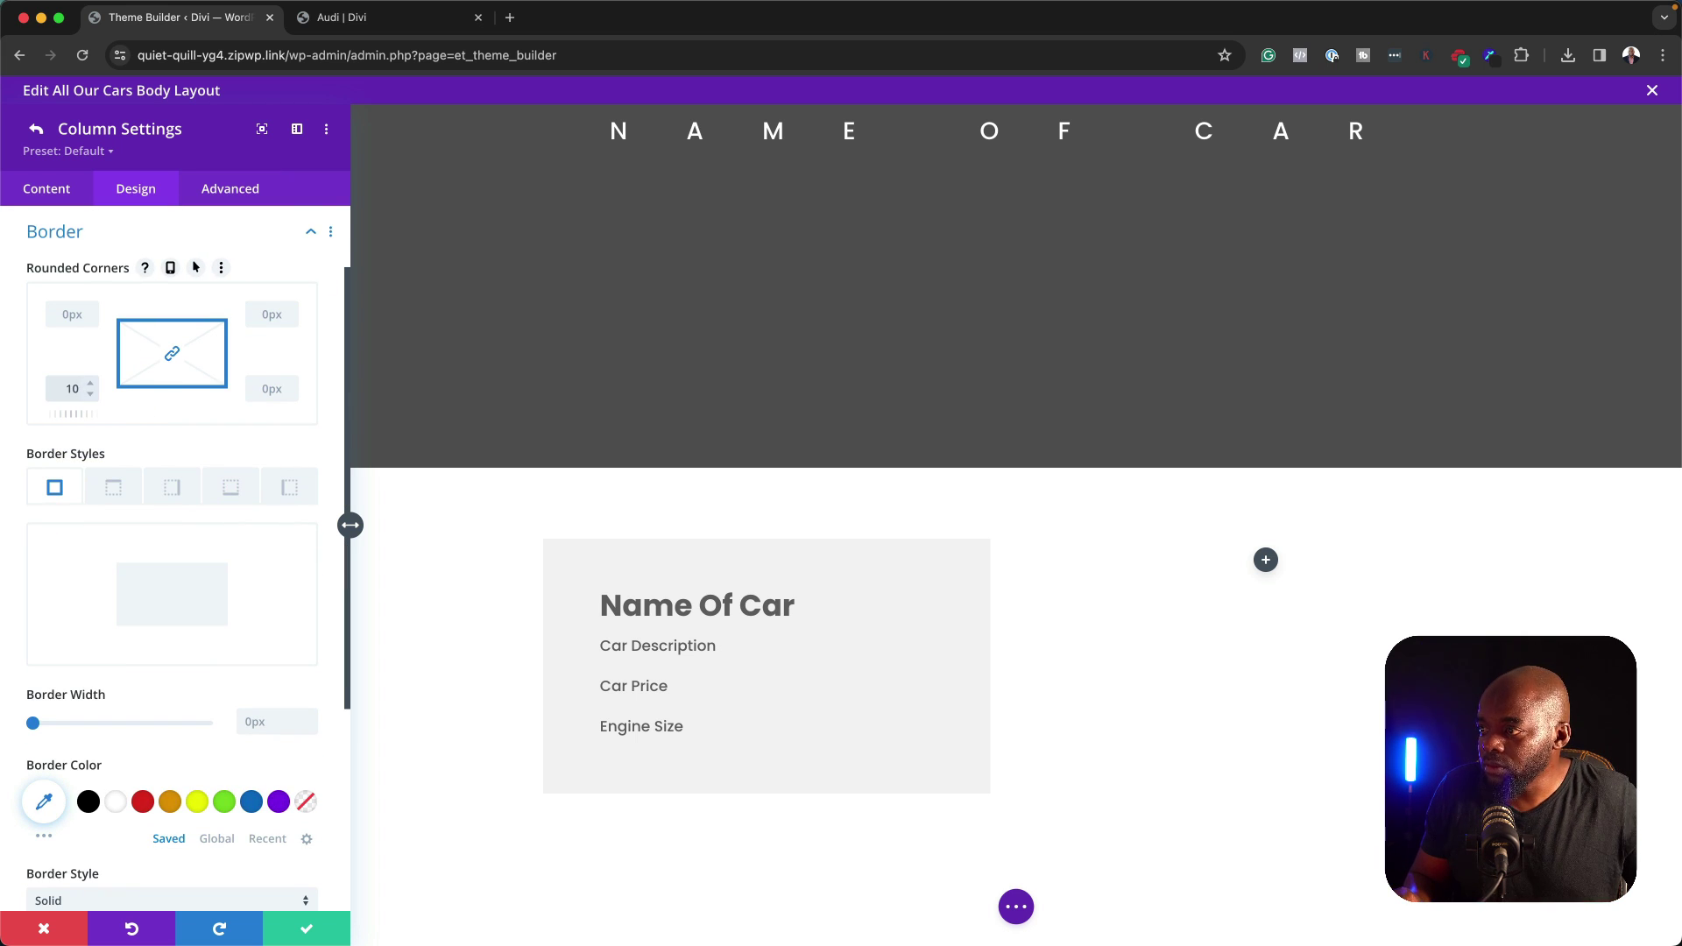
{"action": "left_click", "coordinate": [216, 507]}
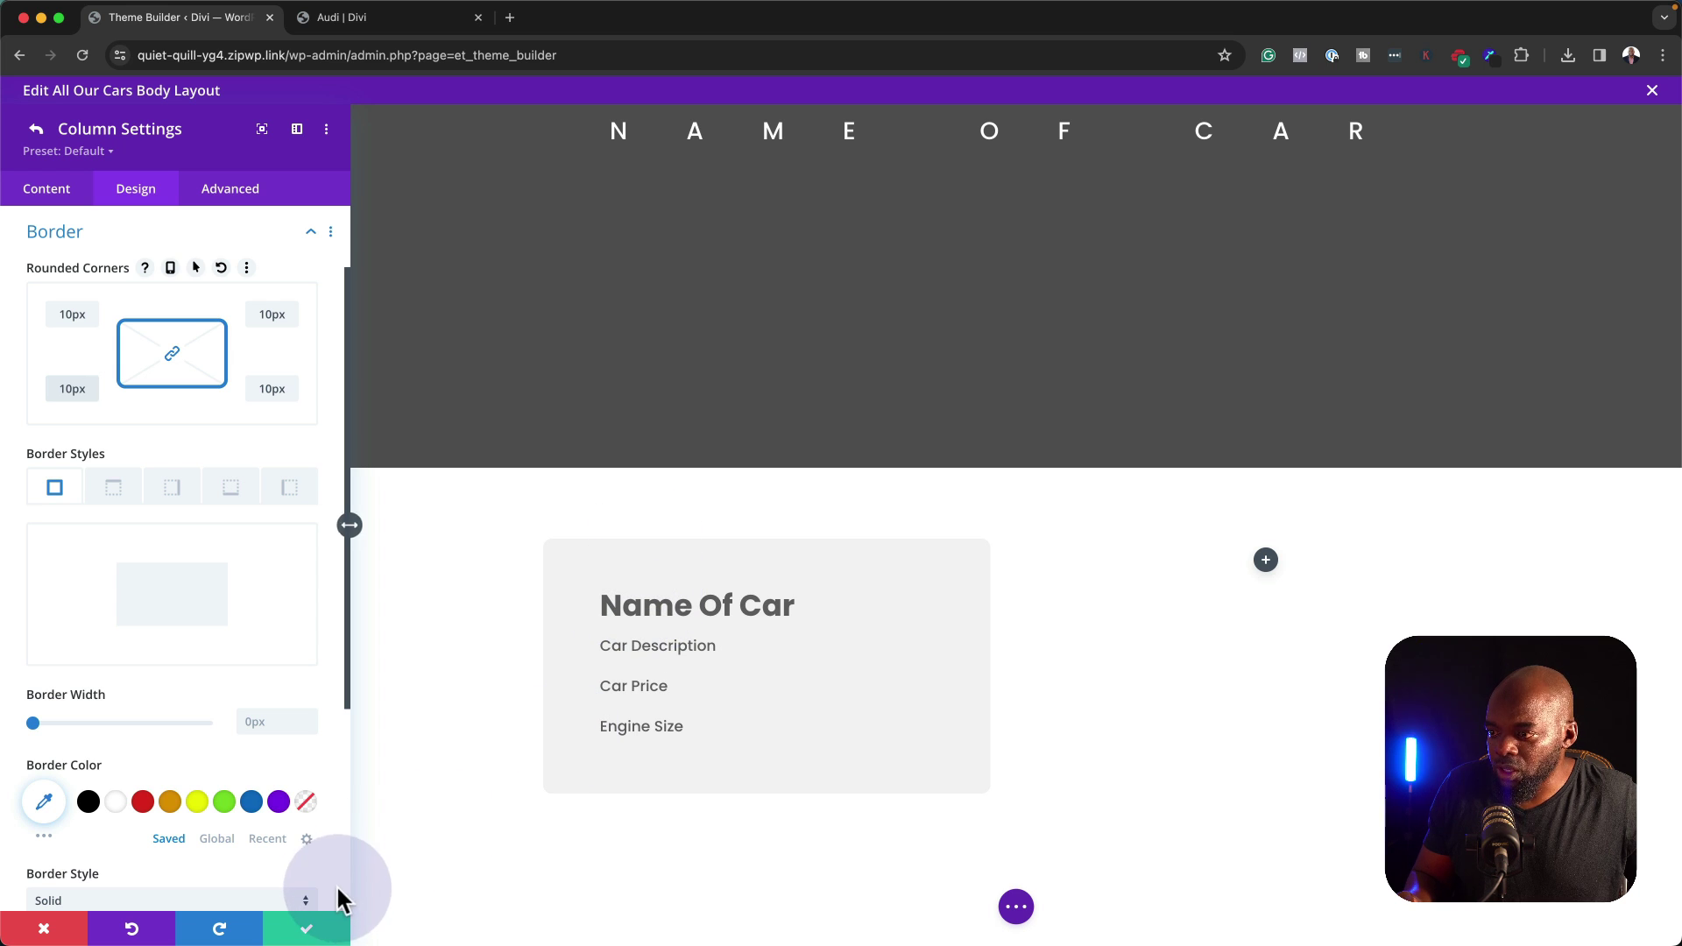
{"action": "left_click", "coordinate": [307, 929]}
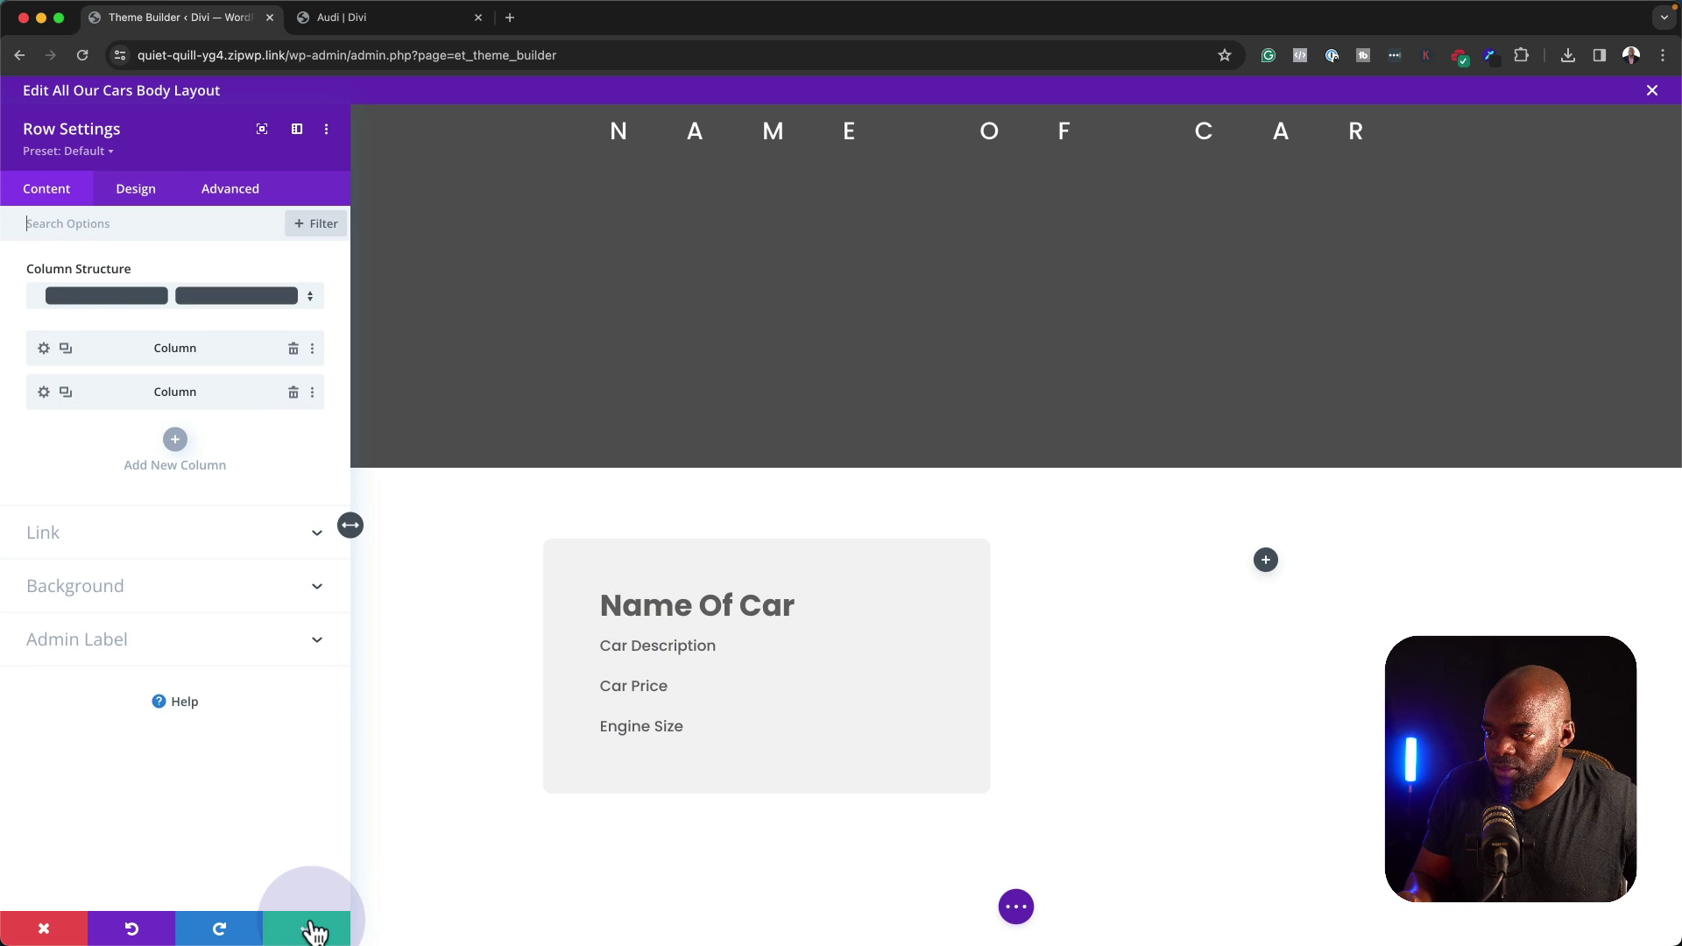
{"action": "left_click", "coordinate": [311, 929]}
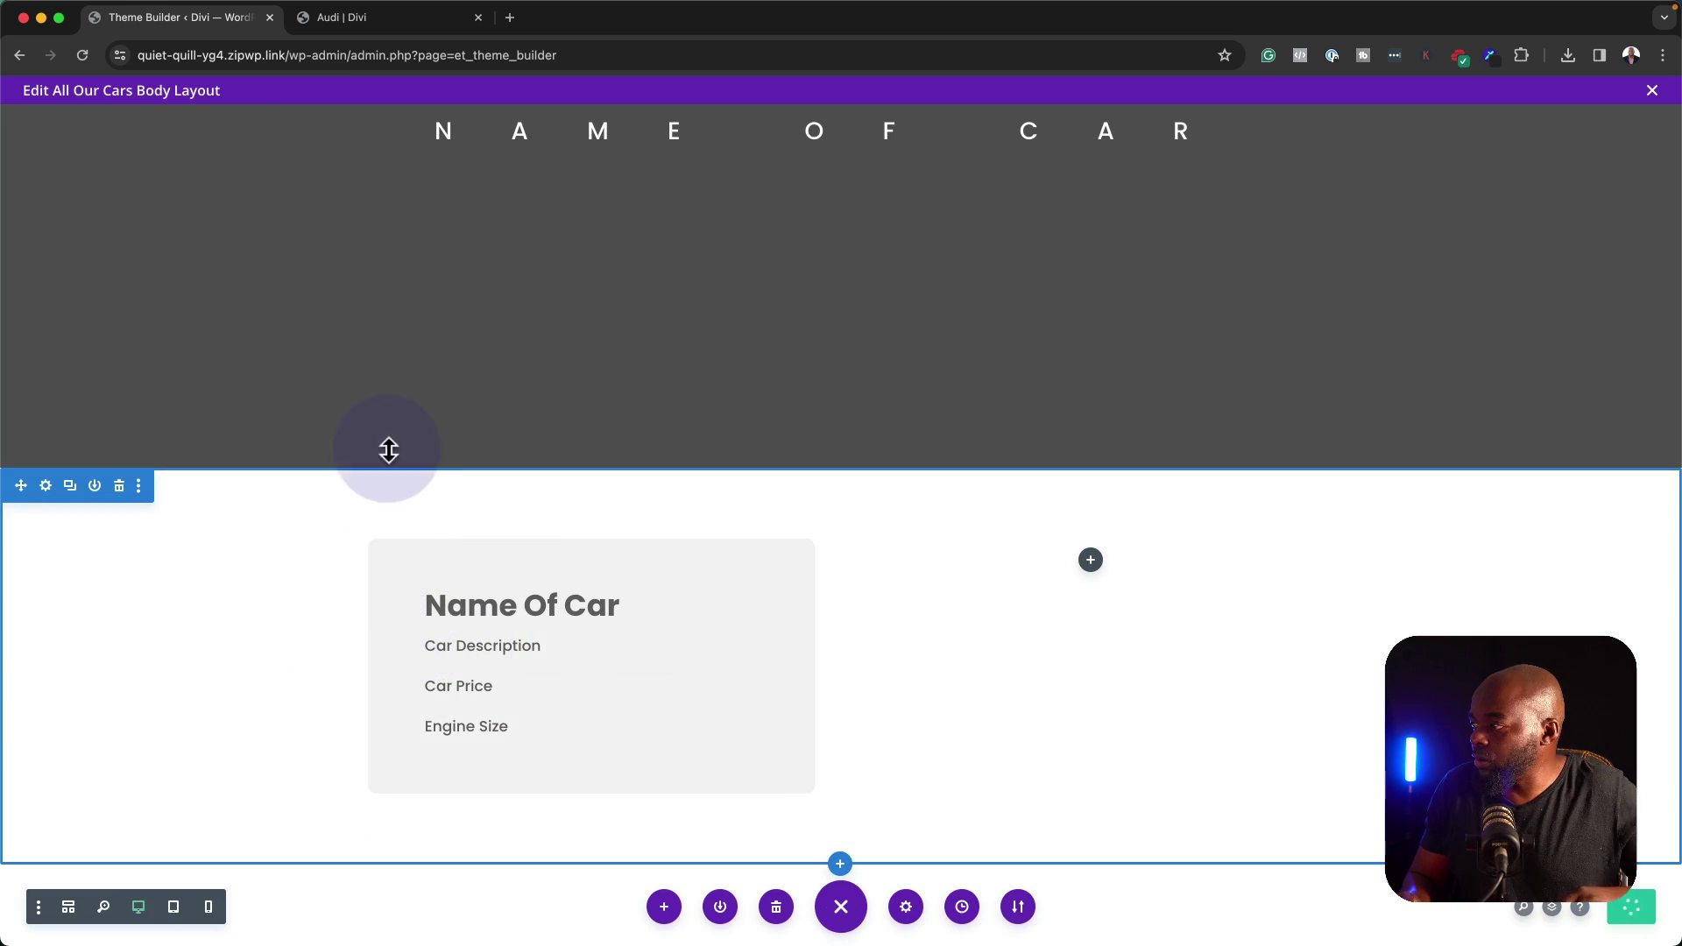
{"action": "left_click", "coordinate": [418, 24]}
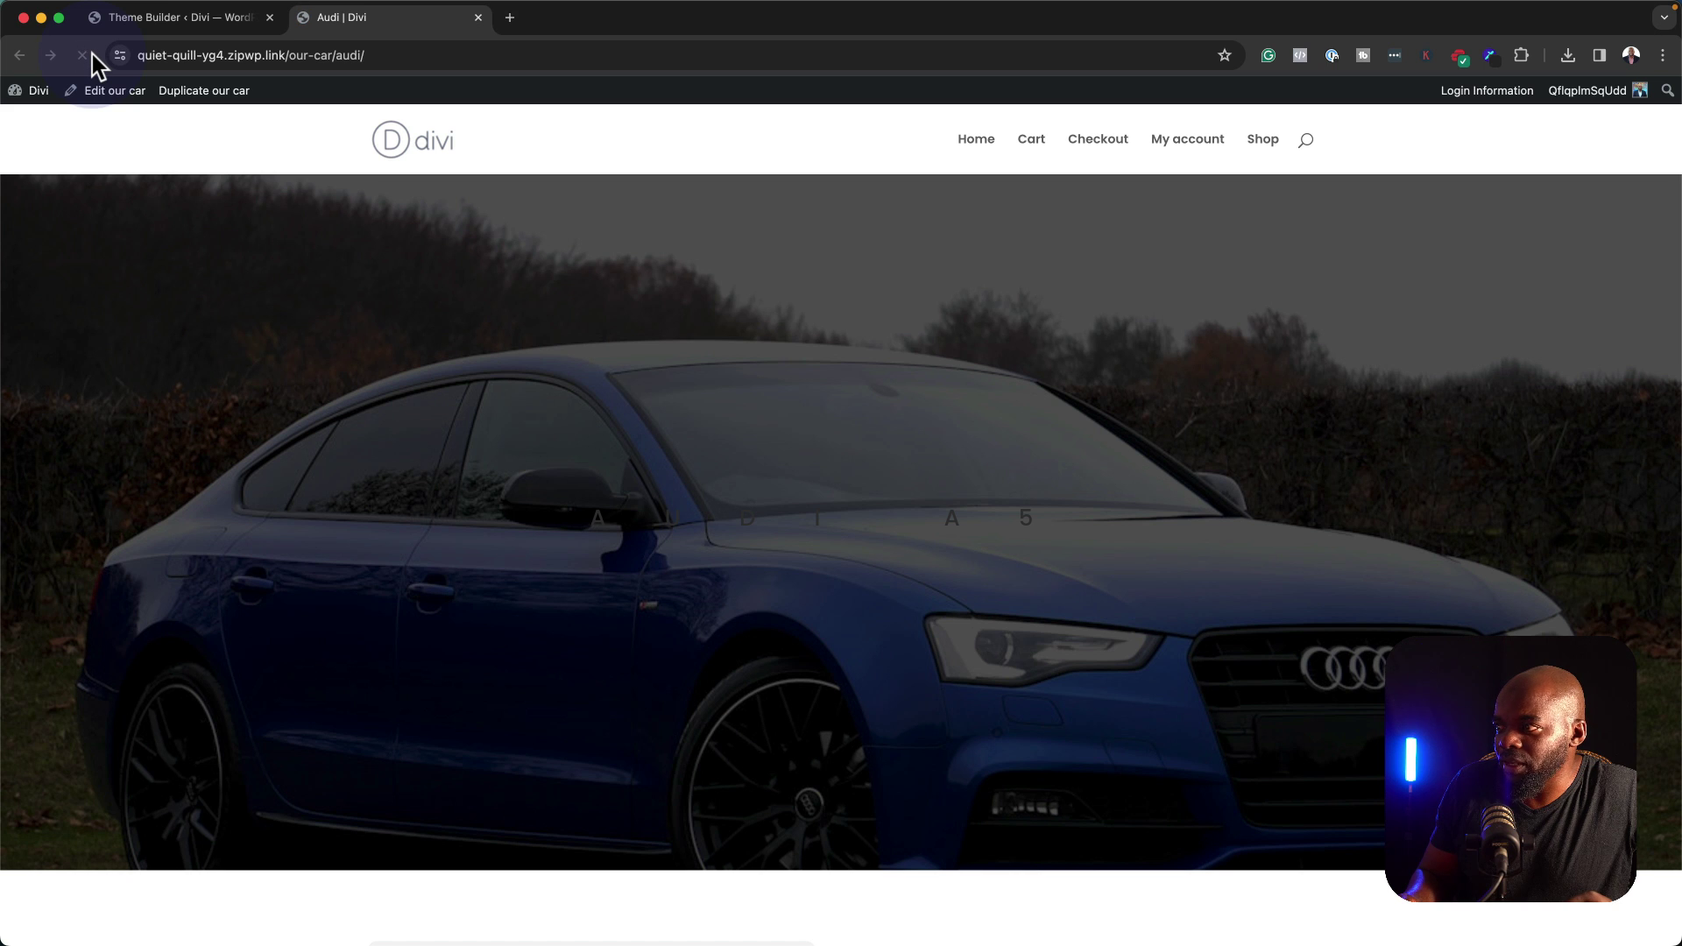
{"action": "scroll", "coordinate": [445, 538], "scroll_direction": "down", "scroll_amount": 5}
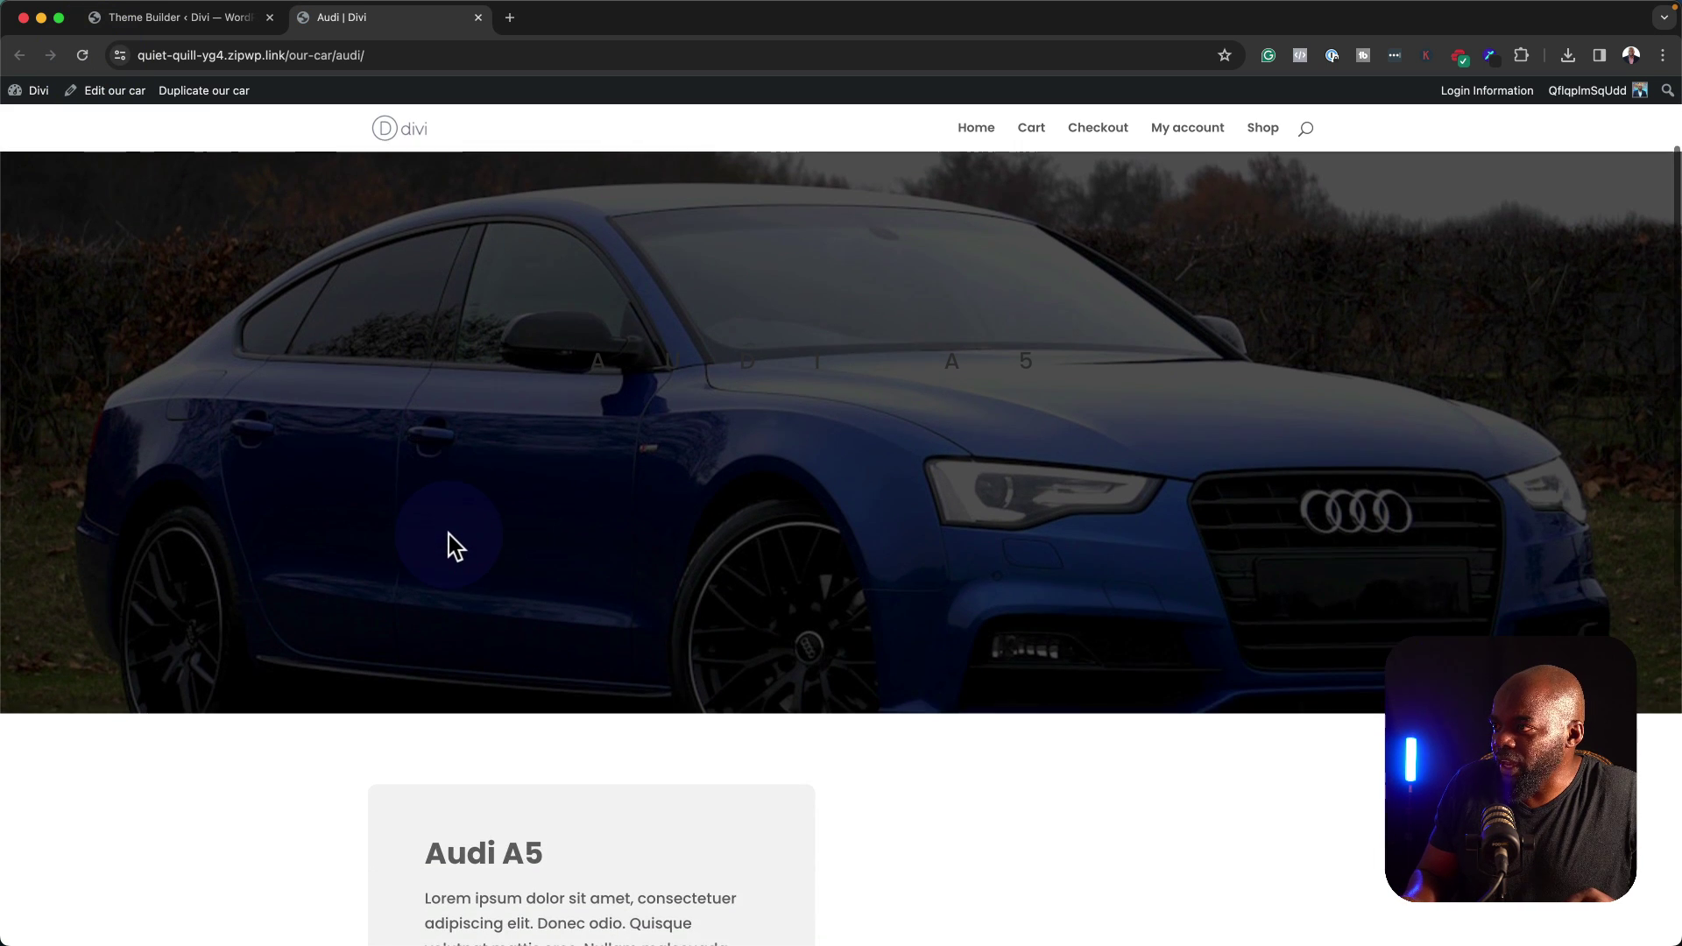
{"action": "scroll", "coordinate": [447, 529], "scroll_direction": "down", "scroll_amount": 1}
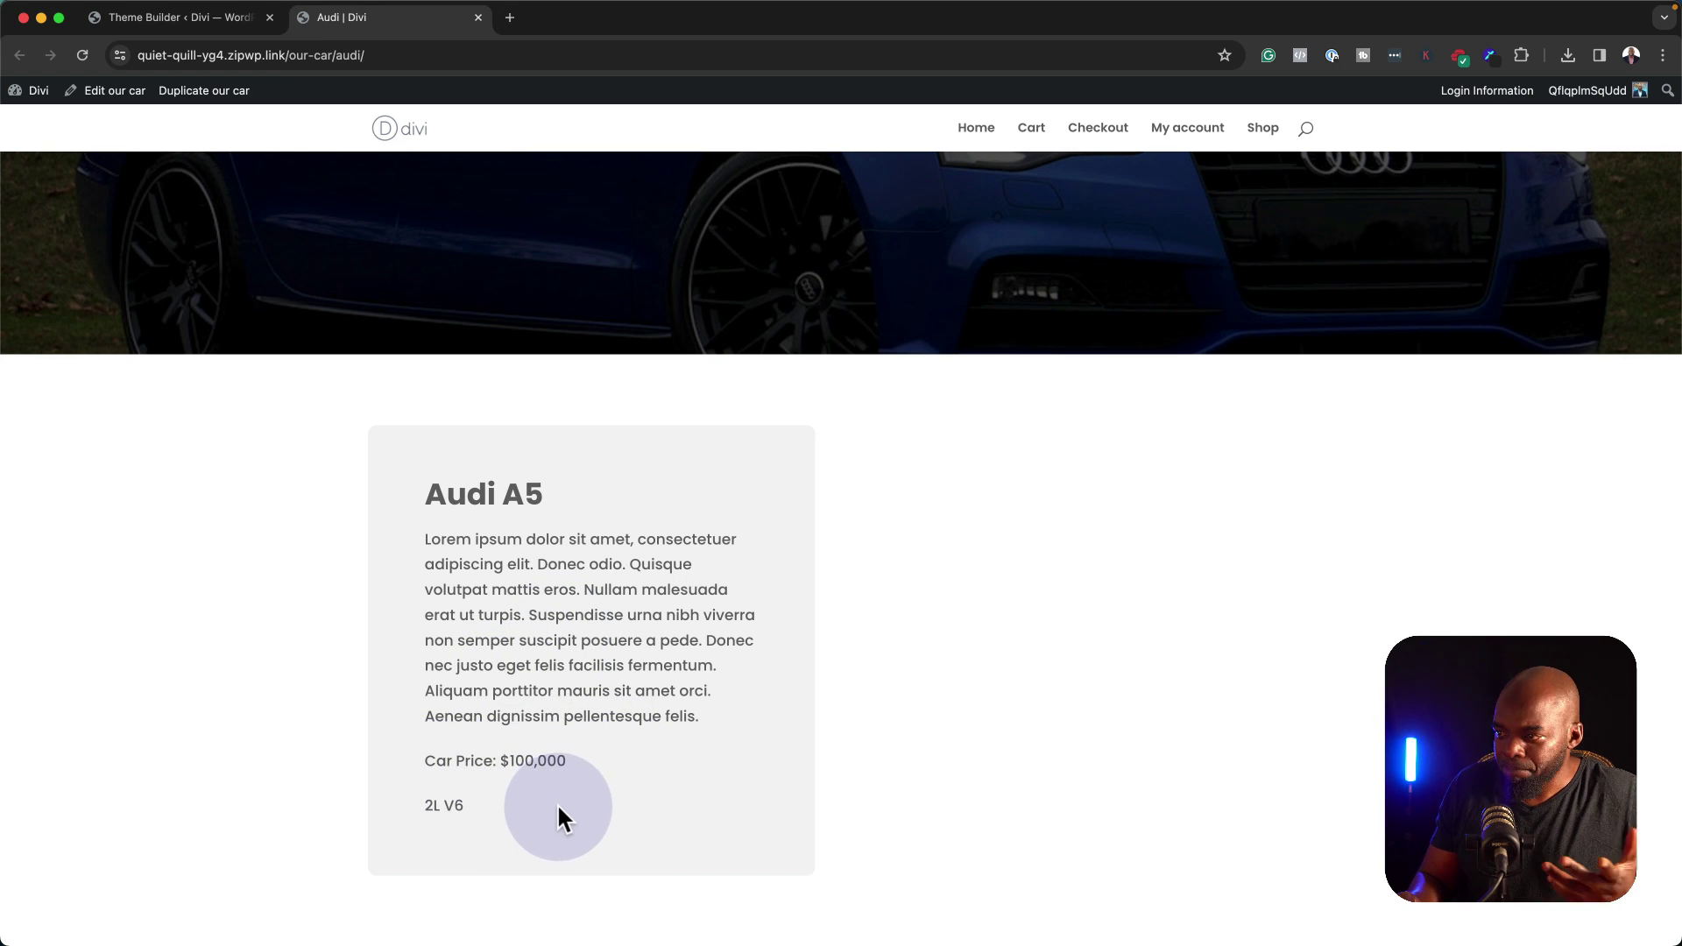
{"action": "left_click", "coordinate": [327, 54]}
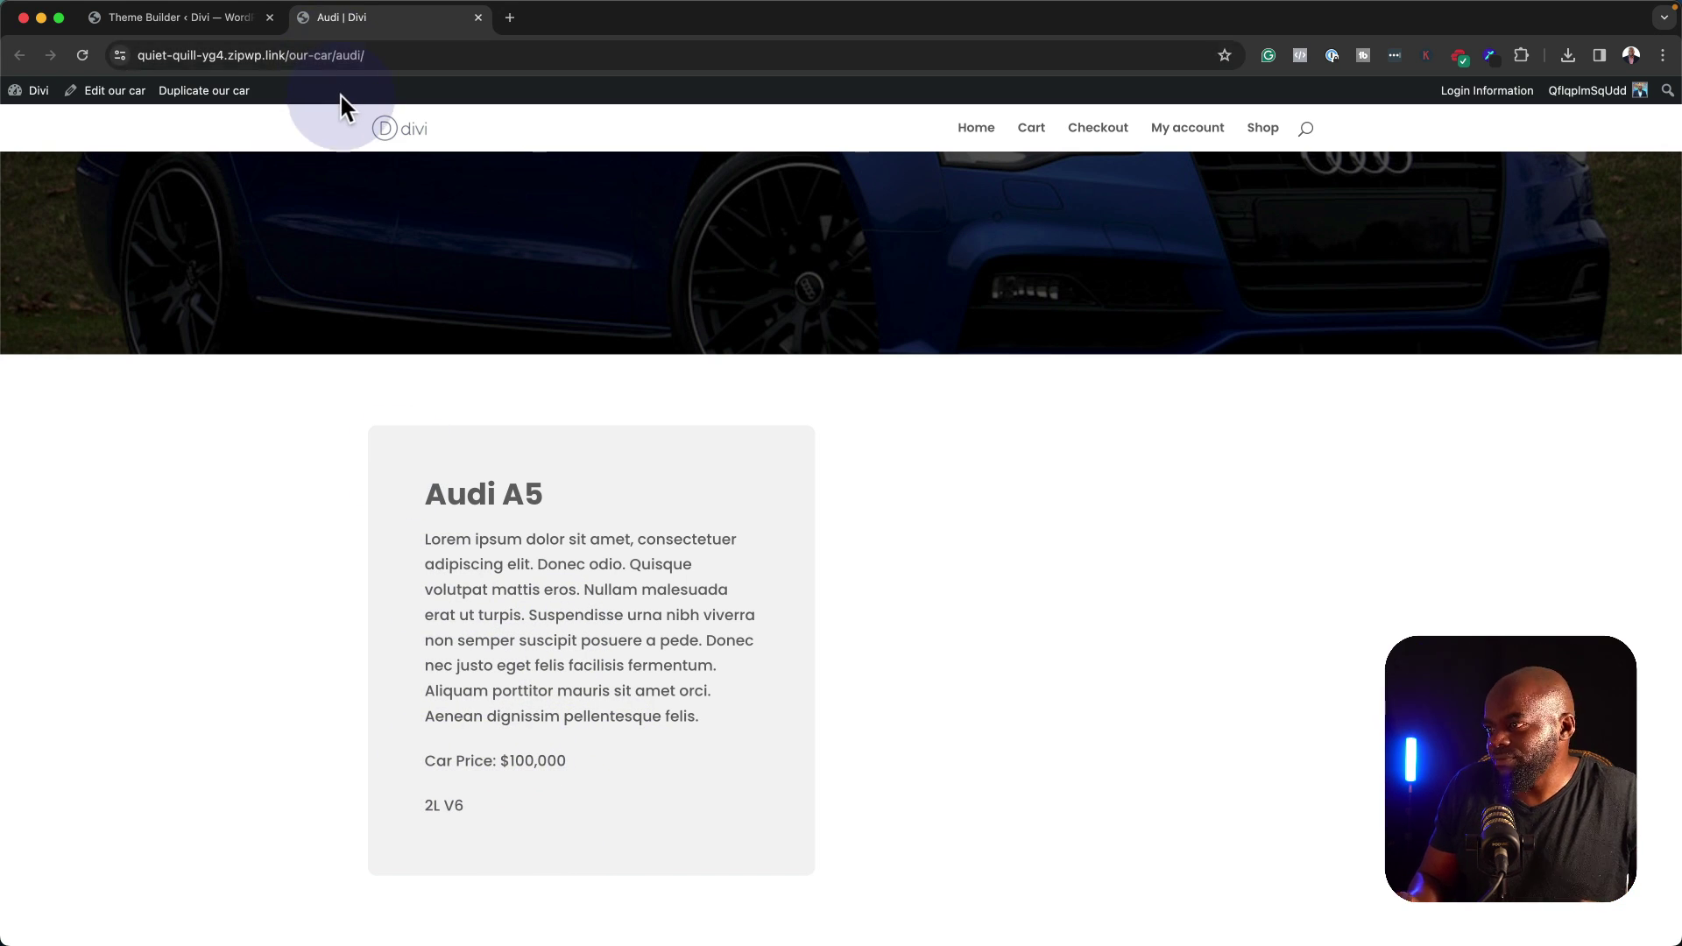
{"action": "key", "text": "Return"}
{"action": "key", "text": "ctrl+shift+Tab"}
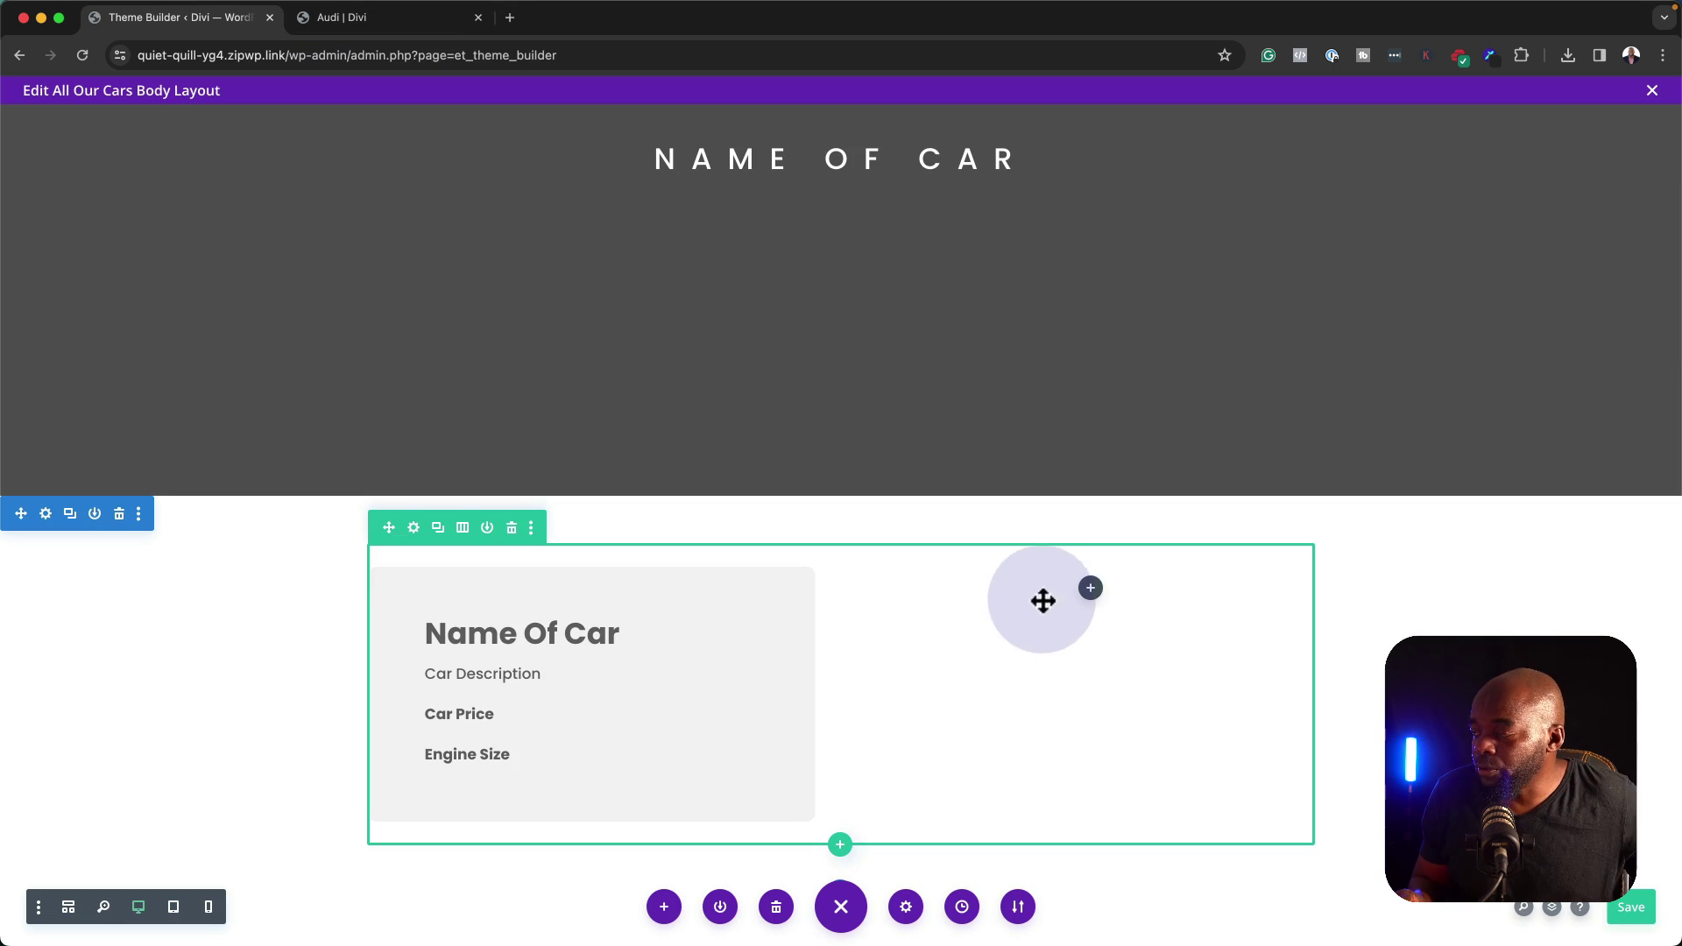
Add an Image module to the right column using the ACF car image as dynamic source.
{"action": "left_click", "coordinate": [1090, 589]}
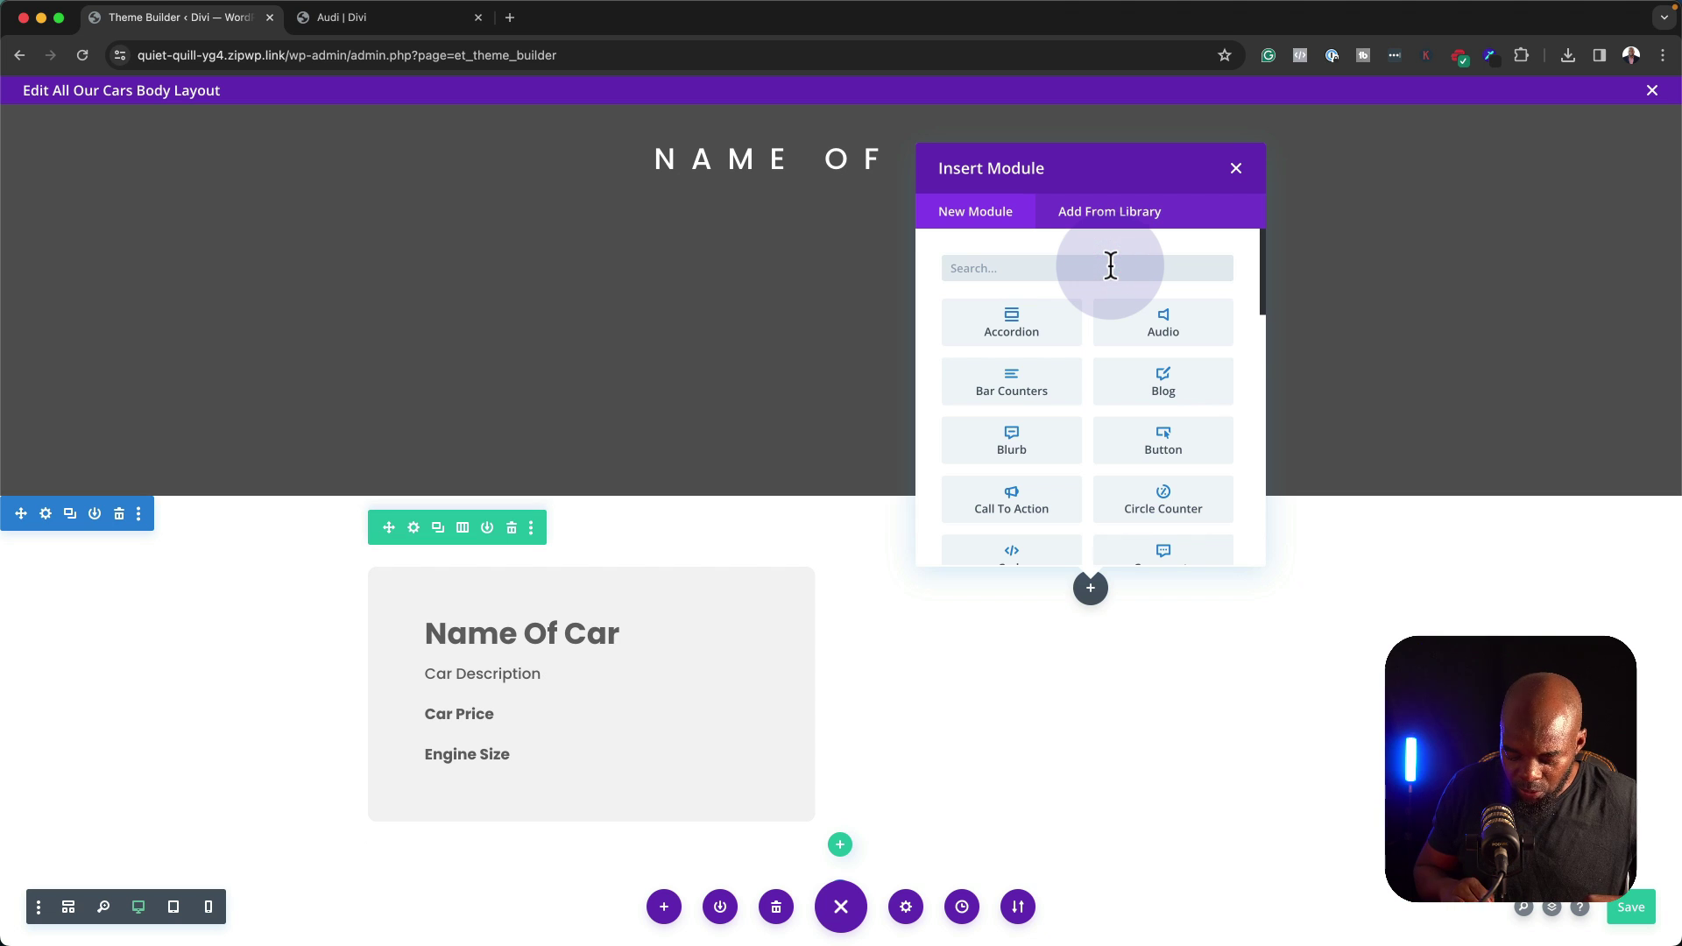
{"action": "type", "text": "imgae"}
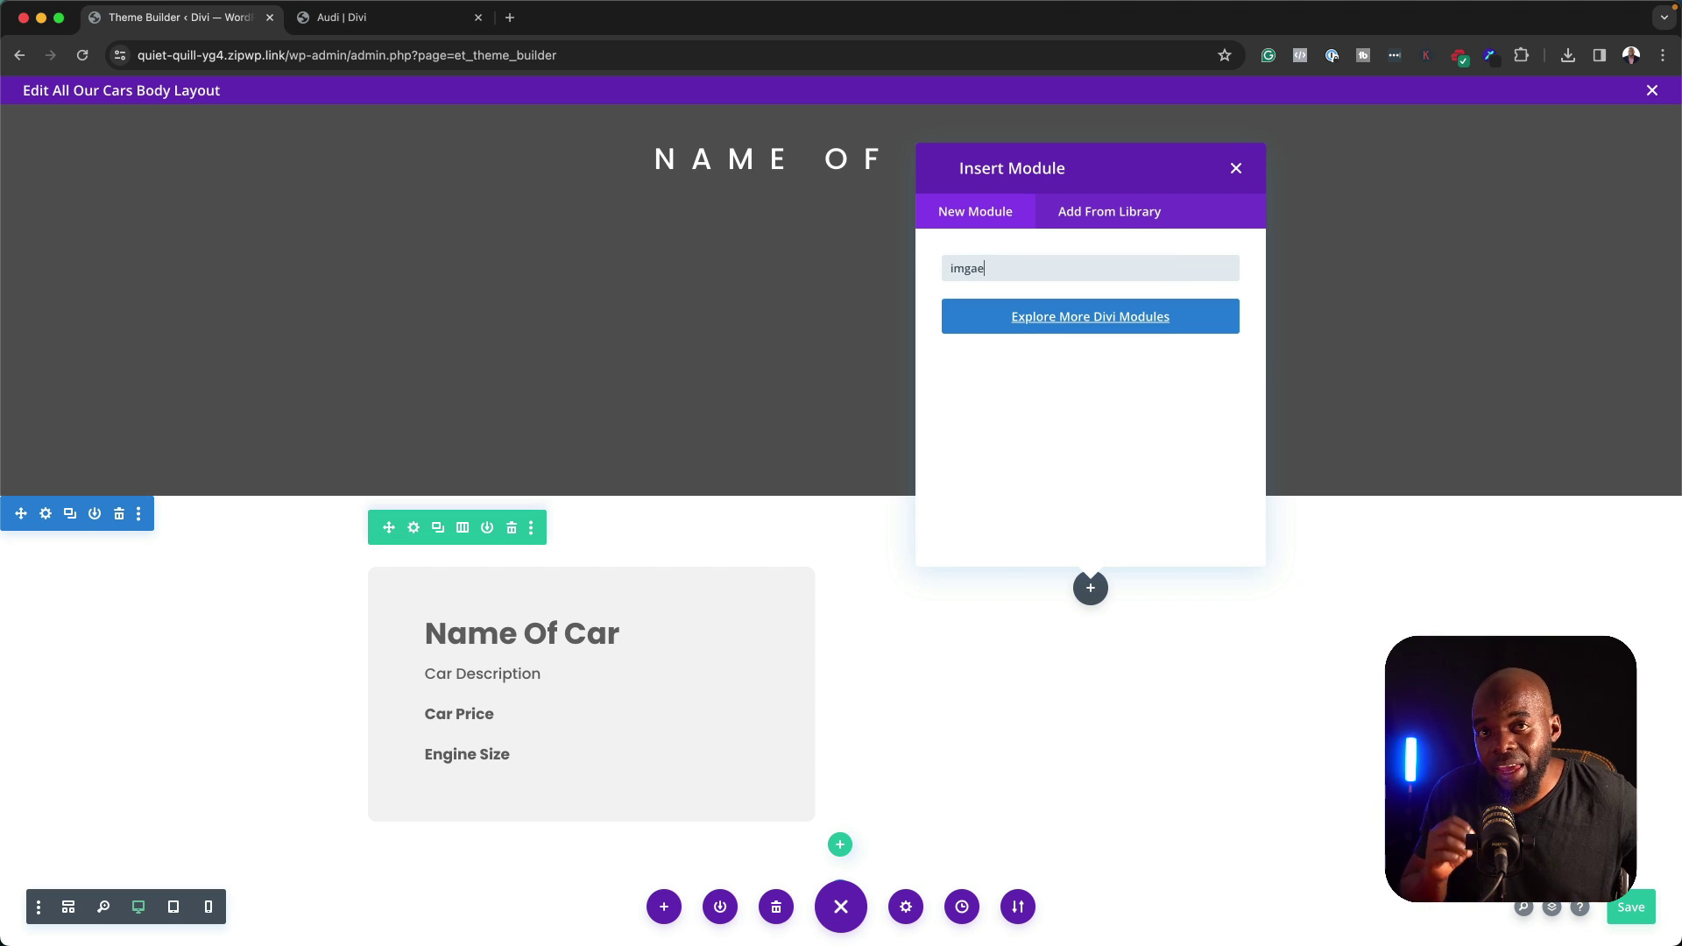
{"action": "key", "text": "BackSpace"}
{"action": "key", "text": "BackSpace"}
{"action": "key", "text": "BackSpace"}
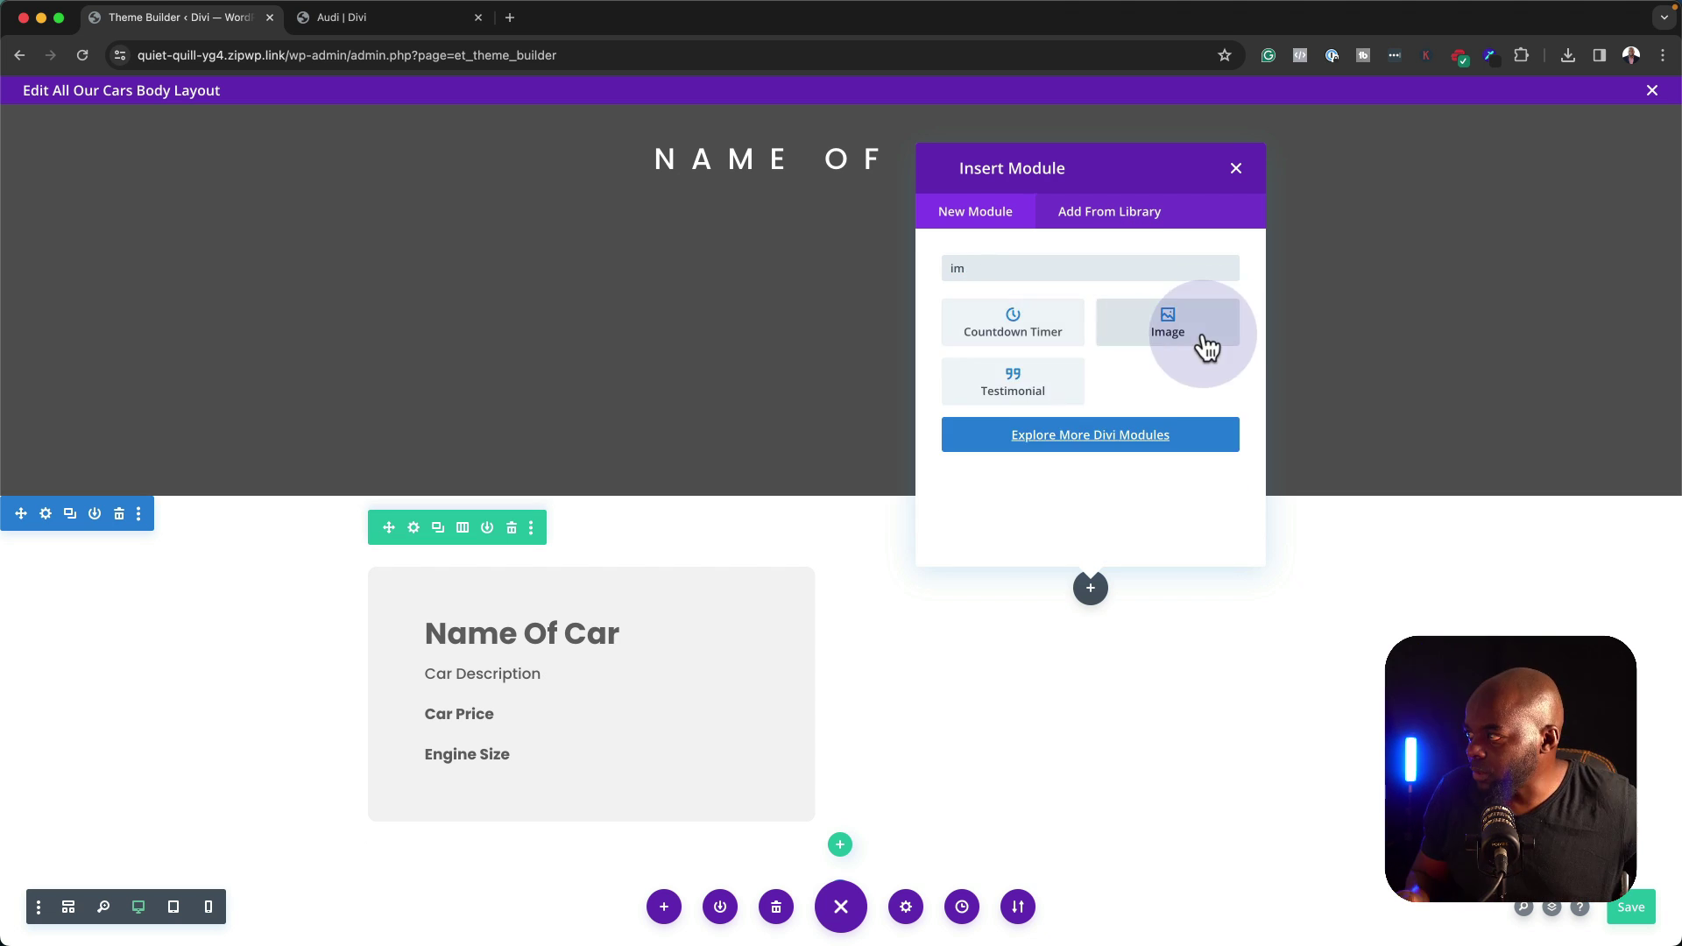
{"action": "left_click", "coordinate": [1201, 345]}
{"action": "left_click", "coordinate": [271, 345]}
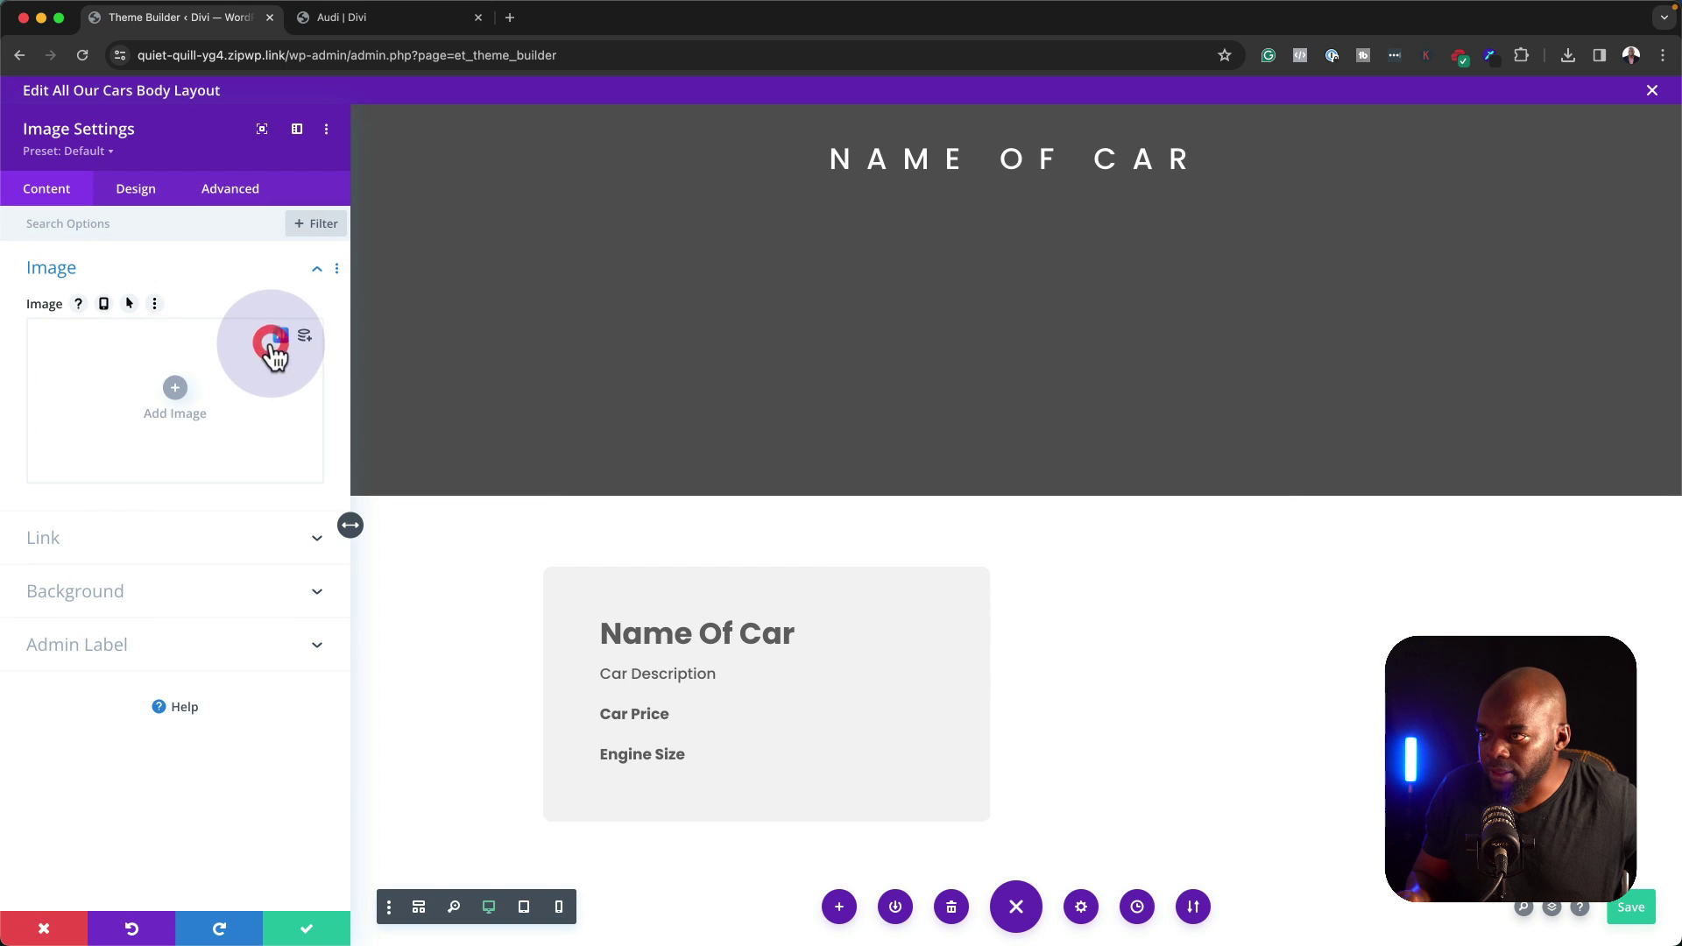
{"action": "left_click", "coordinate": [305, 336]}
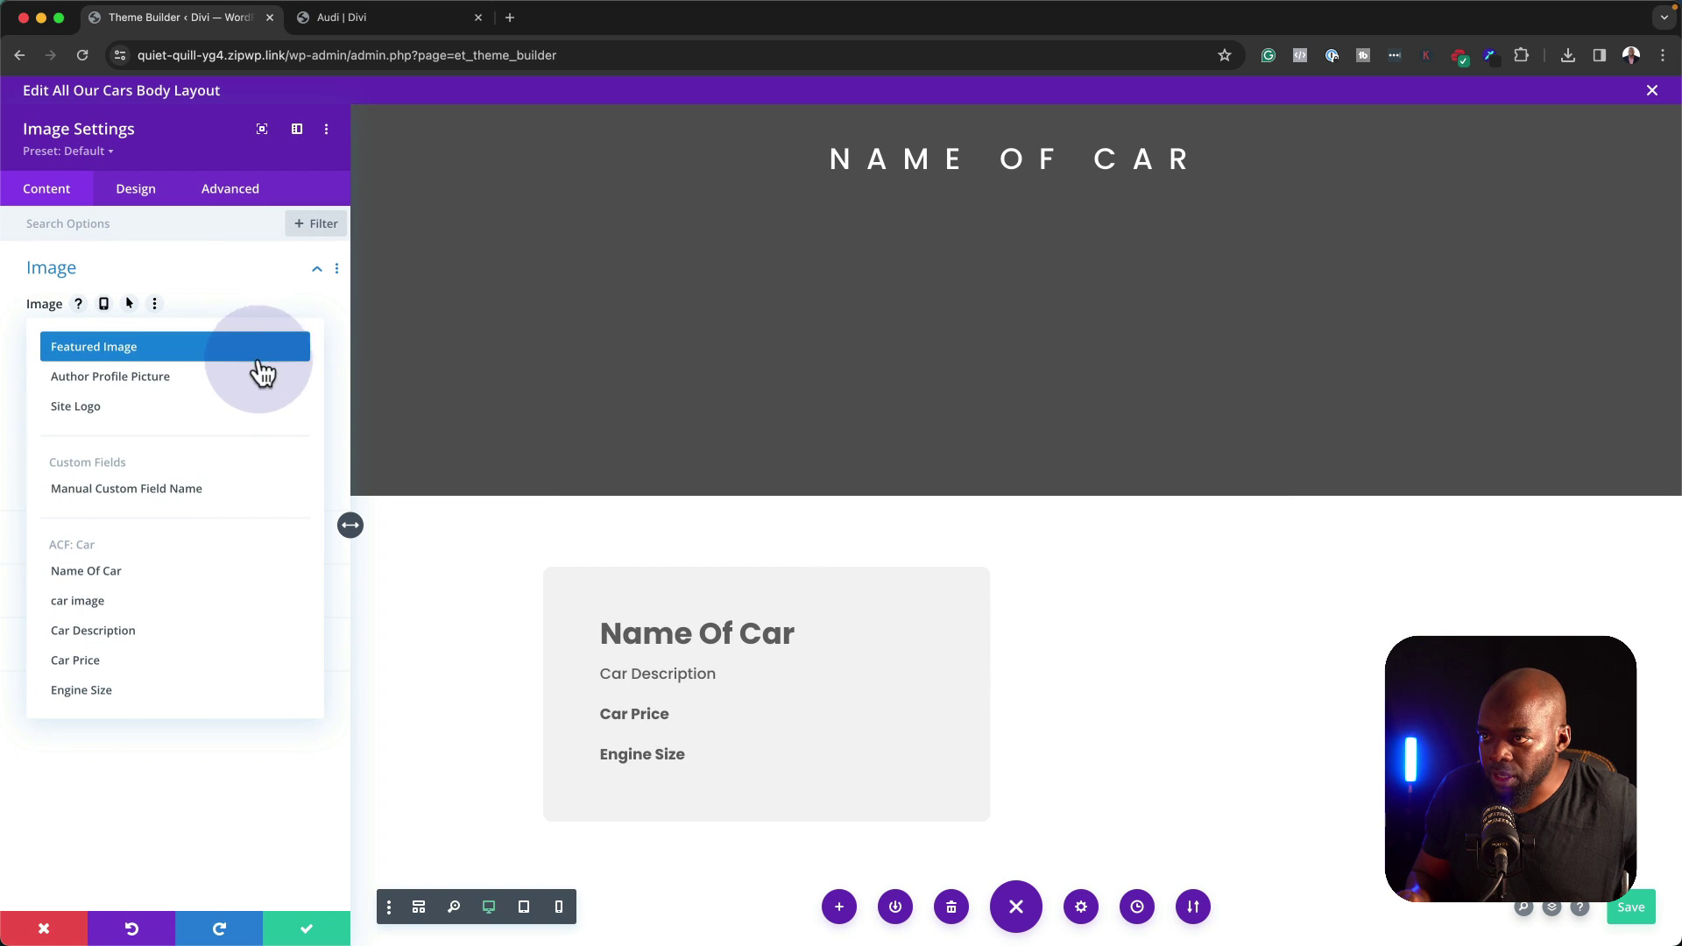
{"action": "left_click", "coordinate": [204, 603]}
Give the image 10px rounded corners and save the module.
{"action": "left_click", "coordinate": [158, 195]}
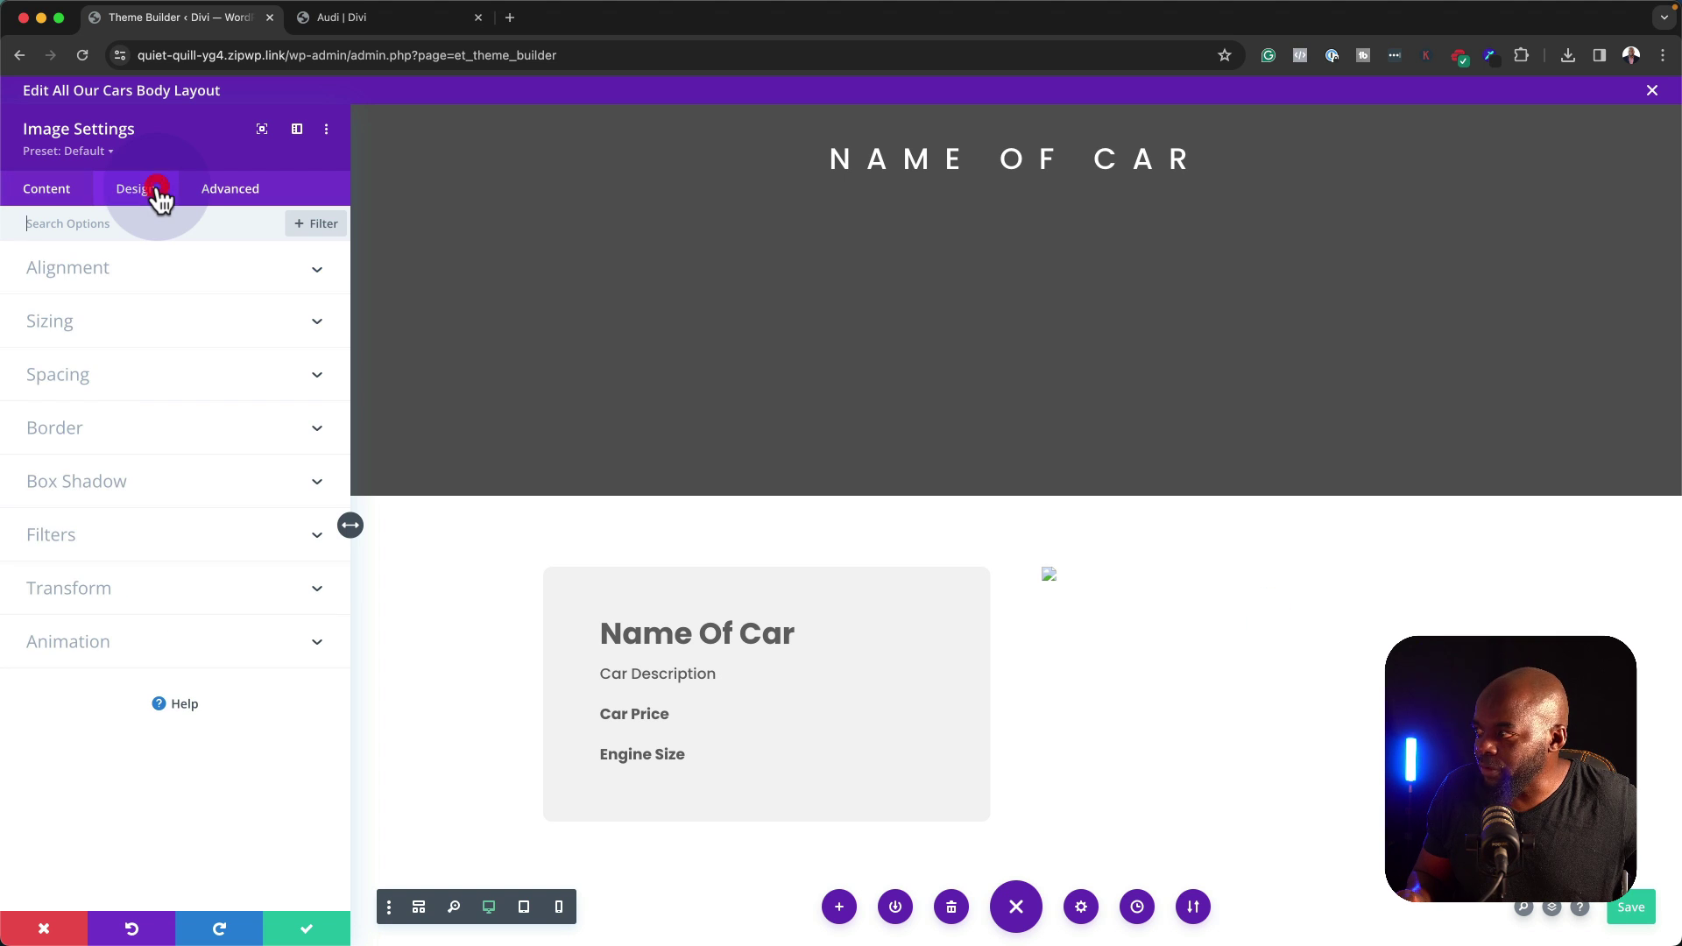
{"action": "left_click", "coordinate": [75, 425]}
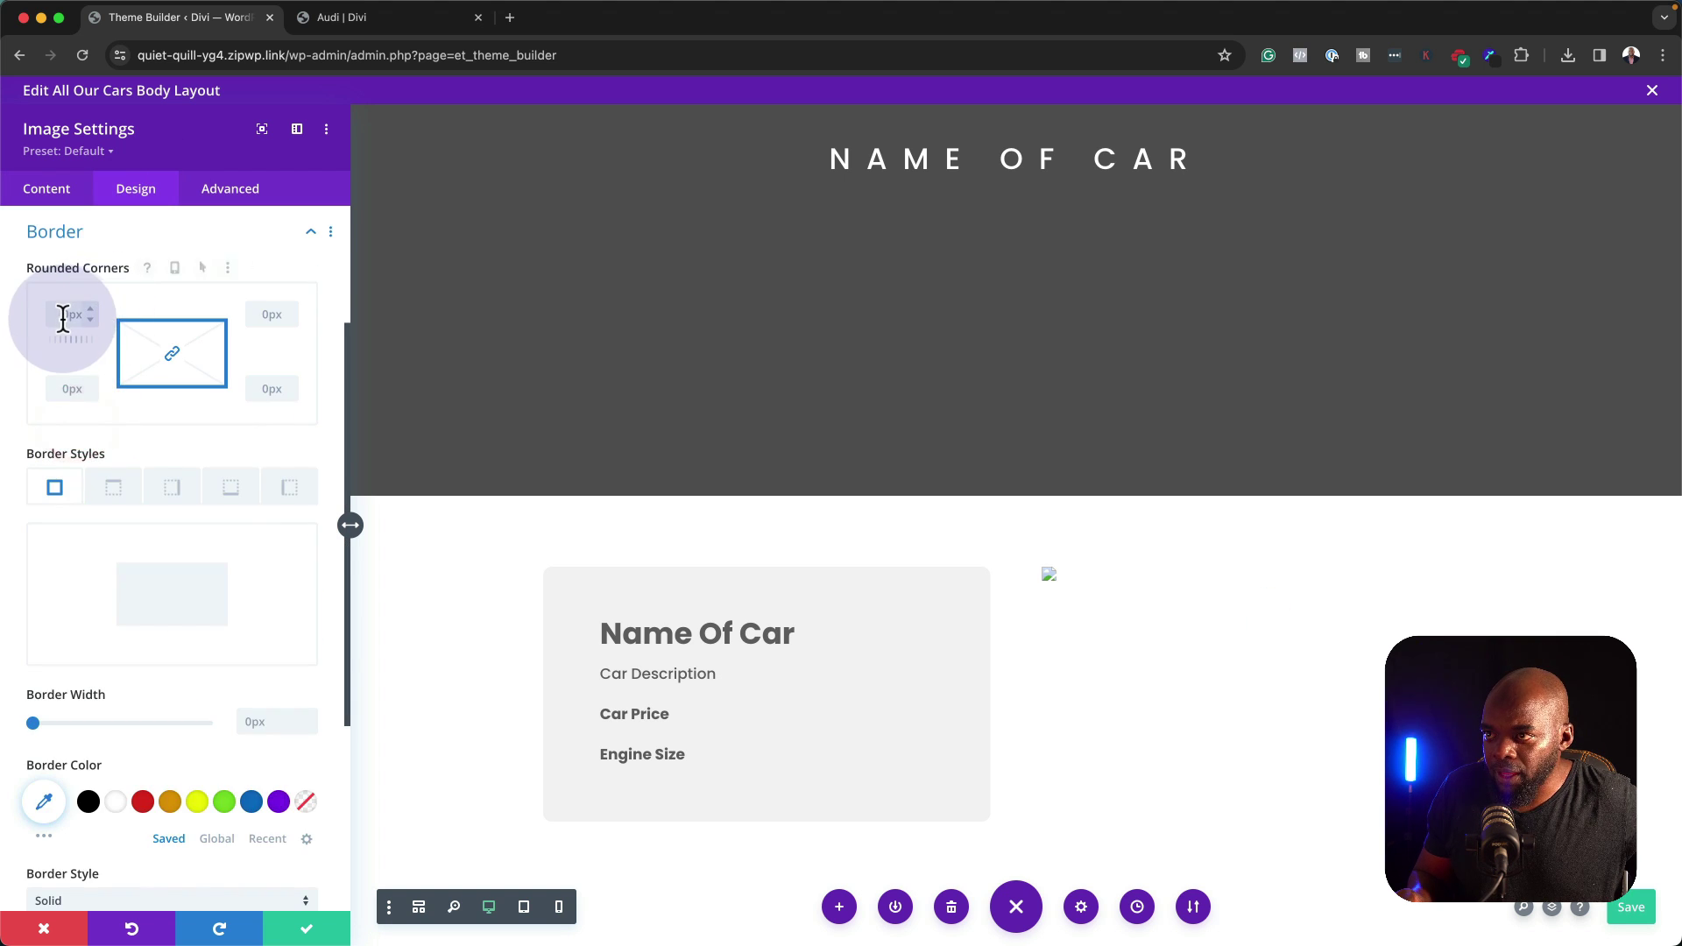
{"action": "type", "text": "10"}
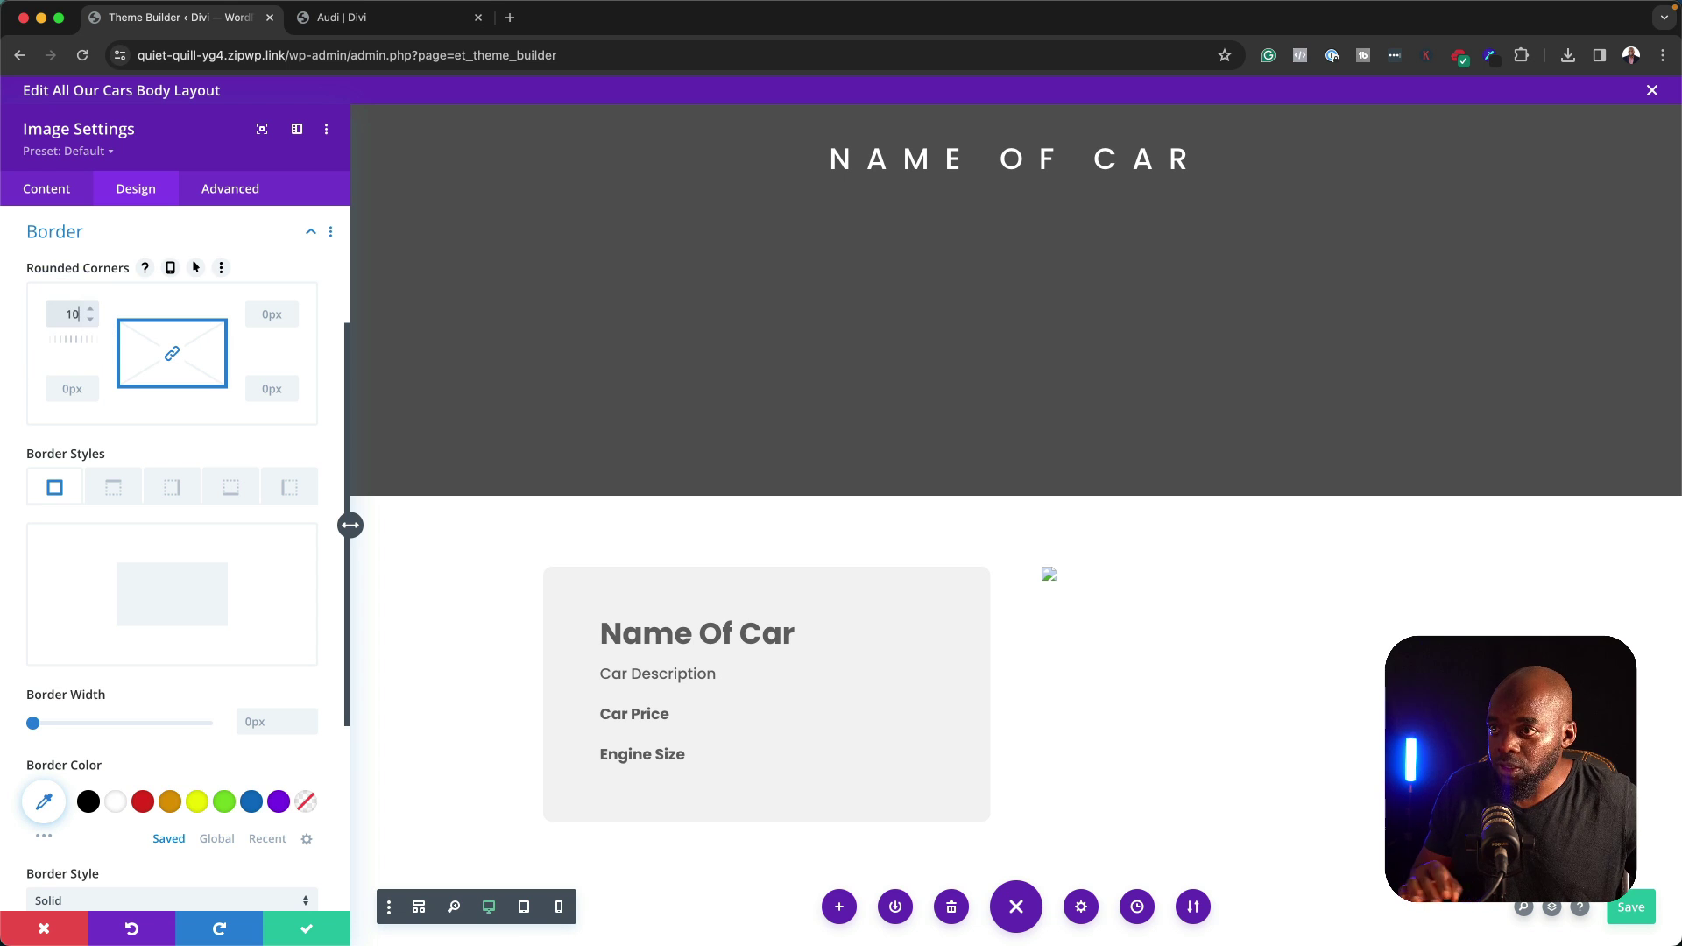
{"action": "left_click", "coordinate": [58, 359]}
{"action": "left_click", "coordinate": [317, 936]}
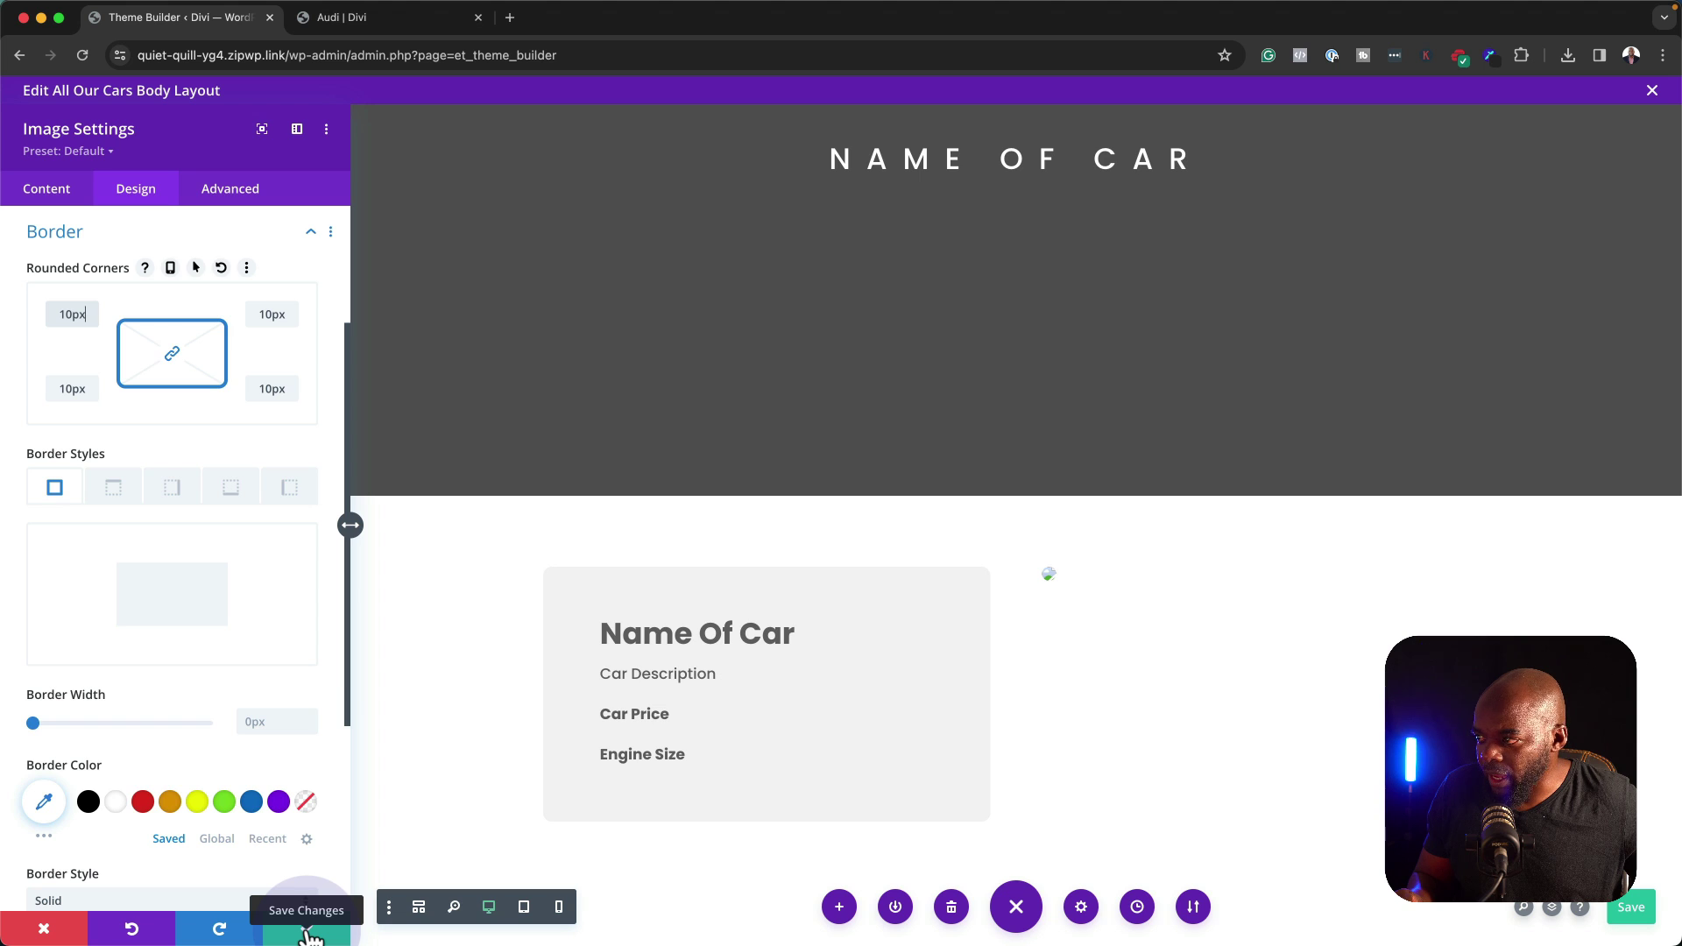
{"action": "left_click", "coordinate": [311, 933]}
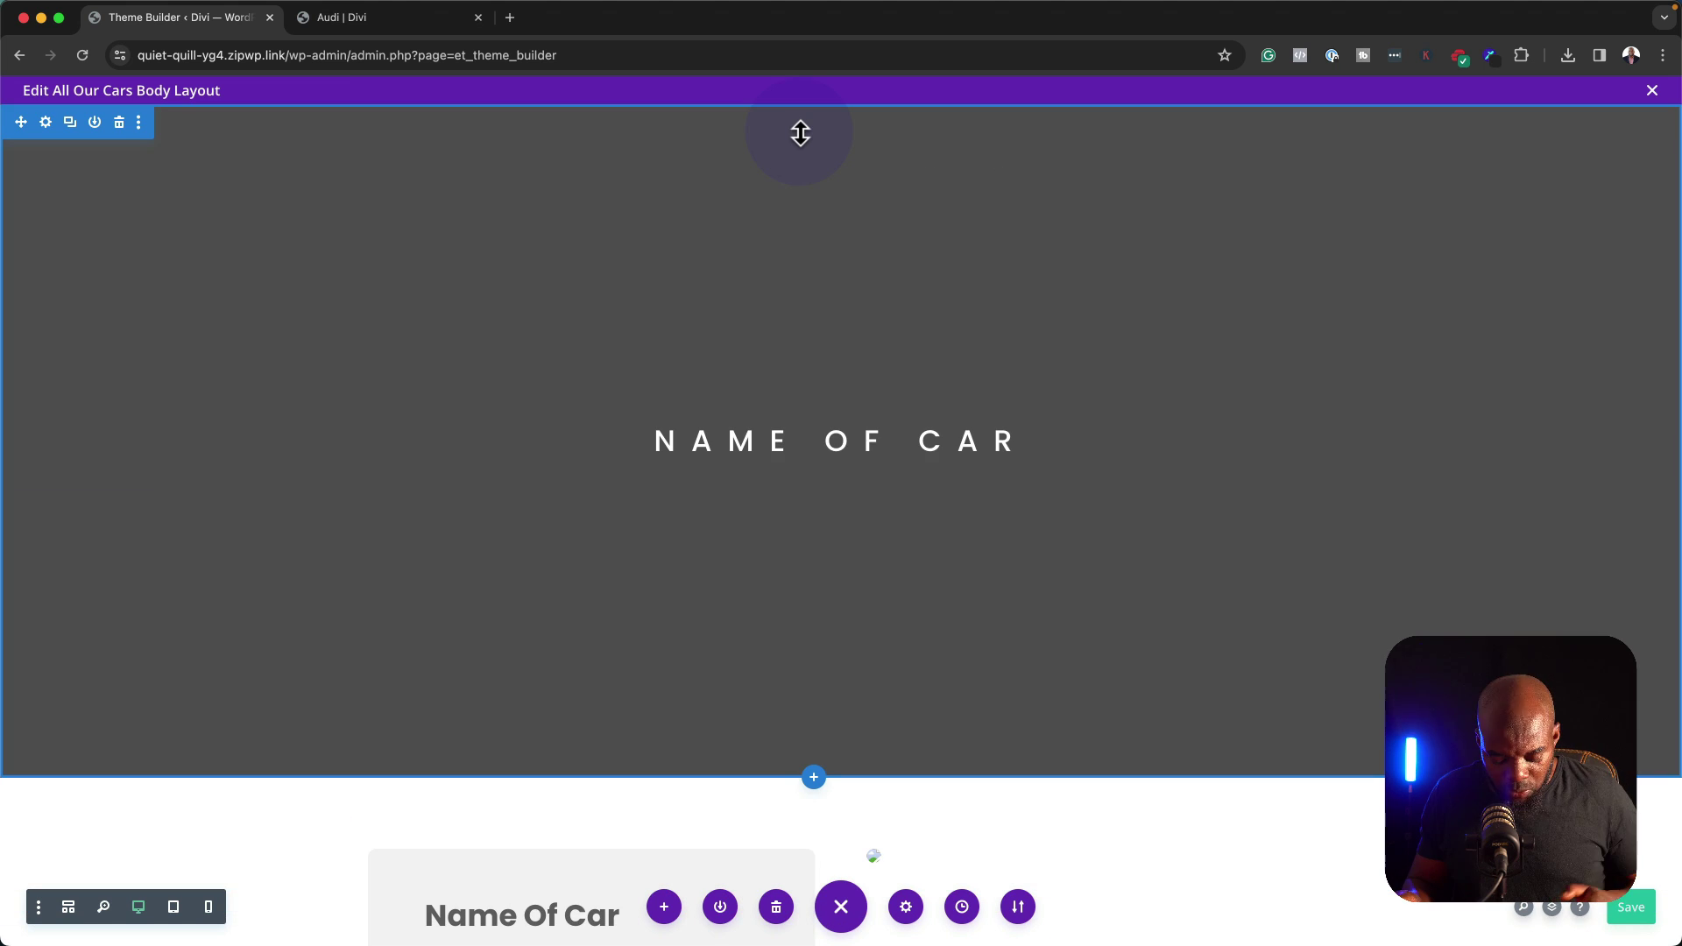
Check the reloaded Audi A5 page shows the car photo, then reopen the All Our Cars layout.
{"action": "left_click", "coordinate": [1653, 90]}
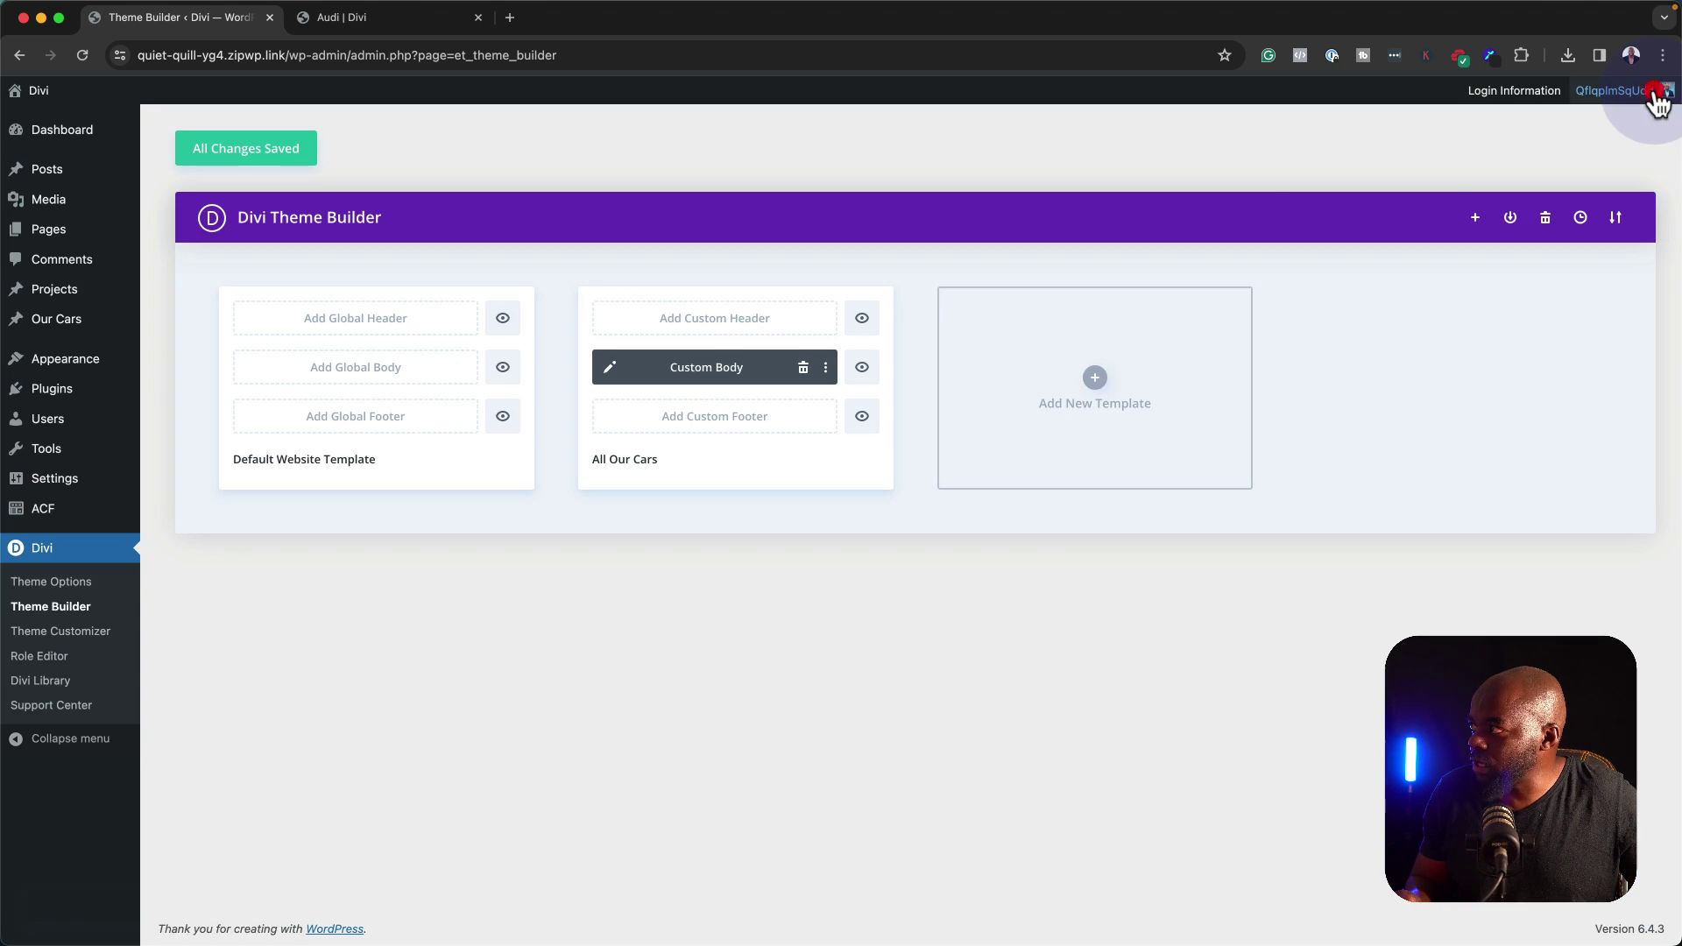
{"action": "left_click", "coordinate": [419, 19]}
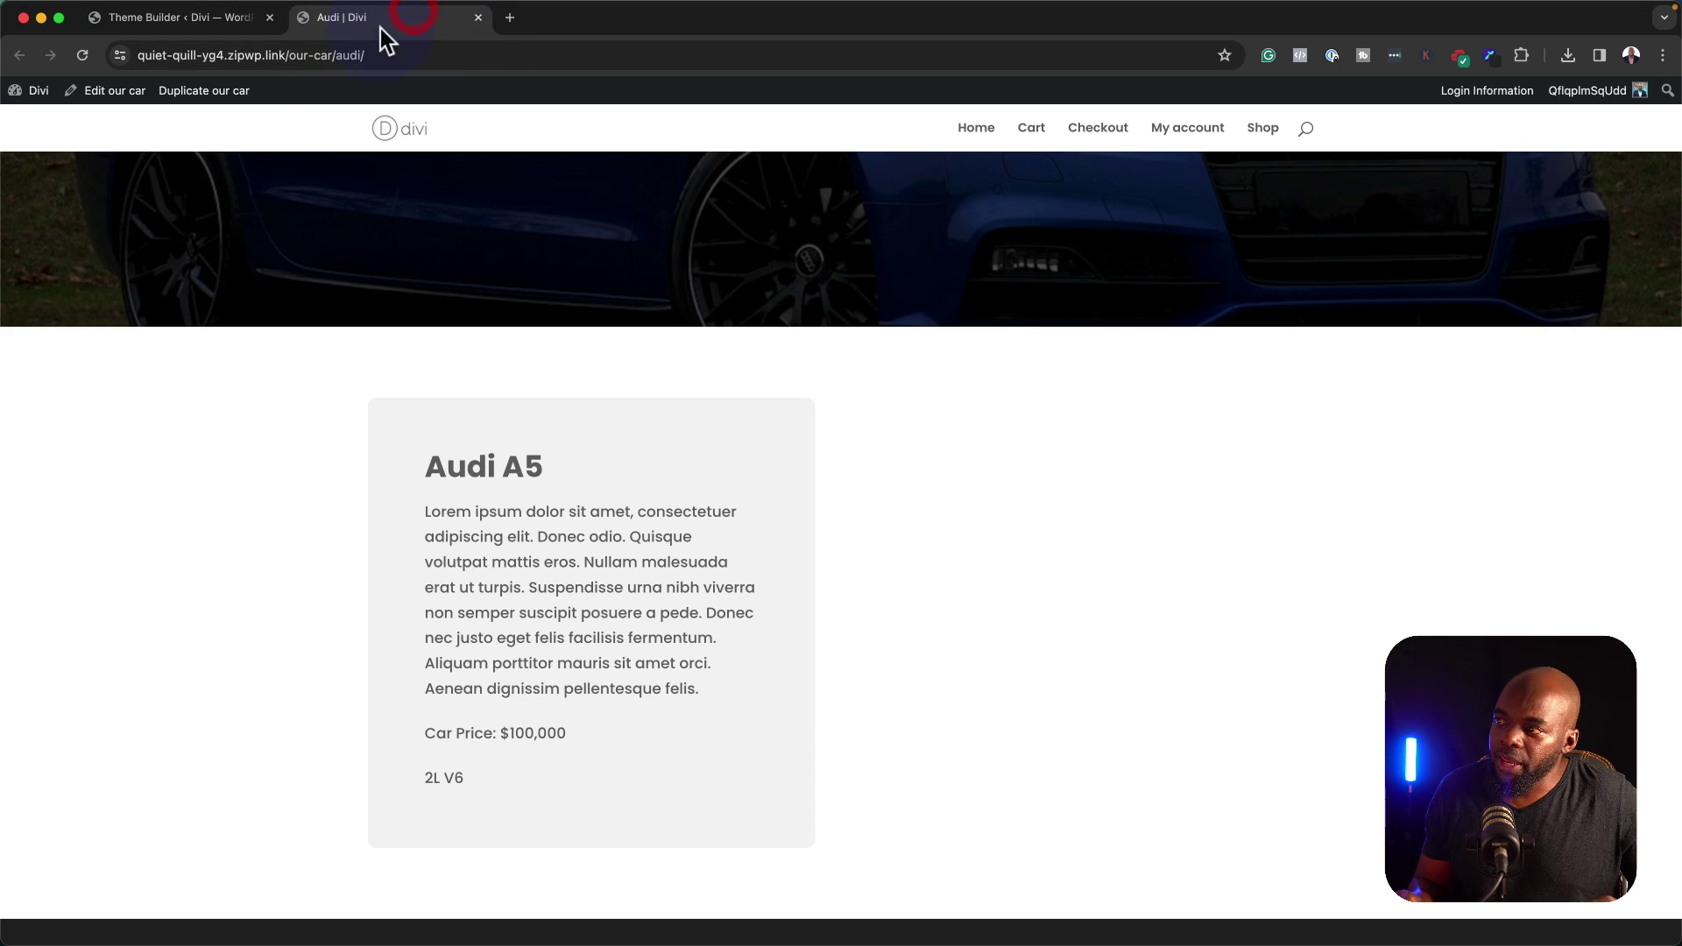
{"action": "left_click", "coordinate": [79, 58]}
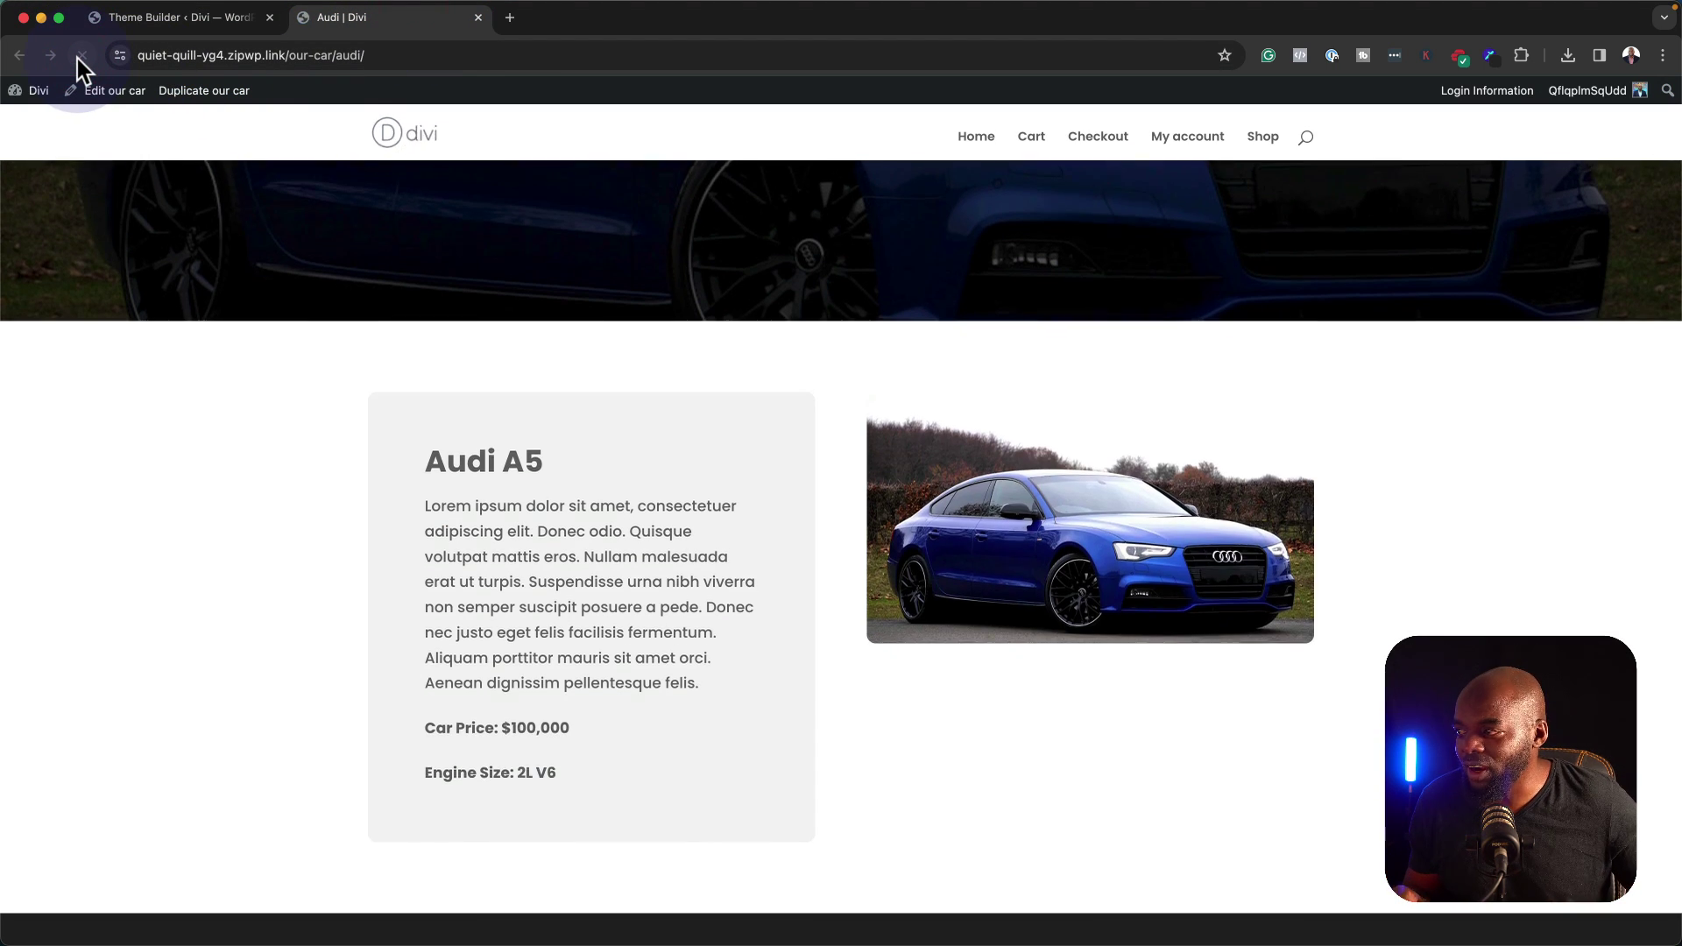
{"action": "left_click", "coordinate": [390, 532]}
{"action": "scroll", "coordinate": [390, 529], "scroll_direction": "up", "scroll_amount": 10}
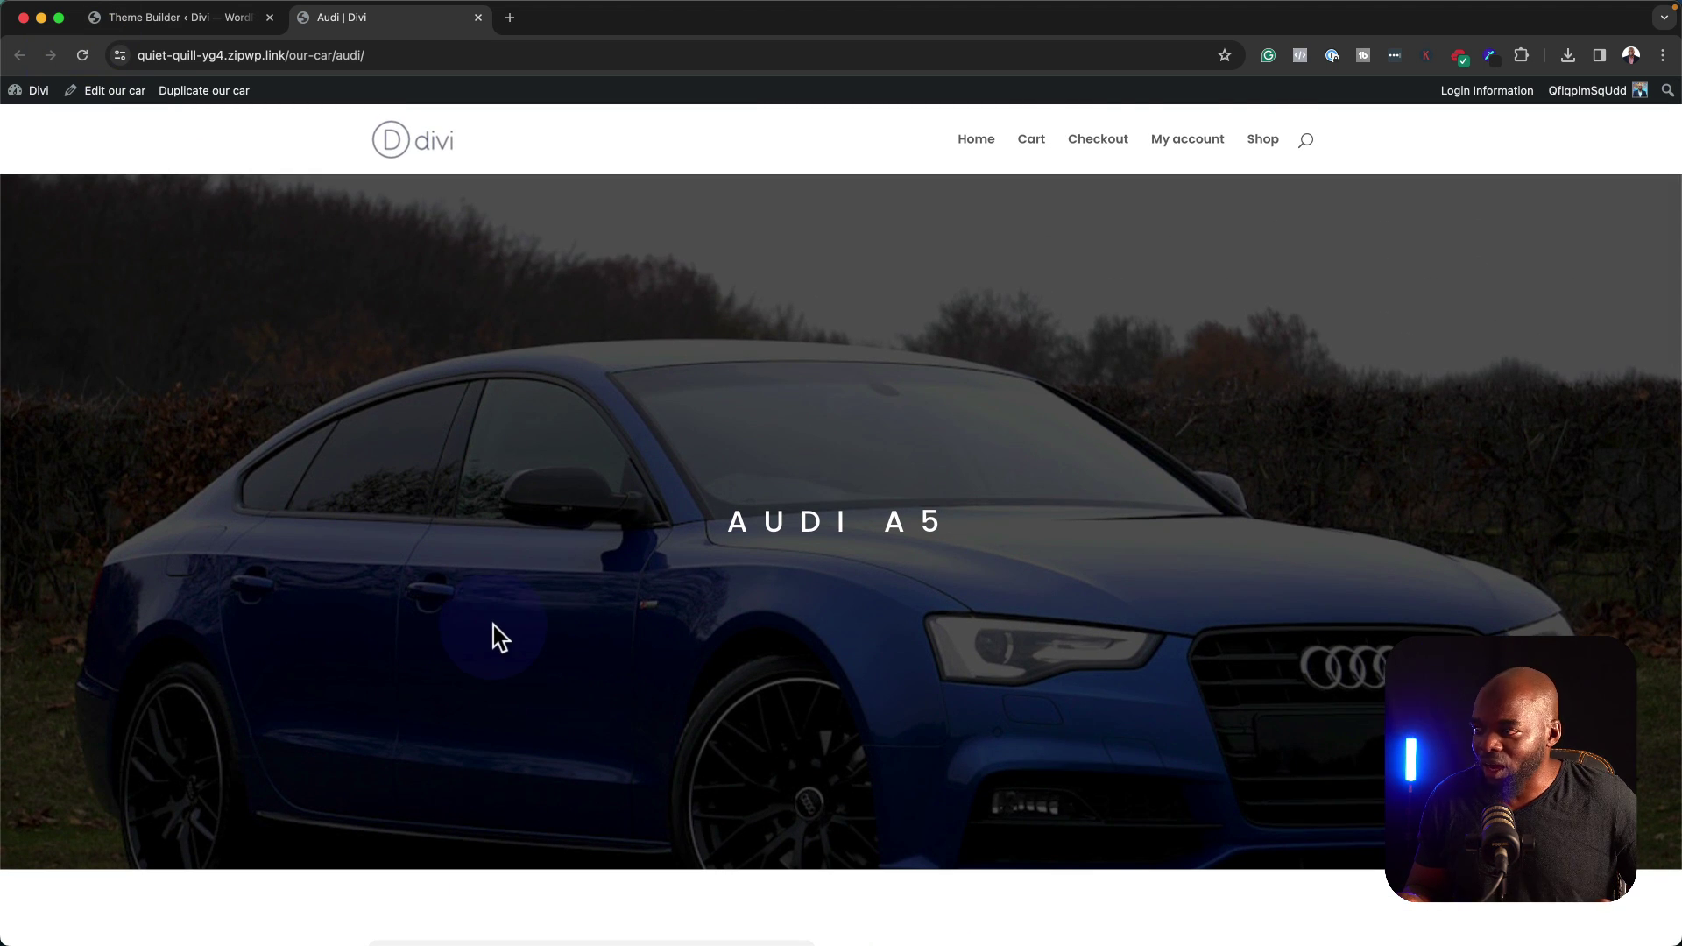
{"action": "scroll", "coordinate": [492, 626], "scroll_direction": "down", "scroll_amount": 5}
{"action": "scroll", "coordinate": [496, 622], "scroll_direction": "down", "scroll_amount": 3}
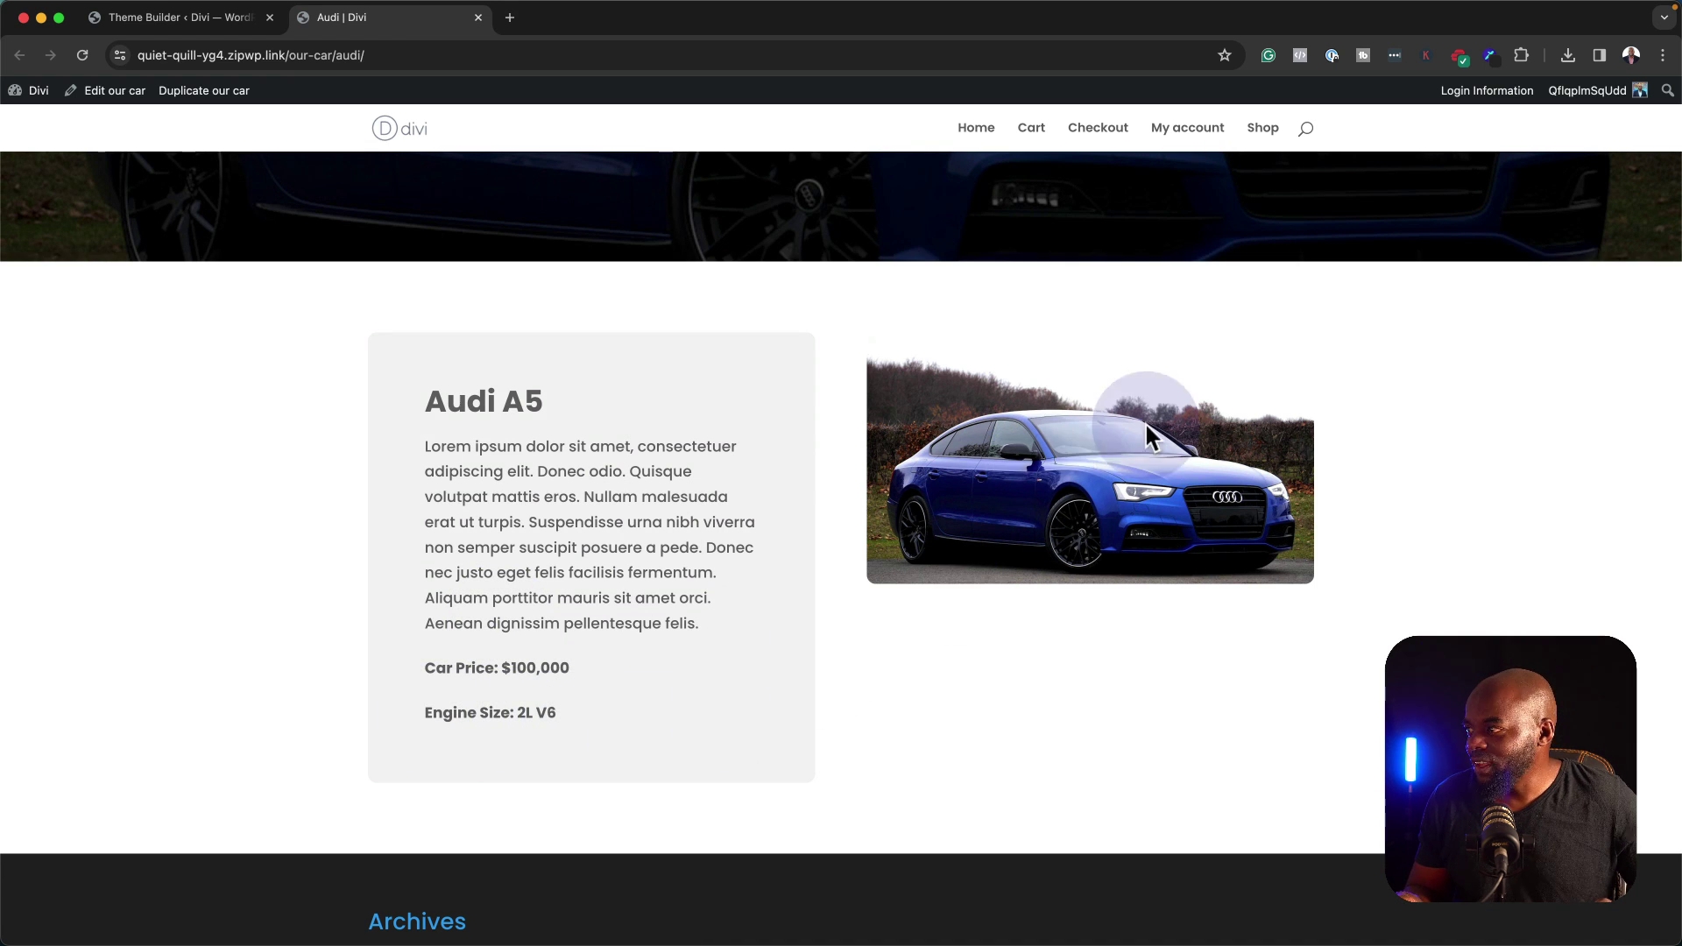
{"action": "scroll", "coordinate": [1127, 501], "scroll_direction": "up", "scroll_amount": 1}
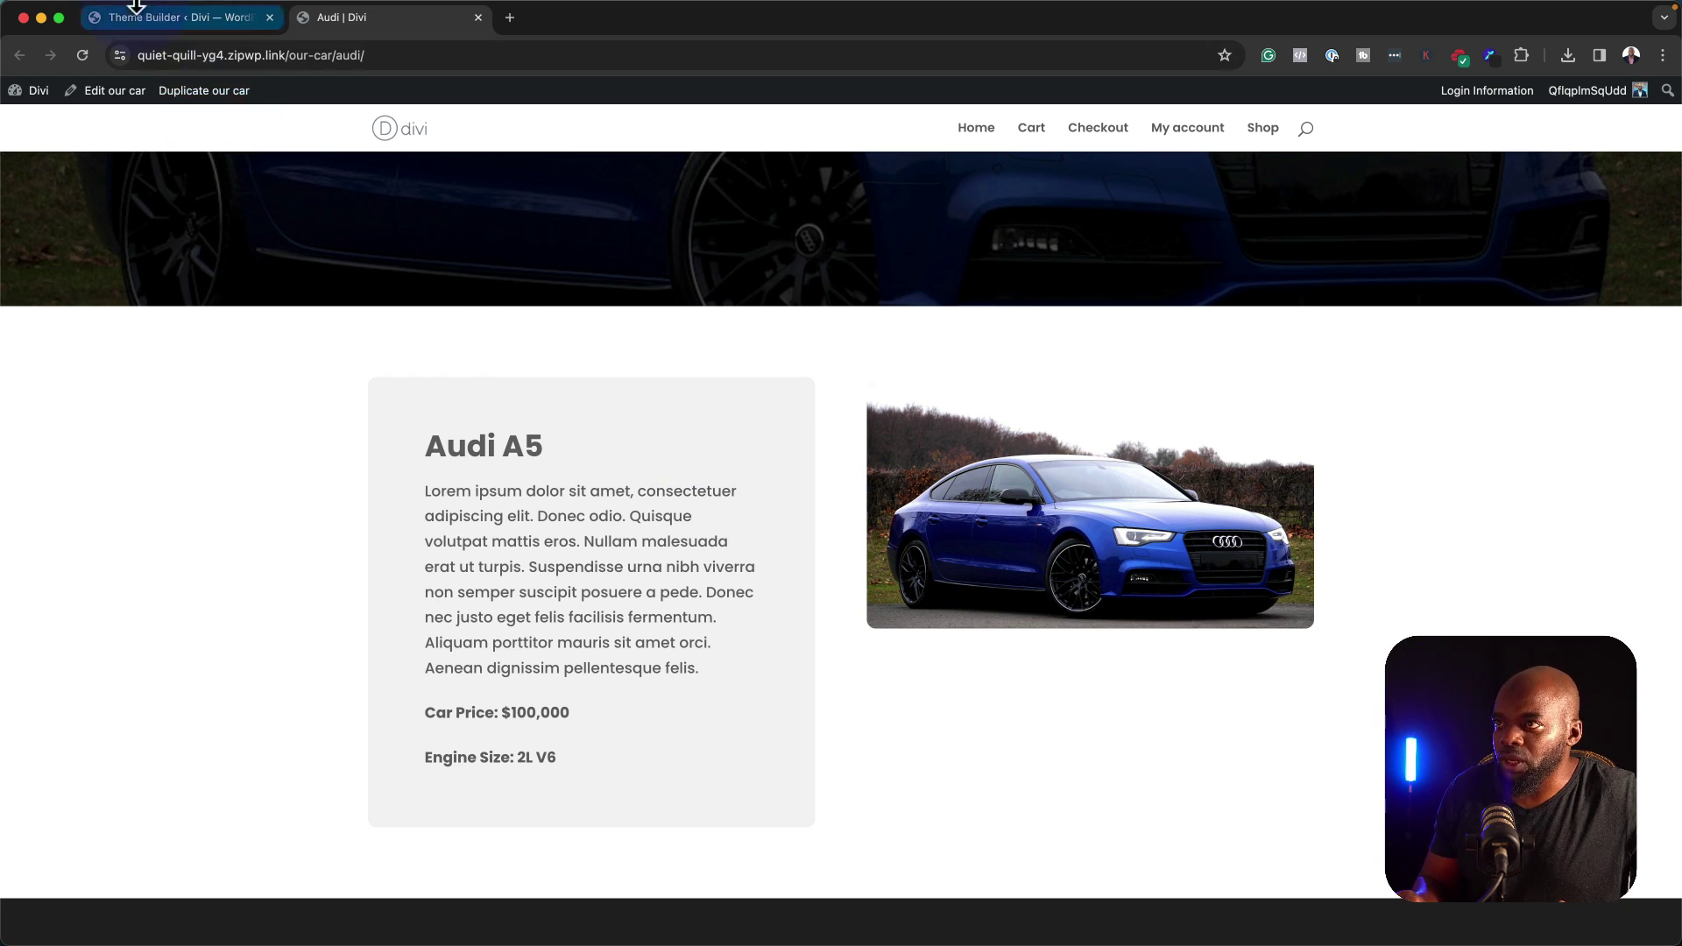
{"action": "left_click", "coordinate": [188, 28]}
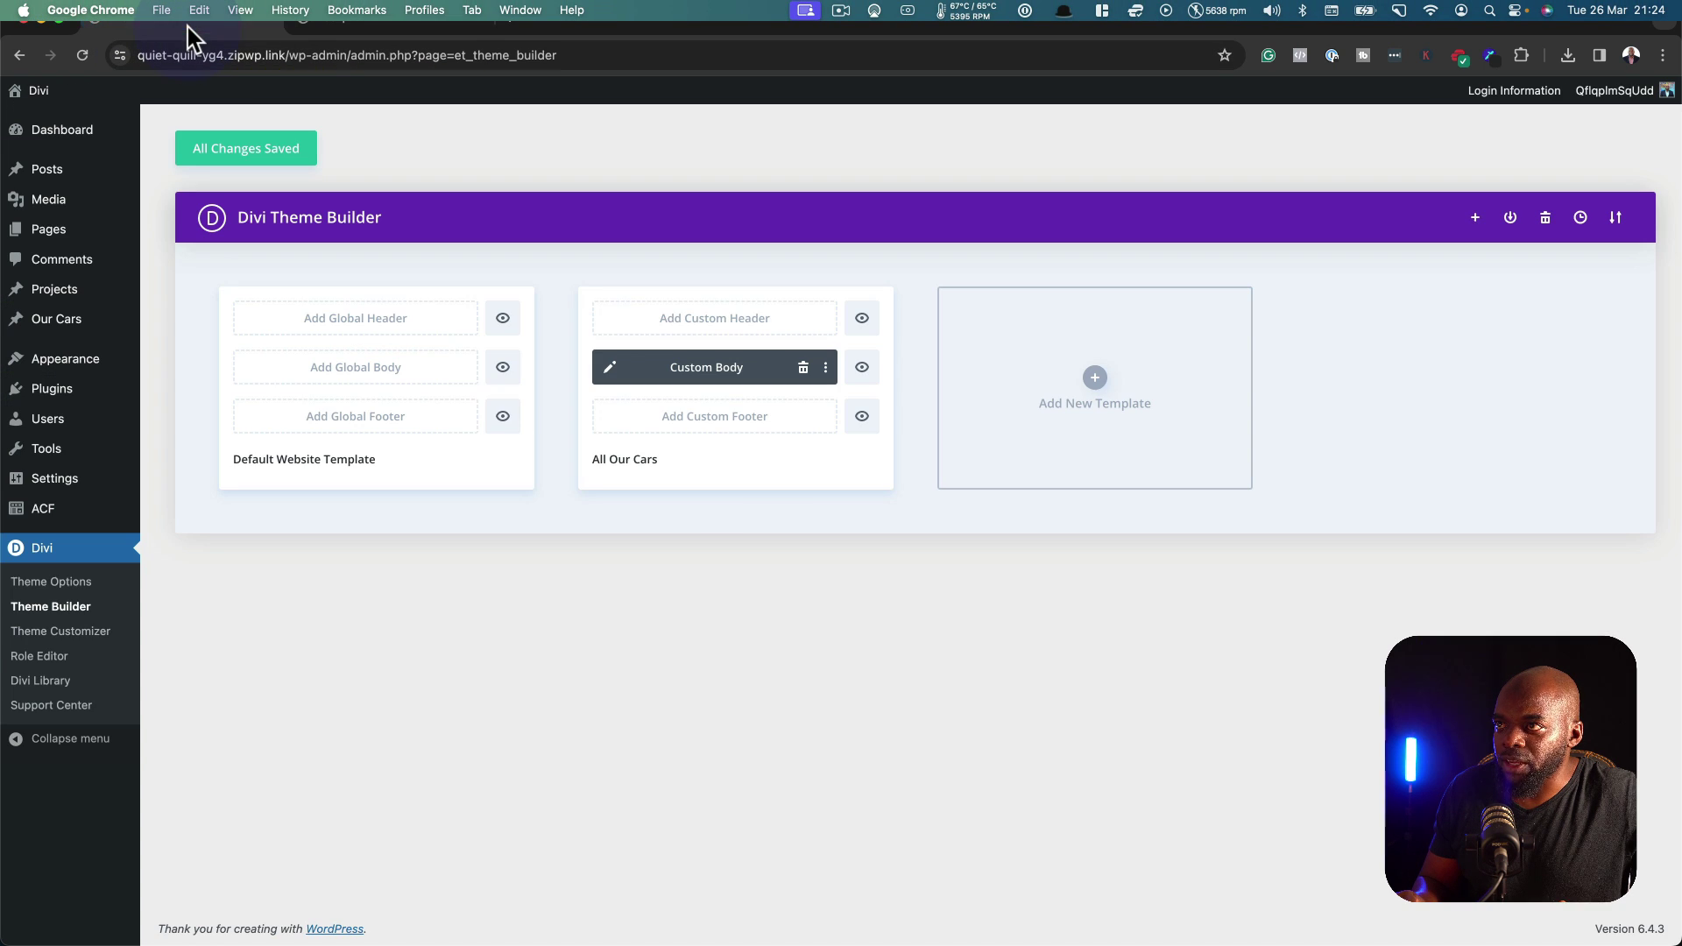
{"action": "left_click", "coordinate": [612, 368]}
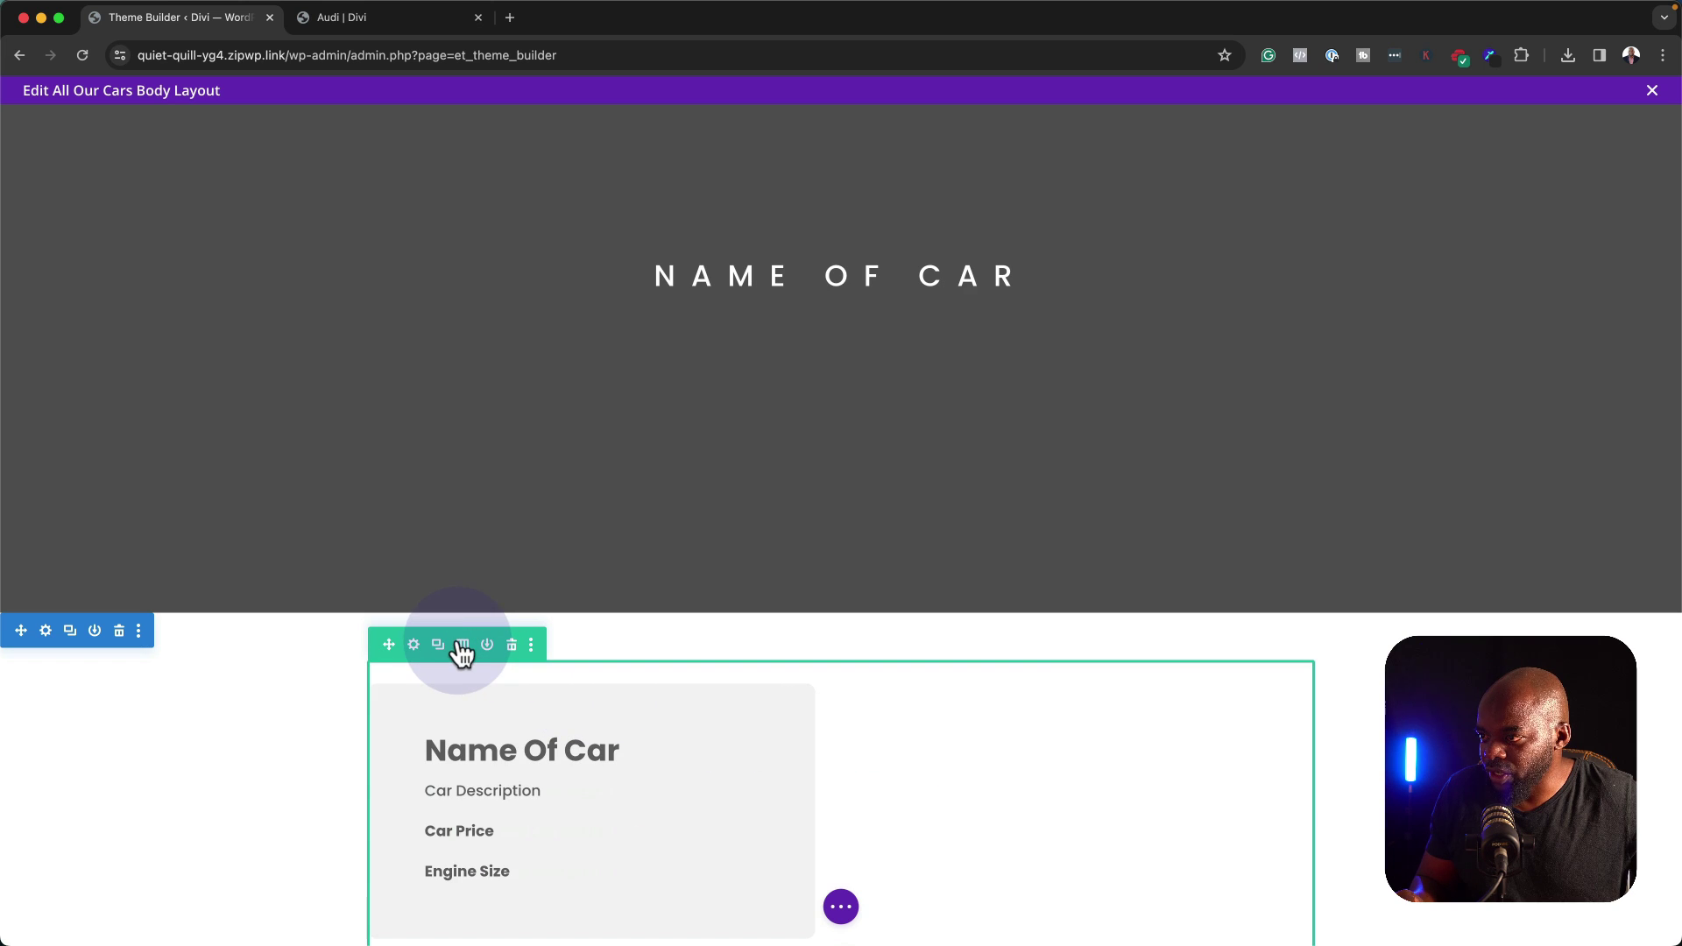
Split the car row into two equal 1/2 columns and set its max width to 80%.
{"action": "left_click", "coordinate": [463, 647]}
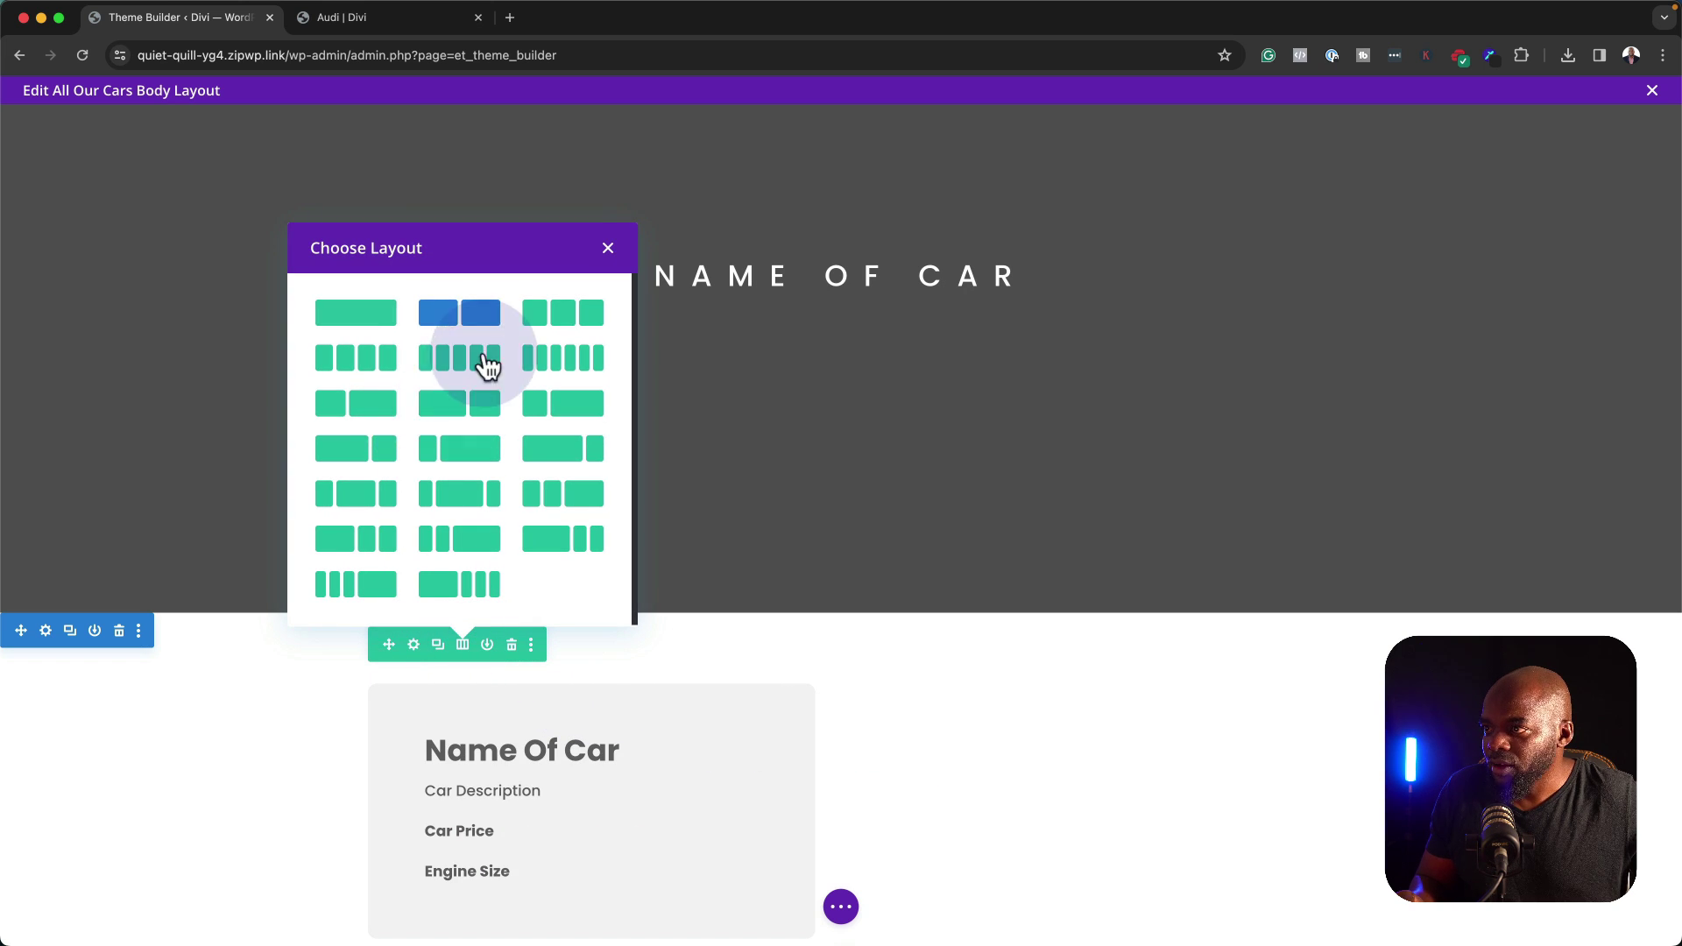
{"action": "left_click", "coordinate": [375, 407]}
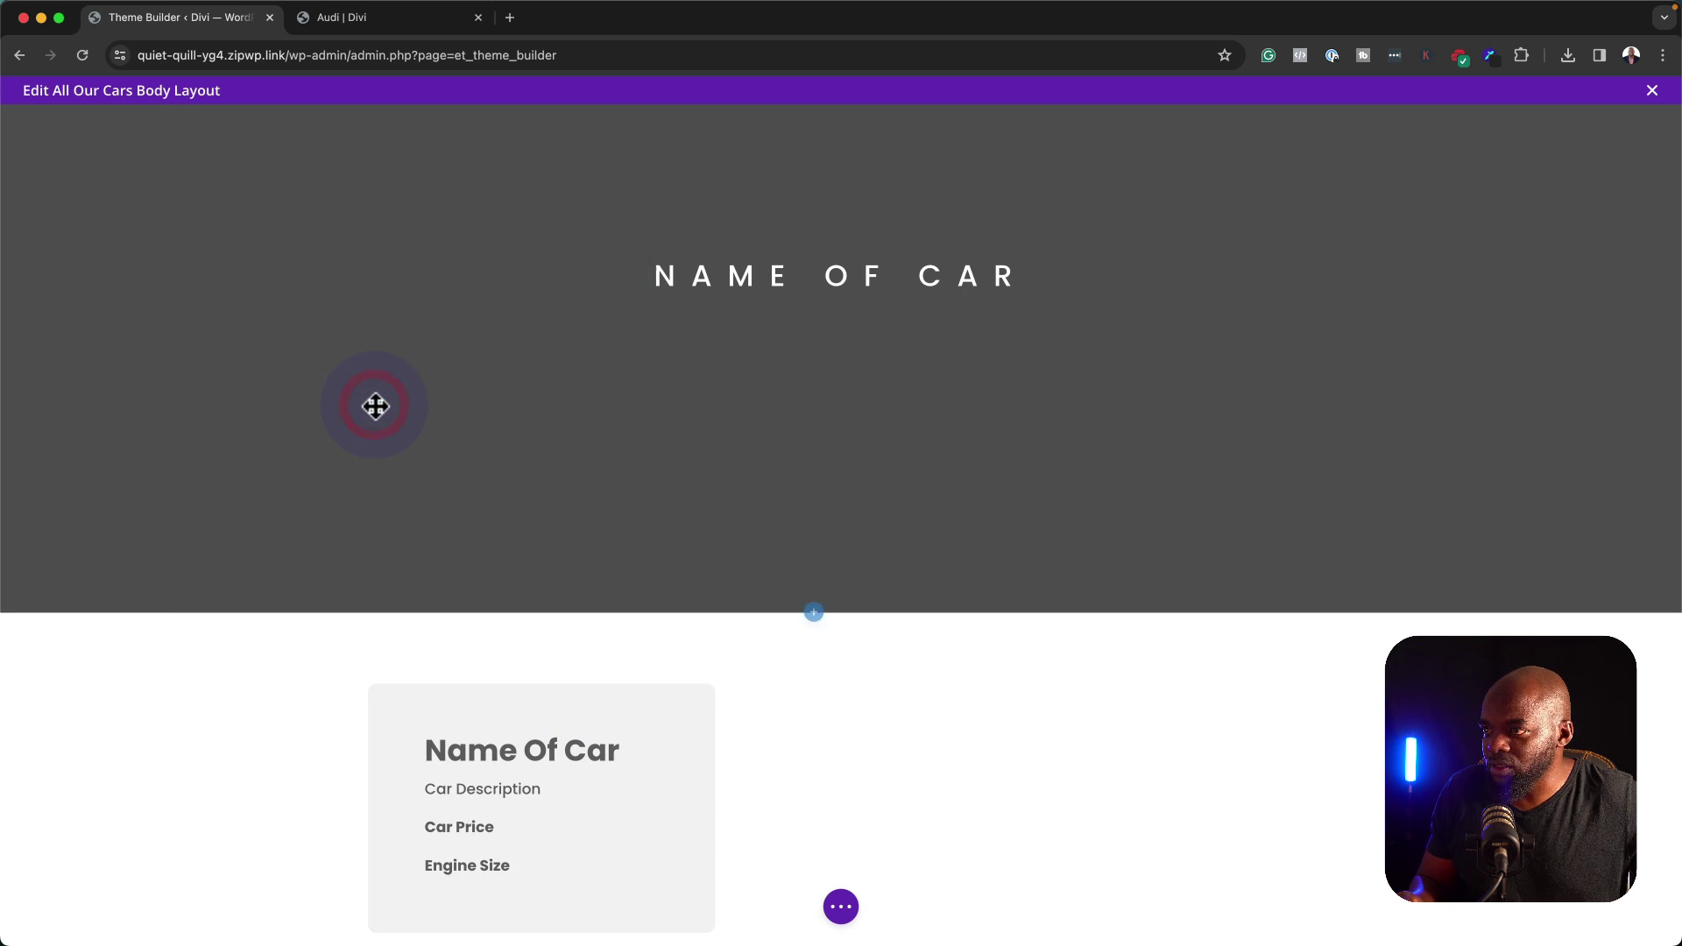
{"action": "scroll", "coordinate": [683, 668], "scroll_direction": "down", "scroll_amount": 3}
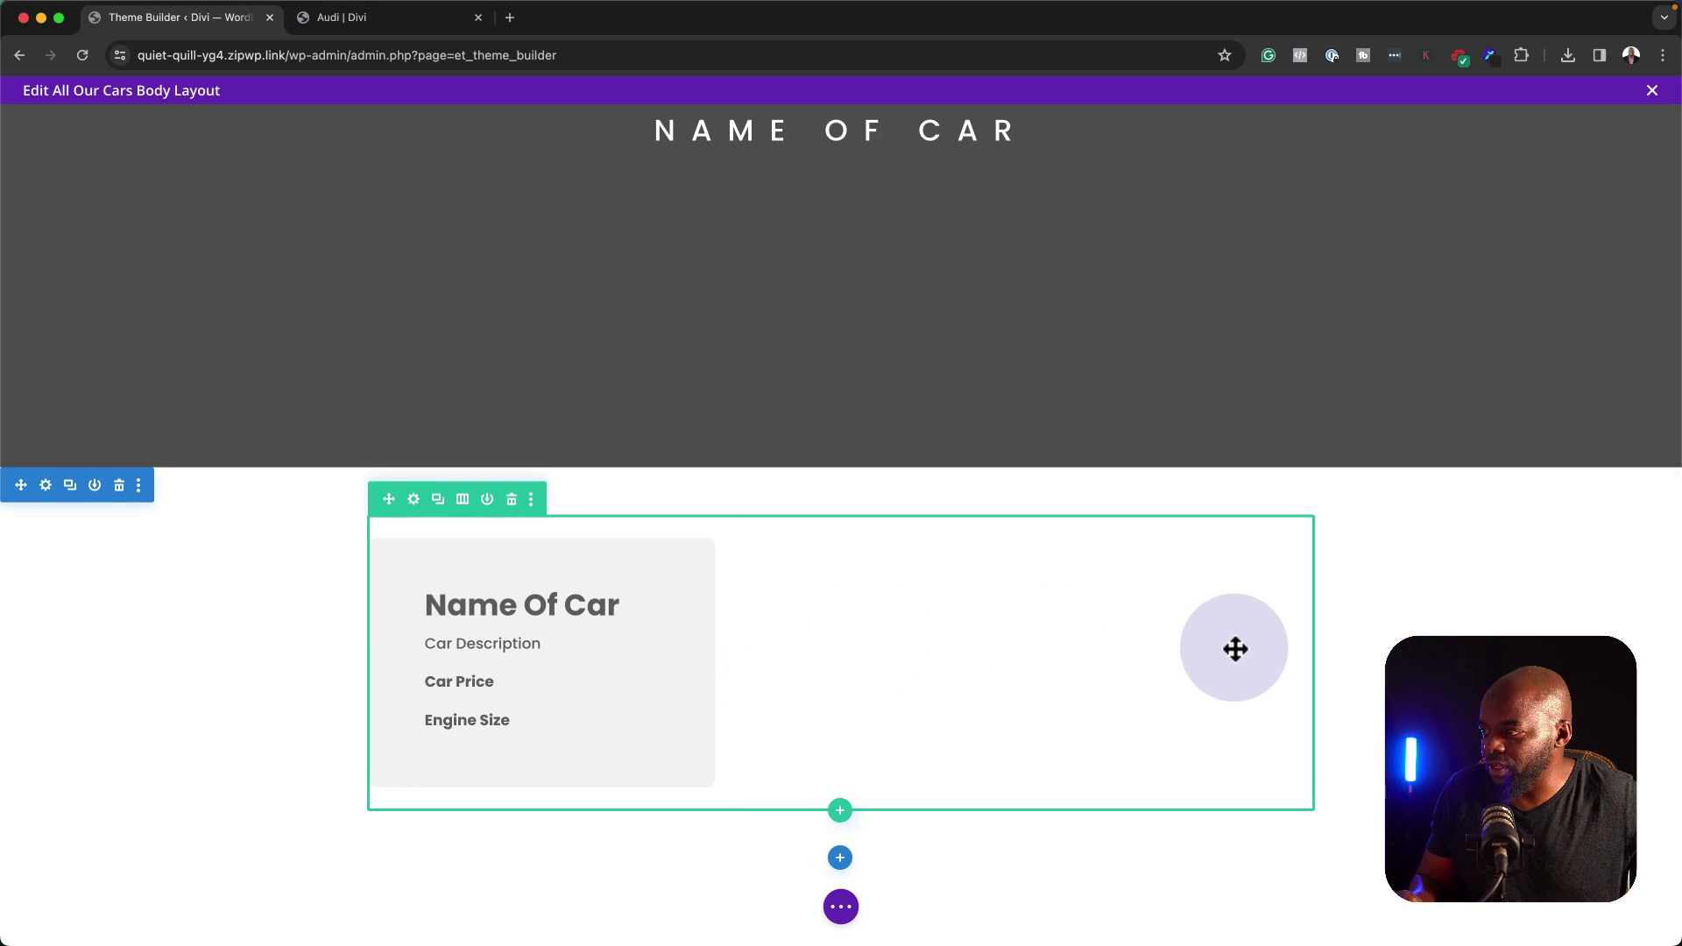
{"action": "left_click", "coordinate": [412, 499]}
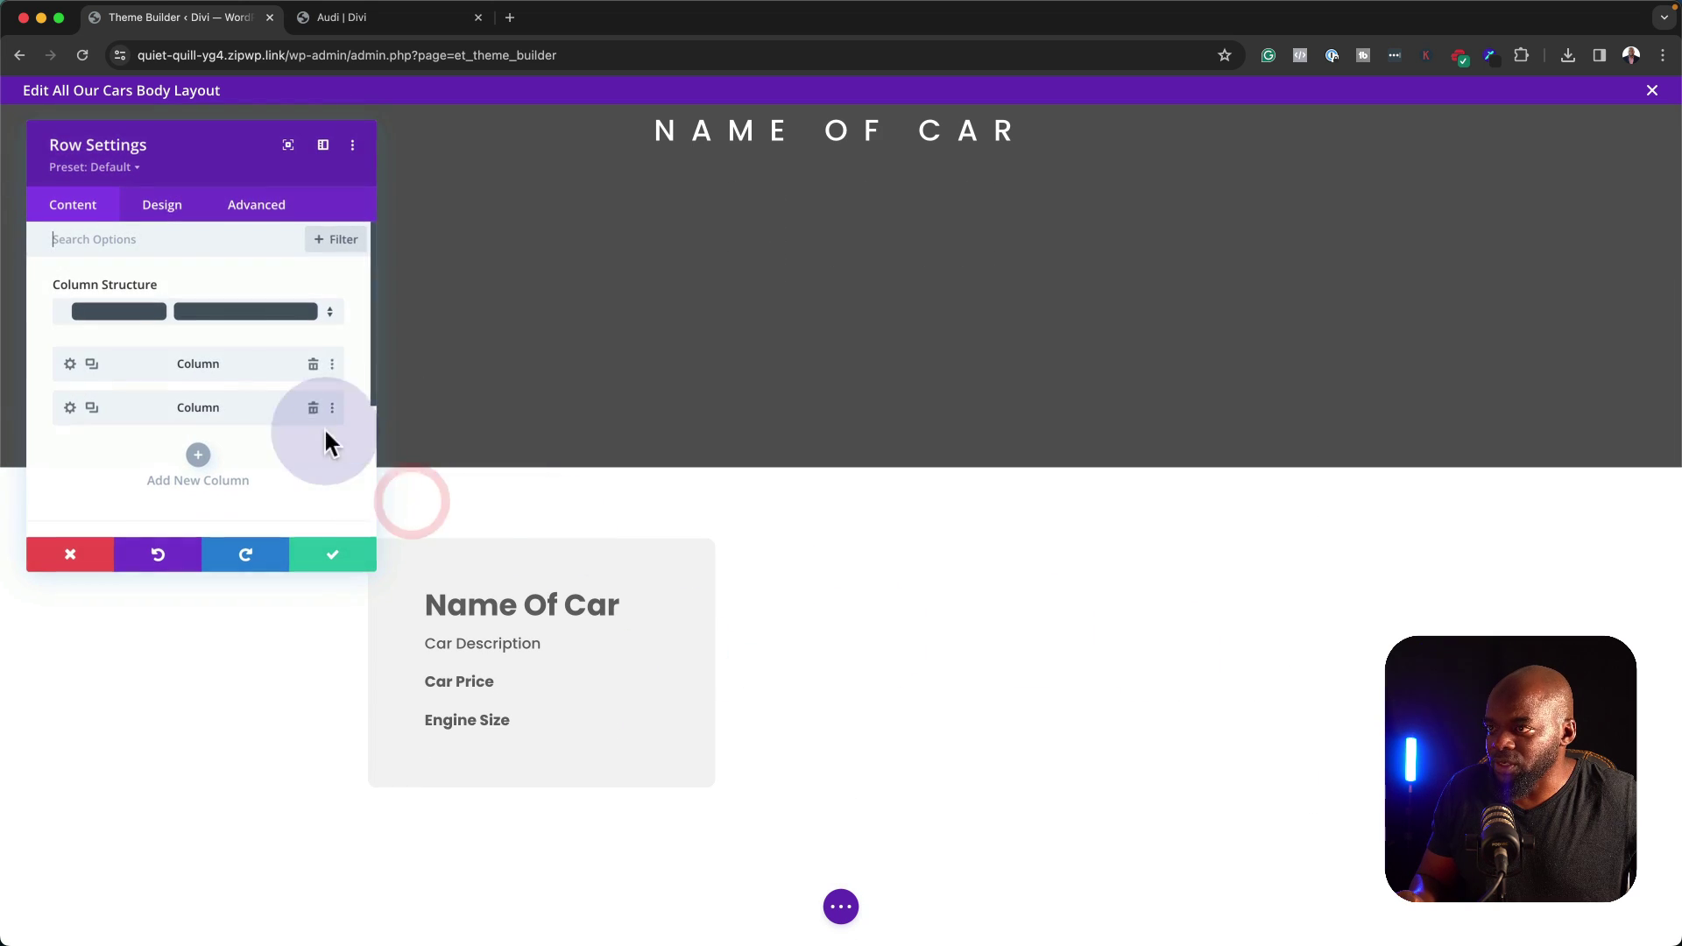
{"action": "left_click", "coordinate": [162, 207]}
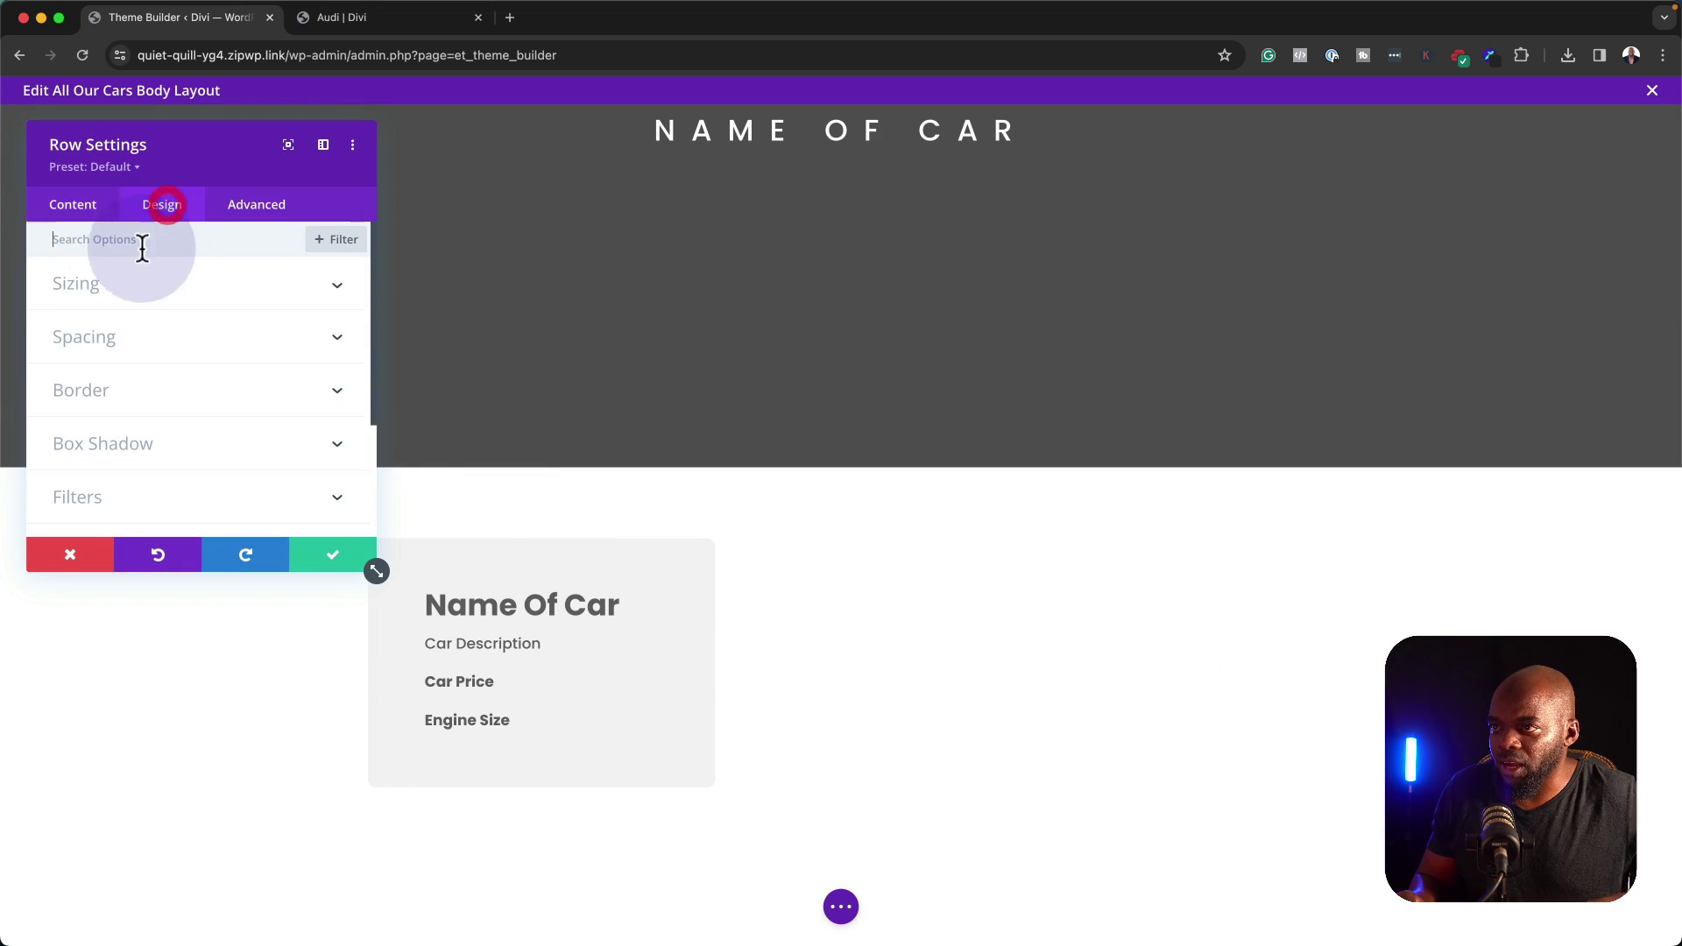
{"action": "left_click", "coordinate": [111, 289]}
{"action": "scroll", "coordinate": [301, 458], "scroll_direction": "down", "scroll_amount": 2}
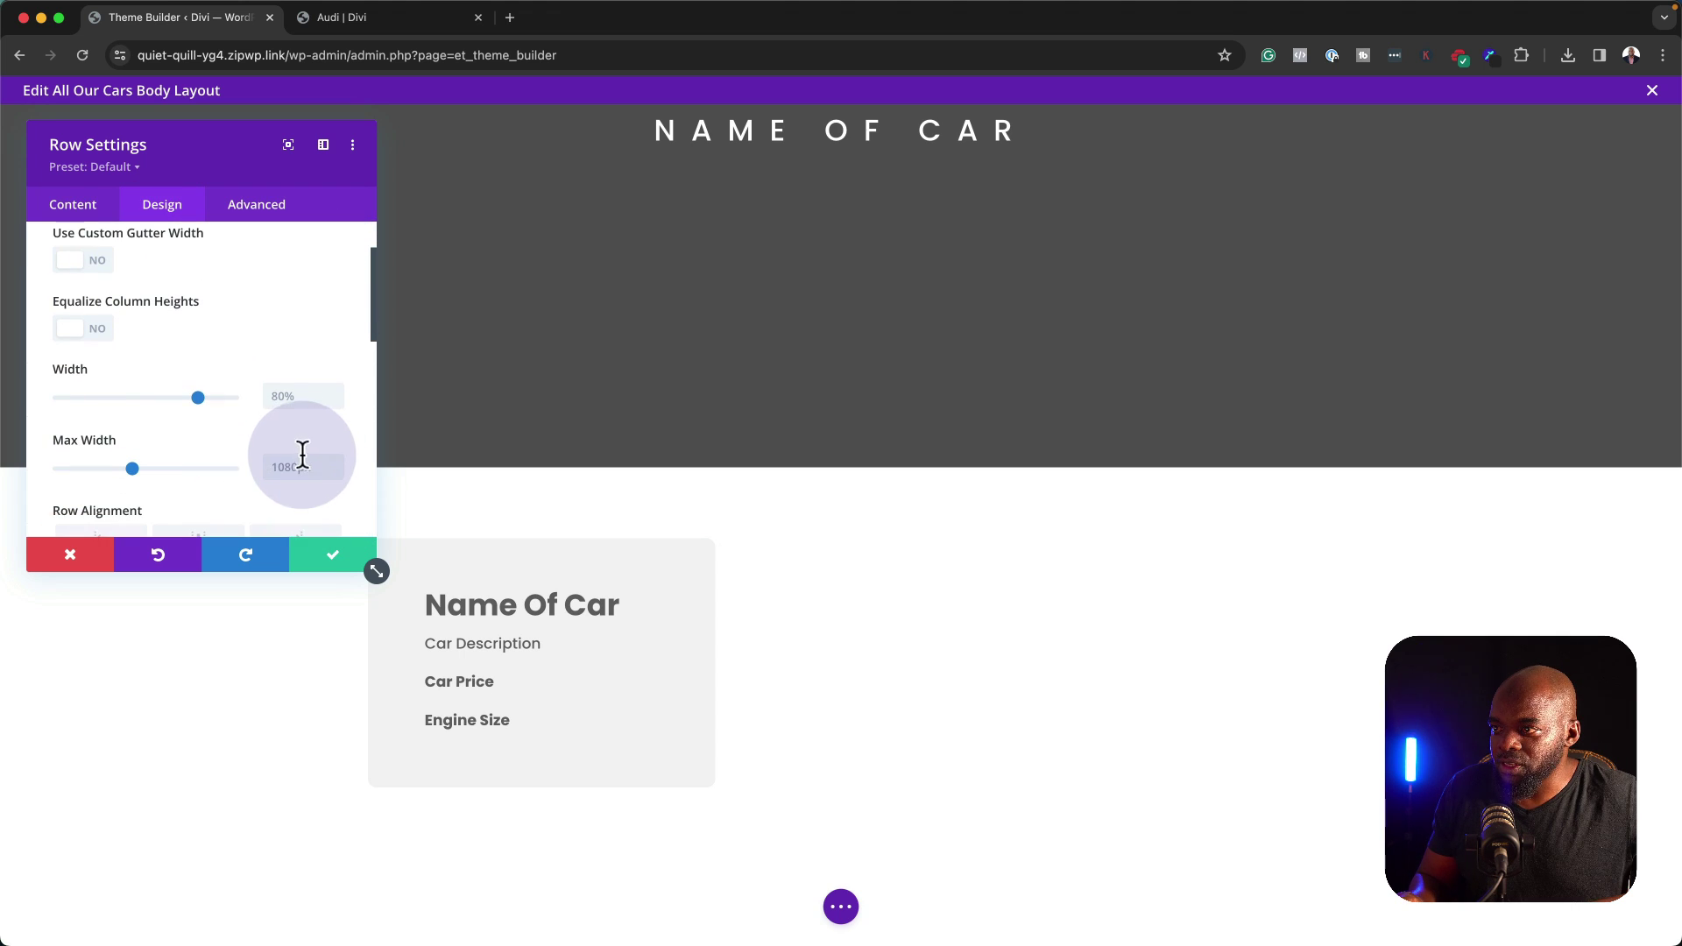
{"action": "left_click", "coordinate": [292, 472]}
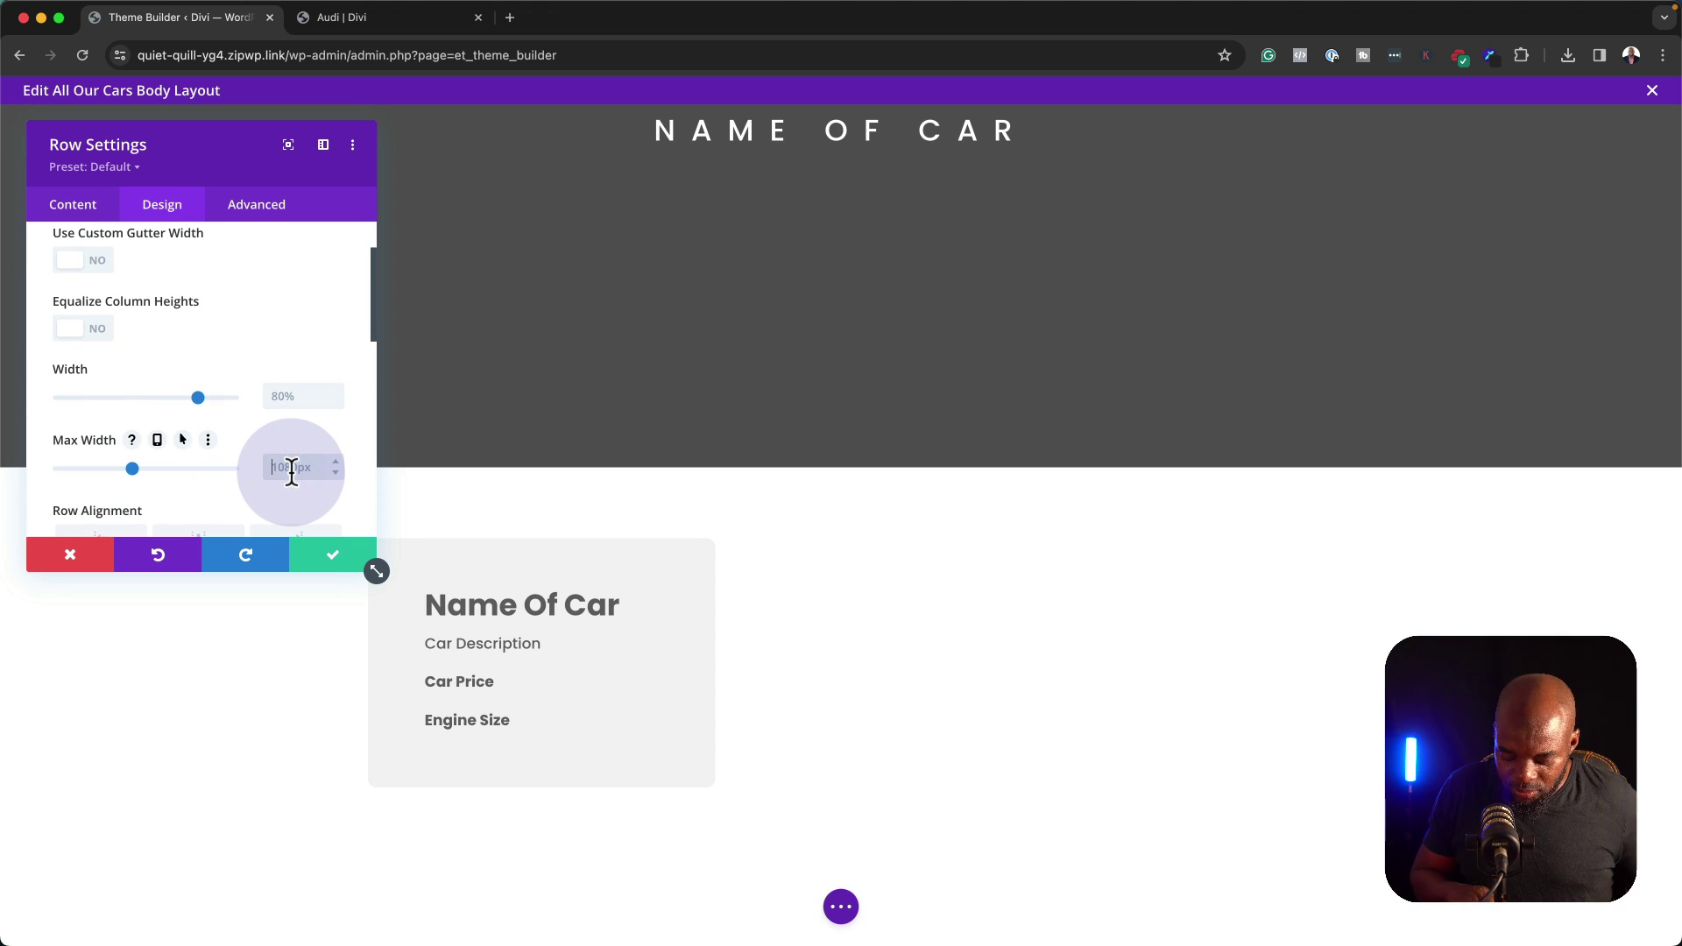
{"action": "type", "text": "80%"}
{"action": "left_click", "coordinate": [147, 324]}
Enable a custom gutter width of 2, save the row, and close the layout editor.
{"action": "scroll", "coordinate": [176, 350], "scroll_direction": "up", "scroll_amount": 1}
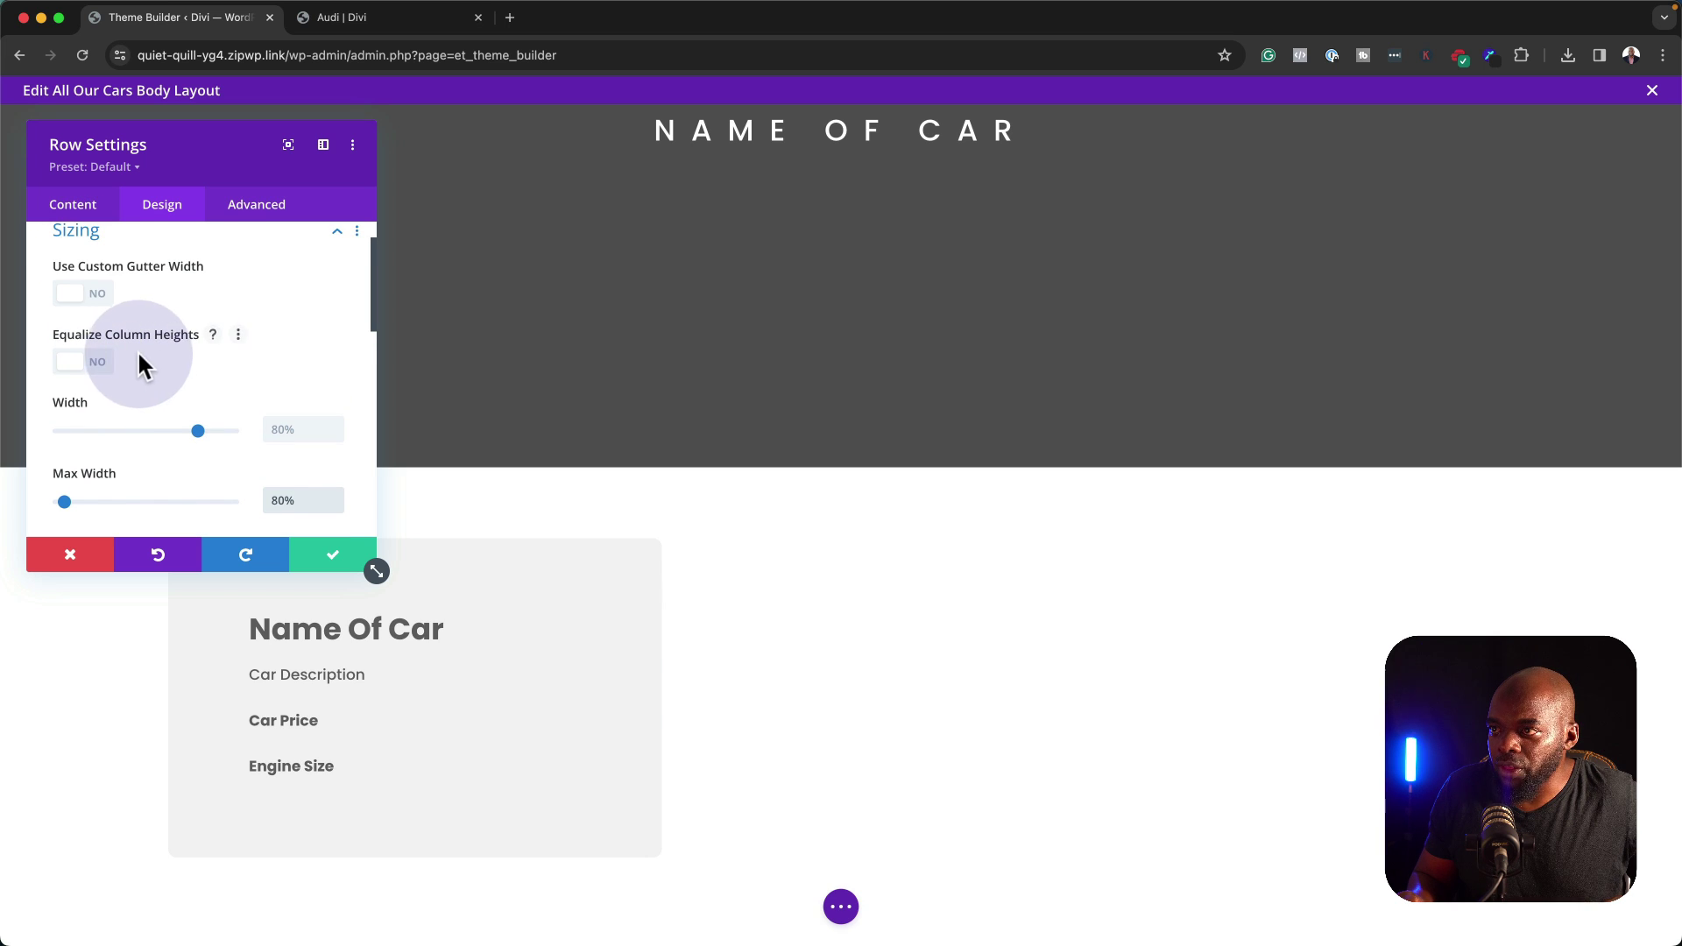
{"action": "left_click", "coordinate": [103, 294]}
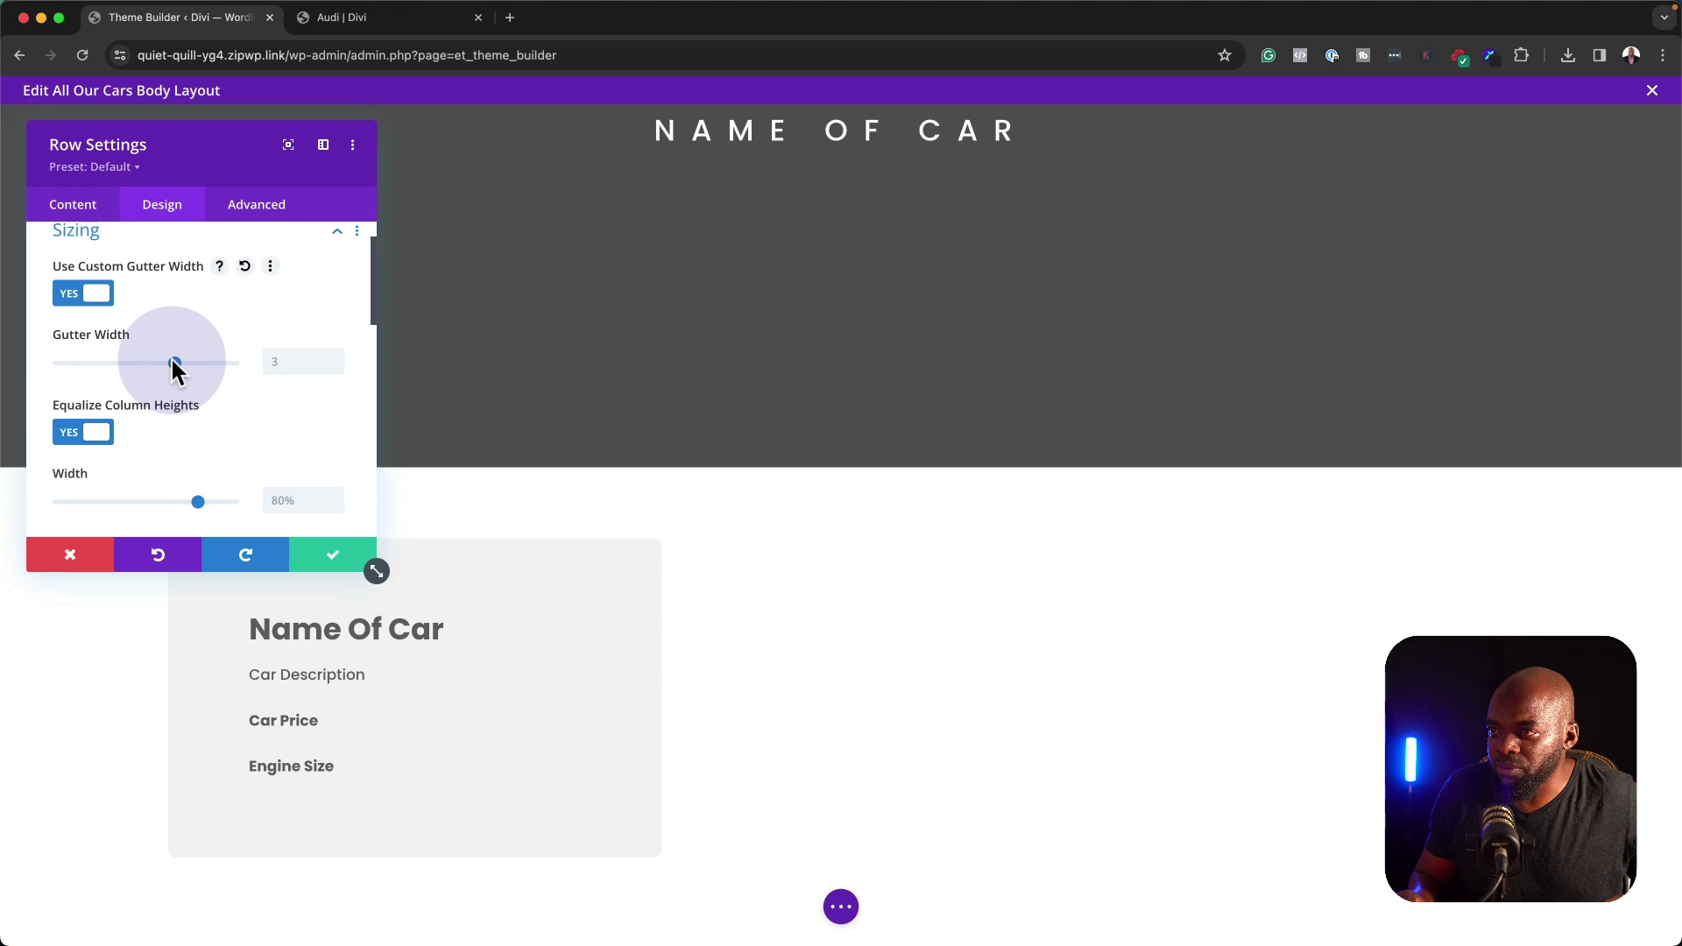
{"action": "left_click", "coordinate": [136, 363]}
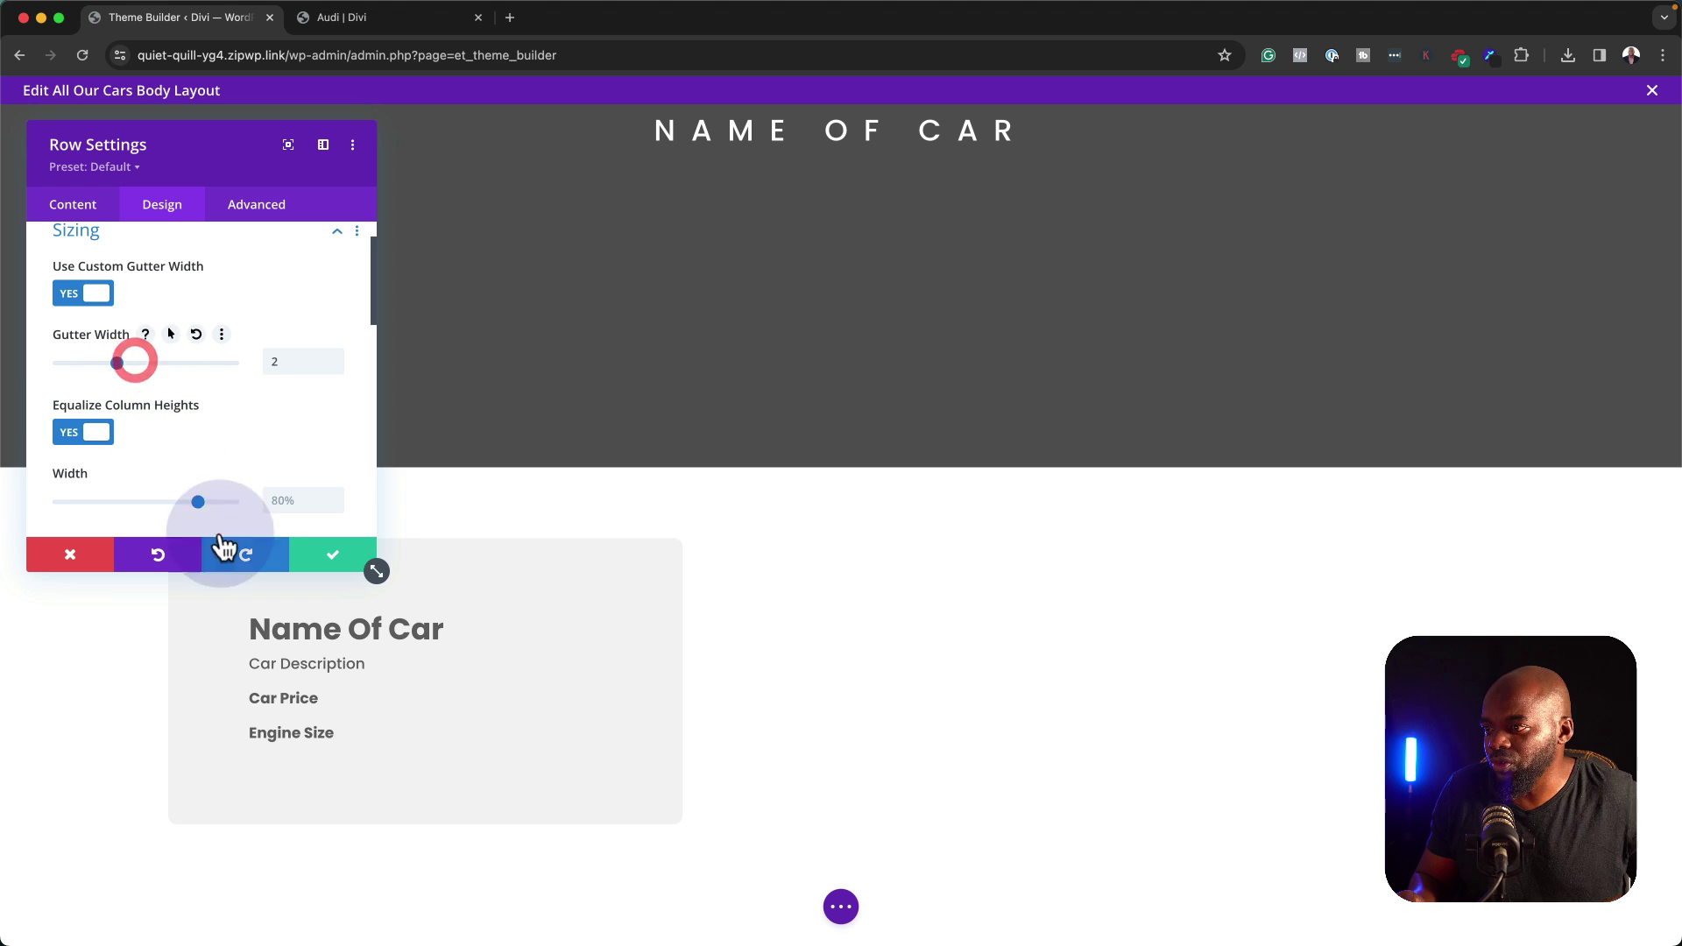
{"action": "left_click", "coordinate": [340, 556]}
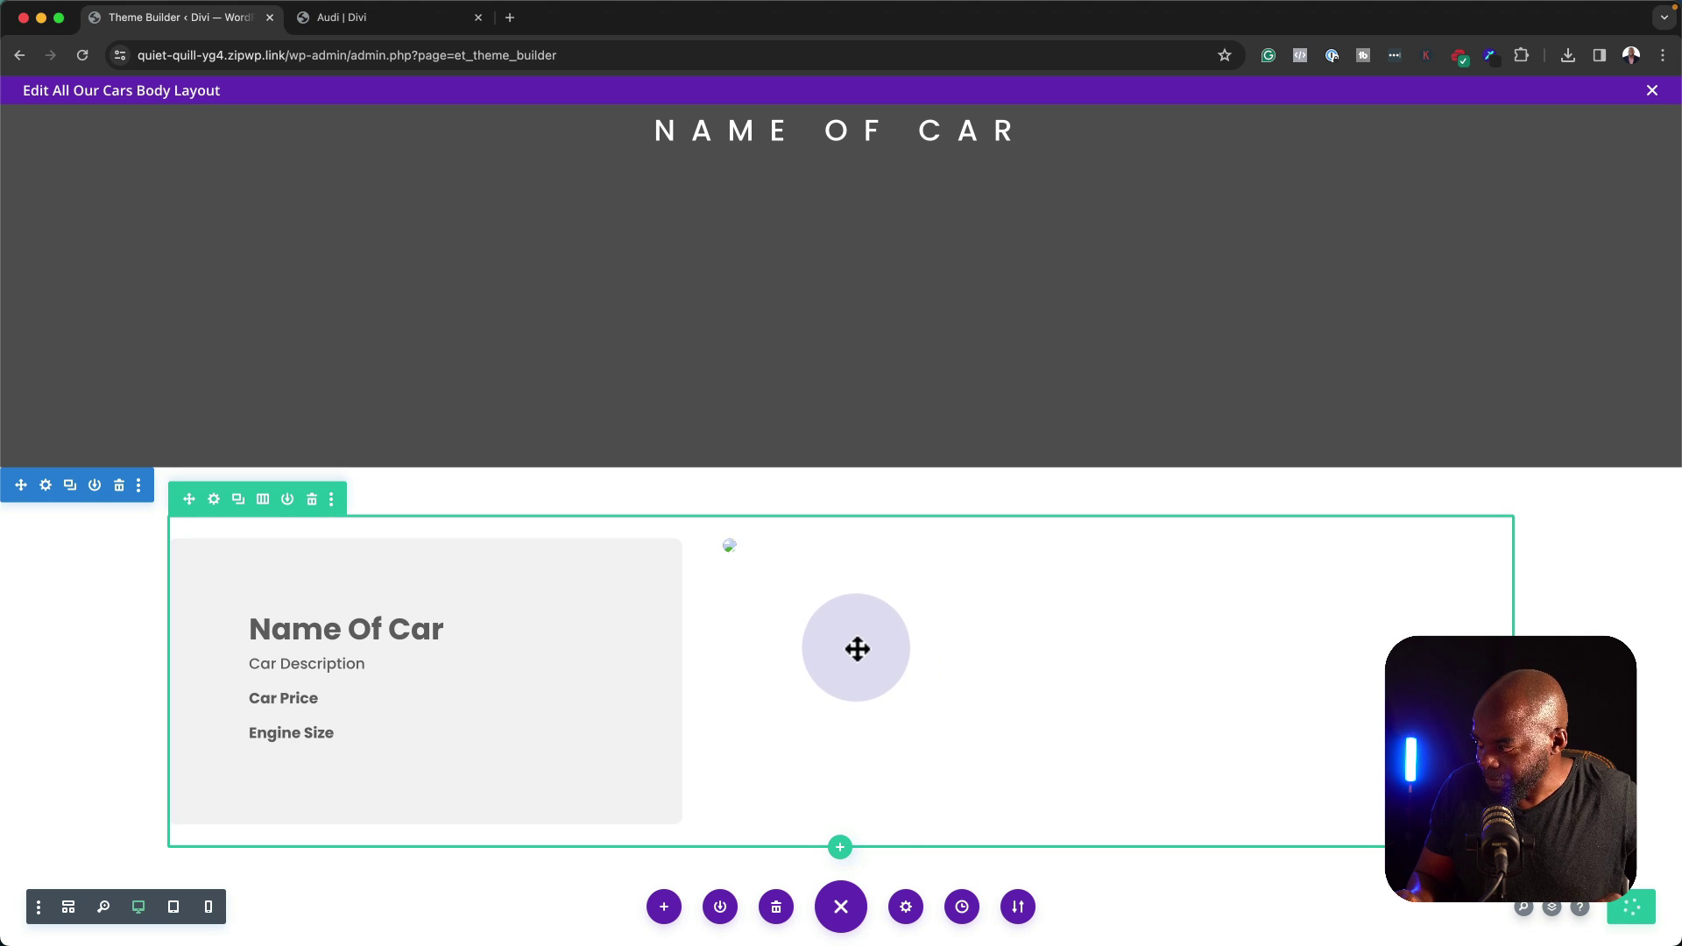
{"action": "left_click", "coordinate": [1651, 96]}
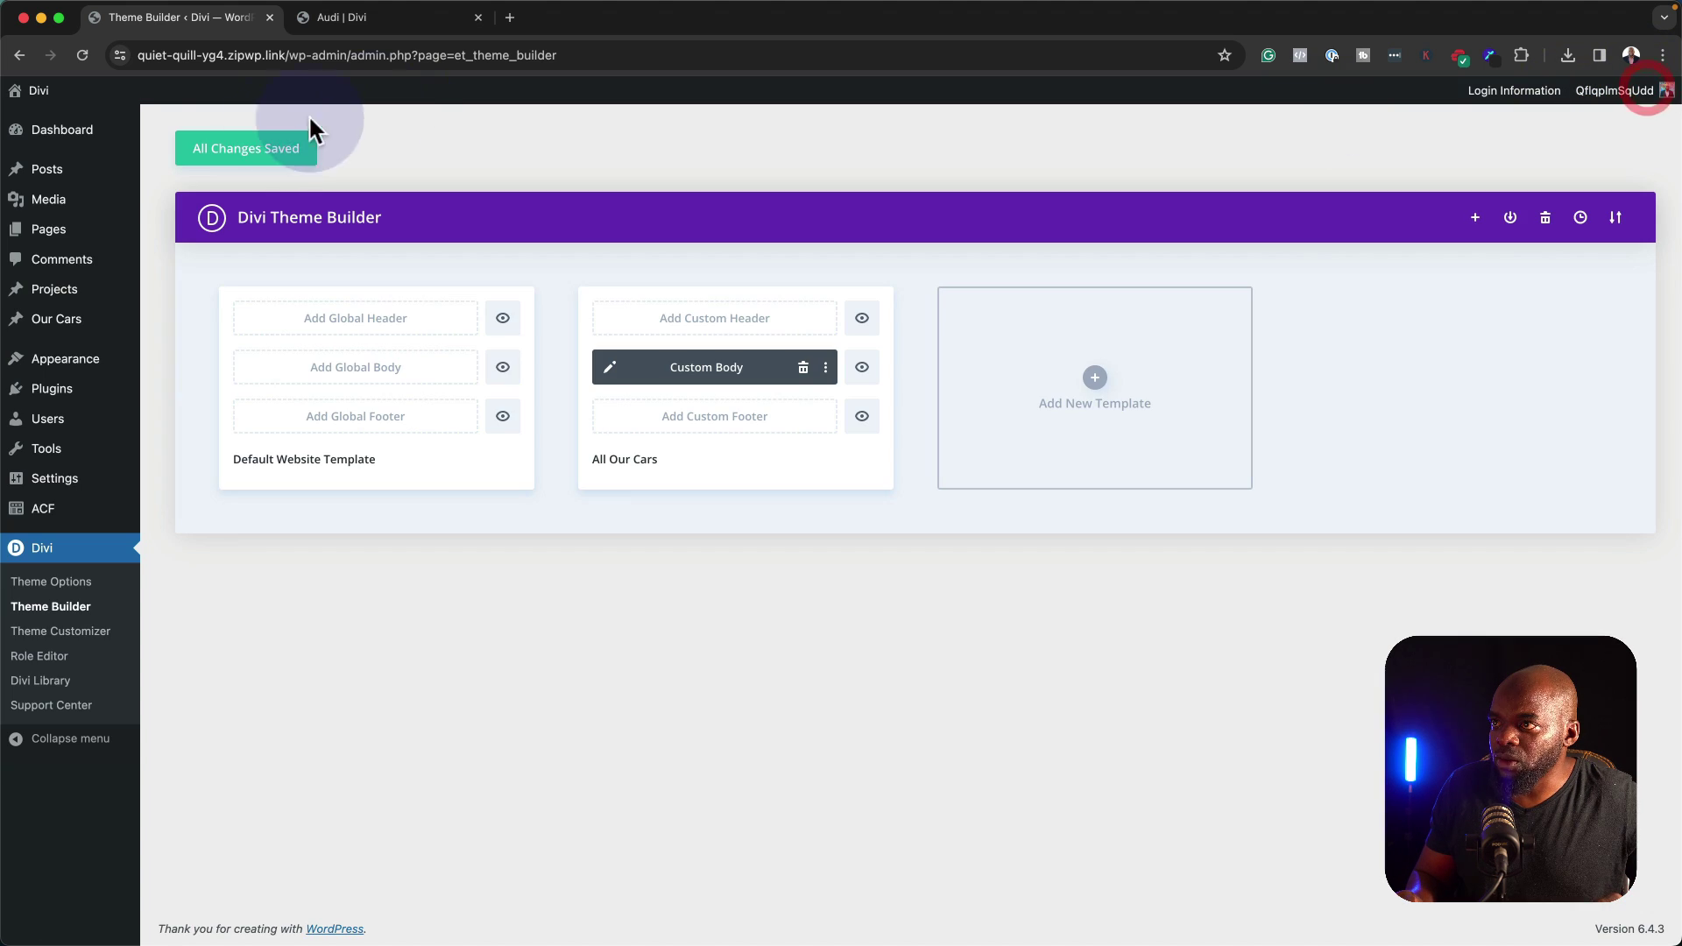
{"action": "left_click", "coordinate": [244, 151]}
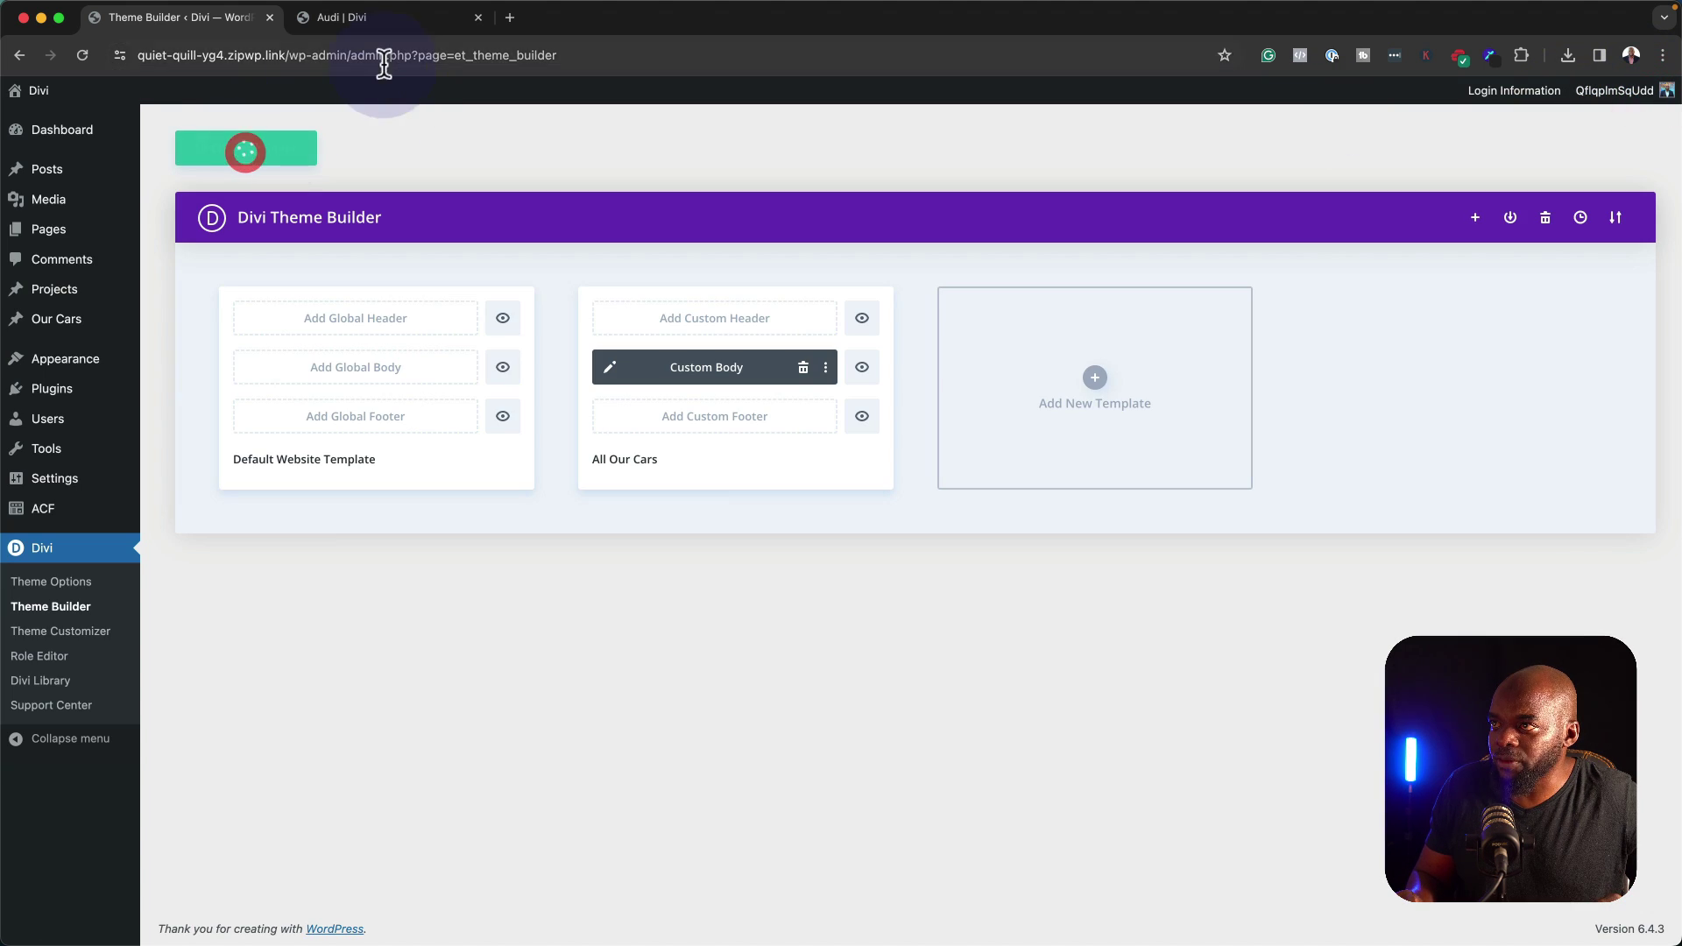
{"action": "left_click", "coordinate": [406, 23]}
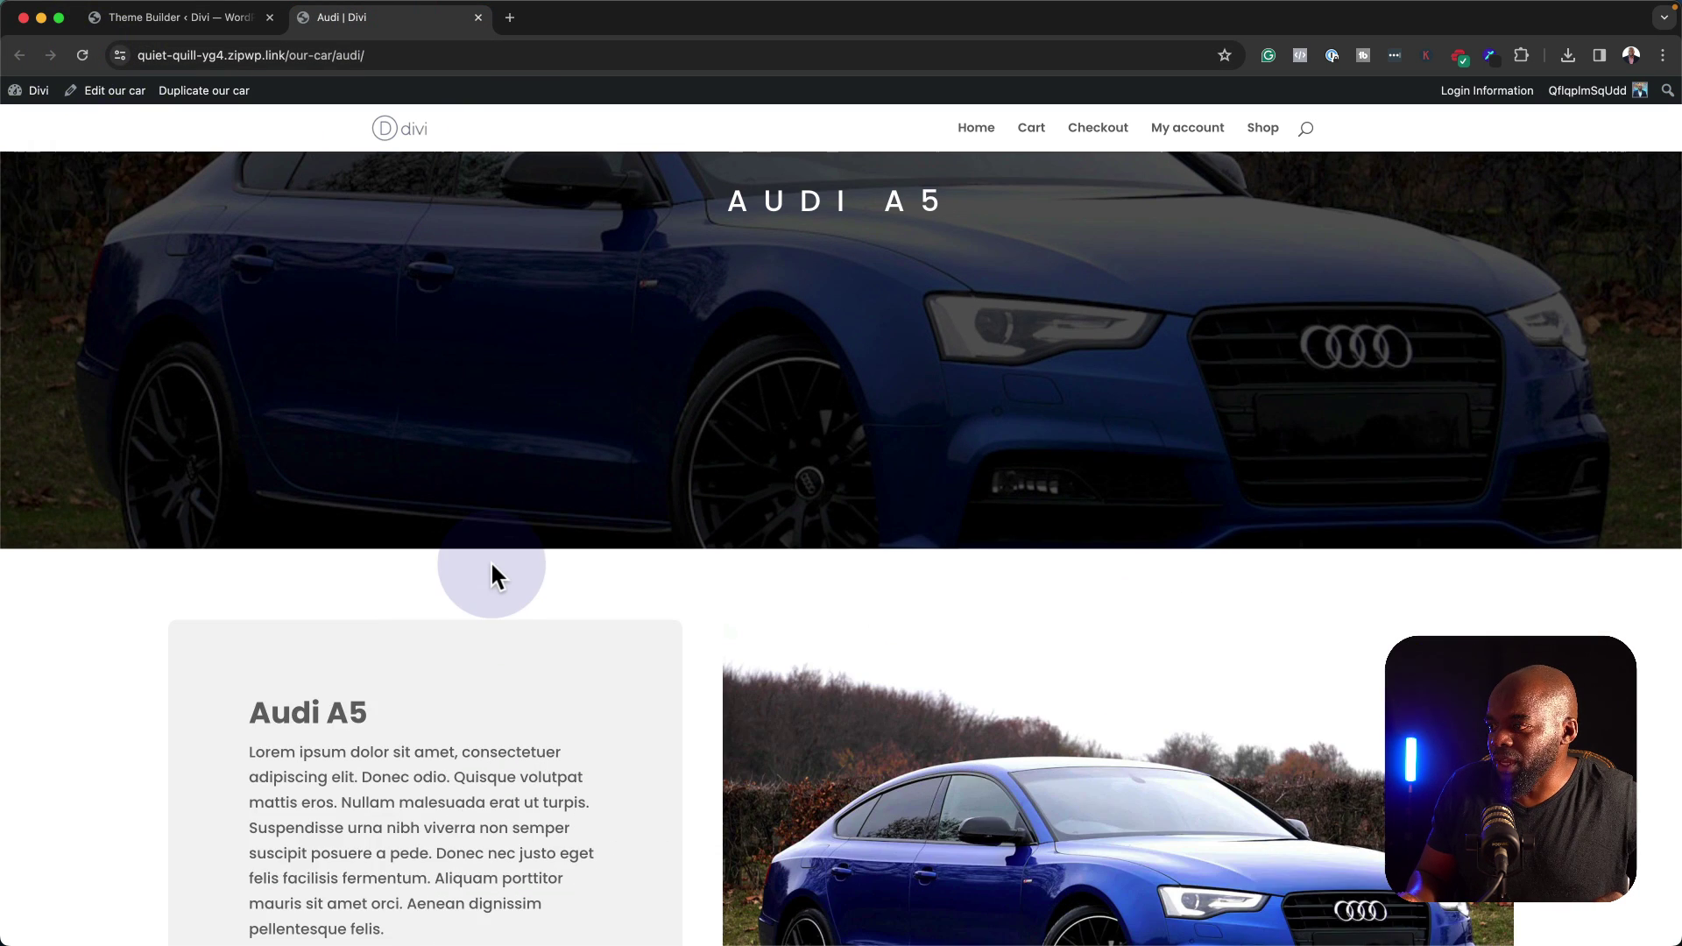
{"action": "scroll", "coordinate": [491, 561], "scroll_direction": "down", "scroll_amount": 5}
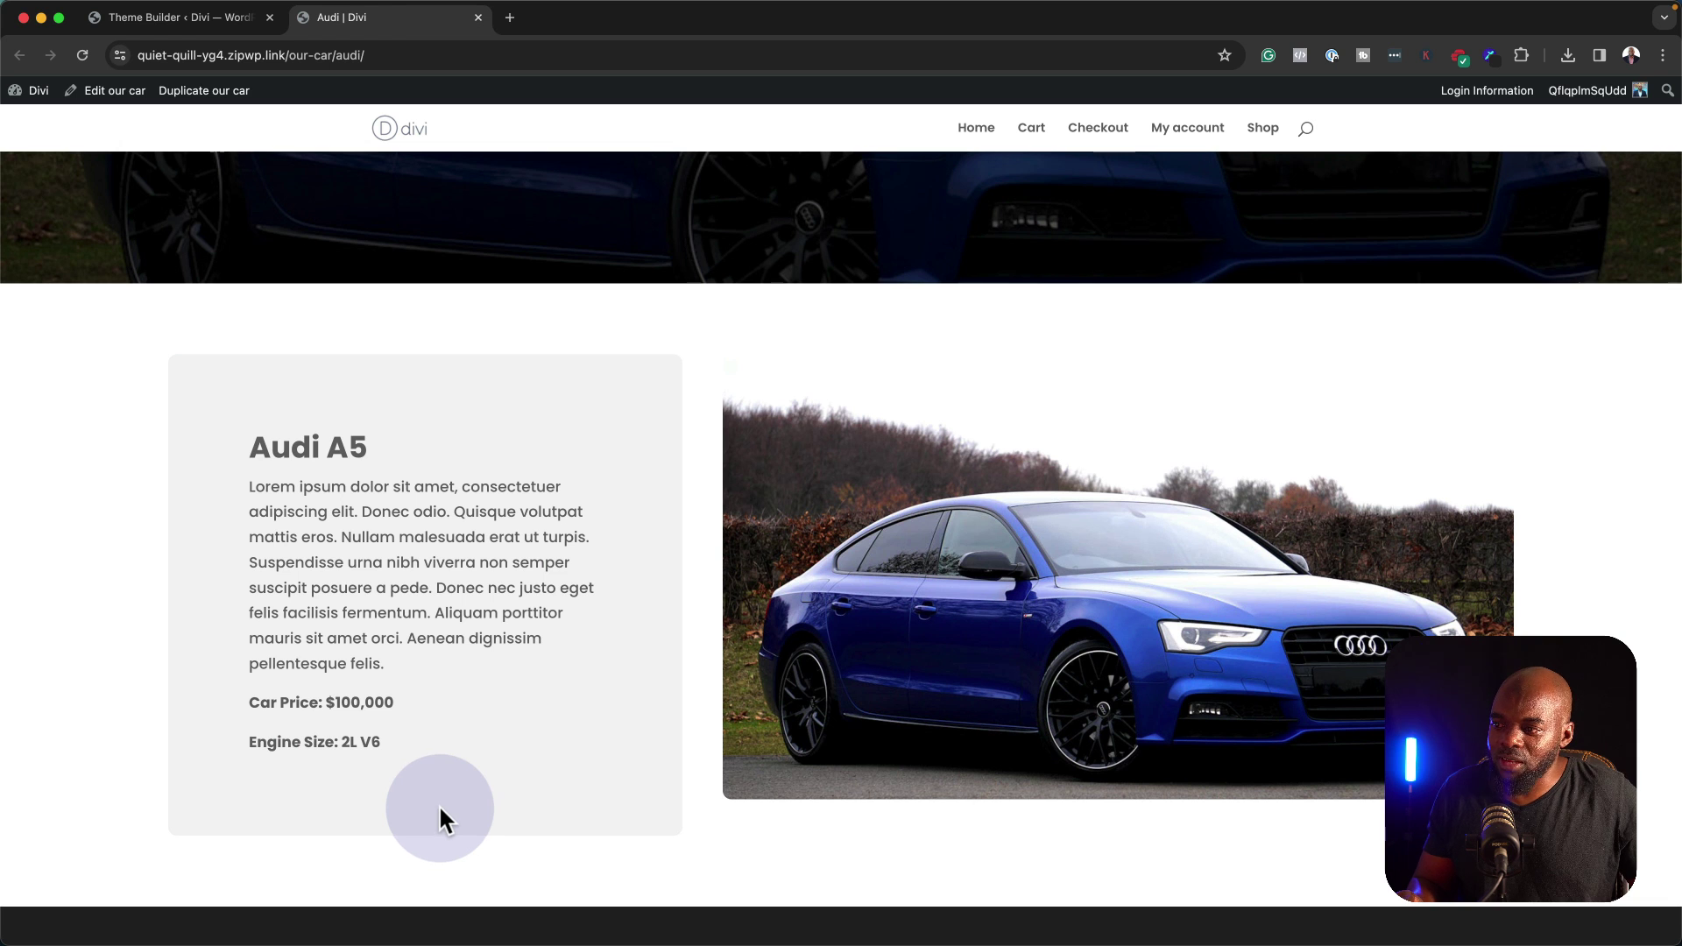
{"action": "scroll", "coordinate": [583, 691], "scroll_direction": "up", "scroll_amount": 6}
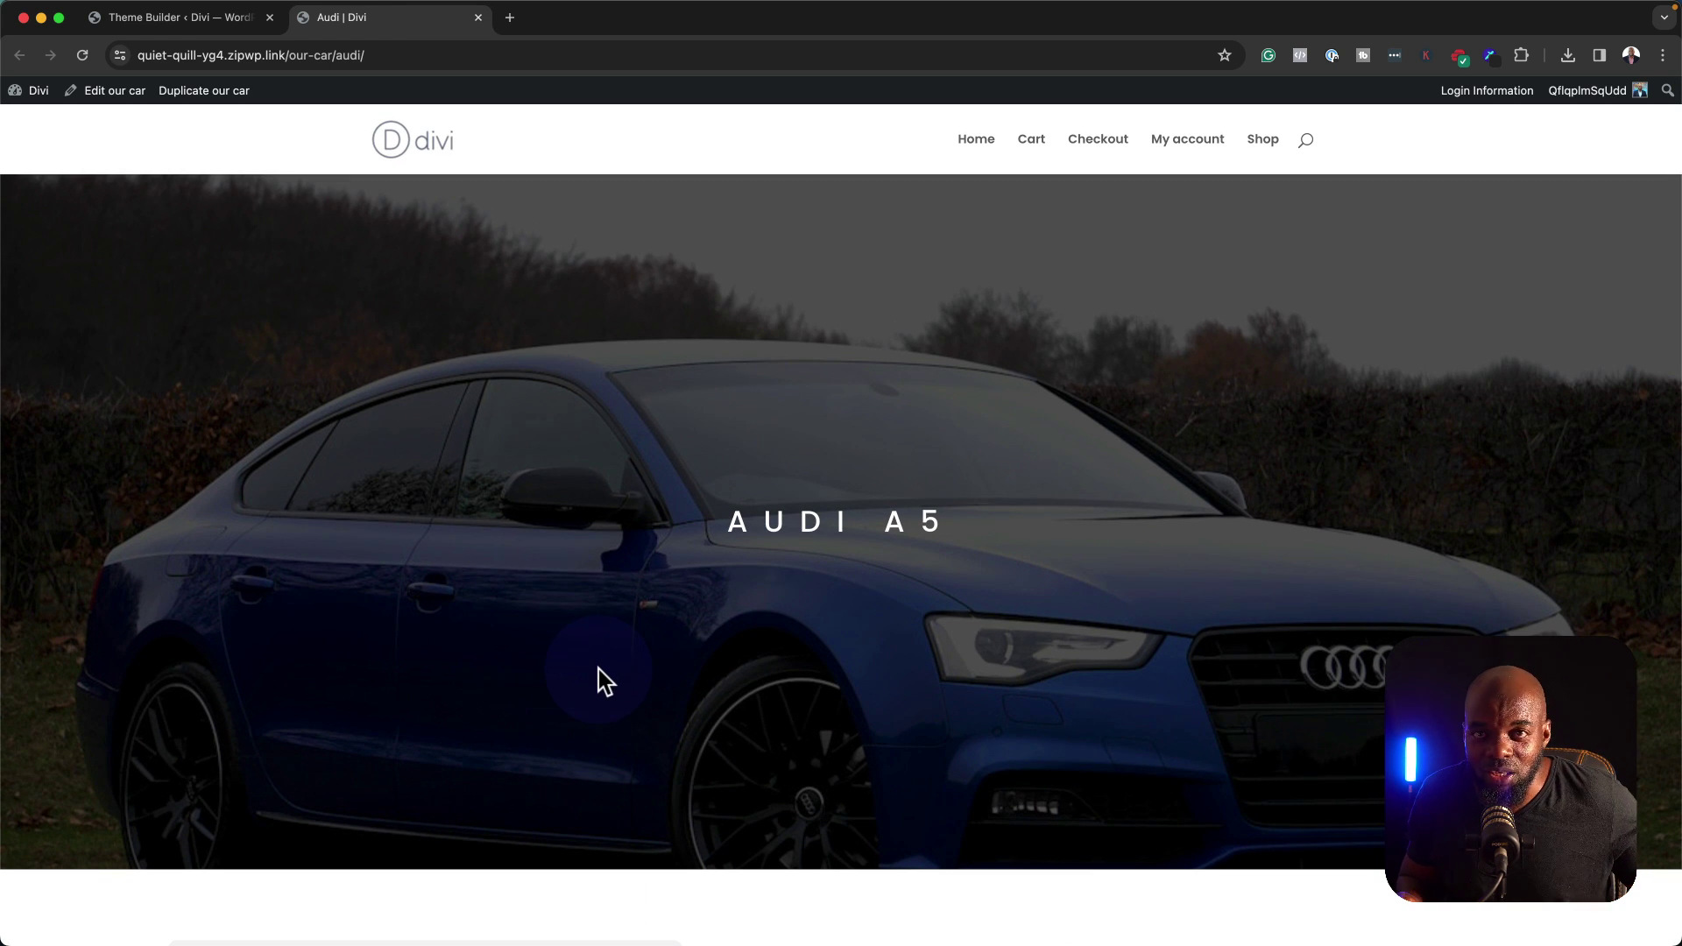
{"action": "left_click", "coordinate": [223, 19]}
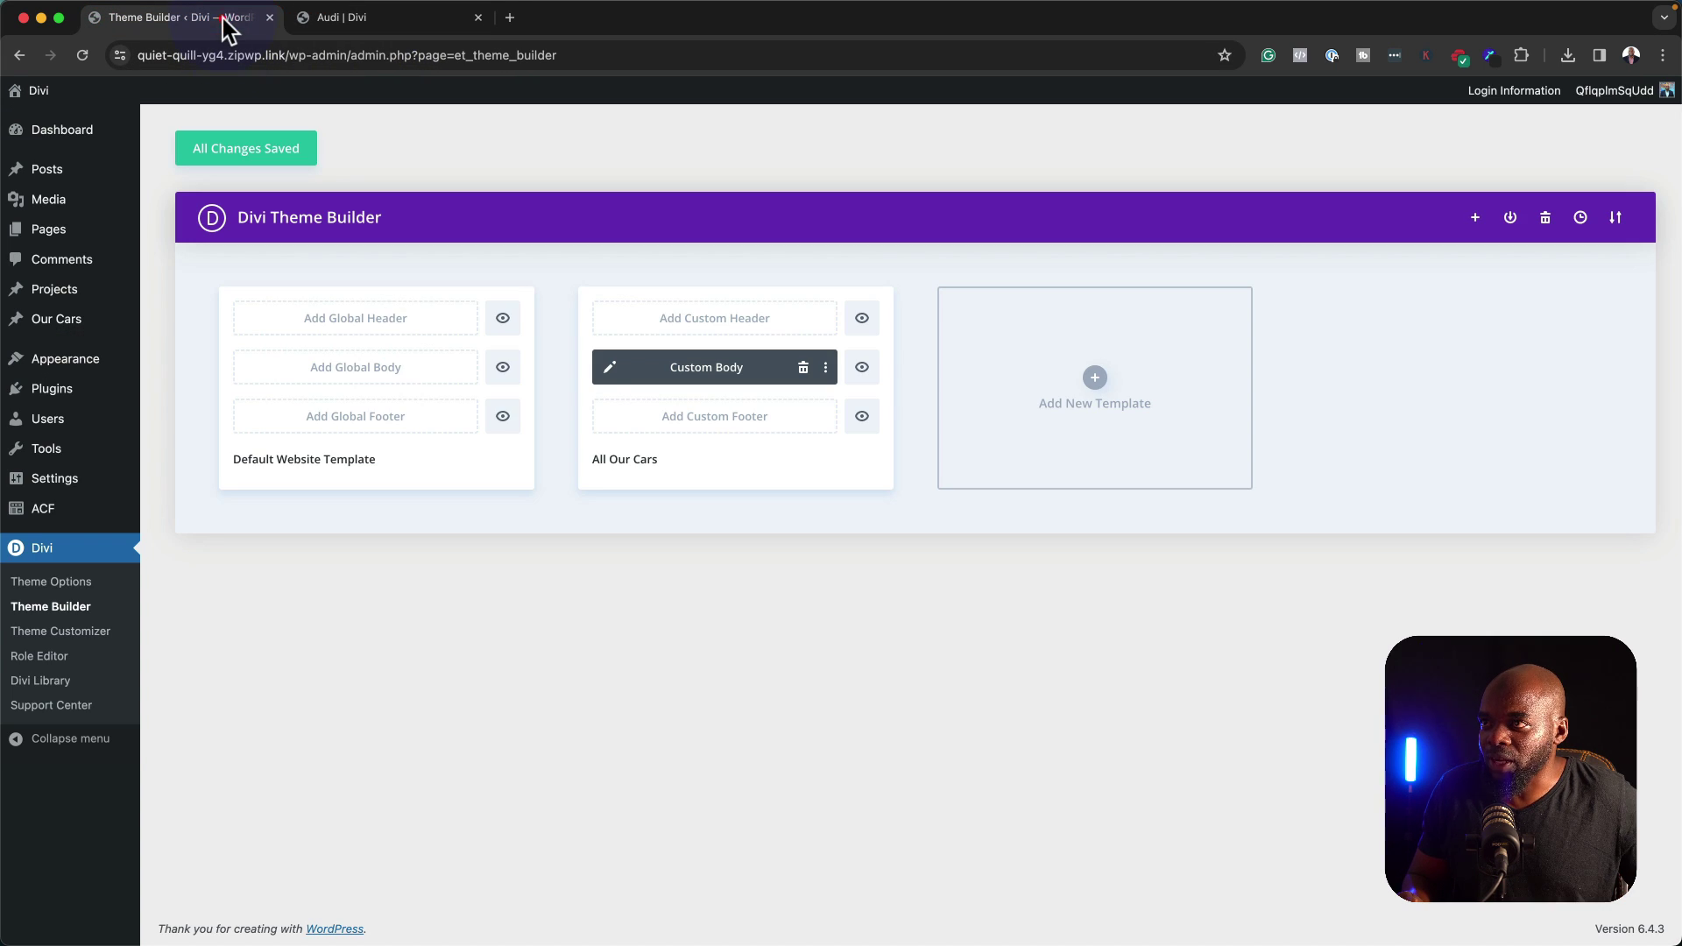
Add a Button module below Engine Size in the All Our Cars grey car card.
{"action": "left_click", "coordinate": [613, 368]}
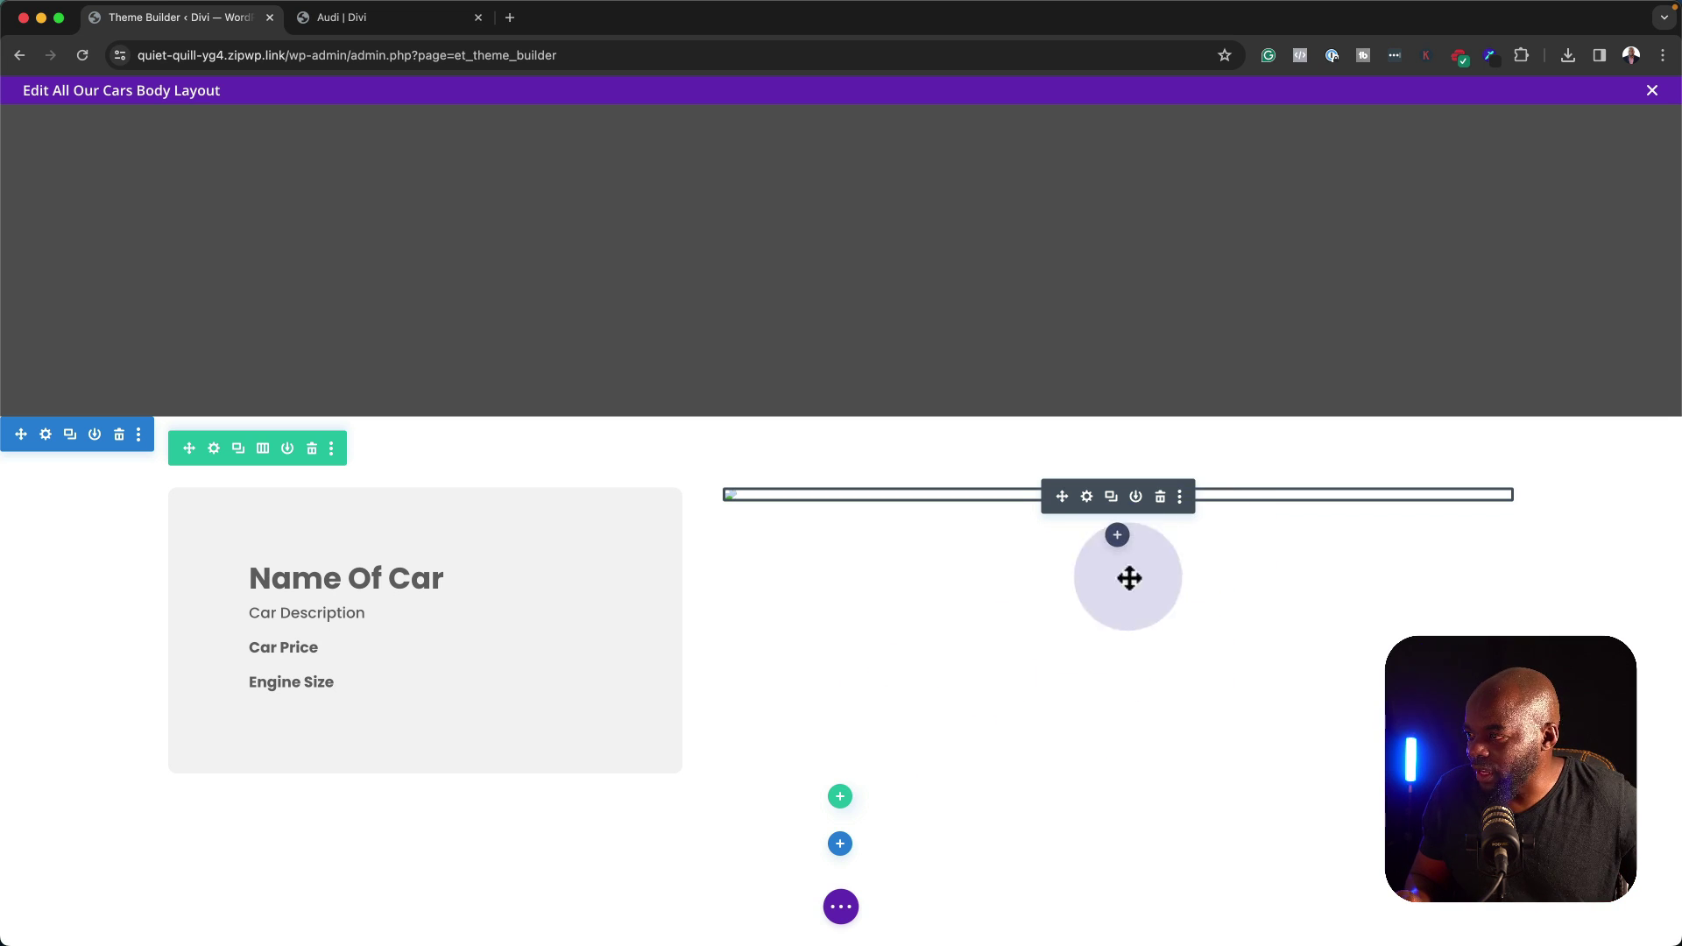
{"action": "left_click", "coordinate": [425, 720]}
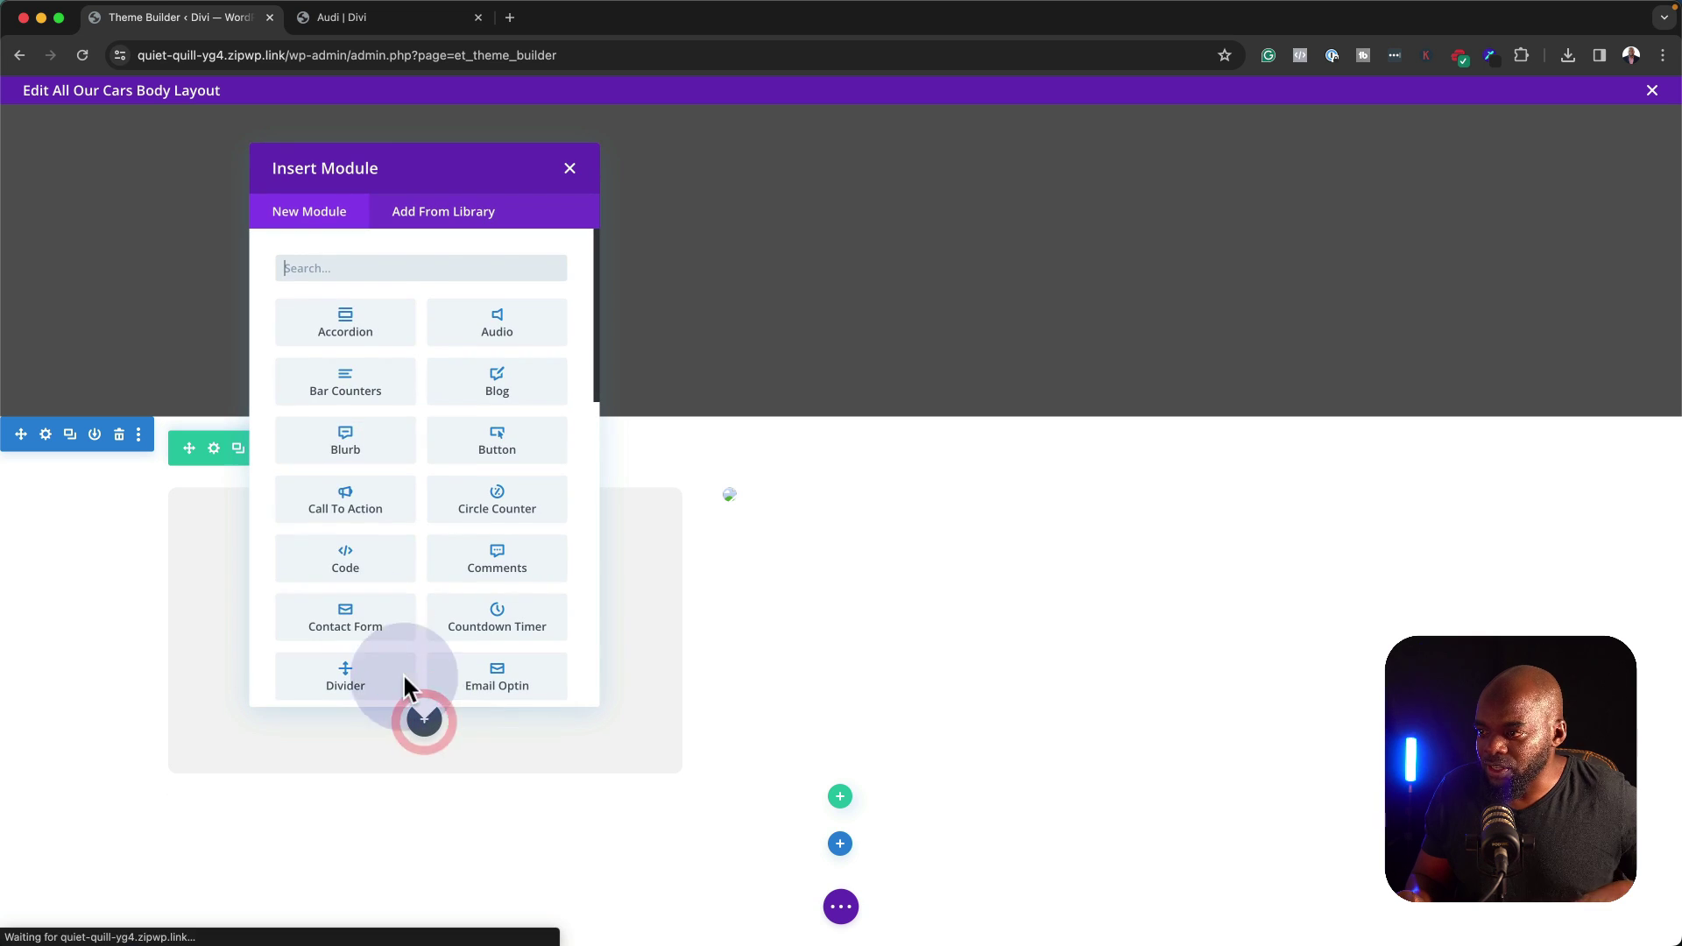
{"action": "left_click", "coordinate": [383, 276]}
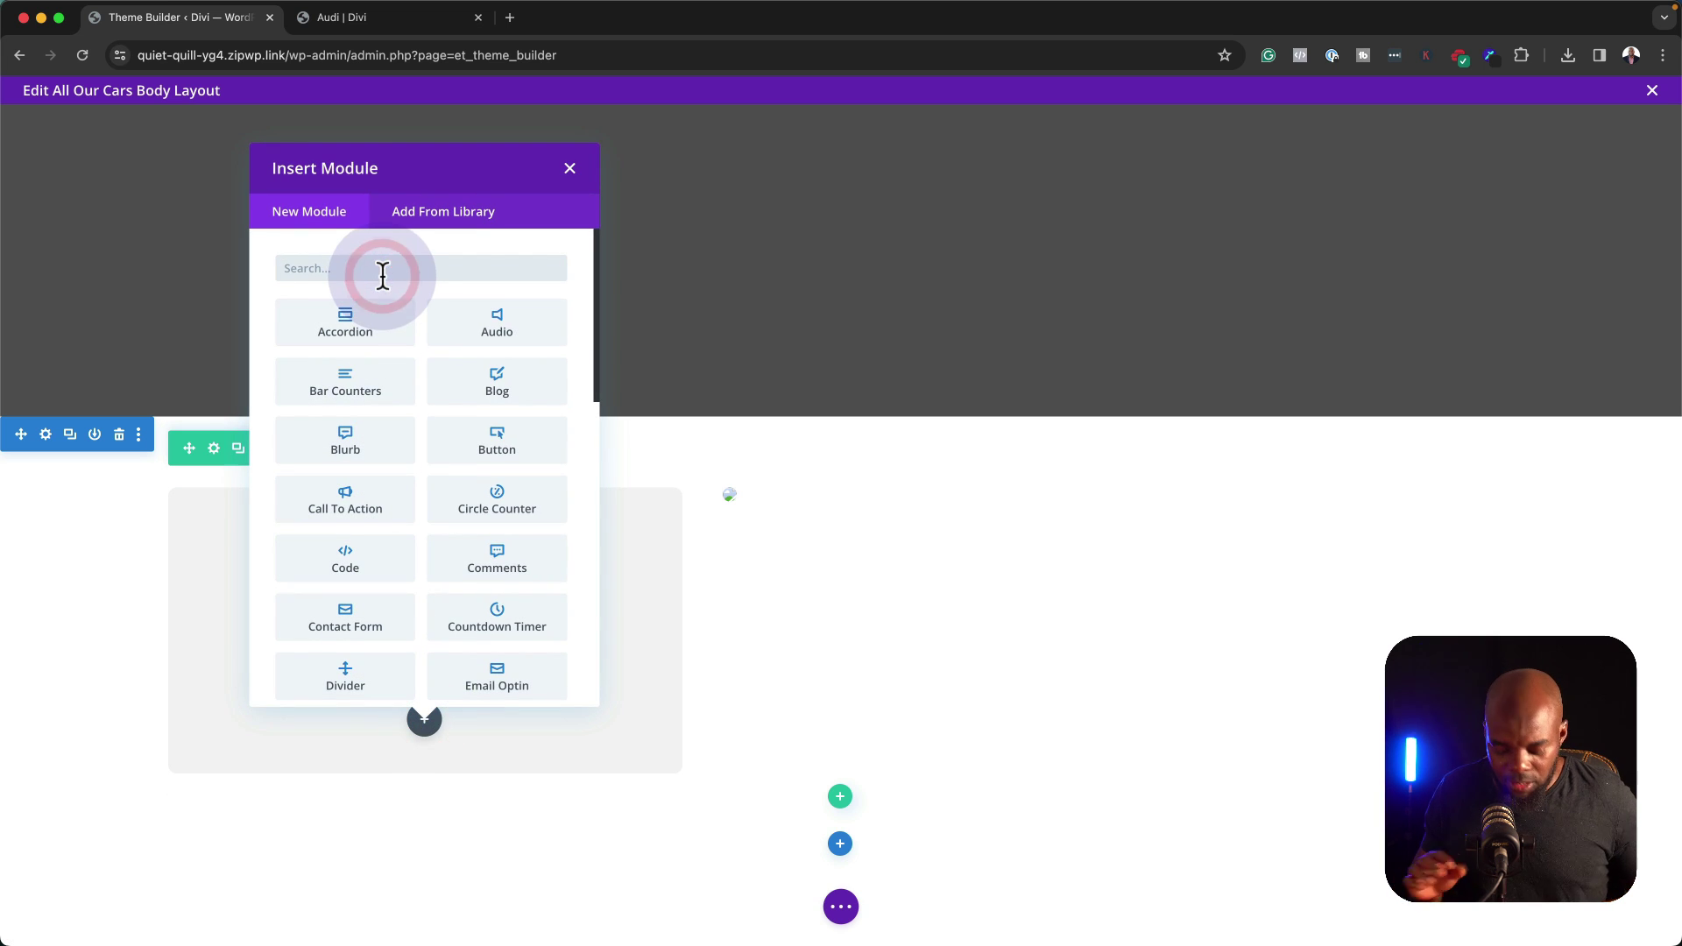
{"action": "type", "text": "button"}
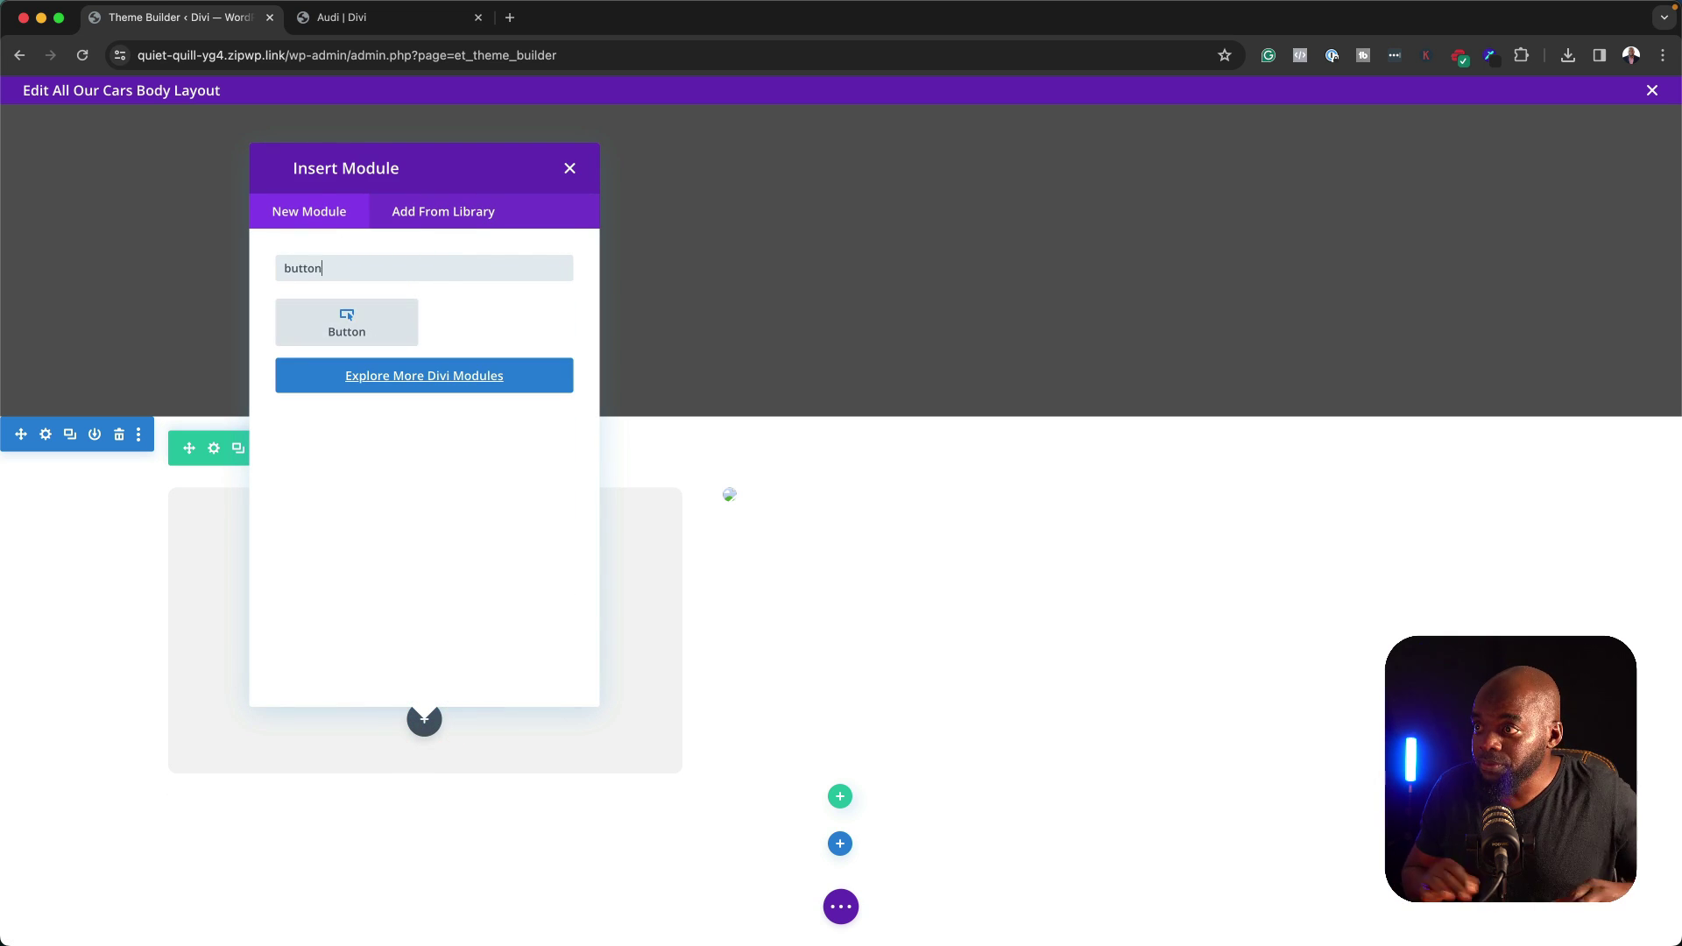
{"action": "left_click", "coordinate": [376, 342]}
{"action": "left_click", "coordinate": [332, 145]}
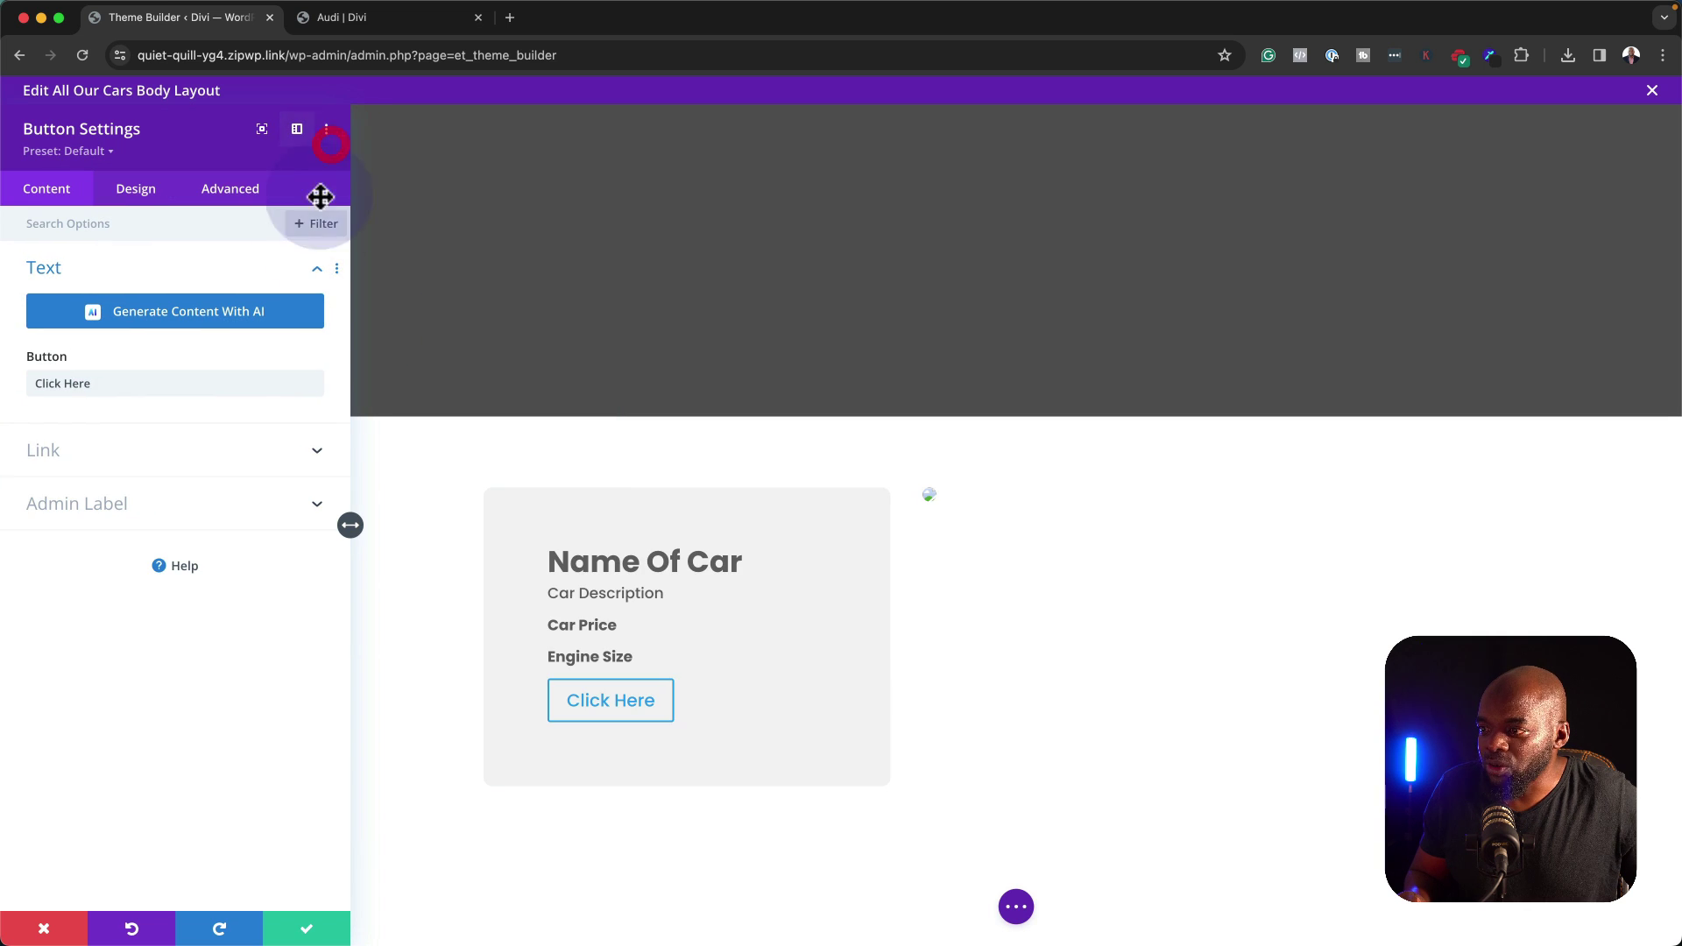
Change the button text from Click Here to I Want This Car.
{"action": "triple_click", "coordinate": [116, 383]}
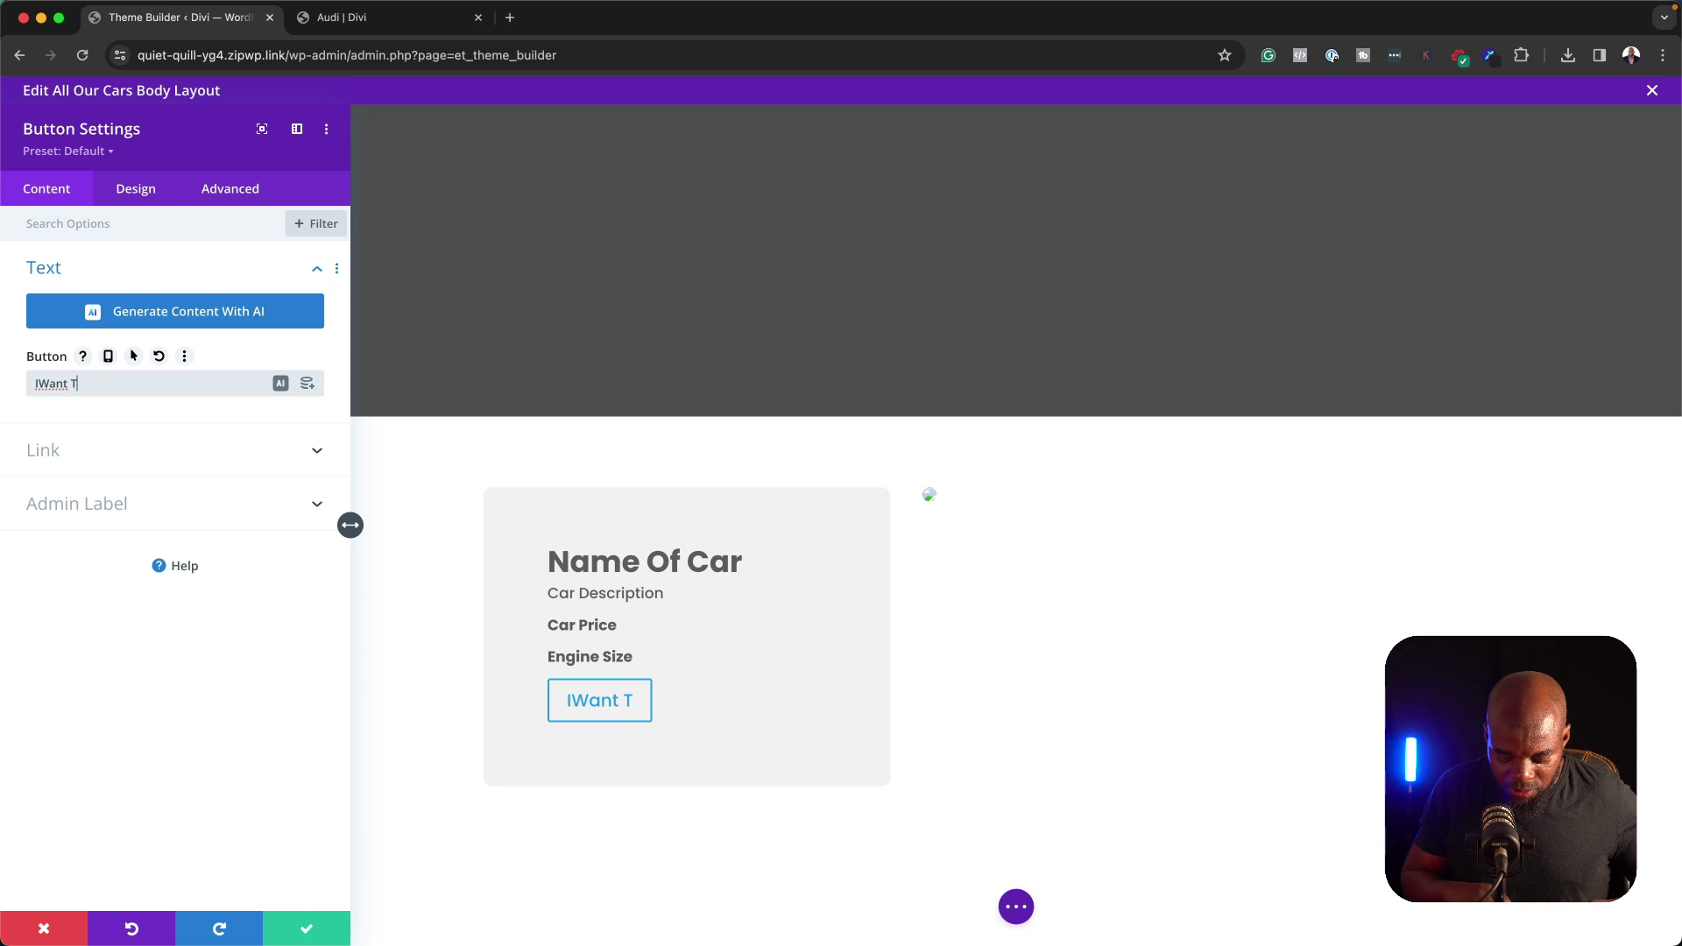
{"action": "type", "text": "I Want This Car"}
{"action": "left_click", "coordinate": [112, 449]}
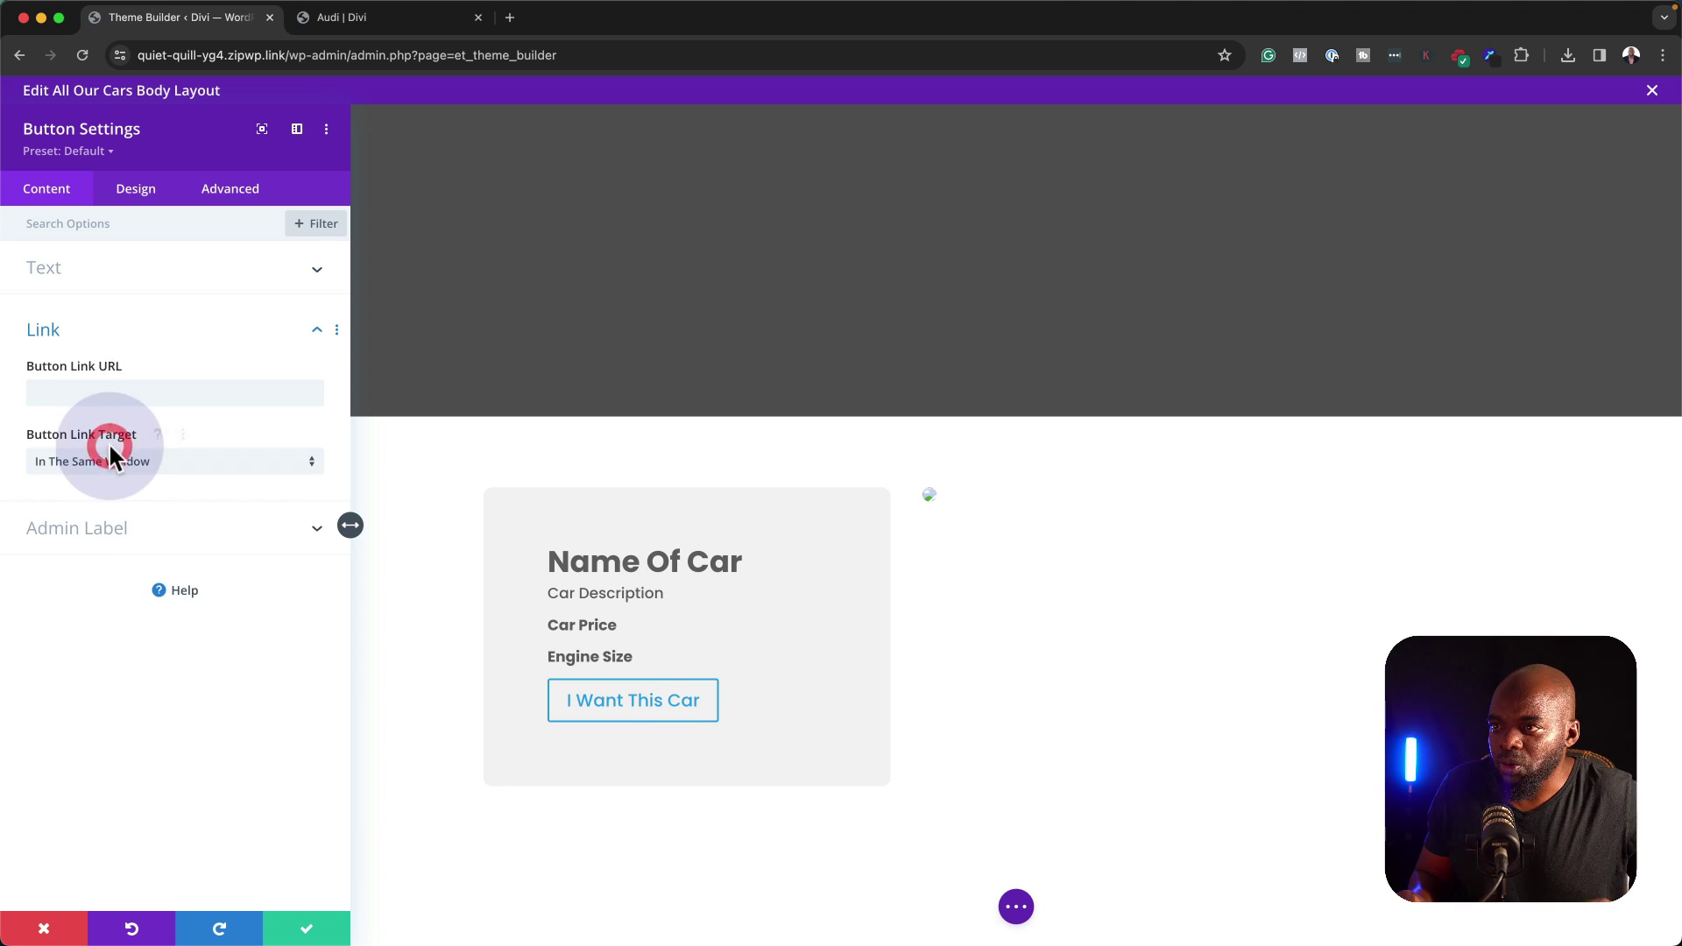
Review the Button Link URL's dynamic content options, leaving the link empty.
{"action": "left_click", "coordinate": [124, 393]}
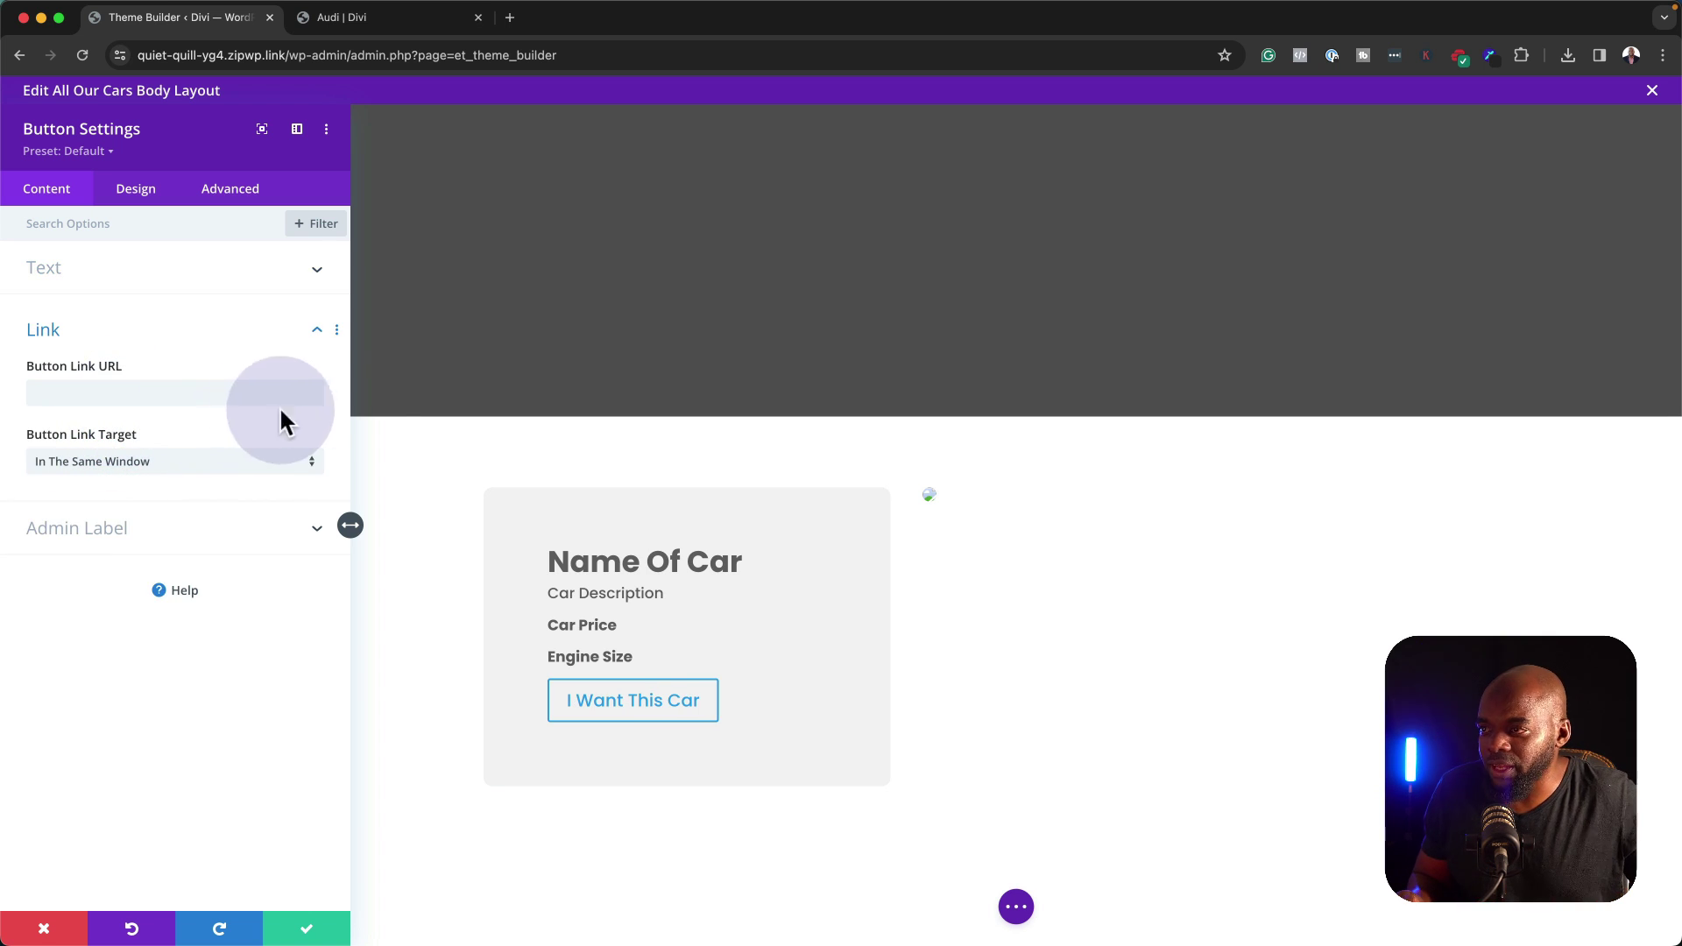
{"action": "left_click", "coordinate": [308, 396]}
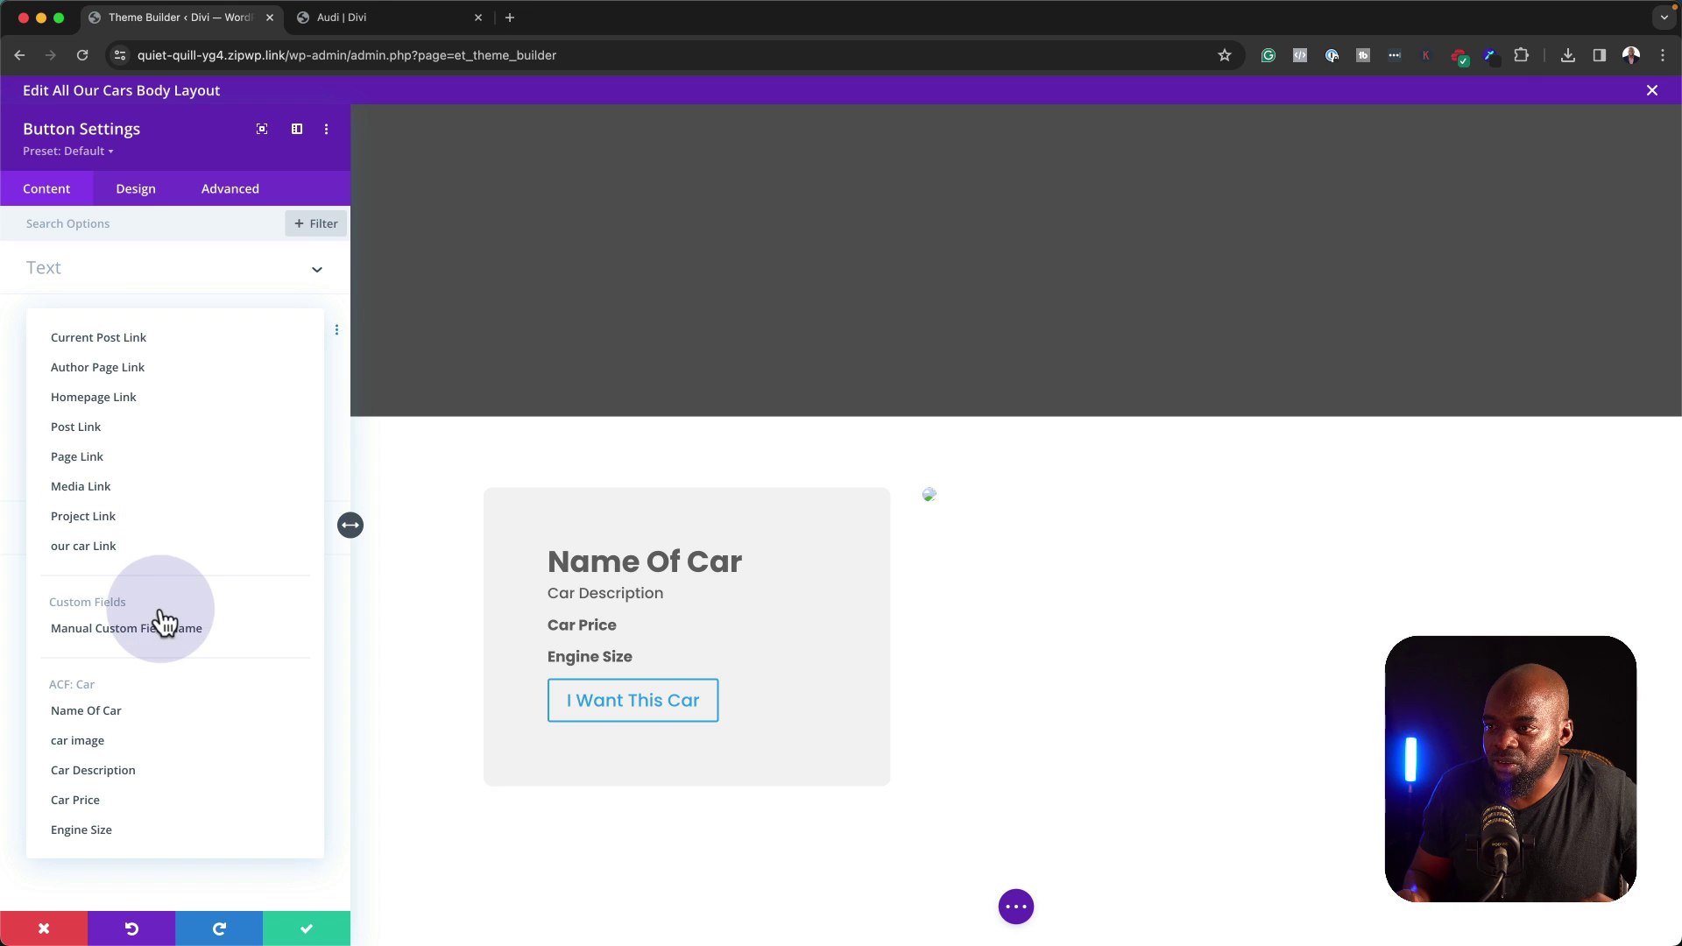
{"action": "left_click", "coordinate": [233, 262]}
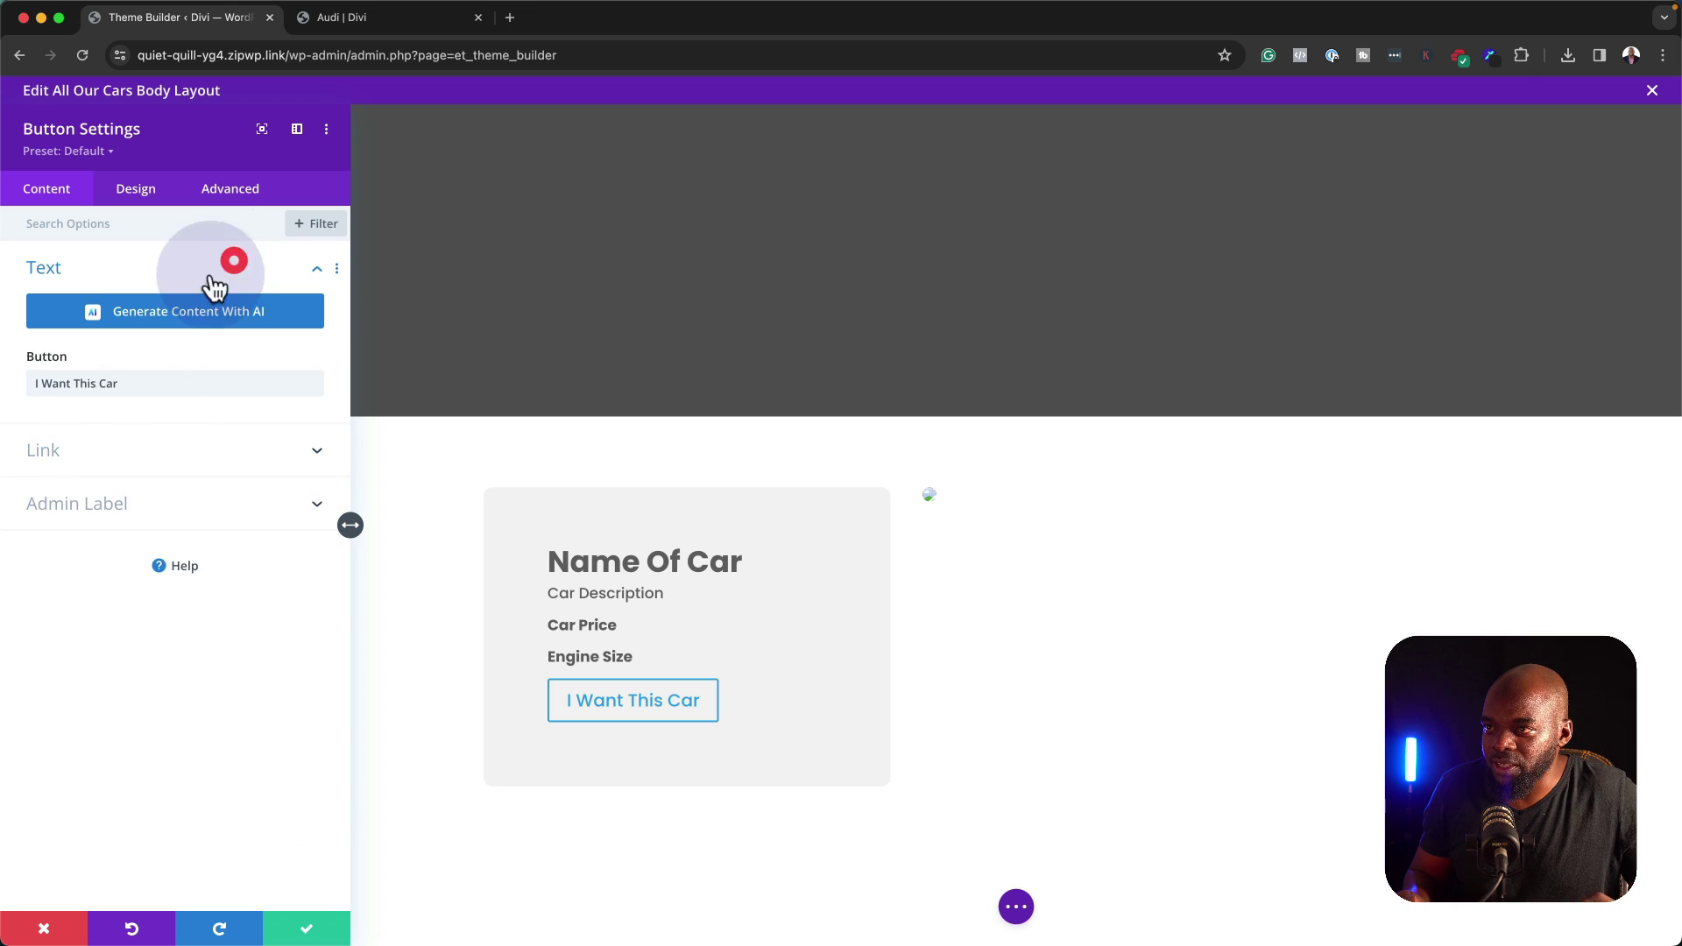
{"action": "left_click", "coordinate": [140, 449]}
{"action": "left_click", "coordinate": [127, 394]}
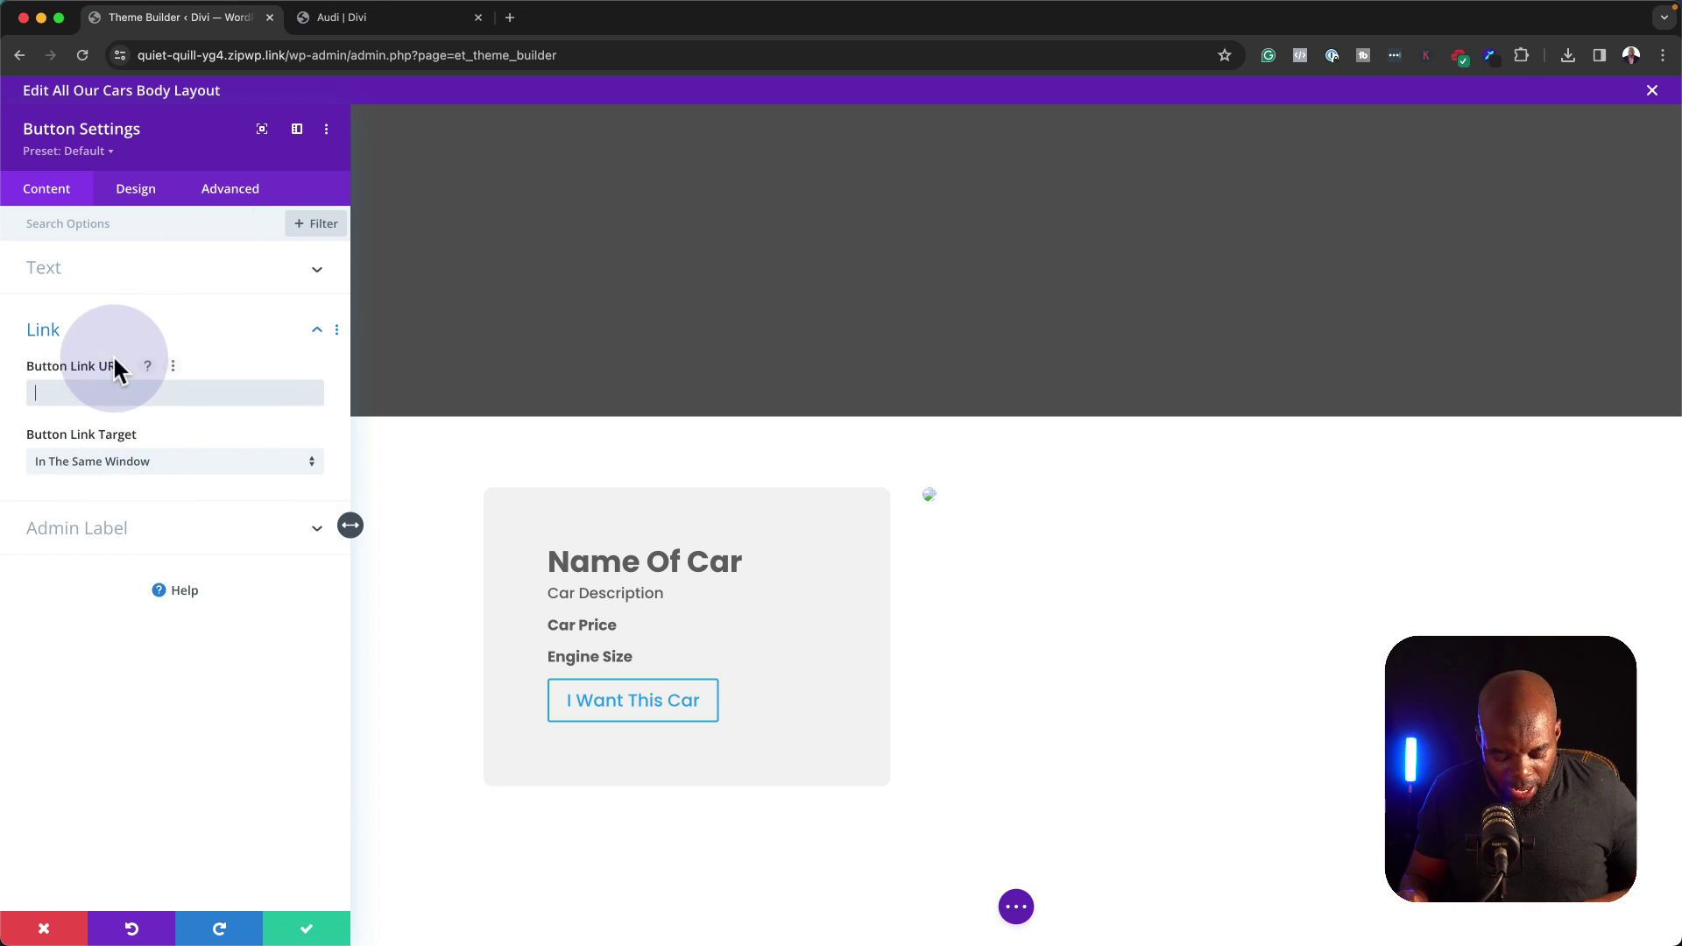
{"action": "left_click", "coordinate": [140, 194]}
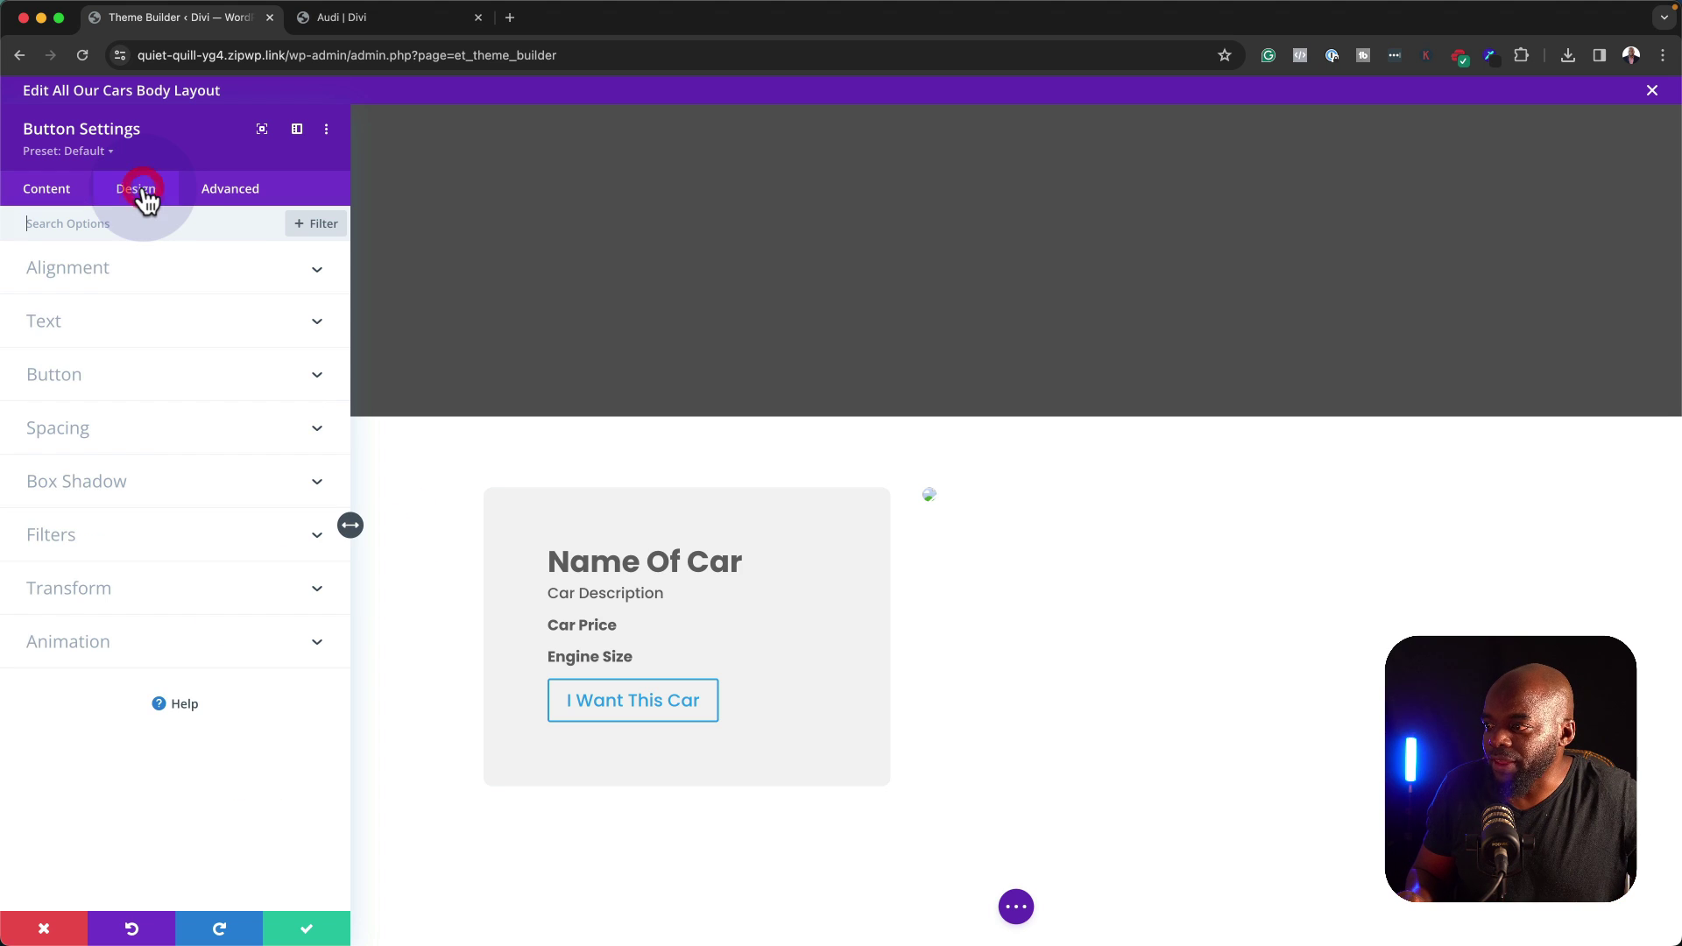
Style the button with white text on an #e09900 orange background, save, and view the Audi page.
{"action": "left_click", "coordinate": [99, 383]}
{"action": "left_click", "coordinate": [75, 445]}
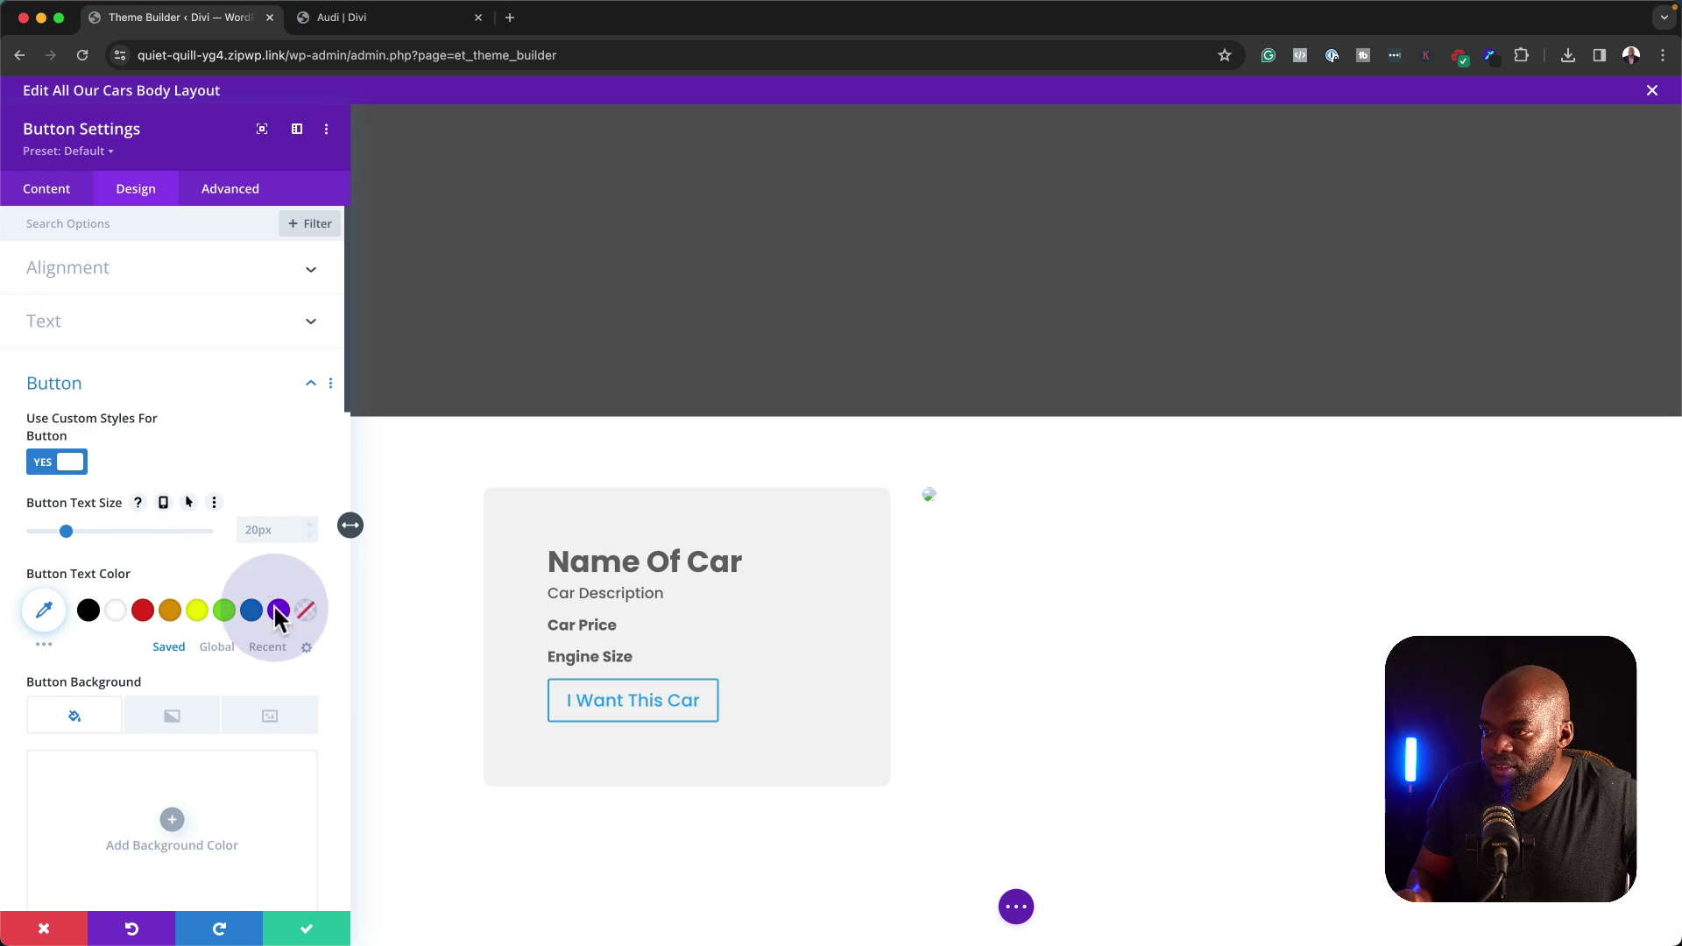
{"action": "left_click", "coordinate": [117, 613]}
{"action": "scroll", "coordinate": [130, 640], "scroll_direction": "down", "scroll_amount": 2}
{"action": "scroll", "coordinate": [128, 635], "scroll_direction": "down", "scroll_amount": 3}
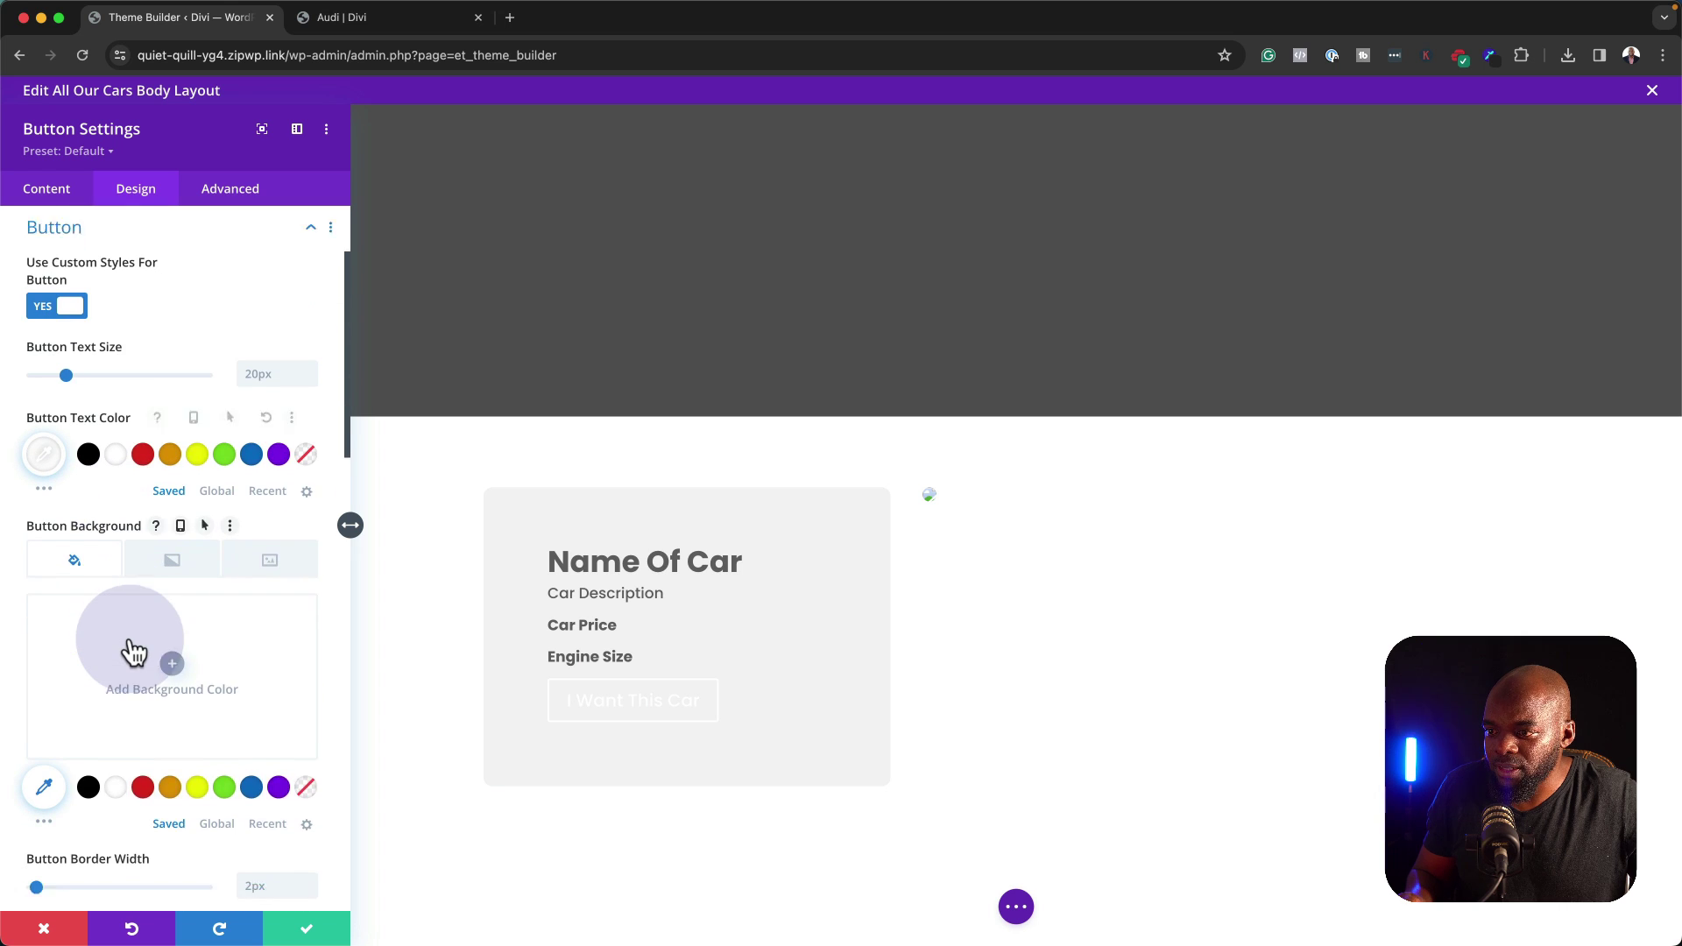
{"action": "left_click", "coordinate": [311, 732]}
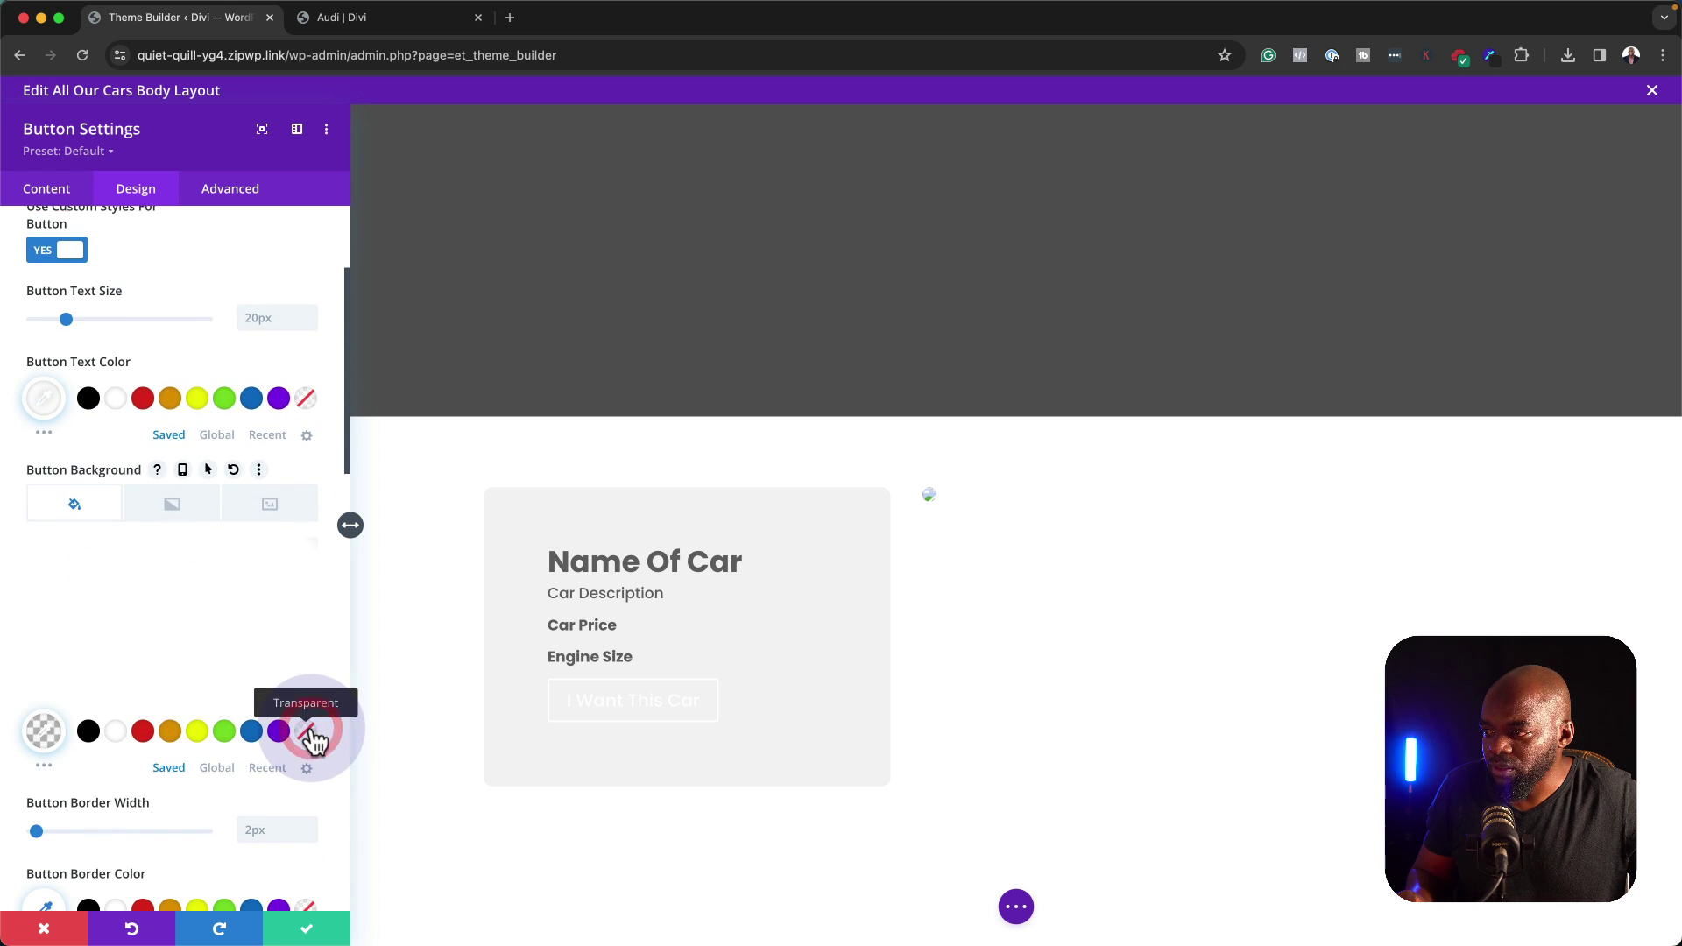
{"action": "left_click", "coordinate": [170, 733]}
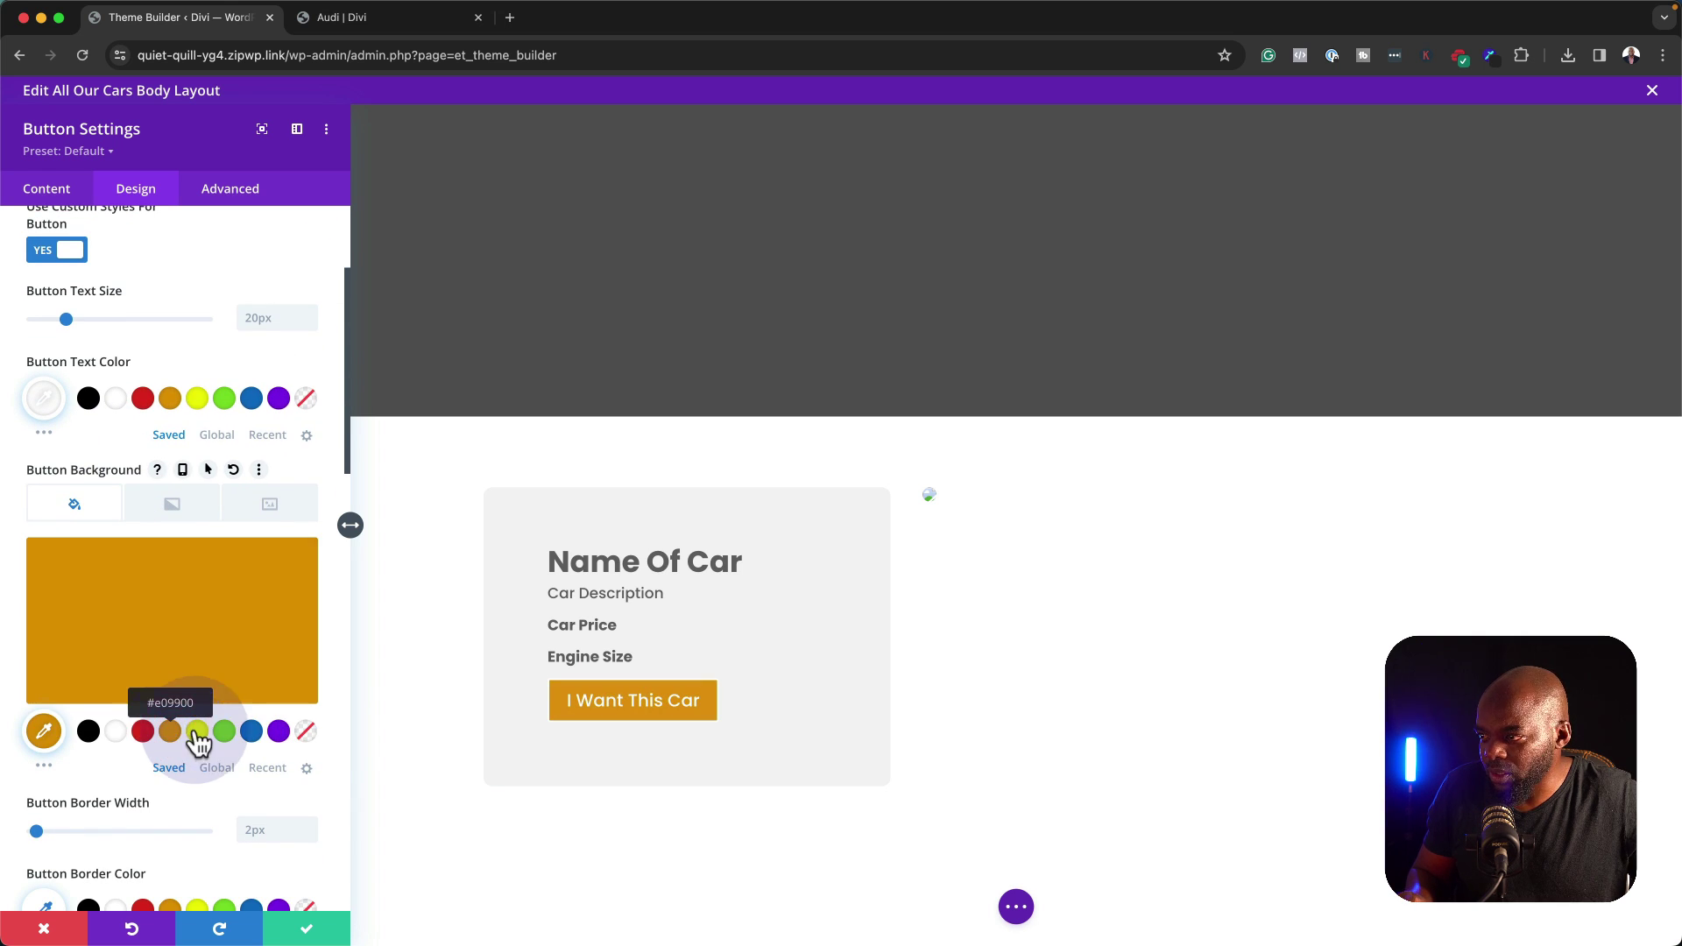
{"action": "scroll", "coordinate": [207, 777], "scroll_direction": "down", "scroll_amount": 5}
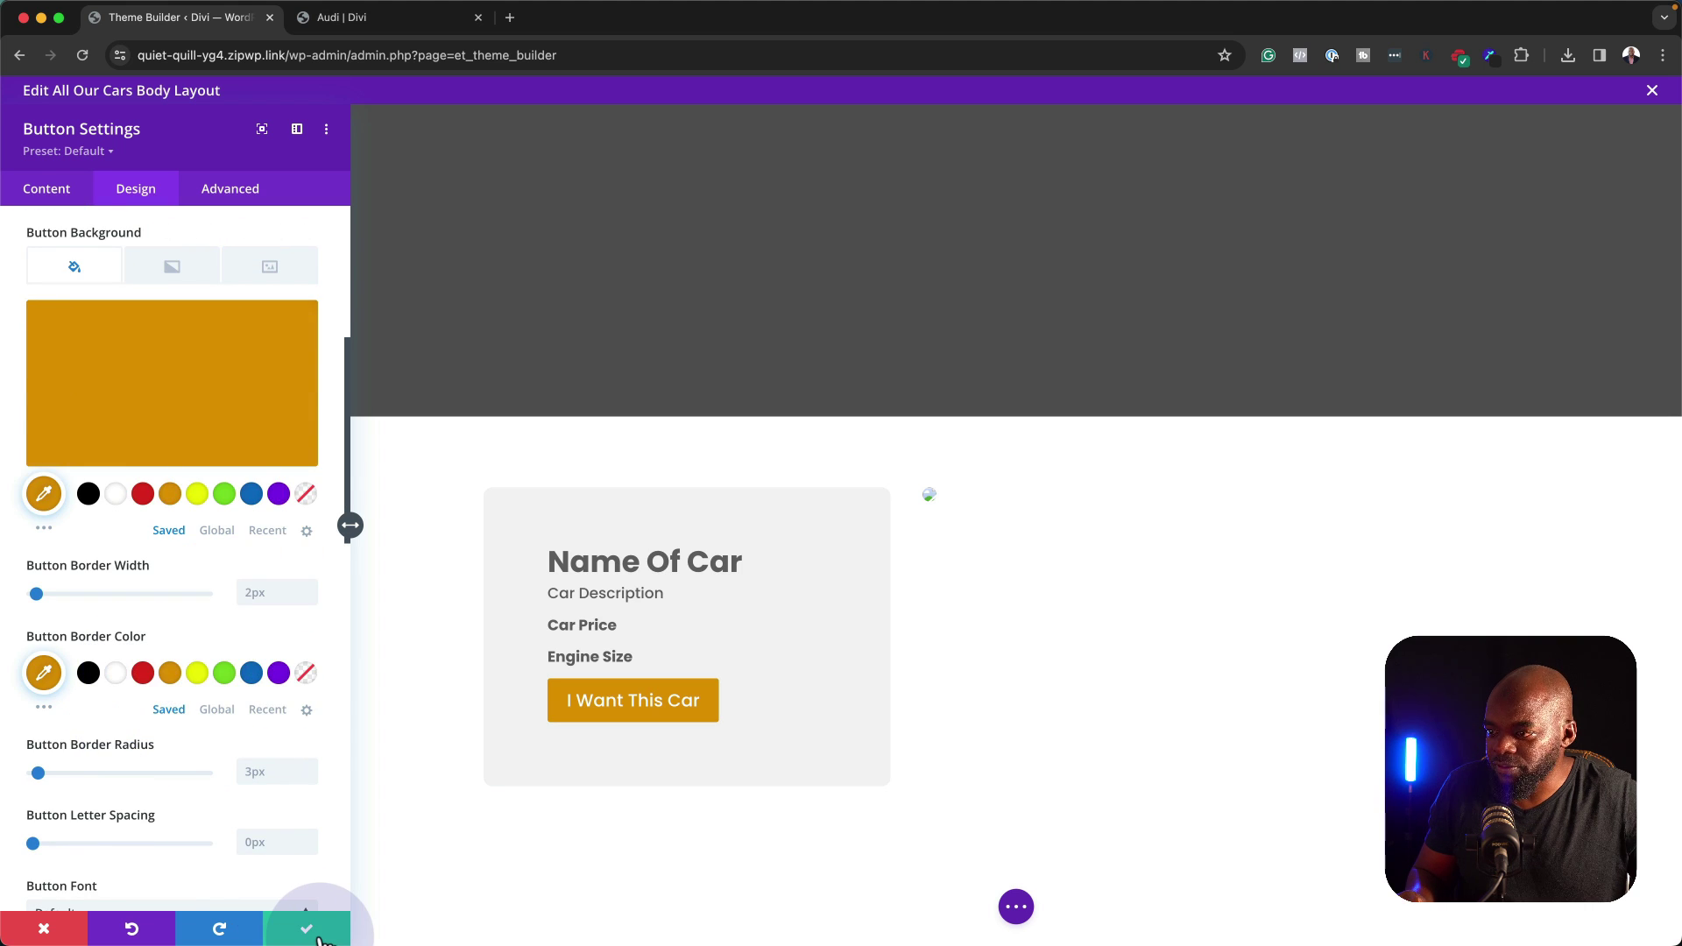
{"action": "left_click", "coordinate": [296, 927]}
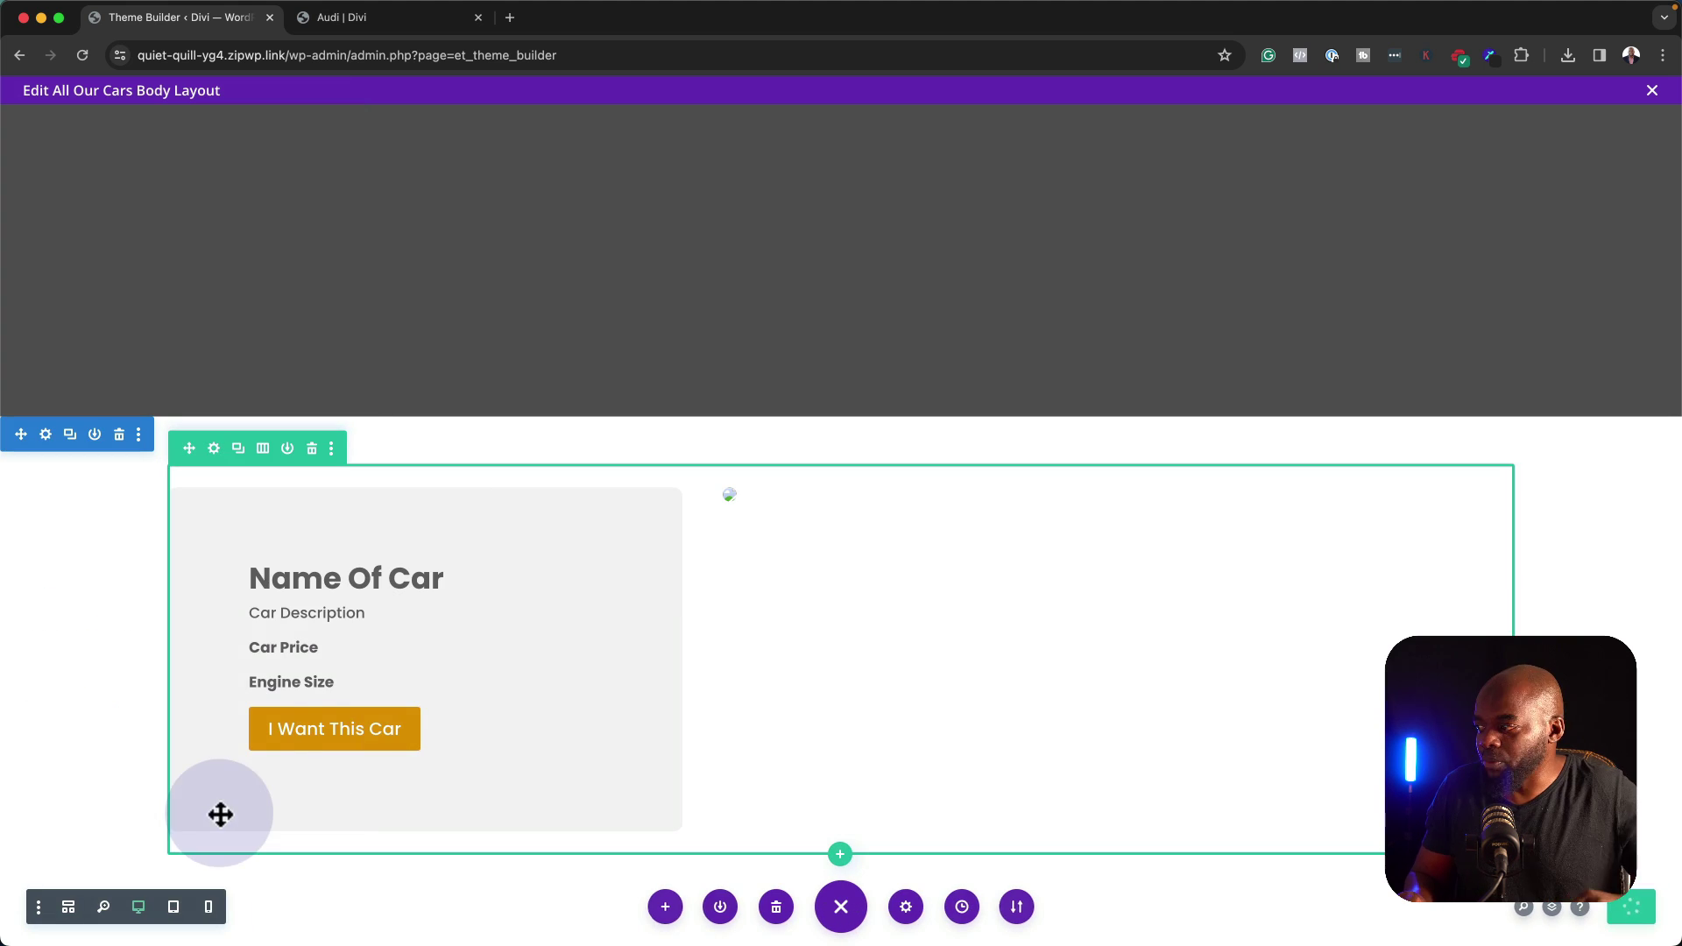
{"action": "left_click", "coordinate": [407, 30]}
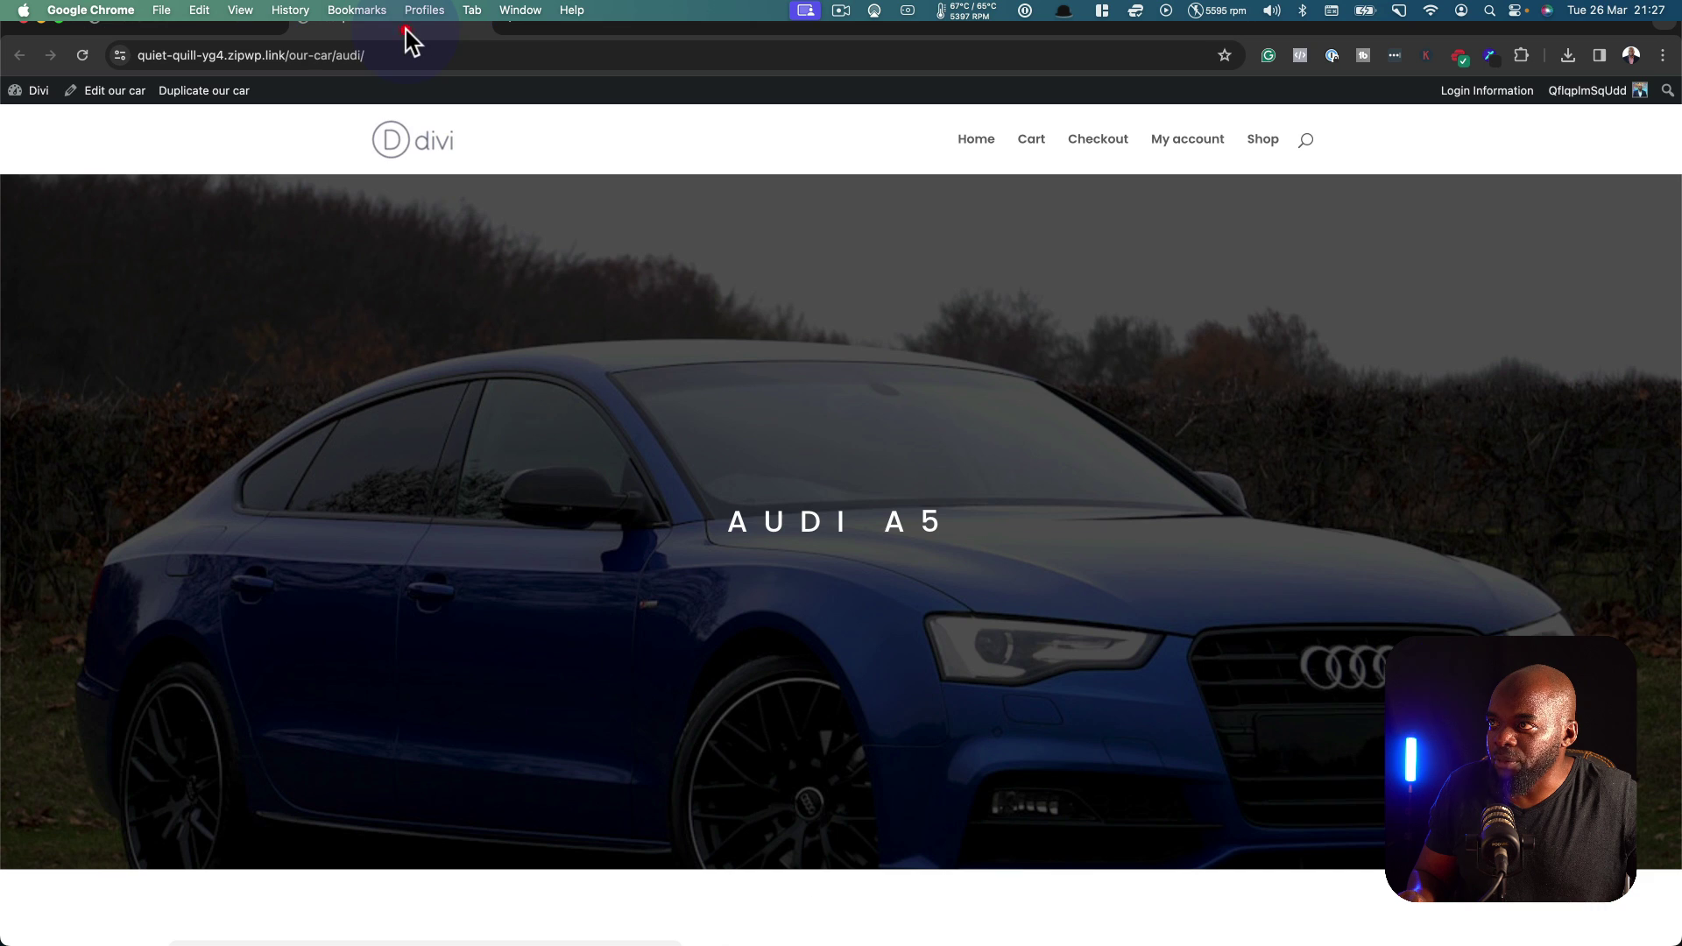
Reload the Audi A5 page and test its orange 'I Want This Car' button.
{"action": "left_click", "coordinate": [77, 55]}
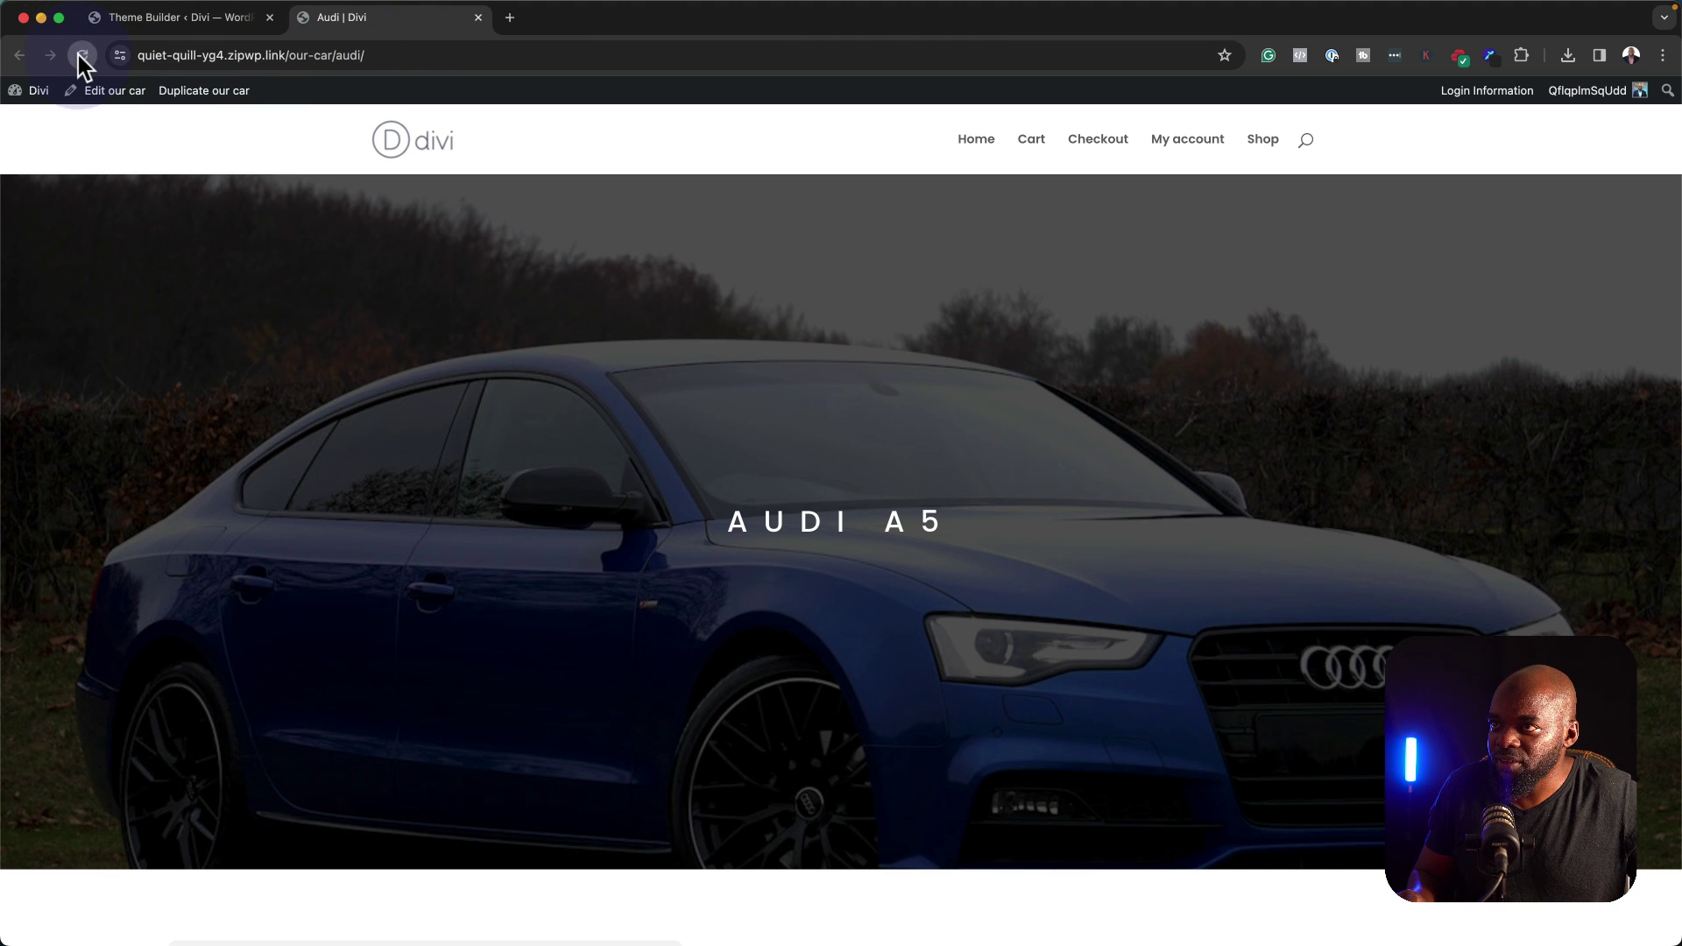
{"action": "scroll", "coordinate": [349, 665], "scroll_direction": "down", "scroll_amount": 5}
{"action": "scroll", "coordinate": [349, 659], "scroll_direction": "down", "scroll_amount": 2}
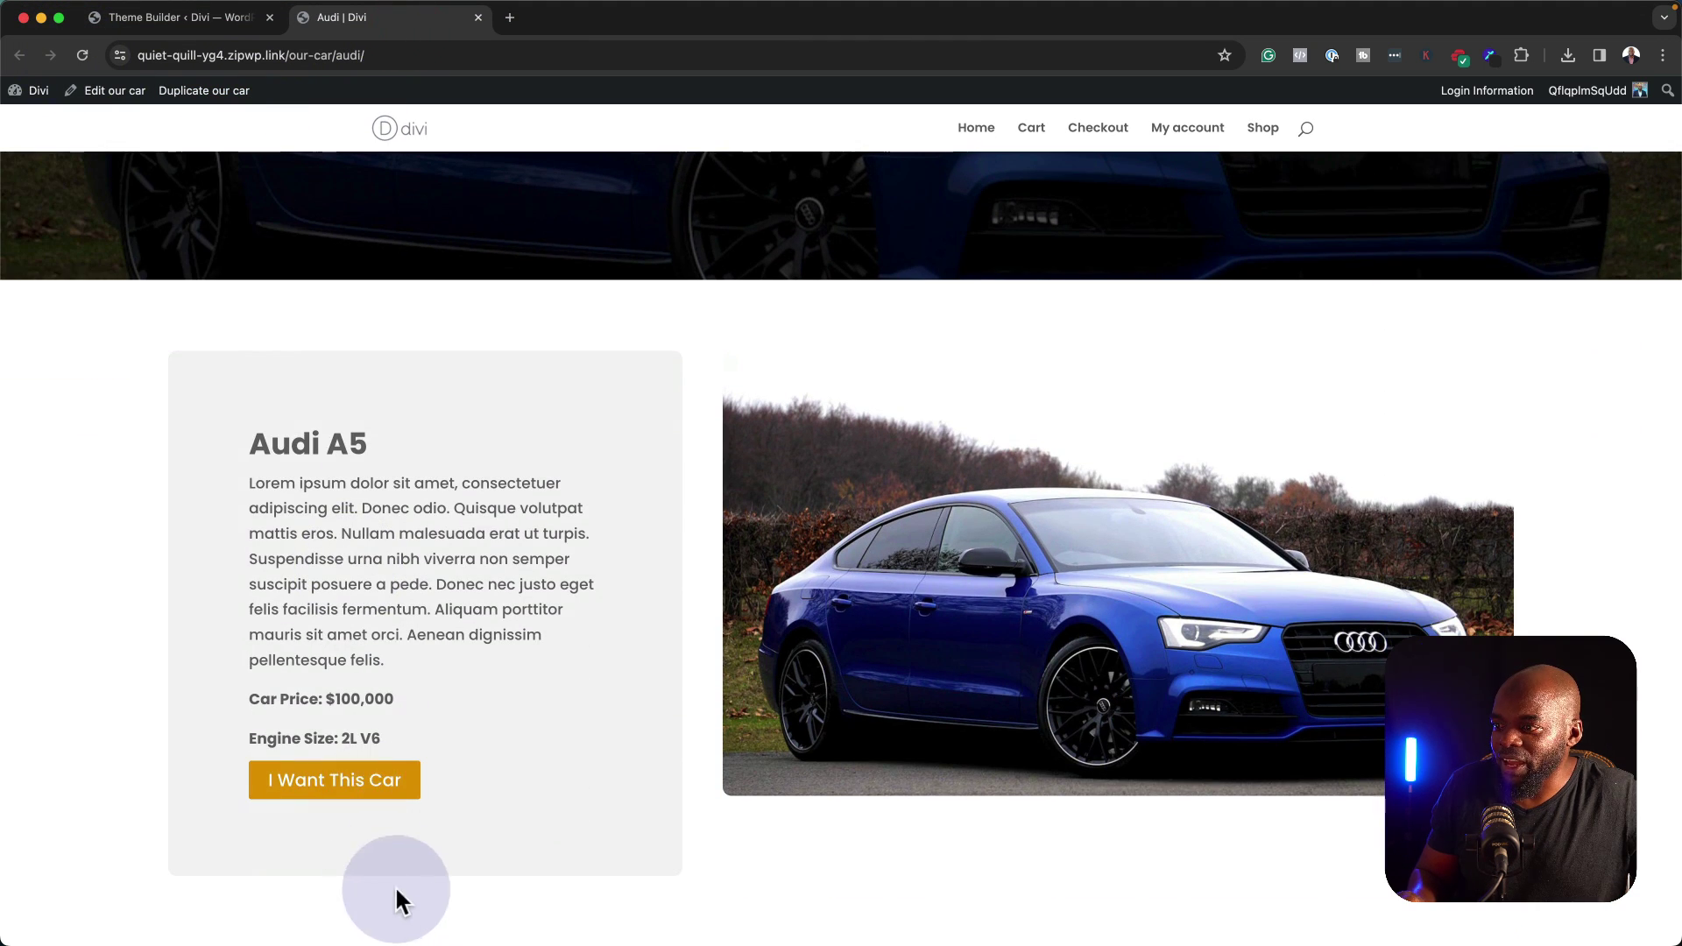
{"action": "left_click", "coordinate": [375, 793]}
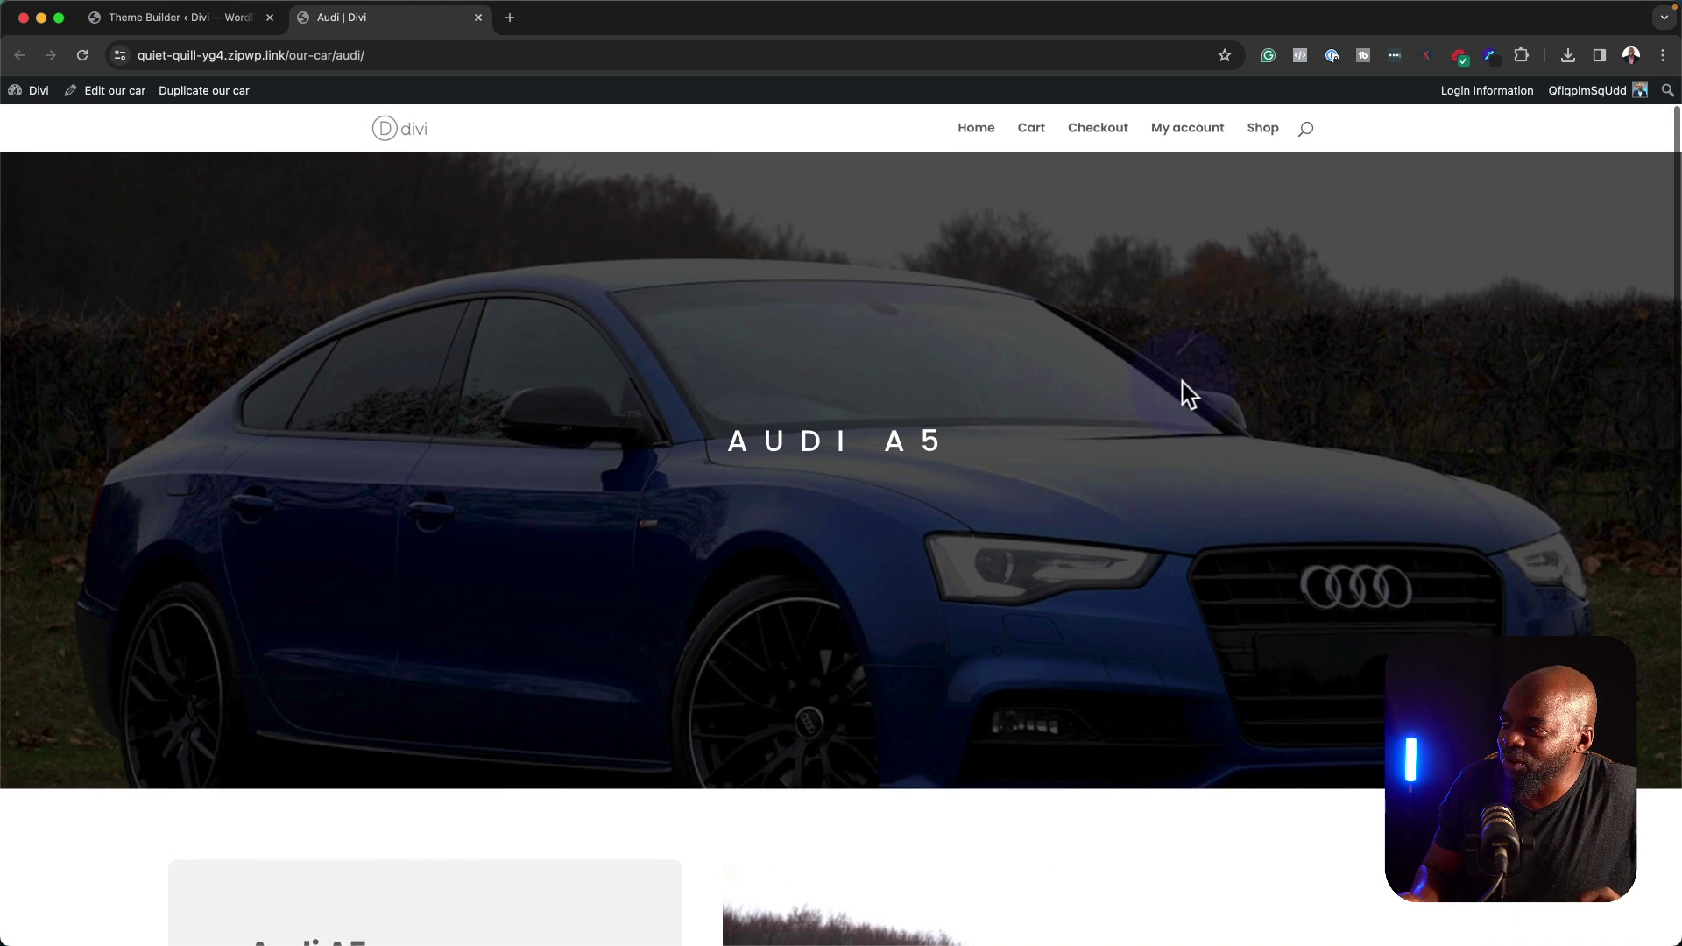
Review the Audi A5 page's car image, then return to the All Our Cars body layout editor.
{"action": "scroll", "coordinate": [1037, 586], "scroll_direction": "down", "scroll_amount": 7}
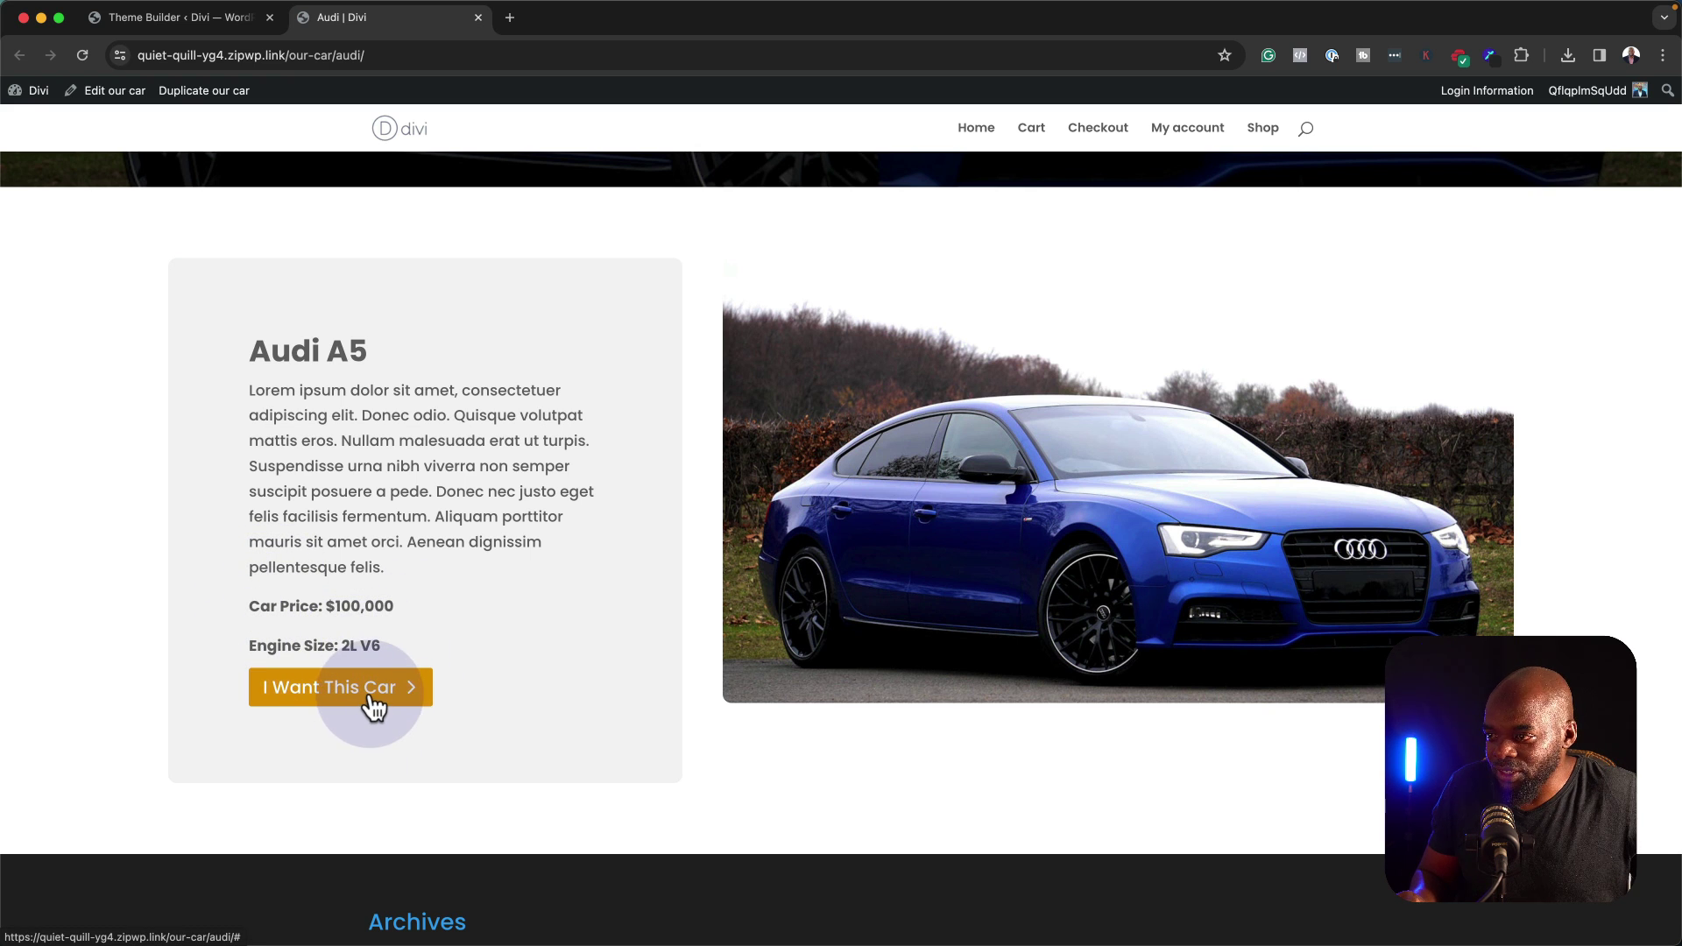
{"action": "scroll", "coordinate": [775, 740], "scroll_direction": "up", "scroll_amount": 1}
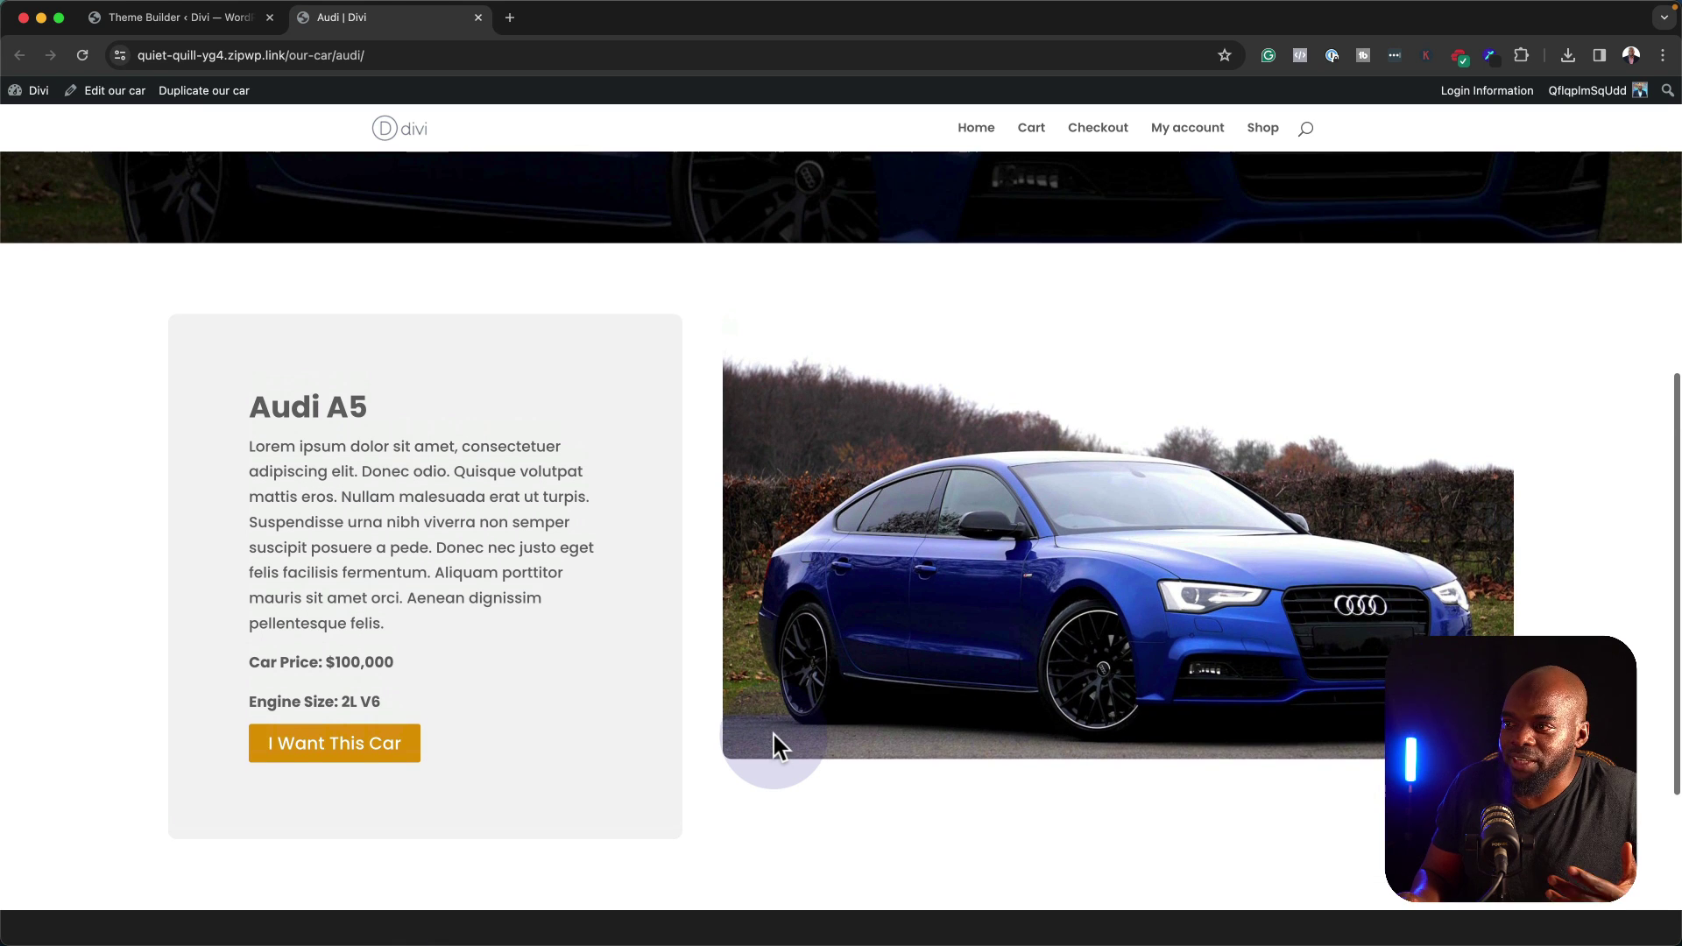
{"action": "scroll", "coordinate": [774, 734], "scroll_direction": "up", "scroll_amount": 4}
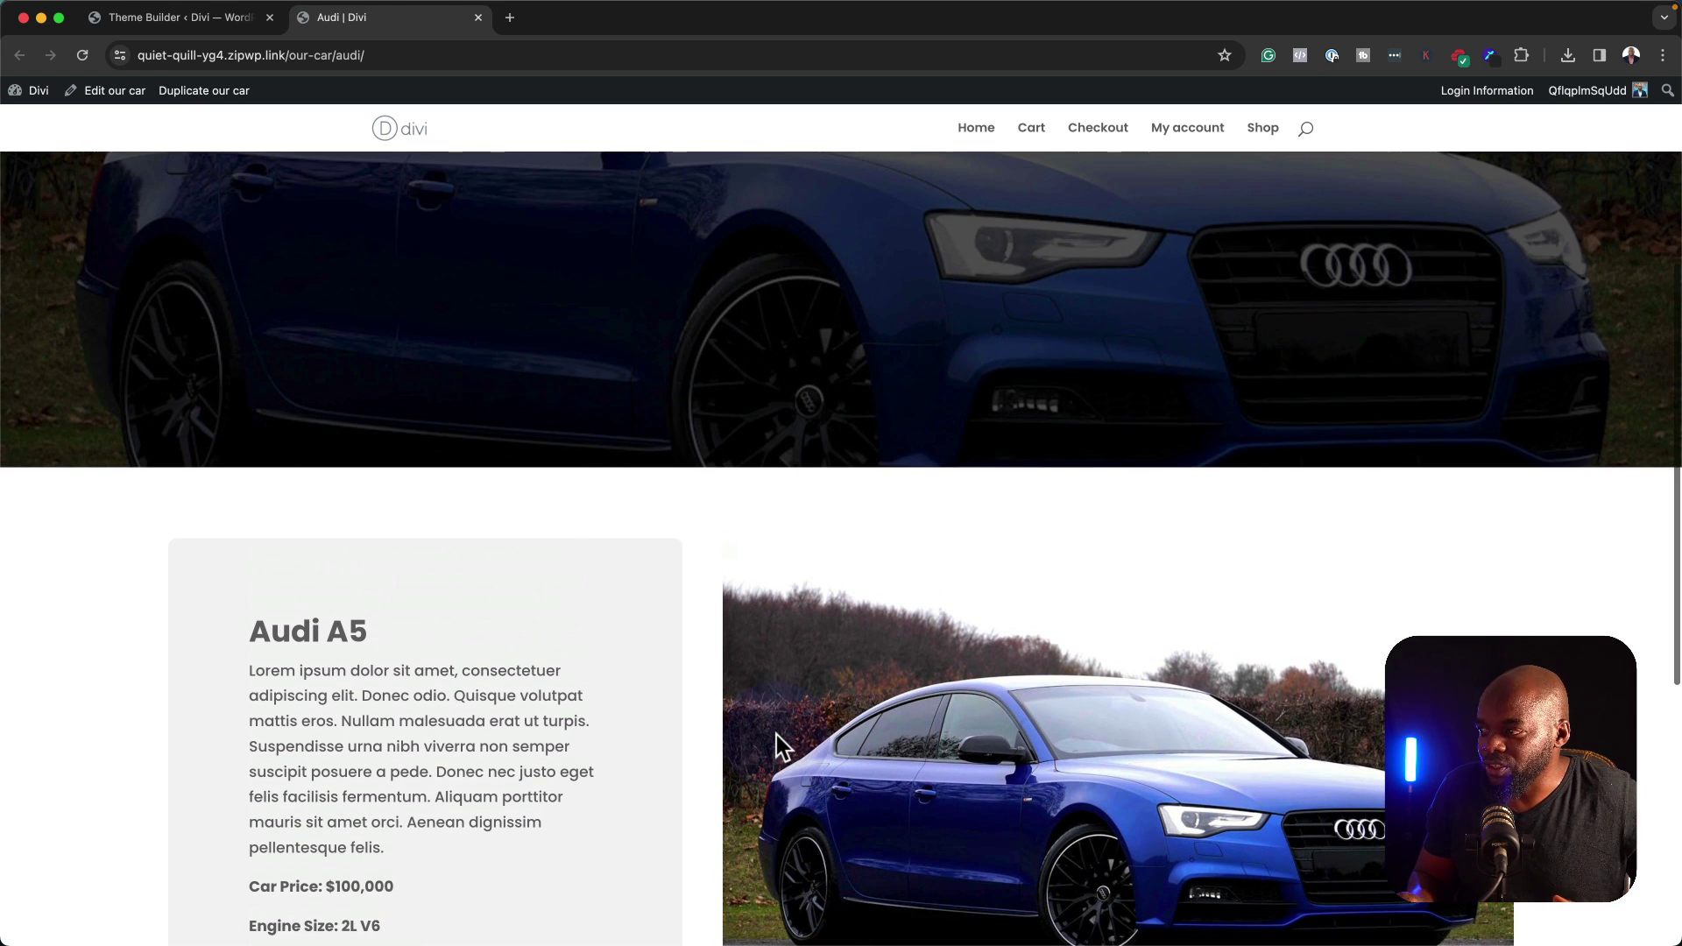
{"action": "scroll", "coordinate": [707, 760], "scroll_direction": "down", "scroll_amount": 5}
{"action": "scroll", "coordinate": [592, 696], "scroll_direction": "up", "scroll_amount": 12}
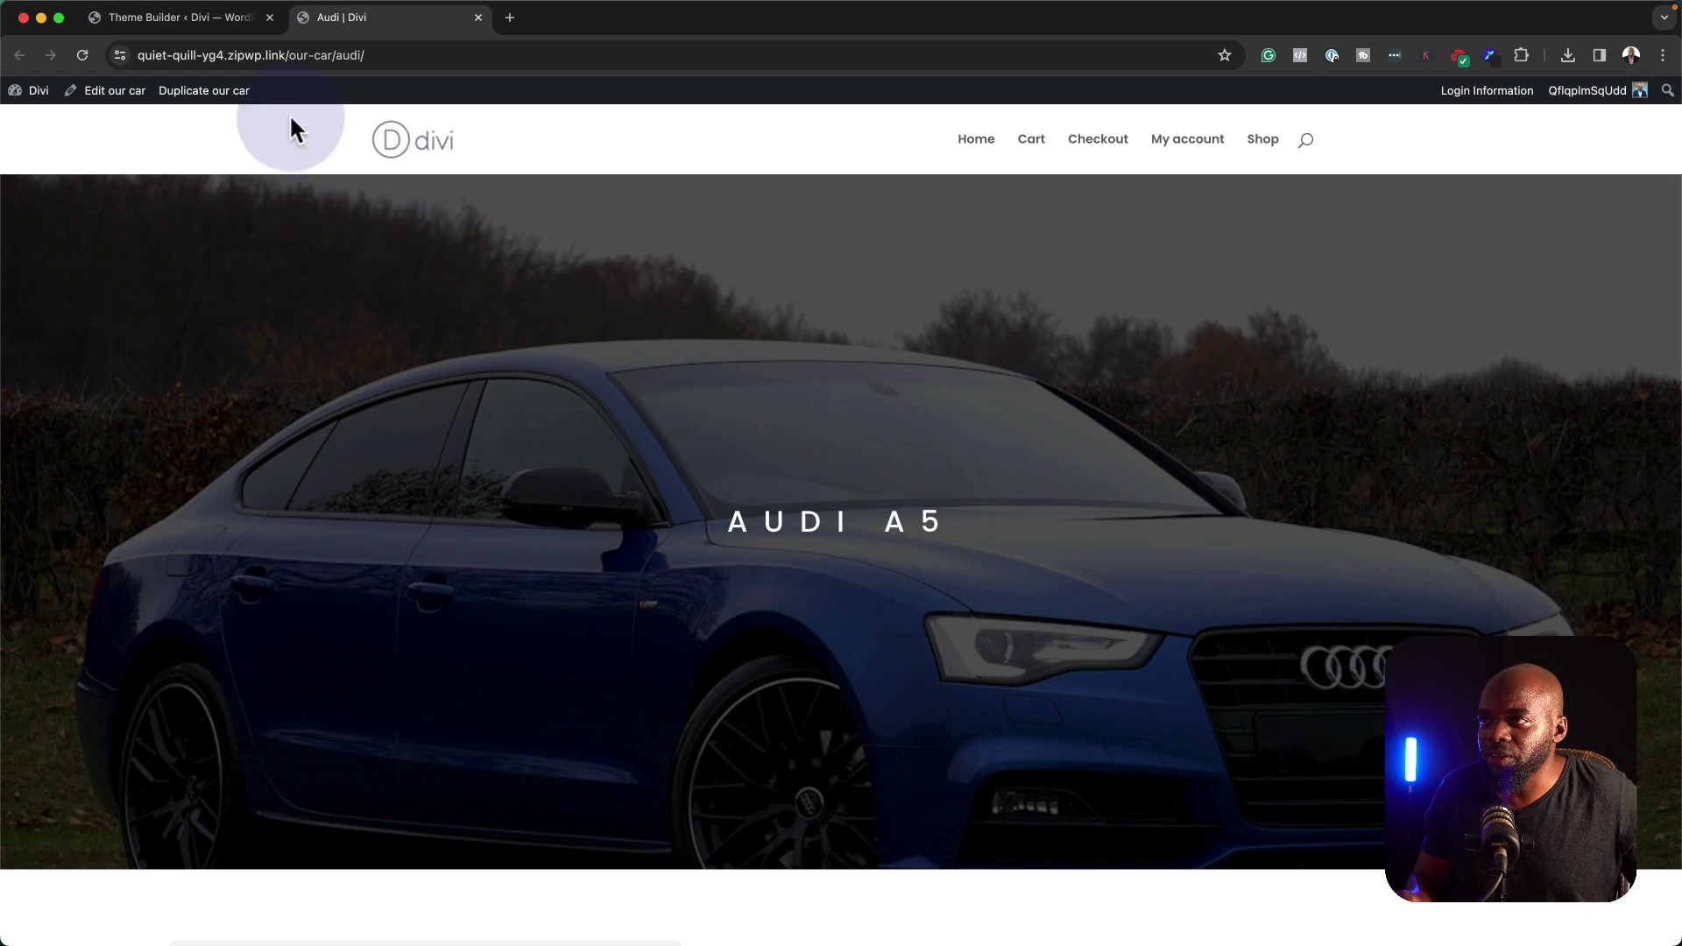
{"action": "left_click", "coordinate": [231, 19]}
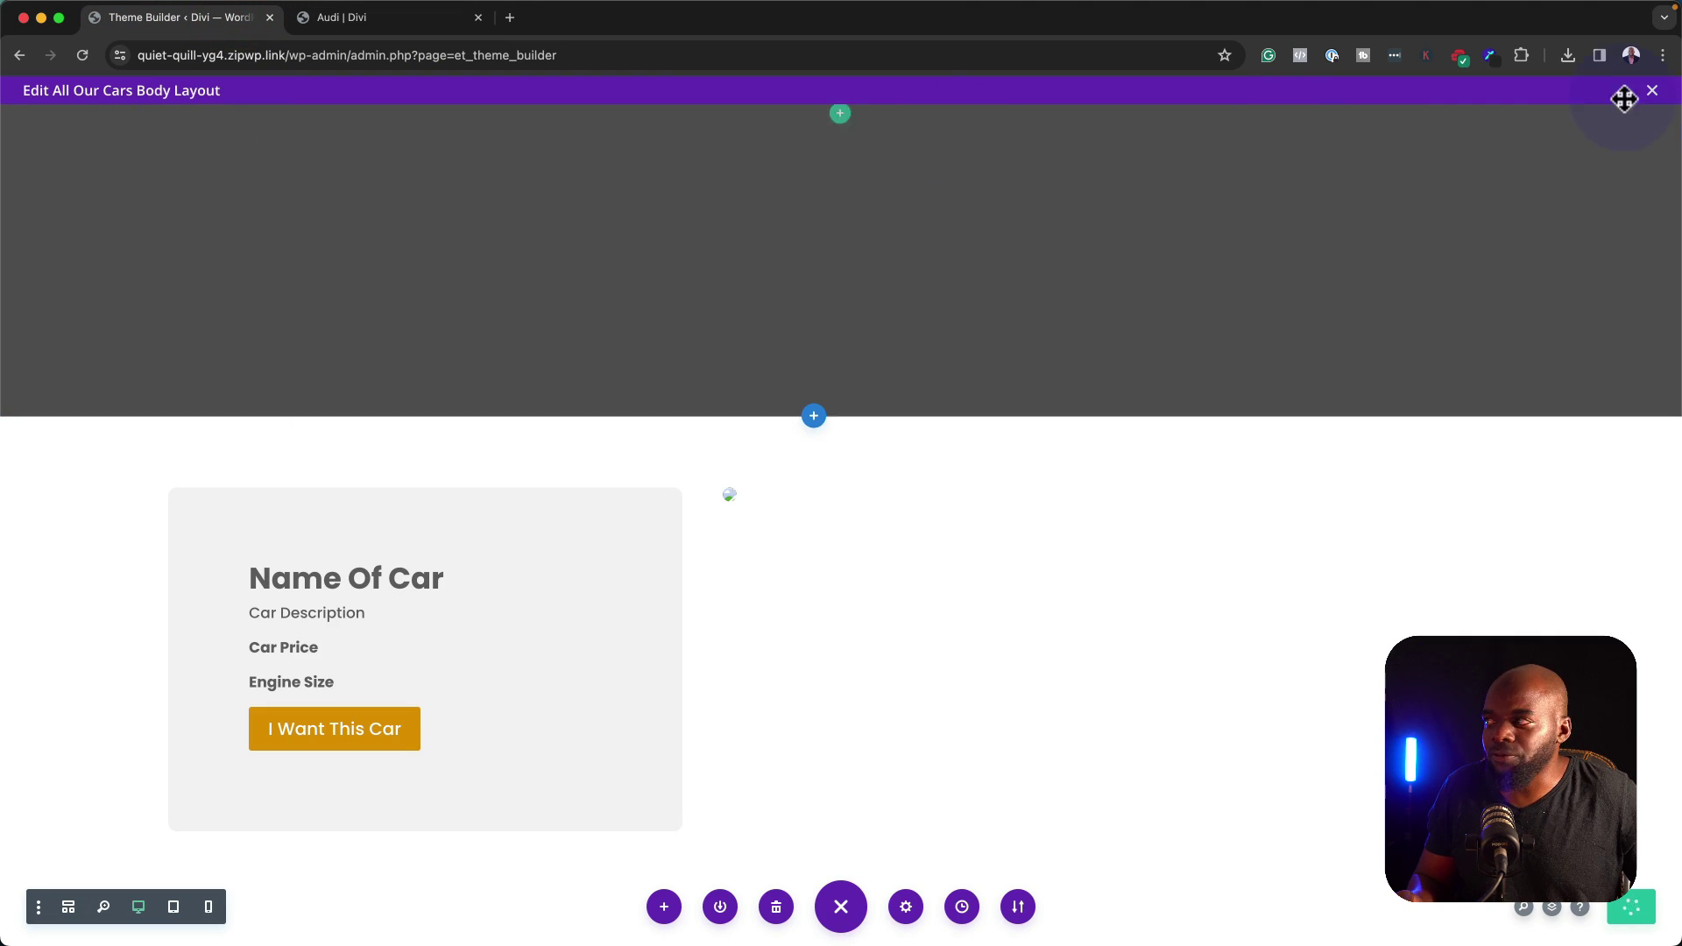
Close the layout editor and view the Mercedes Benz page from Our Cars > All Our Cars.
{"action": "left_click", "coordinate": [1652, 91]}
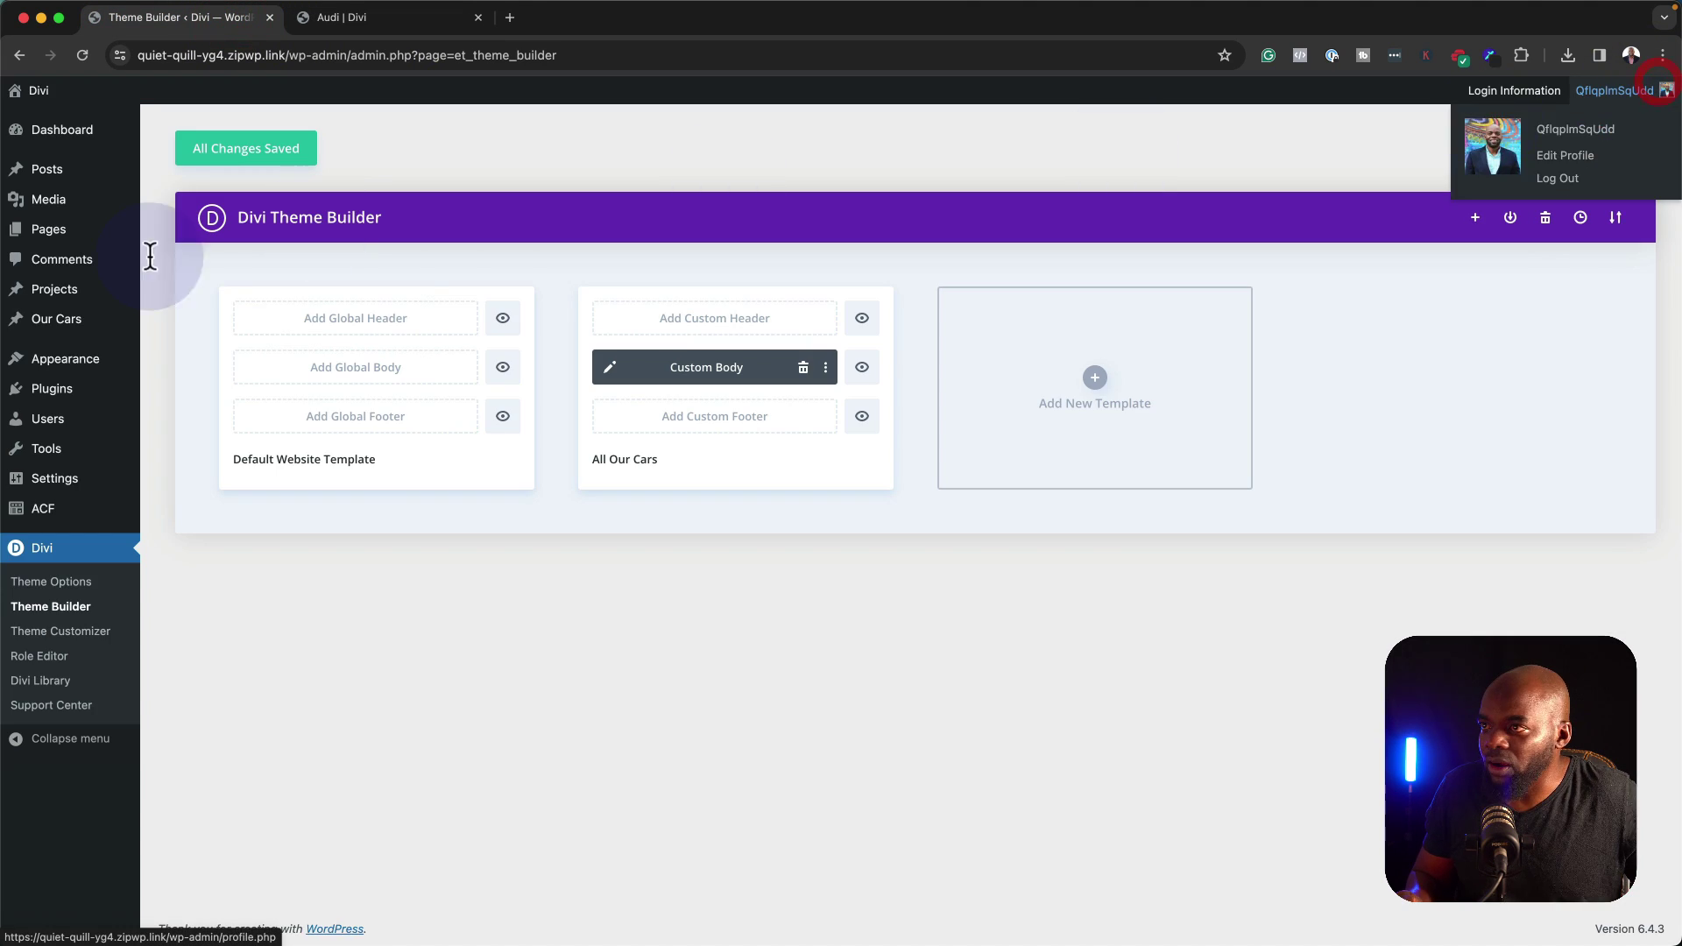
{"action": "mouse_move", "coordinate": [92, 331]}
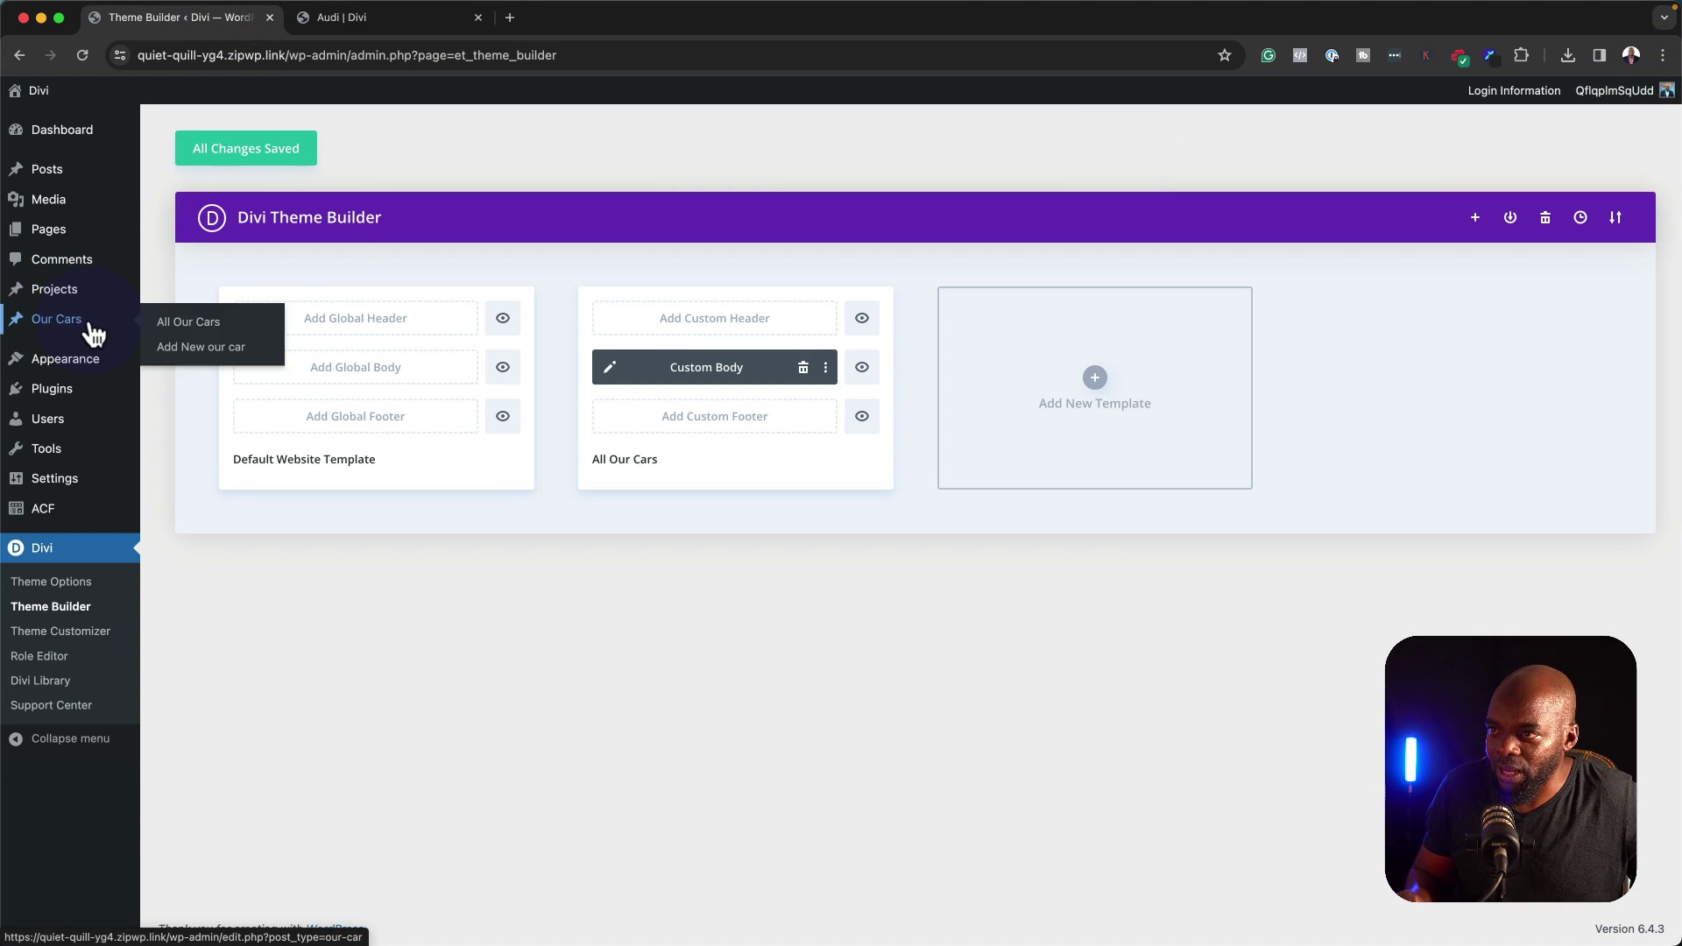
{"action": "left_click", "coordinate": [204, 325]}
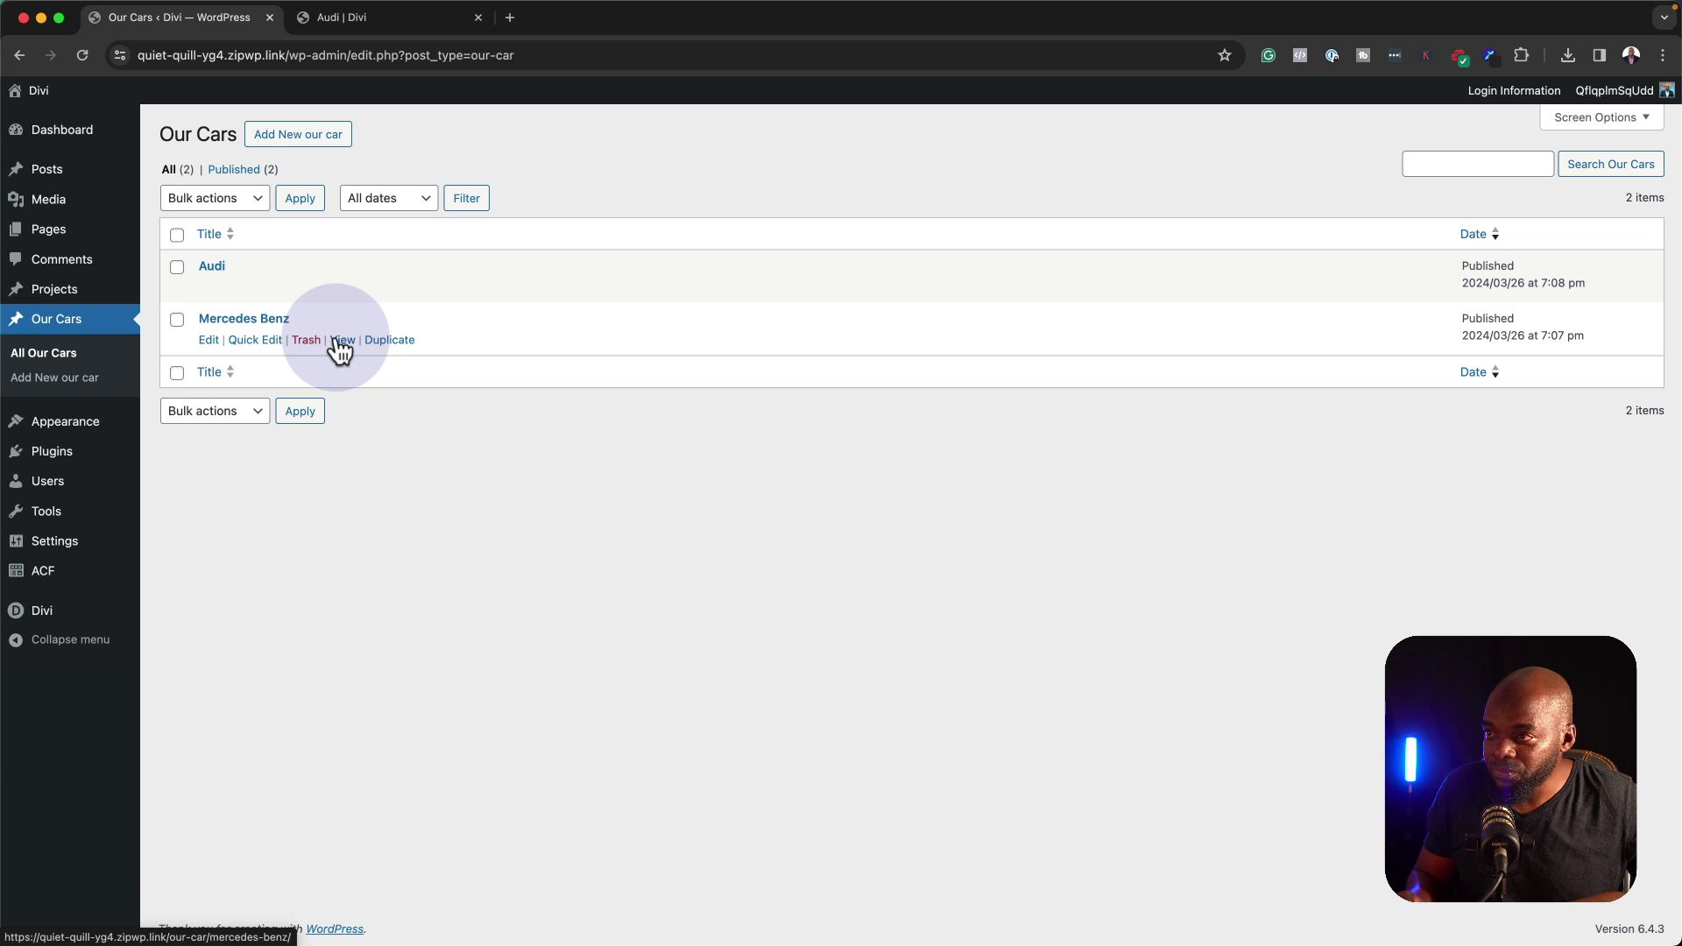
{"action": "left_click", "coordinate": [340, 347]}
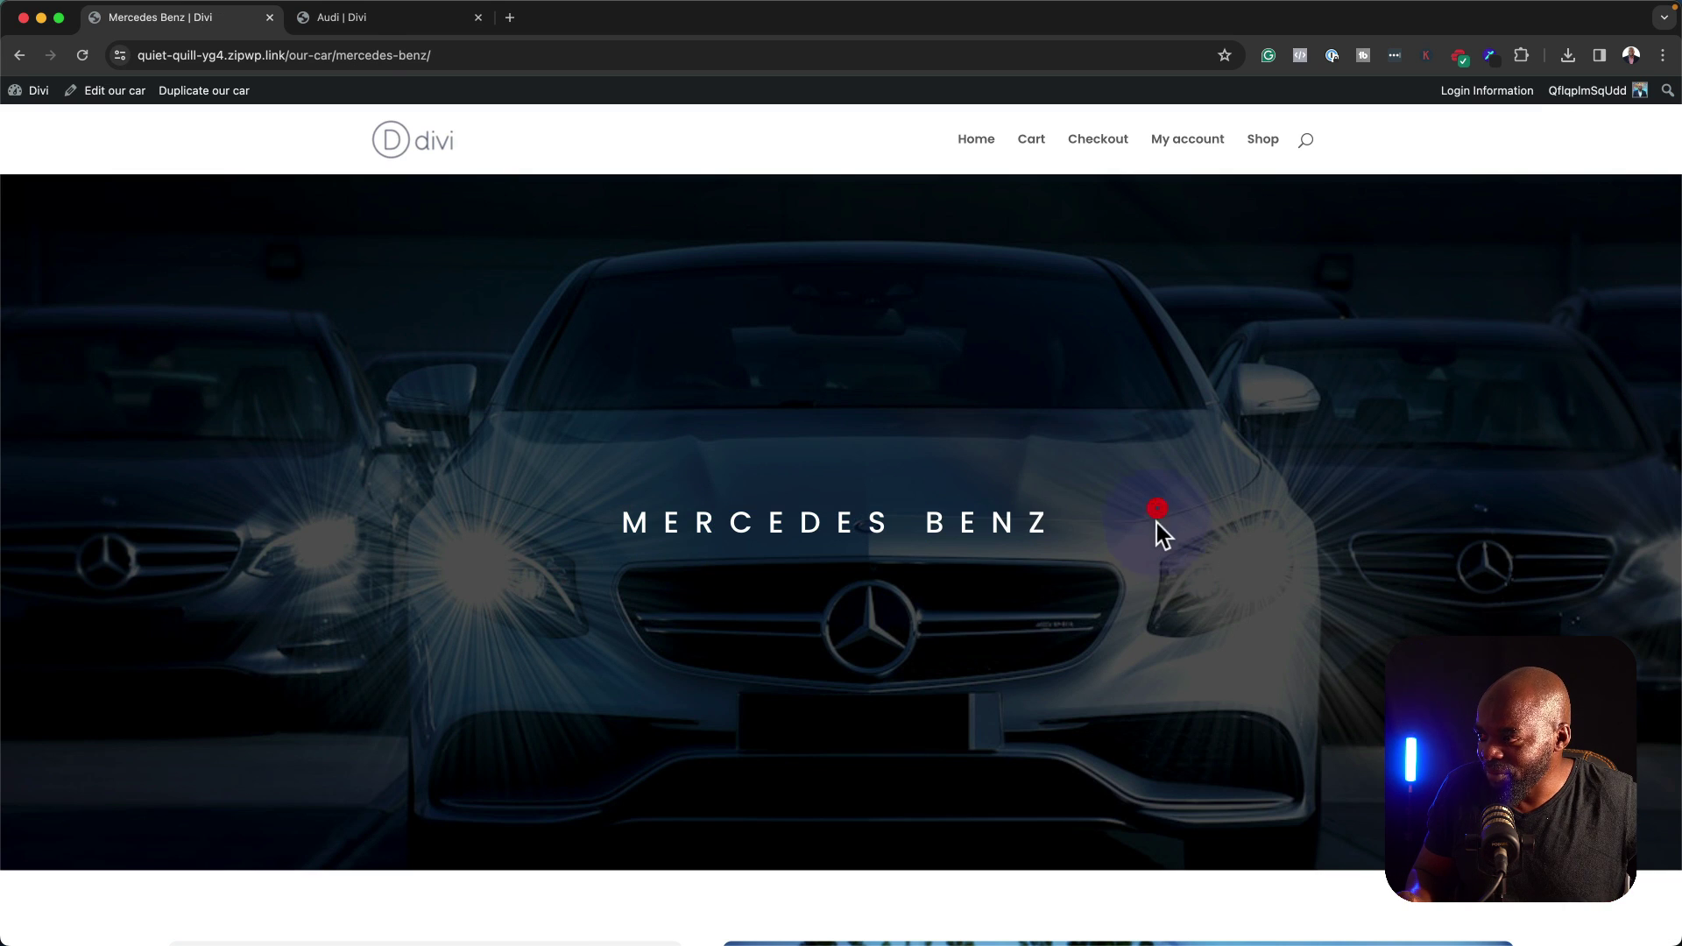
{"action": "scroll", "coordinate": [1163, 531], "scroll_direction": "down", "scroll_amount": 7}
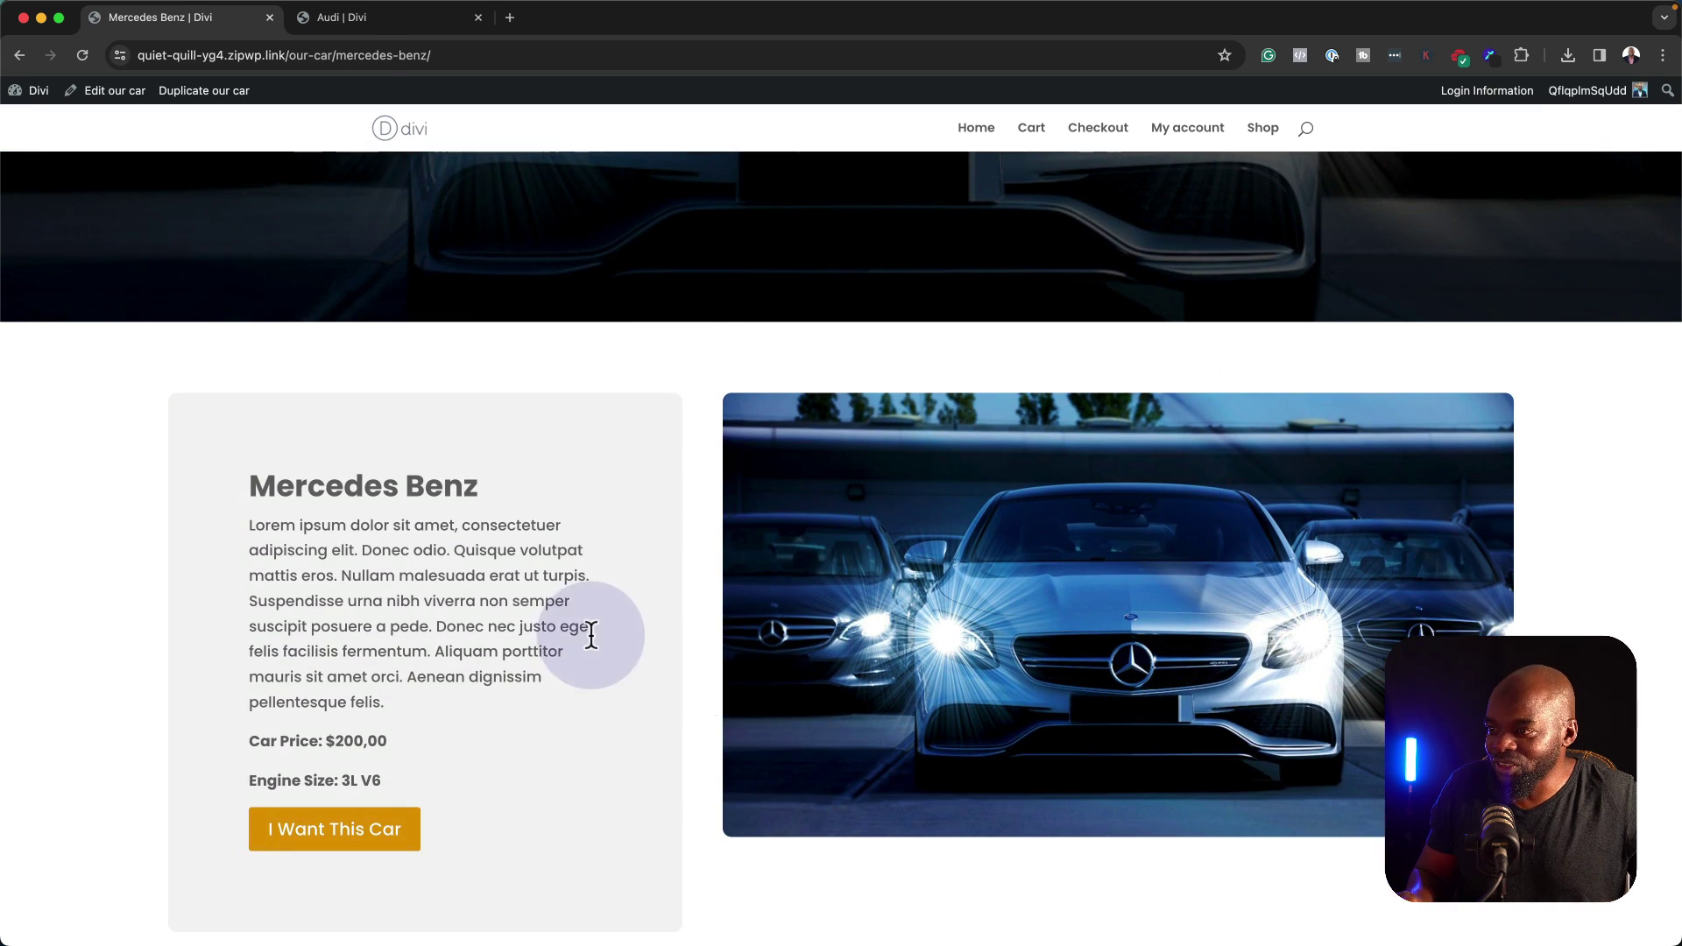
{"action": "scroll", "coordinate": [583, 633], "scroll_direction": "down", "scroll_amount": 2}
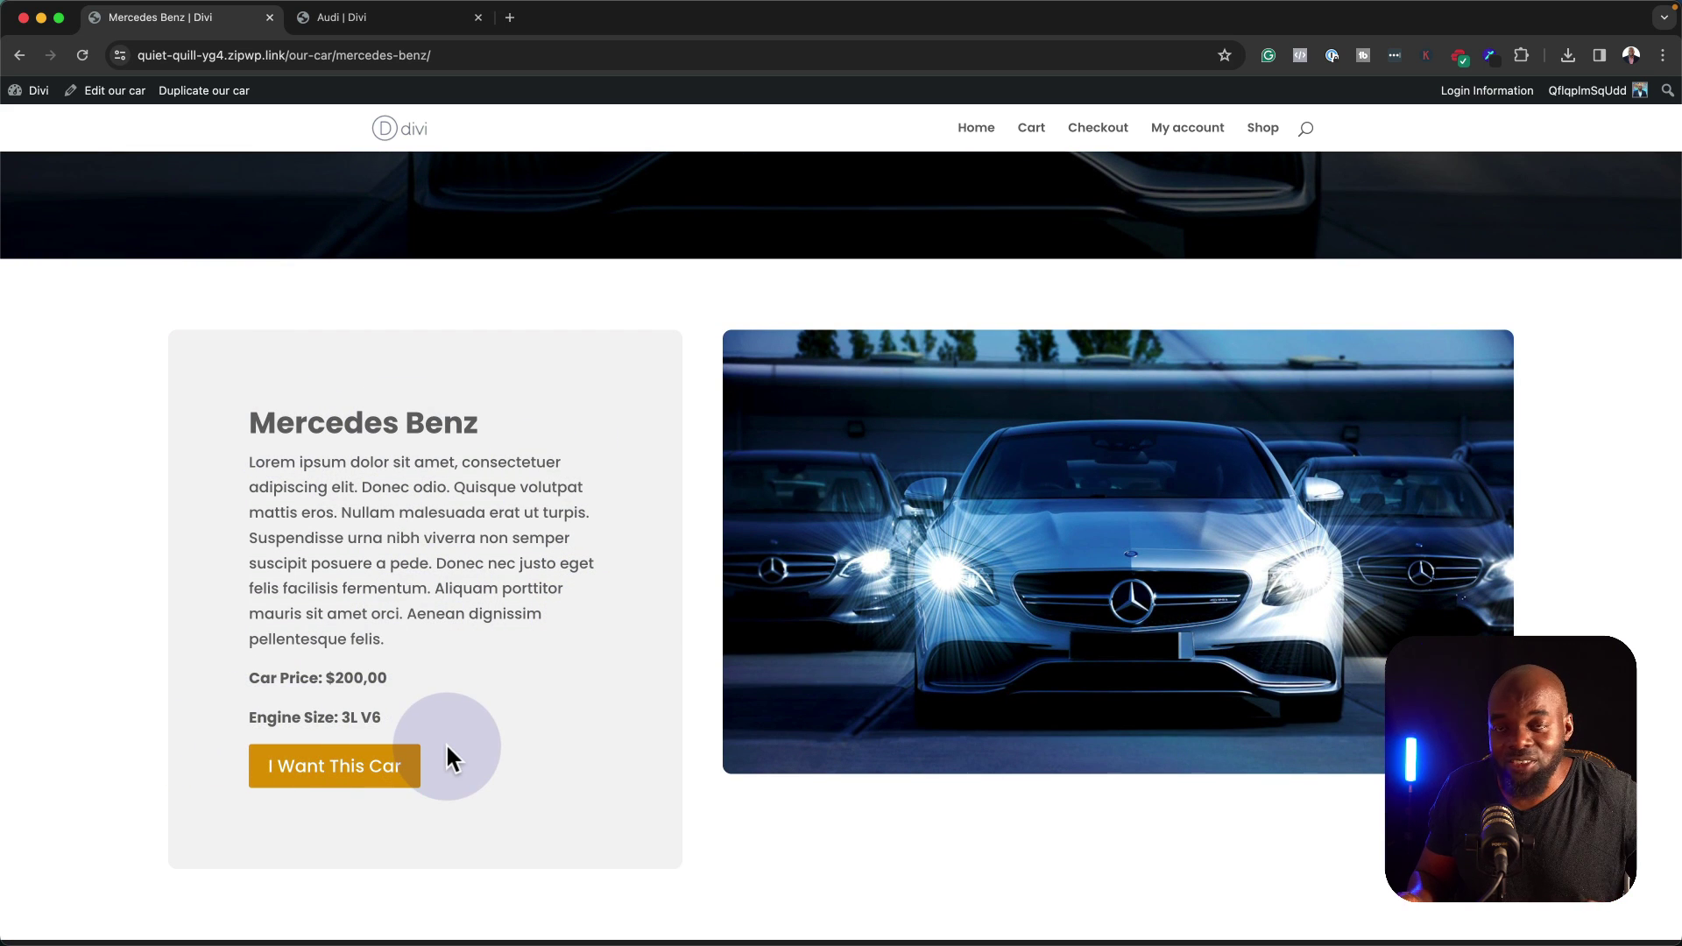
{"action": "scroll", "coordinate": [570, 727], "scroll_direction": "up", "scroll_amount": 10}
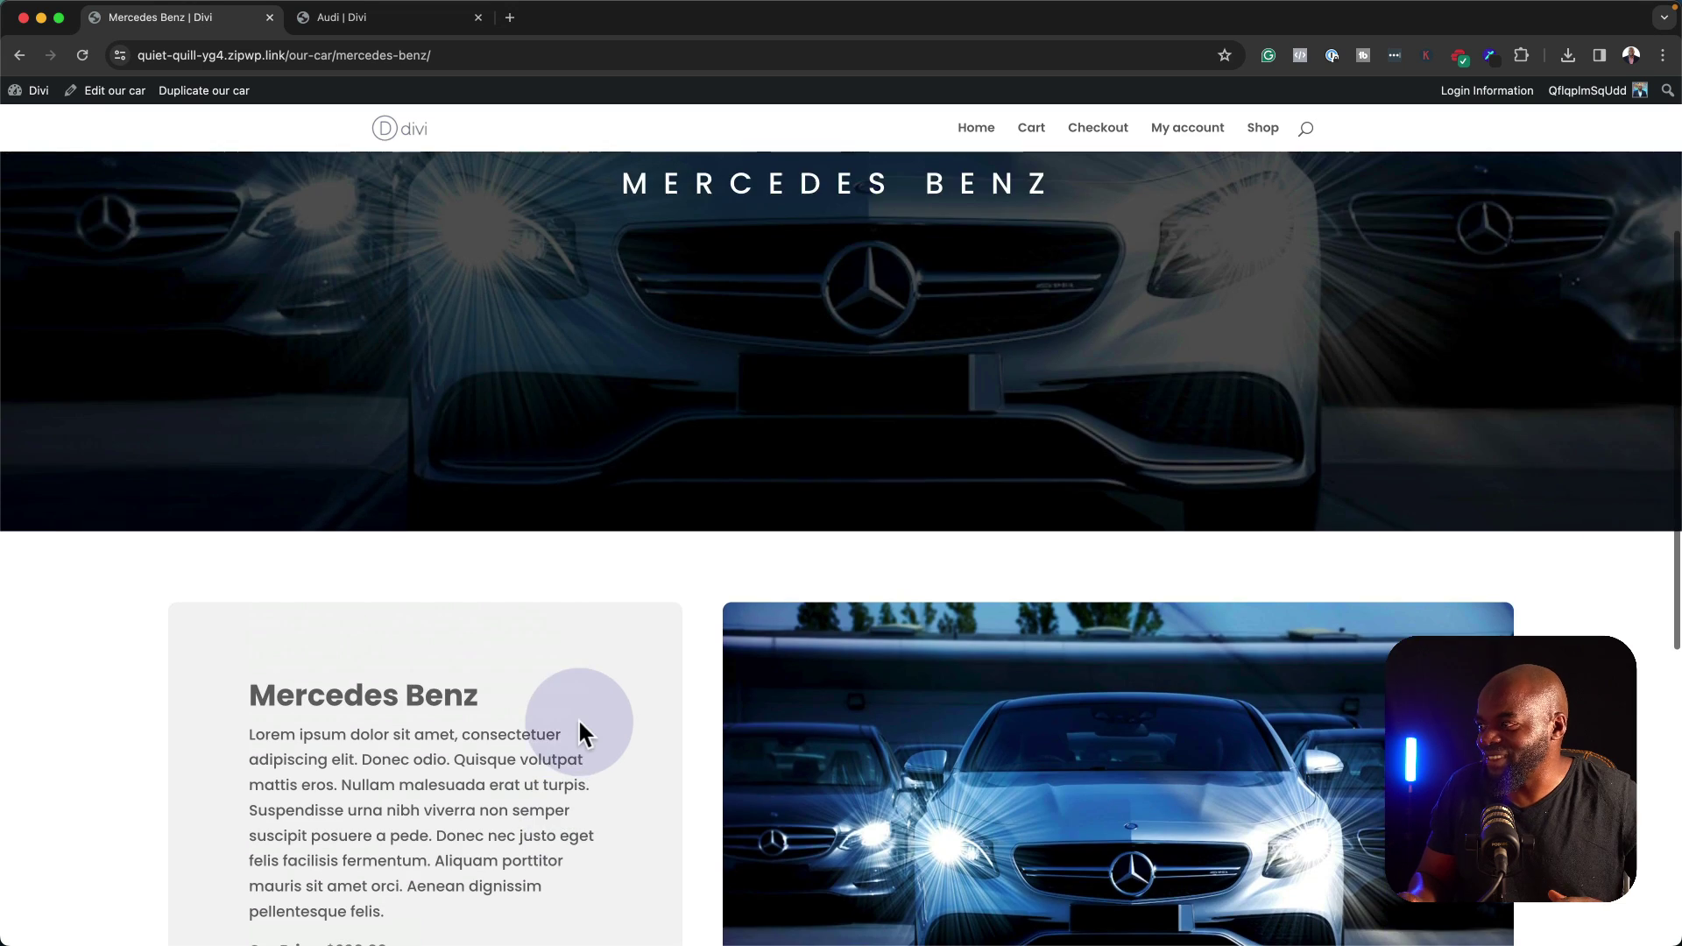
{"action": "left_click", "coordinate": [397, 23]}
{"action": "scroll", "coordinate": [482, 531], "scroll_direction": "down", "scroll_amount": 6}
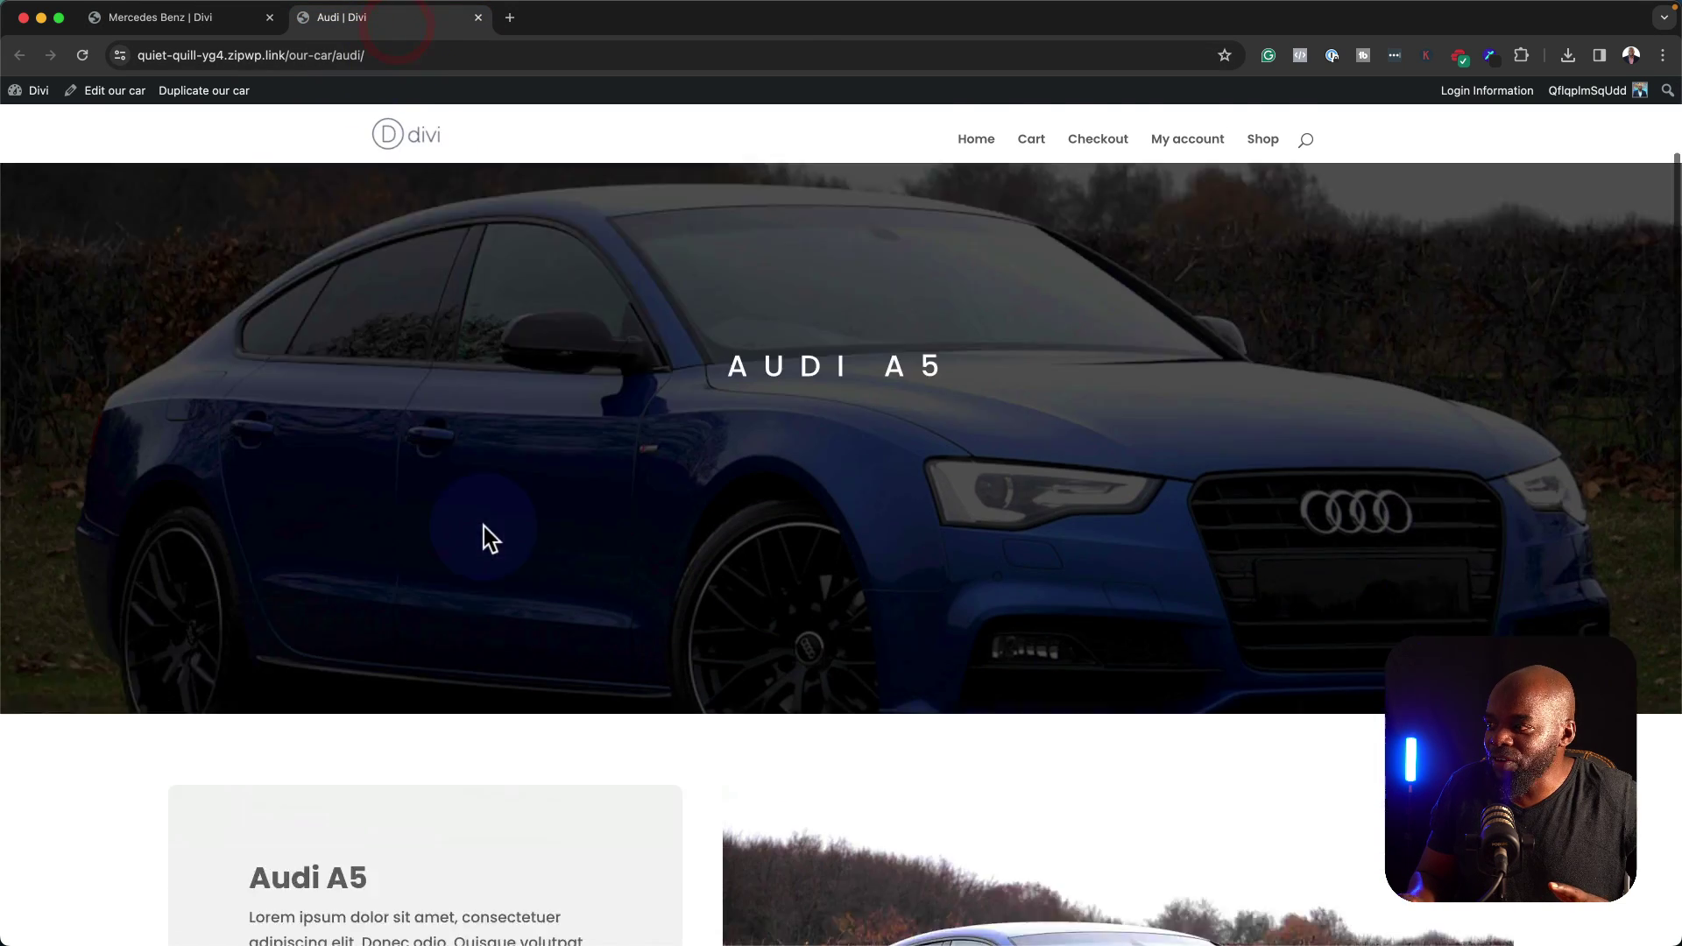
{"action": "scroll", "coordinate": [484, 531], "scroll_direction": "down", "scroll_amount": 5}
{"action": "scroll", "coordinate": [486, 530], "scroll_direction": "up", "scroll_amount": 10}
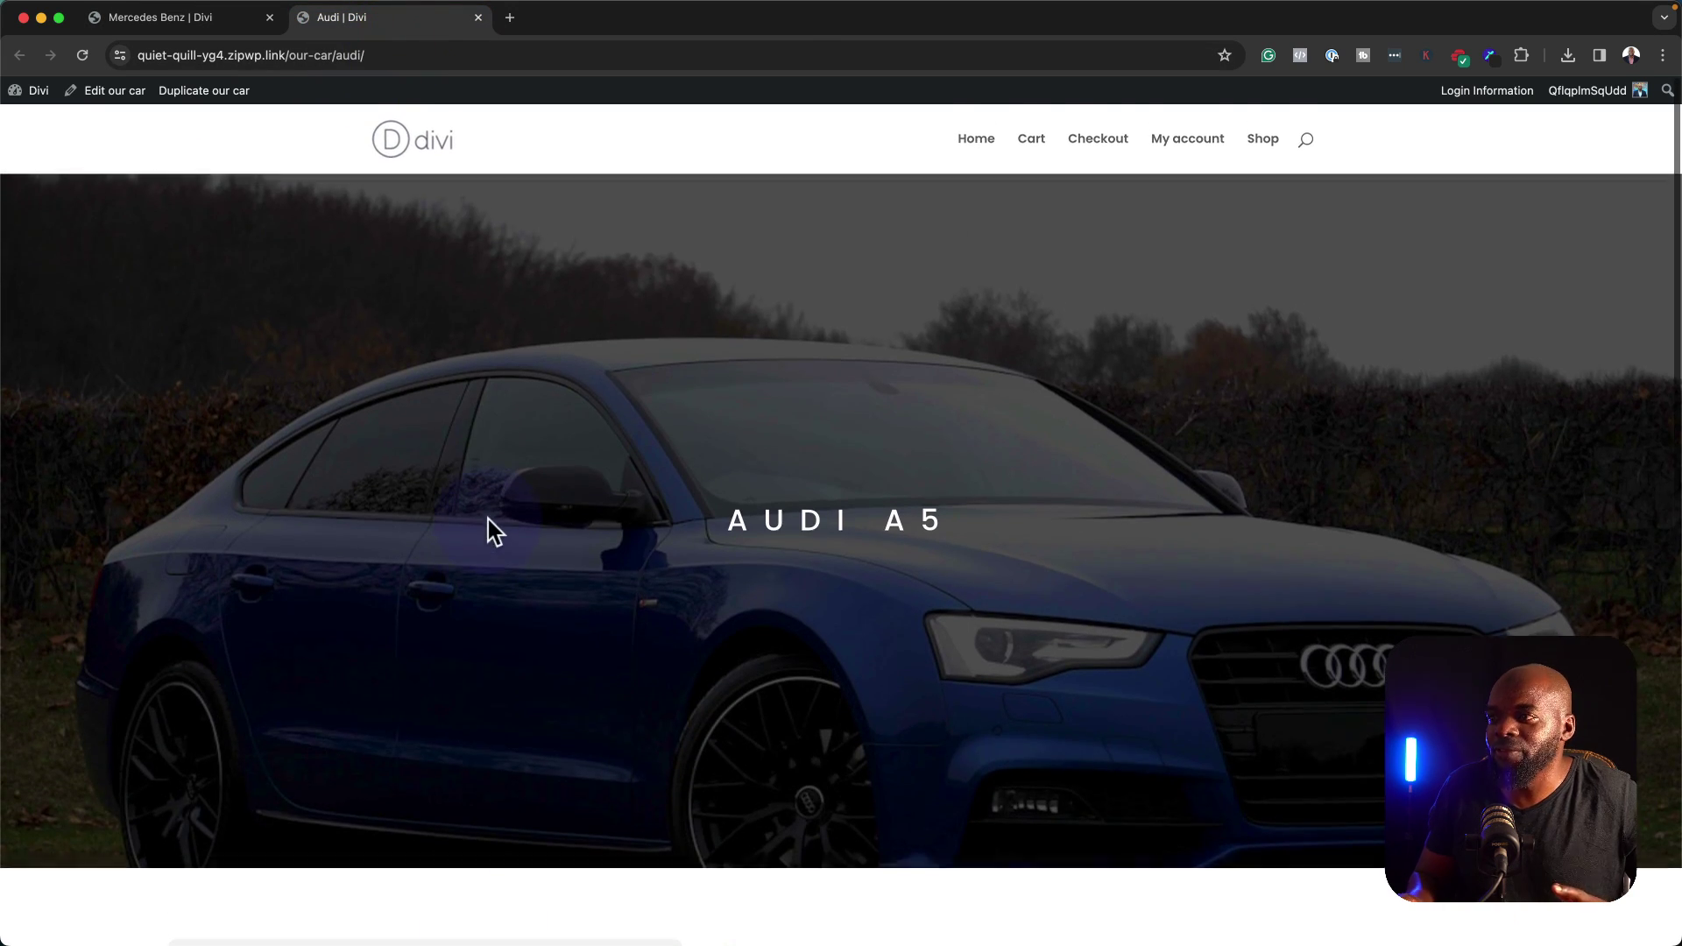
{"action": "left_click", "coordinate": [226, 22]}
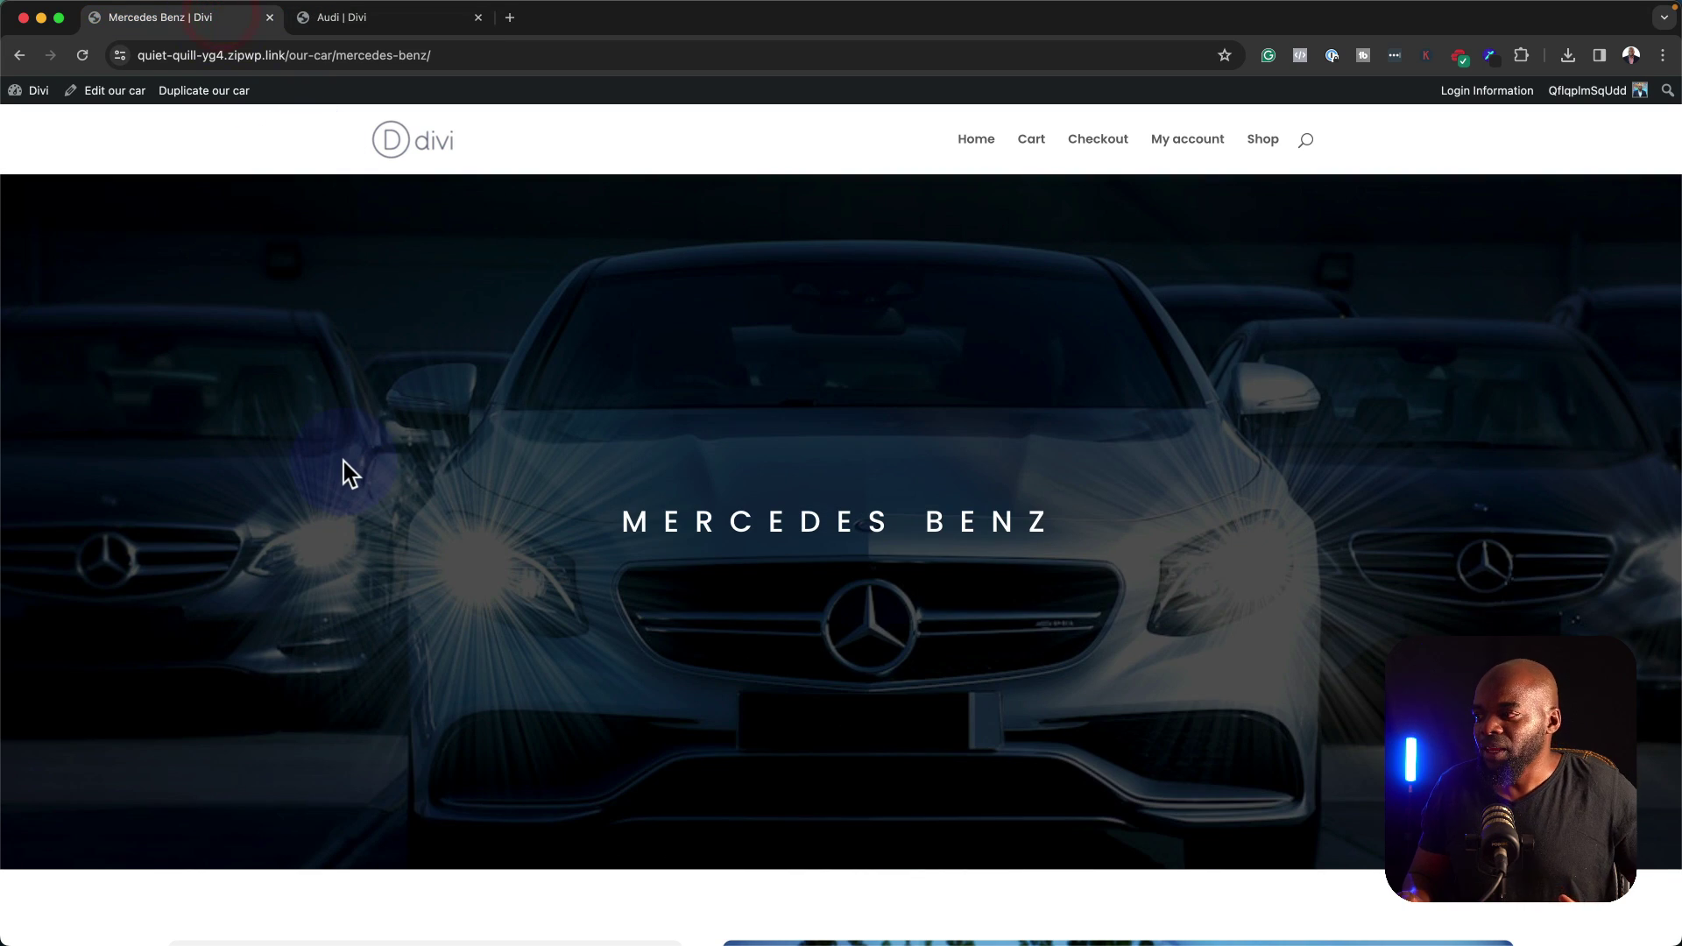